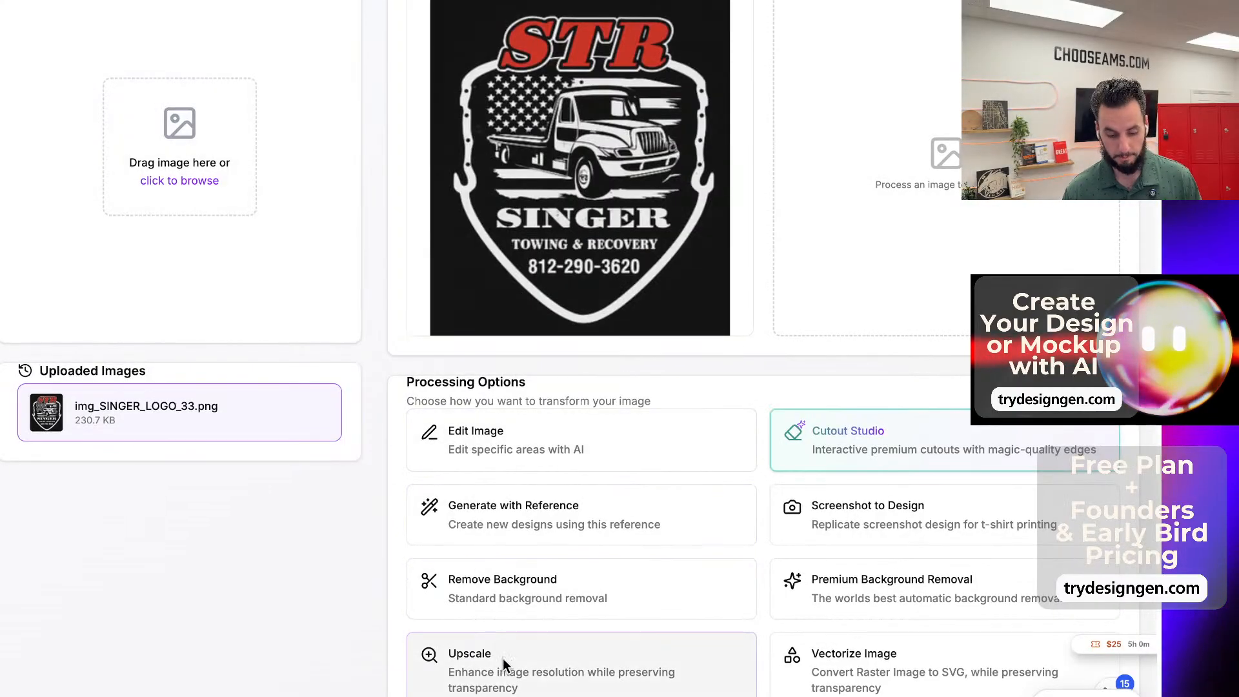
click(504, 660)
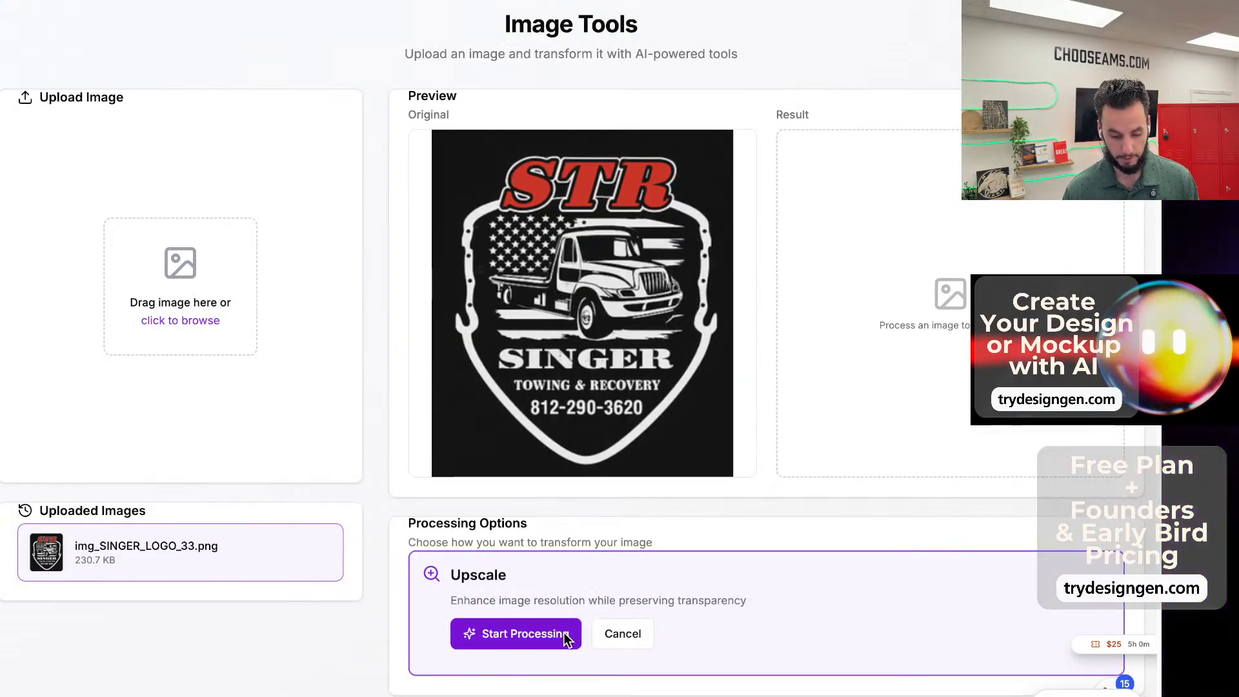
click(623, 634)
scroll(574, 502, down, 2)
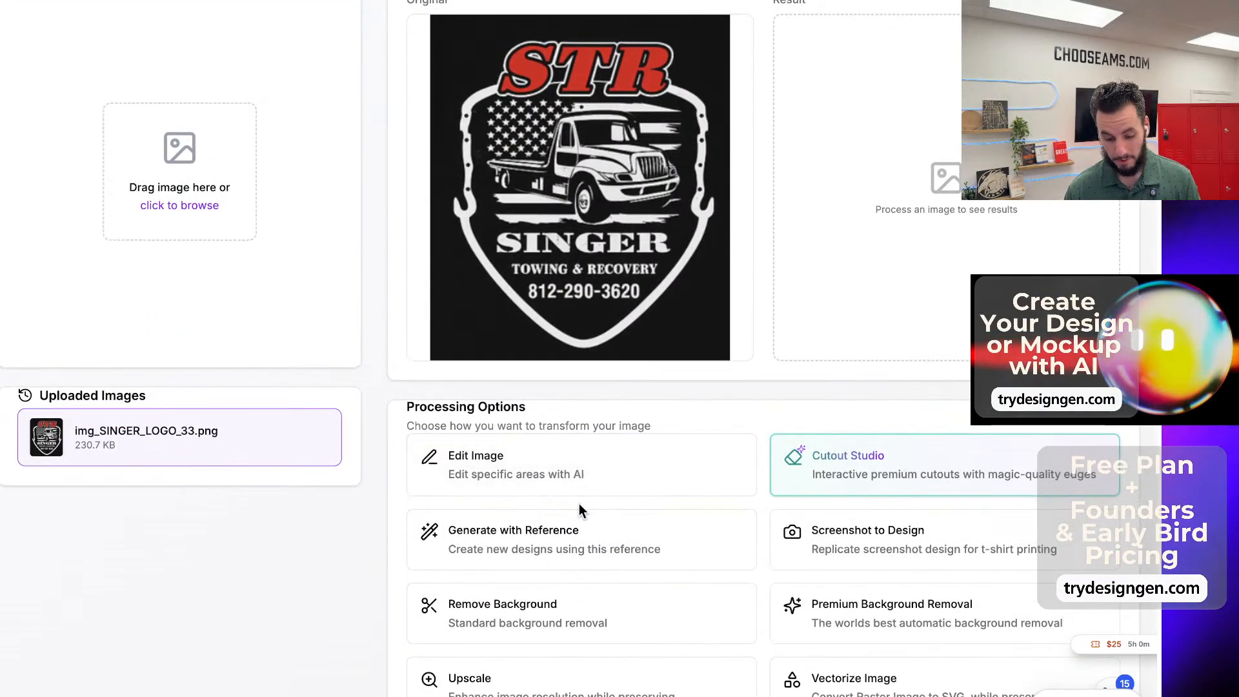
scroll(582, 507, down, 1)
scroll(582, 506, up, 1)
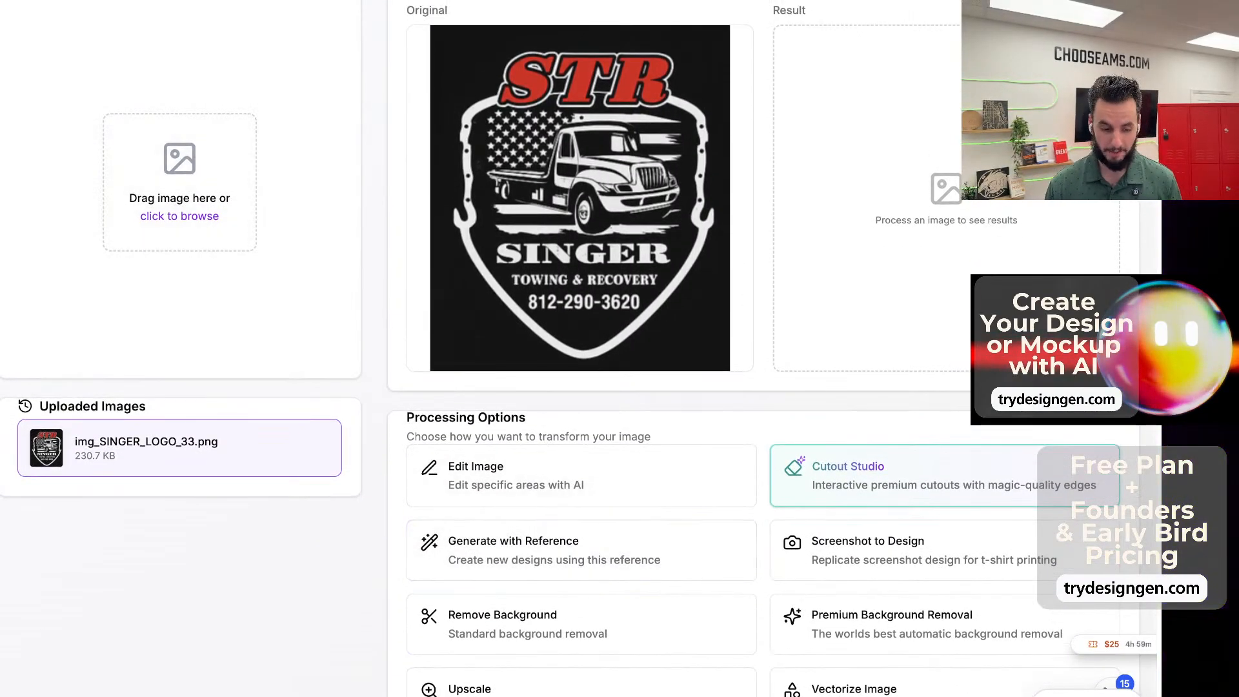
click(309, 1)
click(145, 1)
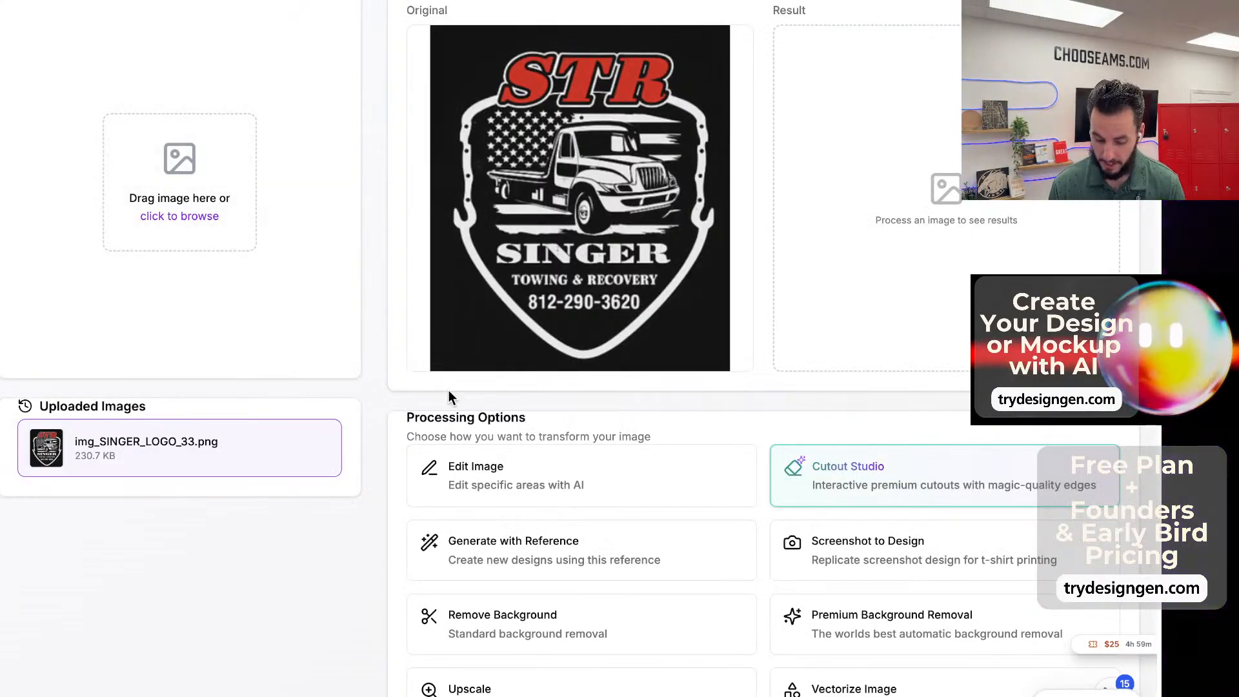
Run Screenshot to Design on the uploaded towing logo, leaving the prompt empty to use the default.
scroll(459, 416, down, 1)
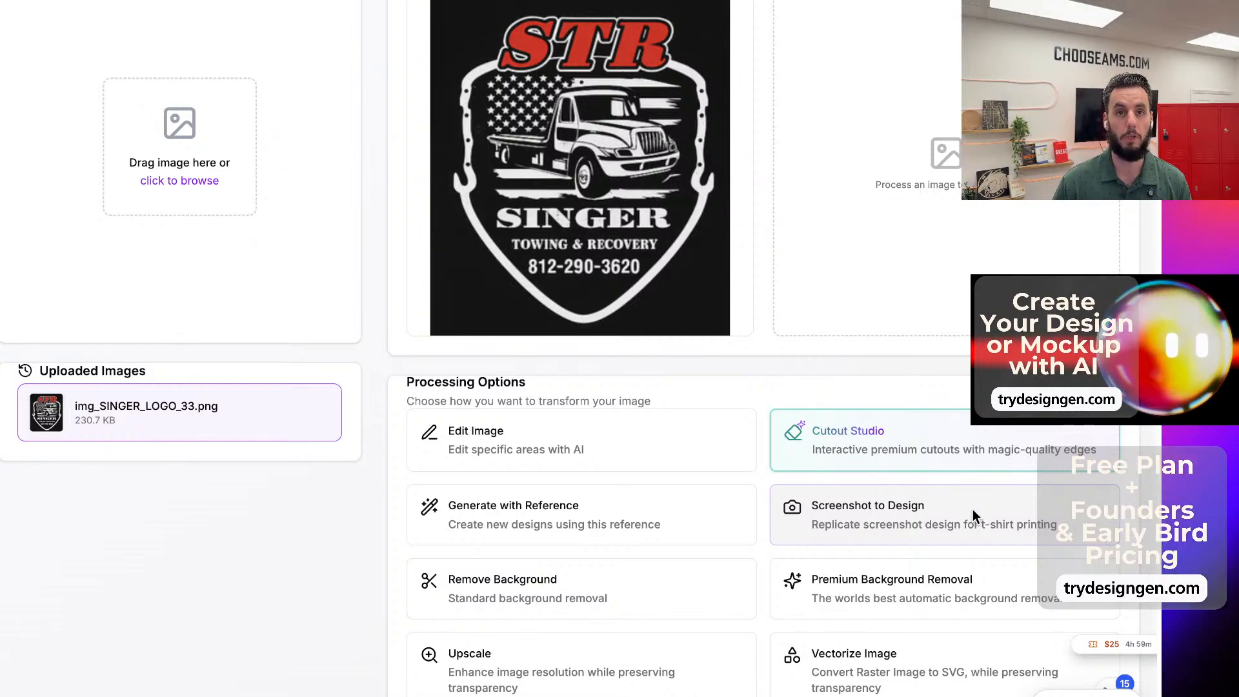
click(1005, 505)
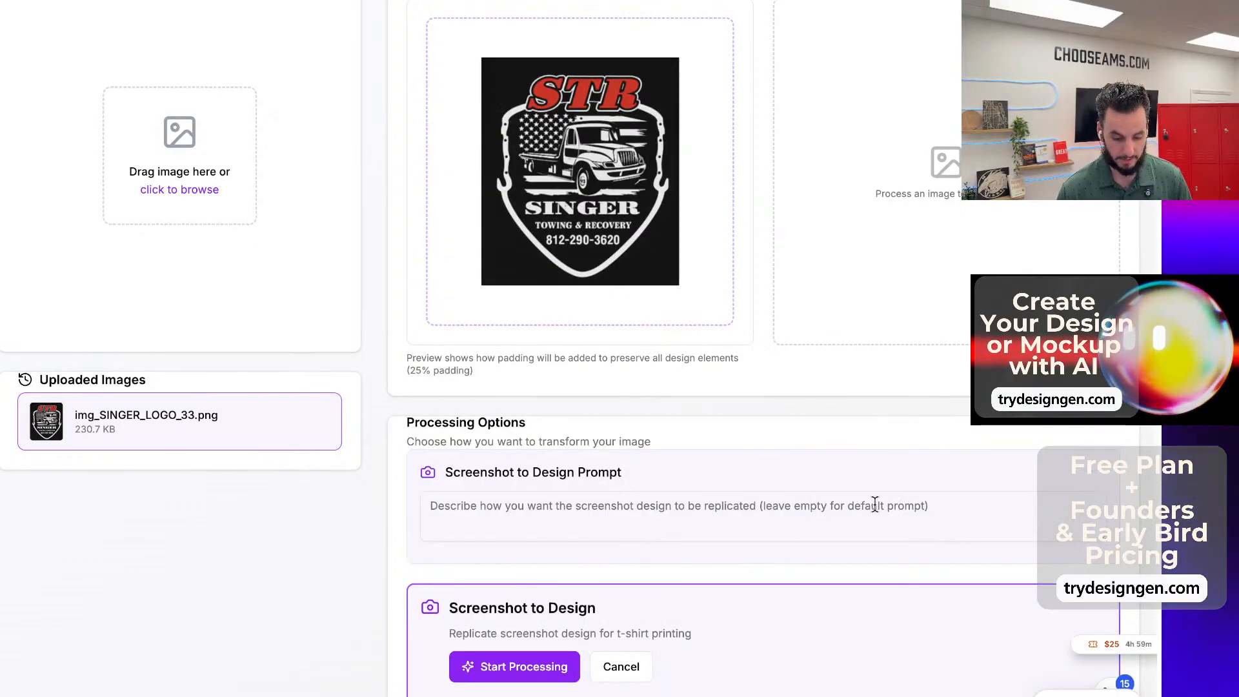
click(508, 667)
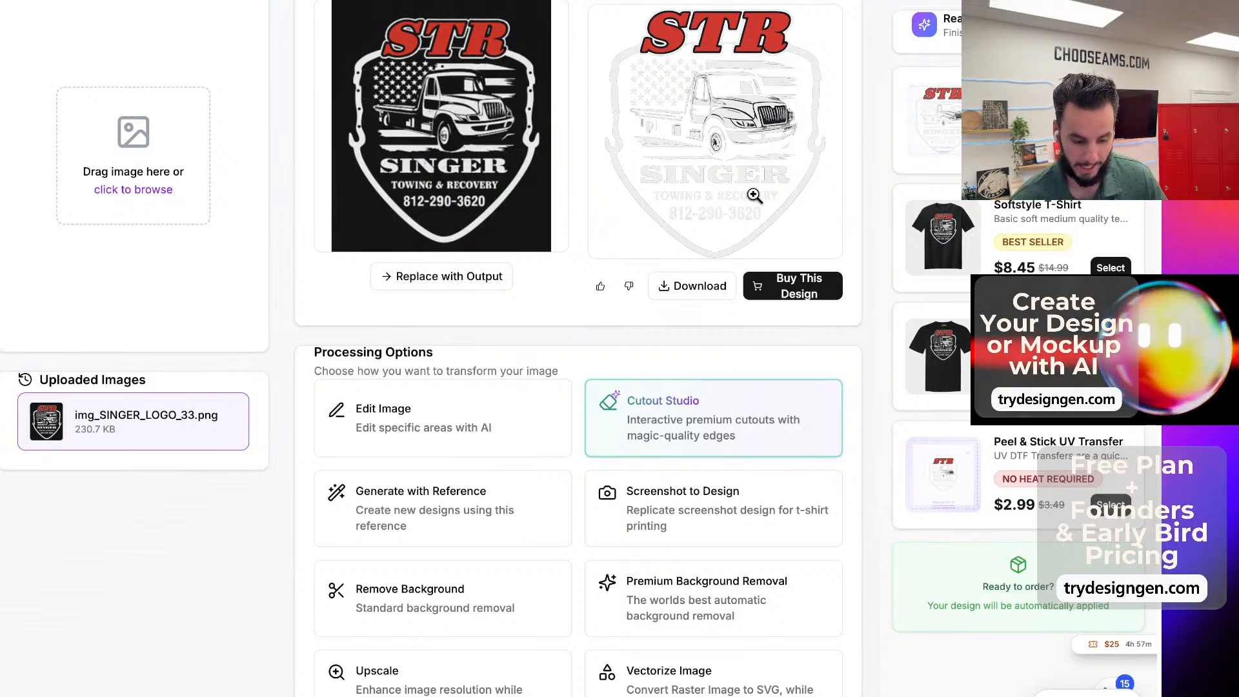
Examine the Screenshot to Design result in the enlarged preview, zooming out to see the whole logo, and close it.
click(705, 133)
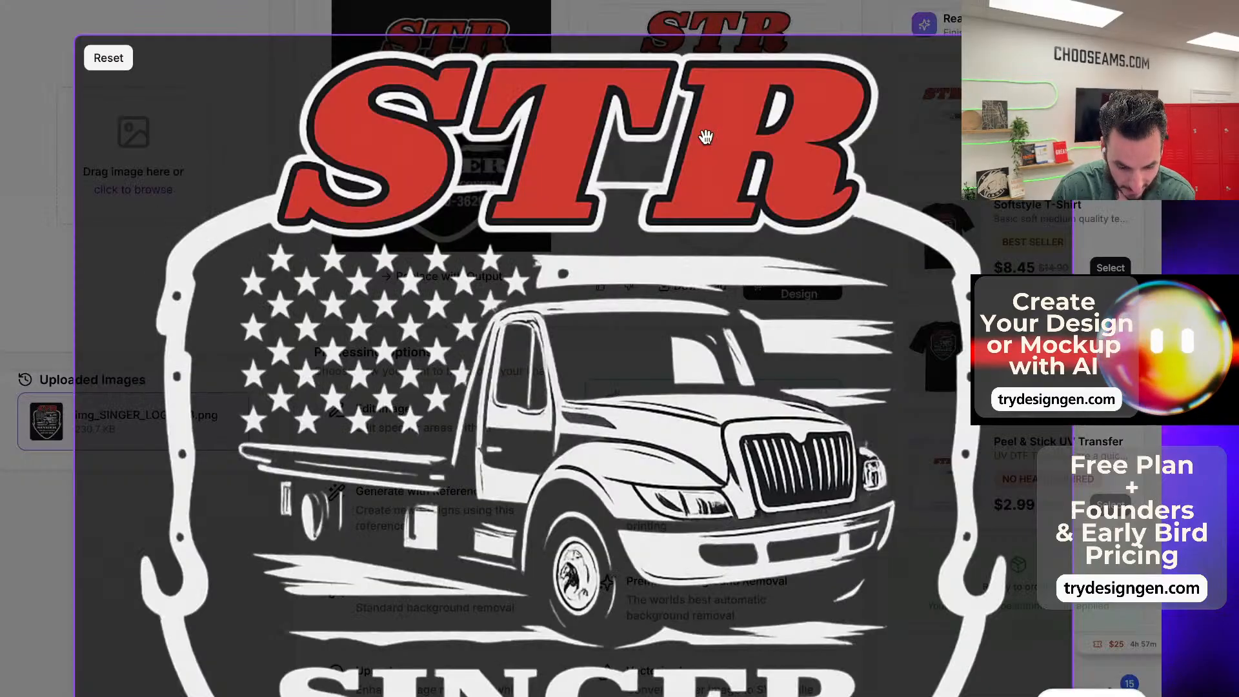
scroll(689, 253, down, 1)
scroll(680, 362, down, 1)
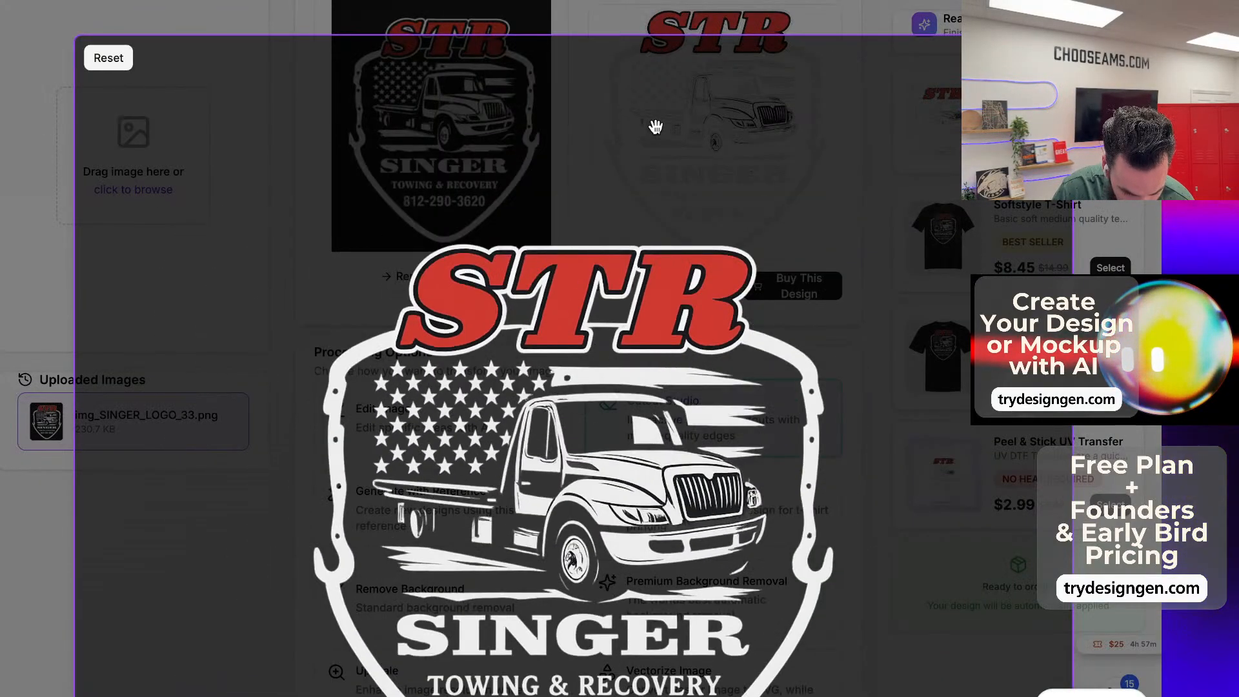
scroll(638, 280, down, 1)
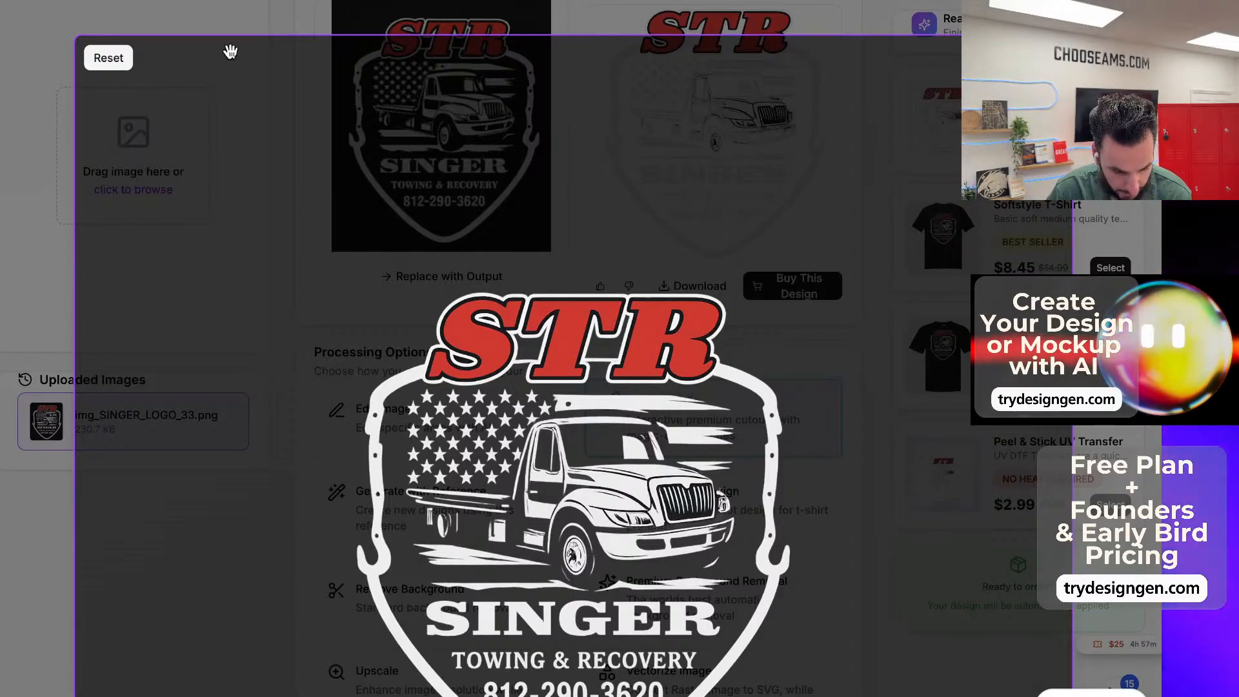
key(Escape)
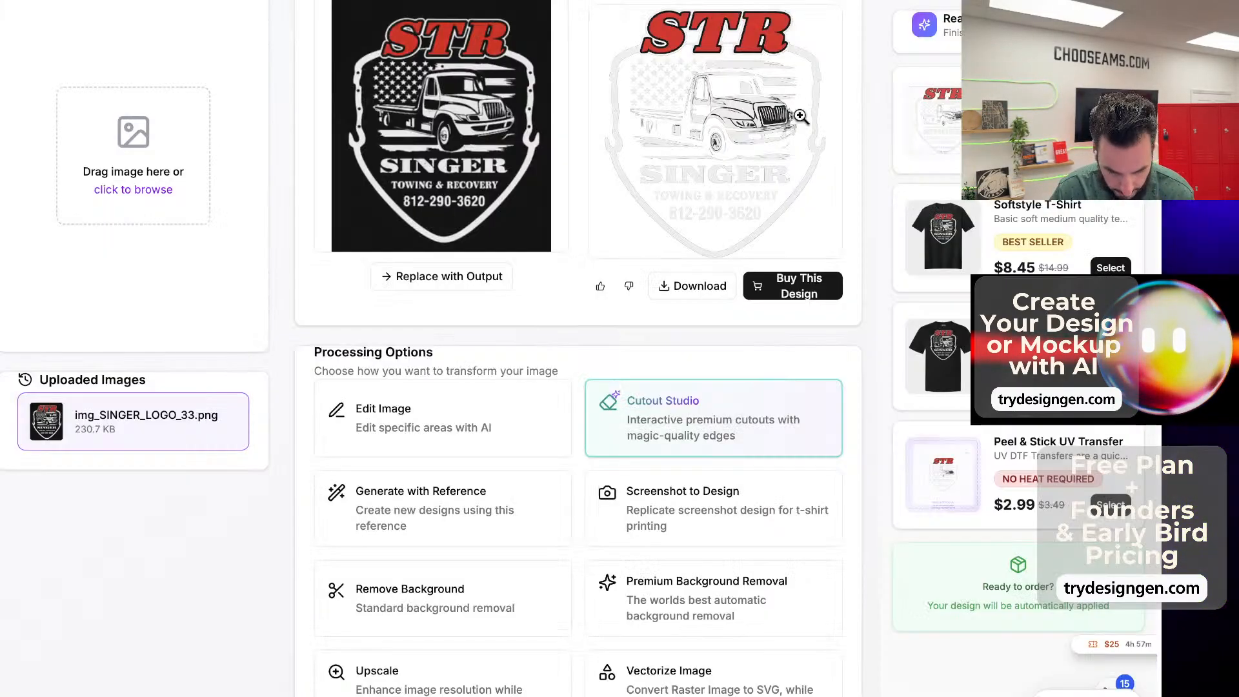
Save the result image to the Downloads folder, open the saved file to check it, and close its window.
scroll(822, 168, up, 1)
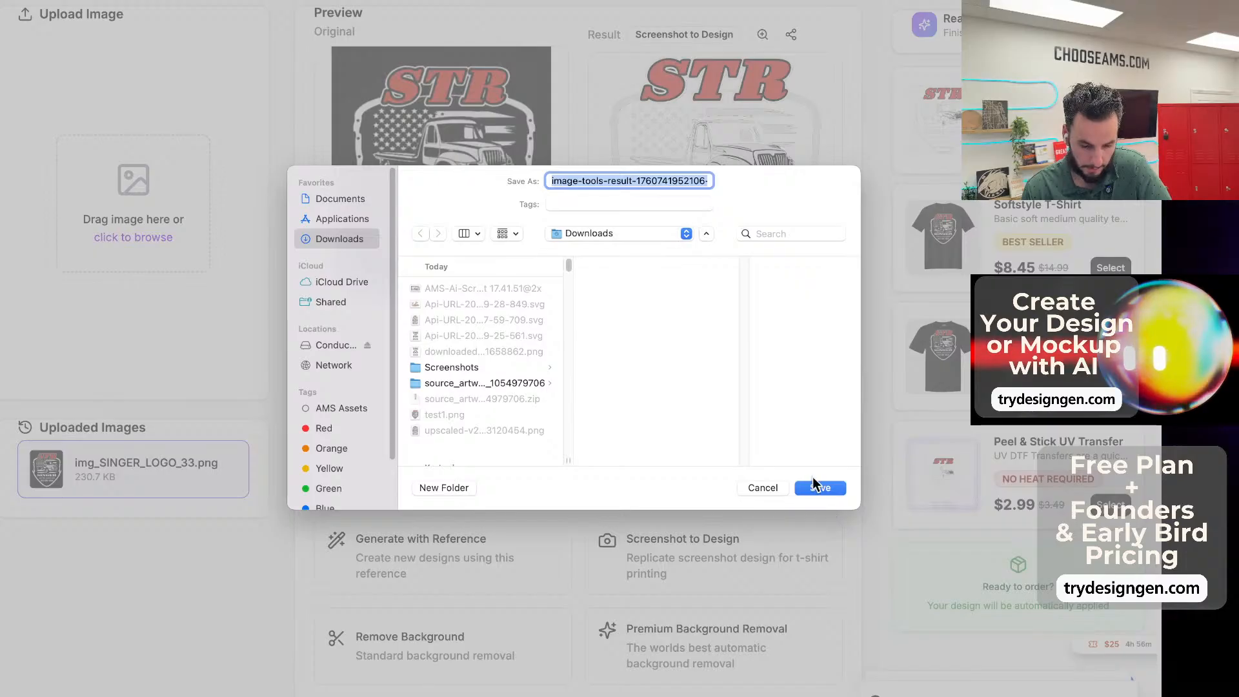
click(817, 487)
click(894, 10)
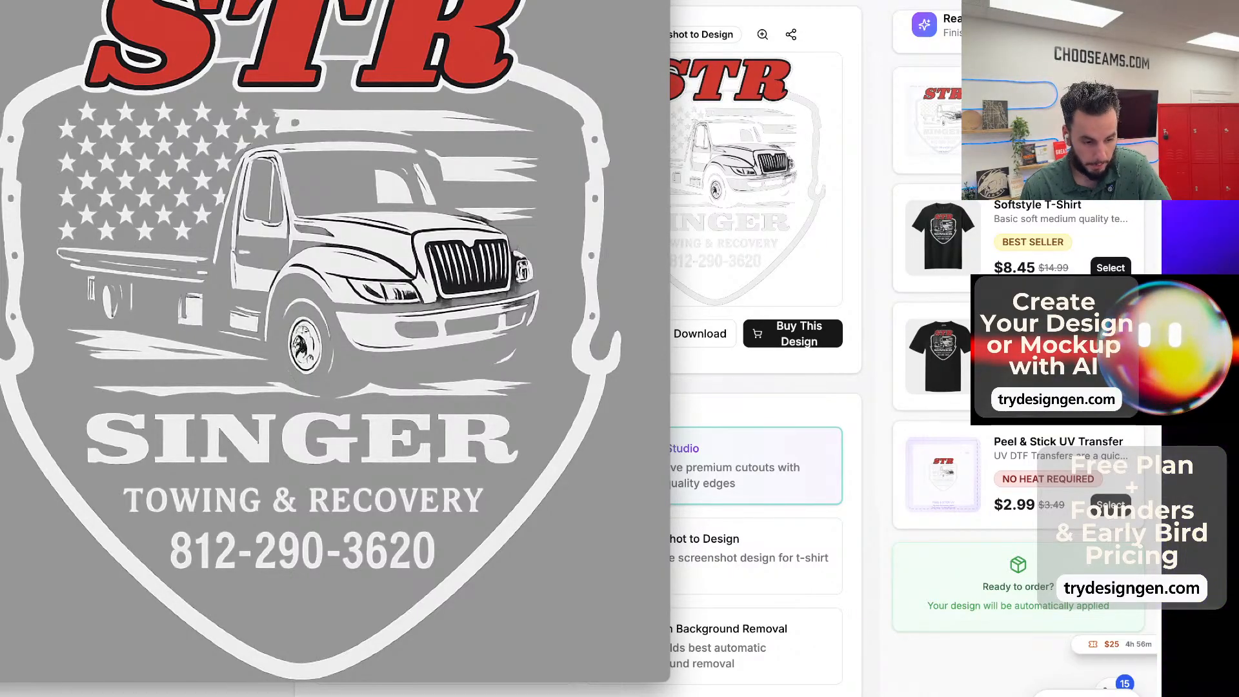
key(super+w)
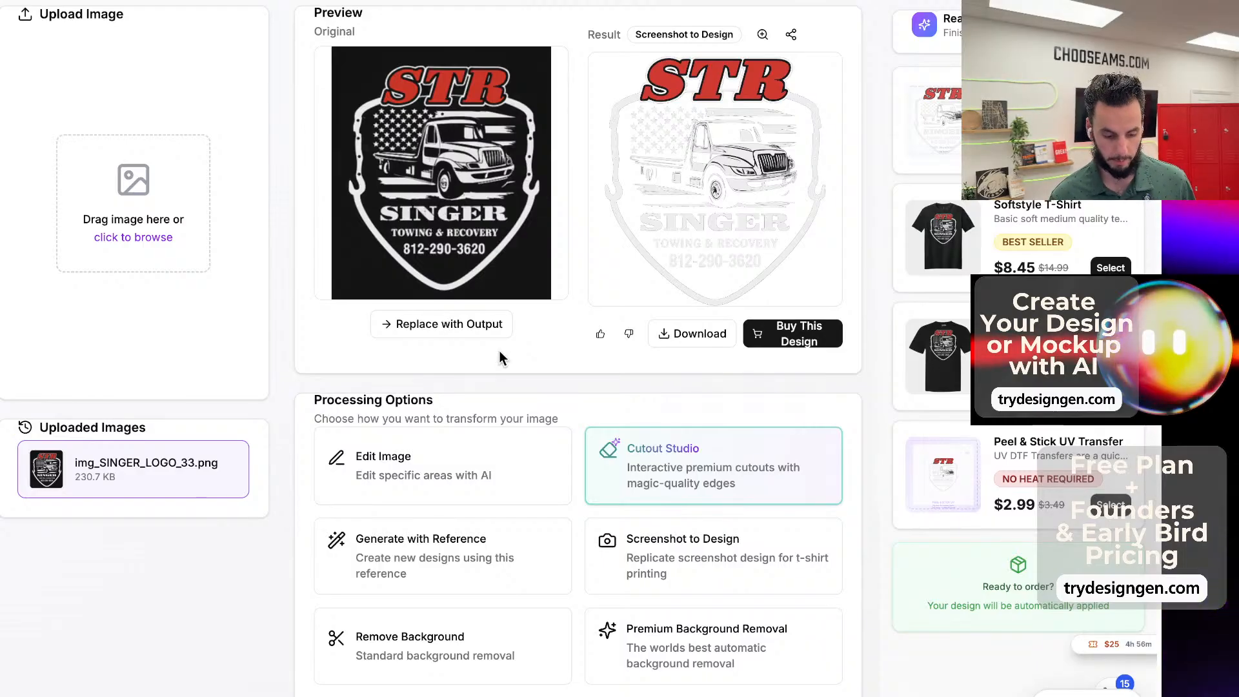
Replace the original image with the Screenshot to Design output and set up Edit Image with Ultra Max quality.
click(451, 324)
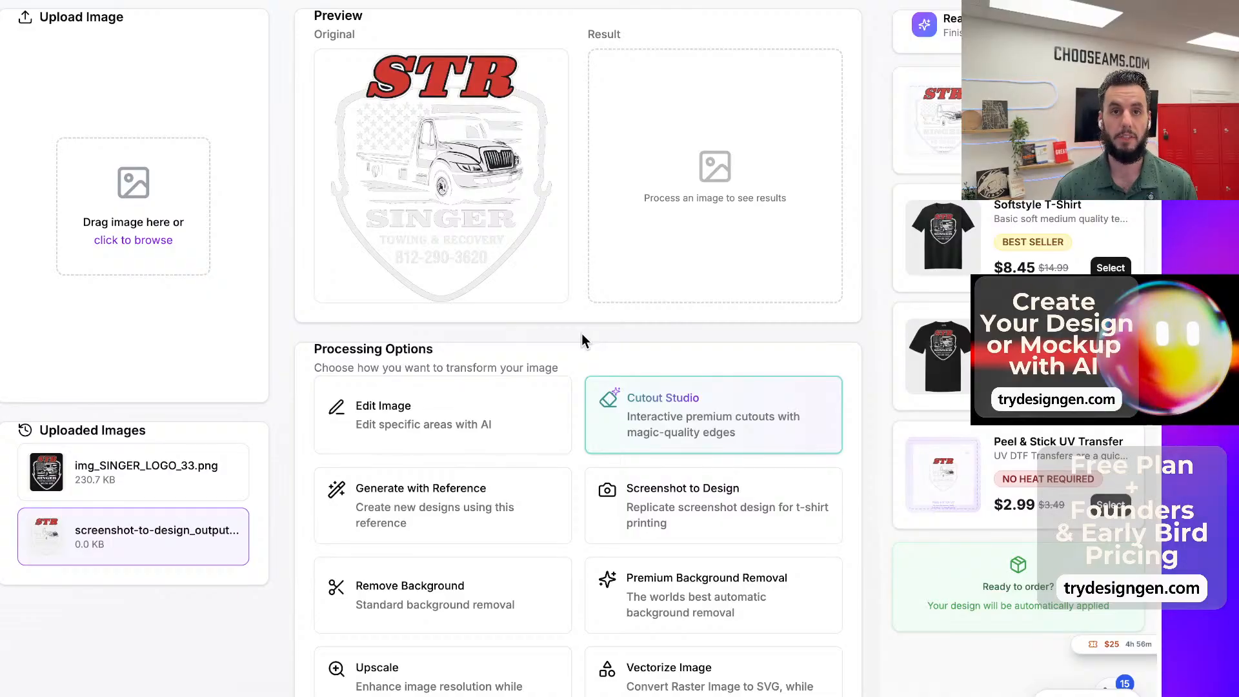
scroll(578, 336, down, 1)
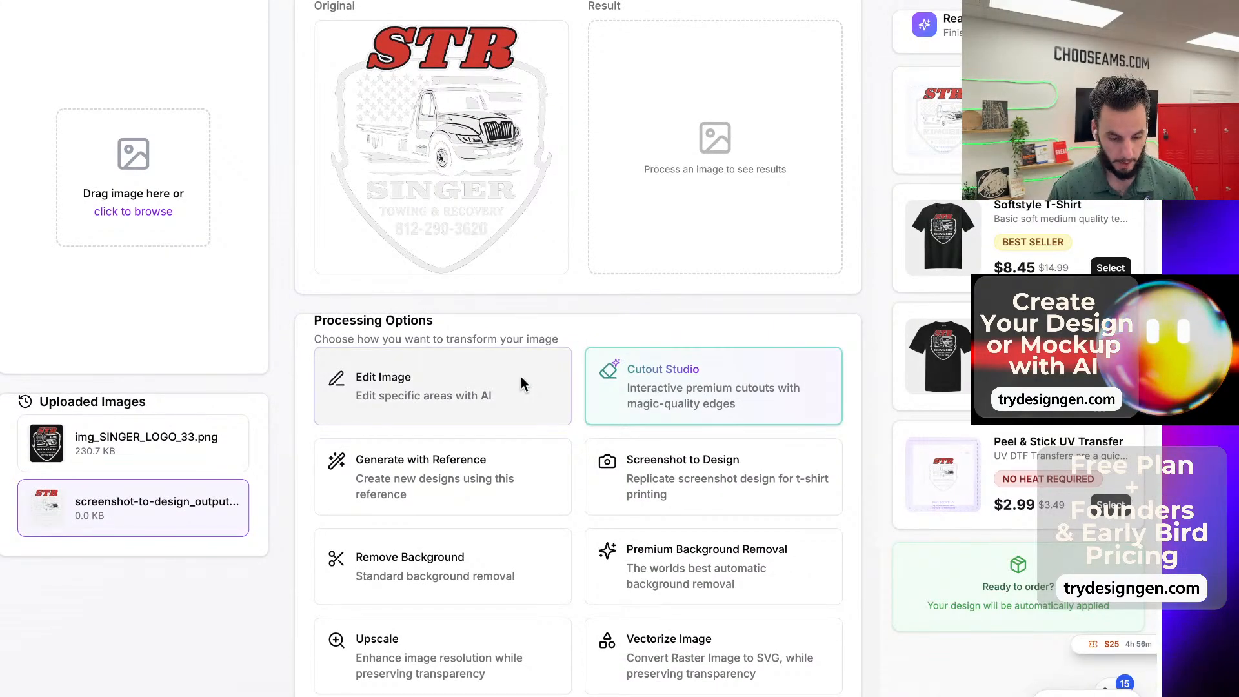
click(474, 366)
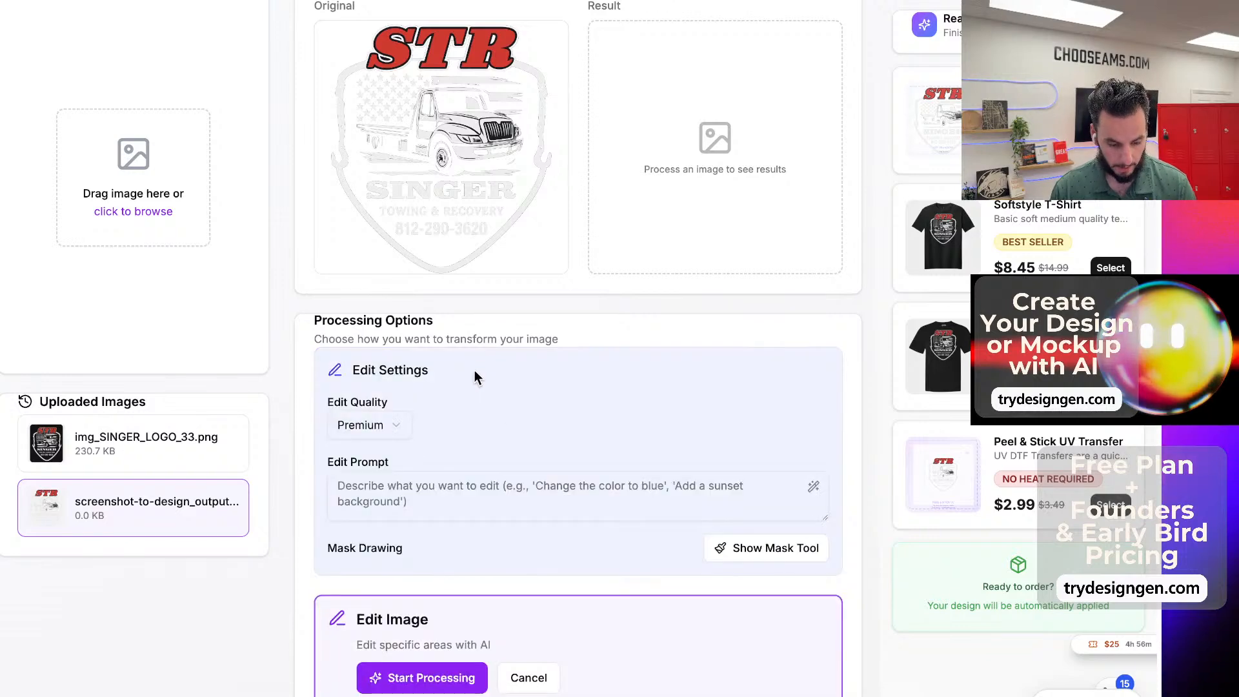
scroll(516, 422, down, 3)
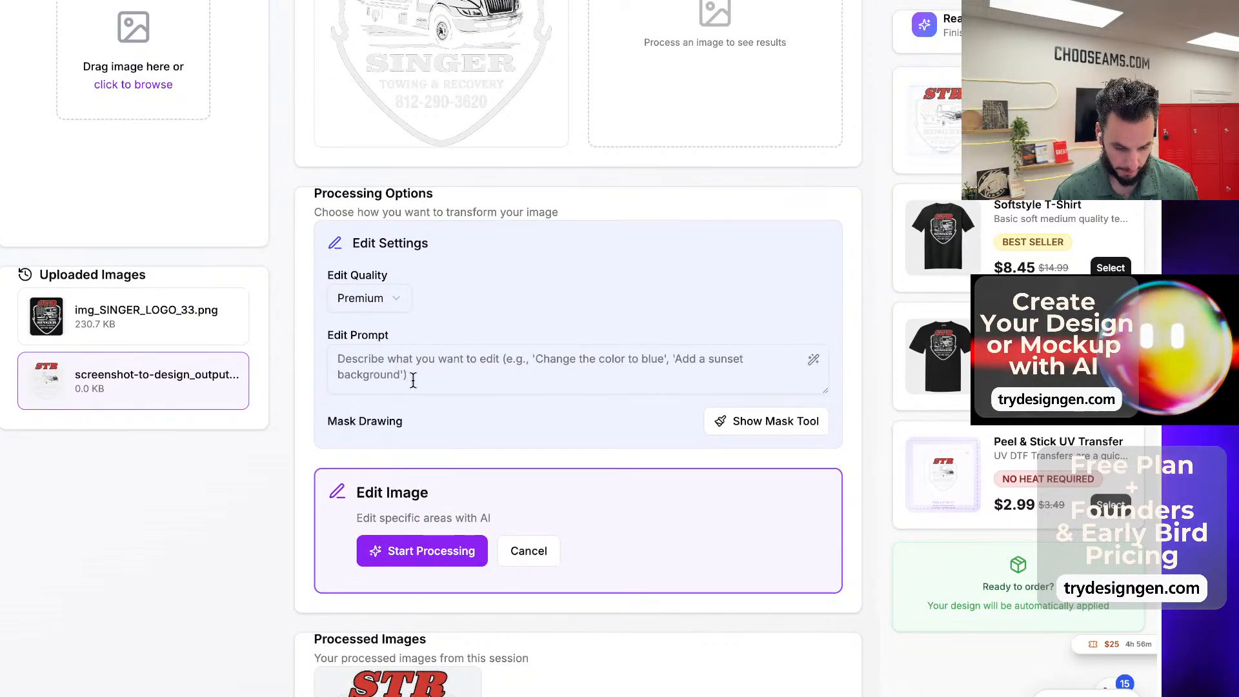
click(363, 301)
click(357, 384)
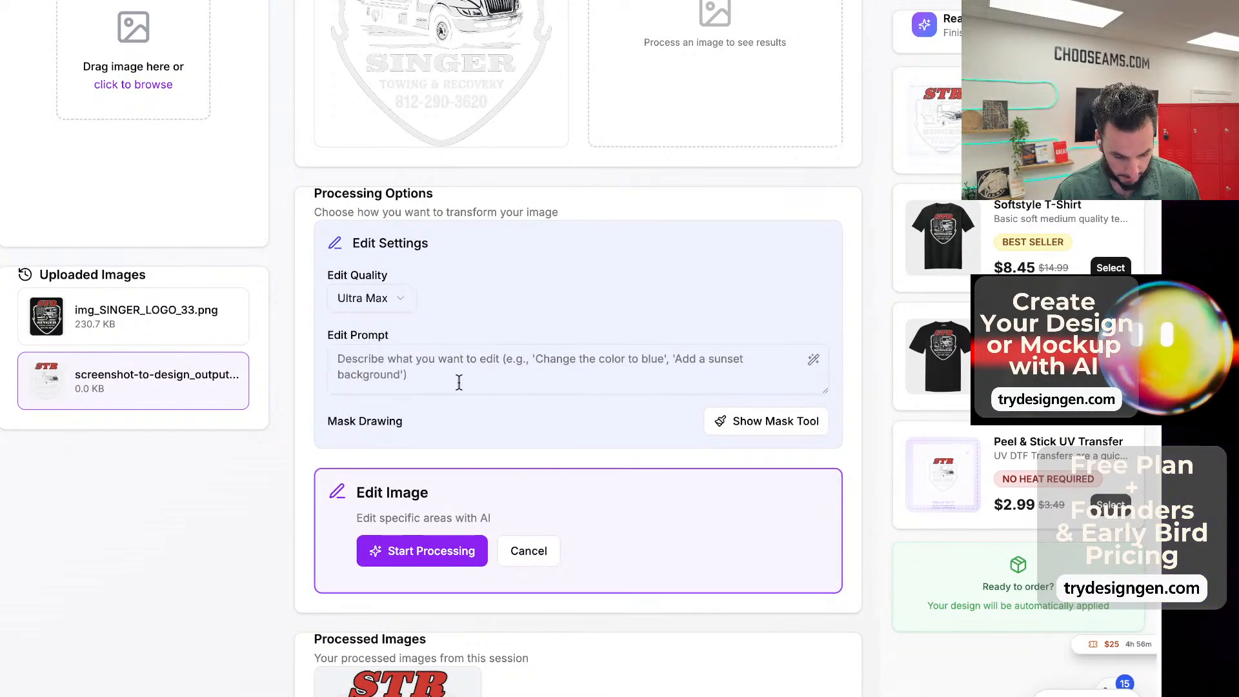
Enter the edit prompt "Can you make the grill of the tow truck transparent so it shows through transparent".
click(446, 371)
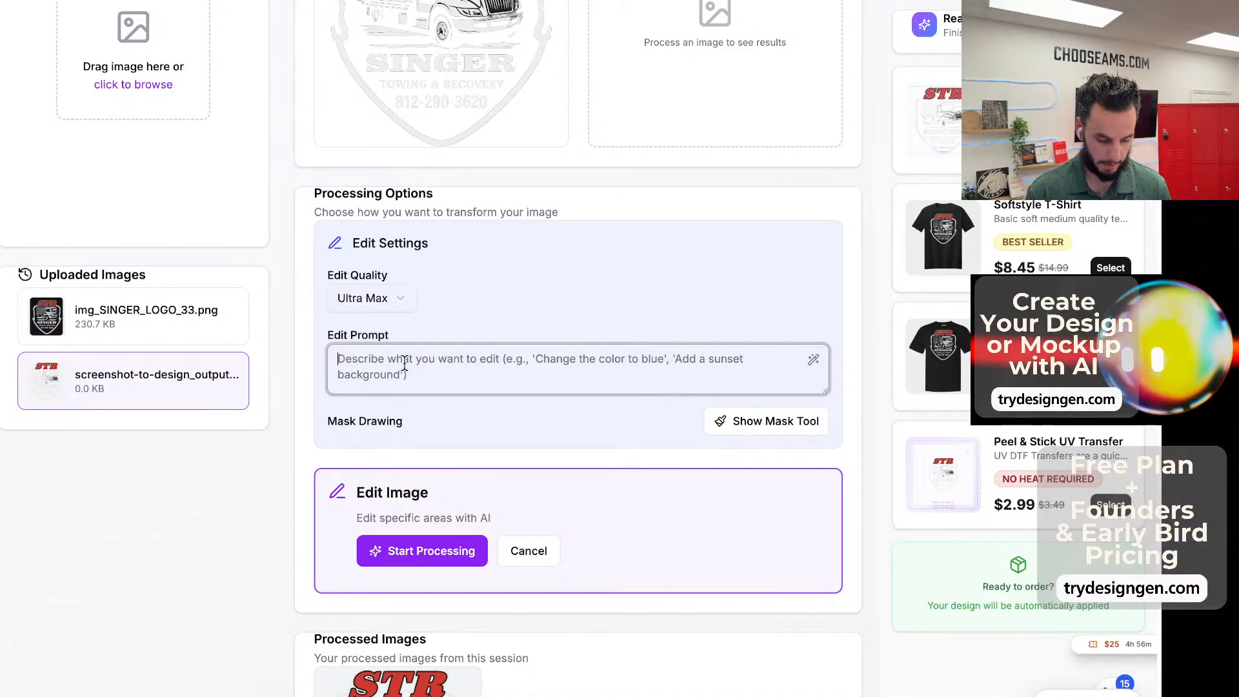
text(Can you make the gr)
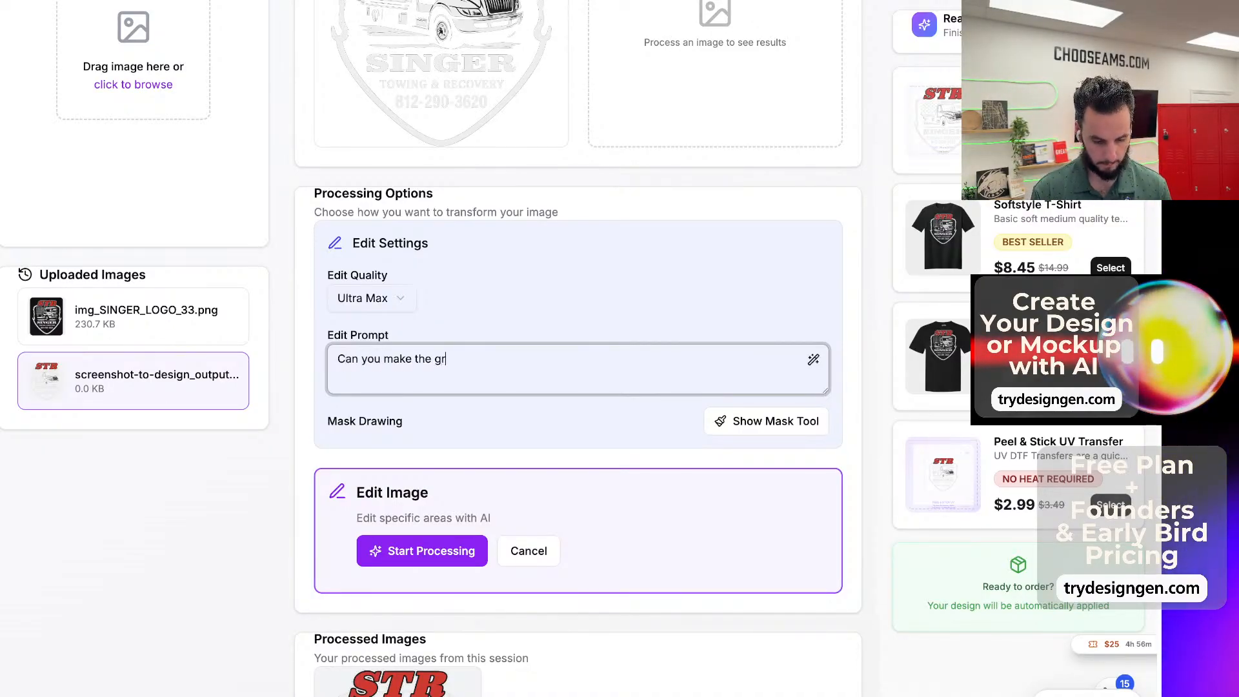
text(ill of the)
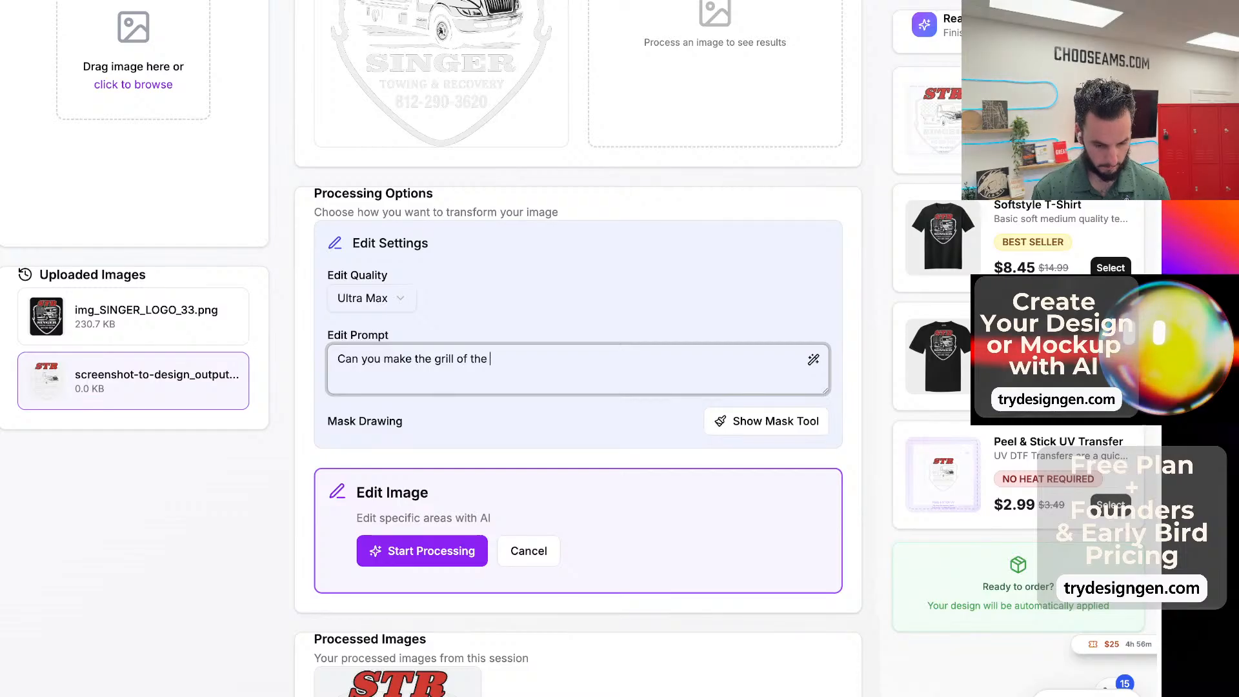
text( tow tr)
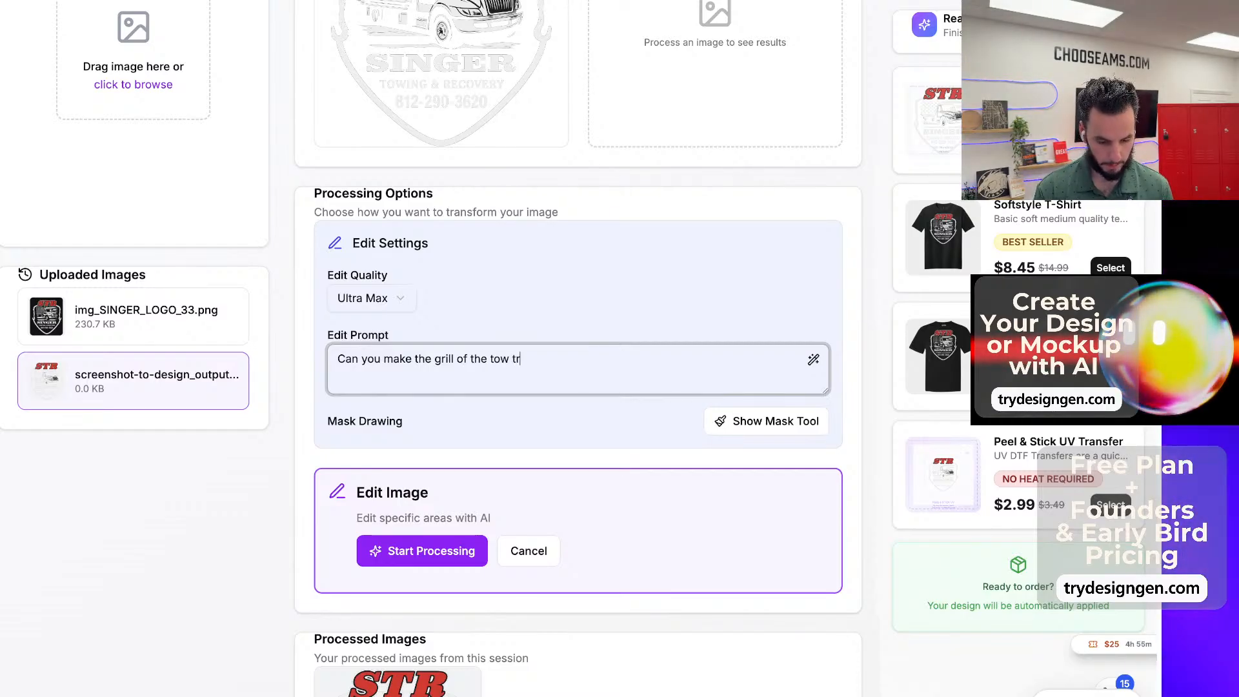
text(ucj )
text(tr)
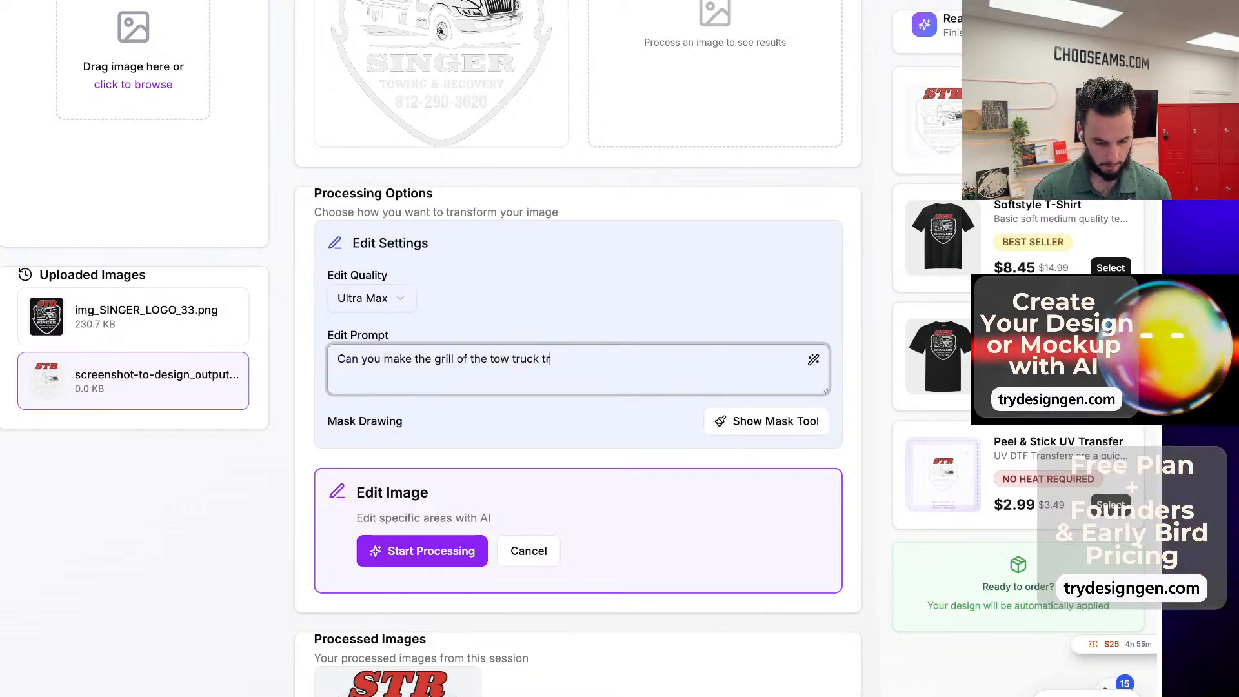
text(ansparent)
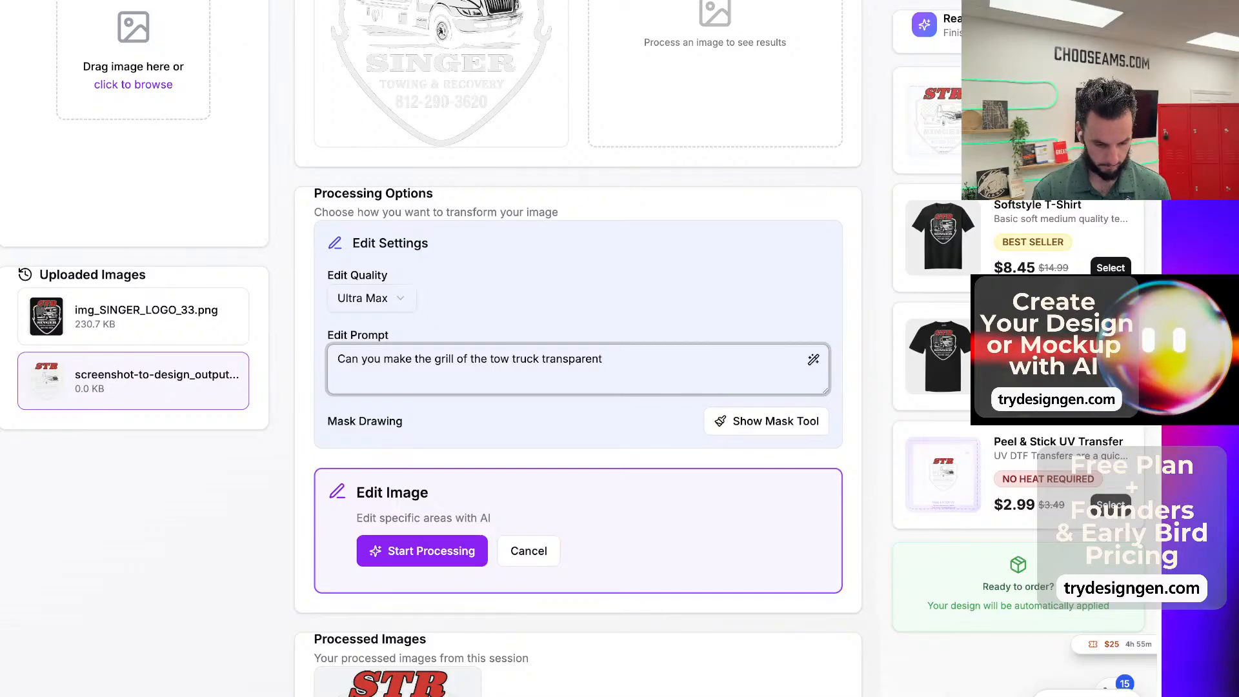
text( so it )
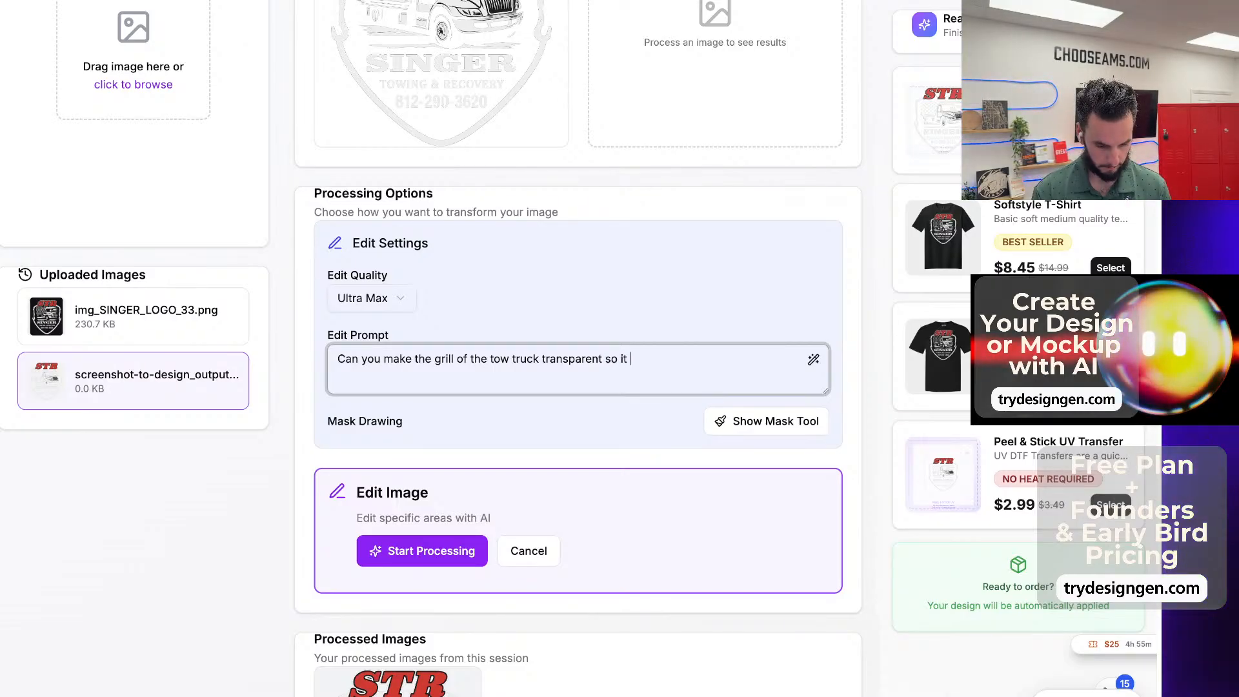
text(shows throu)
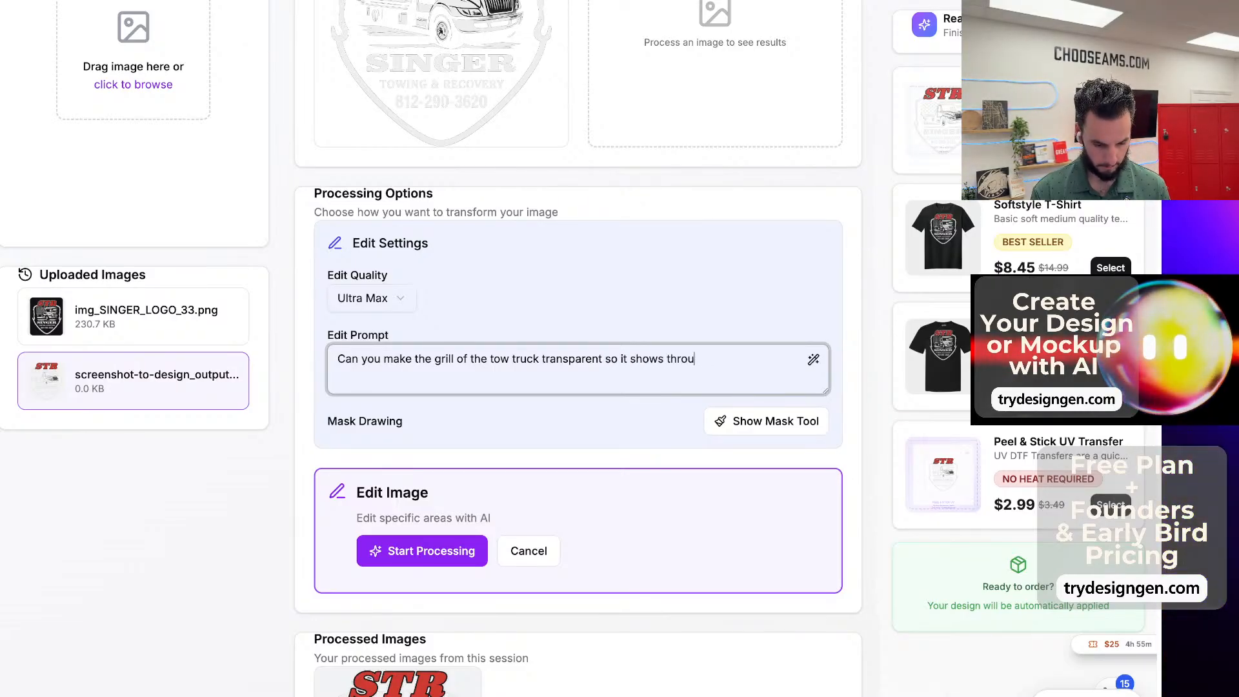
text(ns)
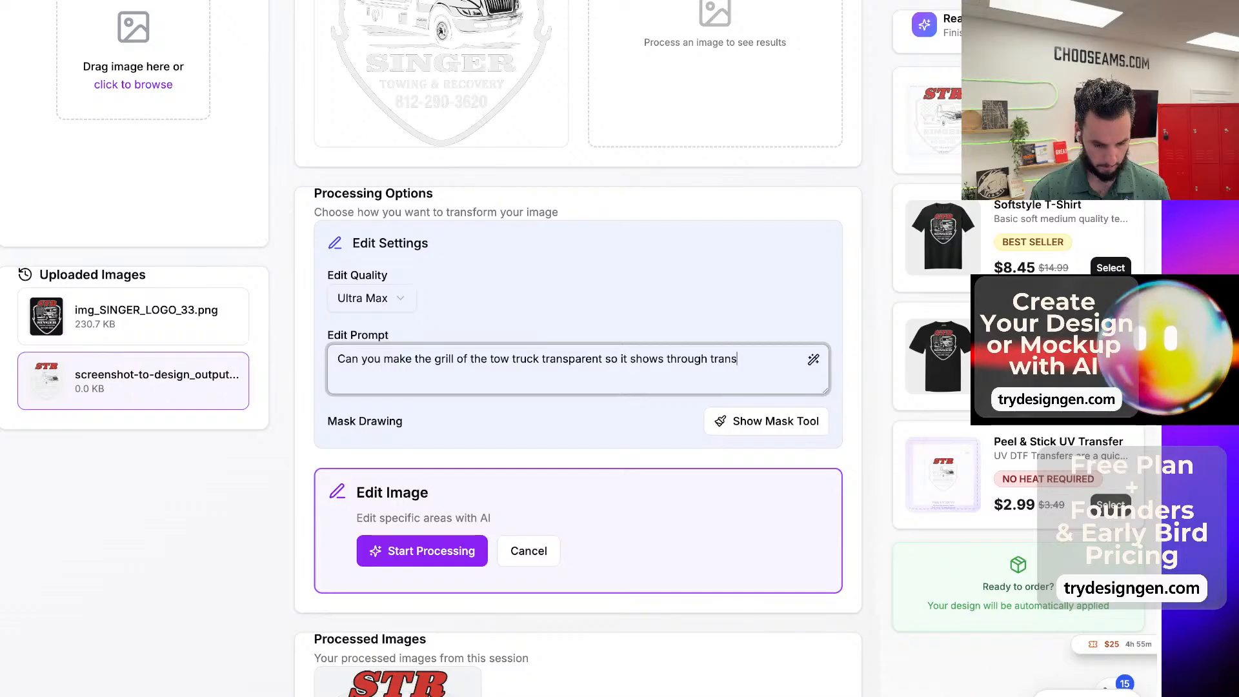
key(BackSpace)
key(BackSpace)
key(BackSpace)
text(nsparent)
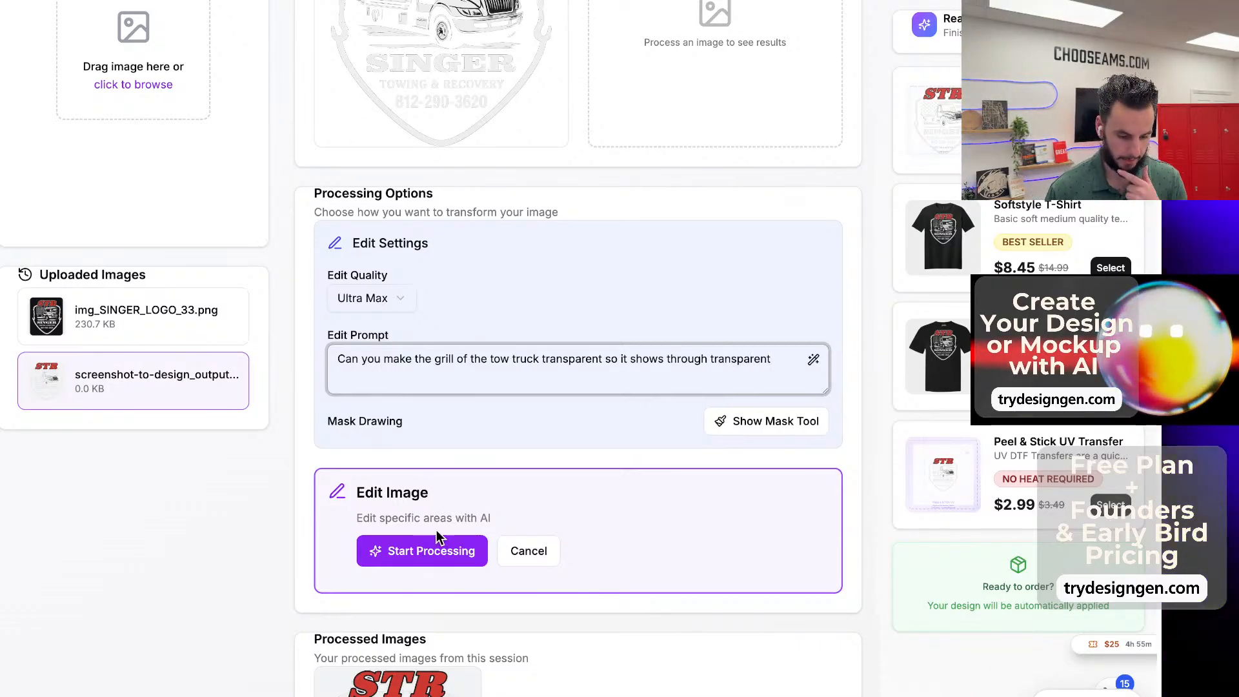
Remove "so it shows through transparent" from the end of the edit prompt and process the image edit.
scroll(465, 387, up, 3)
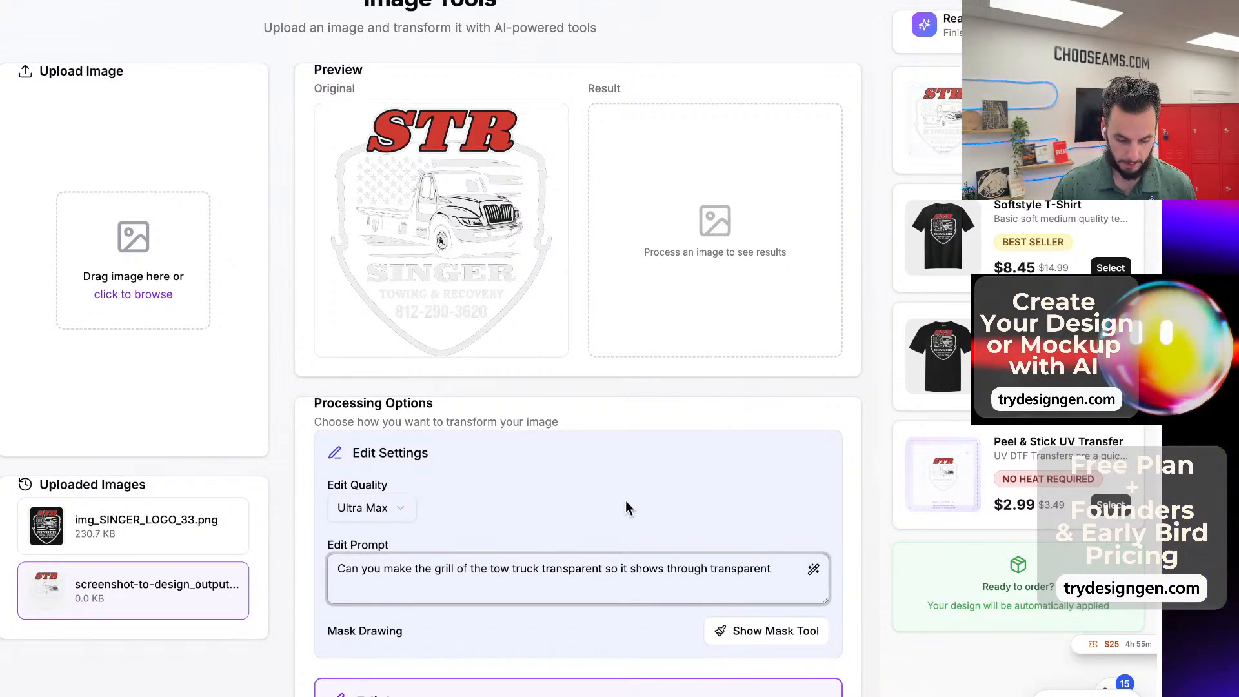
drag(606, 568, 732, 592)
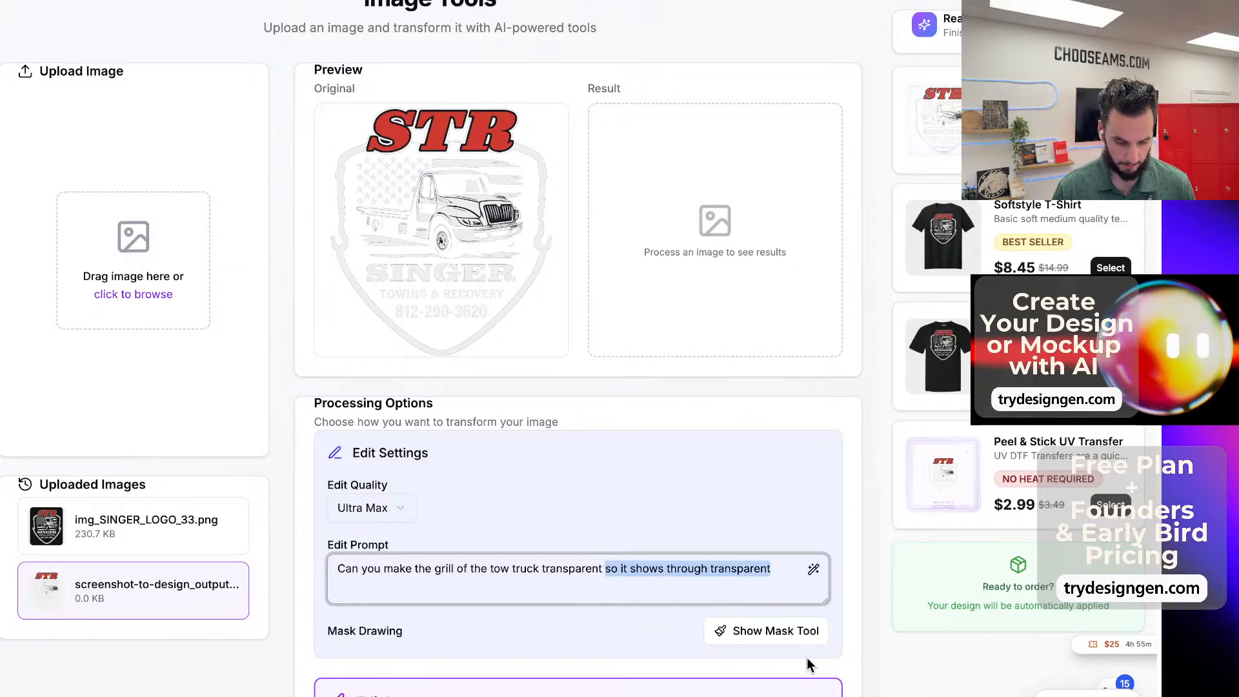
key(BackSpace)
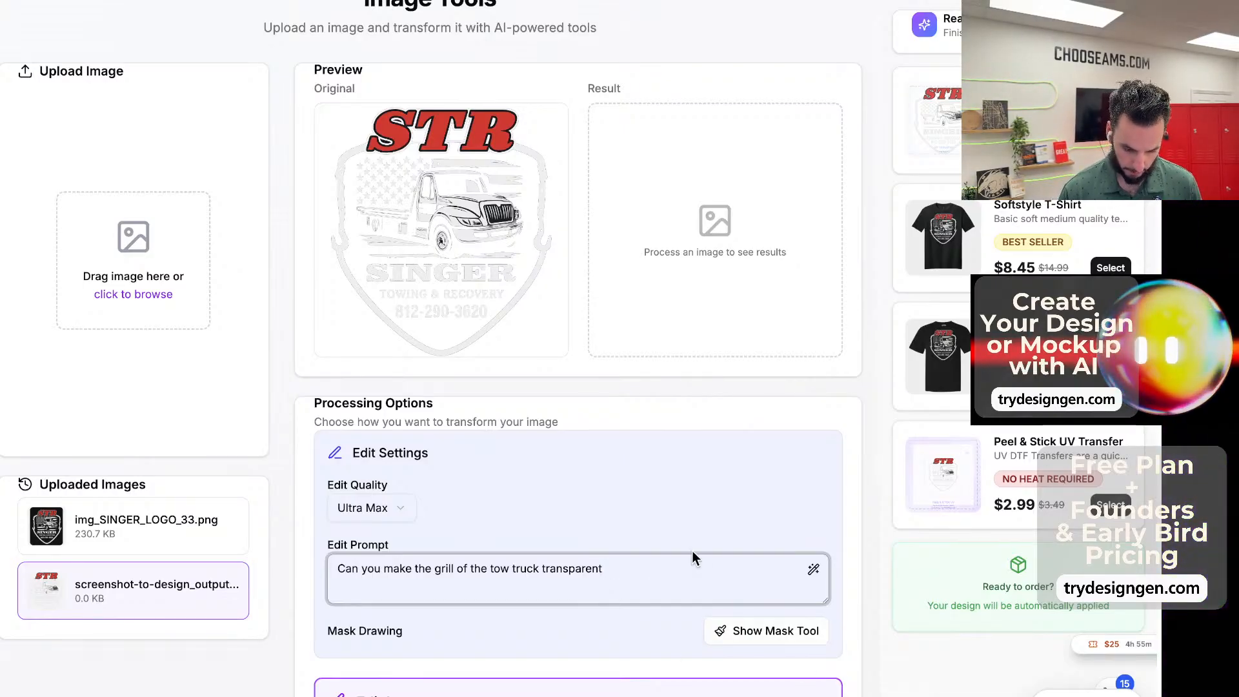
scroll(387, 645, down, 2)
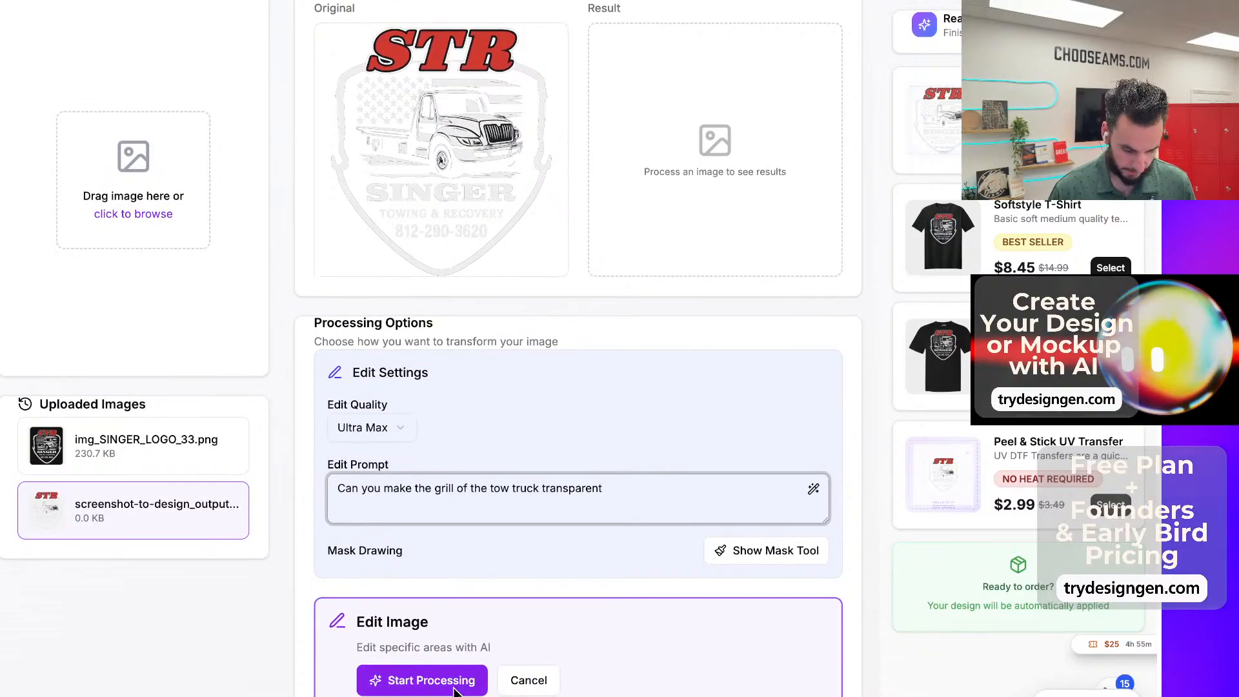
click(460, 680)
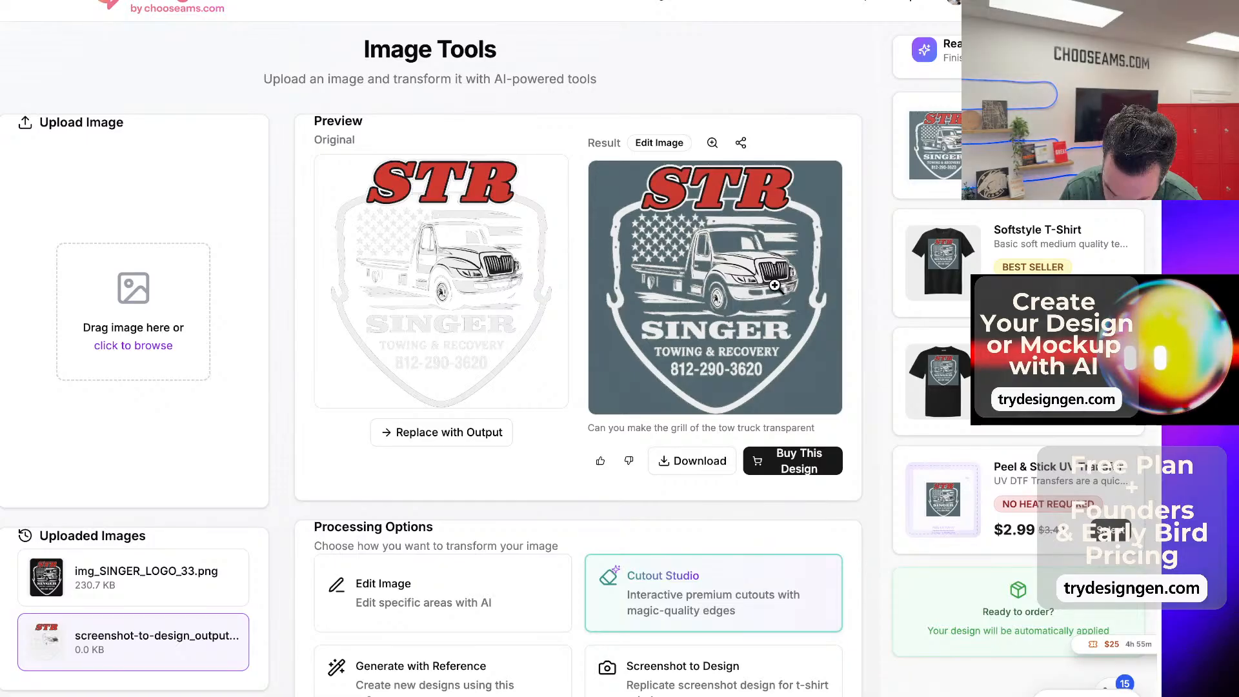
Inspect the edited result enlarged, and enter "remove the black from the grill of the tow truck" as a new Edit Image prompt.
click(773, 248)
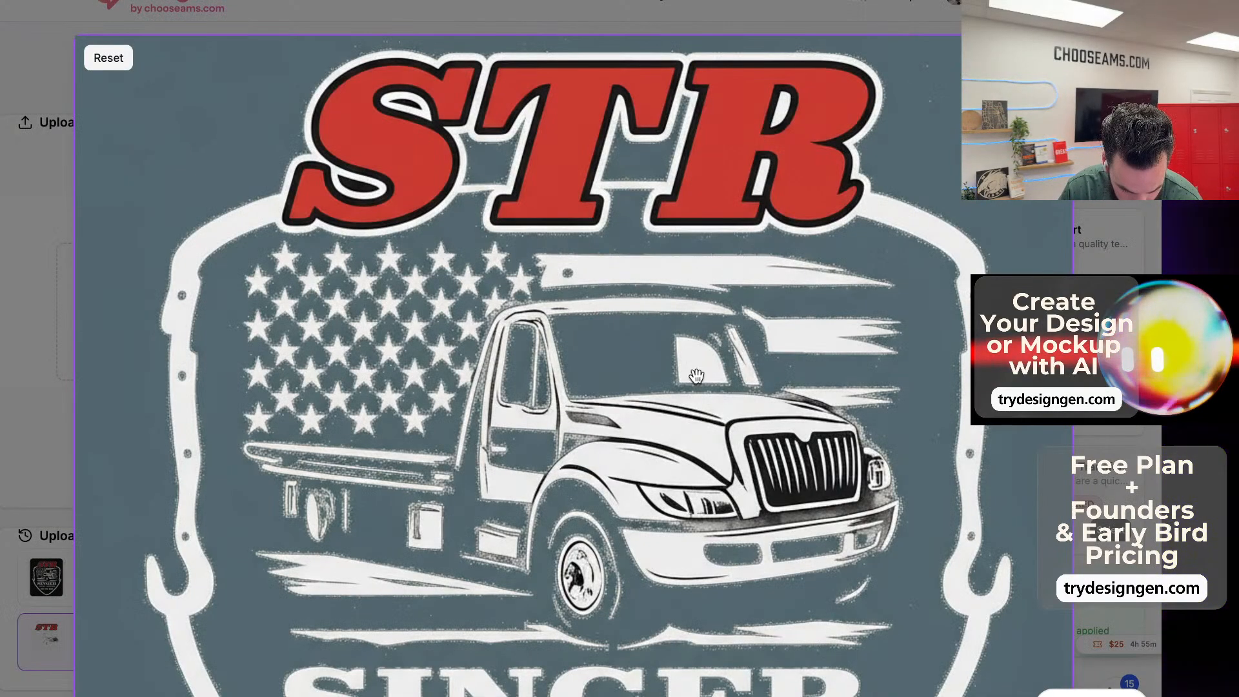
click(433, 20)
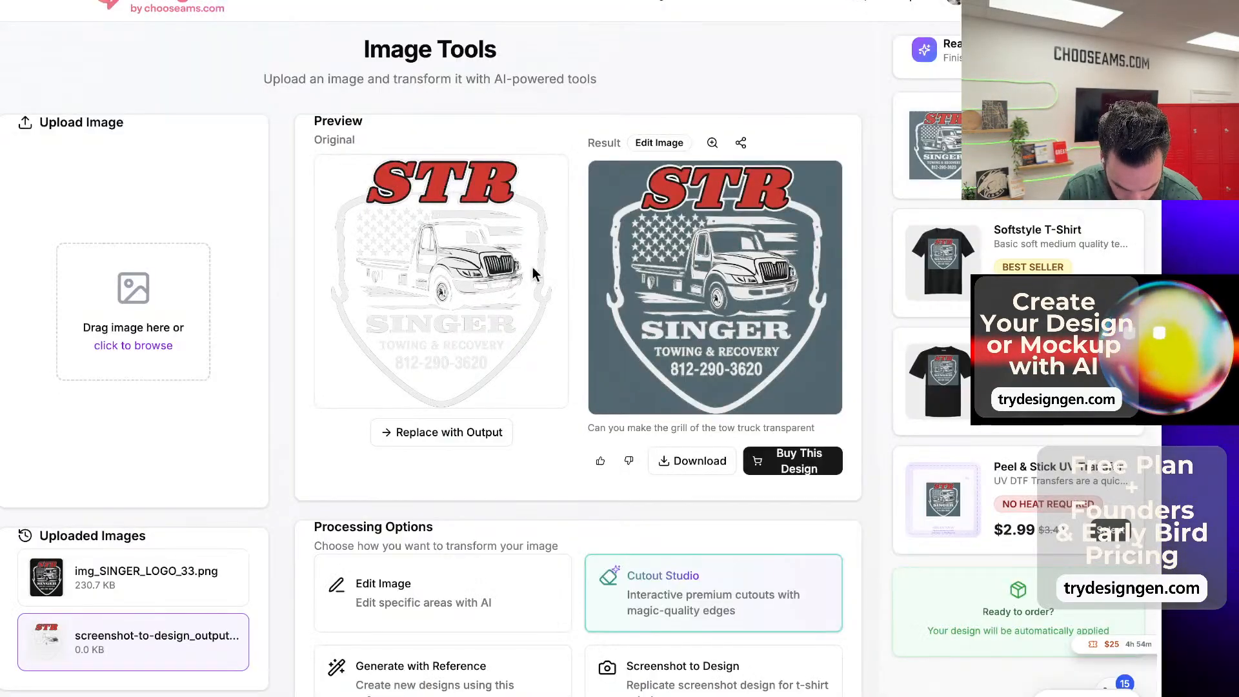
scroll(514, 431, down, 3)
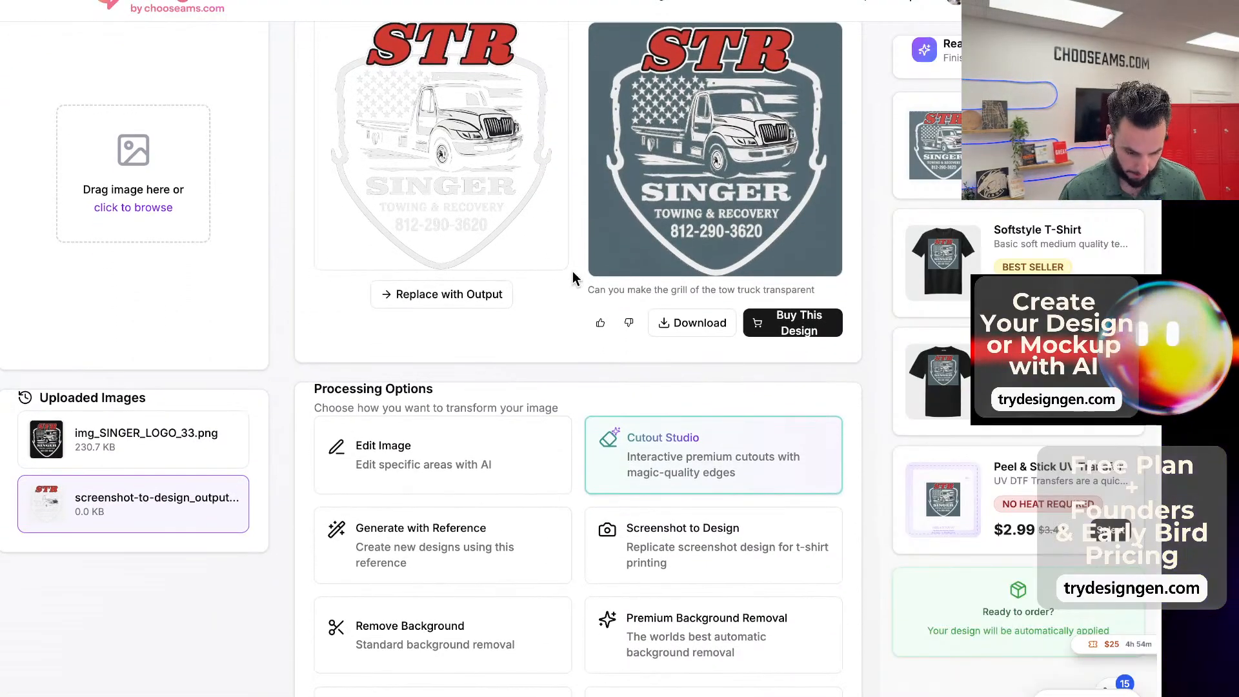
click(455, 503)
click(443, 570)
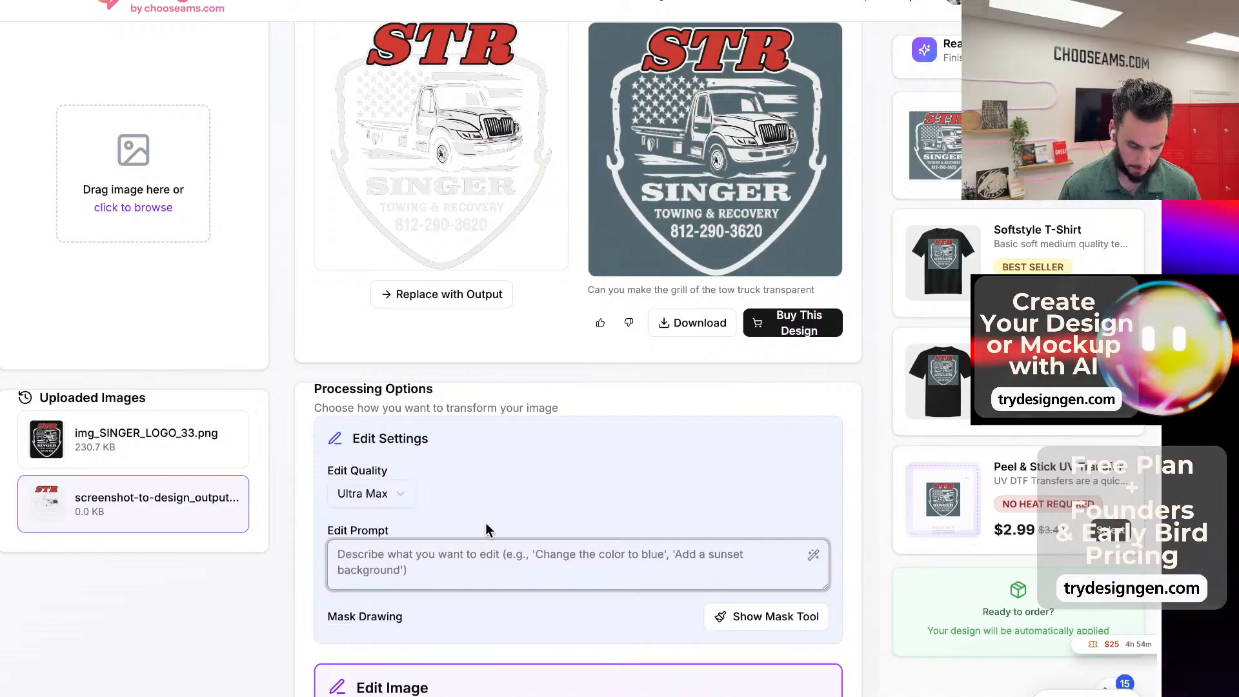
text(remove the black fr)
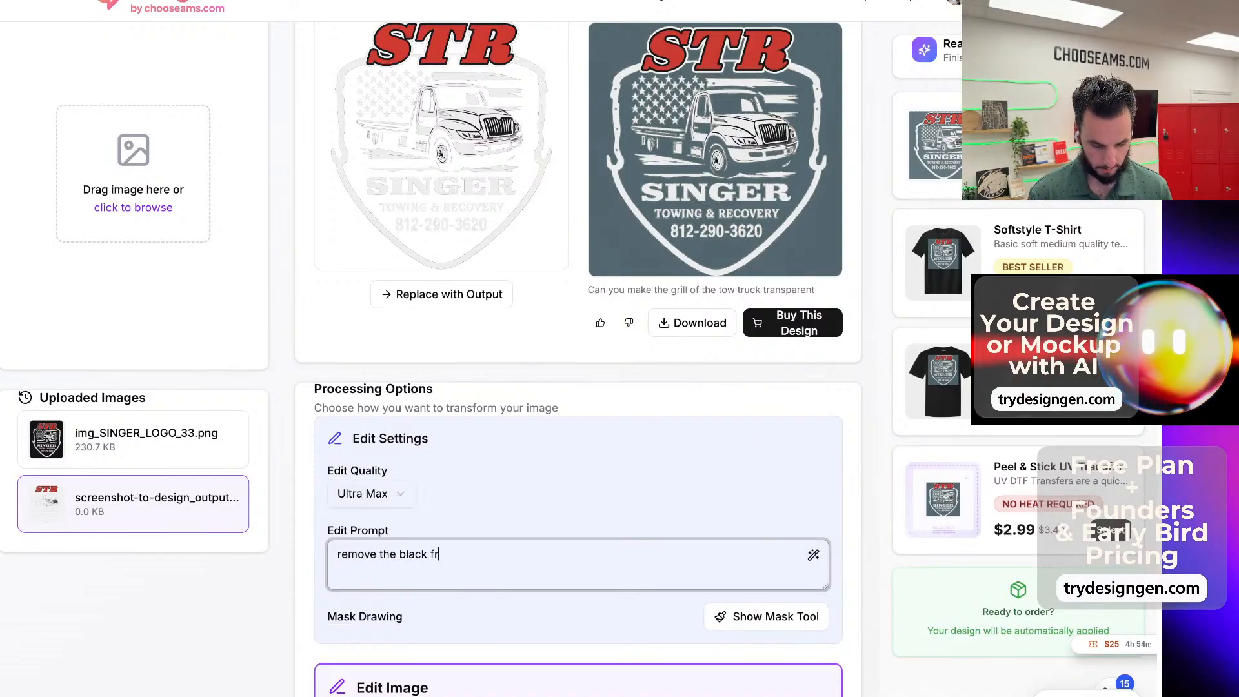
text(om the grill of the)
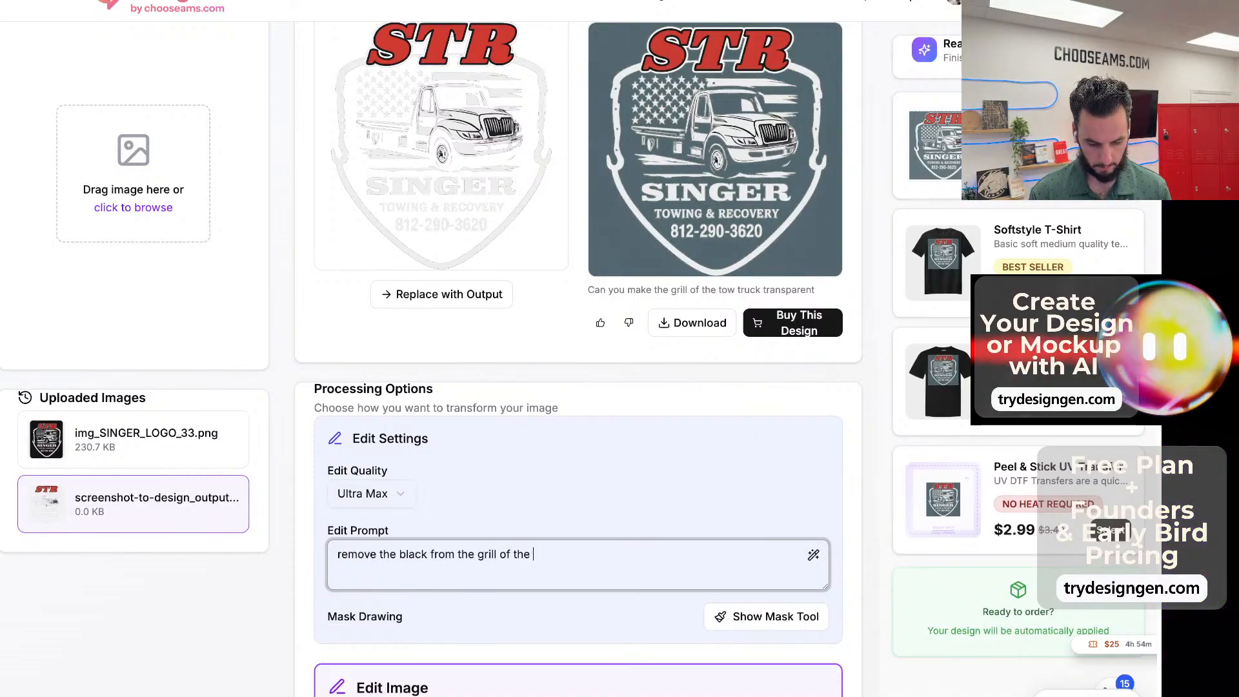
text( tow truck)
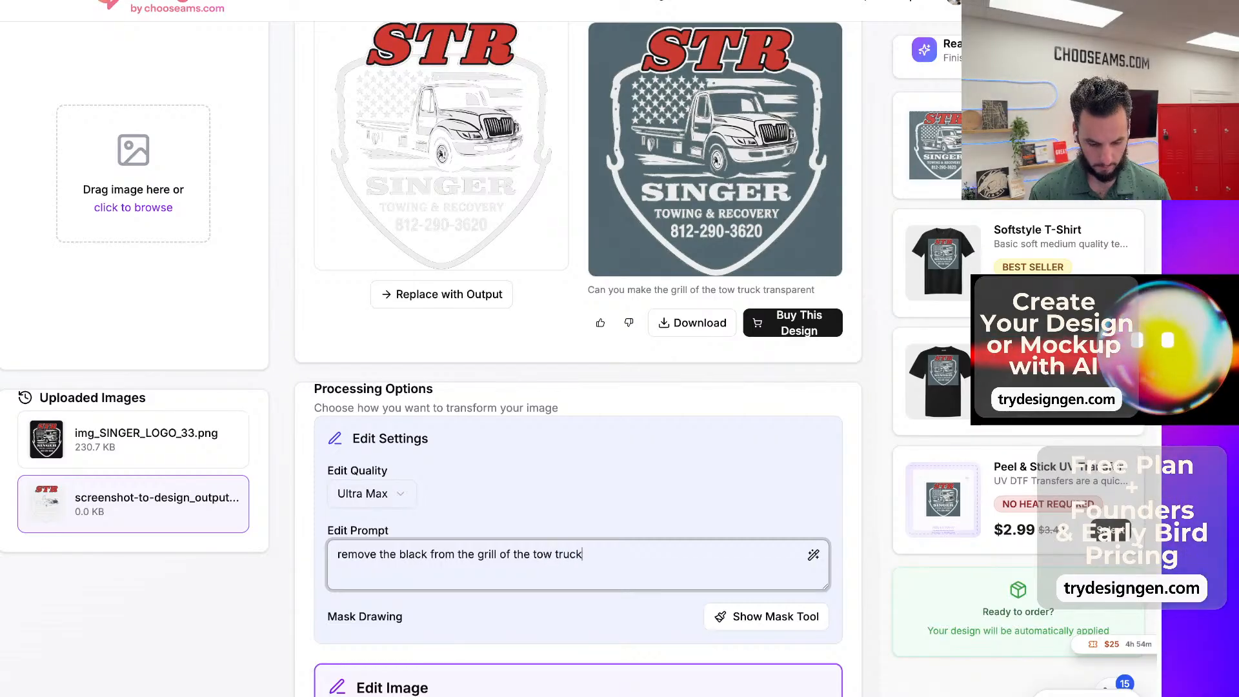
Extend the edit prompt with "to make it transparent" and process the image edit.
scroll(400, 516, down, 2)
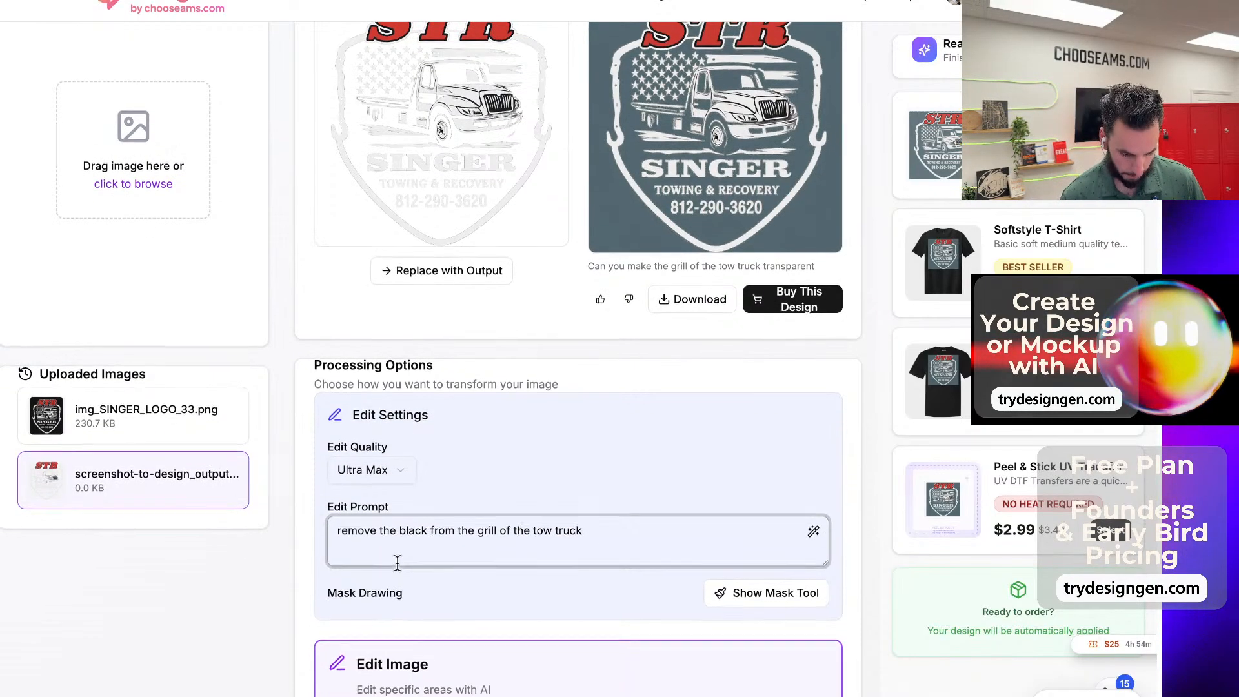
scroll(398, 562, down, 3)
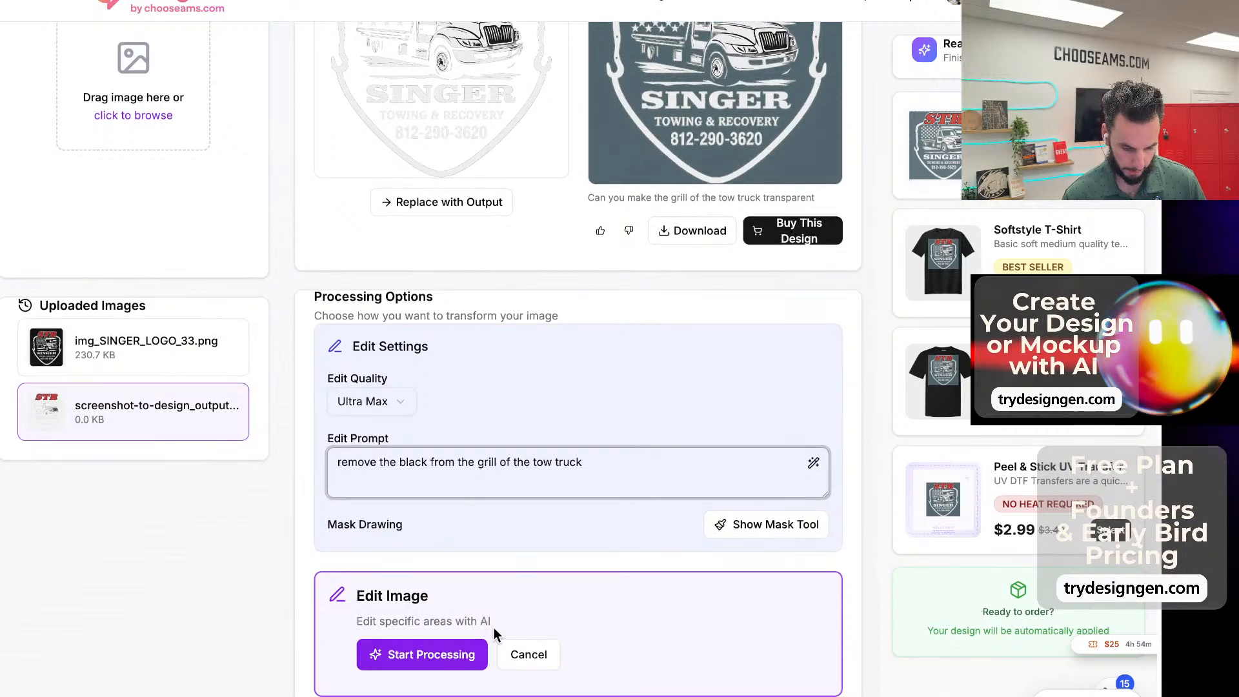
text(t)
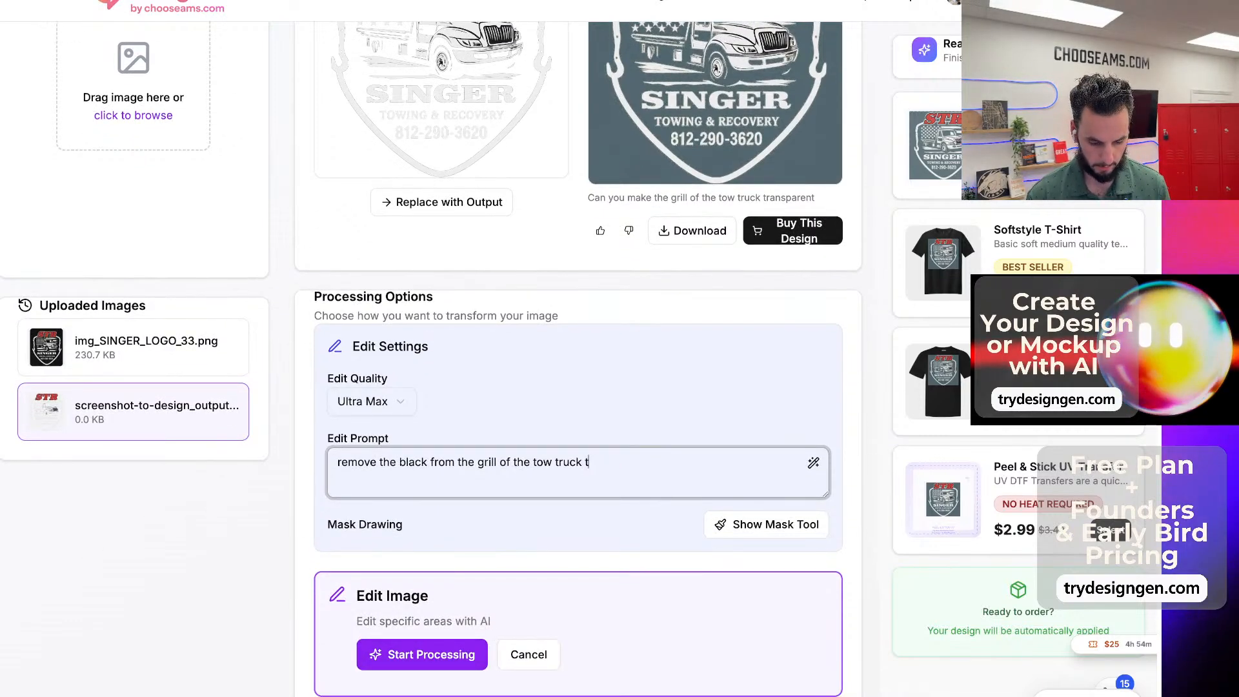
text(ruck yo mak i )
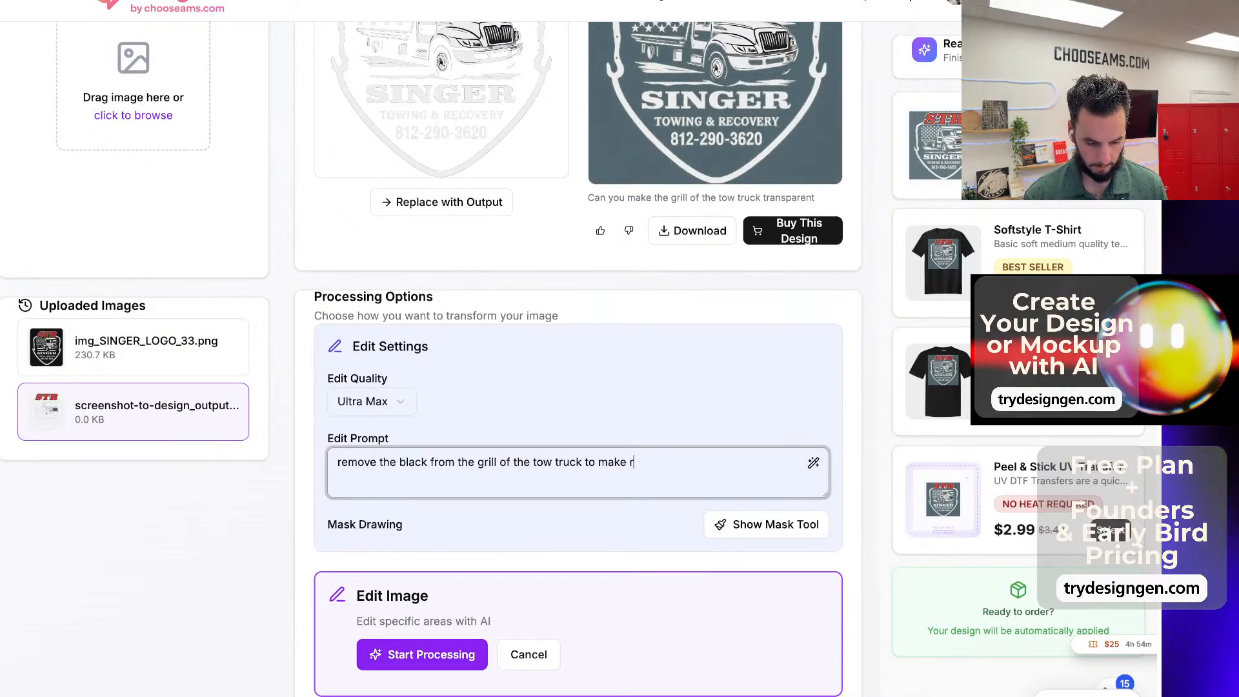
text( it tran)
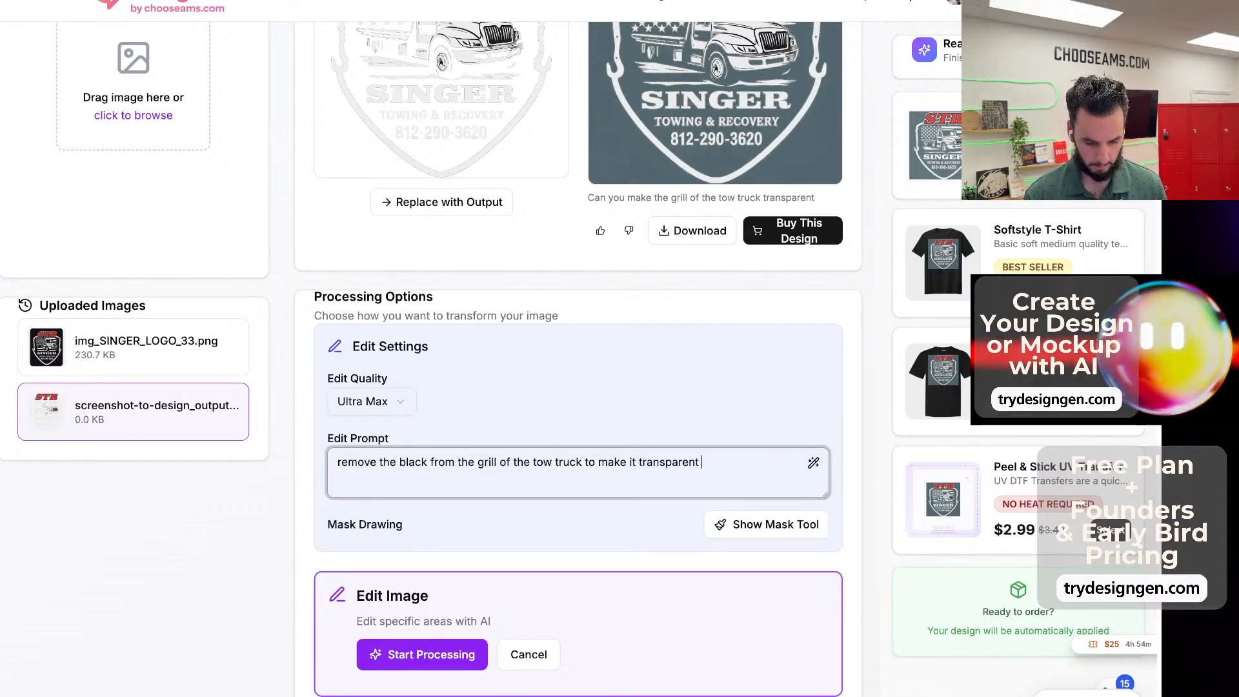
text(sparent)
click(421, 654)
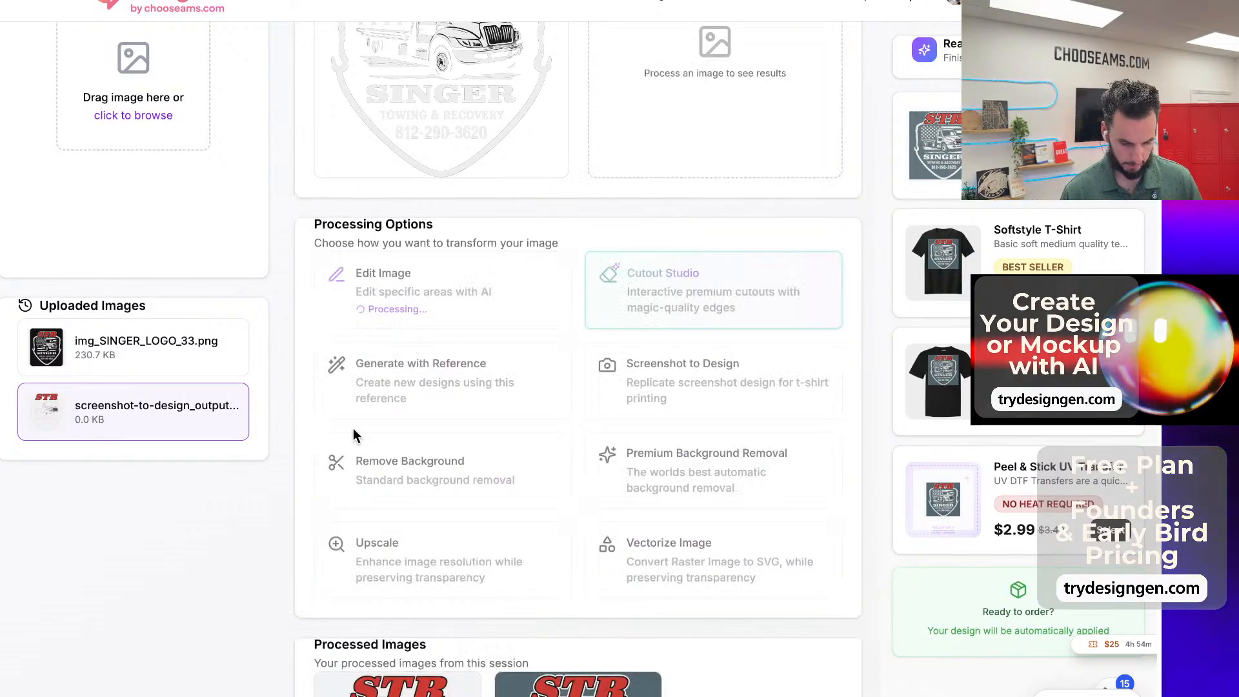
Run Screenshot to Design again on the uploaded img_SINGER_LOGO_33.png with the prompt left empty.
scroll(511, 400, up, 3)
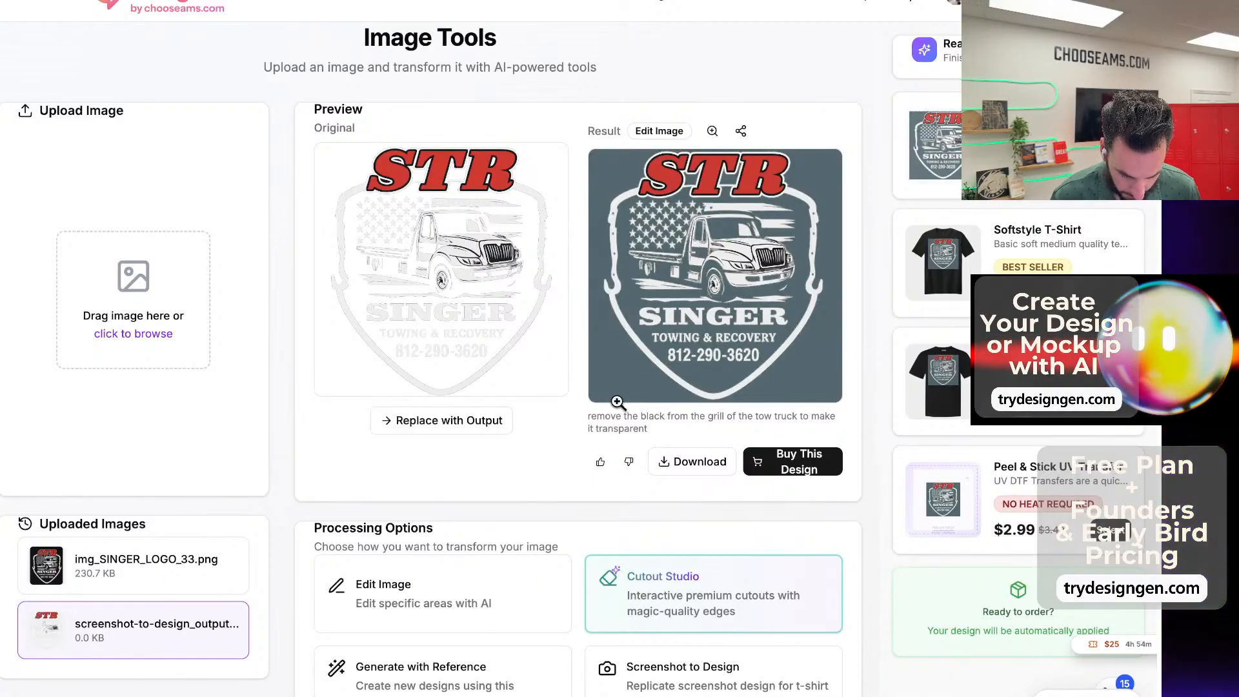
scroll(258, 516, down, 1)
click(111, 537)
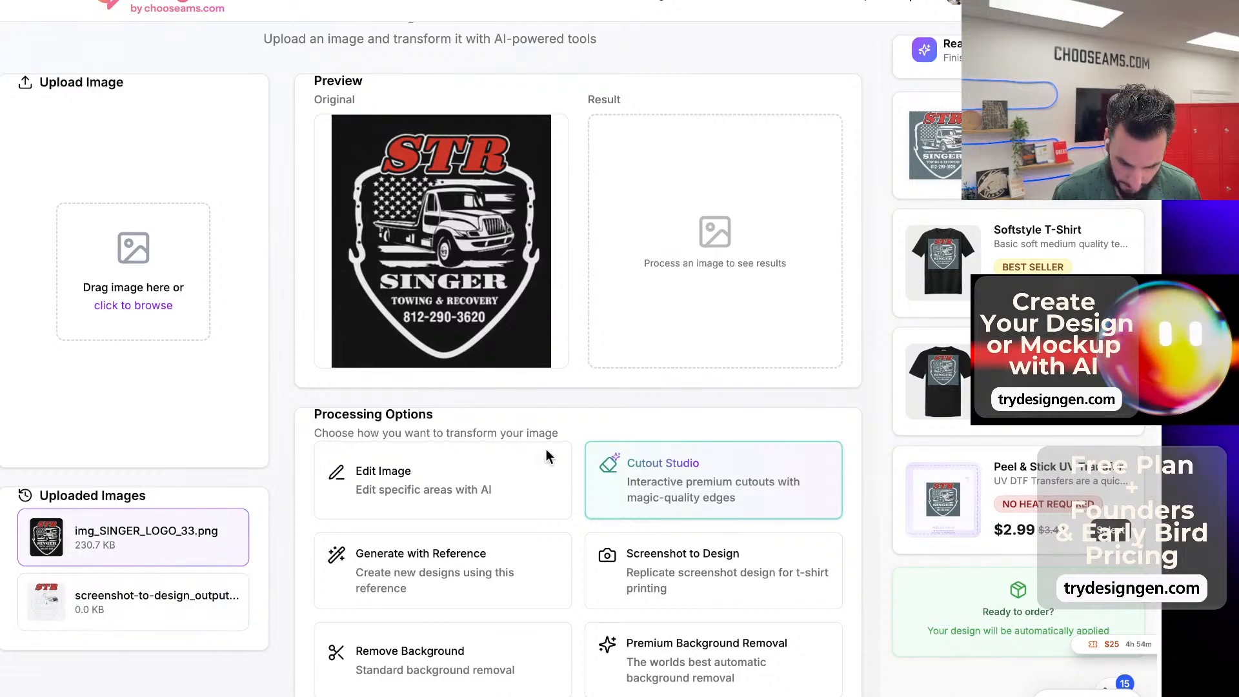
click(682, 559)
scroll(498, 515, down, 3)
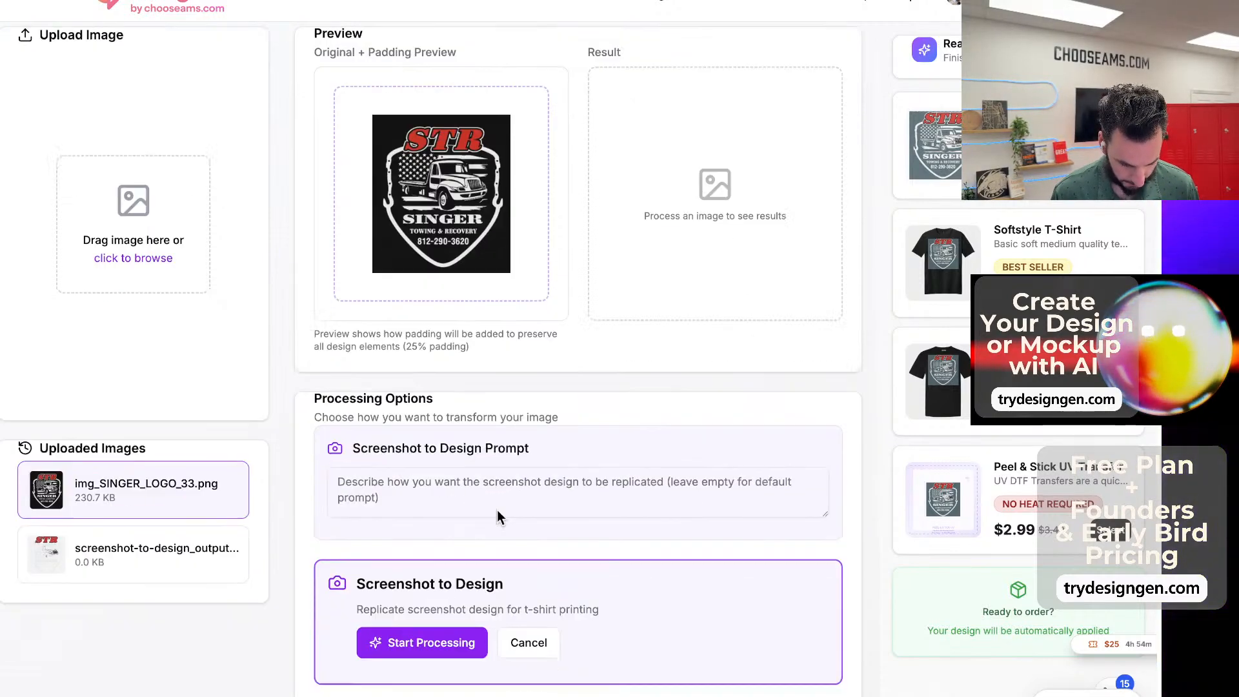
scroll(446, 380, up, 1)
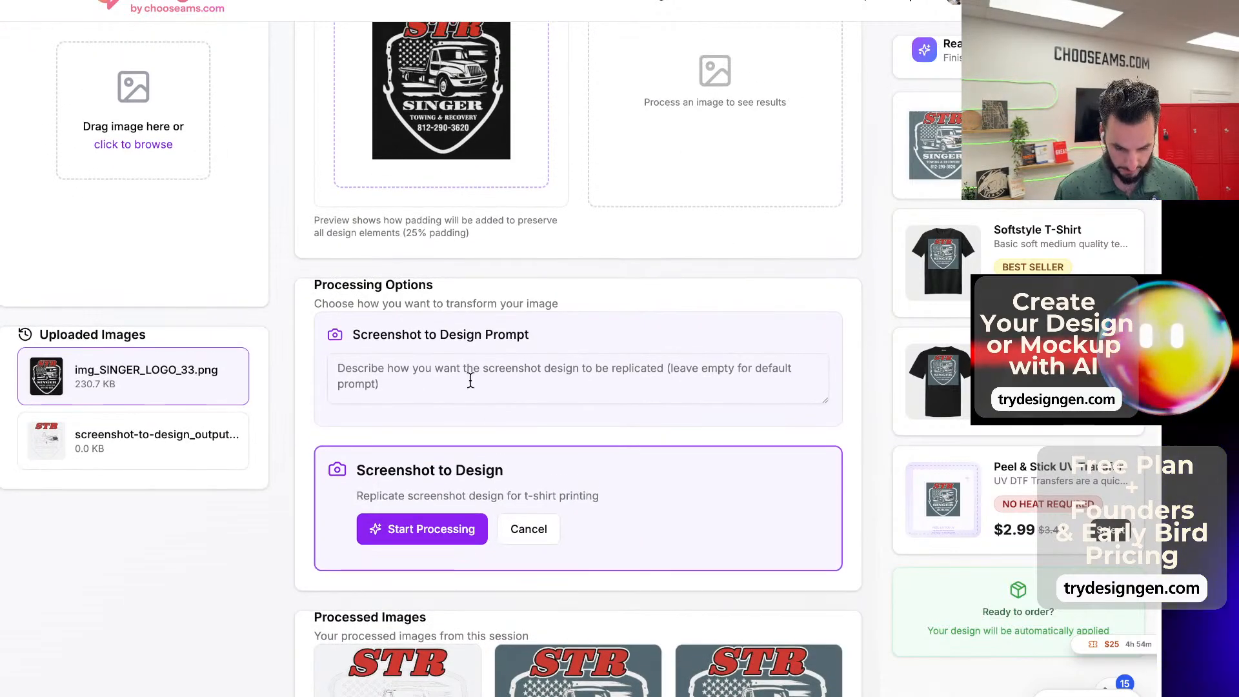
click(478, 387)
scroll(713, 606, down, 3)
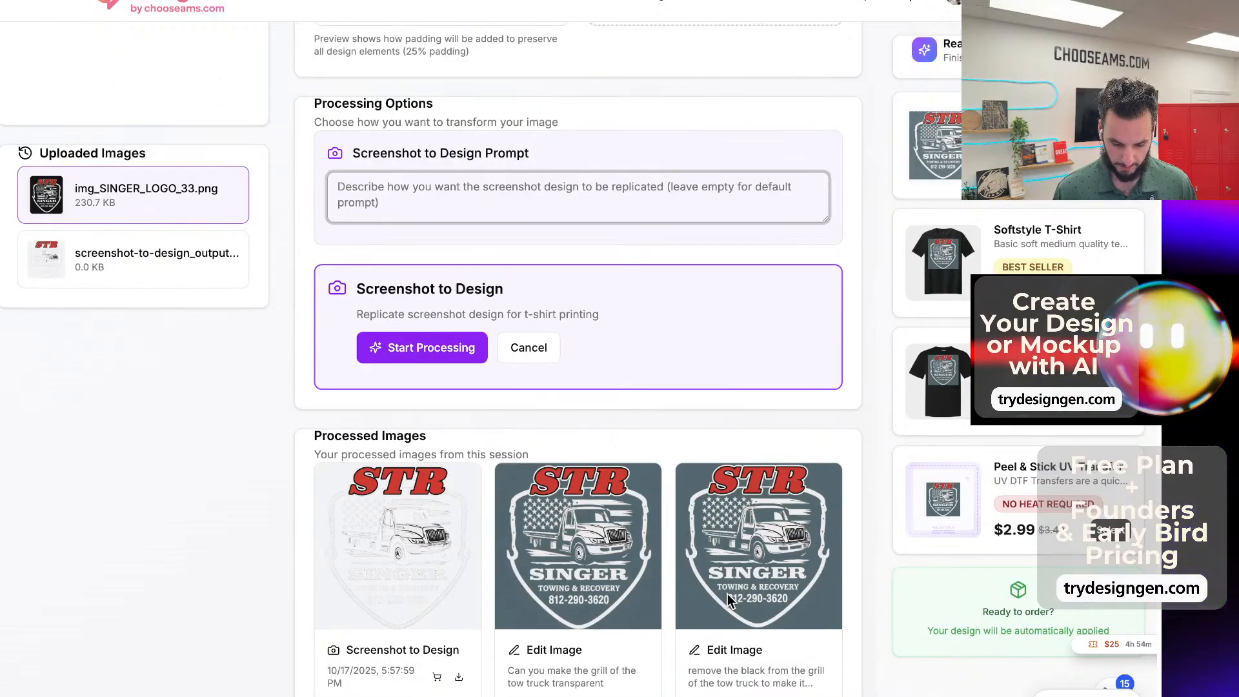
scroll(583, 577, up, 6)
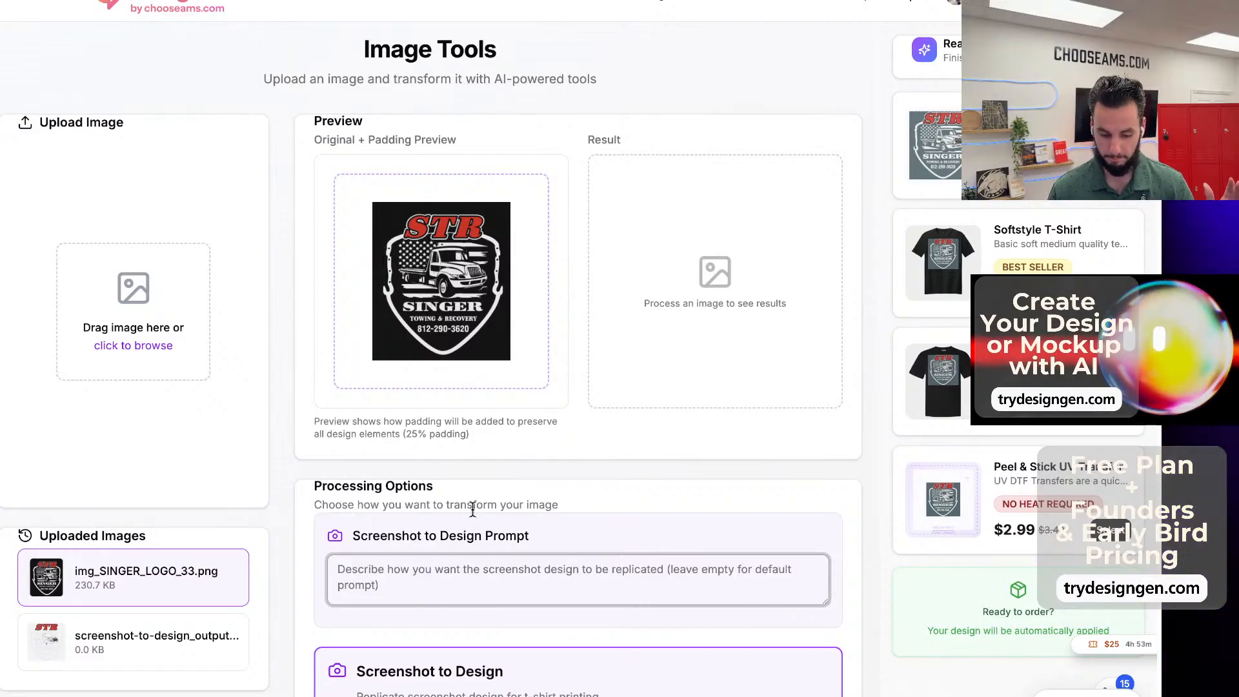
scroll(467, 533, down, 5)
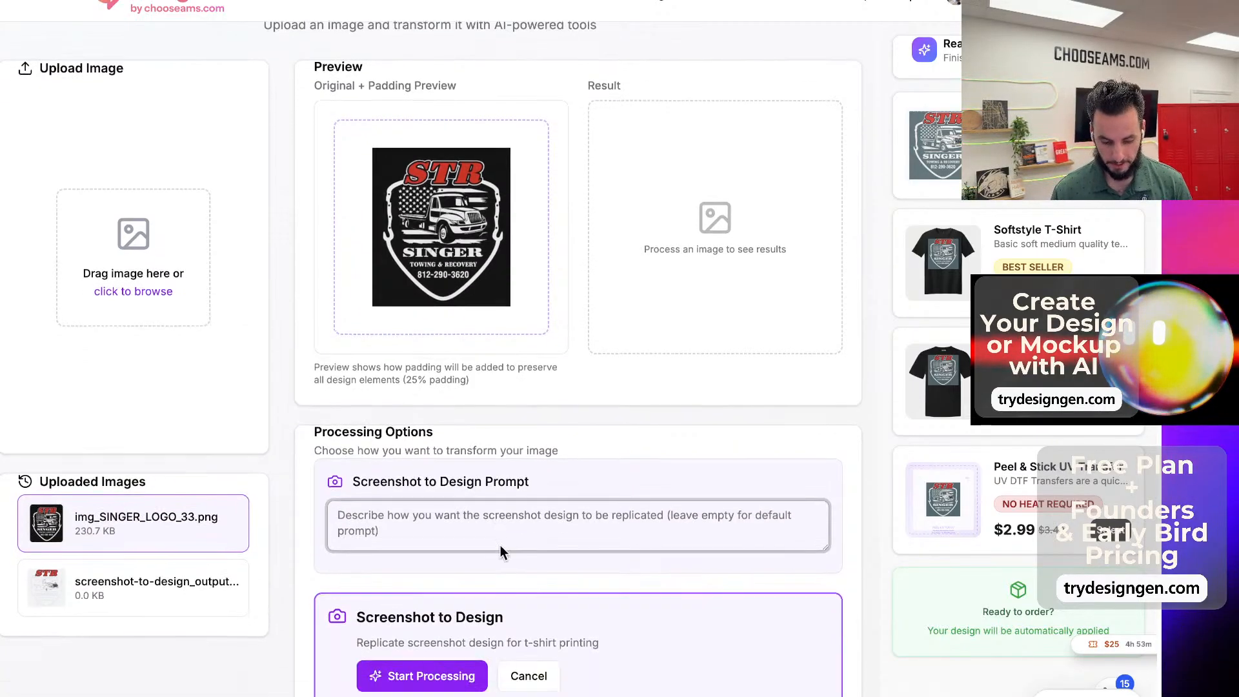
scroll(439, 562, up, 3)
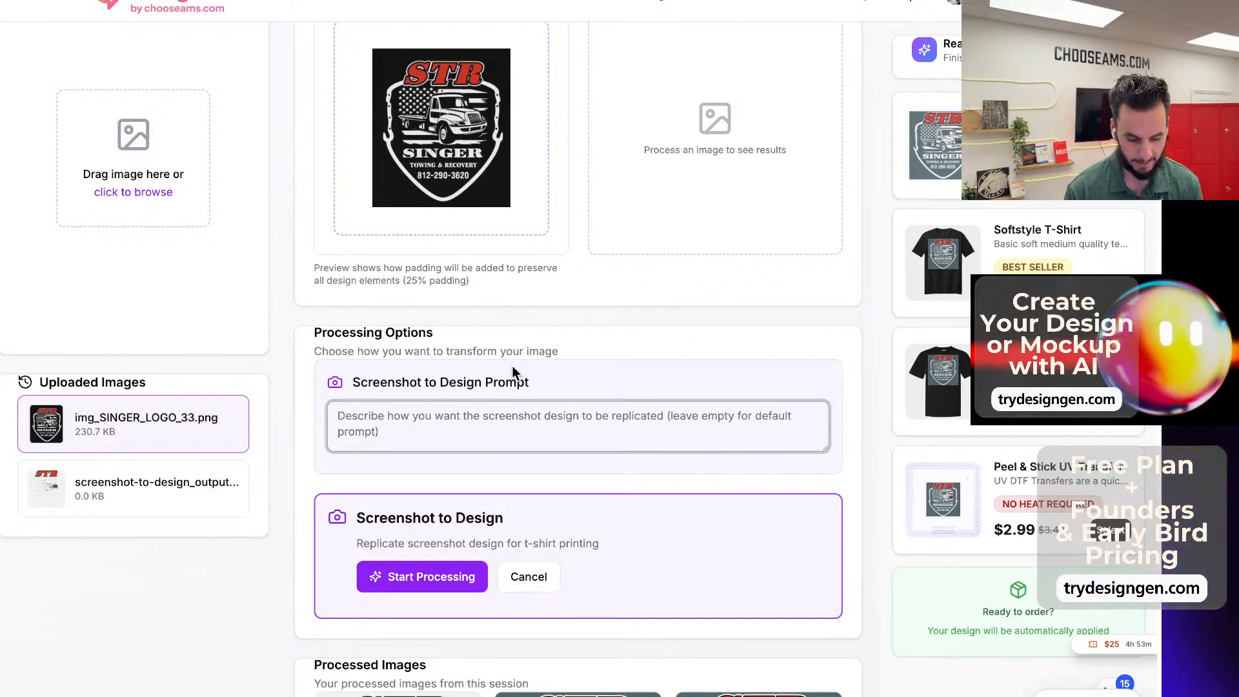
click(431, 577)
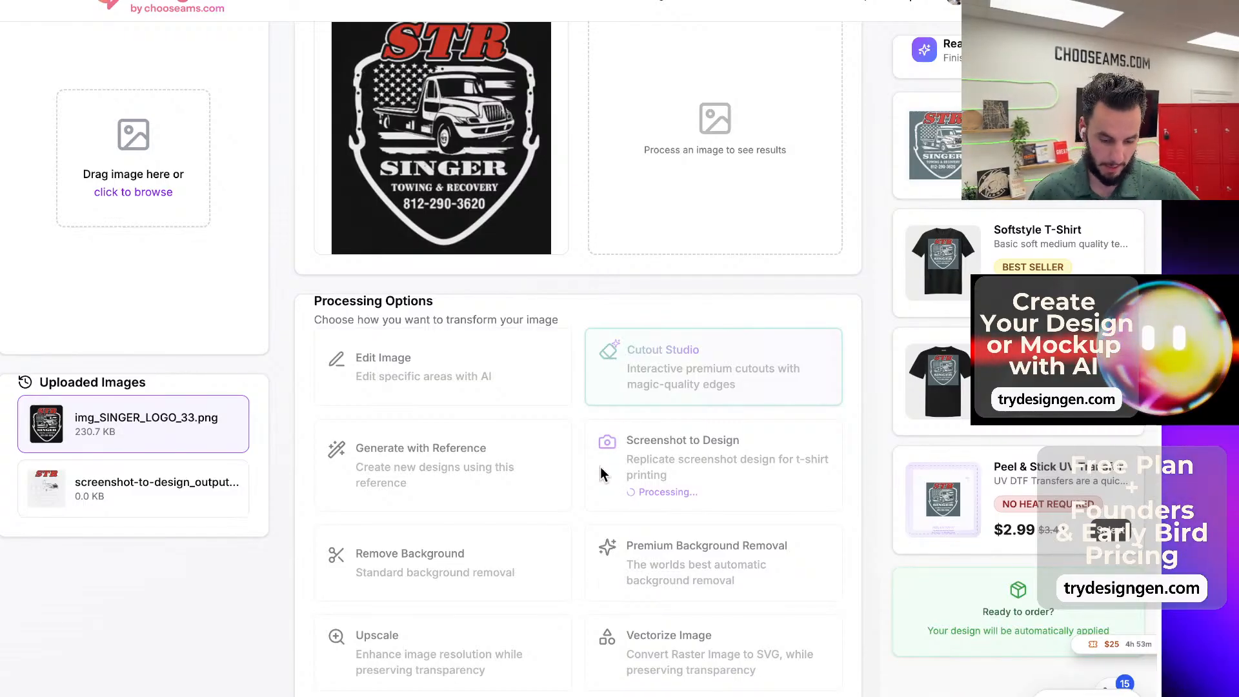
Save the new Screenshot to Design result to the Downloads folder.
scroll(600, 474, up, 3)
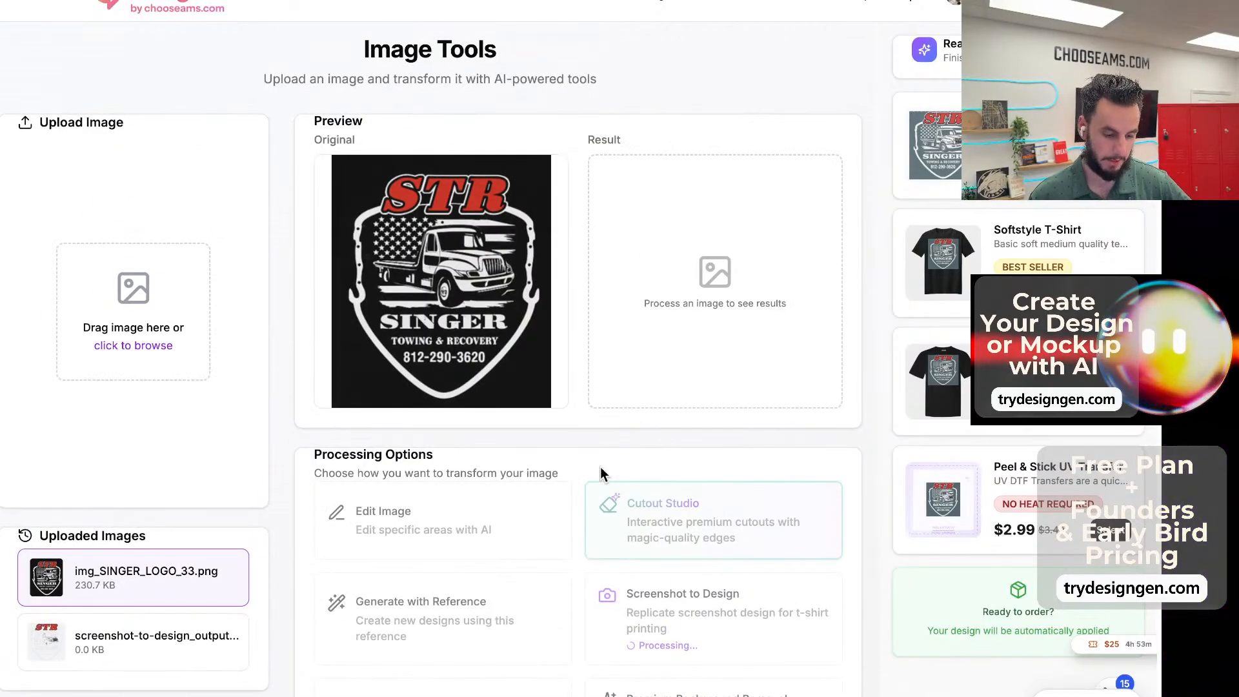
scroll(604, 451, up, 1)
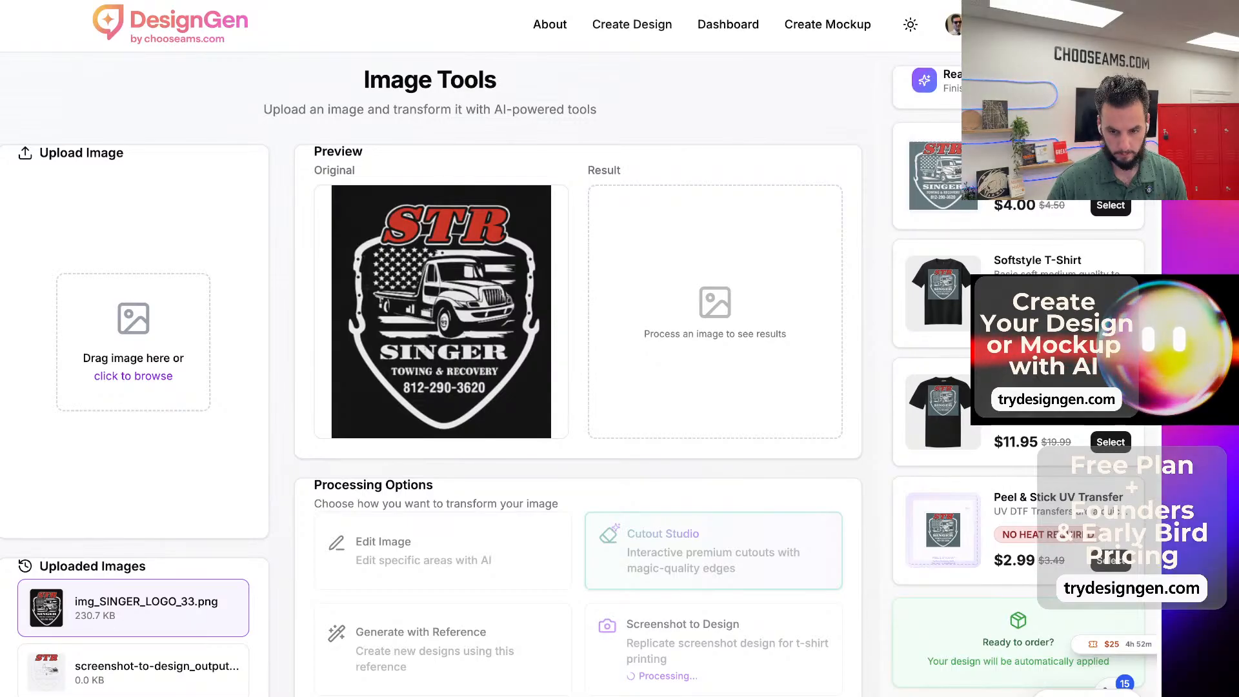
key(XF86AudioRaiseVolume)
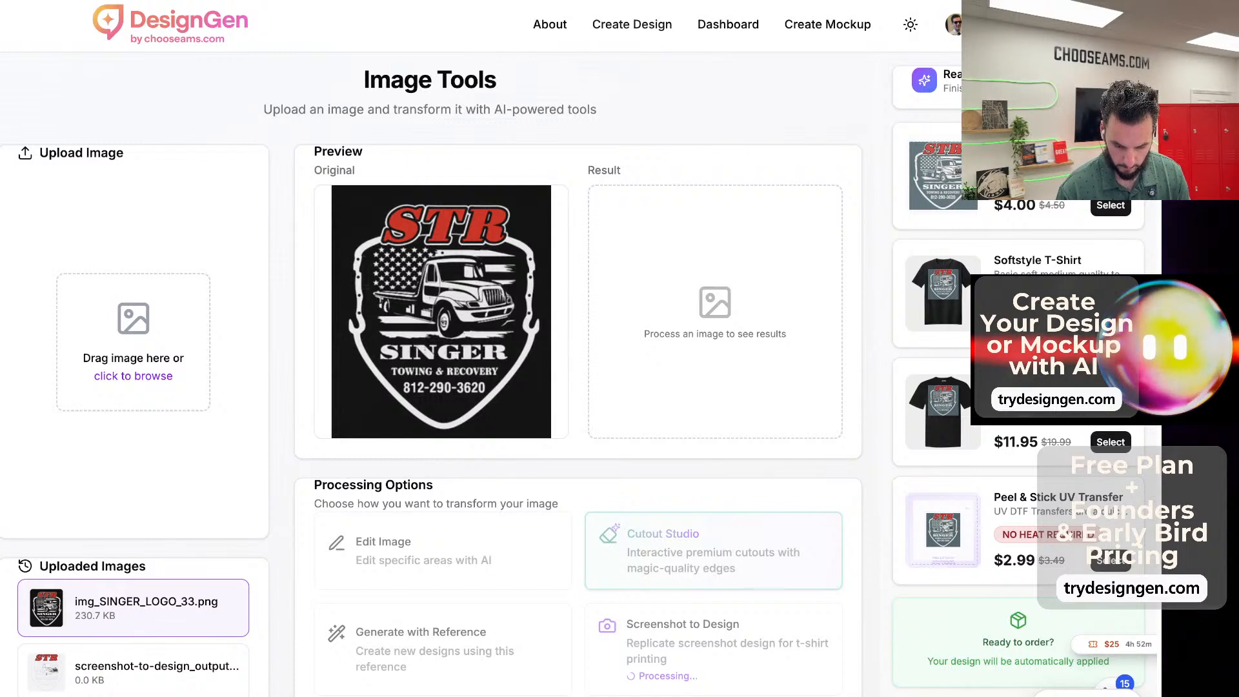
key(XF86AudioMute)
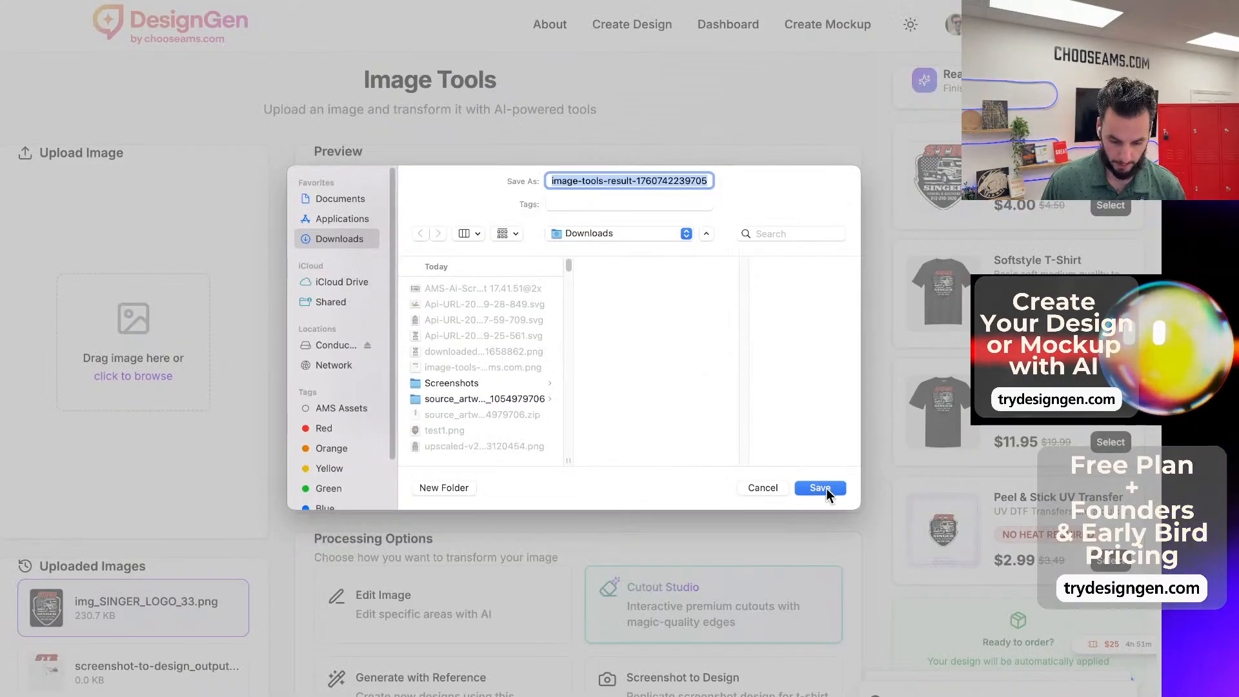
click(823, 487)
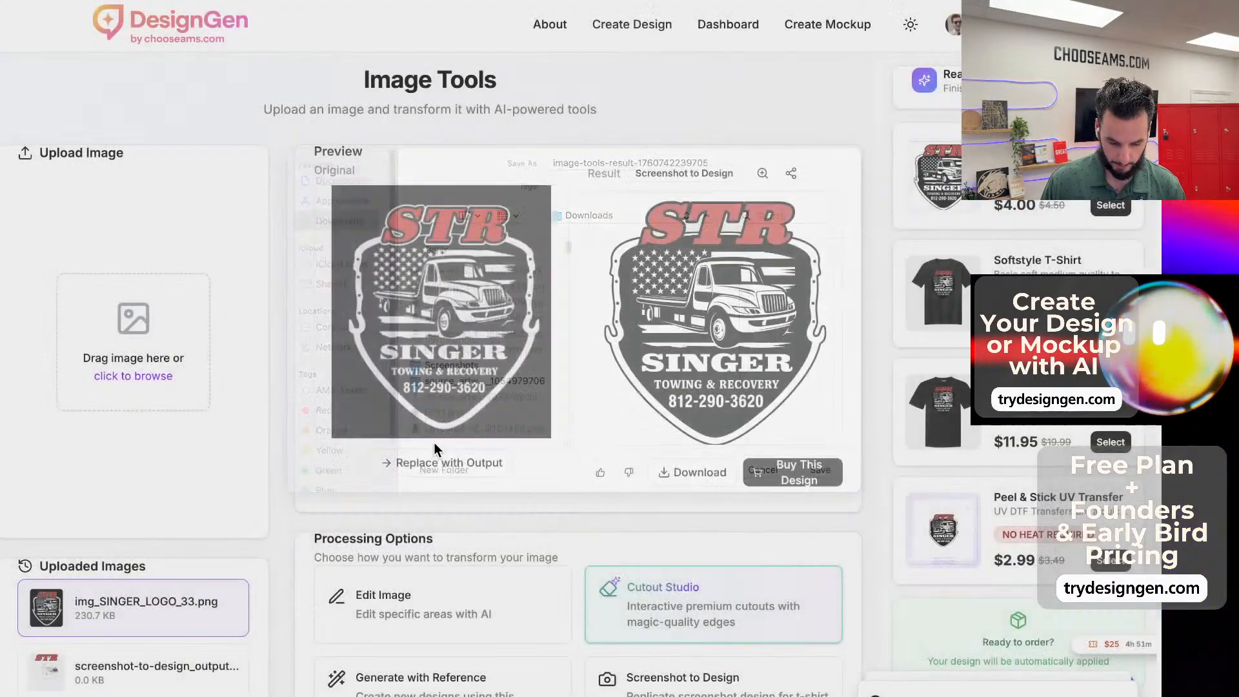
Replace the original image with the new Screenshot to Design output and open the Edit Image settings.
click(409, 463)
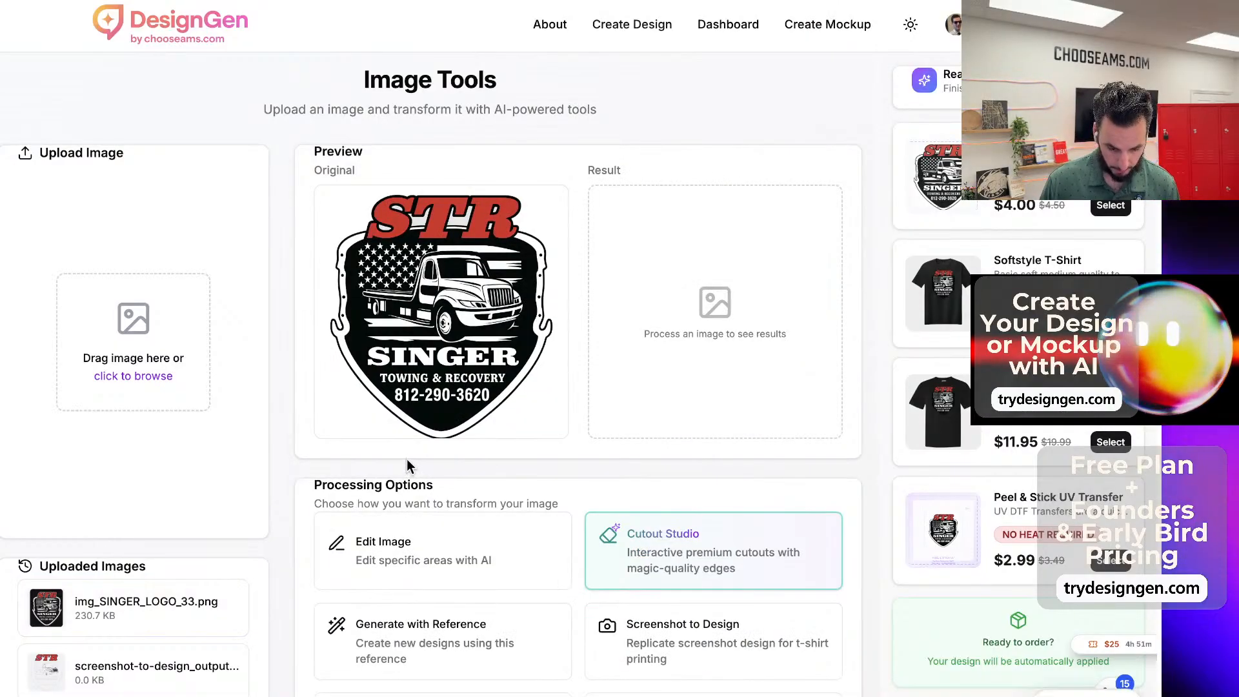
click(473, 551)
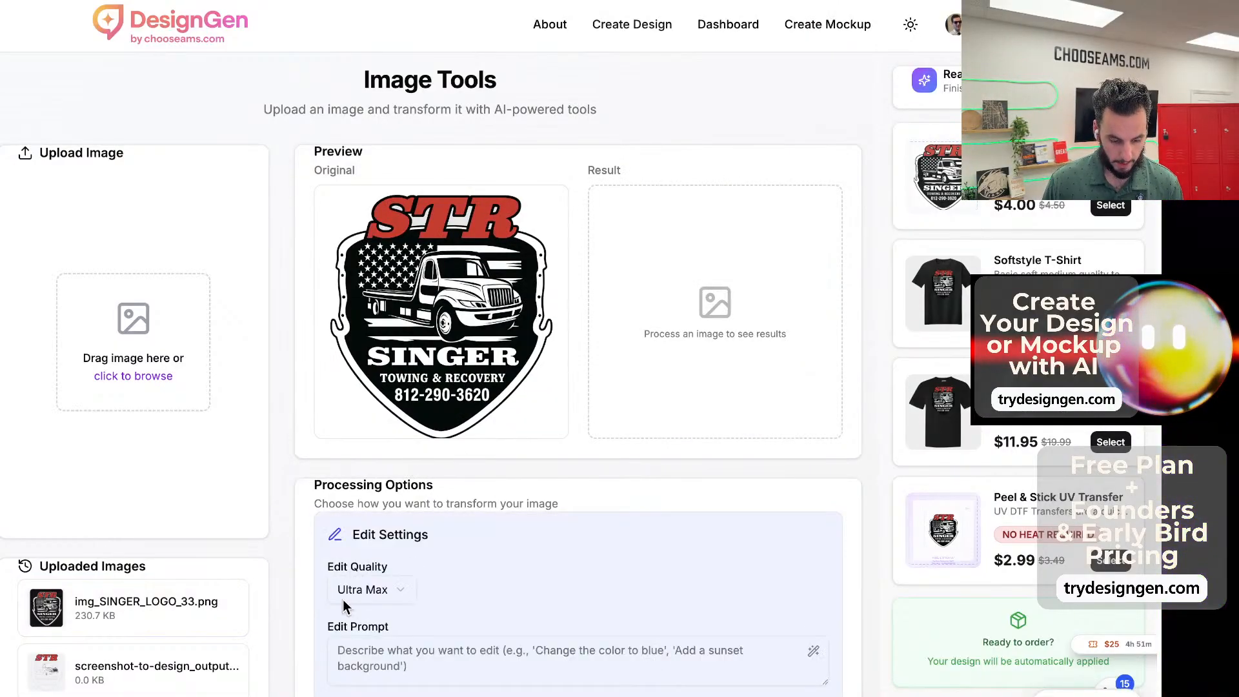
scroll(501, 593, down, 1)
Enter the edit prompt "the bottom of the shield got cut off, can you fix it".
click(482, 607)
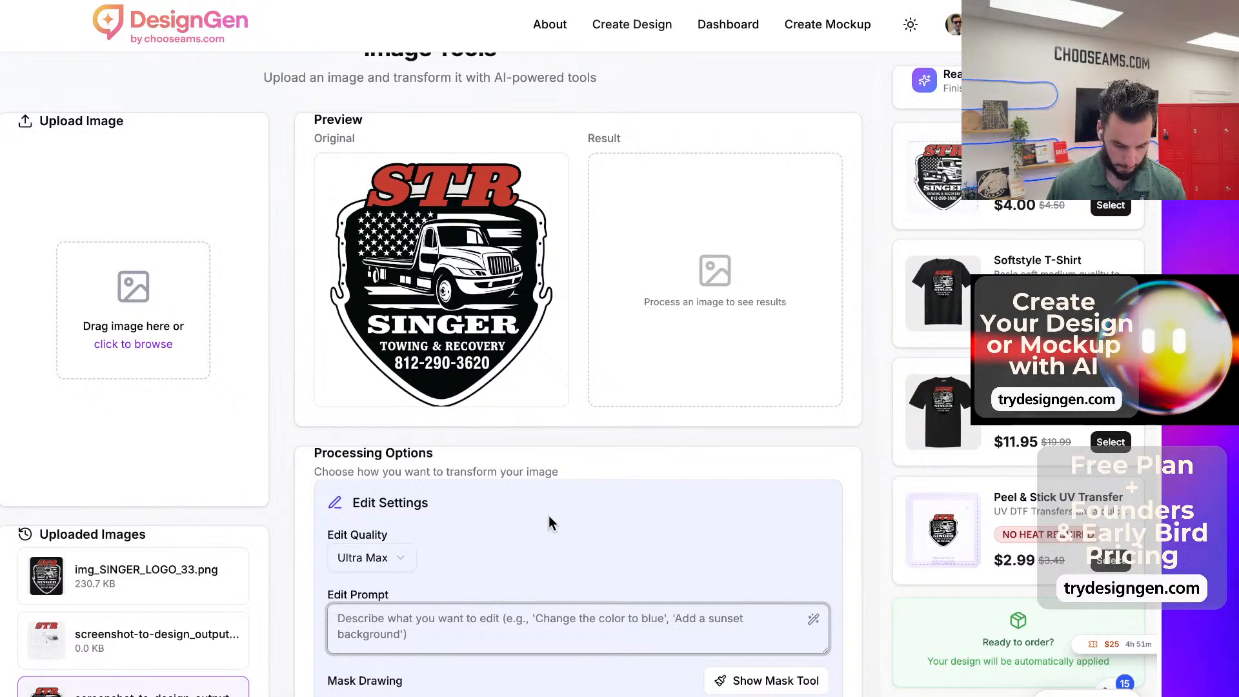
text(the )
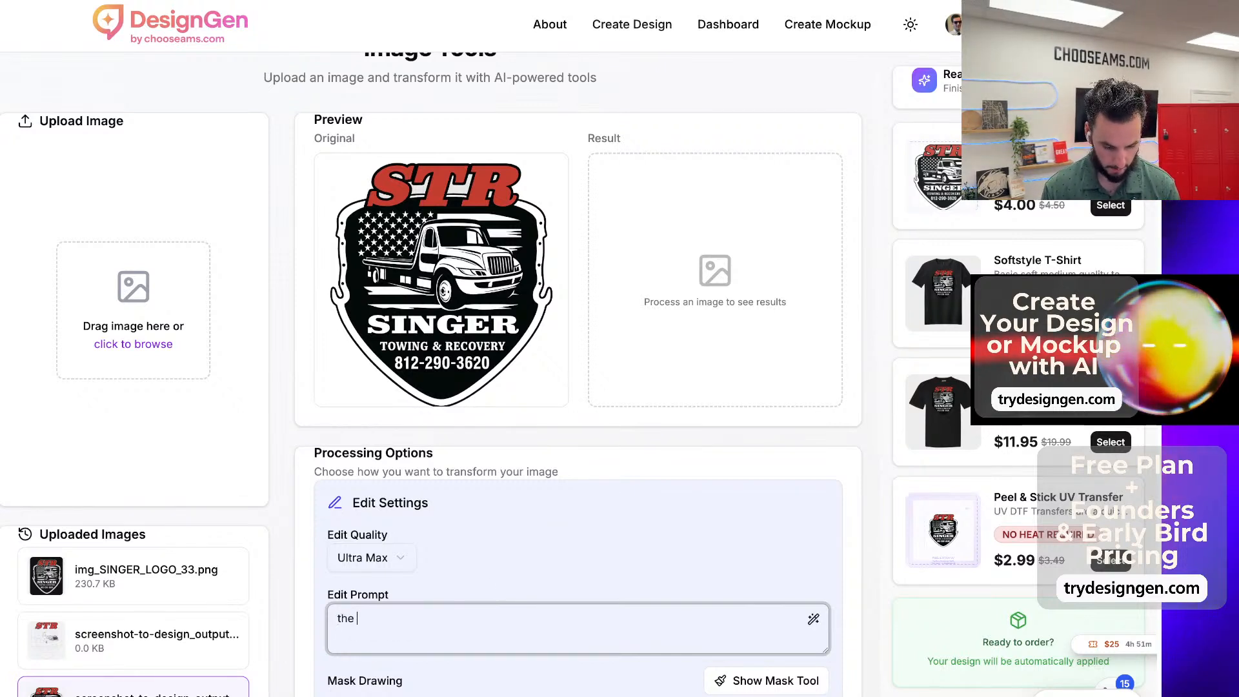
text(bo)
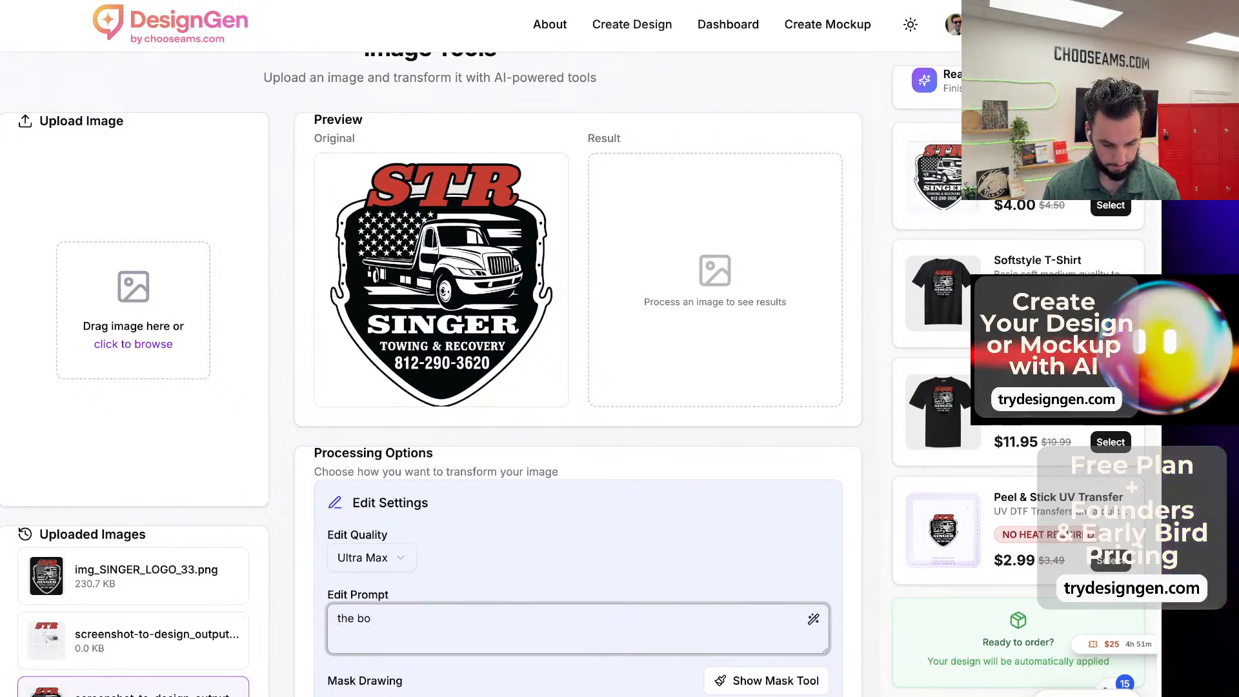
text(rtrm of the shiel)
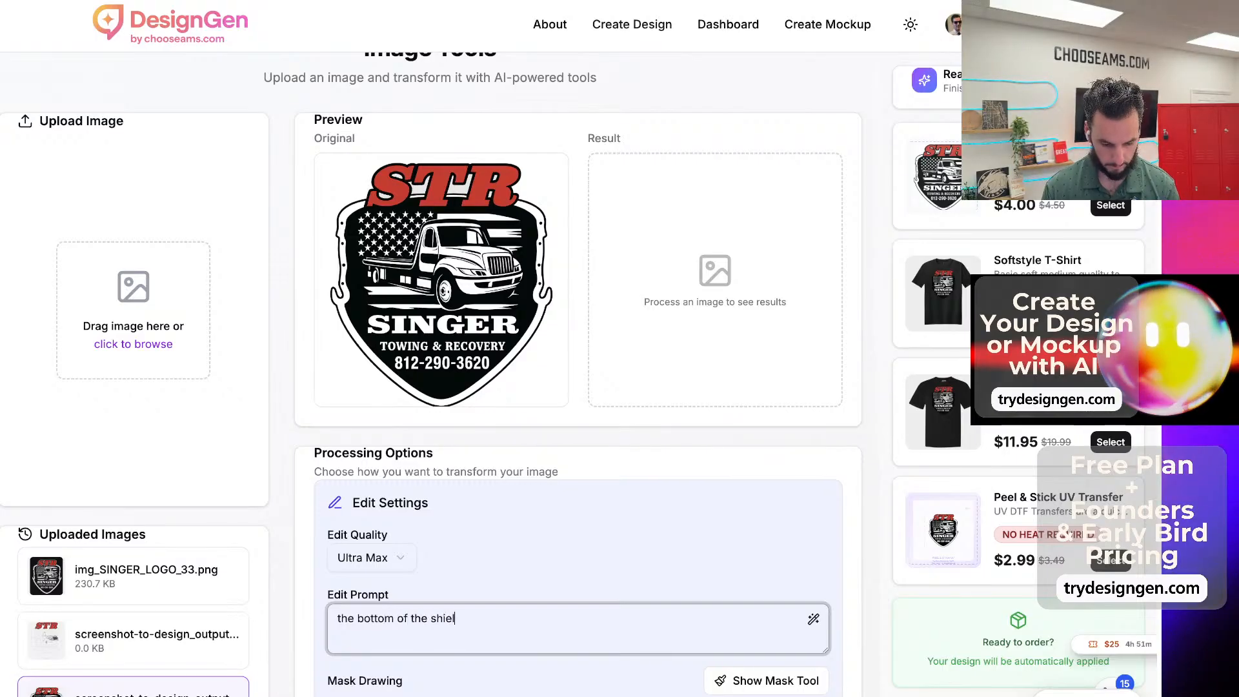
text(d got cut )
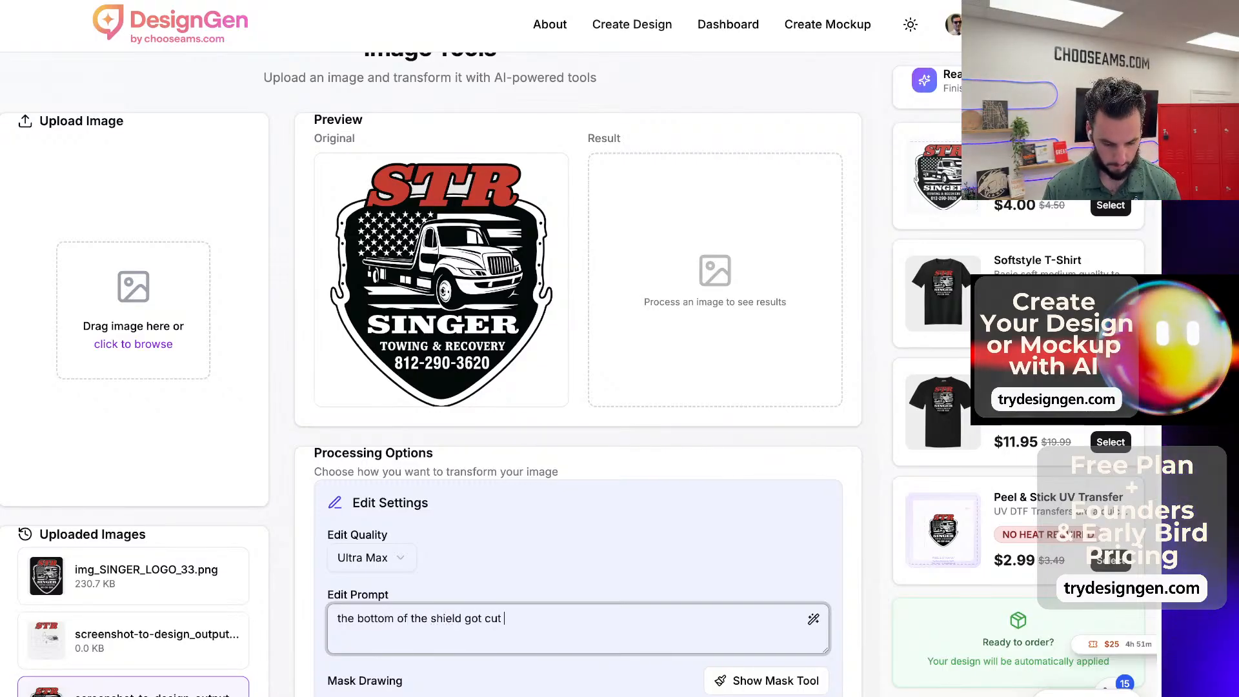
text(off, can you fix it)
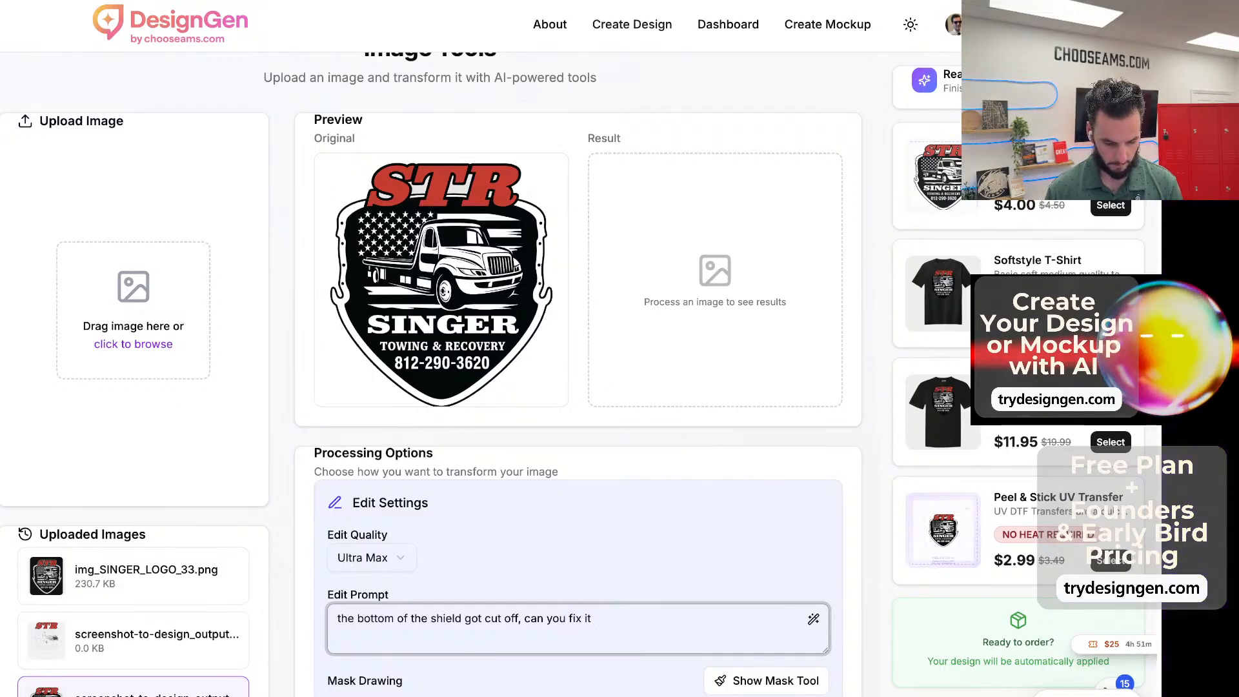
Open the original design image at full size and examine the cropped bottom edge of the shield.
scroll(464, 580, down, 3)
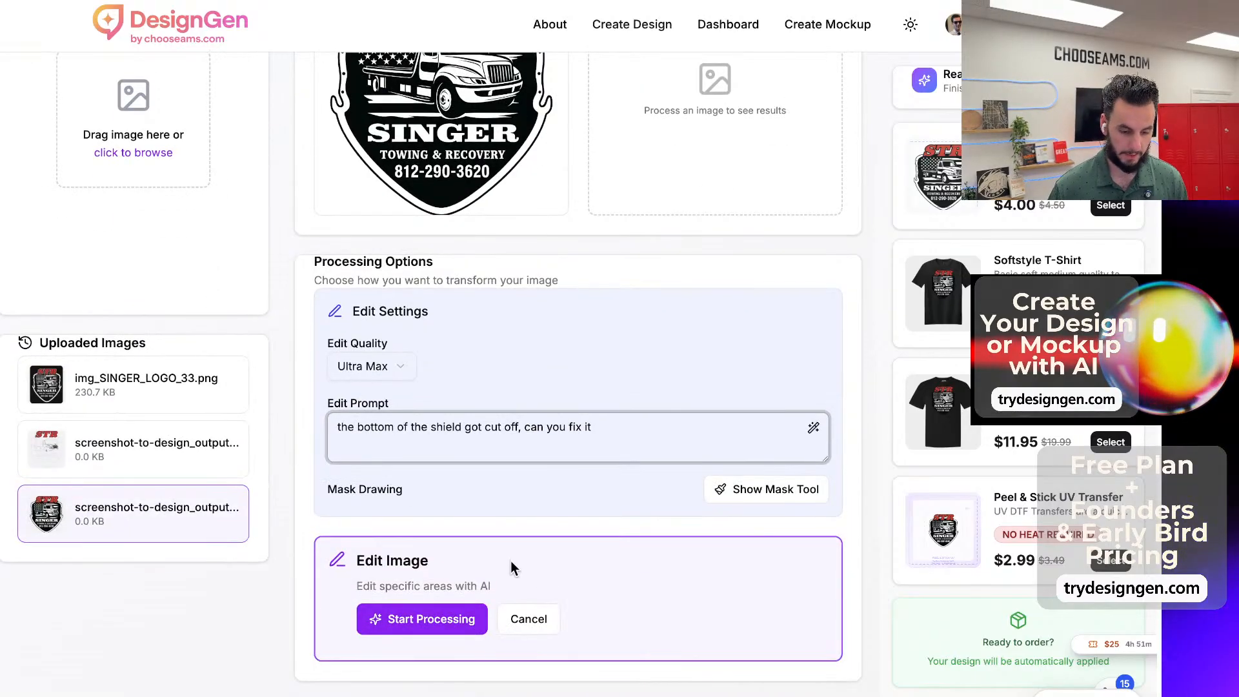
scroll(511, 568, up, 1)
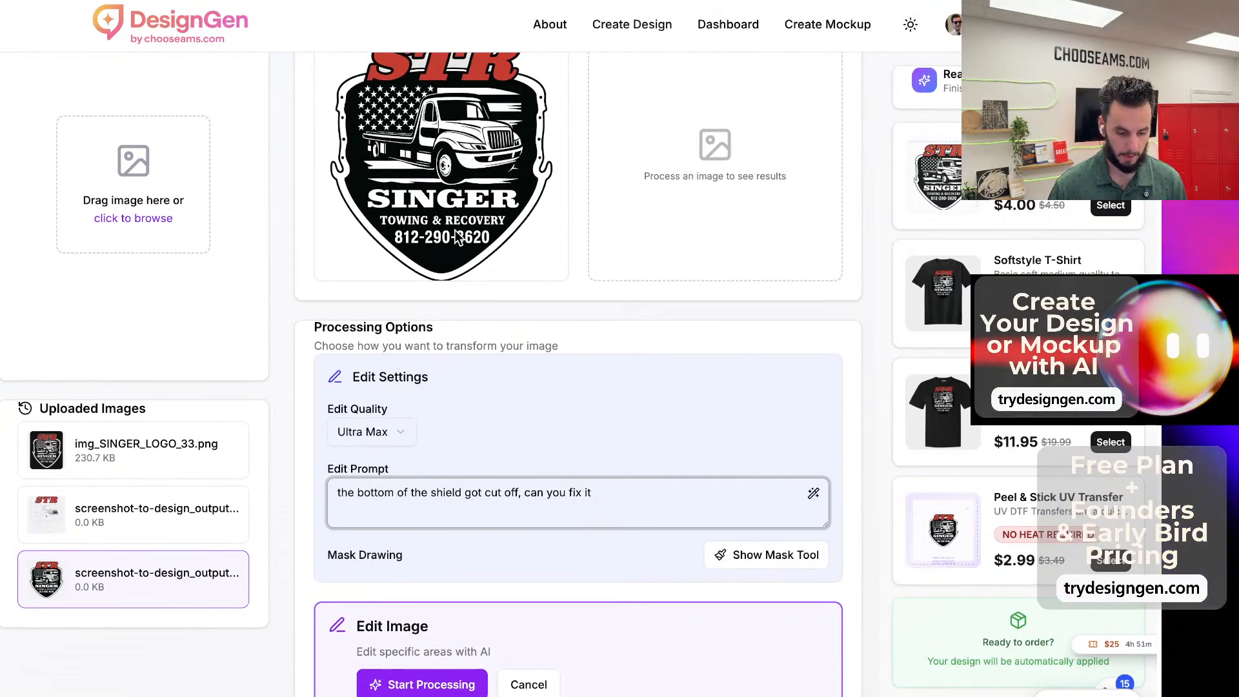
right_click(455, 232)
click(480, 239)
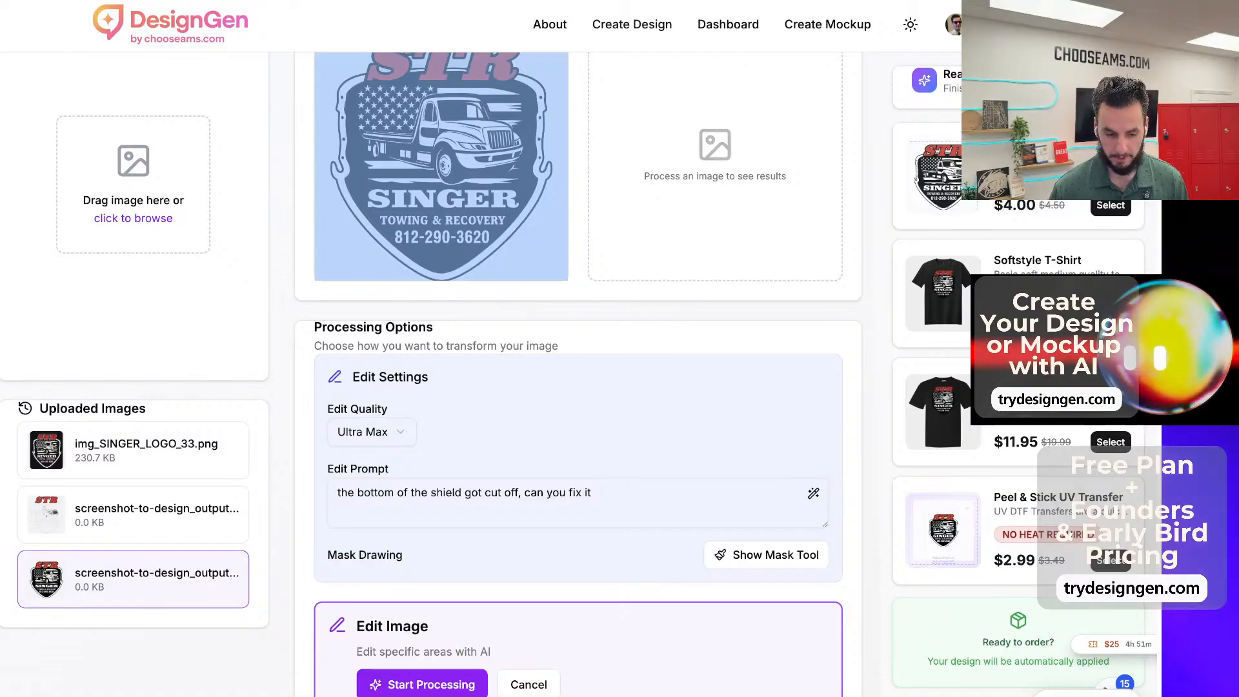
scroll(698, 157, up, 3)
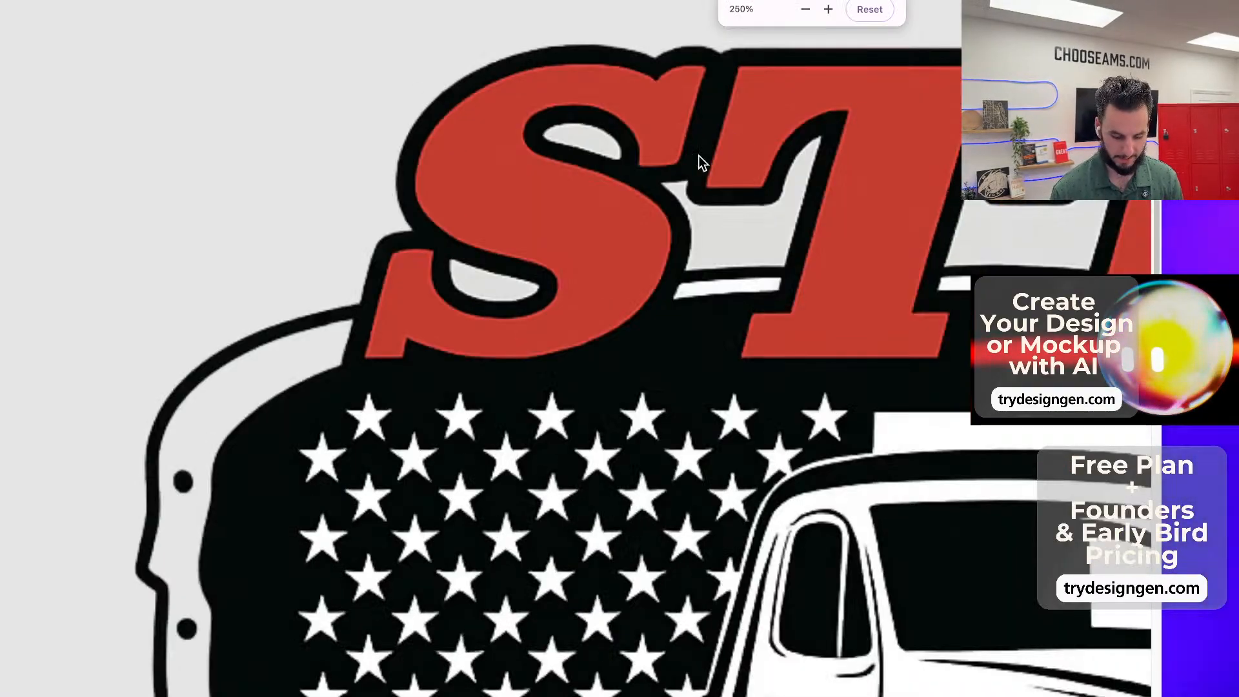
scroll(698, 156, down, 5)
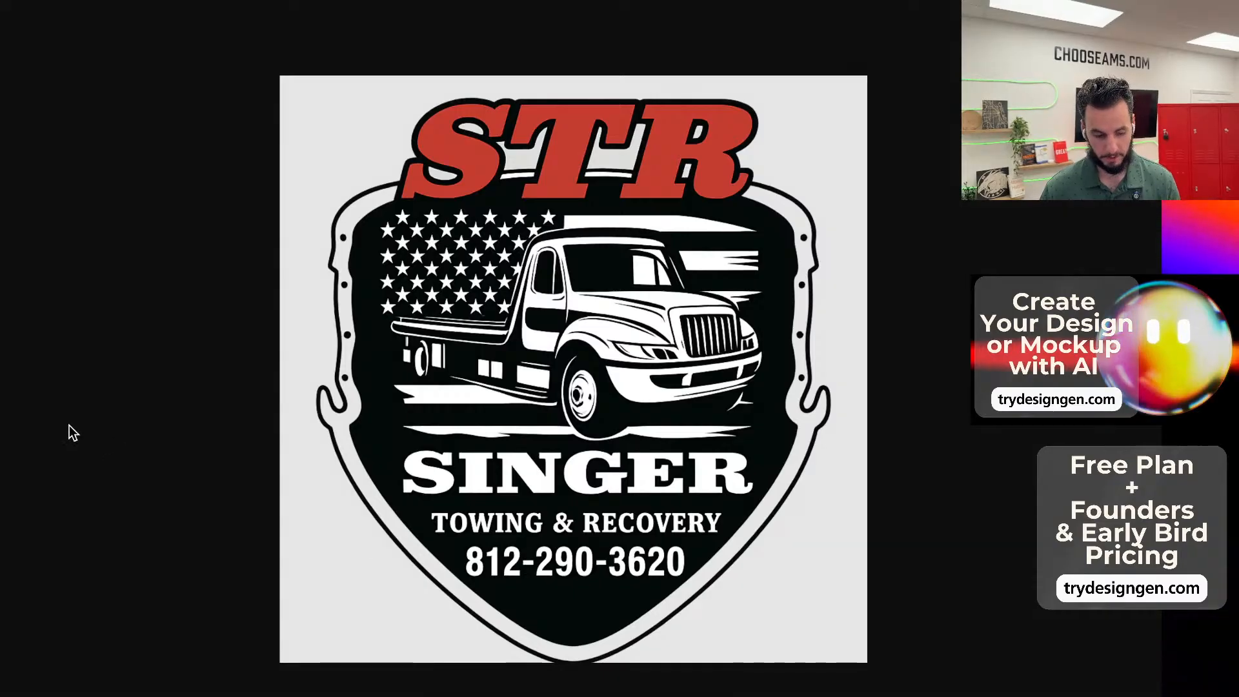
click(352, 2)
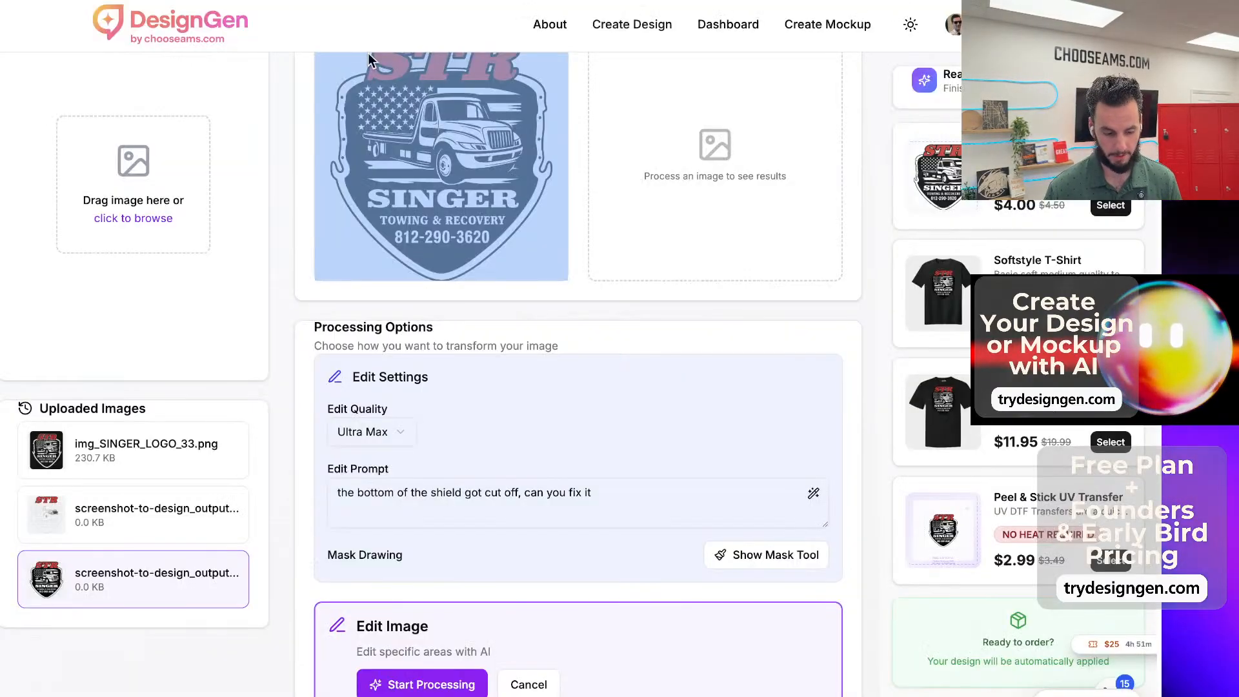
Run the image edit with the entered shield-repair prompt and bring up the result beside the original.
click(637, 425)
scroll(556, 433, down, 1)
click(439, 646)
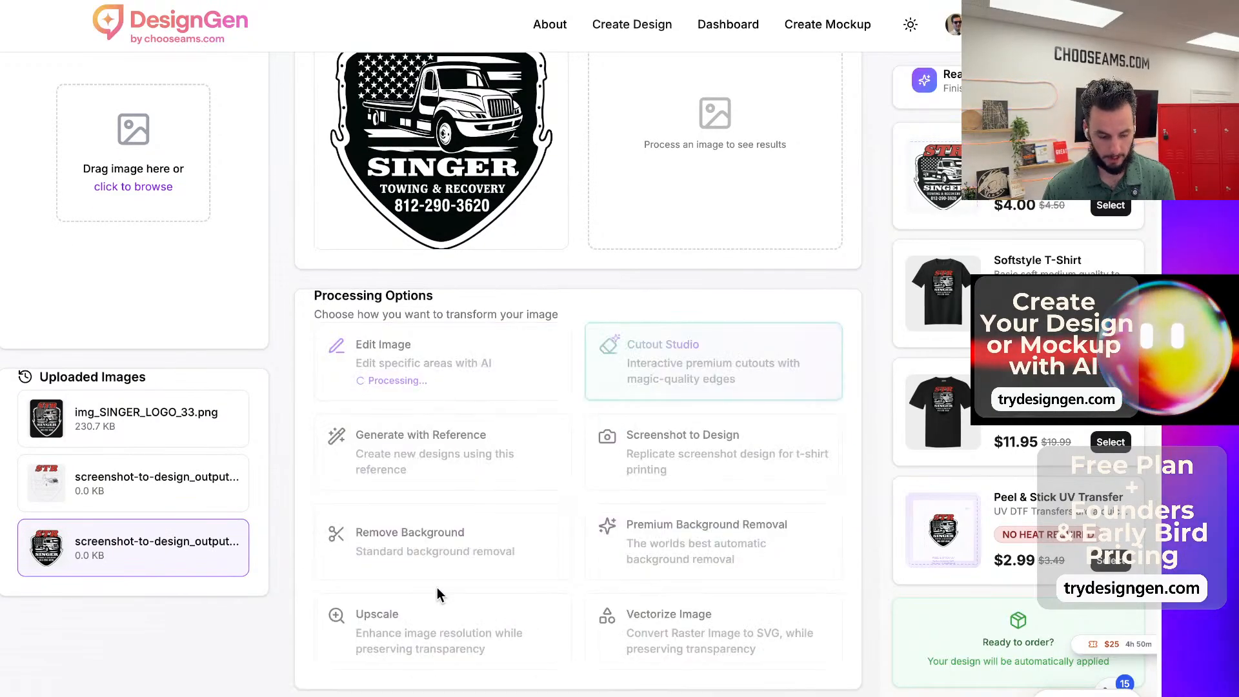
scroll(496, 549, up, 3)
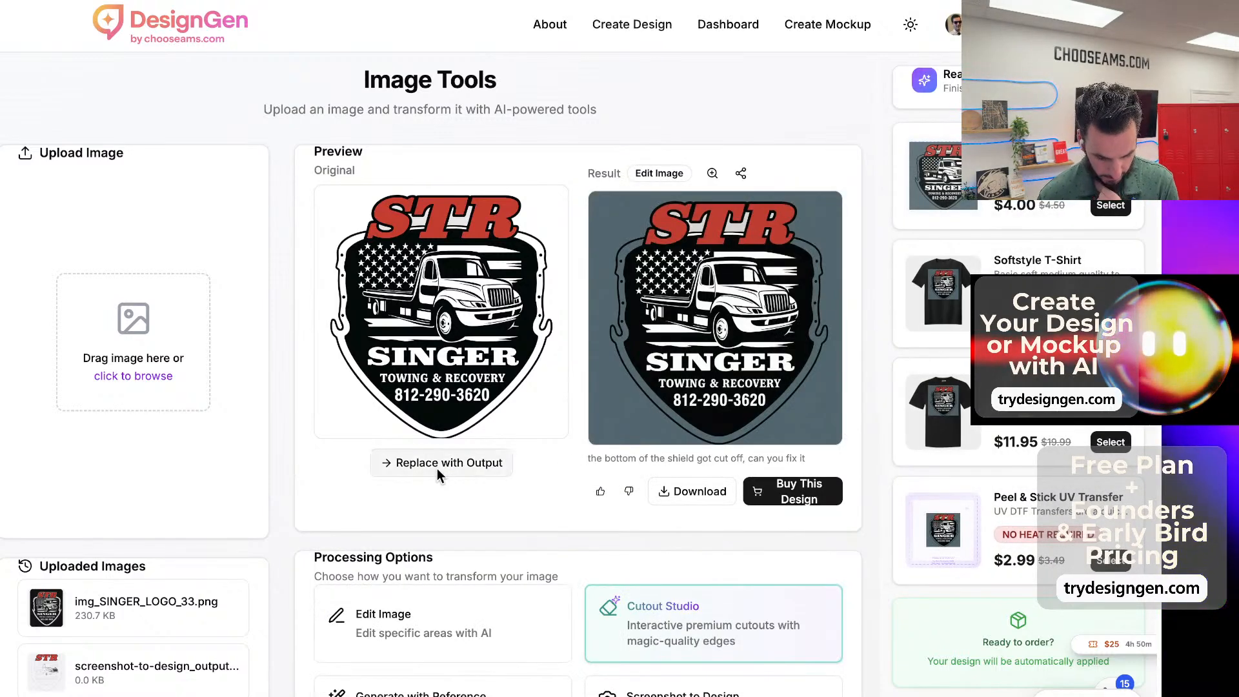
Reopen the Edit Image settings for another edit of the original and activate the empty edit prompt.
scroll(401, 578, down, 1)
click(399, 584)
scroll(427, 538, down, 2)
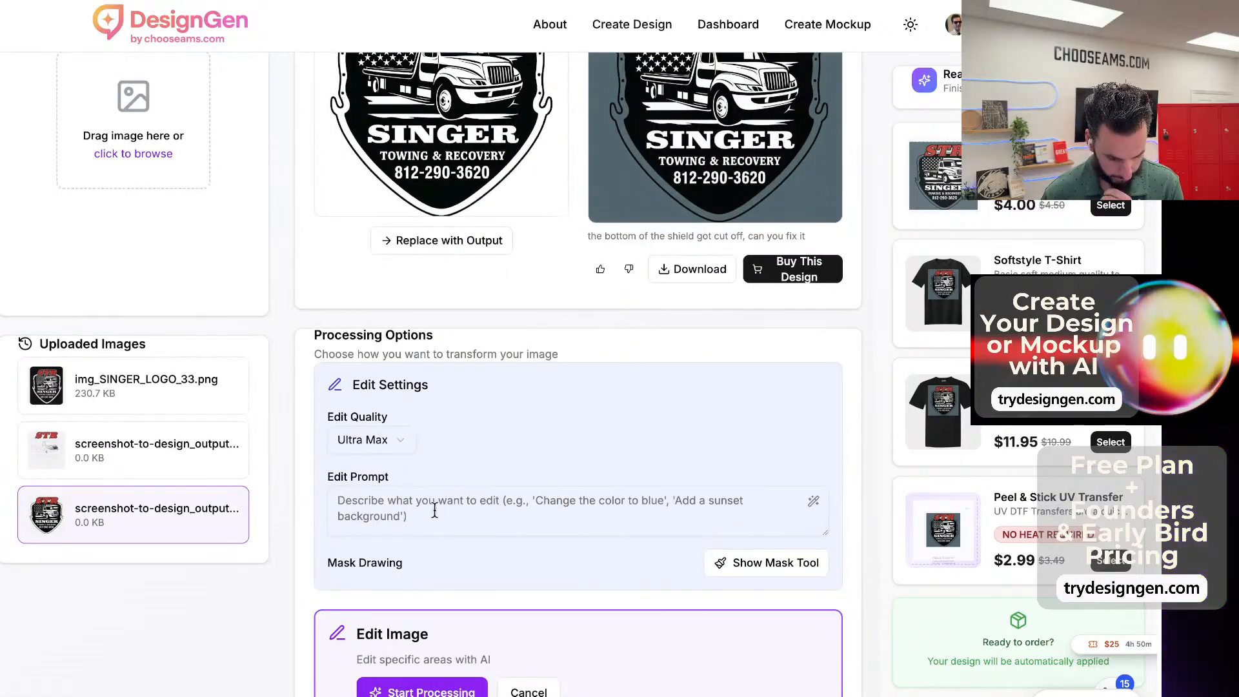
click(434, 511)
text(Can you)
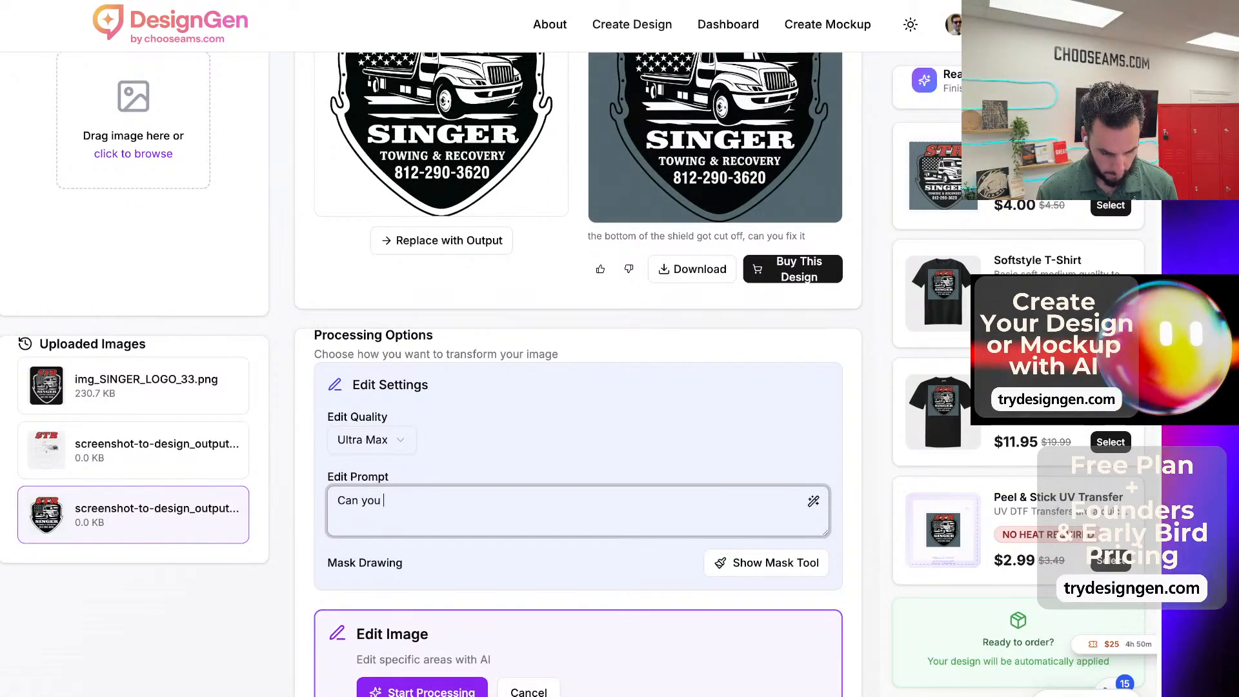
key(BackSpace)
key(BackSpace)
key(BackSpace)
key(BackSpace)
key(BackSpace)
key(BackSpace)
key(BackSpace)
key(BackSpace)
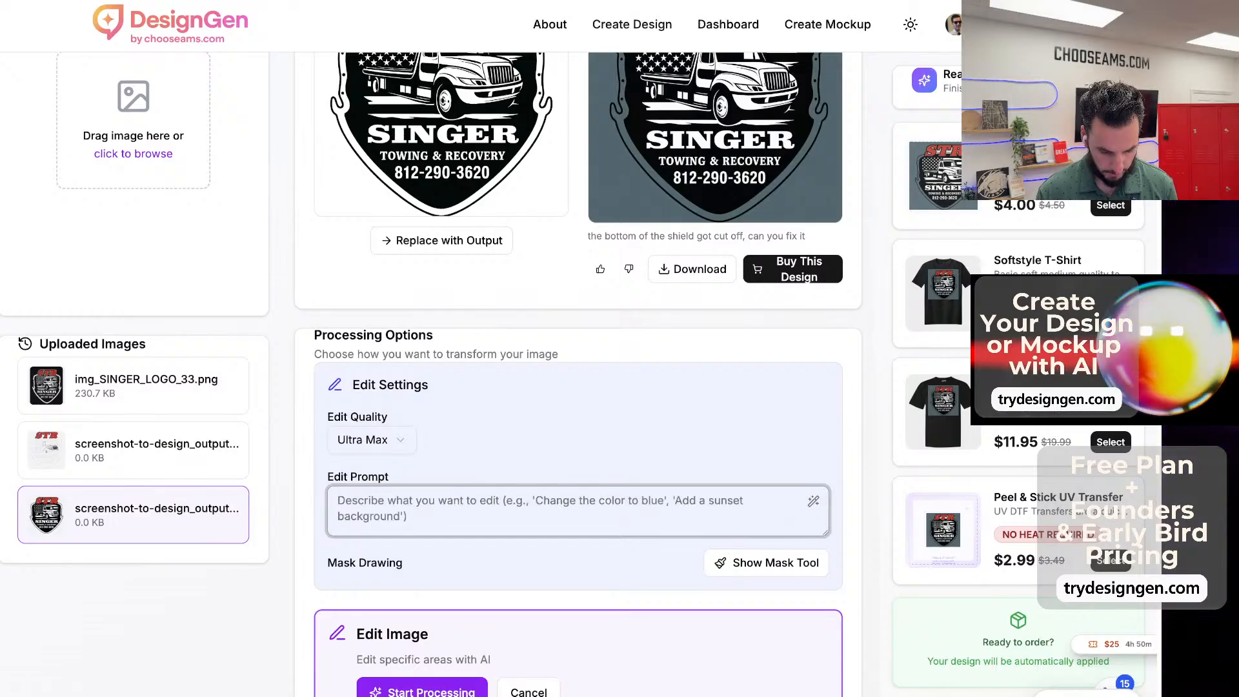
Enter the edit prompt "the shield on the bottom got cut off, can you make it so I can see the whole shield".
text(the crop )
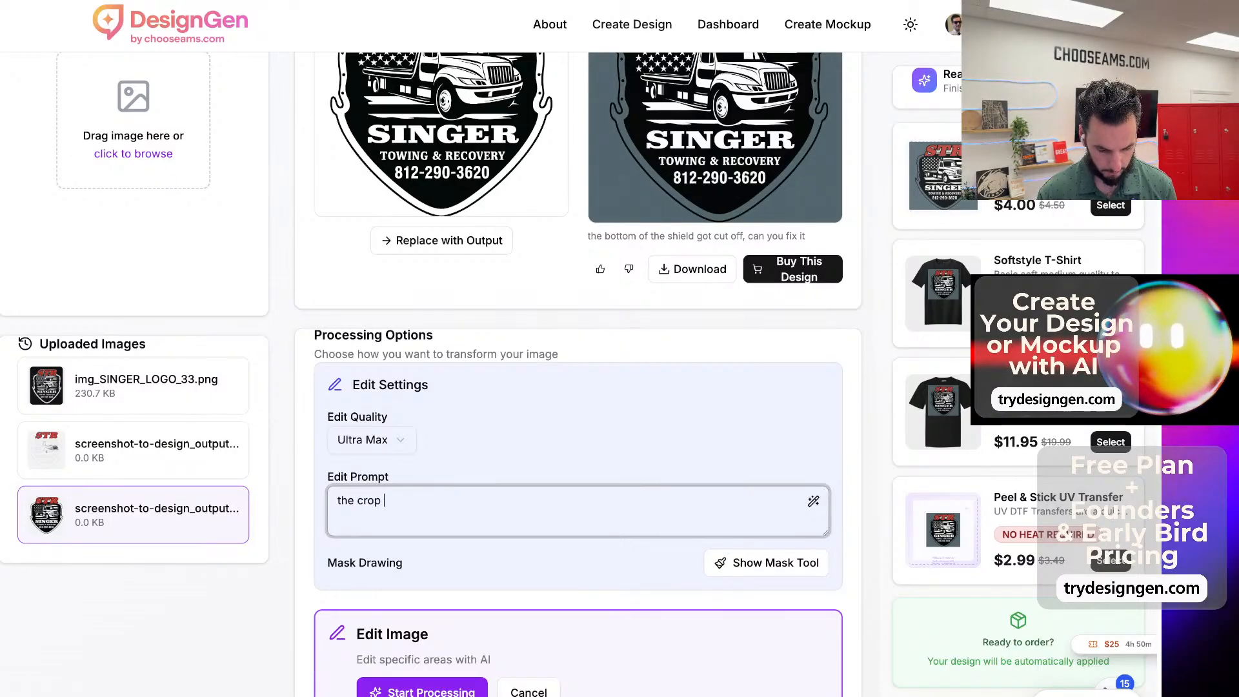
key(BackSpace)
key(BackSpace)
key(BackSpace)
key(BackSpace)
key(BackSpace)
text(shielf o)
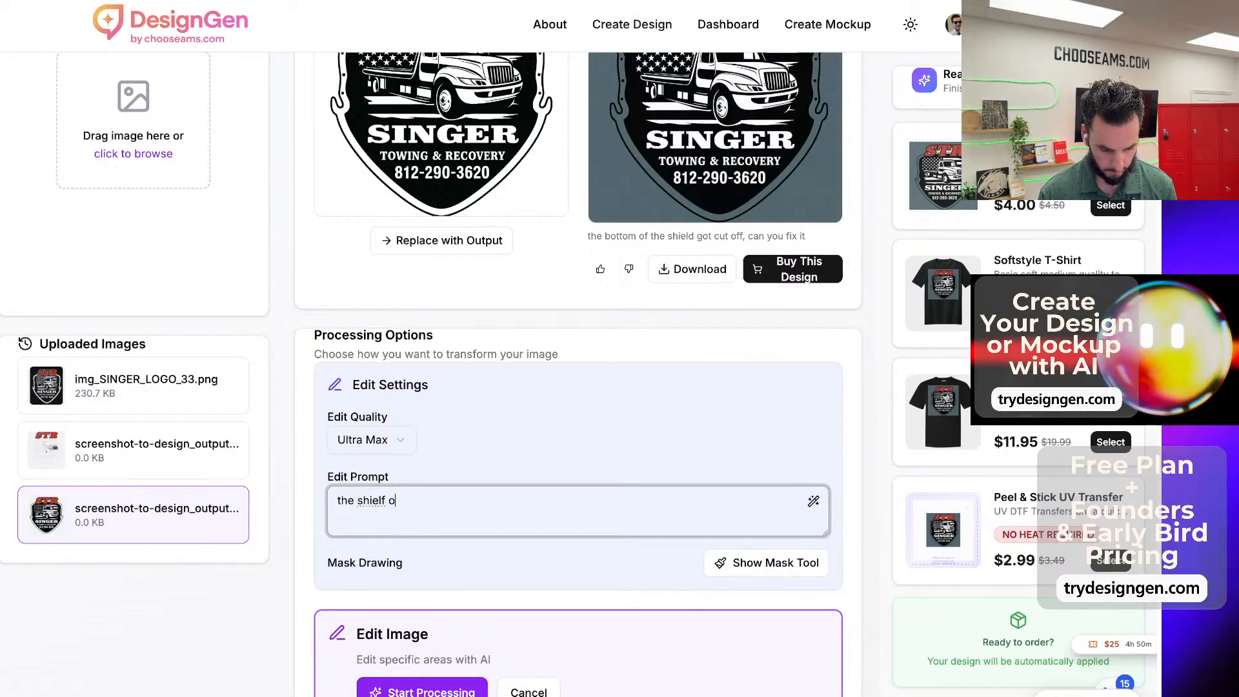
text(n the bottom got c)
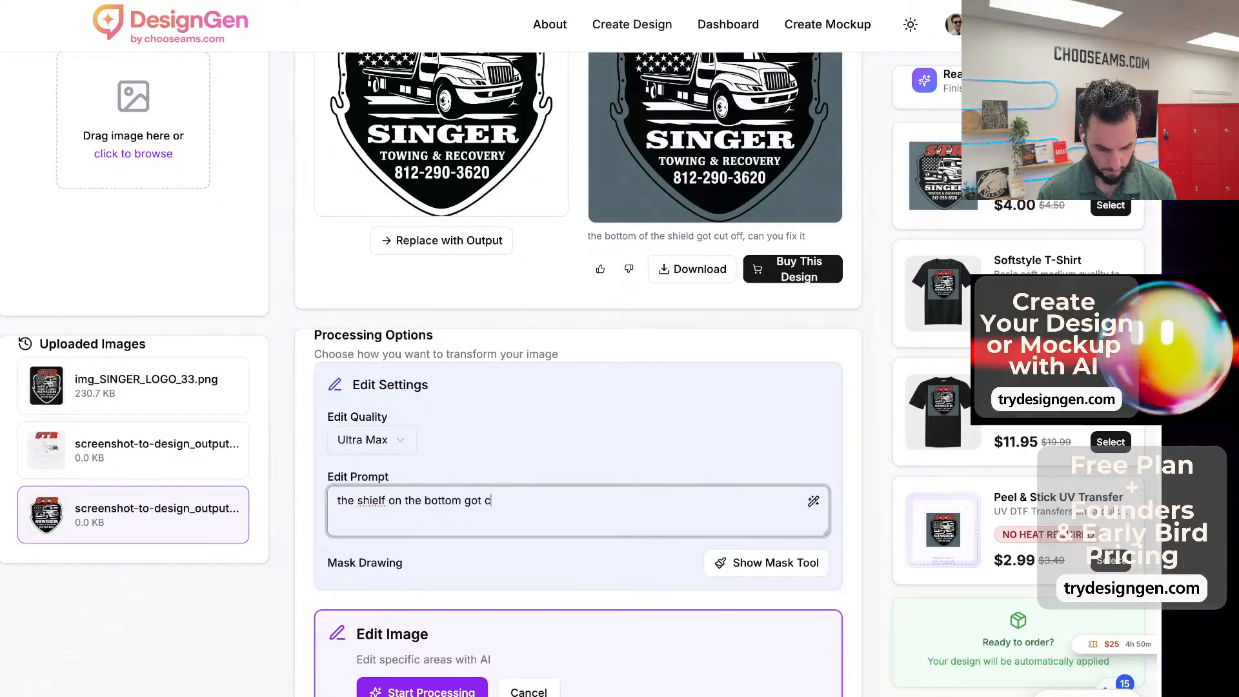
text(ut ofg)
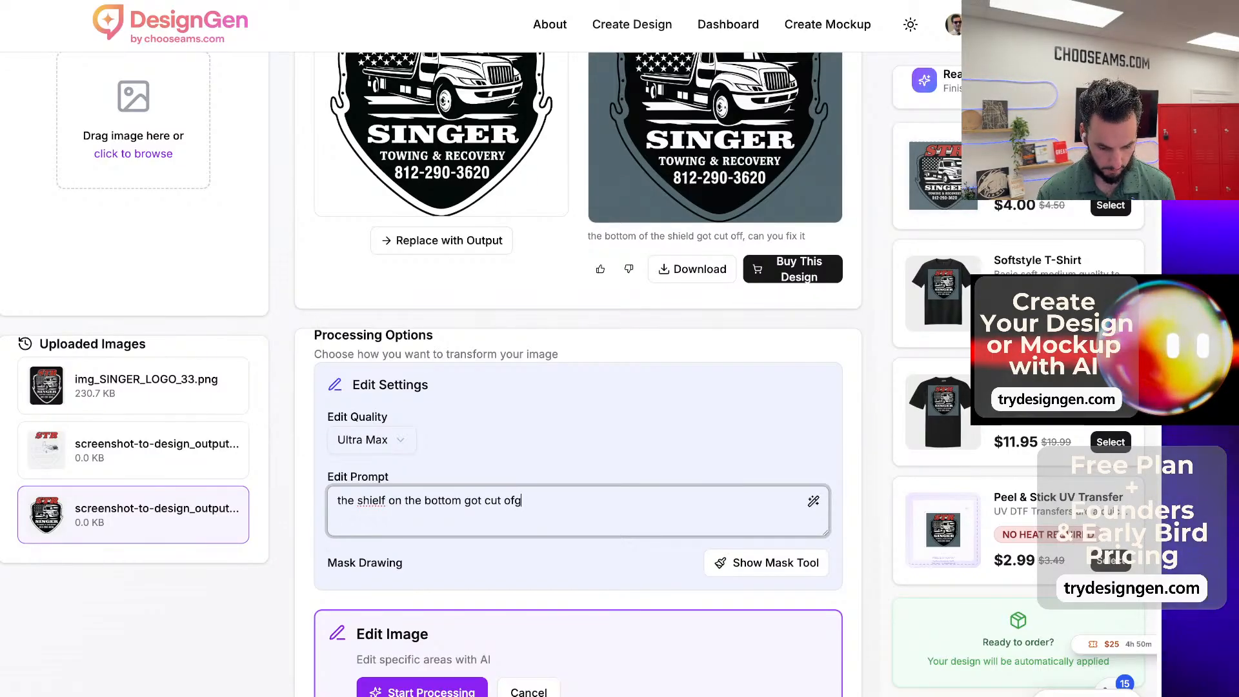
key(BackSpace)
text(f, can you make it)
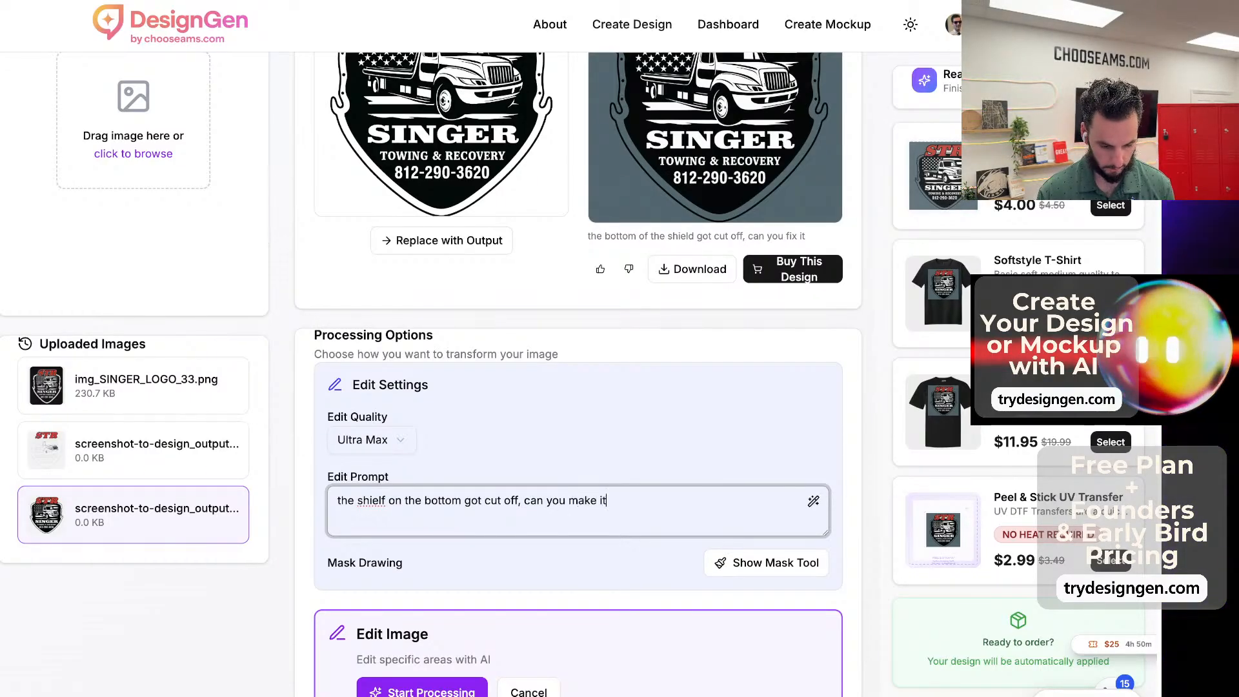
text( so I can see the whole sih)
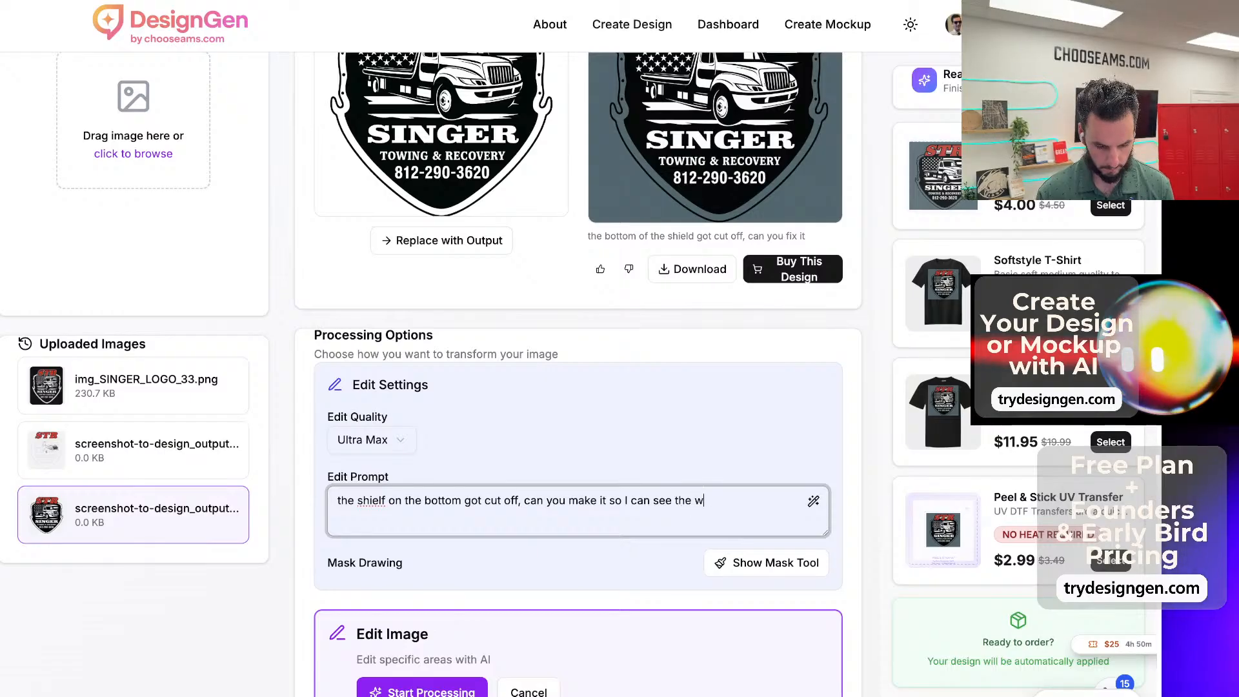
key(BackSpace)
key(BackSpace)
text(hield)
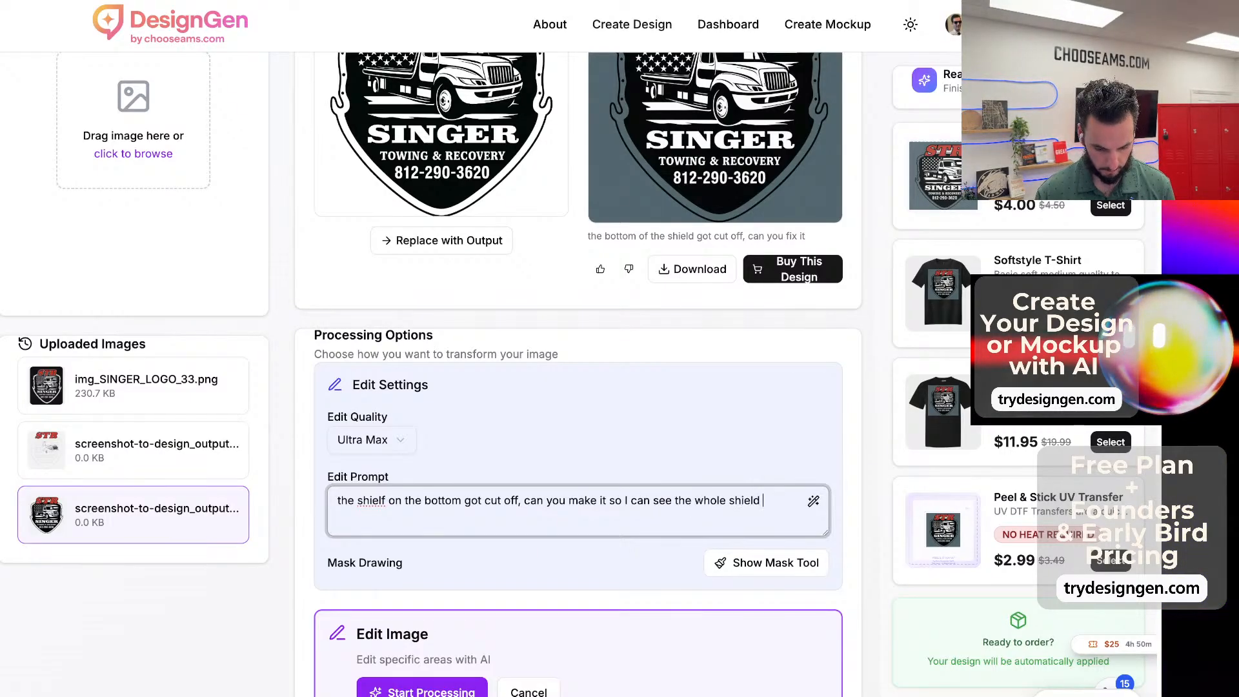
right_click(361, 502)
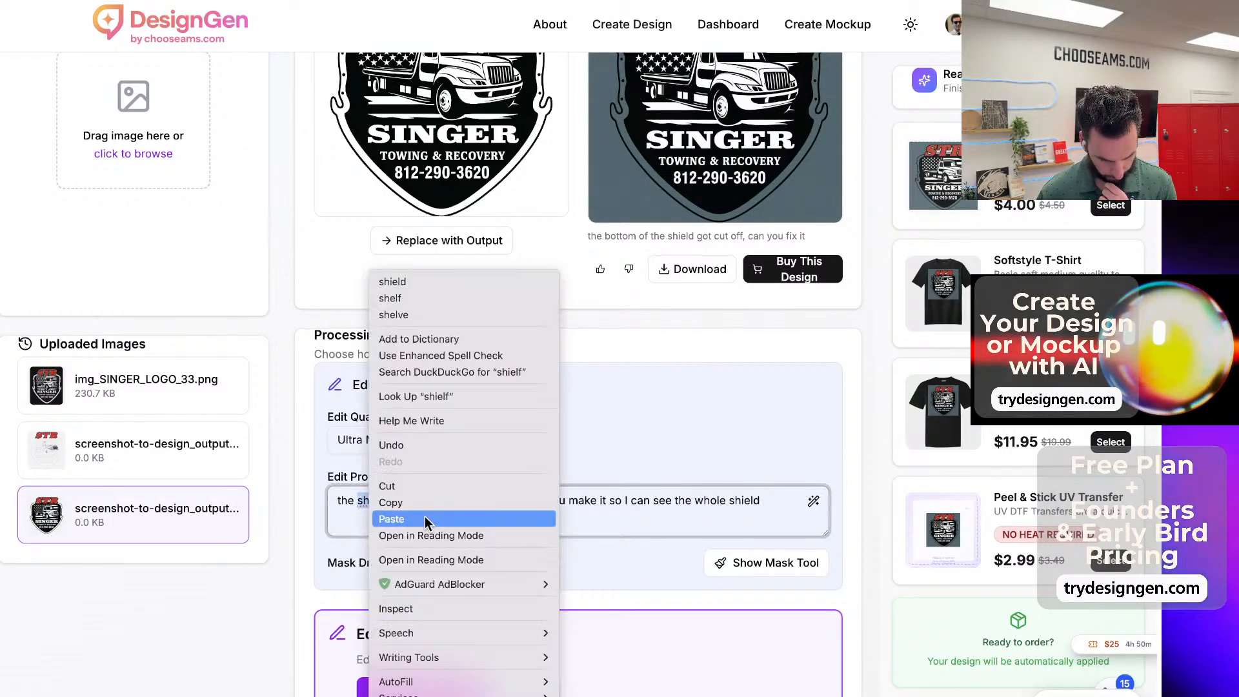
key(Return)
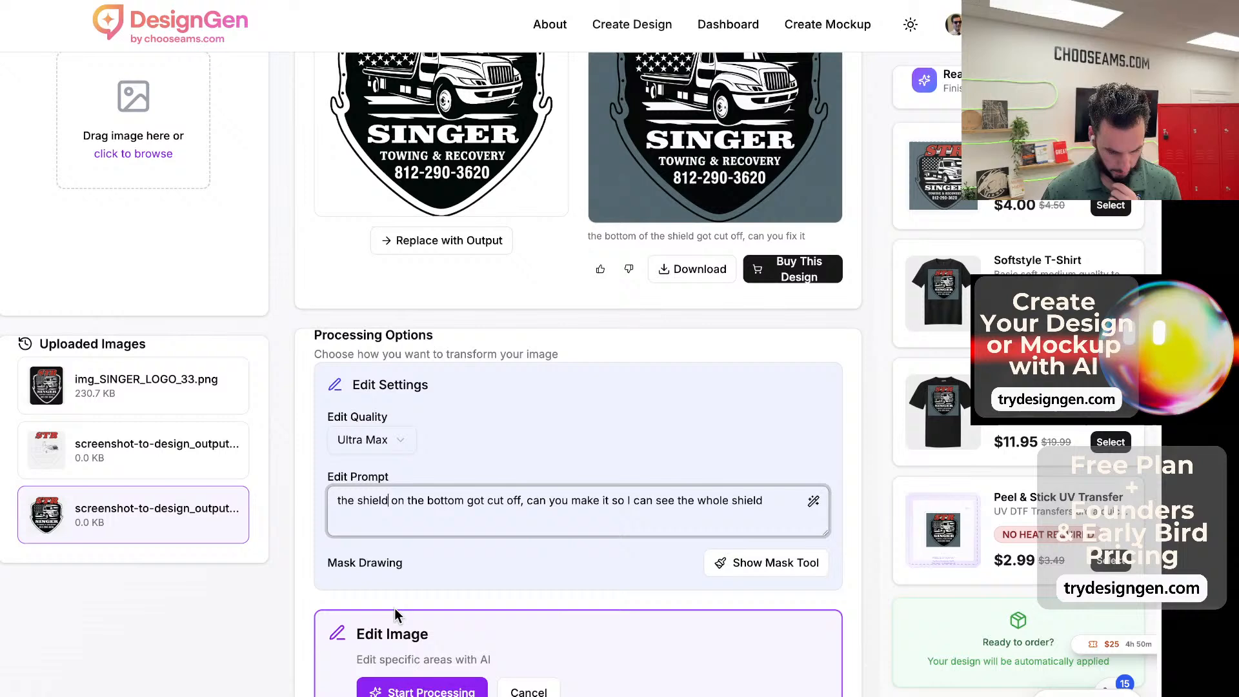
Run the edit with the new prompt and inspect the resulting design in the enlarged preview.
click(425, 688)
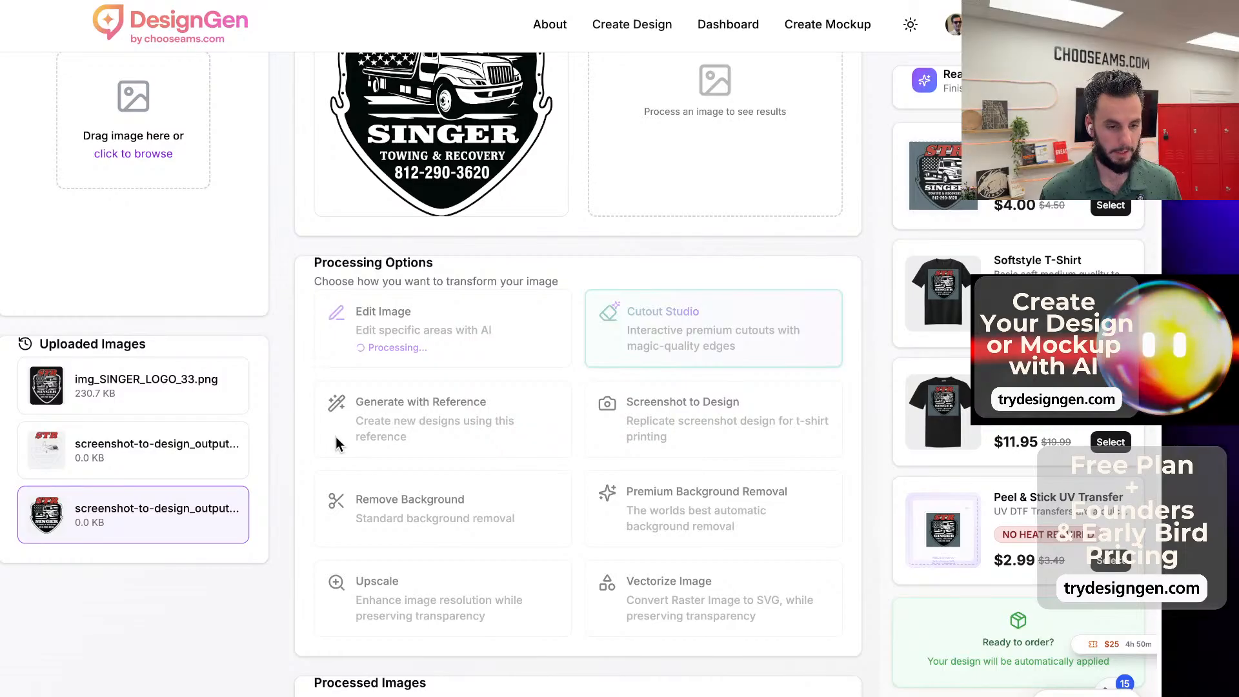
scroll(346, 399, up, 3)
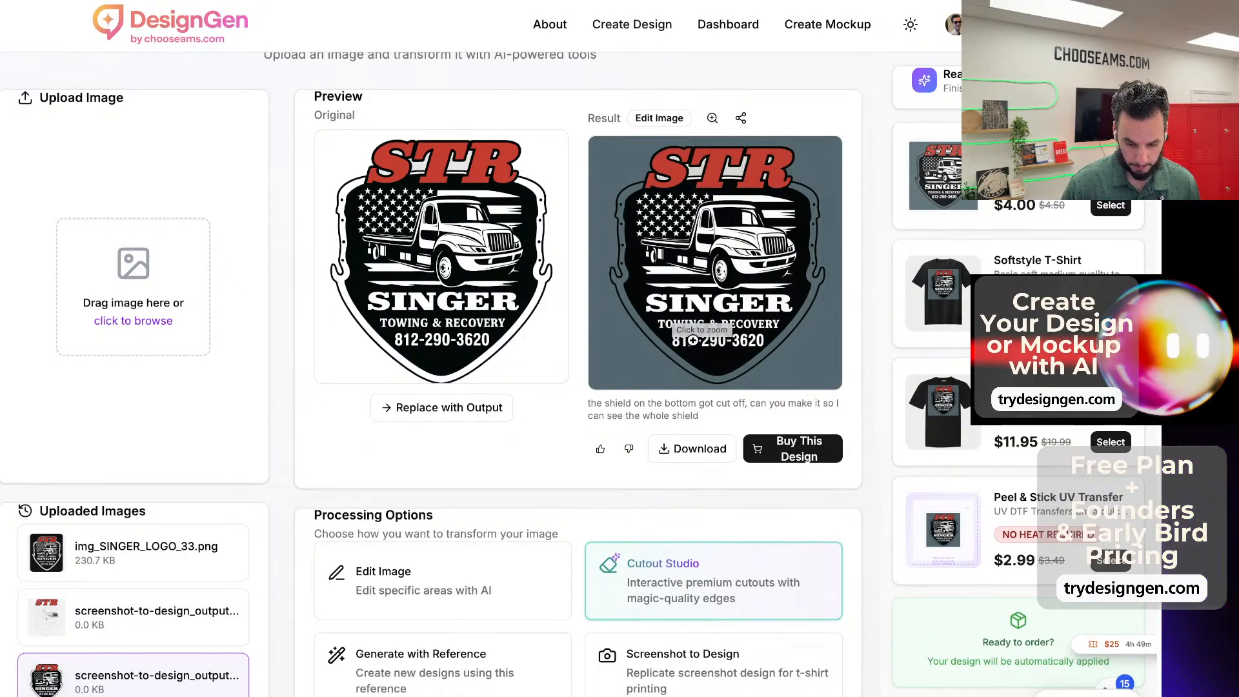
click(618, 356)
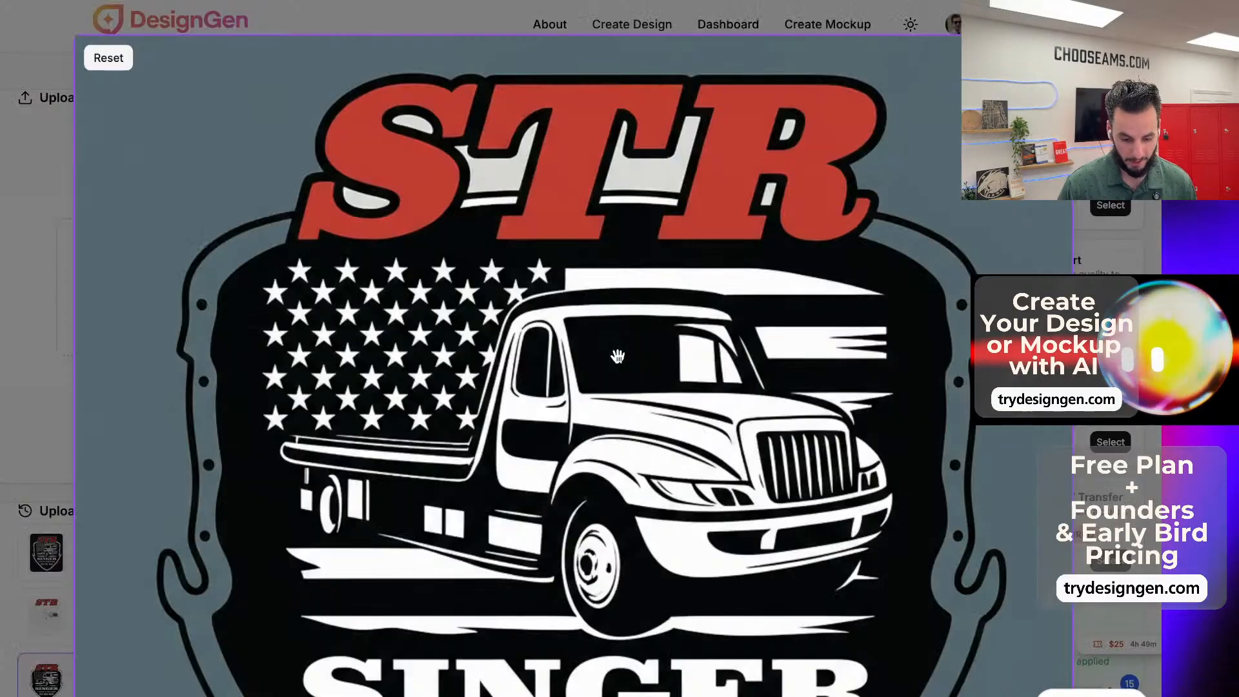
click(465, 581)
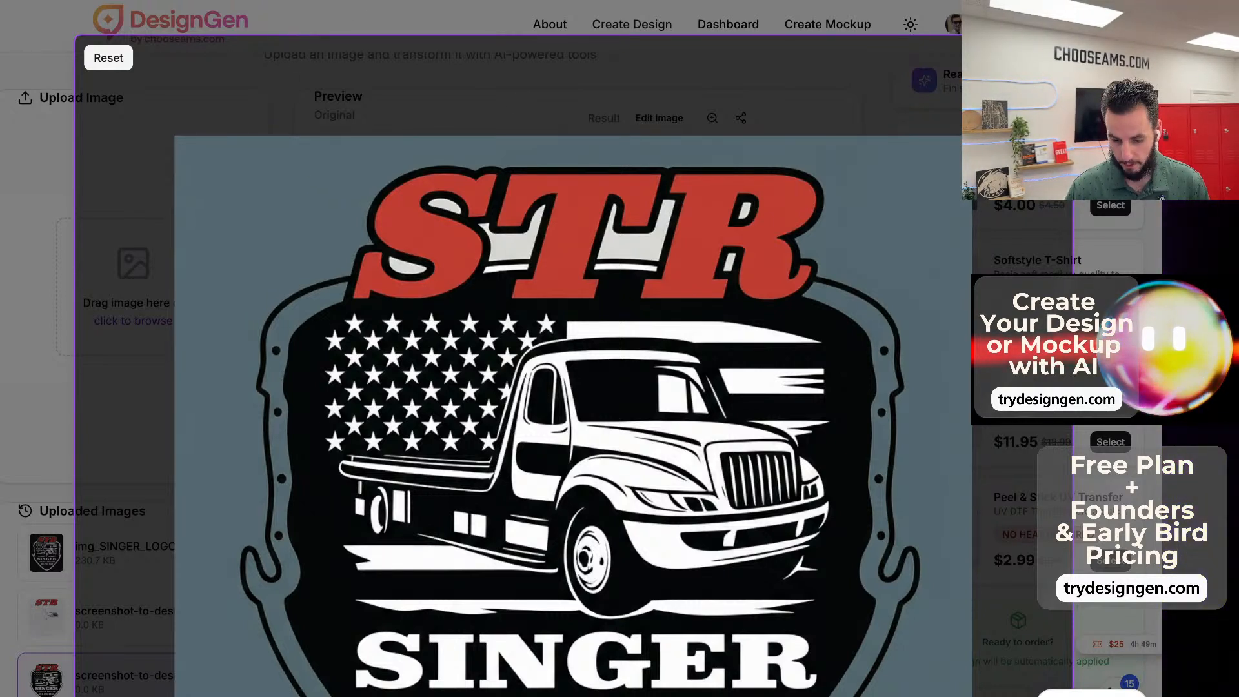
key(Escape)
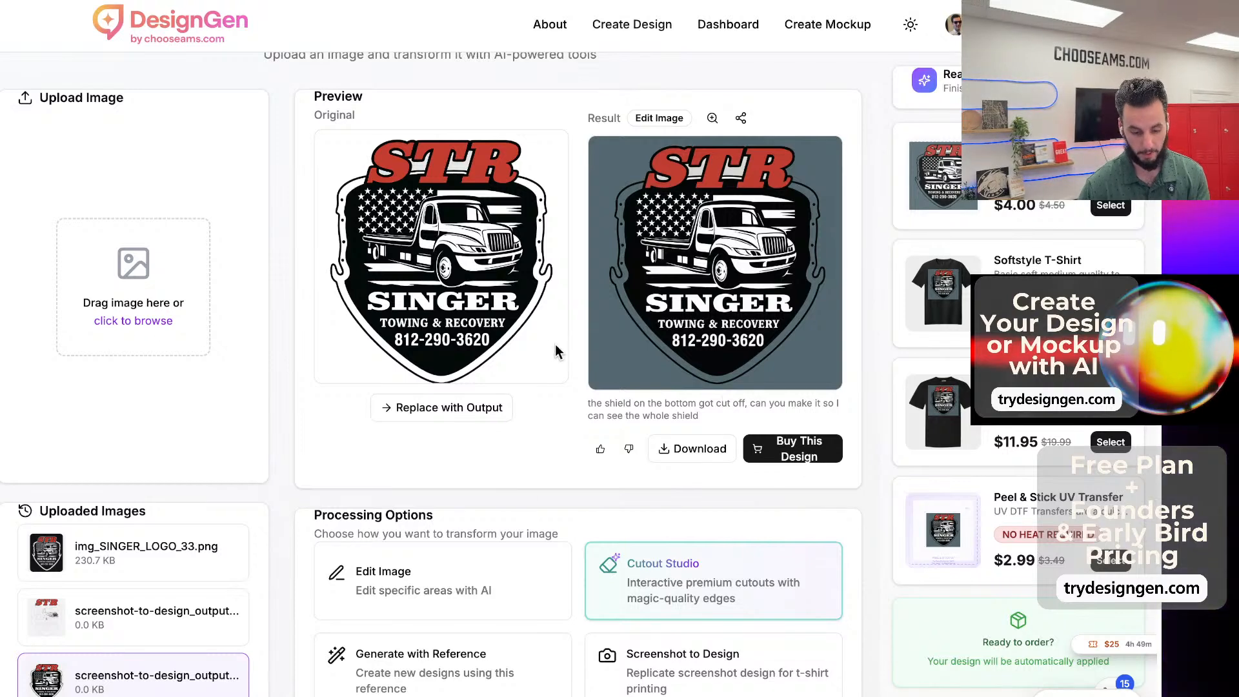
Browse the Transfers, Apparel and Promo Items product categories available for buying the edited design.
click(814, 454)
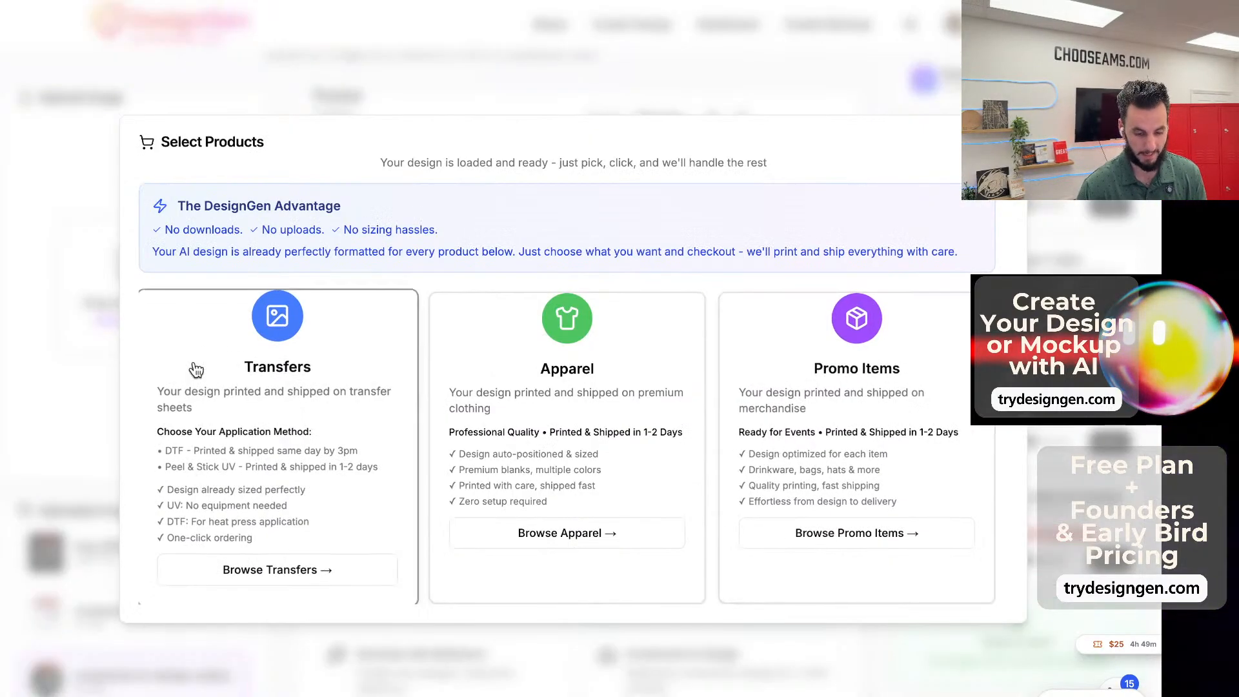
click(325, 410)
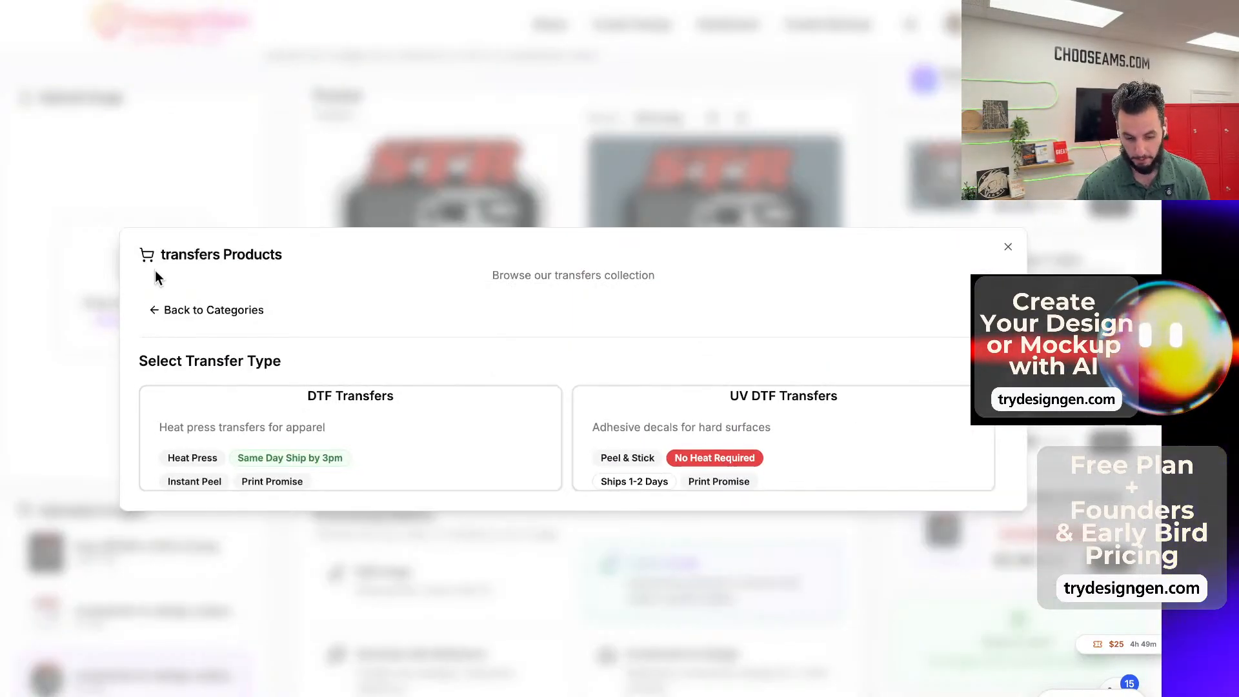
click(194, 310)
click(533, 414)
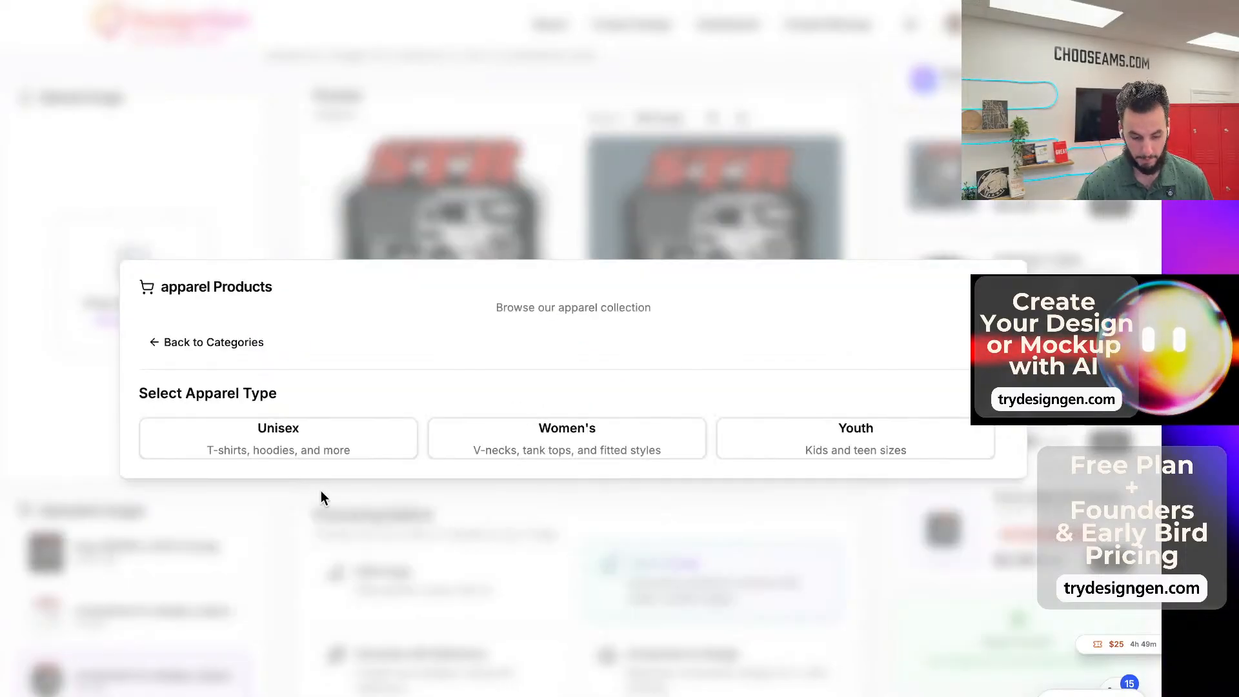
click(239, 337)
click(806, 394)
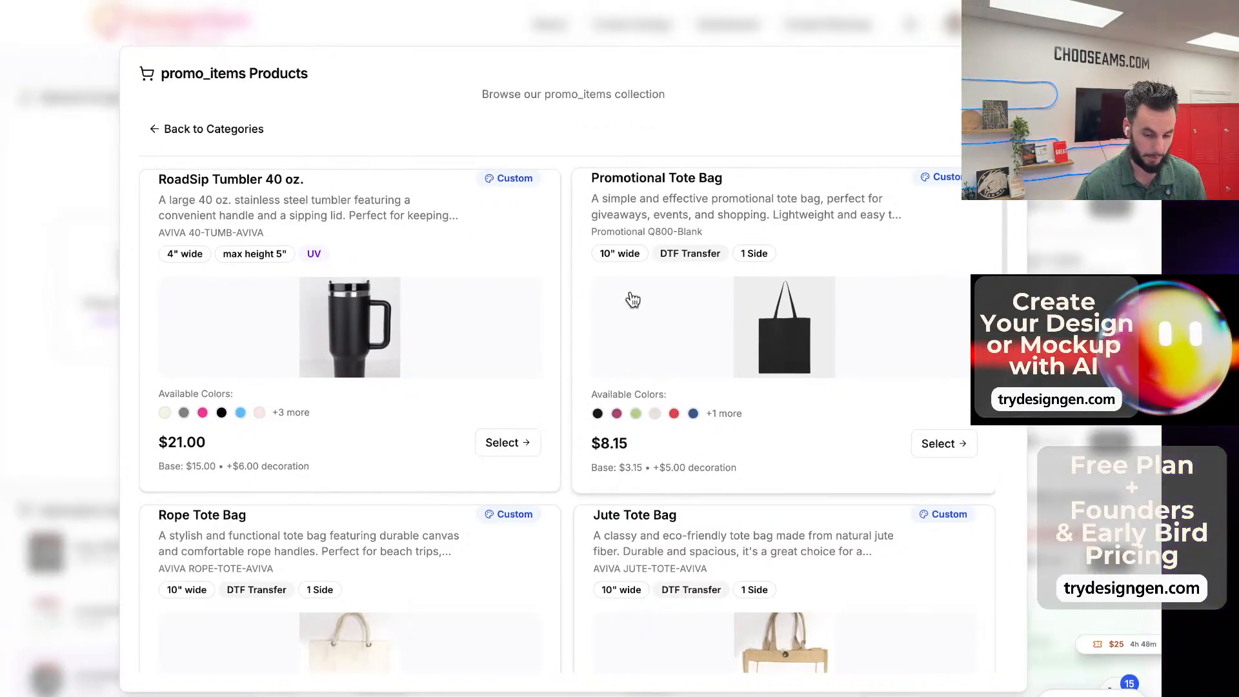
scroll(648, 306, down, 1)
scroll(651, 315, down, 10)
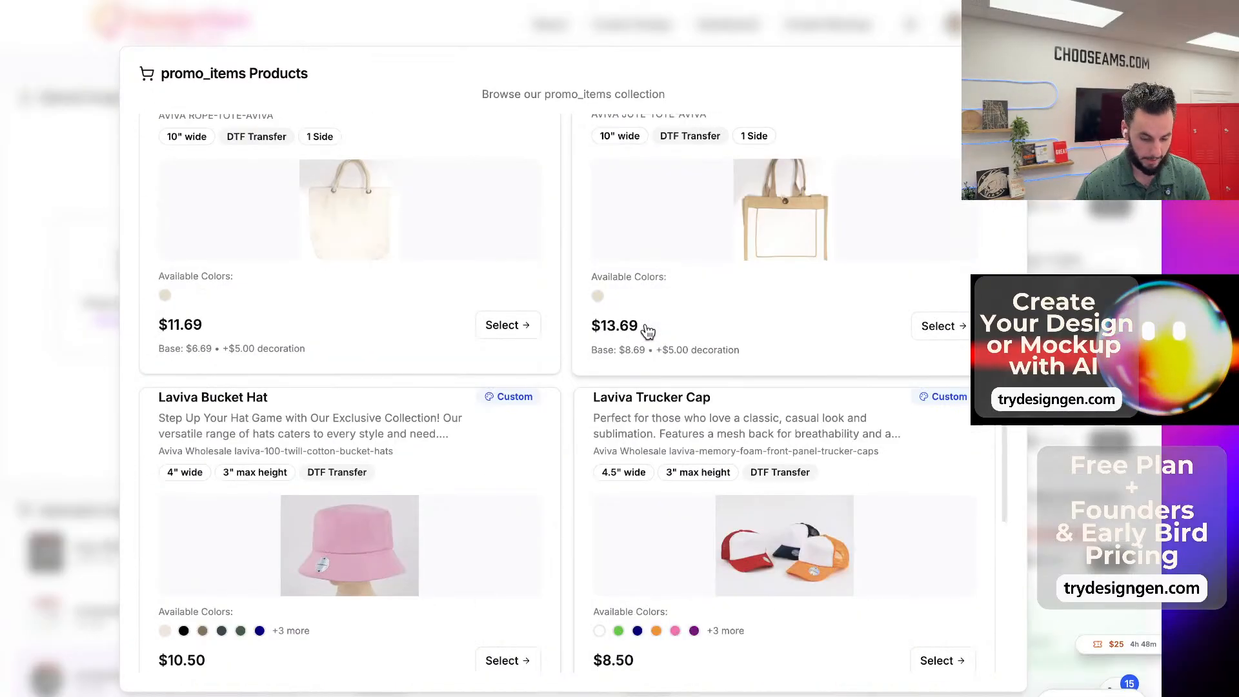
scroll(423, 349, up, 10)
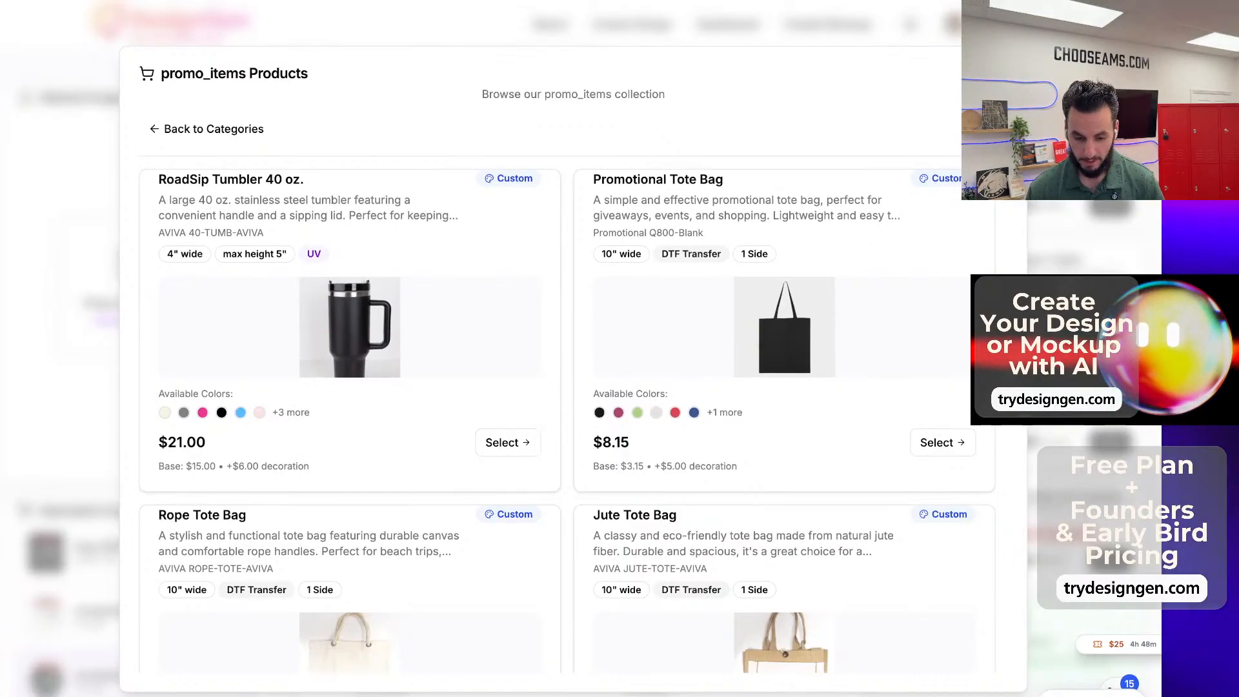
click(1007, 66)
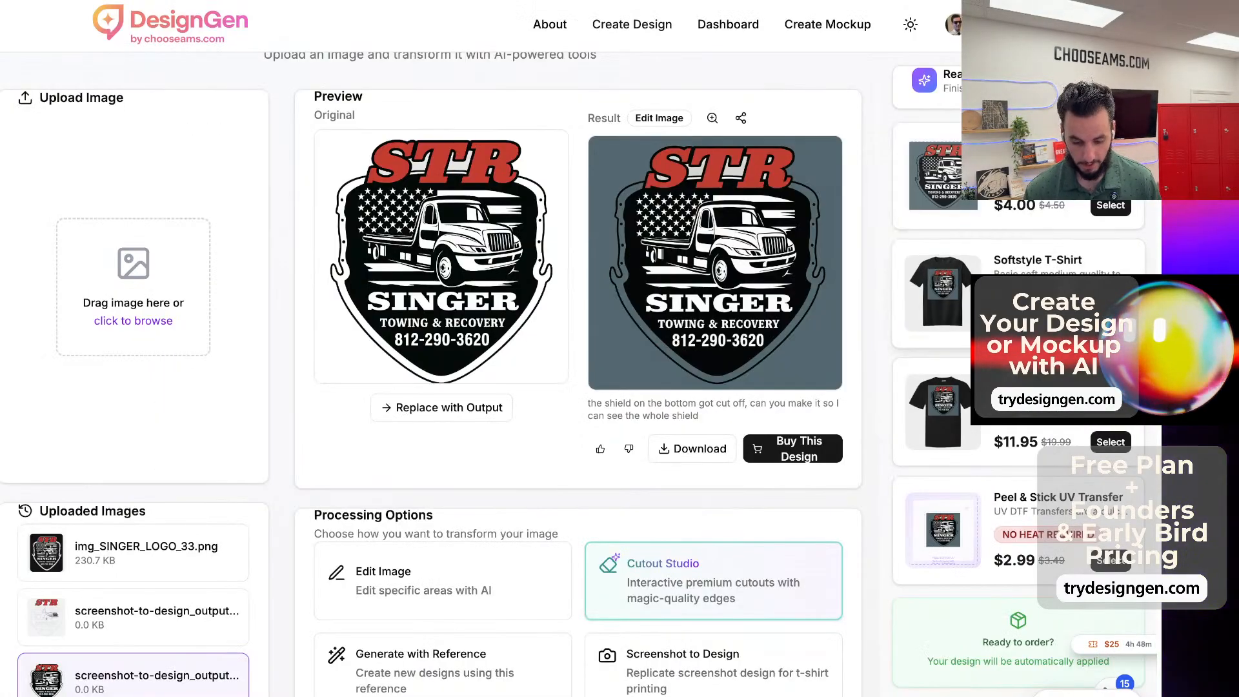
Open the $25 welcome offer and highlight its minimum order and potential savings terms.
click(1129, 645)
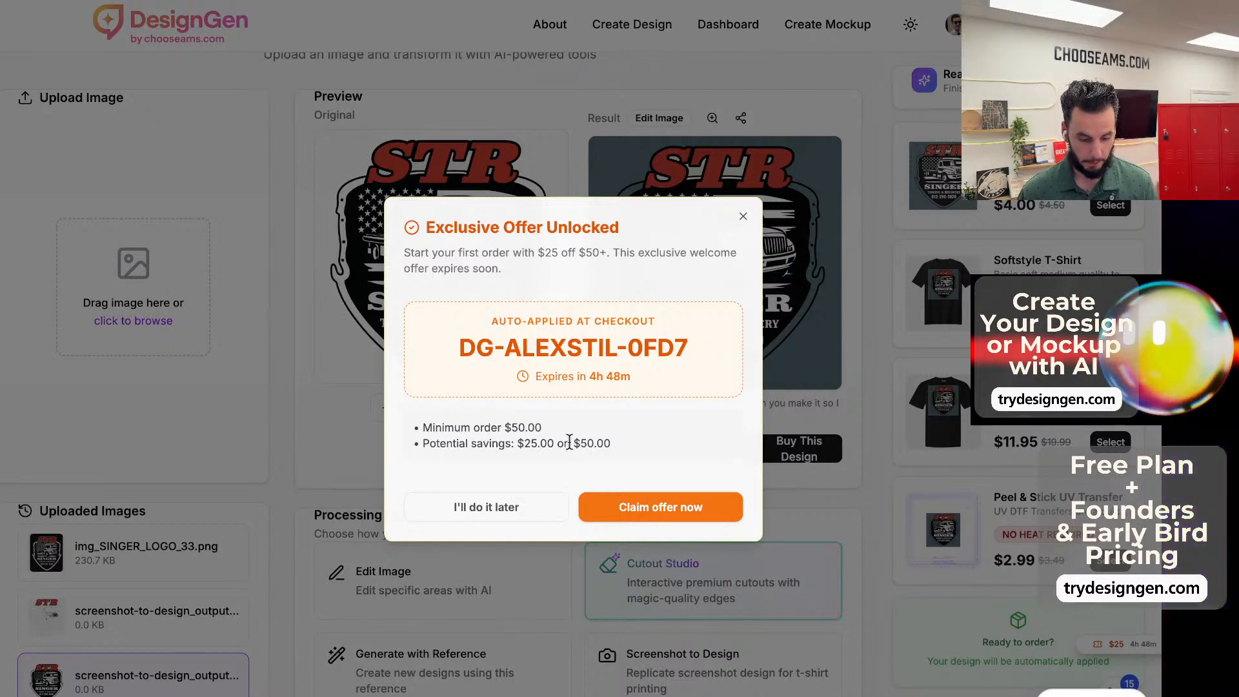
drag(492, 427, 586, 451)
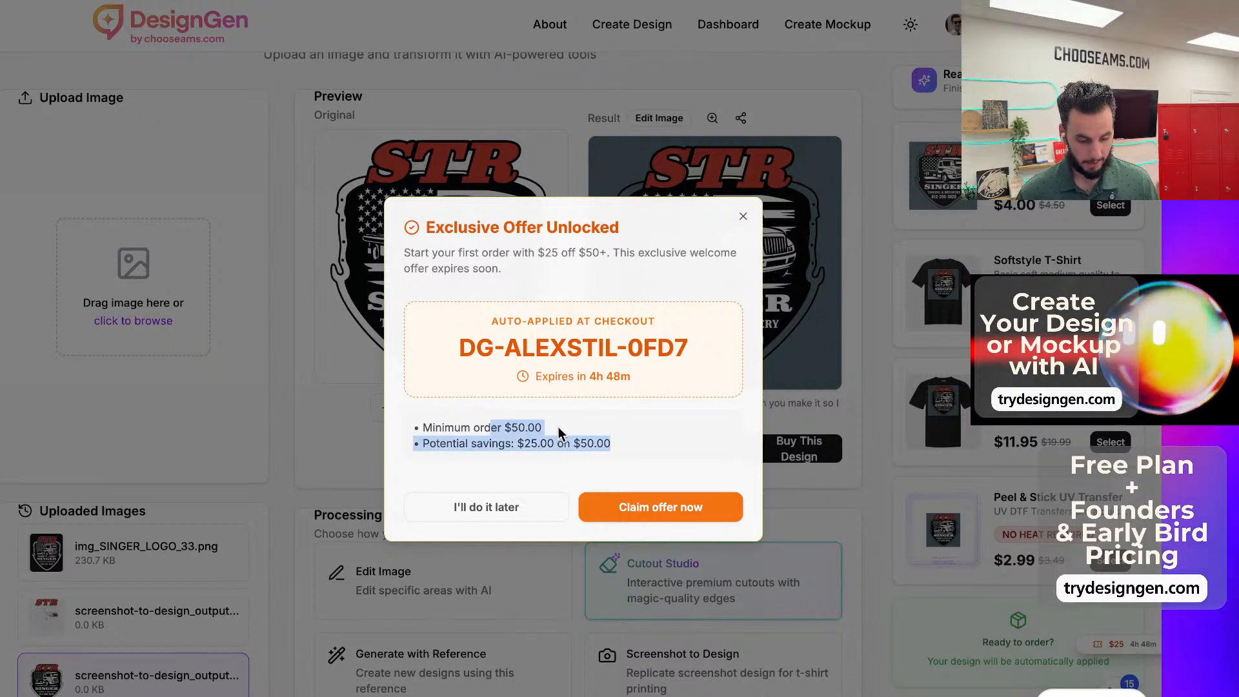
click(545, 442)
triple_click(535, 442)
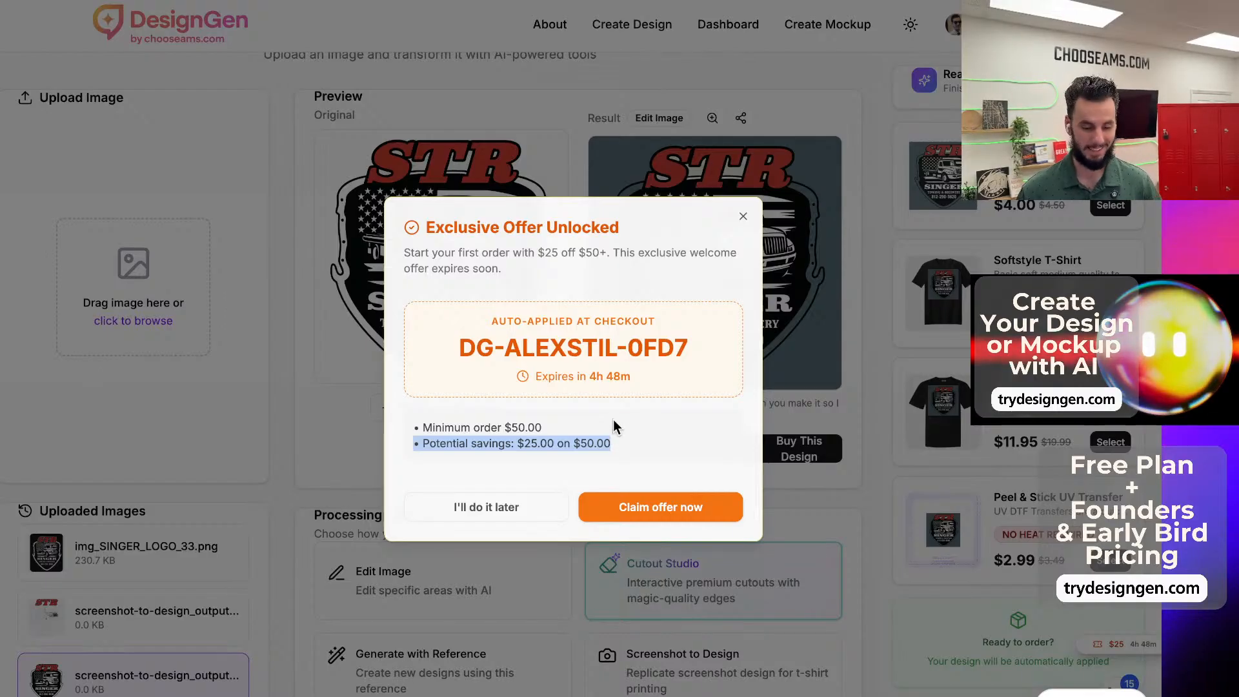
Dismiss the welcome offer, replace the original with the edited result, and start processing it in Cutout Studio.
click(767, 221)
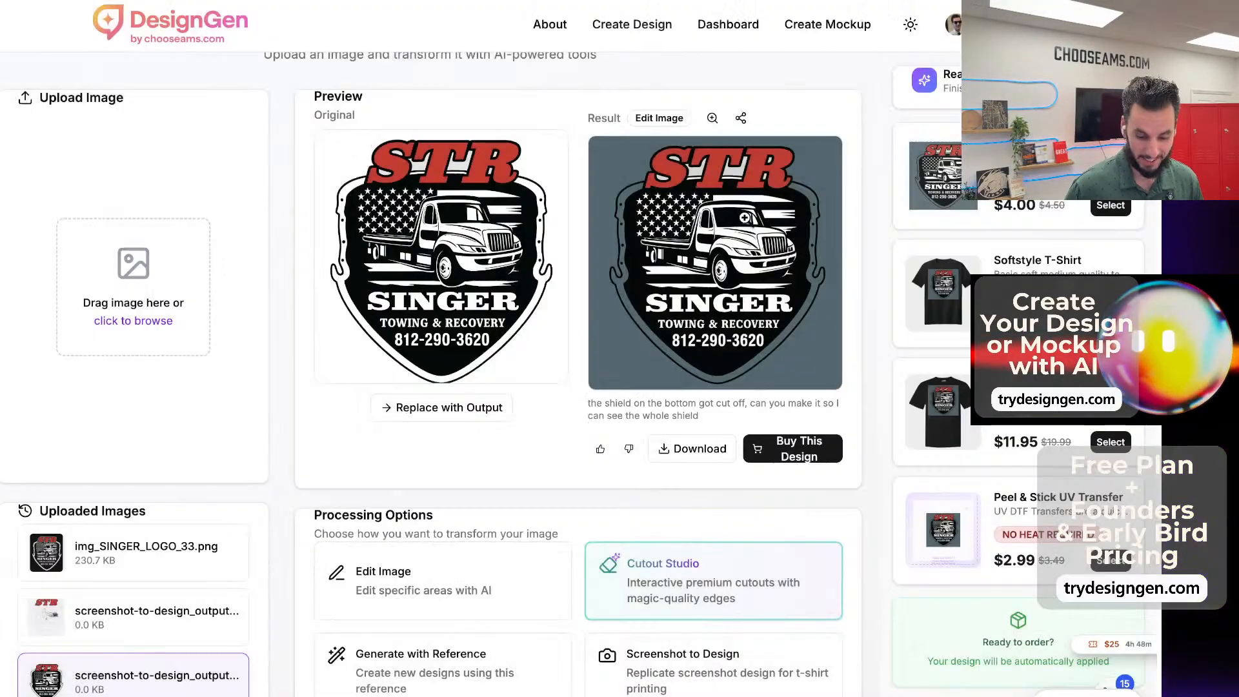
click(413, 412)
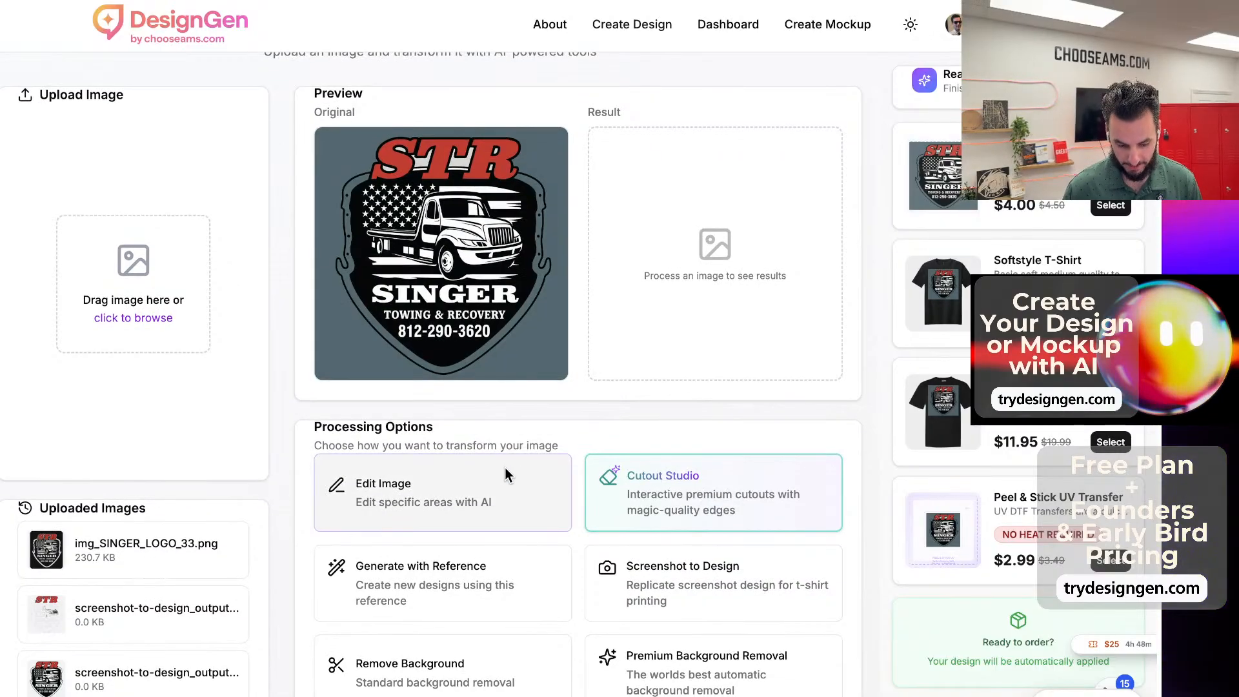
scroll(506, 469, down, 1)
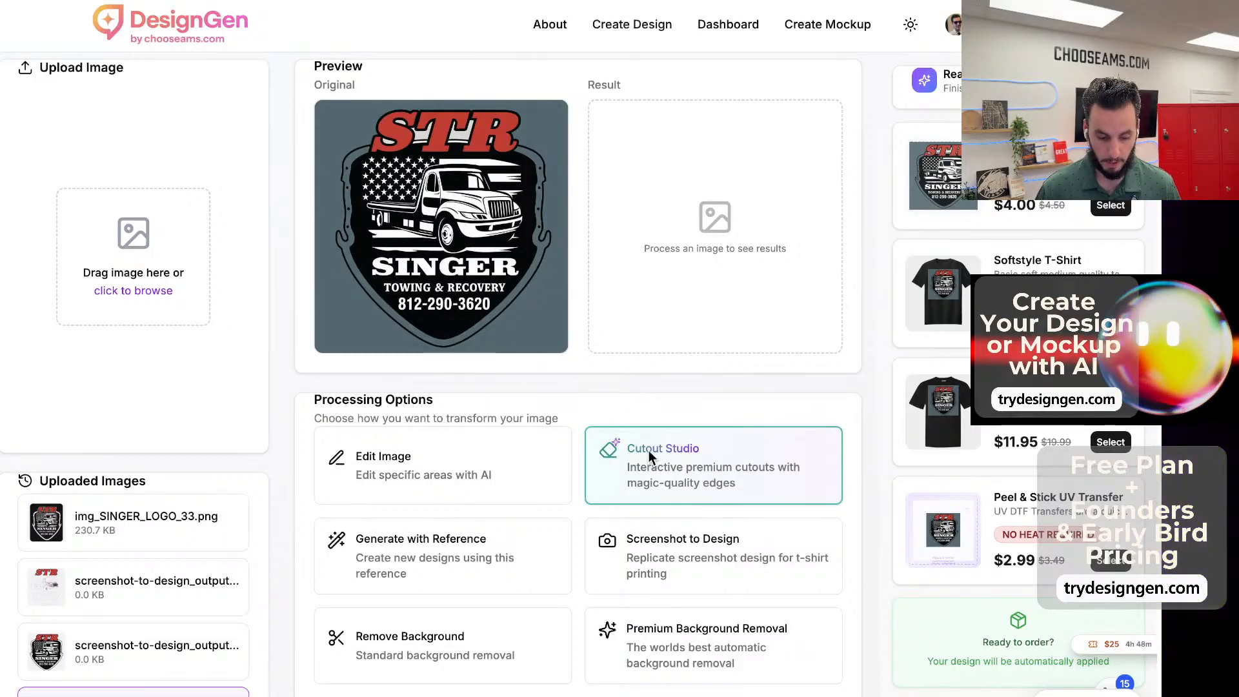
click(663, 462)
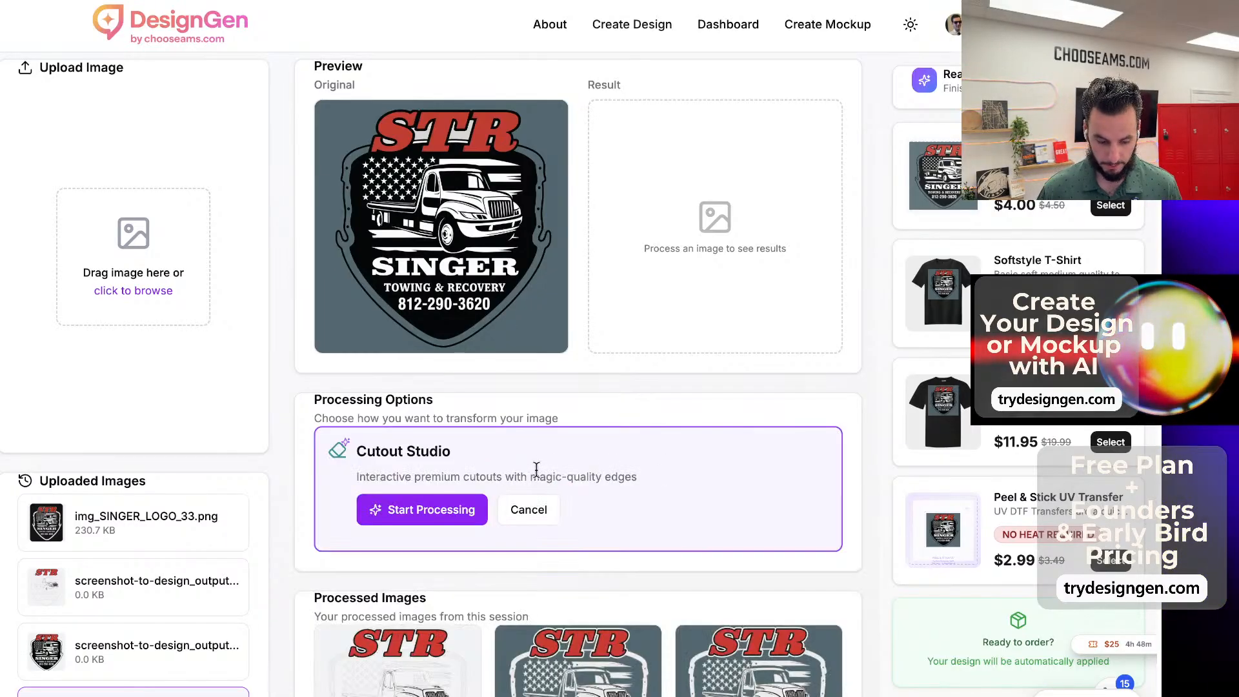
click(412, 506)
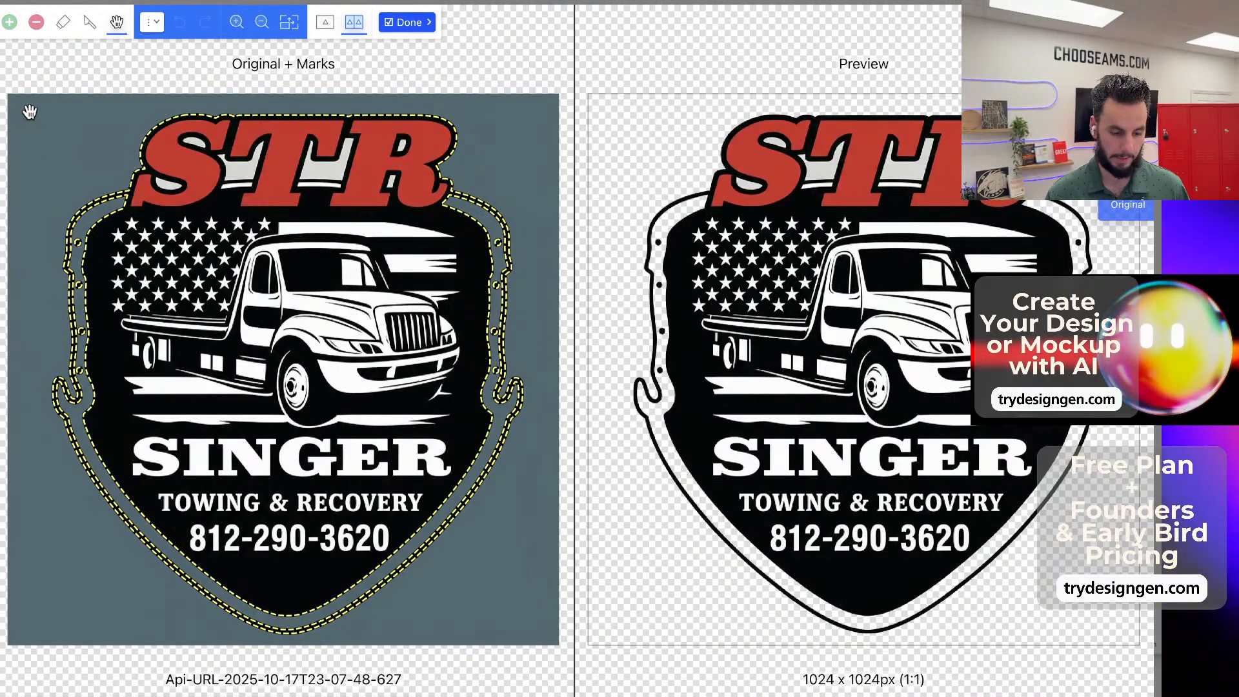
click(36, 24)
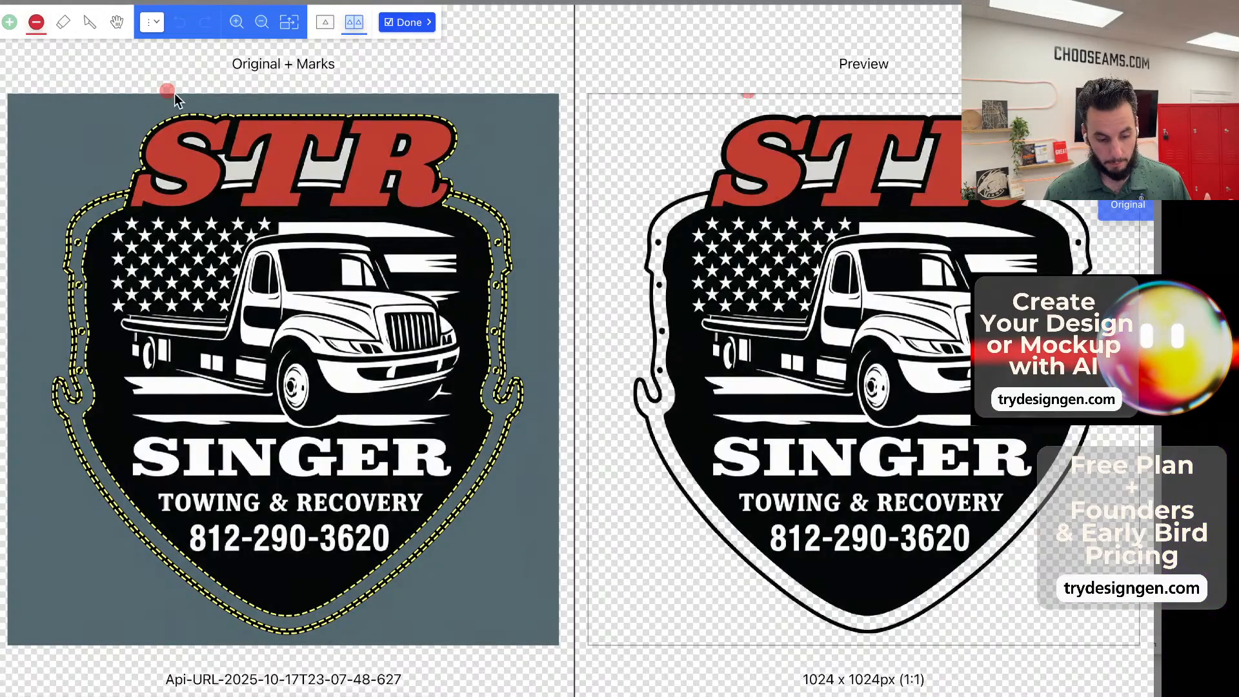
click(166, 183)
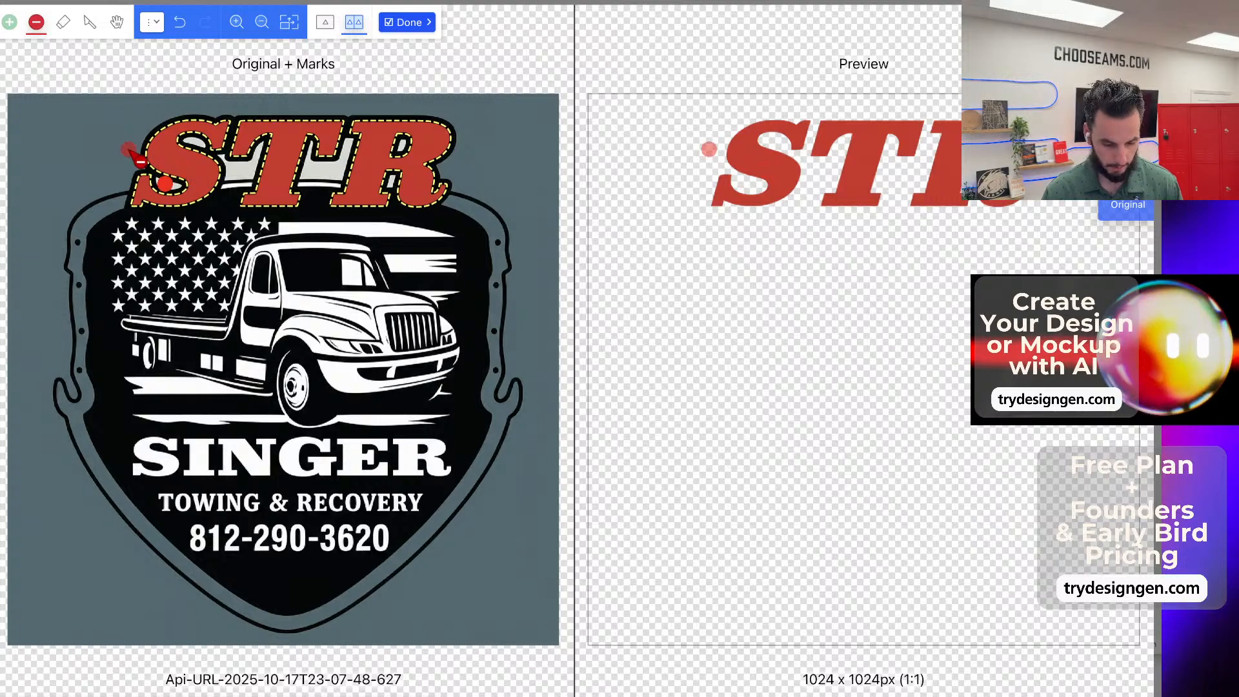
key(ctrl+z)
Mark the light gap in the lower curve of the S in STR for removal and inspect the cutout edges.
scroll(179, 206, up, 5)
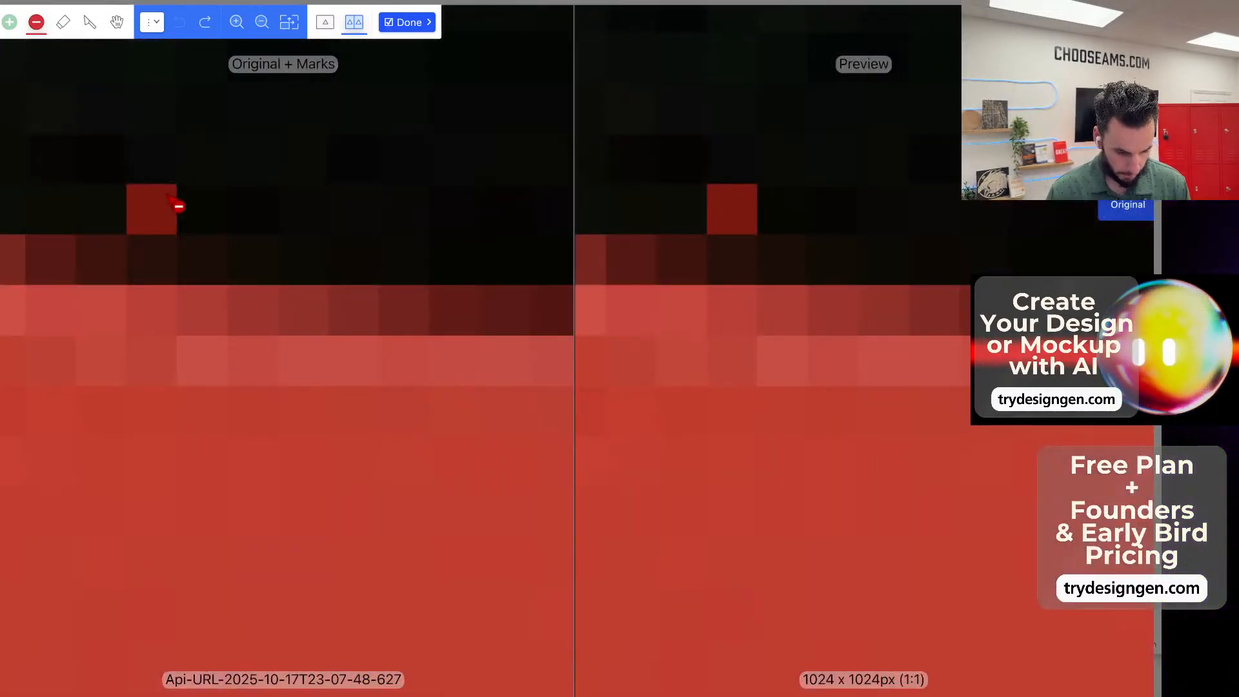
scroll(169, 196, down, 10)
scroll(224, 321, up, 5)
key(space)
drag(362, 136, 216, 382)
key(space)
drag(252, 324, 285, 530)
scroll(330, 140, up, 3)
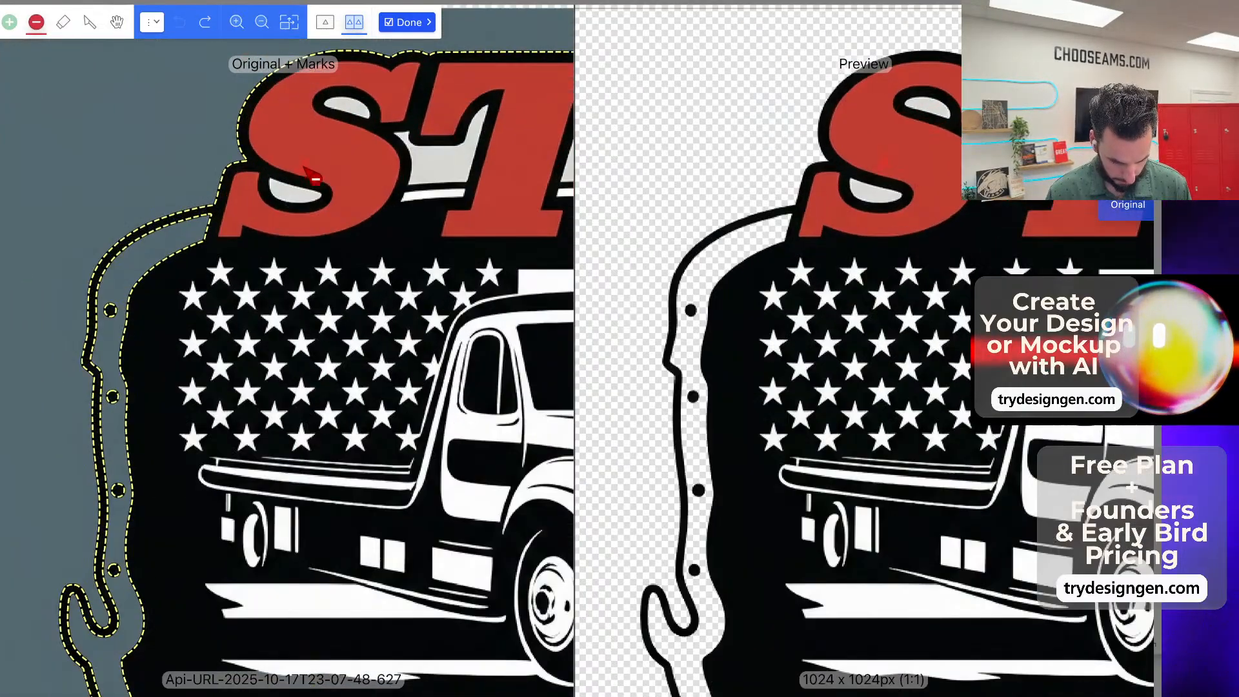
scroll(313, 175, up, 2)
click(268, 183)
scroll(340, 177, down, 8)
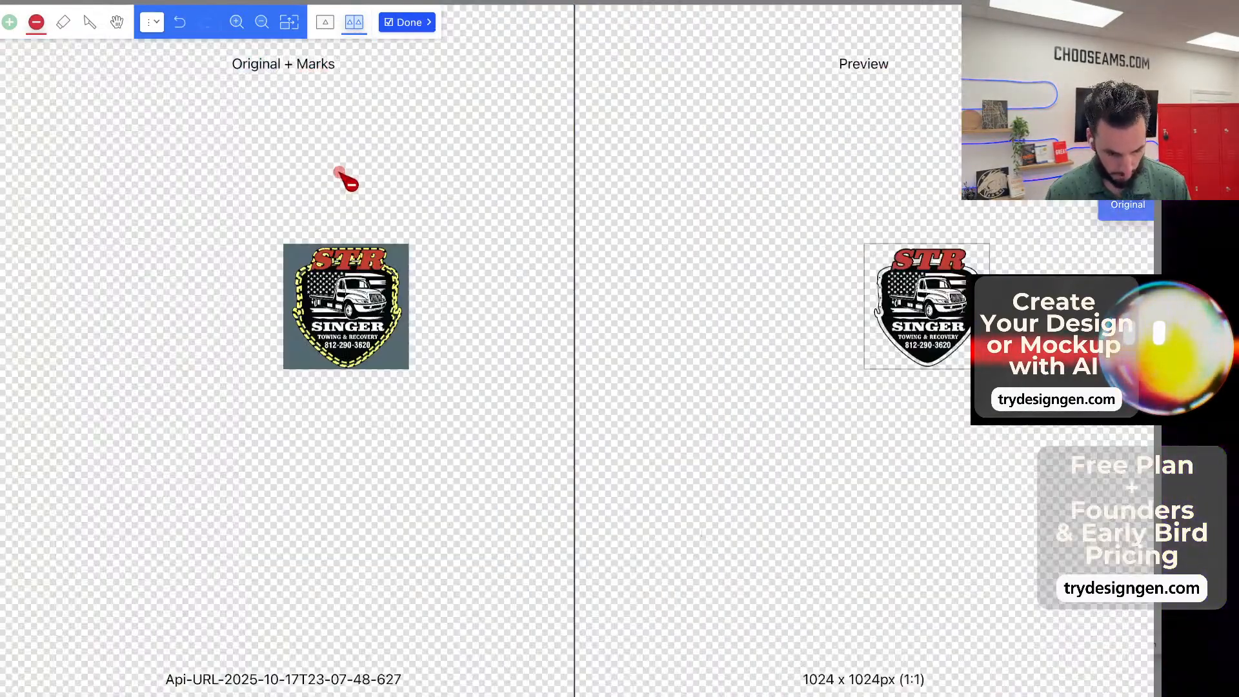
scroll(340, 173, up, 10)
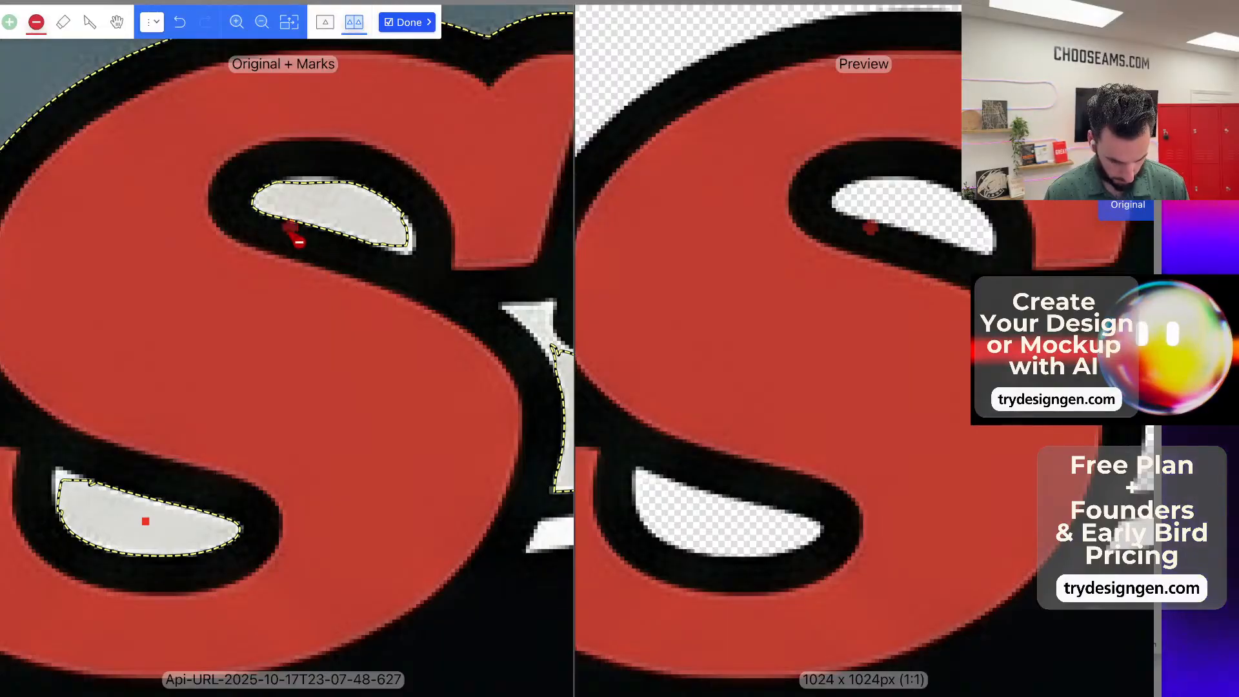
scroll(395, 382, down, 10)
scroll(339, 403, up, 3)
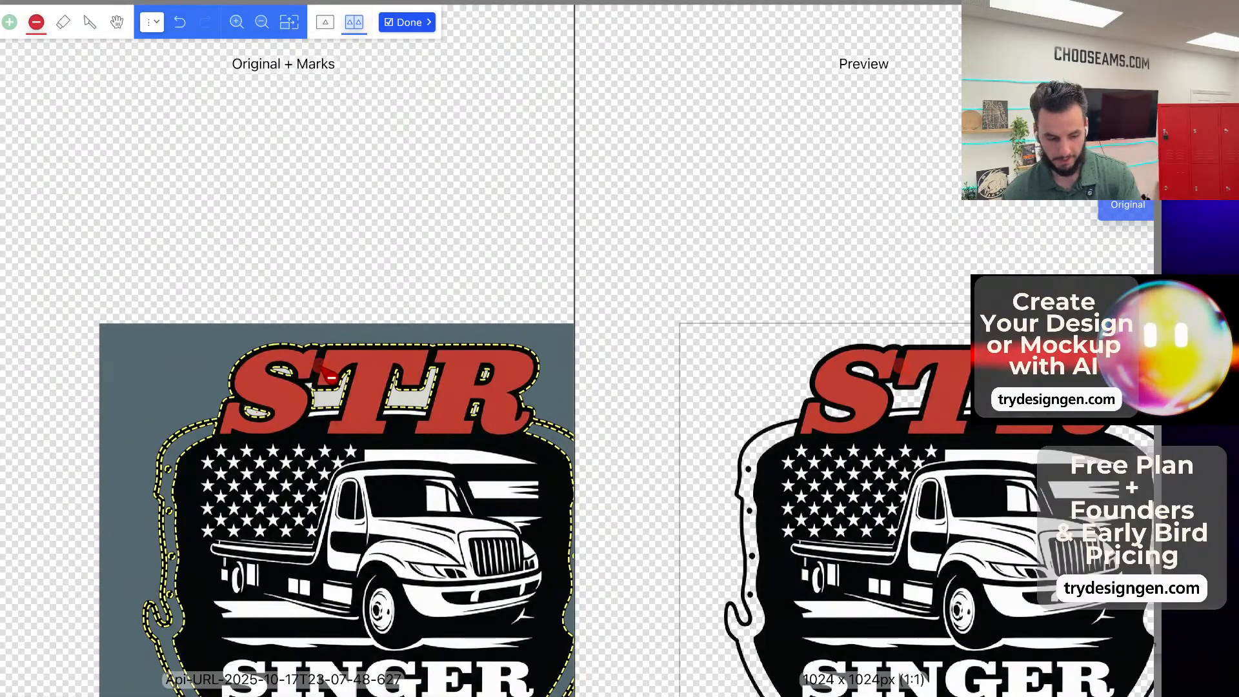
scroll(342, 390, down, 4)
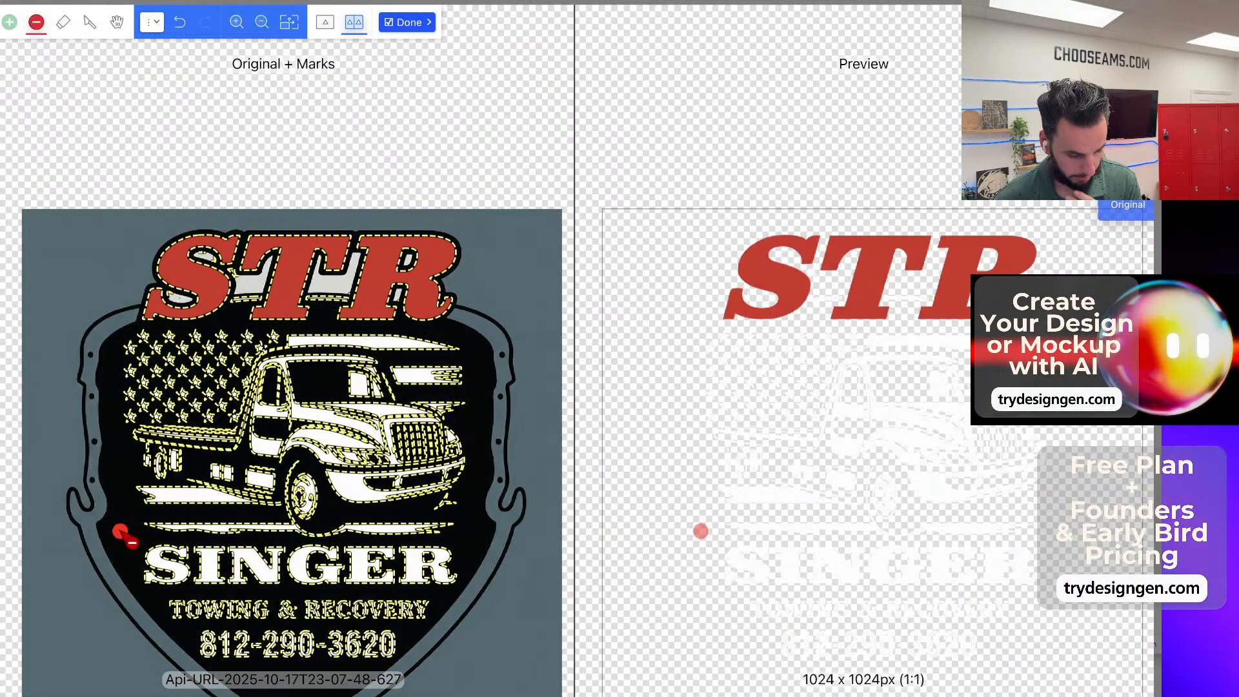
click(120, 531)
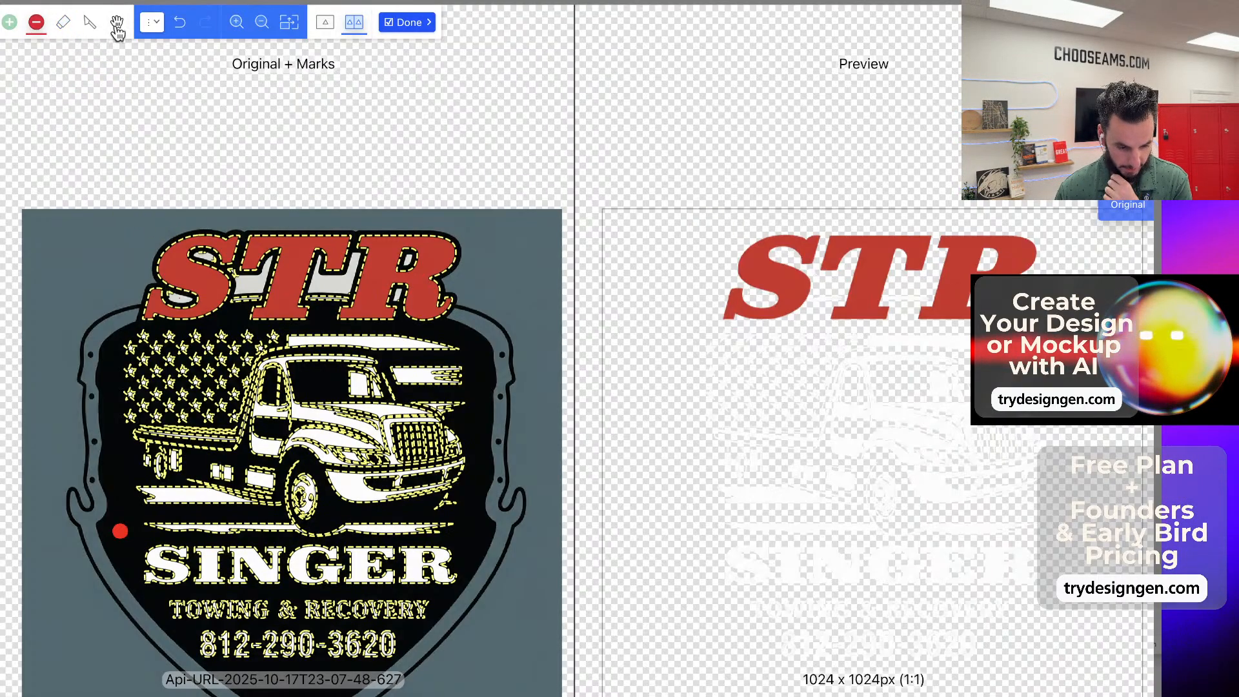
click(180, 27)
Mark the black shield background beside the rear of the truck for removal.
scroll(110, 458, up, 5)
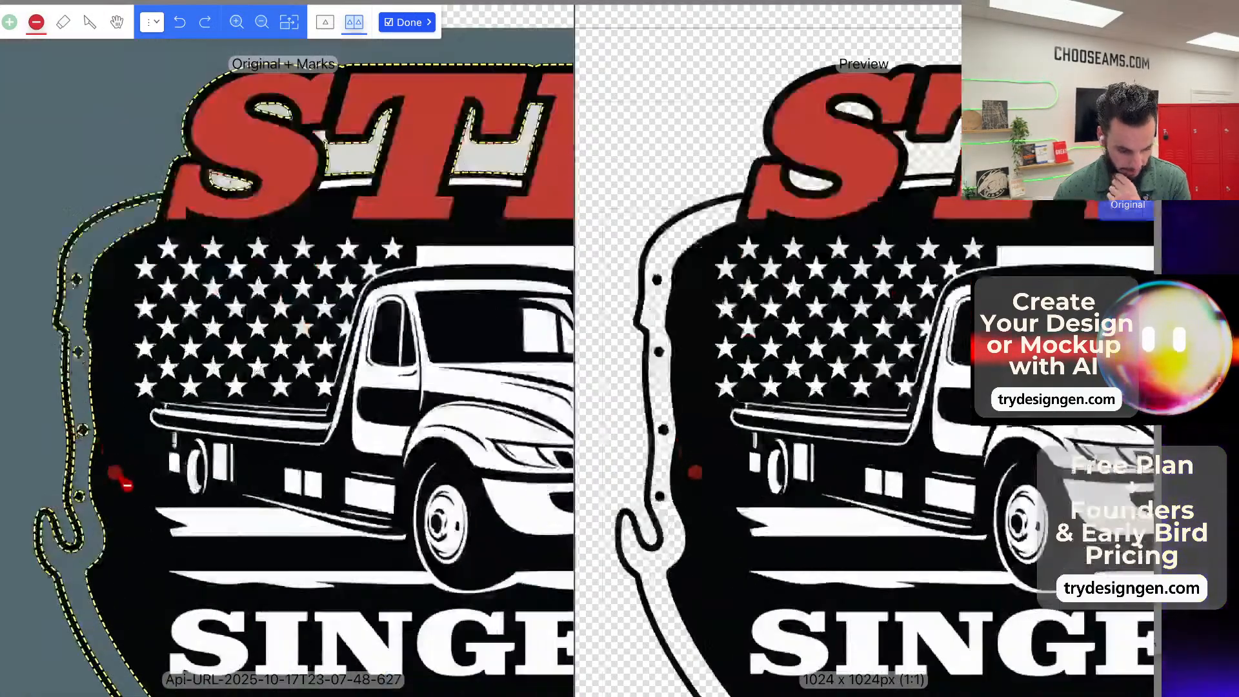
scroll(116, 473, up, 5)
scroll(121, 477, down, 3)
click(127, 474)
scroll(129, 477, down, 3)
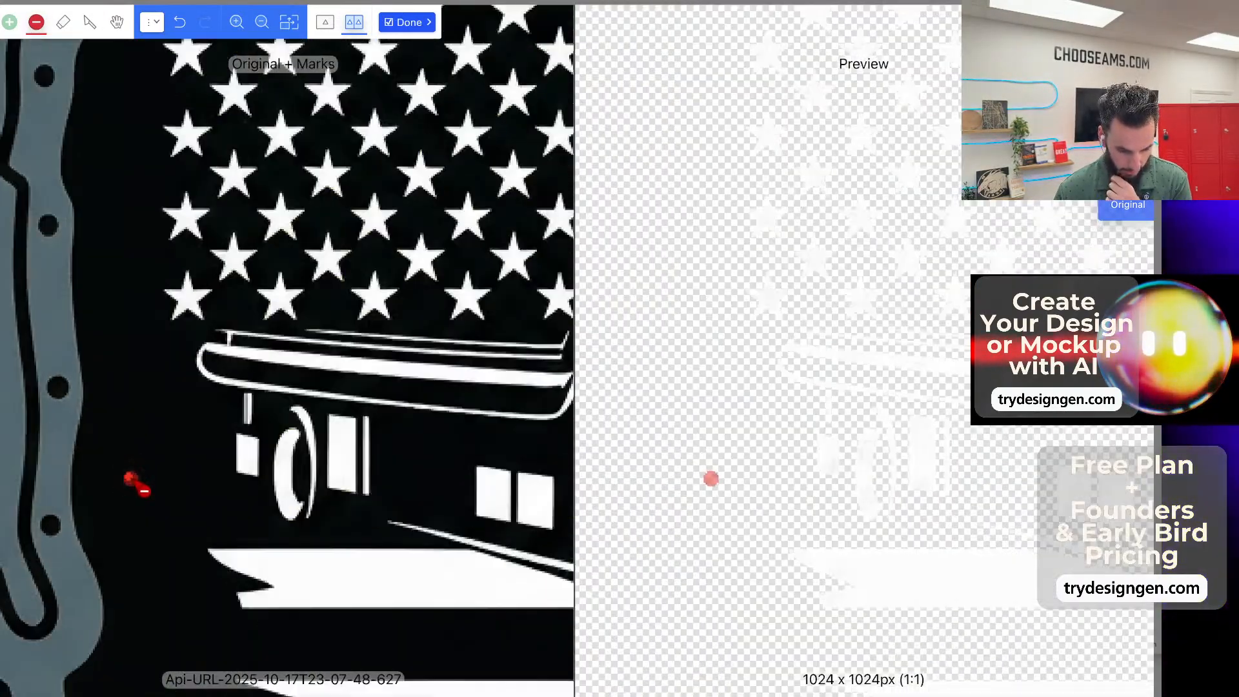
scroll(132, 474, down, 6)
scroll(135, 465, up, 10)
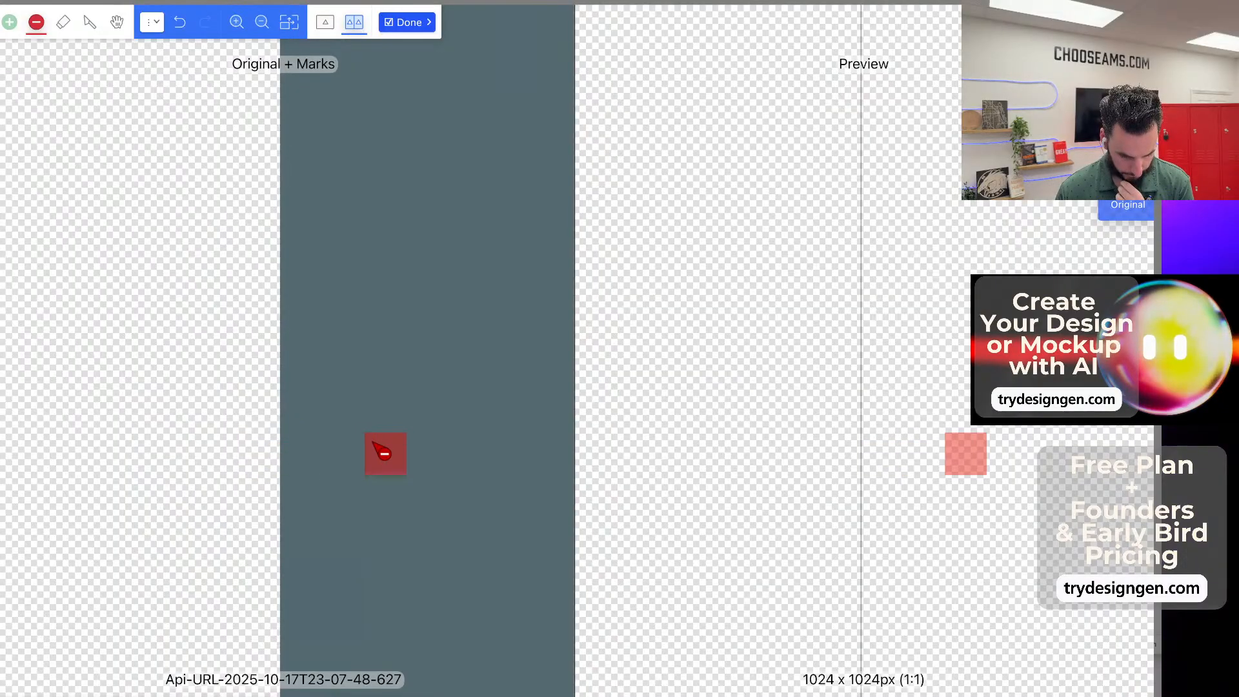
drag(381, 441, 106, 531)
drag(356, 437, 207, 471)
scroll(202, 467, down, 6)
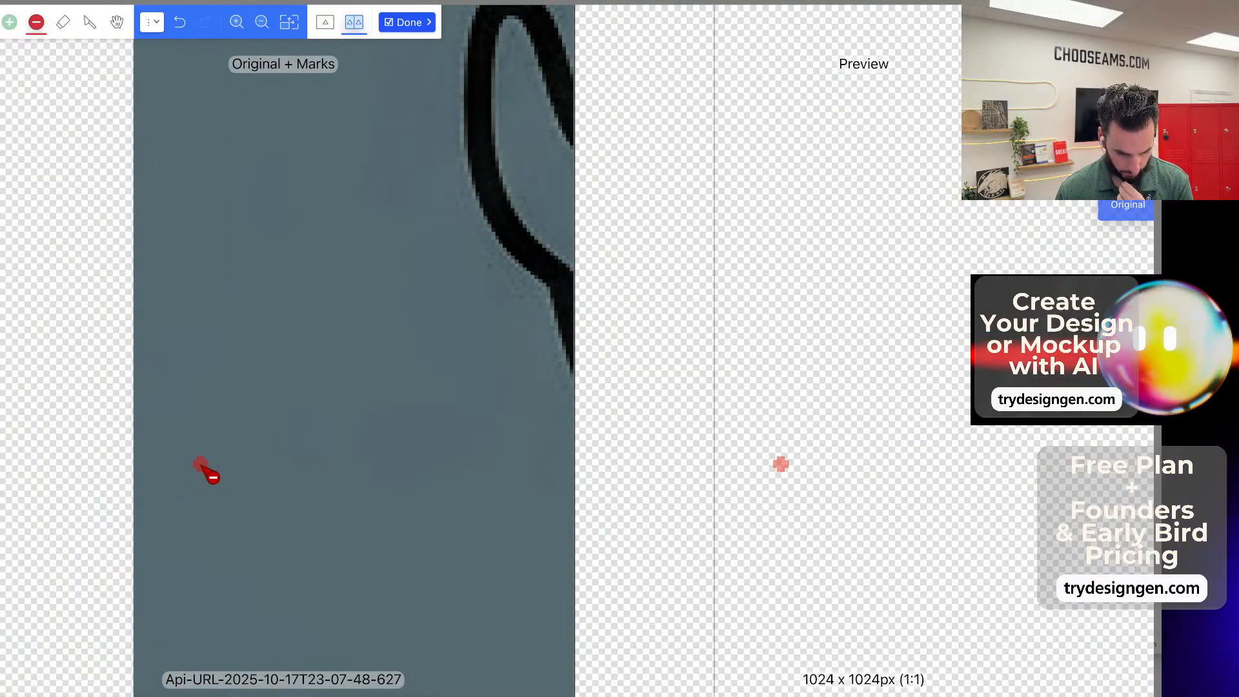
scroll(276, 462, down, 4)
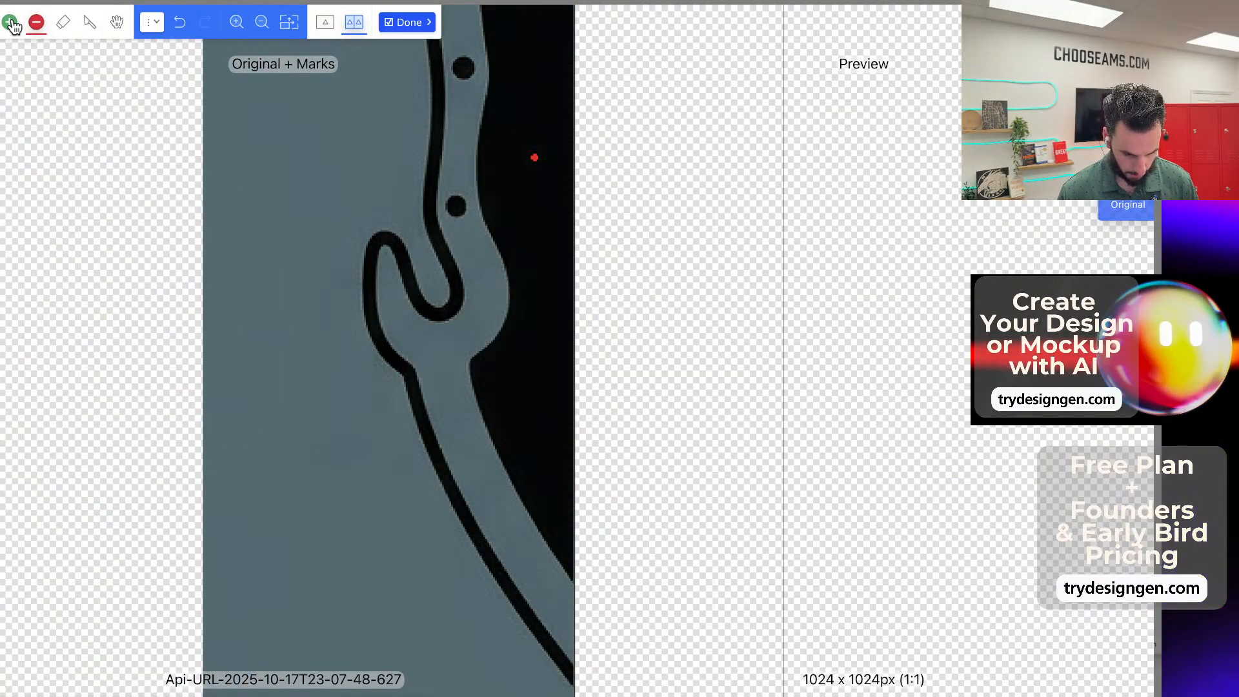
Mark the black outline of the shield's left hook as an area to keep.
click(10, 23)
scroll(460, 280, up, 1)
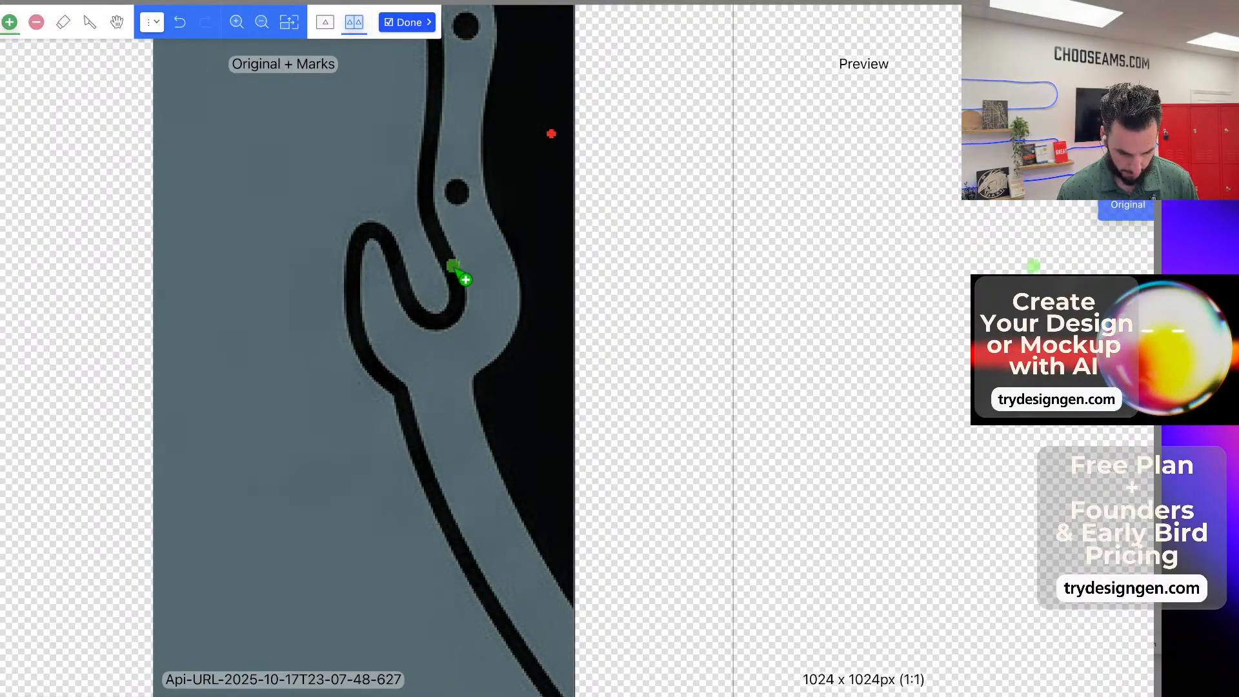
click(452, 265)
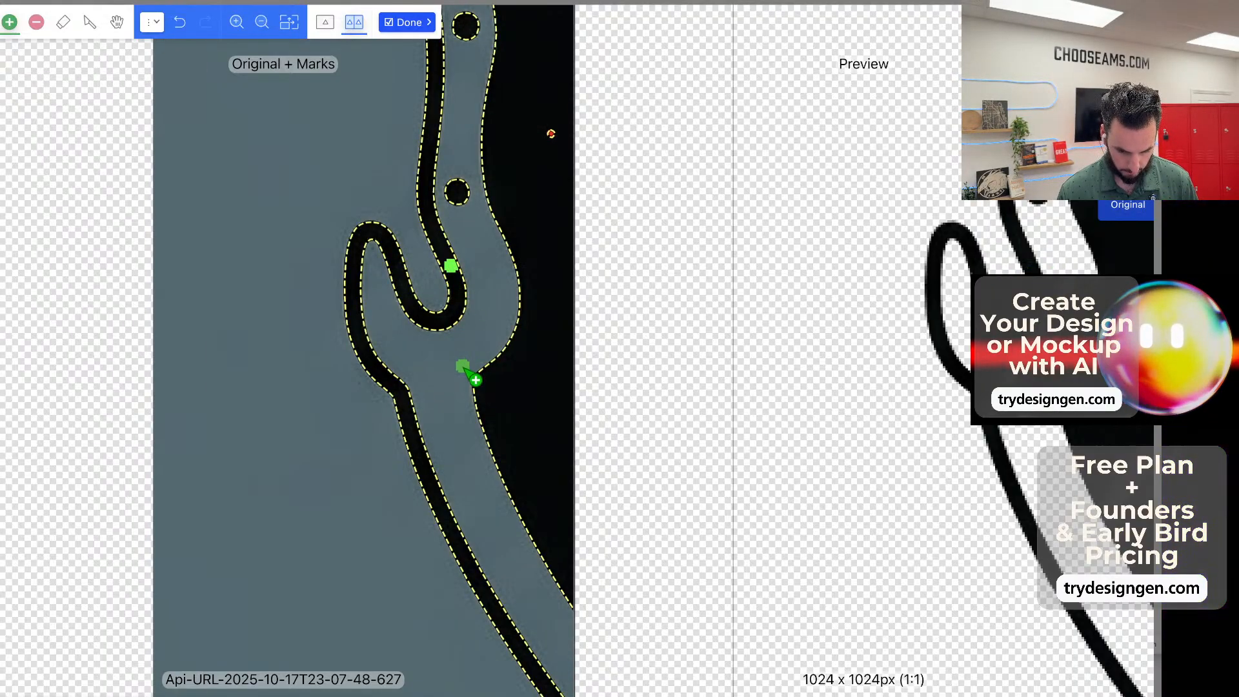
scroll(409, 381, right, 6)
scroll(298, 391, down, 10)
scroll(293, 391, up, 10)
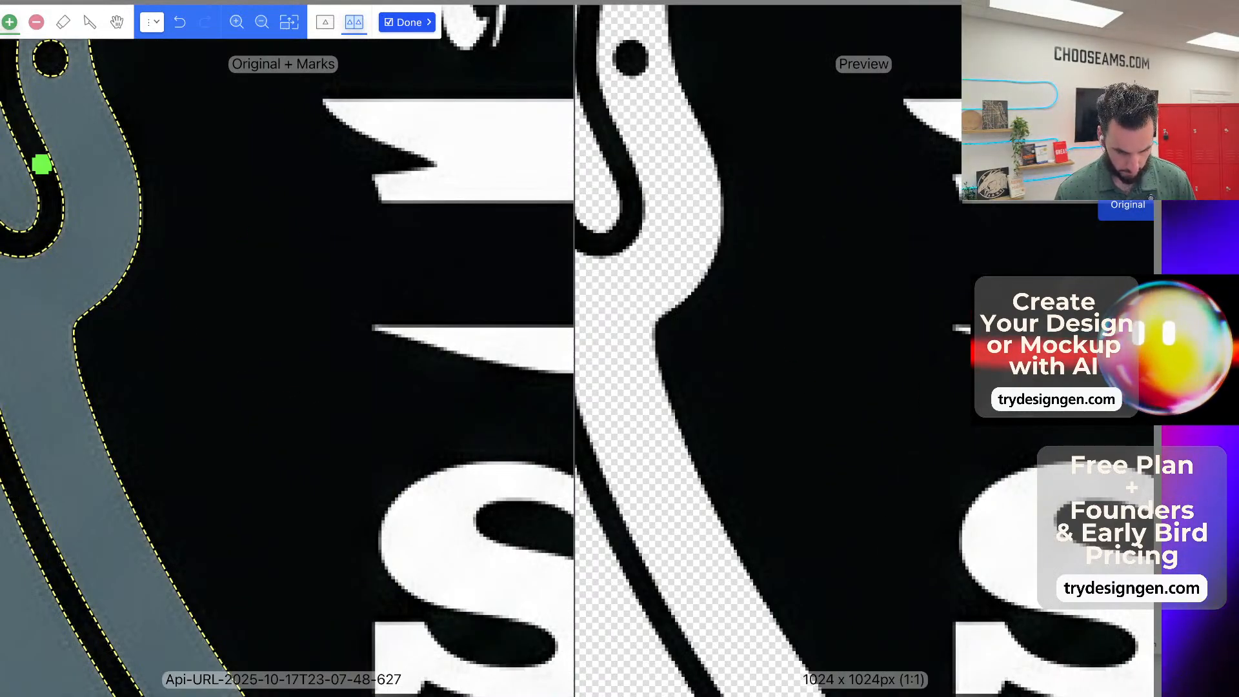
Try to remove the black shield background between the left hook and the SINGER lettering, and undo the removal mark.
click(36, 22)
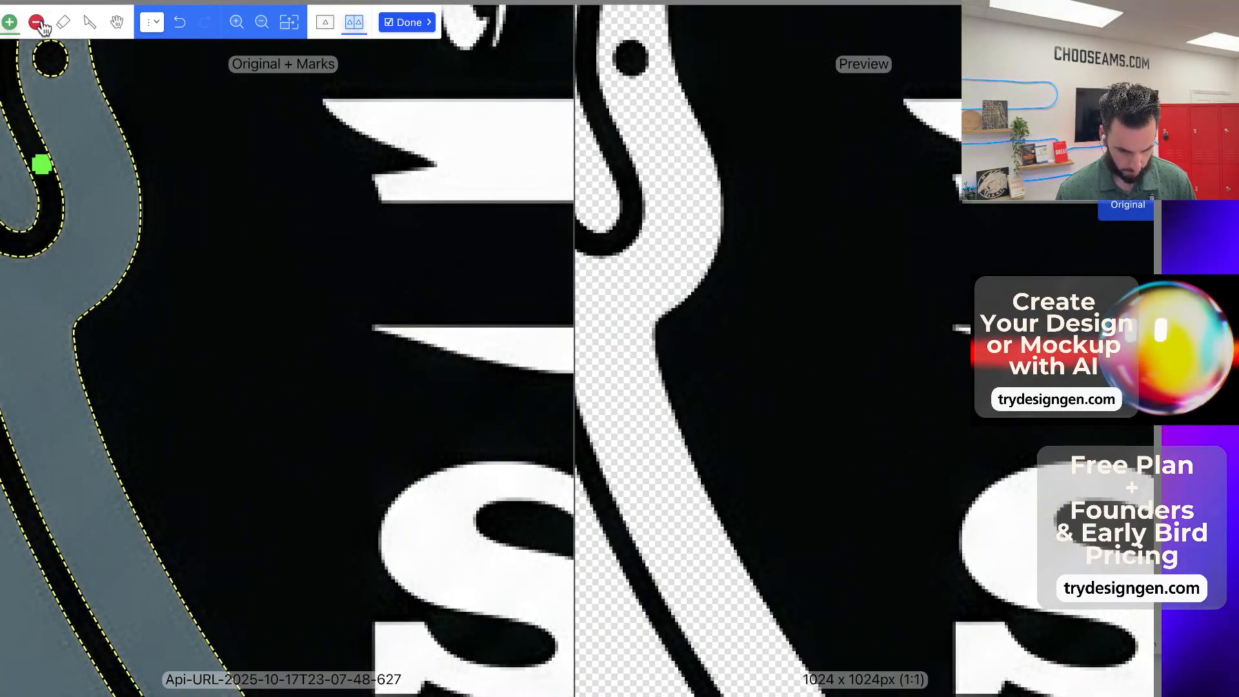
click(259, 275)
drag(258, 302, 245, 373)
scroll(246, 306, down, 10)
scroll(260, 313, up, 2)
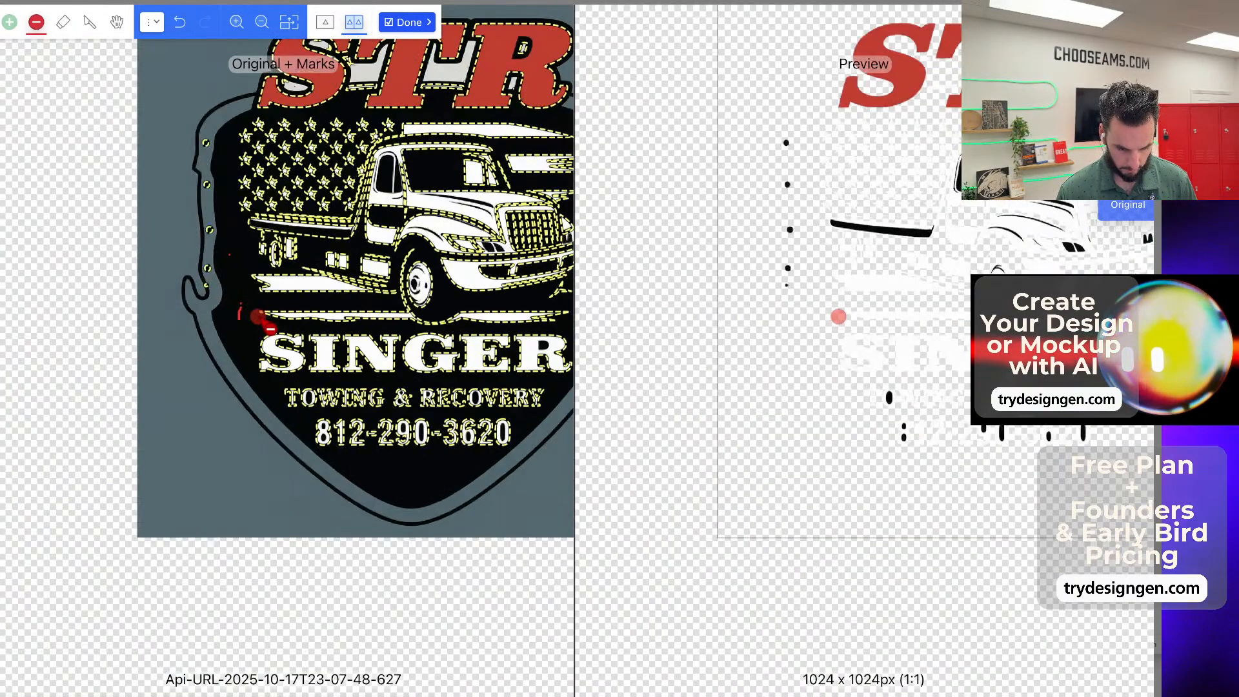
click(180, 26)
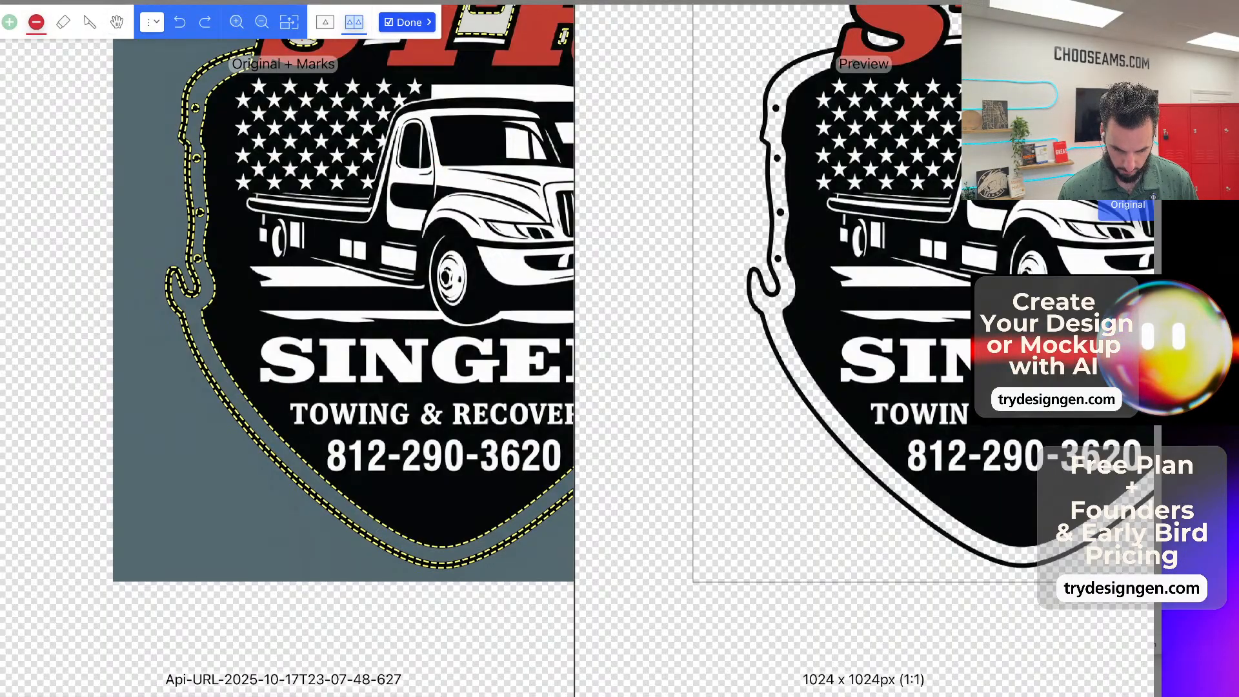
Restart the cutout from scratch and mark the red S of STR as an area to keep.
key(super+r)
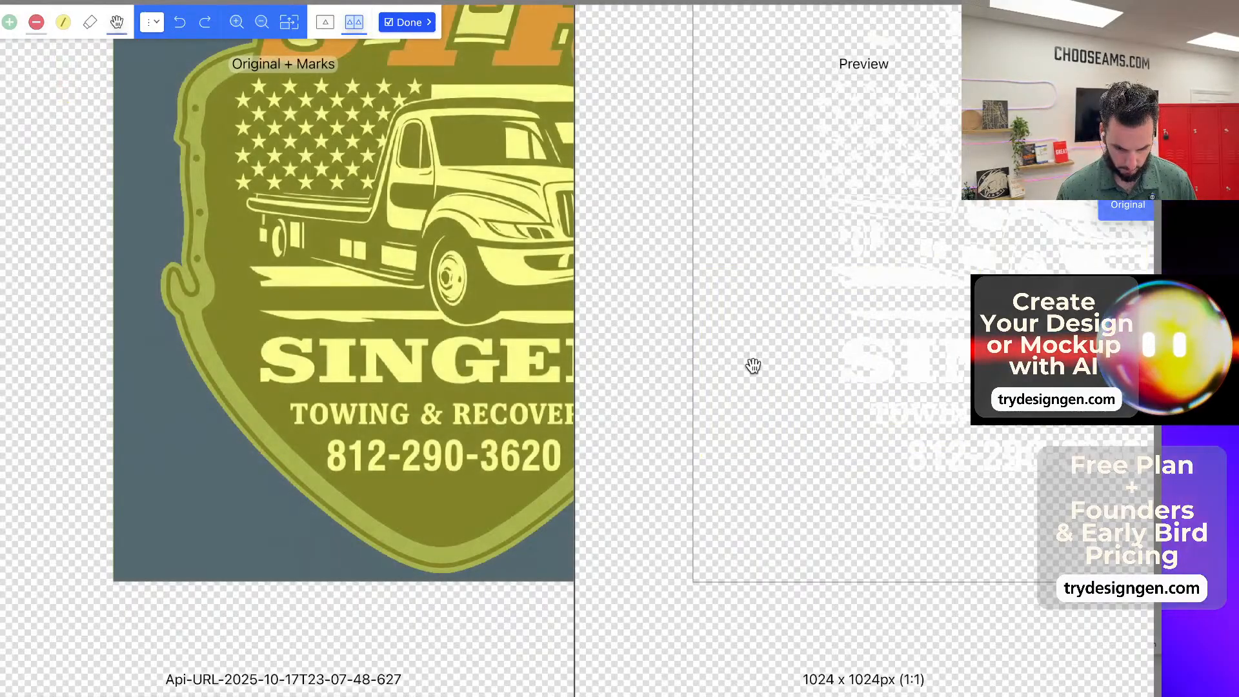
drag(394, 230, 237, 365)
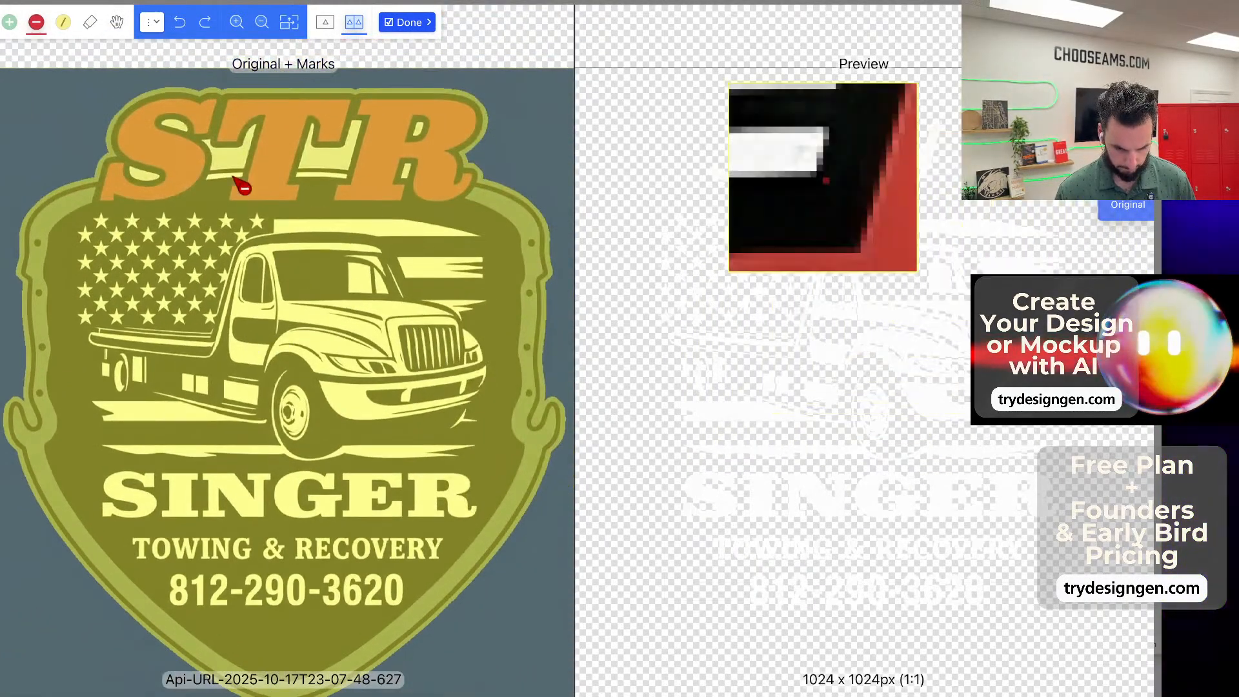
click(10, 22)
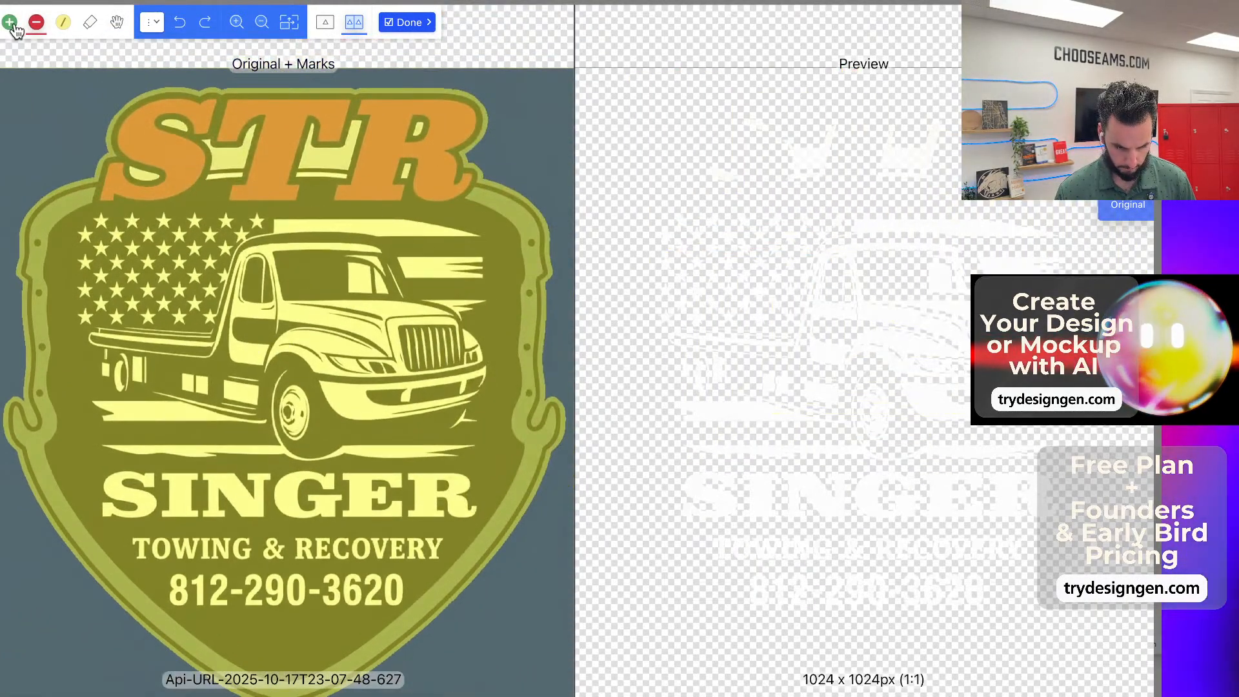
click(175, 149)
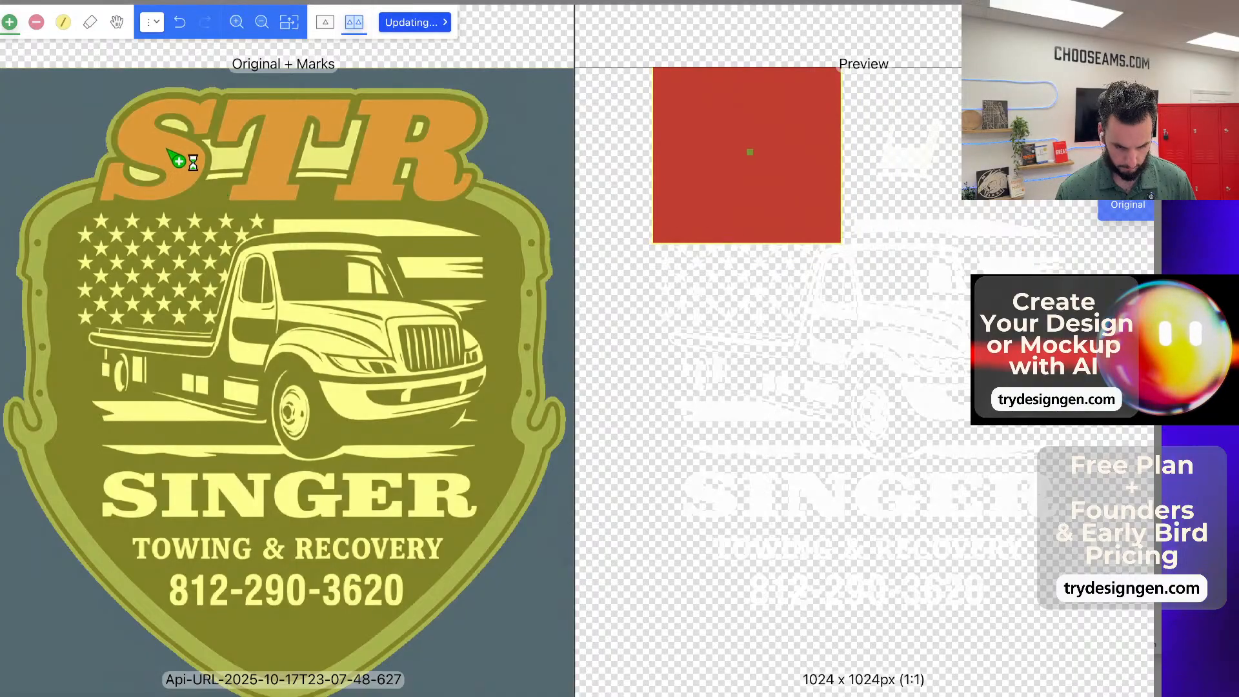
click(164, 157)
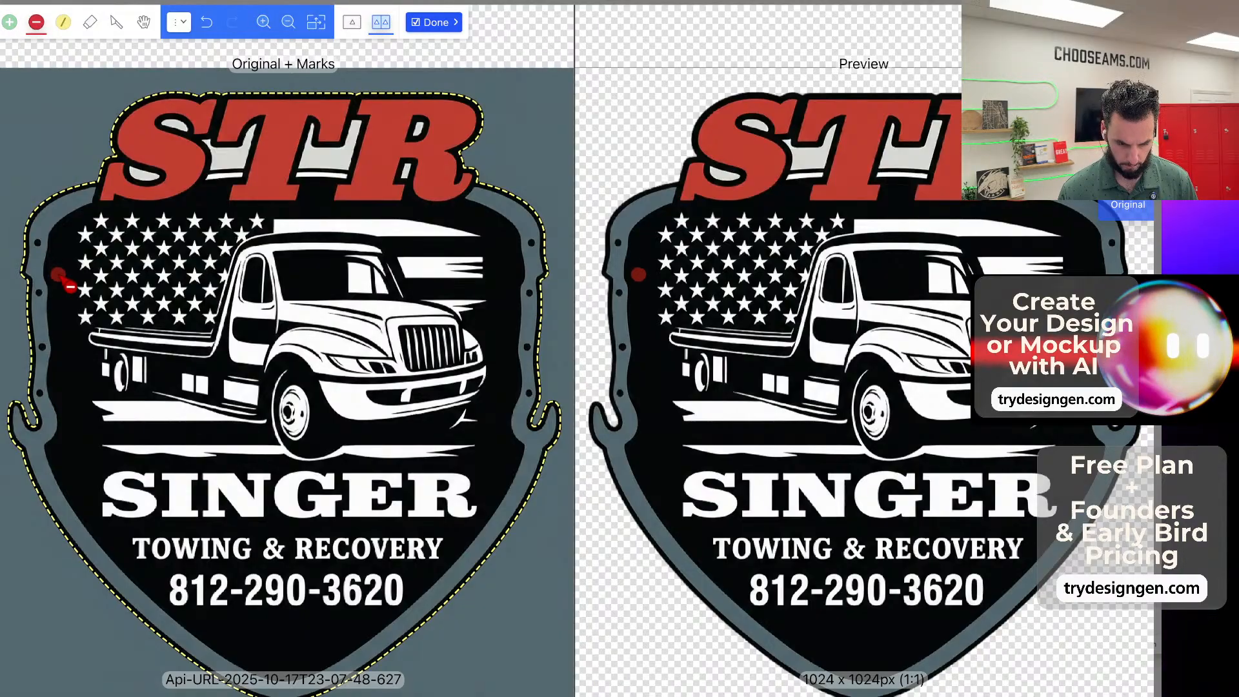
Mark the grey band along the shield's left side, from its upper corner past the left hook, for removal.
click(45, 210)
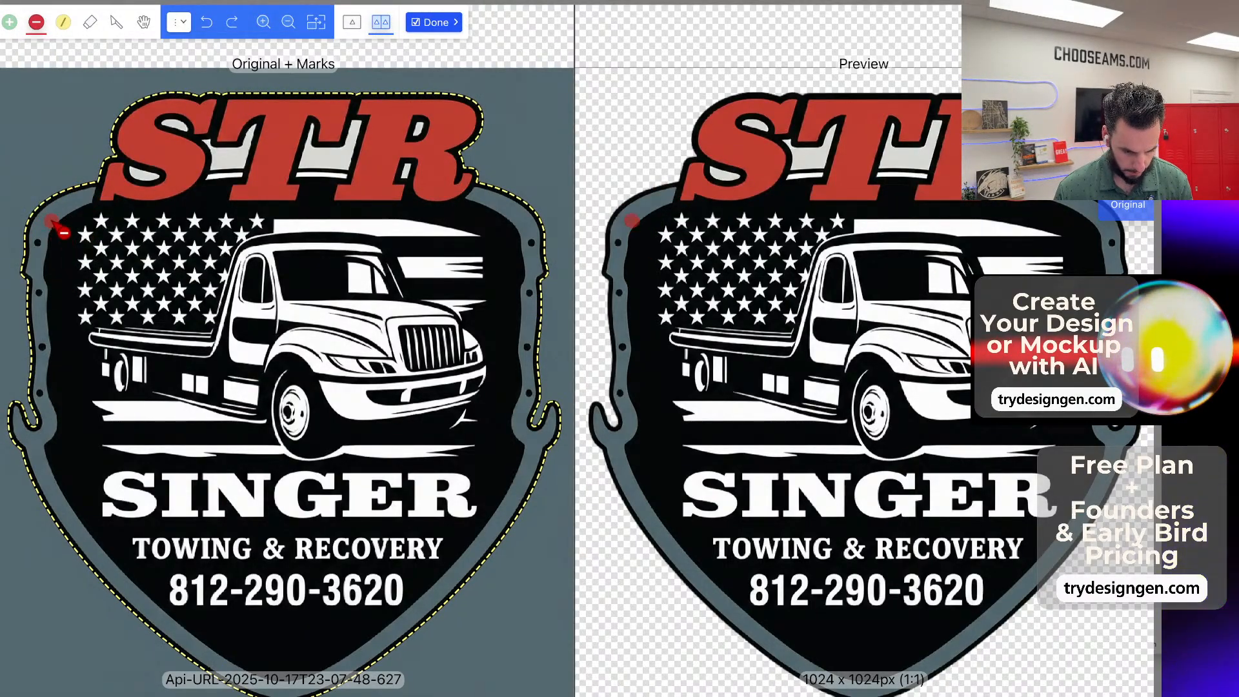
click(49, 211)
scroll(72, 243, up, 3)
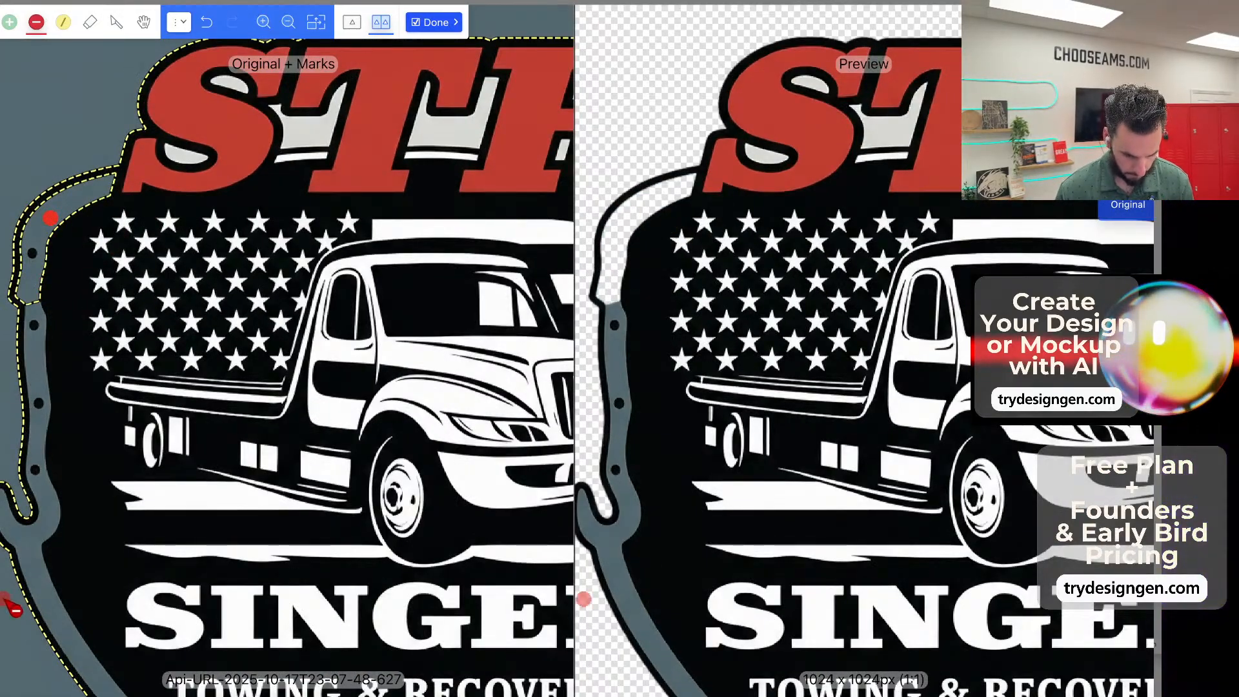
click(18, 537)
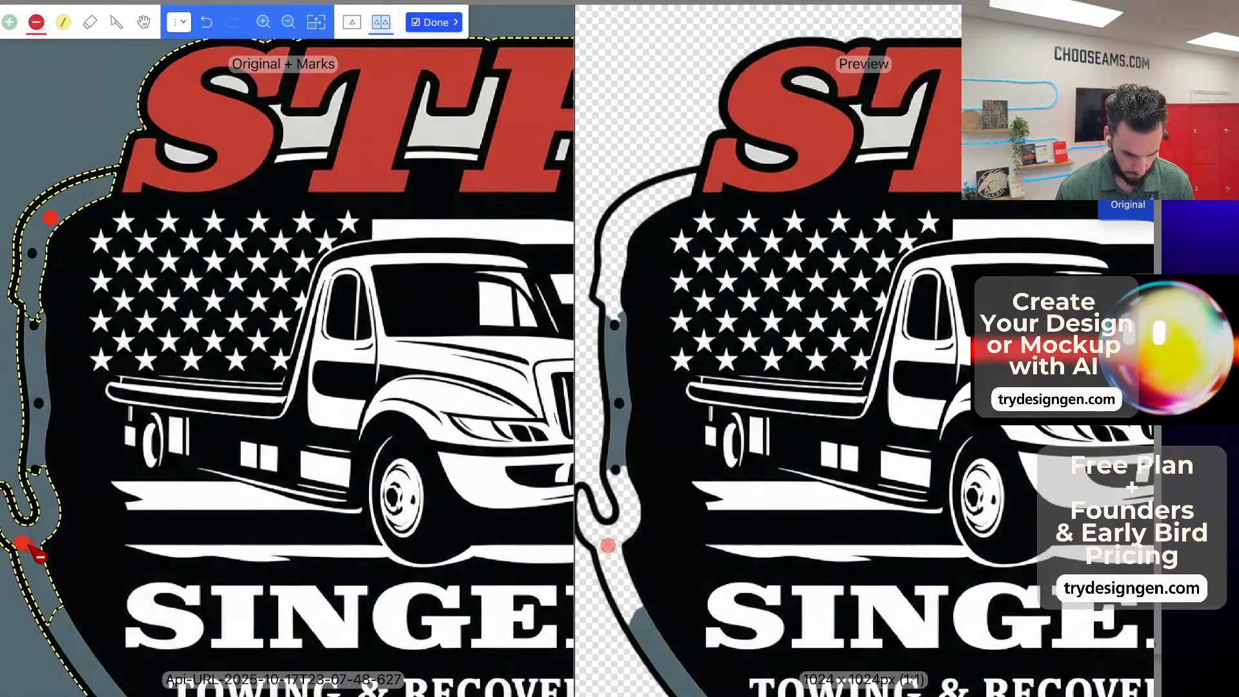
click(34, 365)
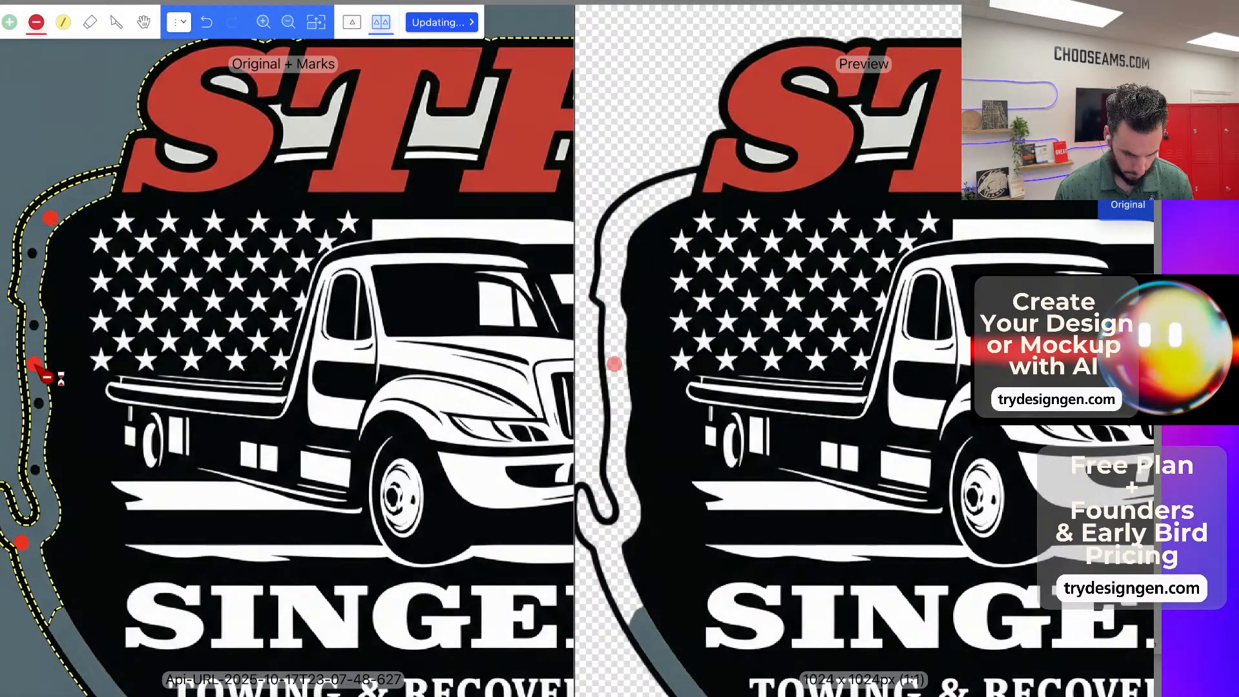
click(73, 644)
Mark the grey band around the shield's lower point for removal, from the lower left edge across the tip.
key(h)
drag(88, 658, 23, 327)
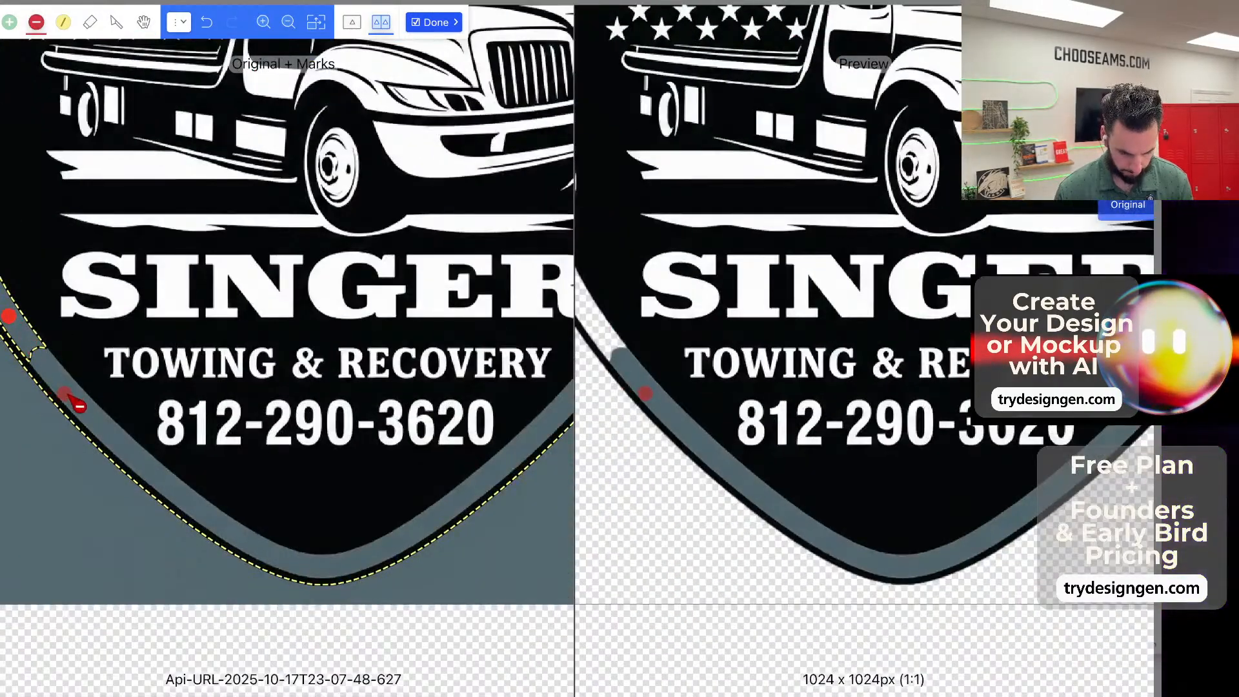
click(76, 396)
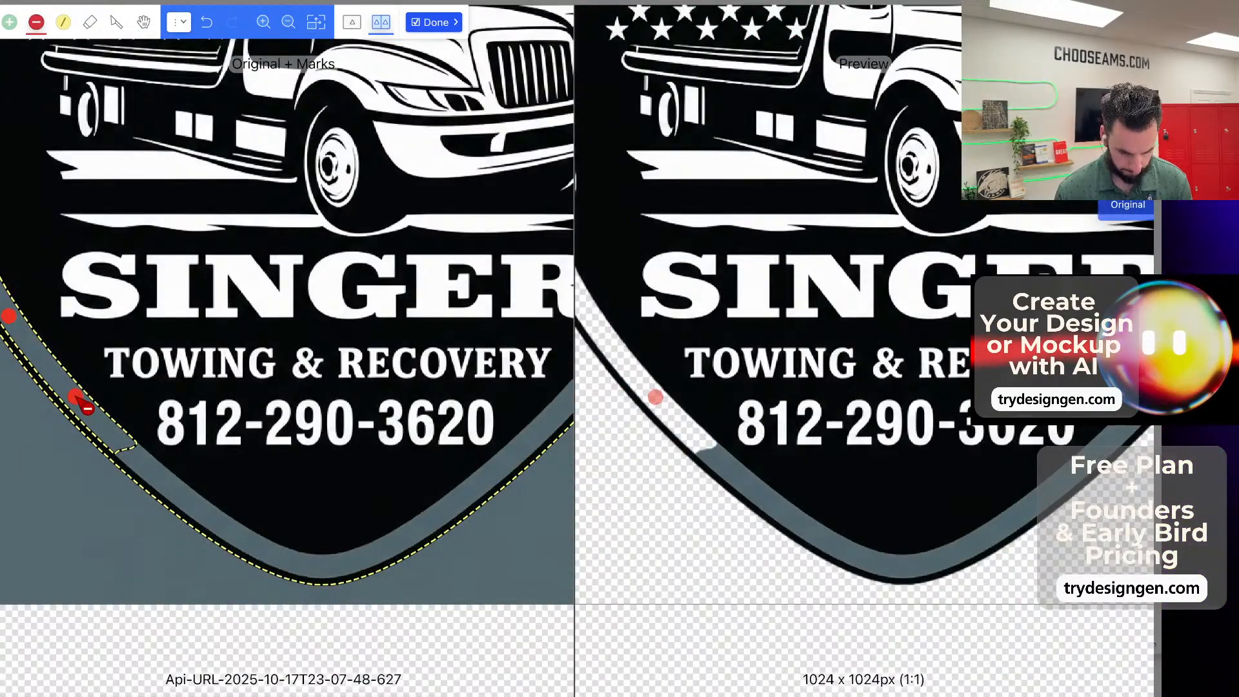
click(227, 530)
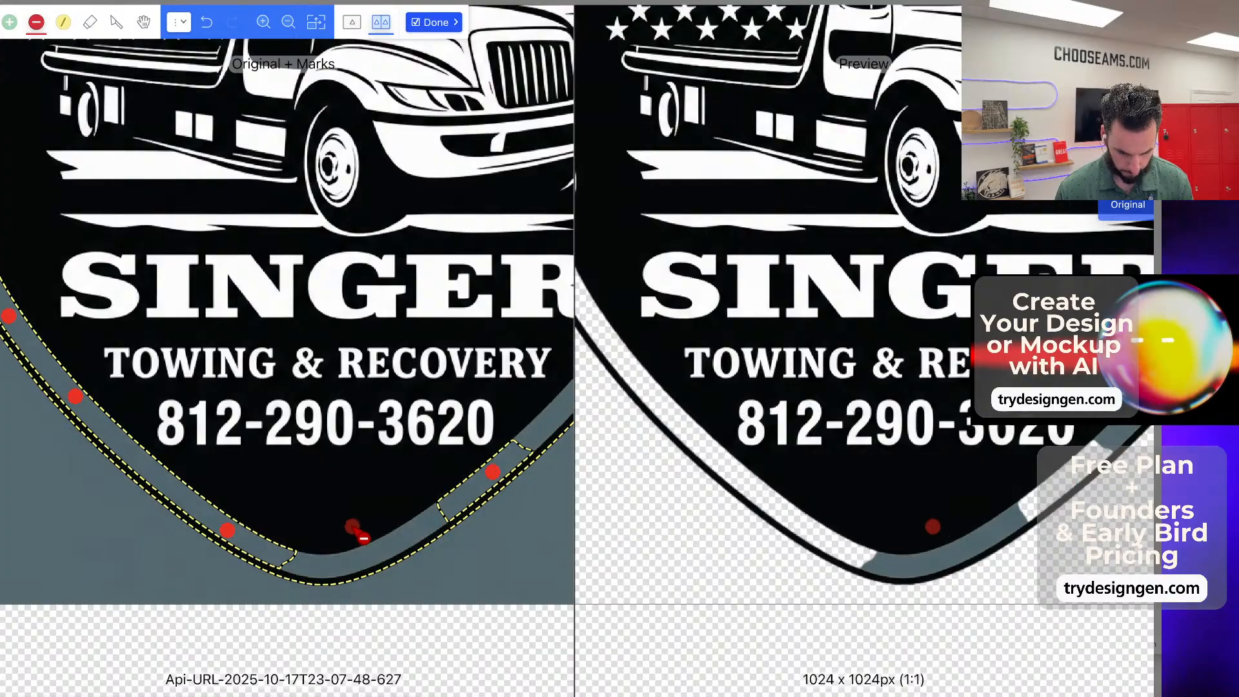
click(353, 558)
Mark the grey band up the shield's right side for removal, including the inside of the right hook.
key(space)
drag(469, 496, 68, 659)
click(188, 538)
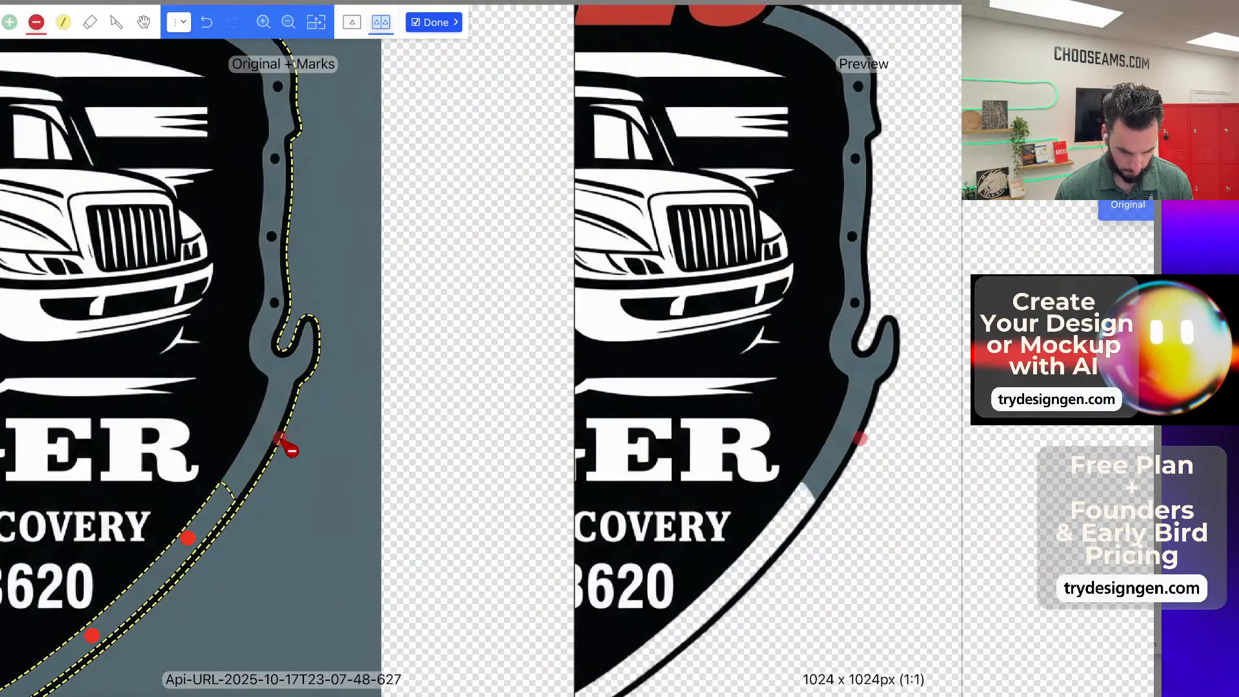
click(279, 368)
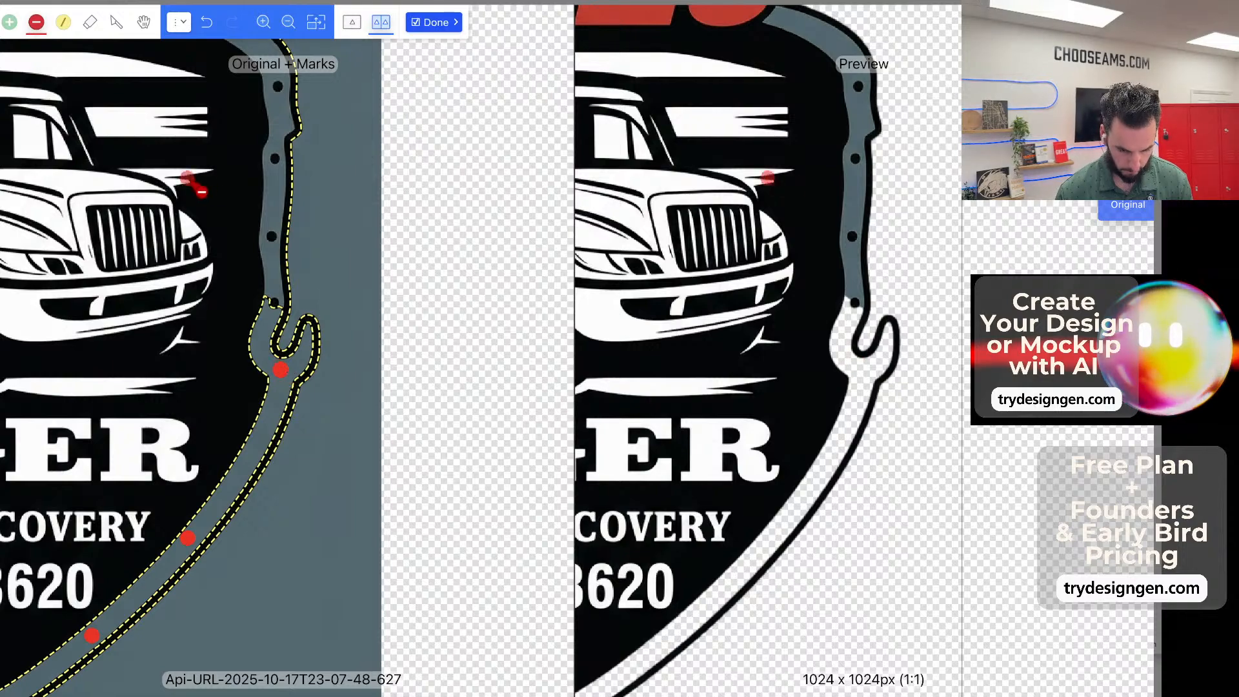
click(261, 178)
scroll(261, 180, up, 3)
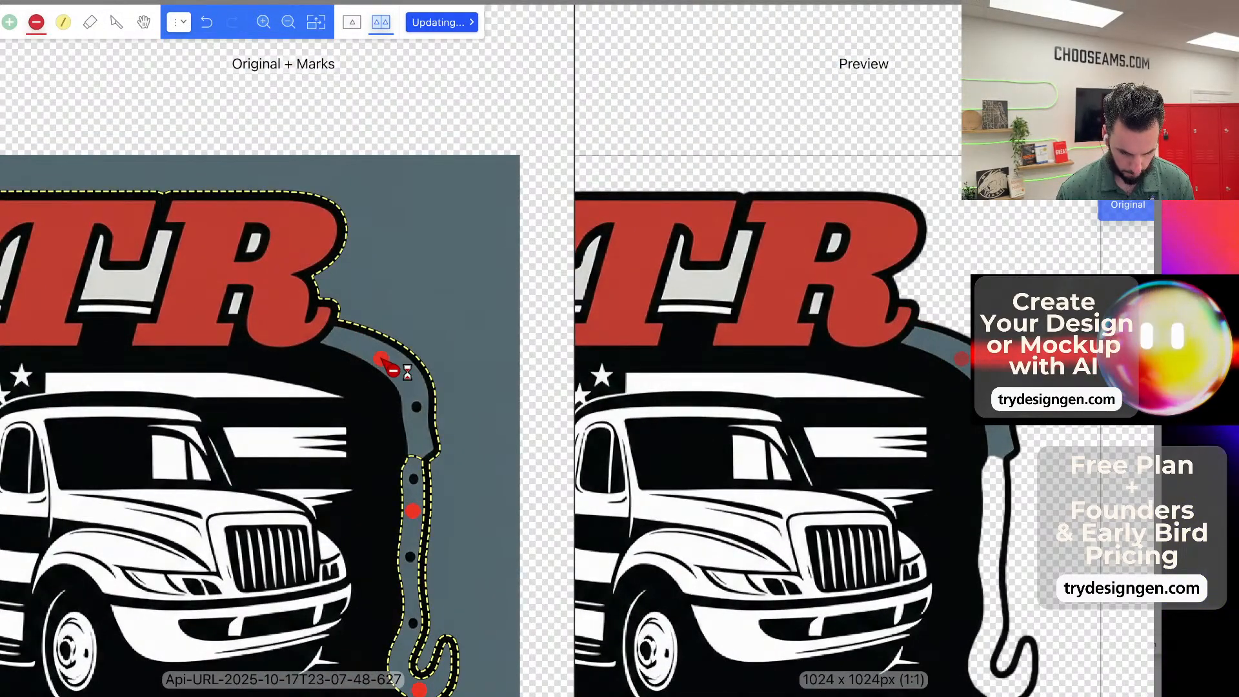
Mark the light grey gaps between and inside the S, T and R letters for removal.
click(131, 282)
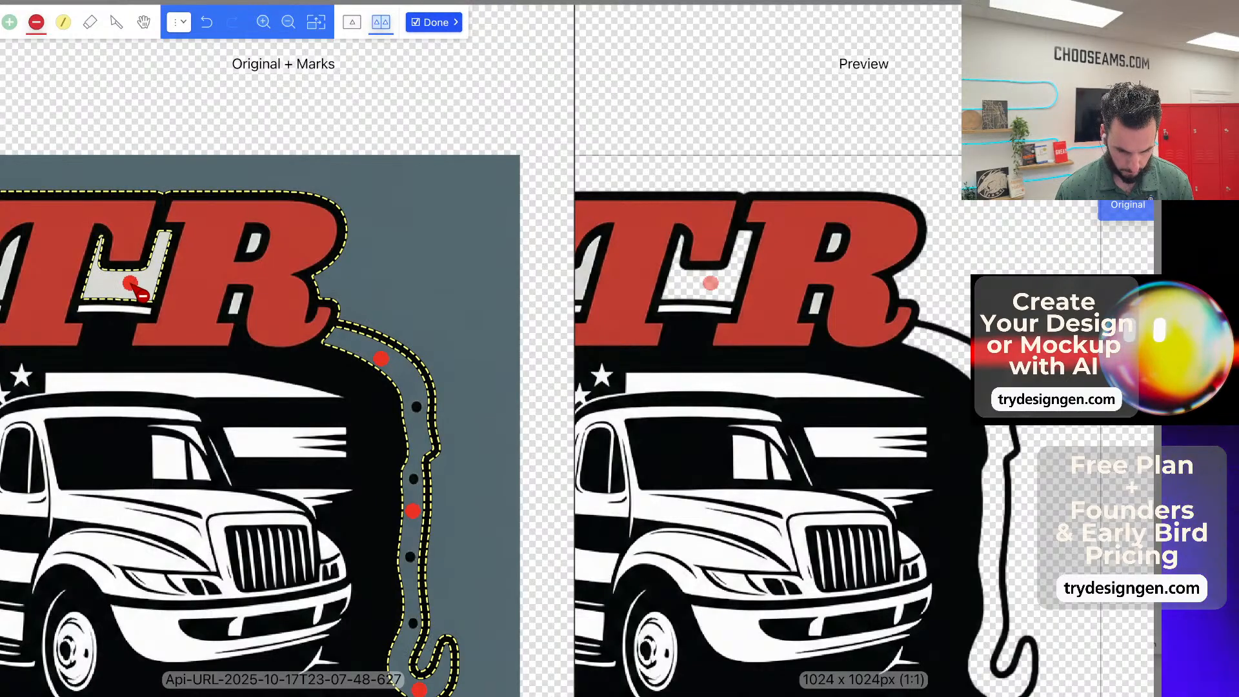
scroll(205, 310, up, 3)
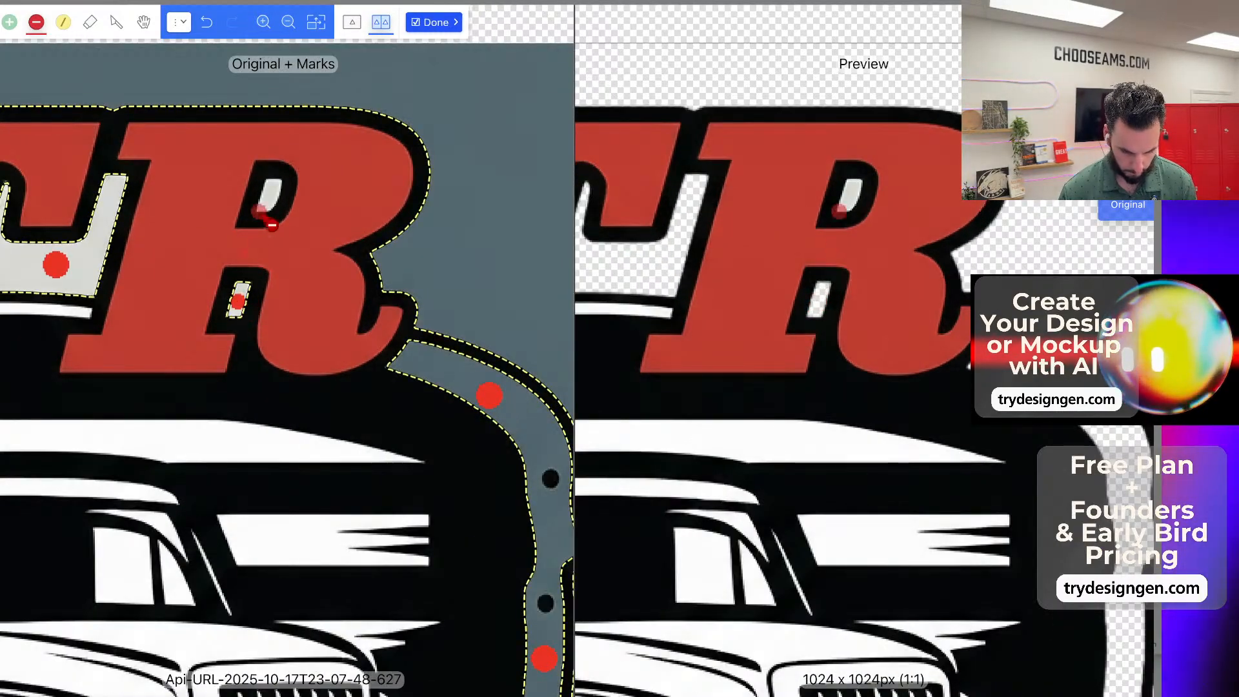
click(266, 196)
drag(74, 294, 482, 367)
click(217, 346)
click(15, 387)
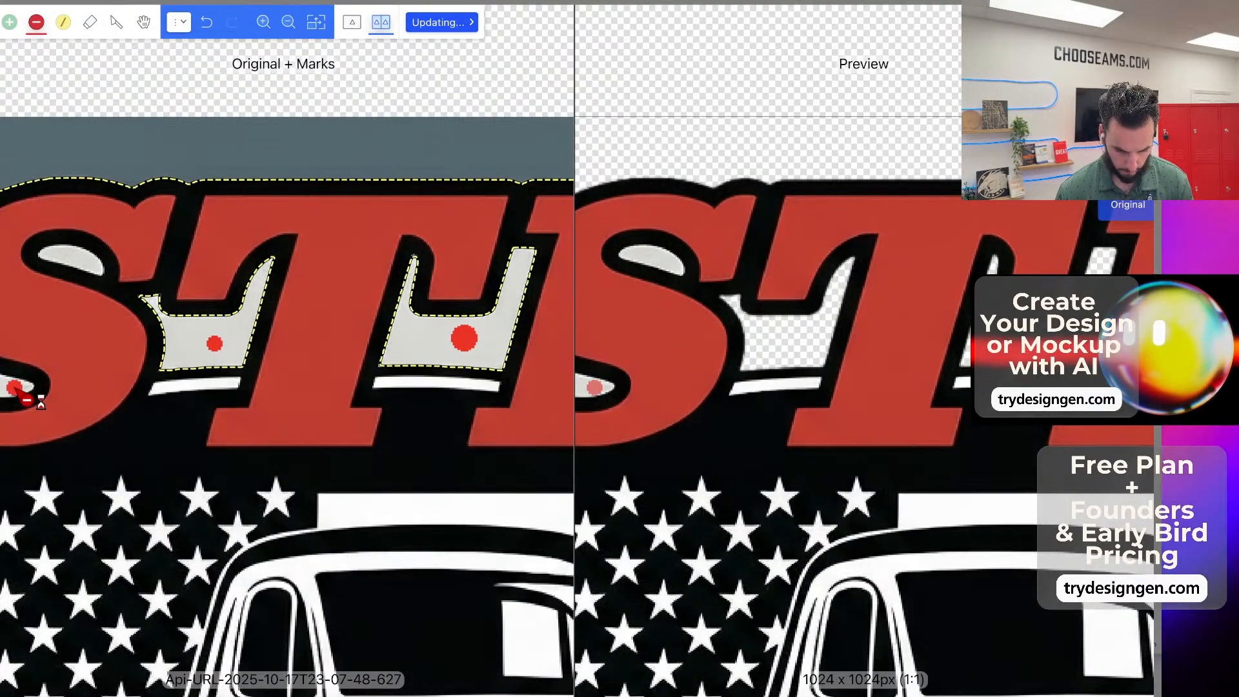
click(74, 261)
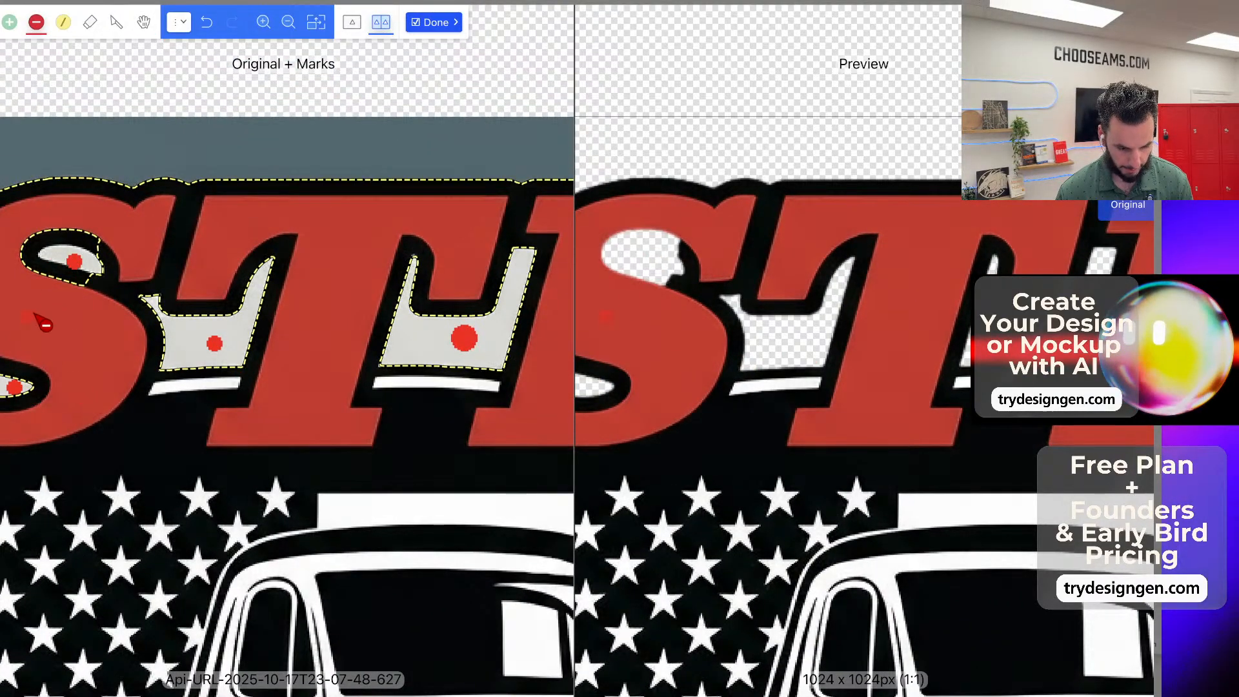
click(73, 258)
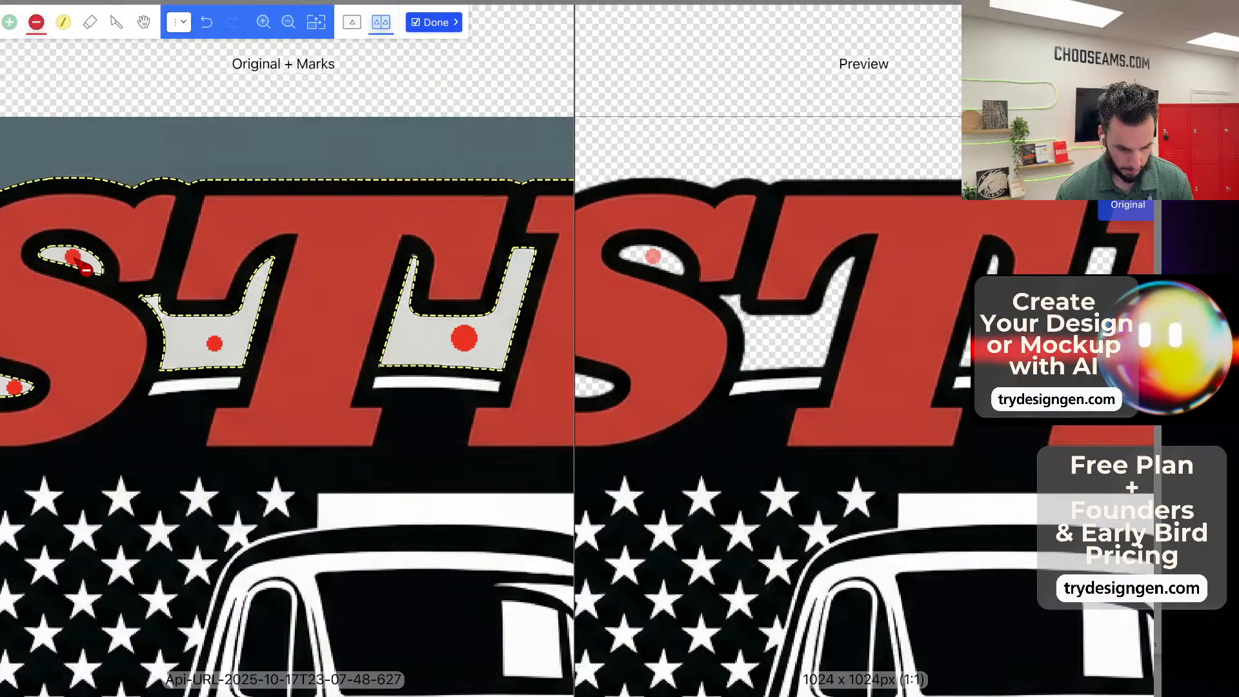
Try to remove the black shield background beside the left hook with a single mark, and undo it.
scroll(268, 419, down, 6)
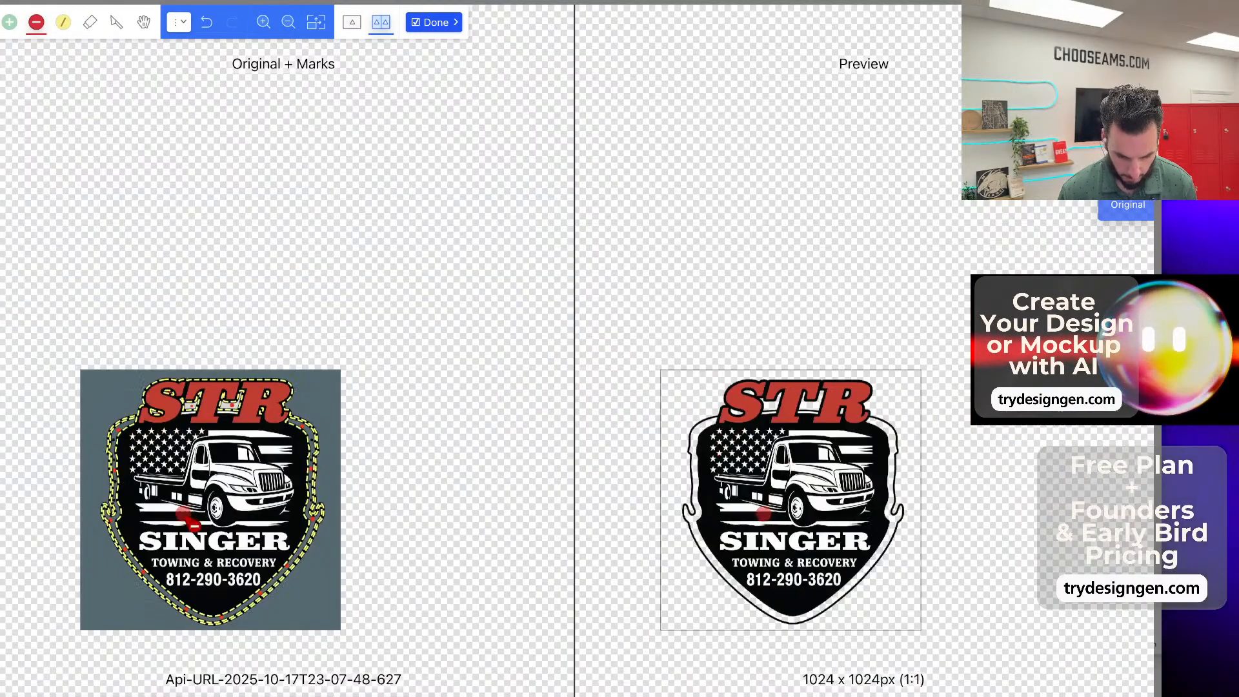
scroll(187, 520, up, 2)
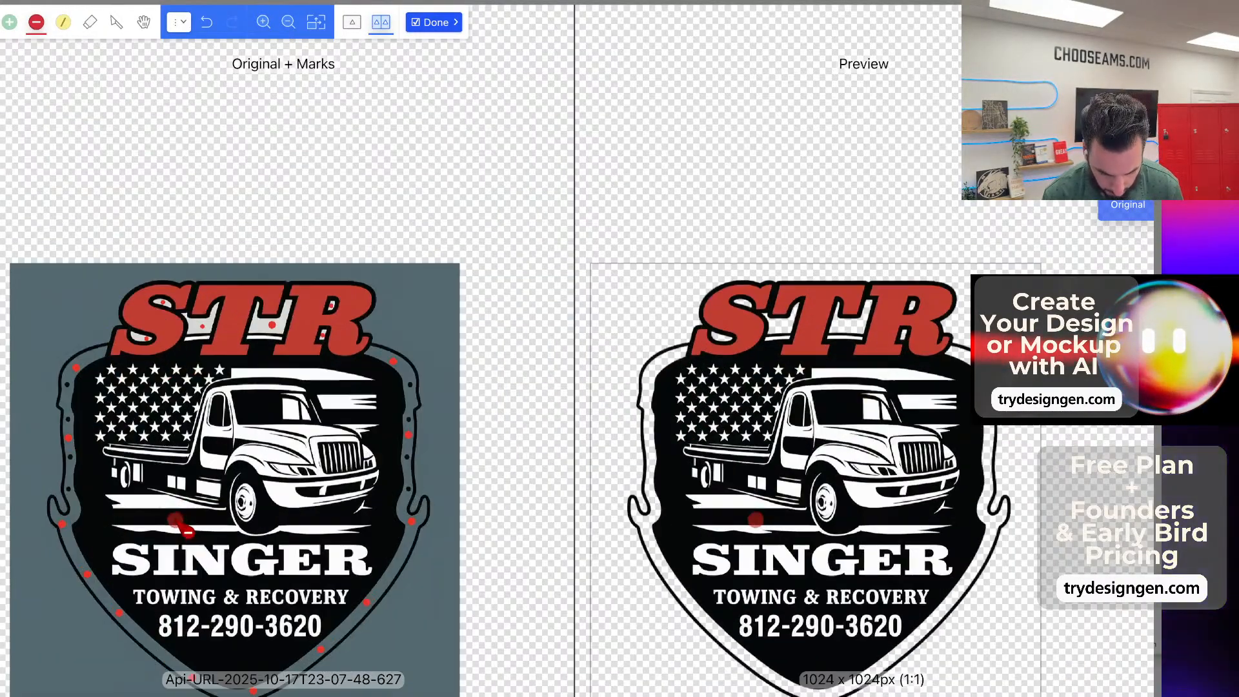
click(98, 537)
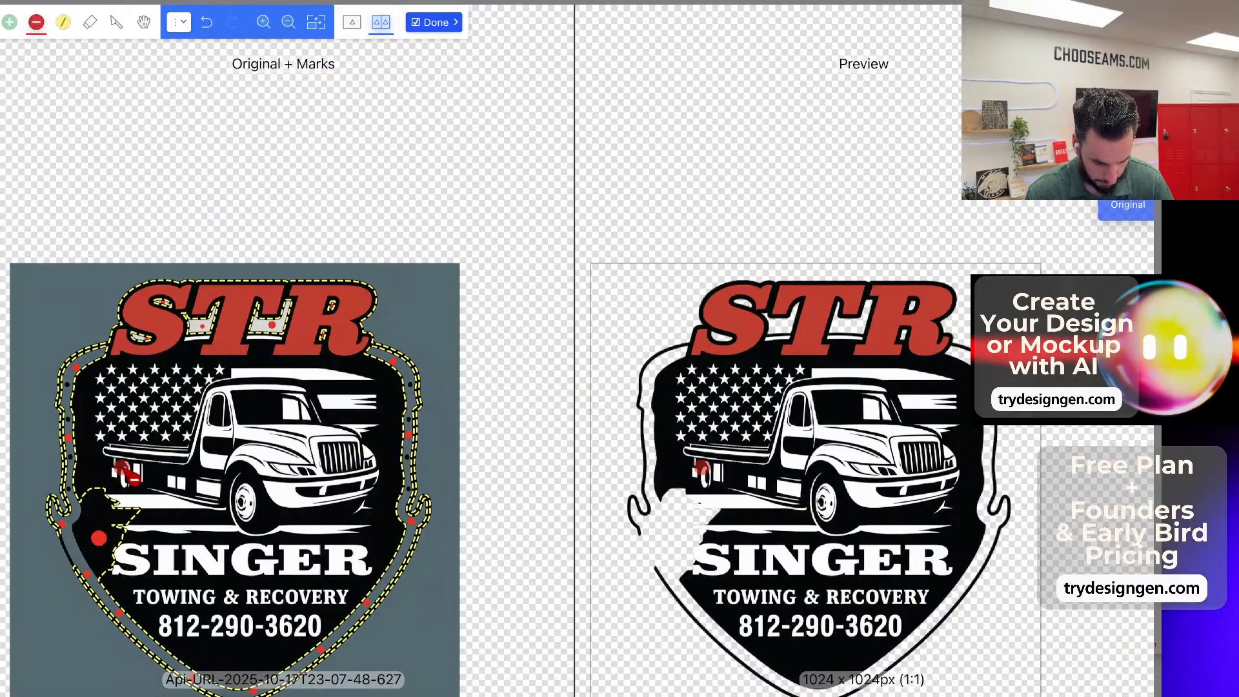
key(ctrl+z)
scroll(77, 545, up, 5)
click(173, 521)
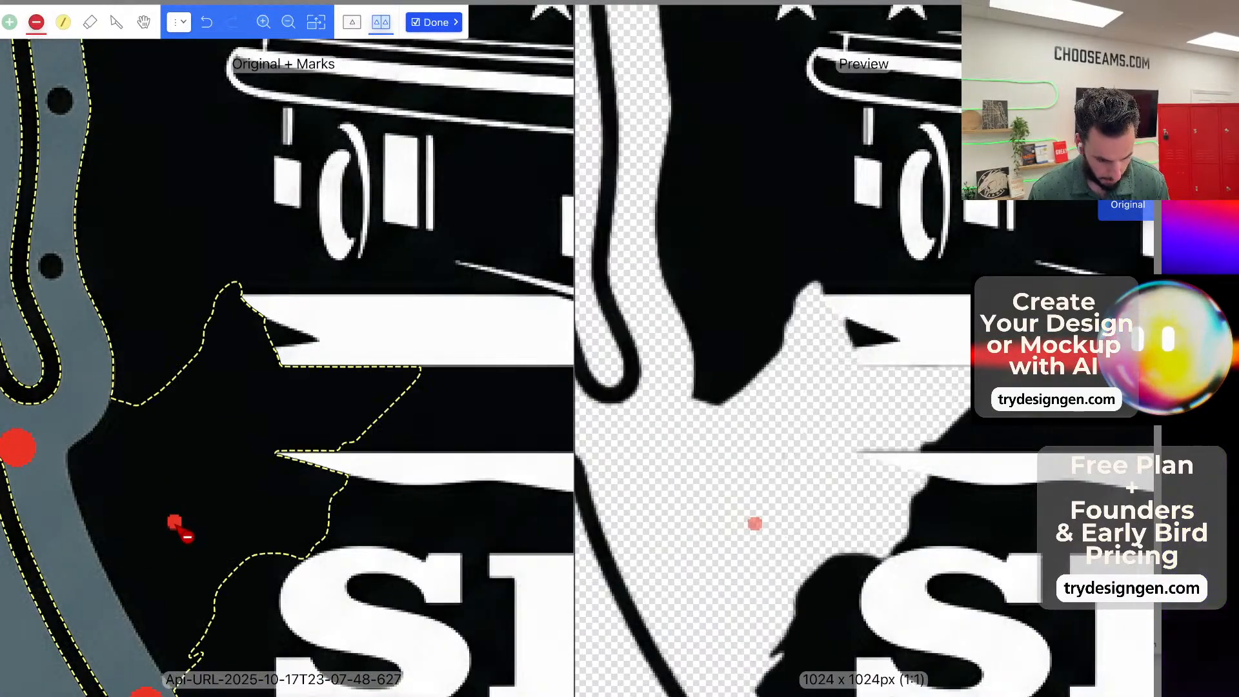
key(ctrl+z)
Try to remove the black area beside the S of SINGER with two finer marks, and undo both.
click(178, 514)
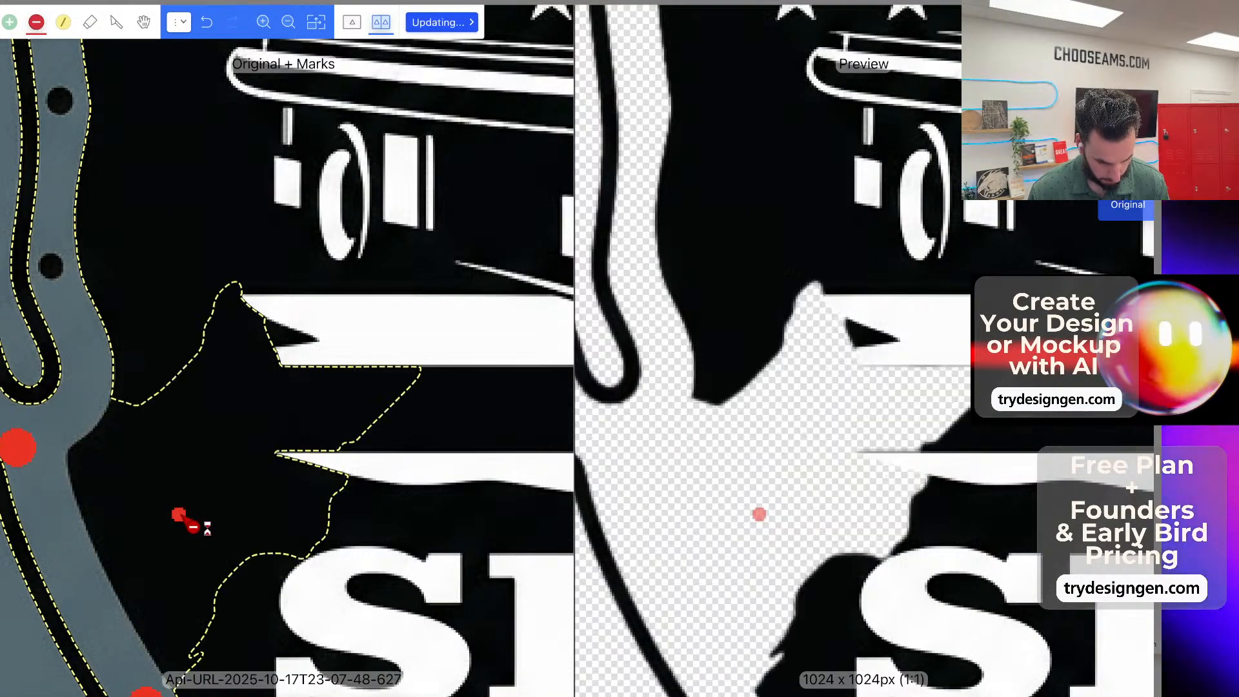
click(245, 631)
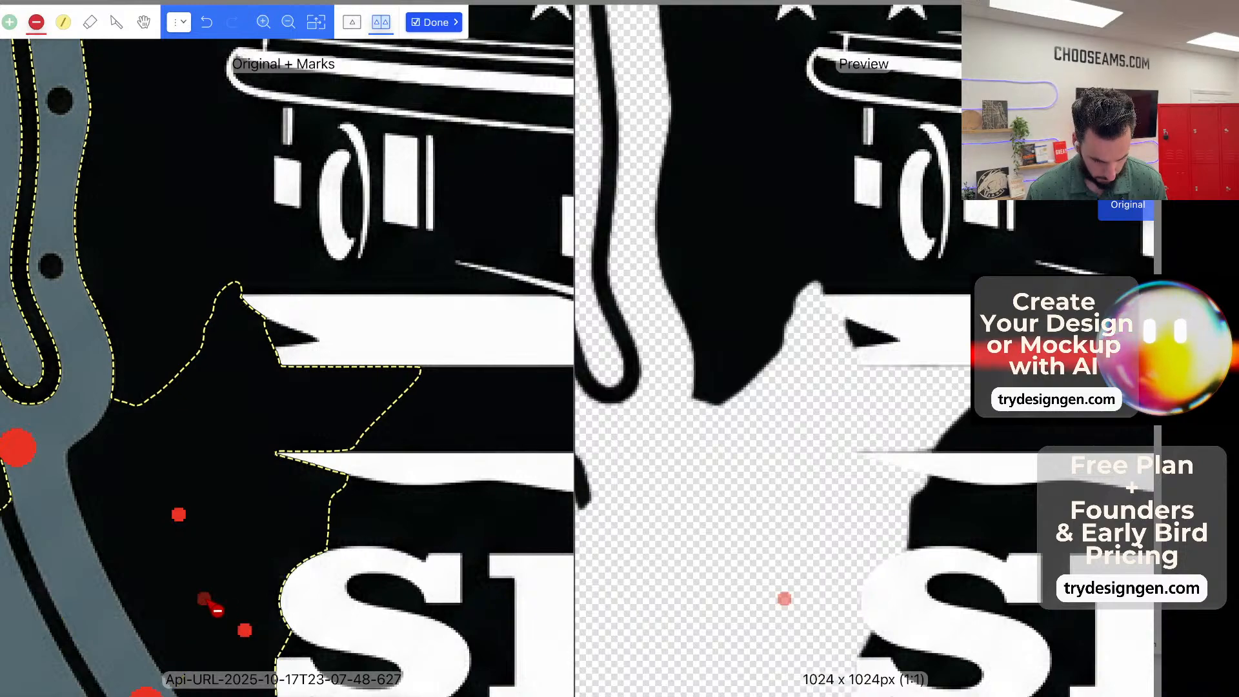
scroll(204, 599, down, 2)
scroll(203, 602, up, 10)
key(ctrl+z)
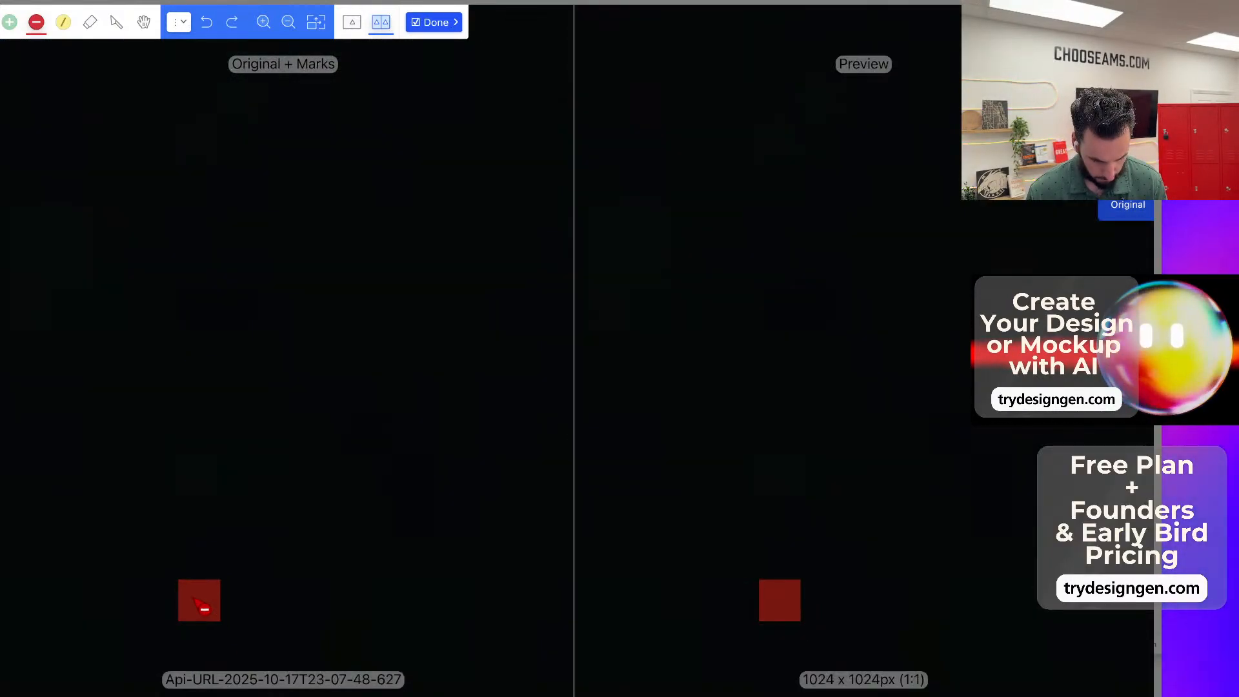
scroll(197, 603, down, 5)
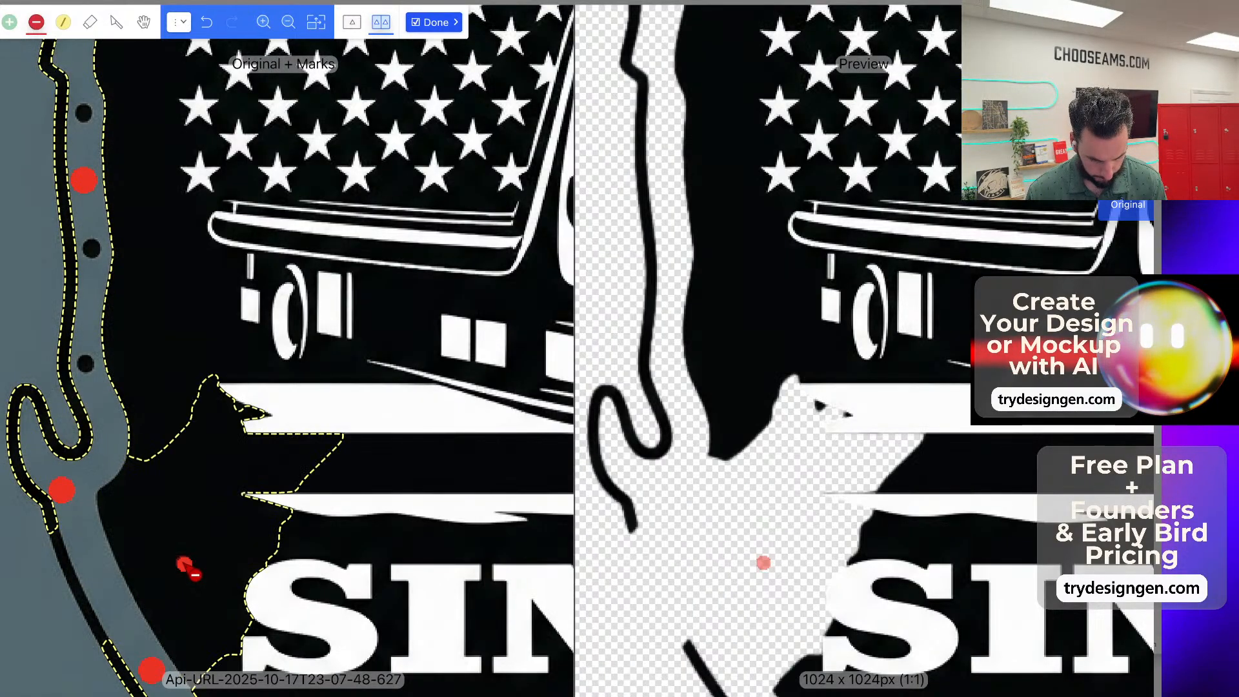
scroll(185, 565, down, 2)
key(ctrl+z)
Examine the cutout's edges, truck artwork and lettering up close and in the full preview.
key(space)
drag(185, 533, 51, 580)
scroll(222, 497, down, 8)
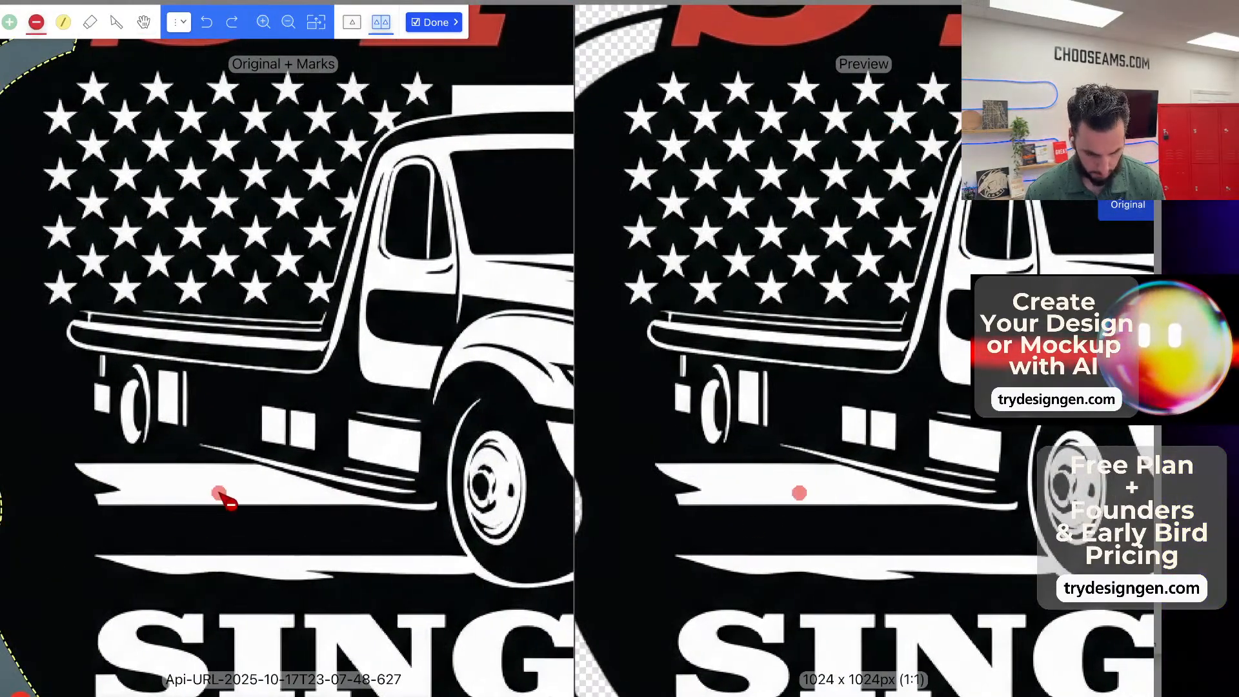
scroll(194, 400, up, 10)
scroll(190, 397, up, 2)
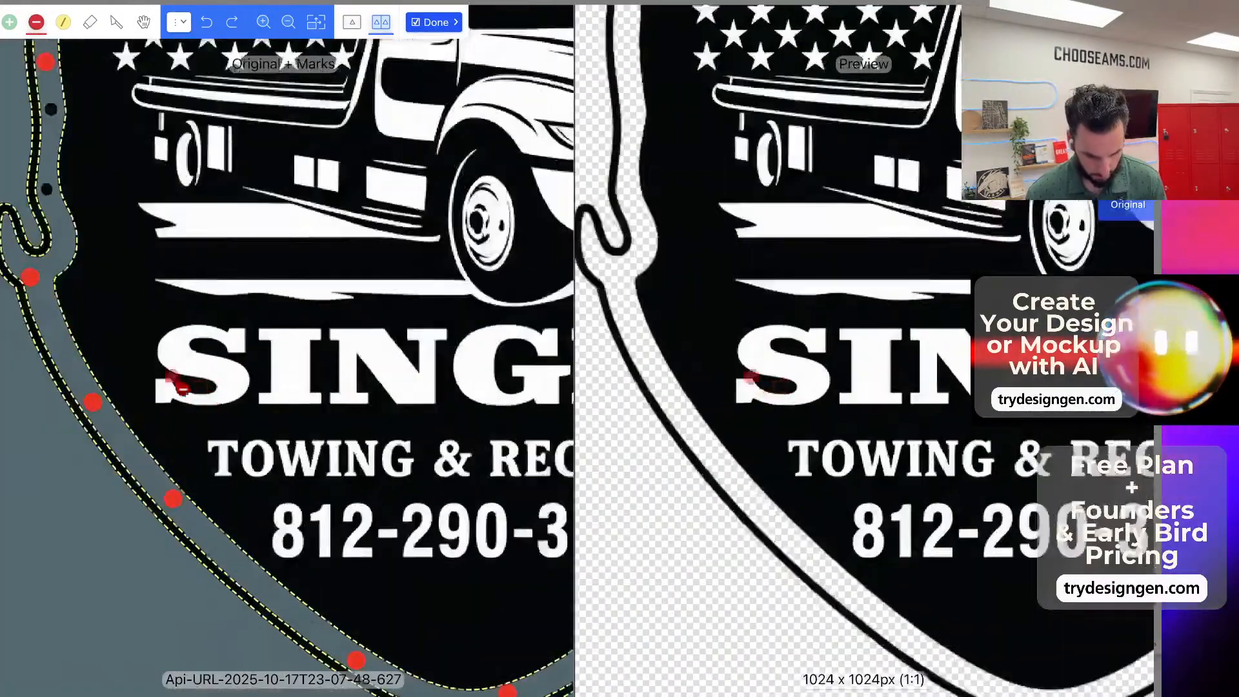
drag(399, 308, 107, 500)
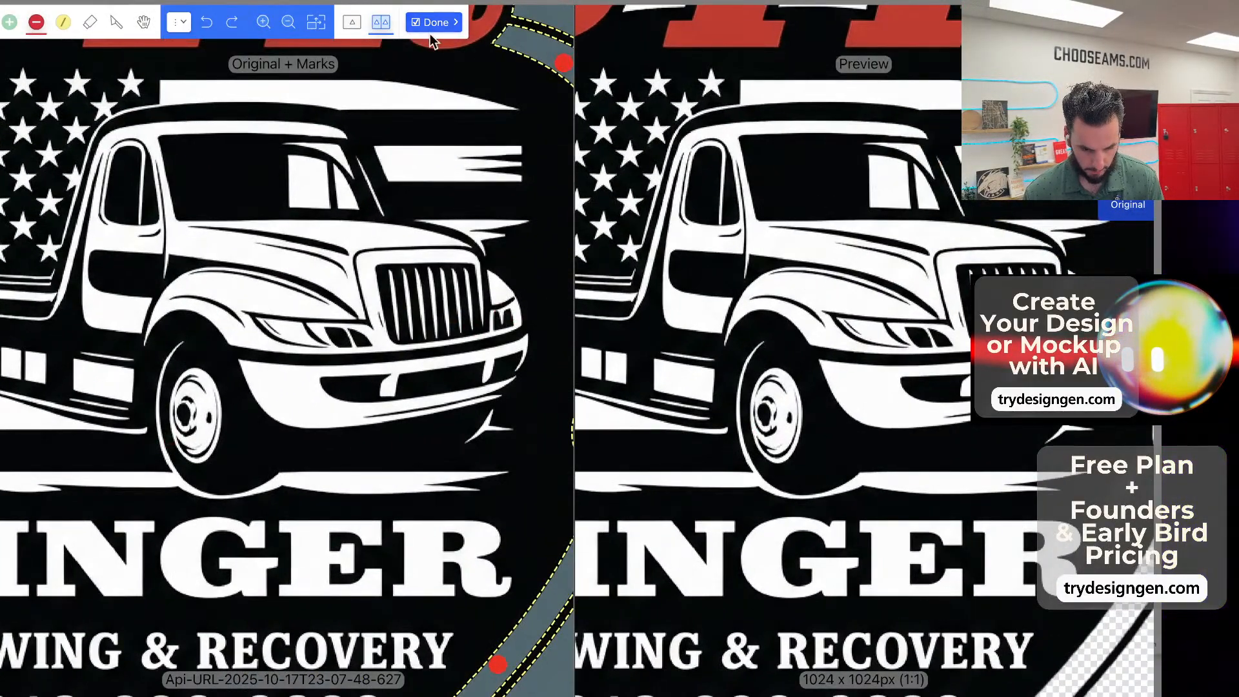
scroll(334, 186, down, 10)
scroll(384, 187, up, 3)
scroll(329, 402, up, 3)
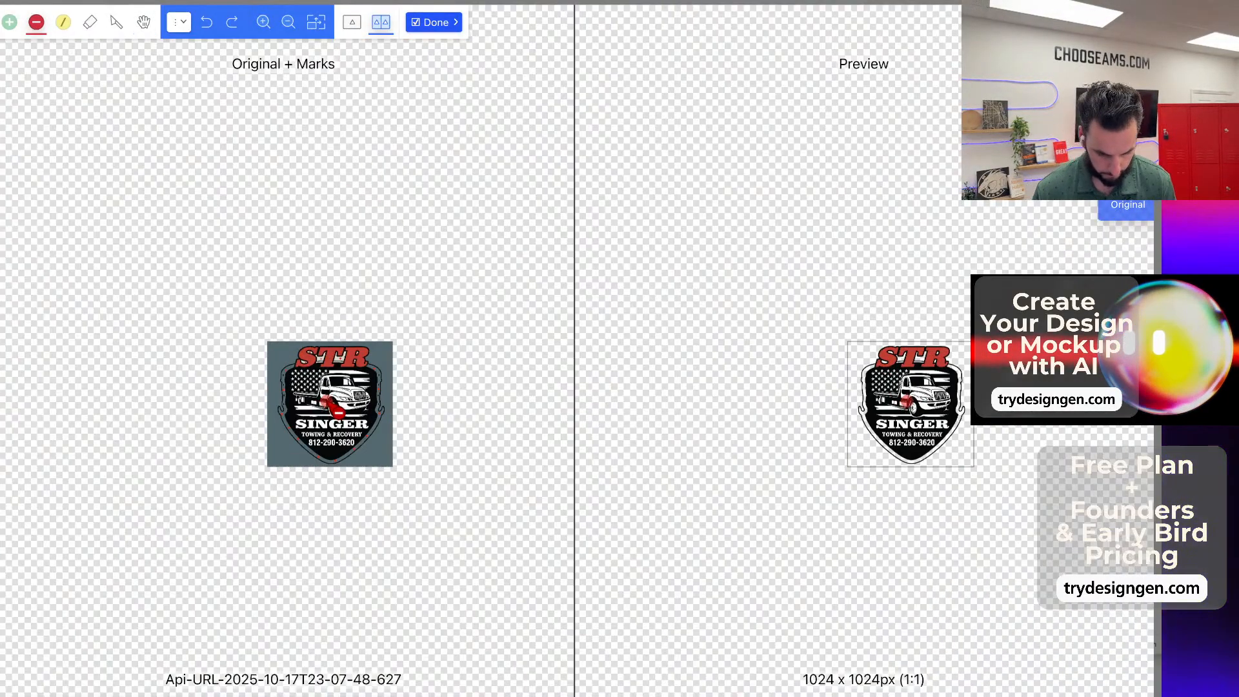
scroll(335, 408, up, 5)
scroll(335, 408, down, 6)
scroll(348, 412, up, 6)
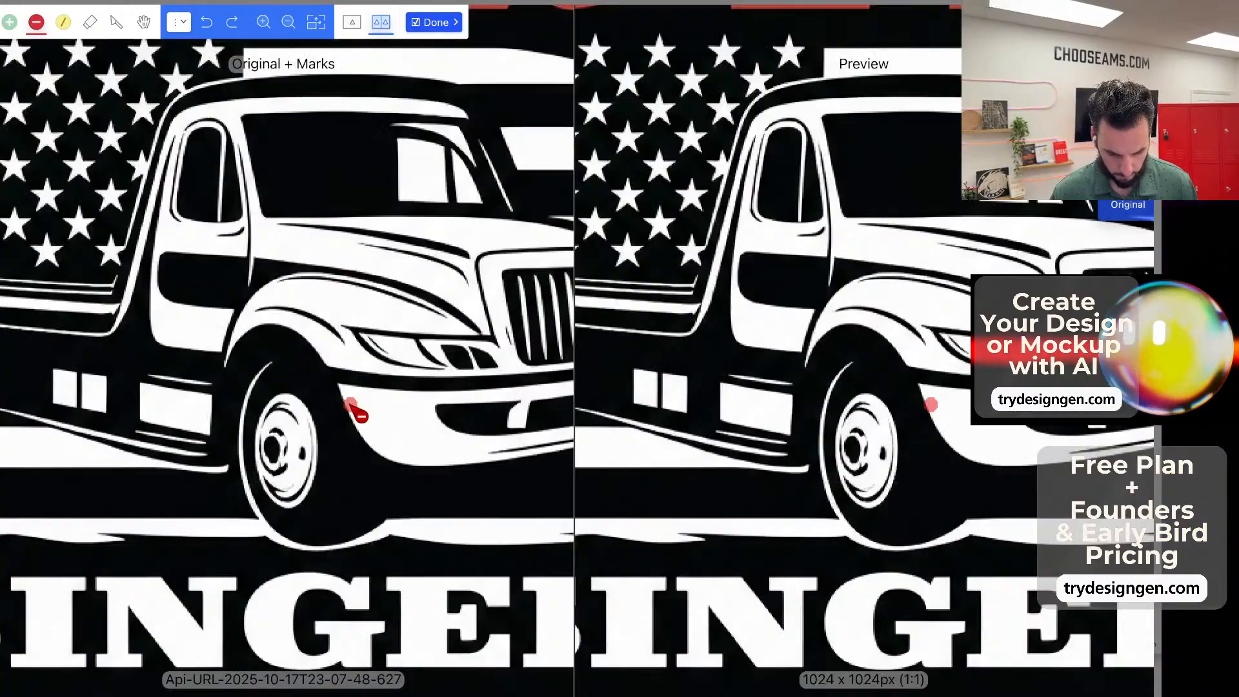
scroll(356, 413, down, 5)
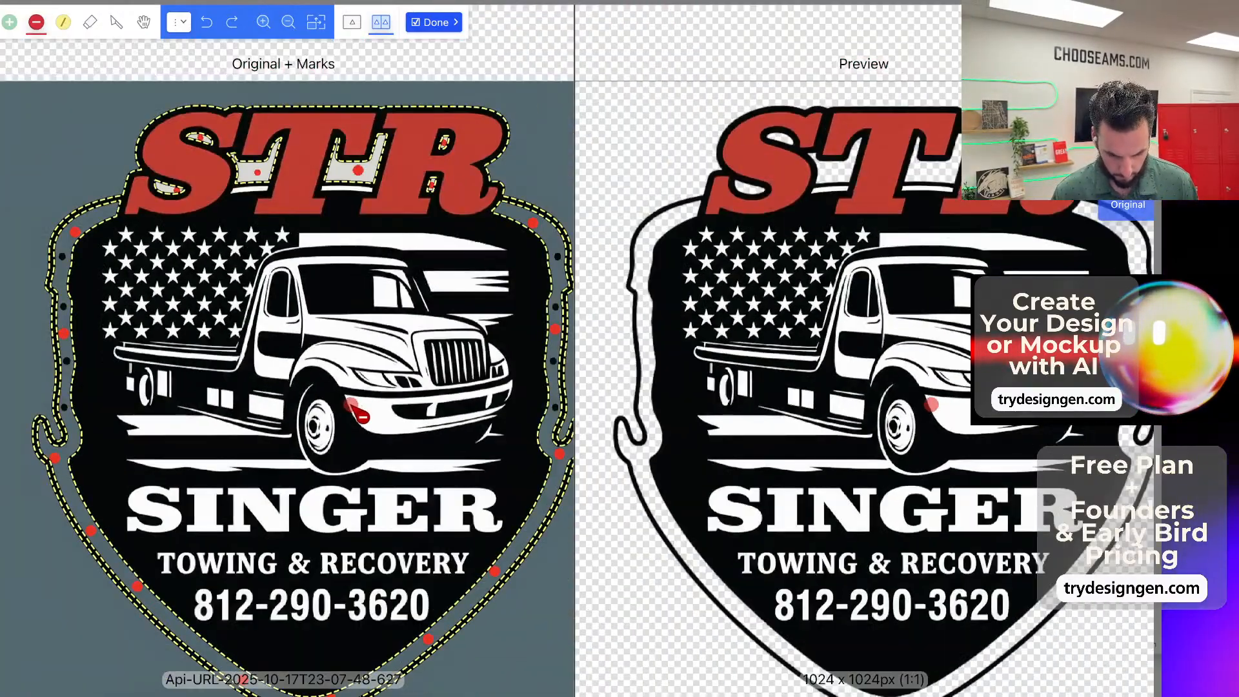
Finish the cutout and replace the original image with its output.
click(417, 26)
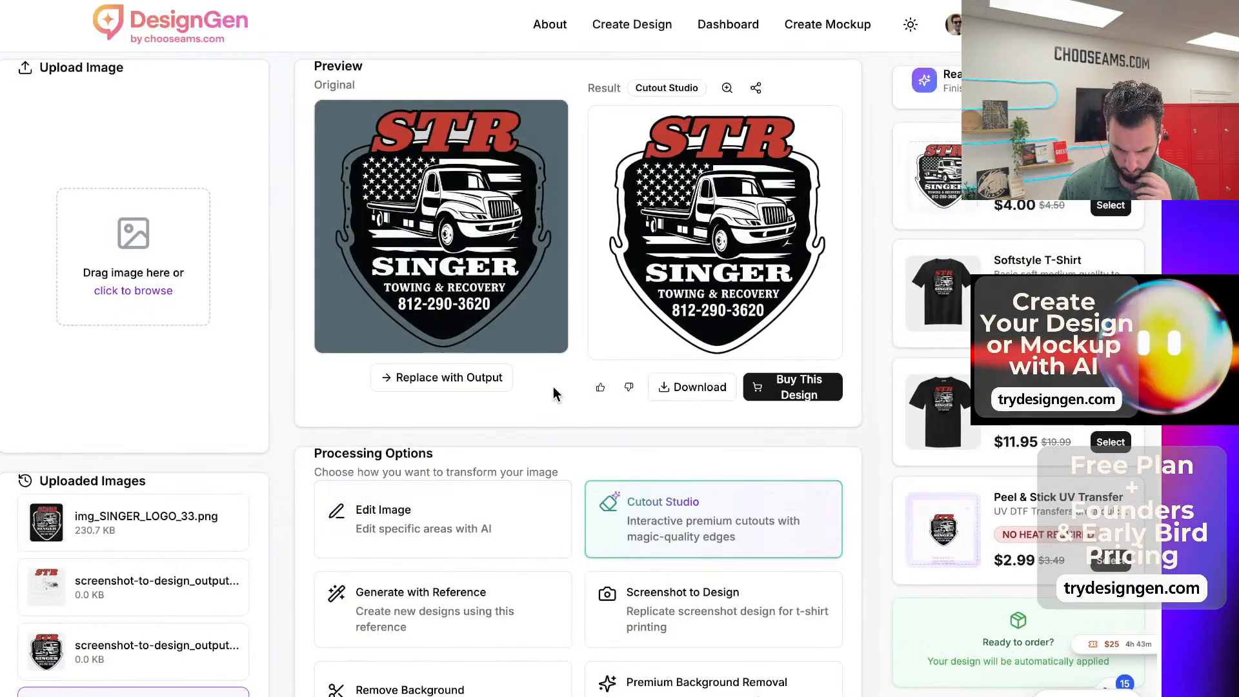
click(449, 382)
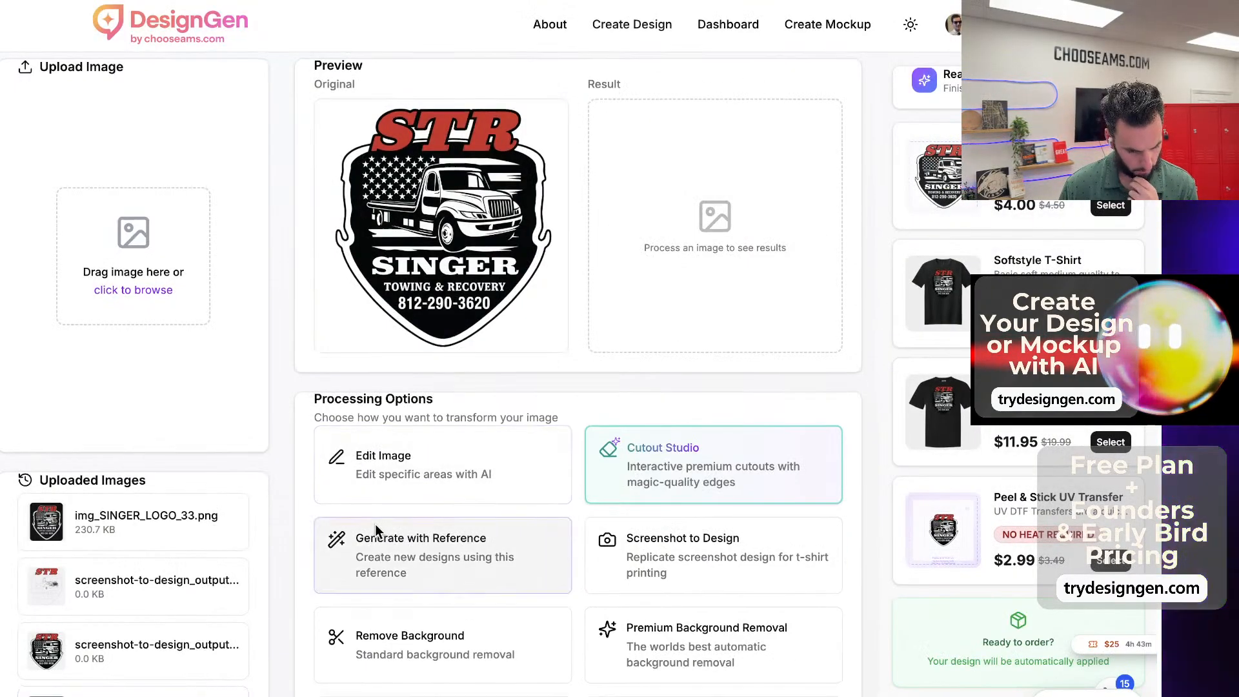
Open the replaced logo image in Cutout Studio for a second cutout.
scroll(376, 529, down, 1)
scroll(387, 542, down, 1)
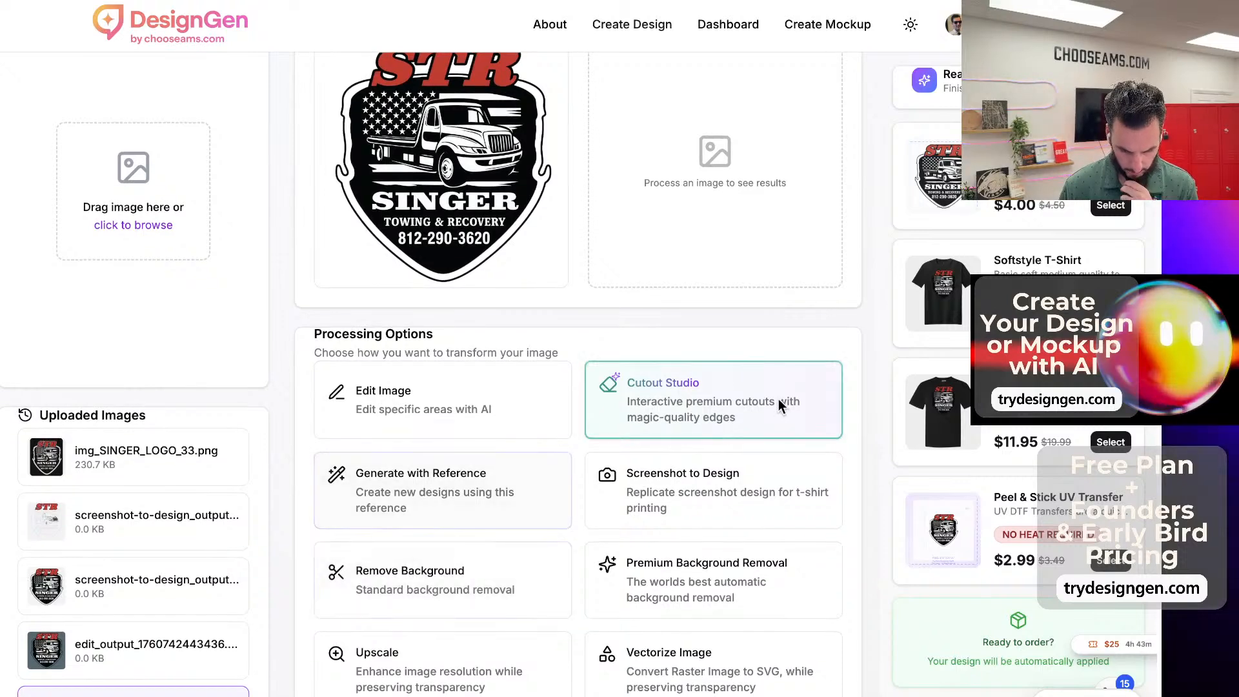
click(779, 402)
click(434, 448)
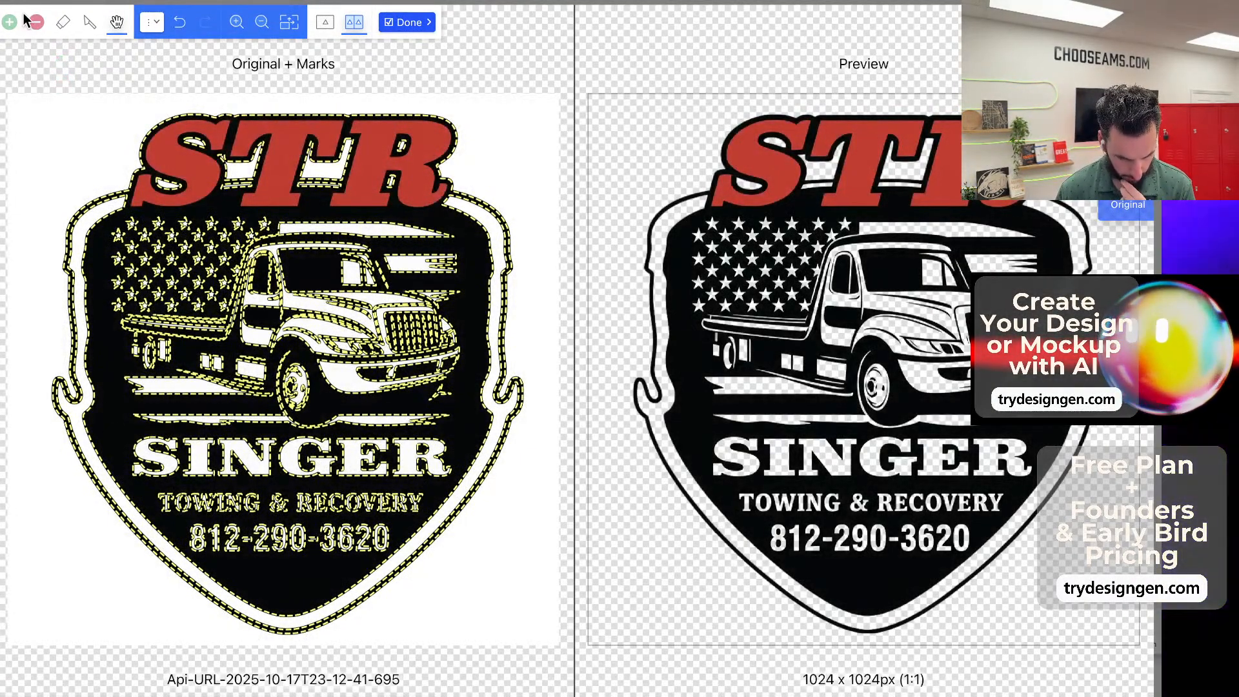
Try to remove the black shield area with a background mark and keep the outer outline with foreground marks, and undo them all.
click(114, 421)
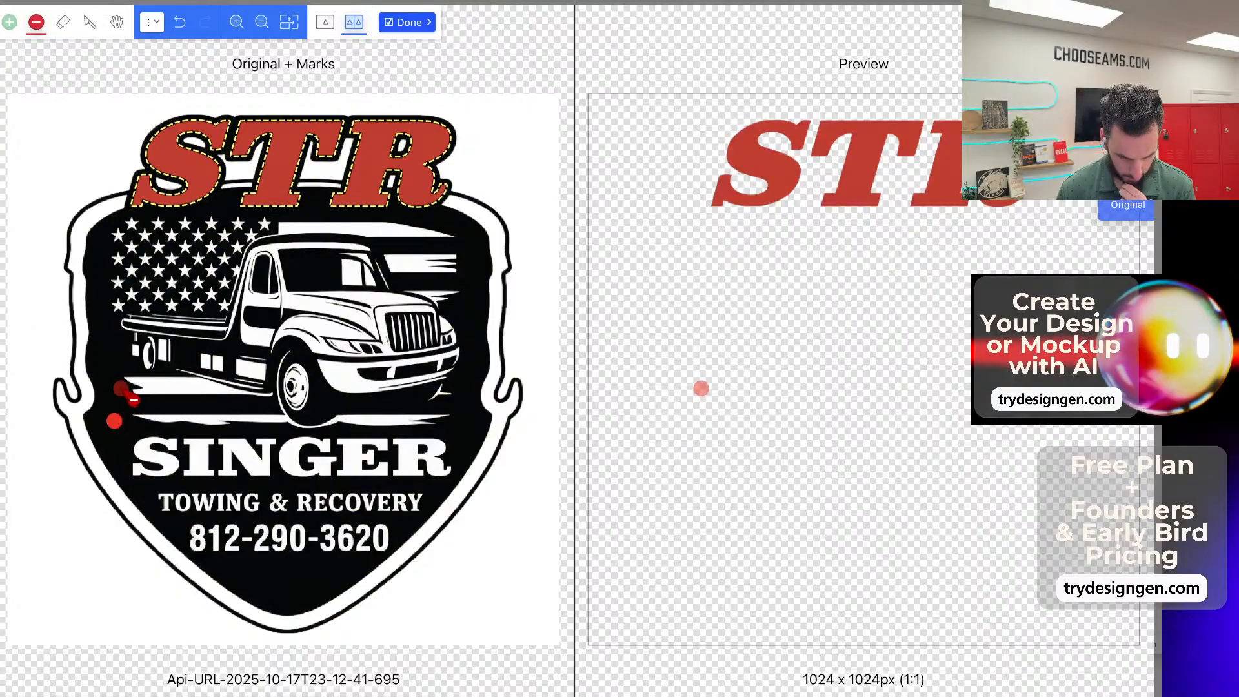
click(9, 23)
scroll(56, 324, up, 10)
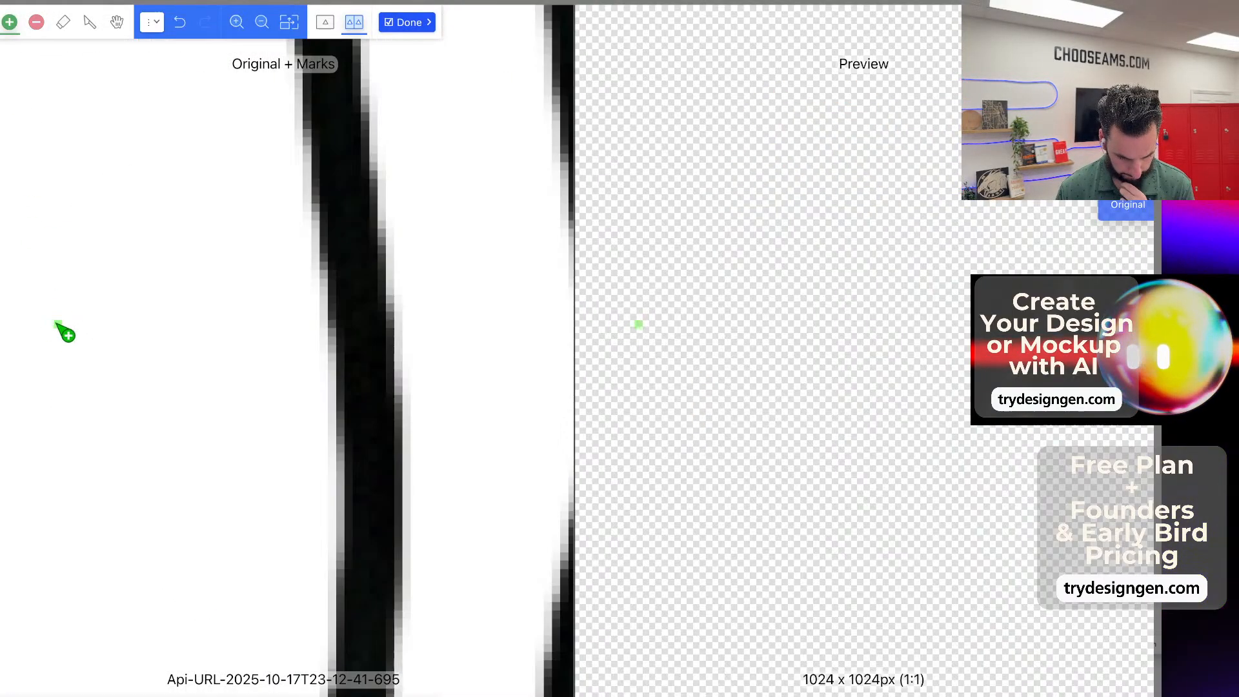
scroll(333, 365, down, 10)
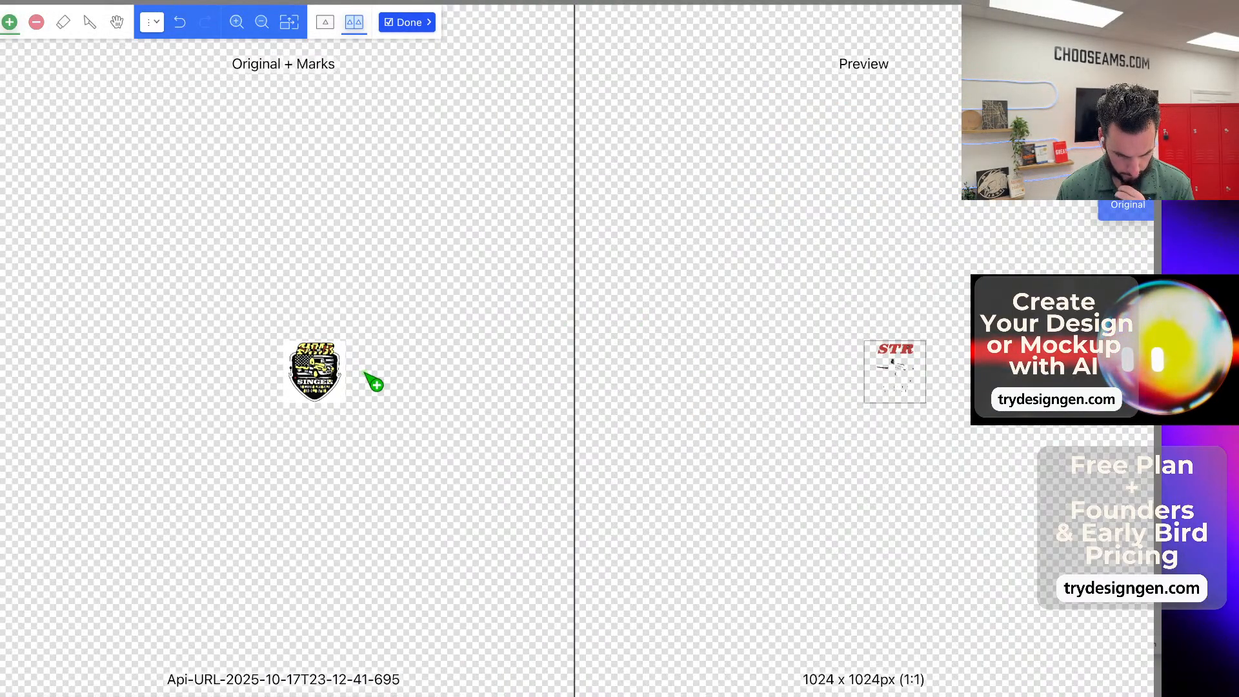
scroll(319, 373, up, 5)
scroll(34, 362, up, 2)
scroll(34, 362, up, 5)
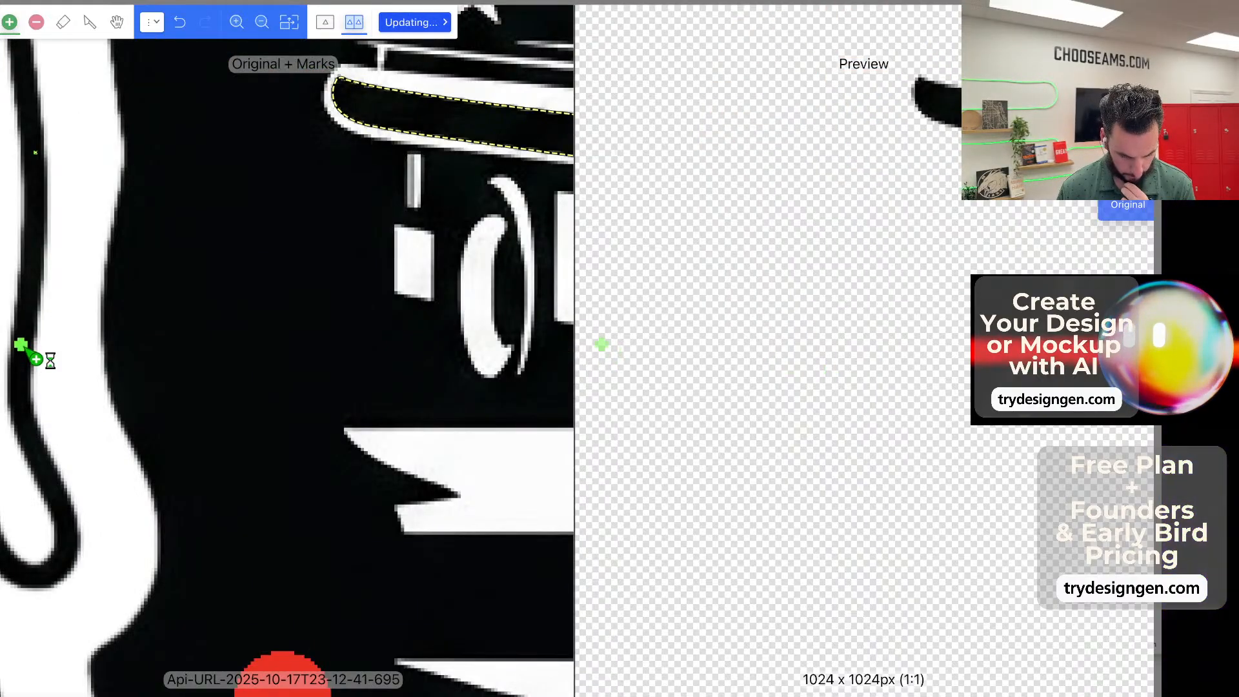
click(18, 345)
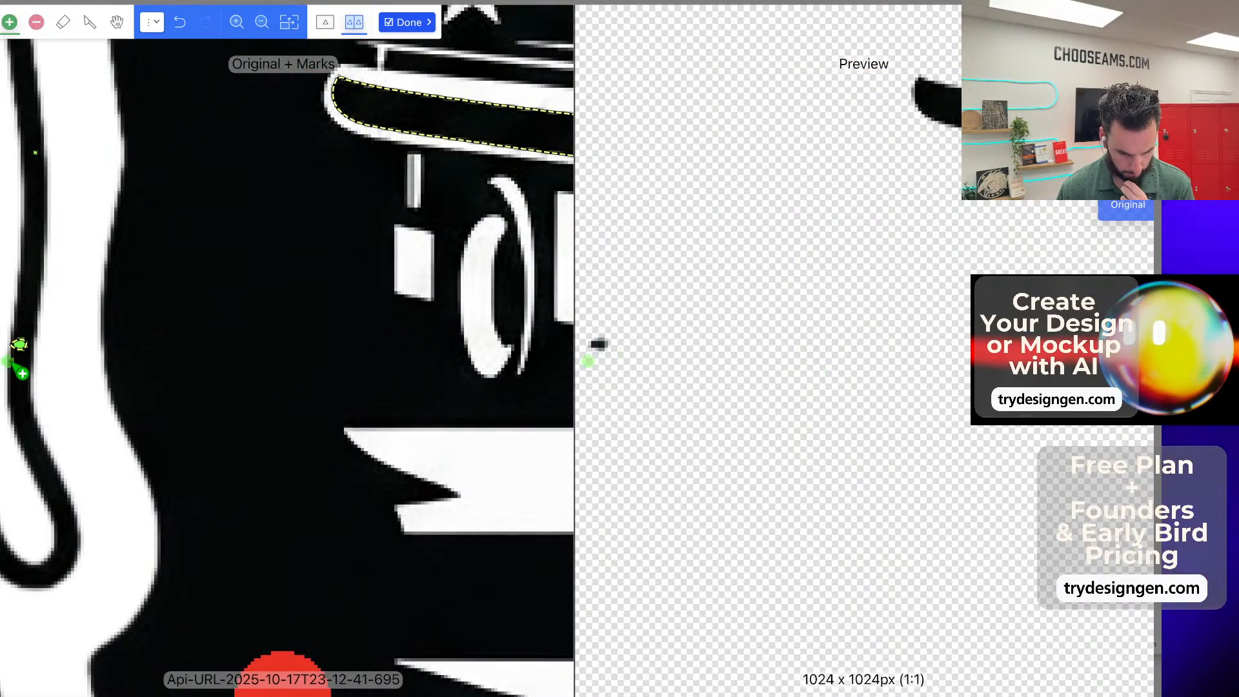
click(20, 410)
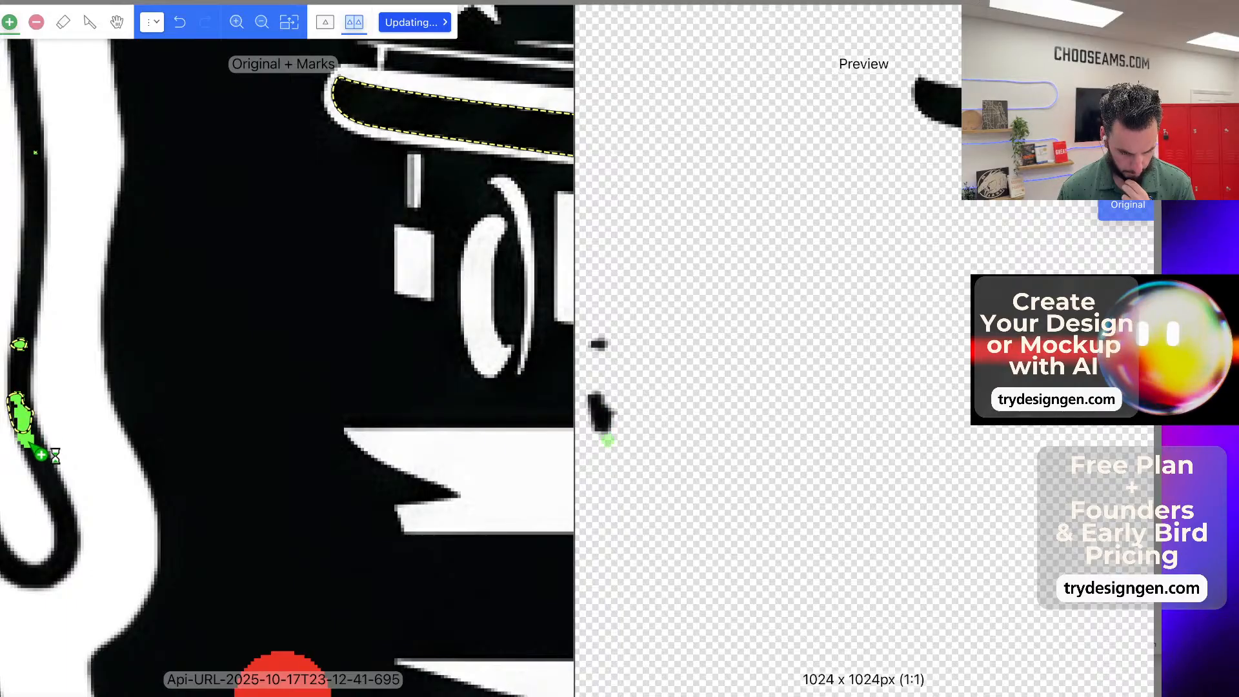
scroll(216, 393, up, 10)
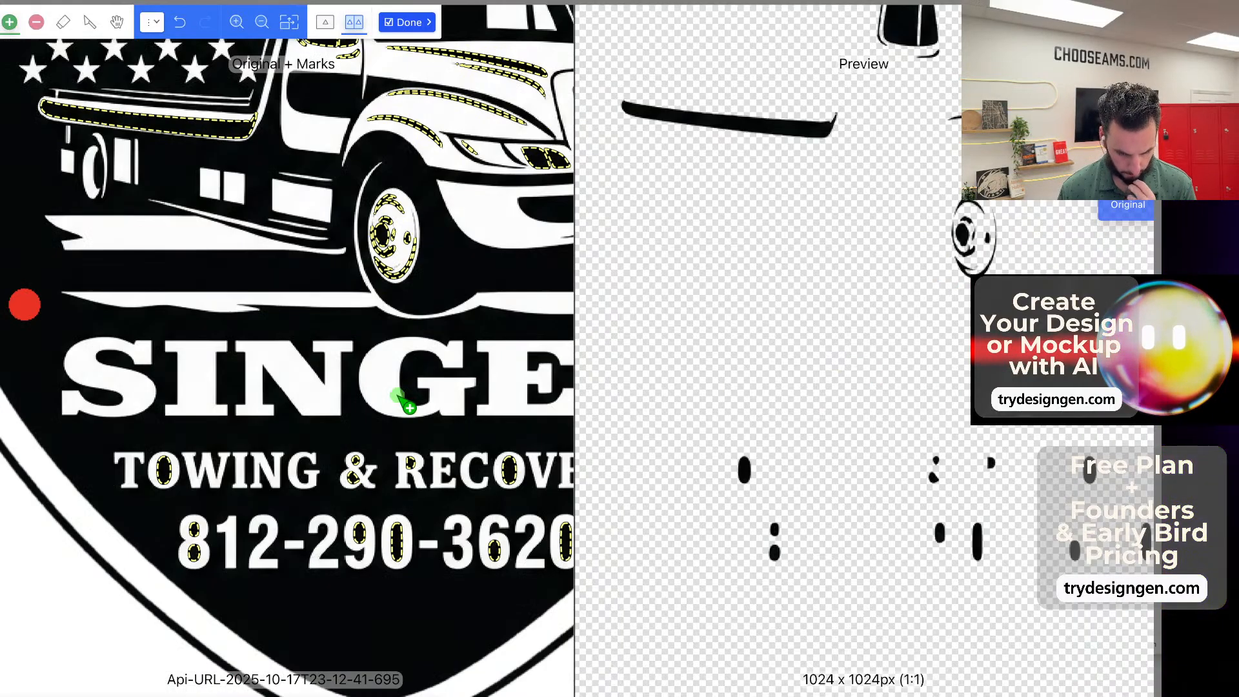
scroll(395, 395, down, 10)
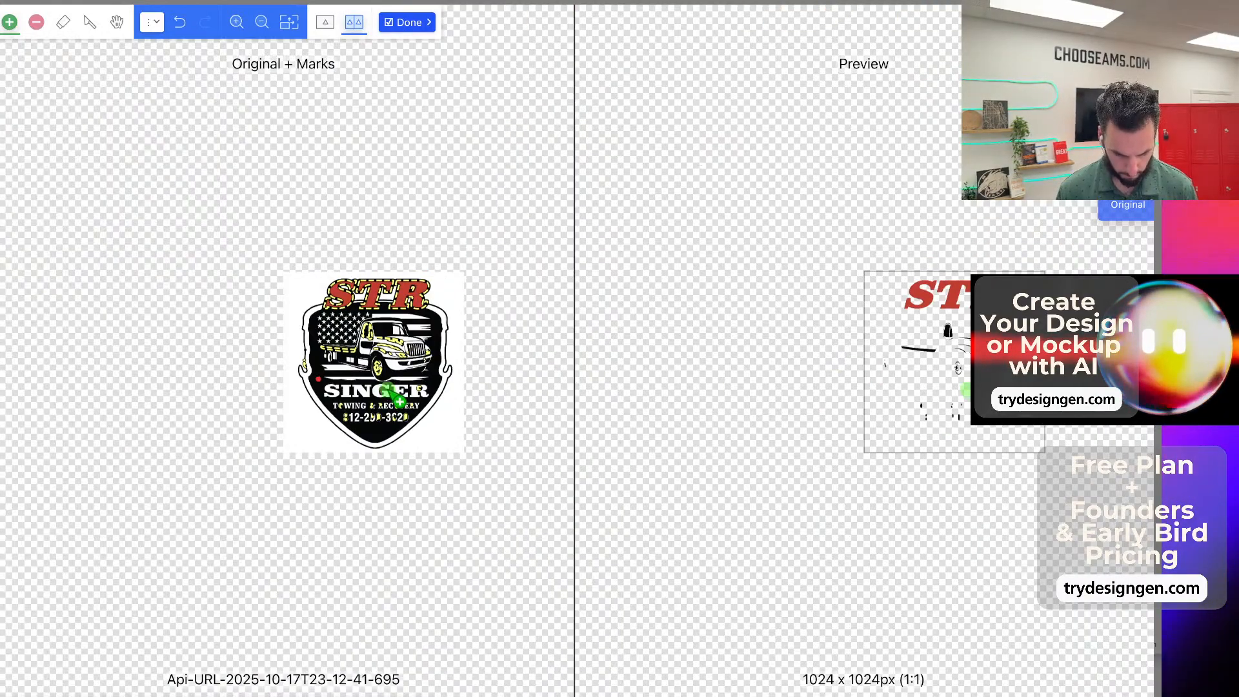
click(288, 356)
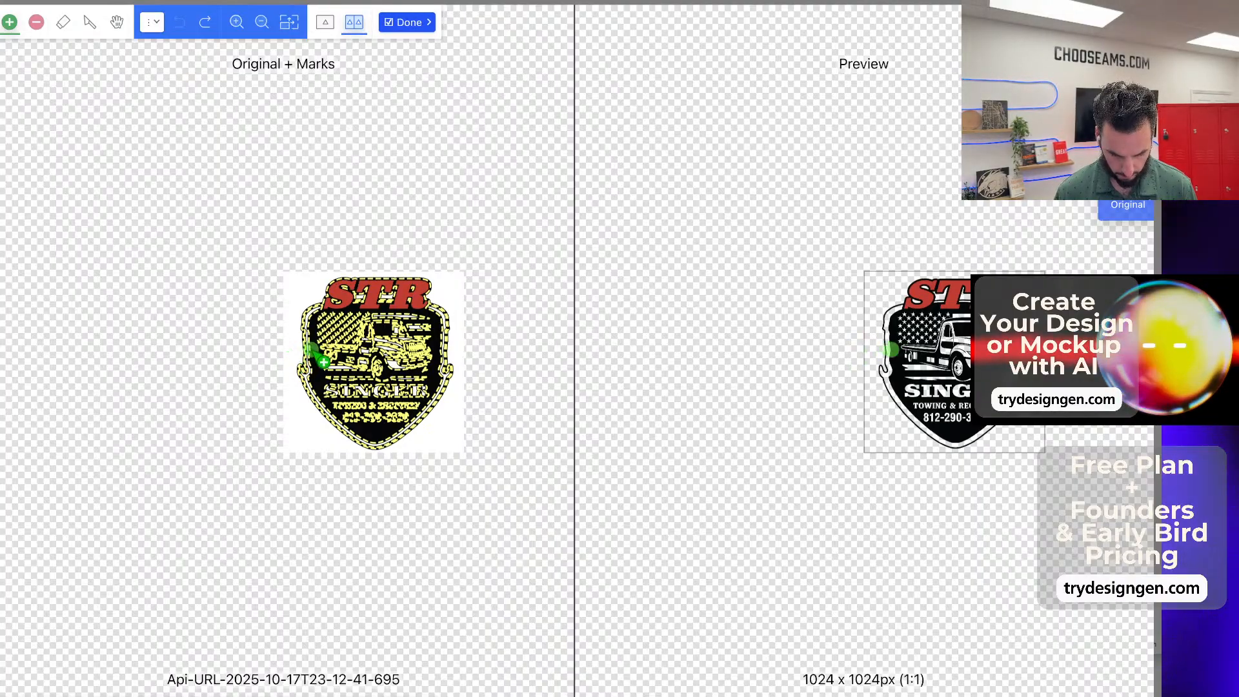
Leave Cutout Studio and run the standard background removal on the logo.
scroll(323, 363, up, 10)
scroll(373, 373, down, 4)
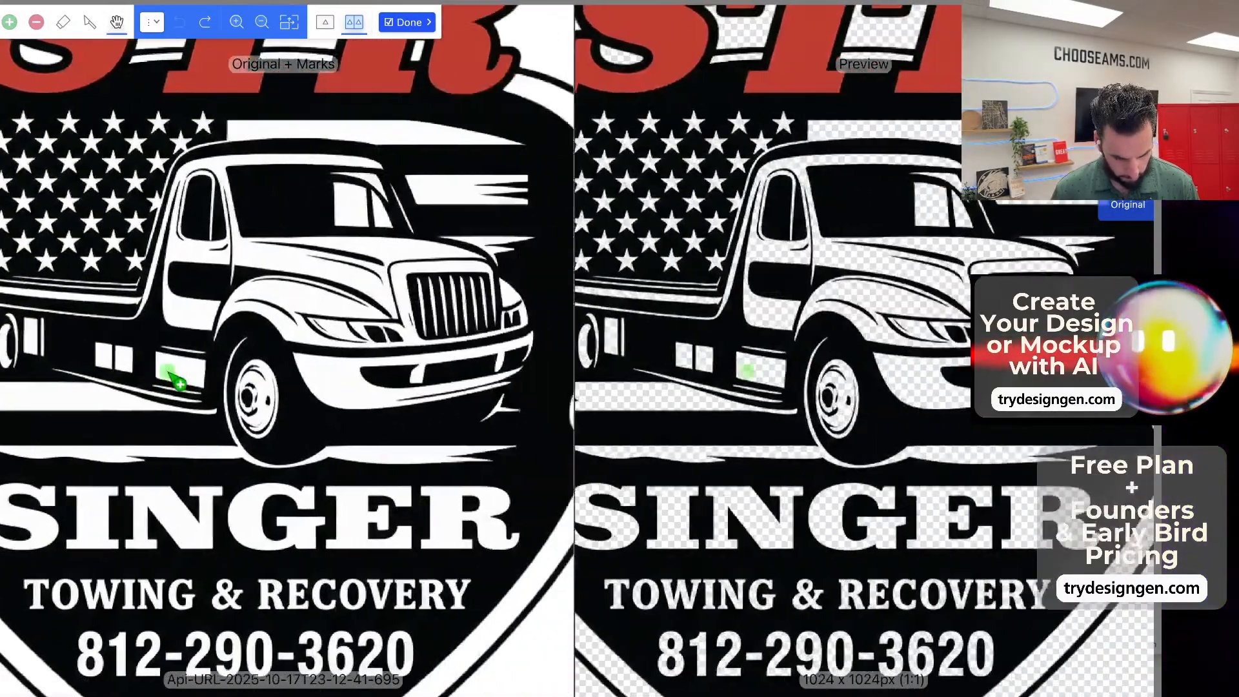
scroll(283, 310, right, 5)
click(400, 246)
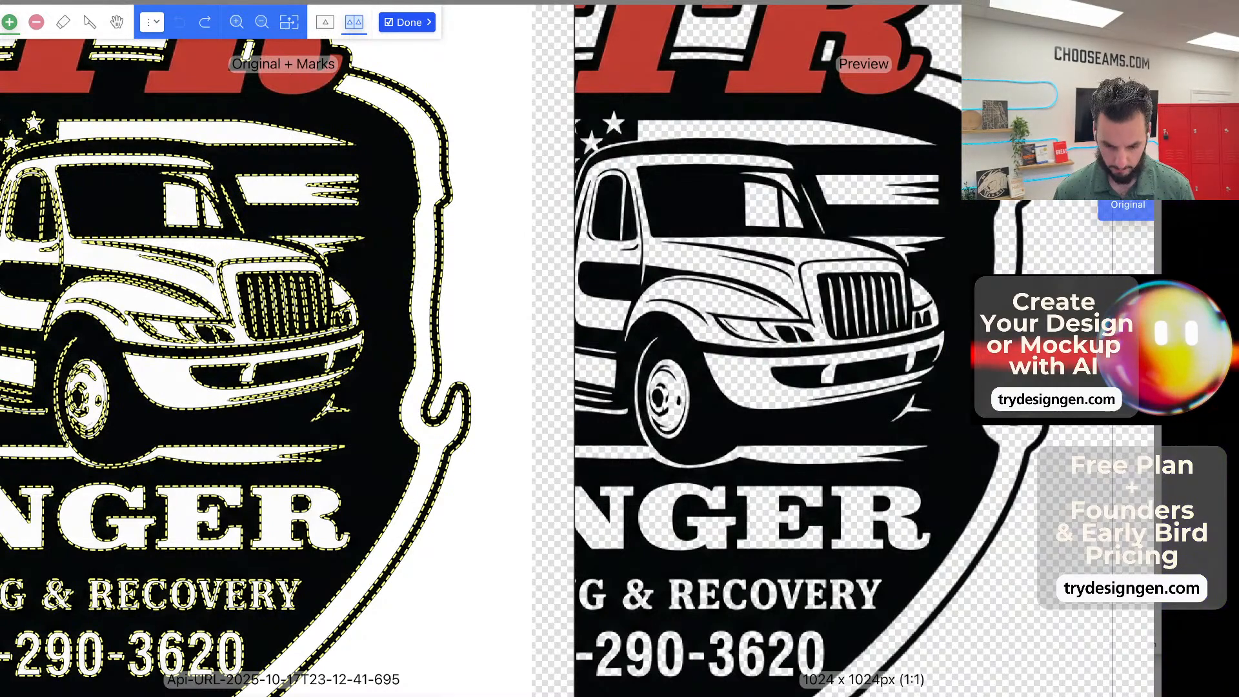
click(406, 22)
click(465, 567)
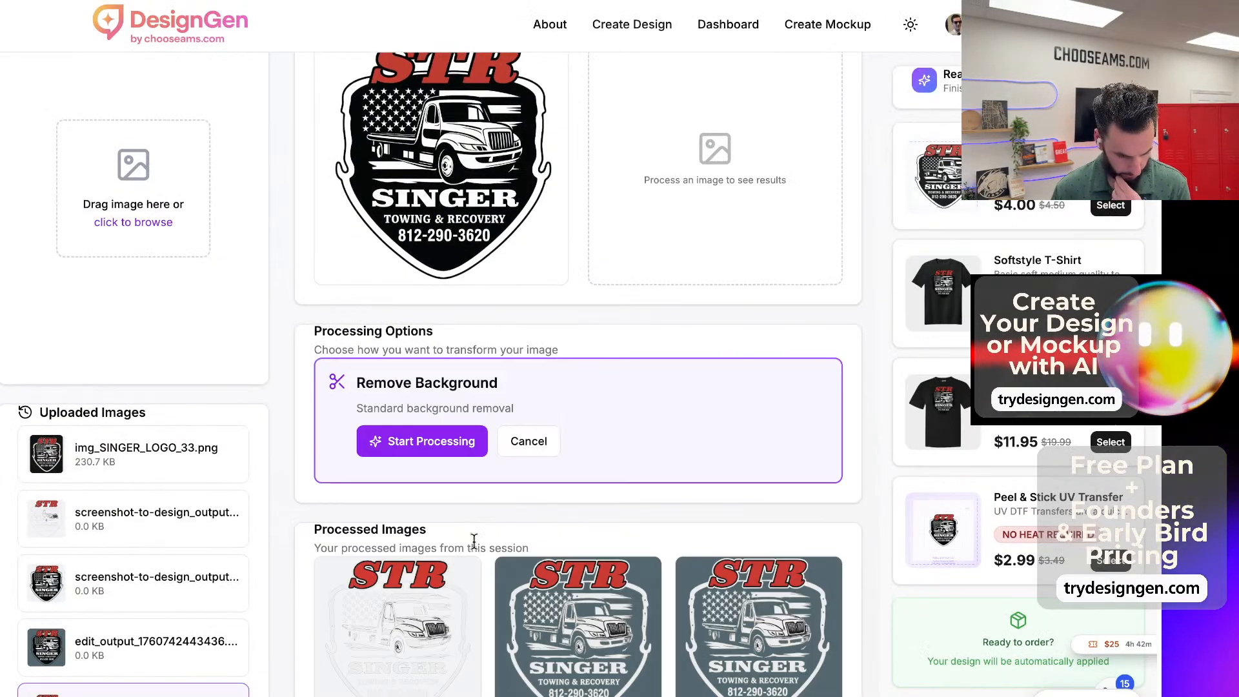
click(457, 444)
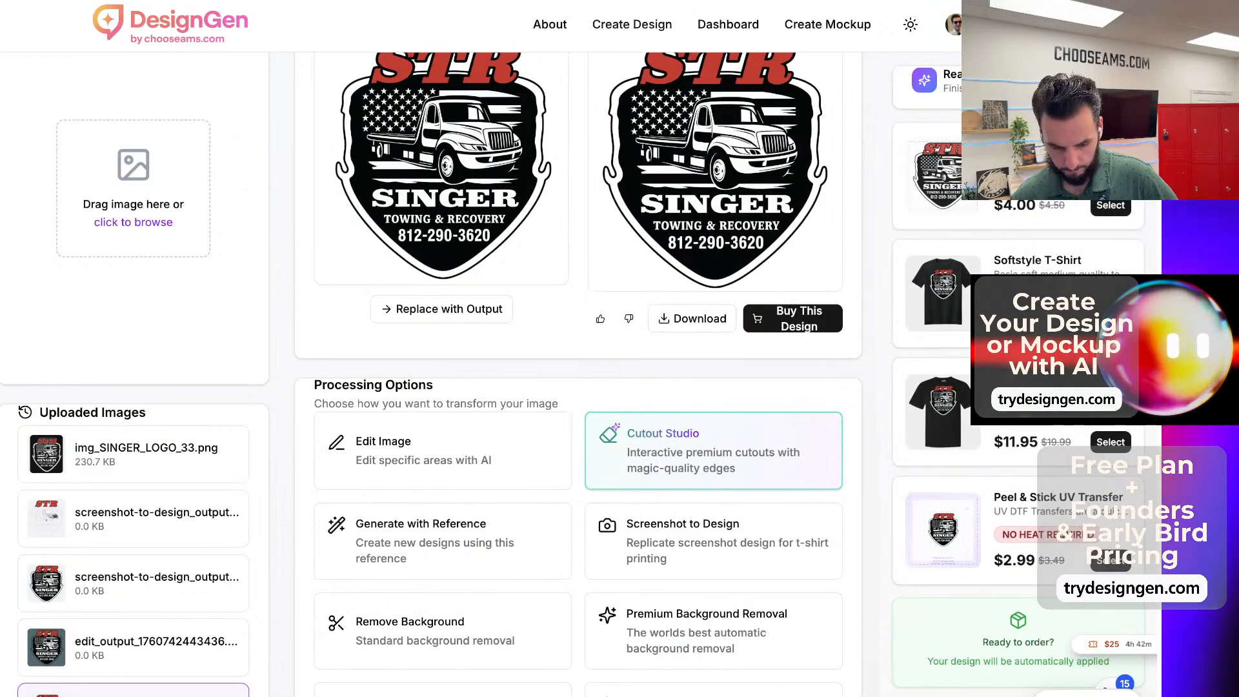
Examine the background-removed logo in the enlarged preview and close it.
click(708, 198)
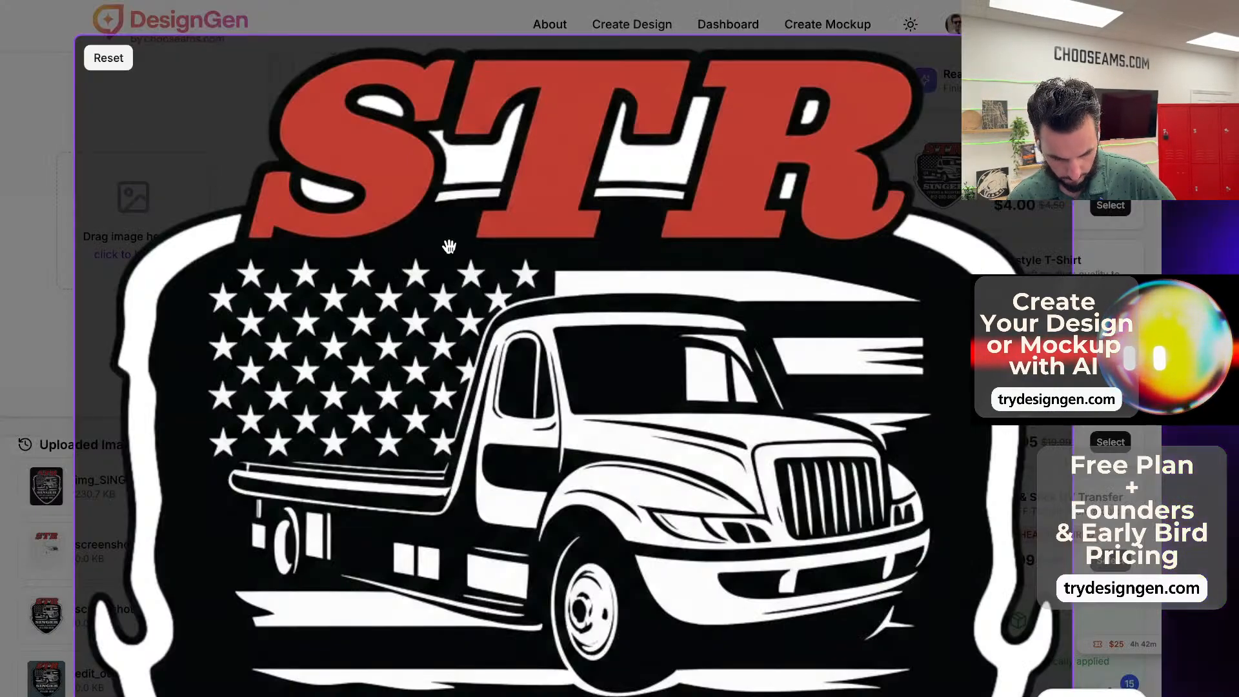
scroll(456, 249, down, 1)
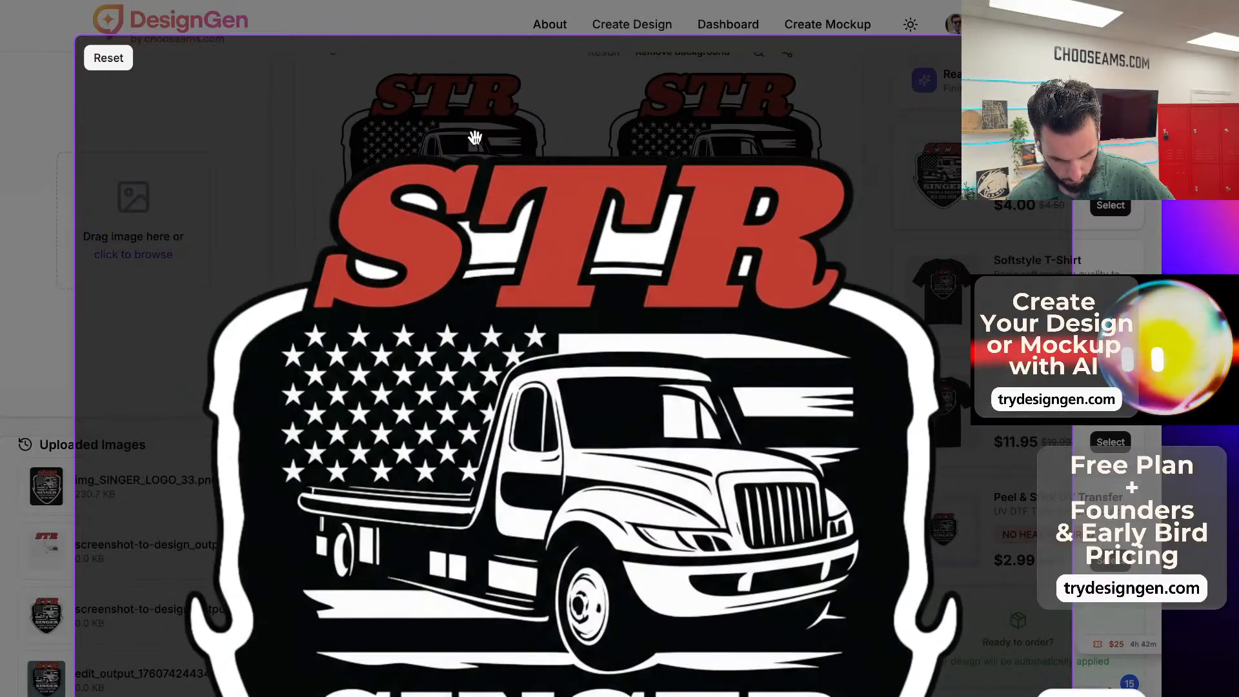
click(285, 34)
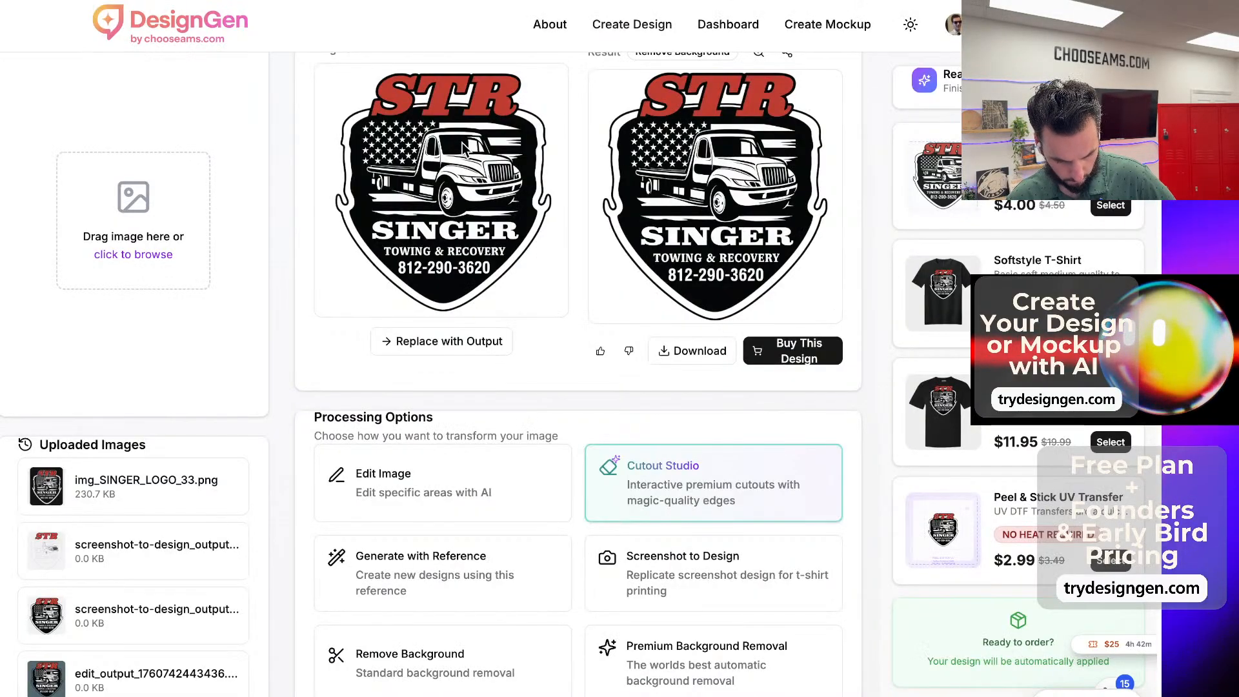
Open the original logo image in its own browser tab to examine it, and close that tab.
drag(465, 148, 462, 162)
right_click(441, 225)
click(447, 199)
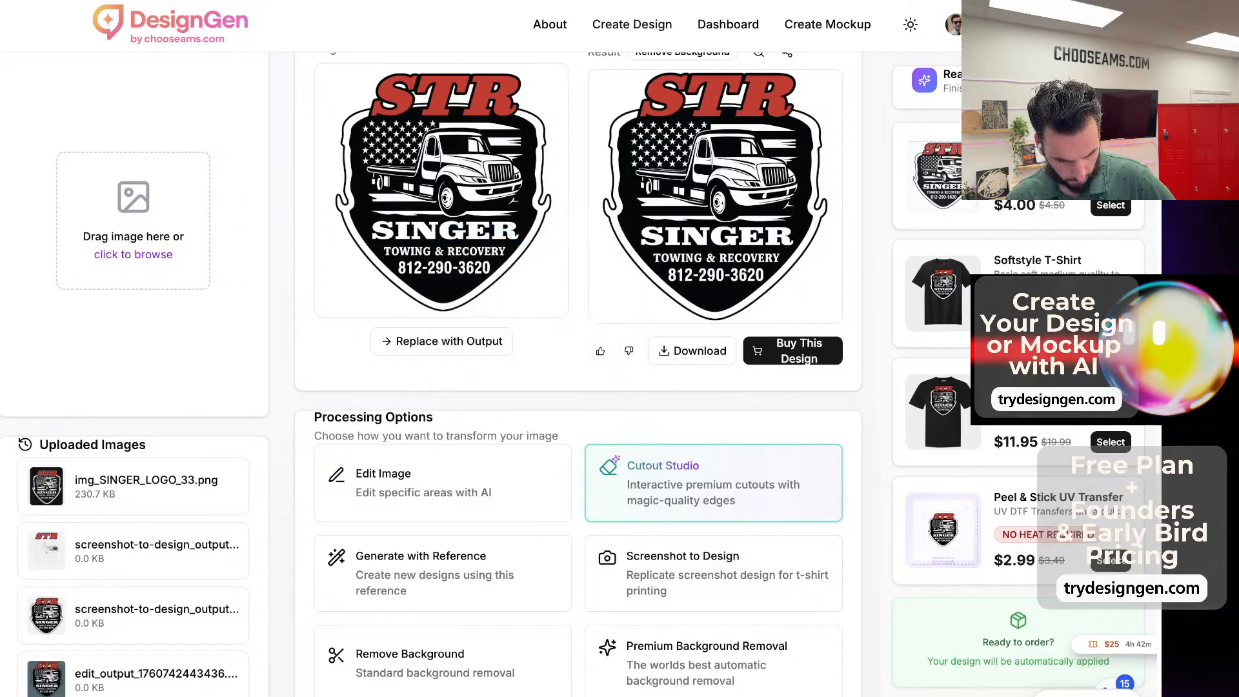
key(ctrl+Tab)
right_click(600, 192)
click(533, 178)
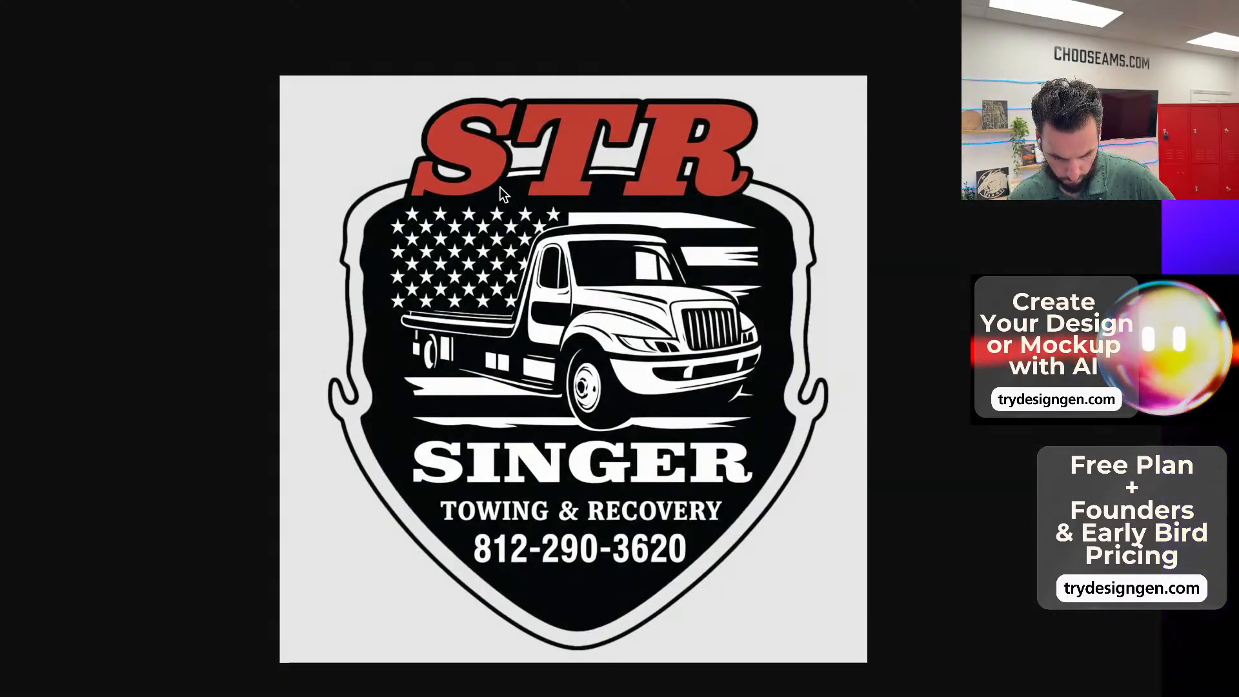
key(ctrl+w)
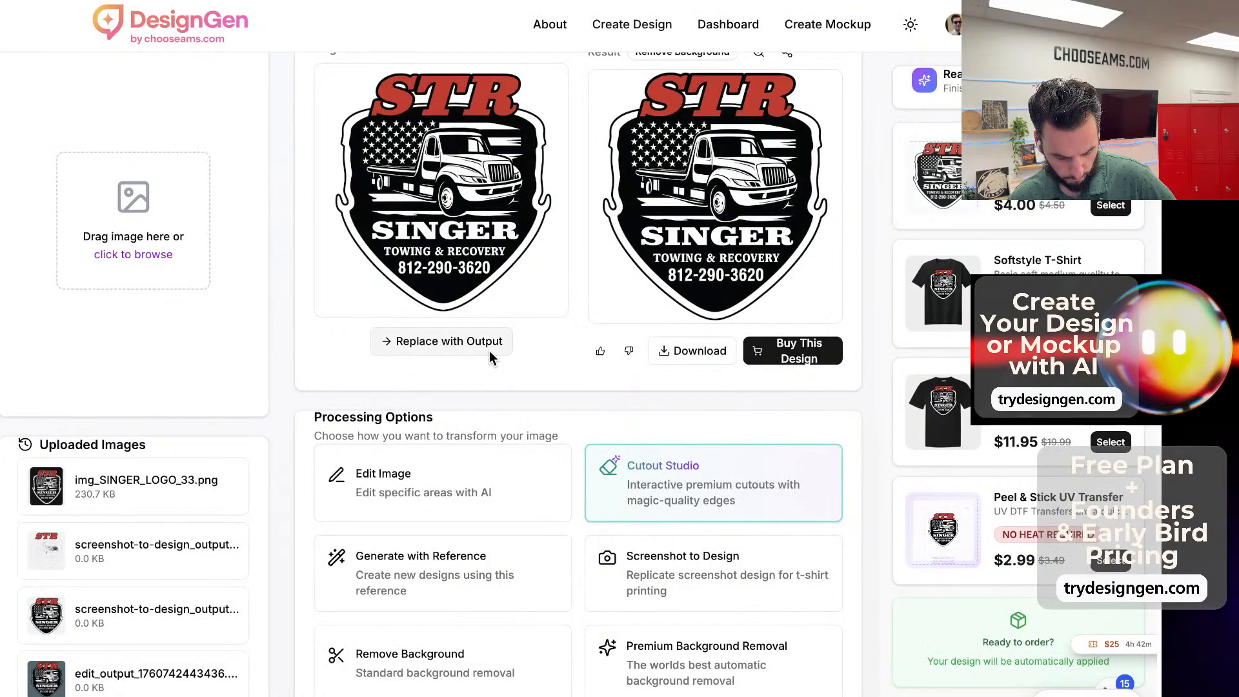
Upscale the logo image while preserving transparency.
scroll(498, 516, down, 4)
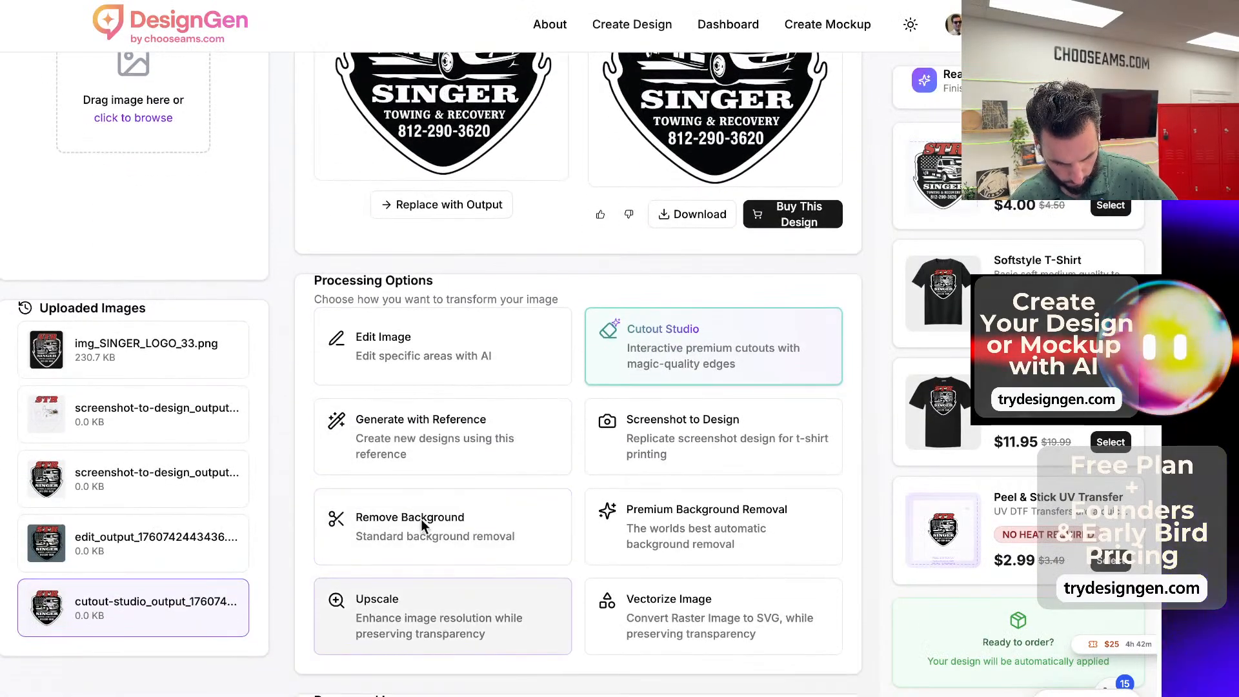
click(406, 610)
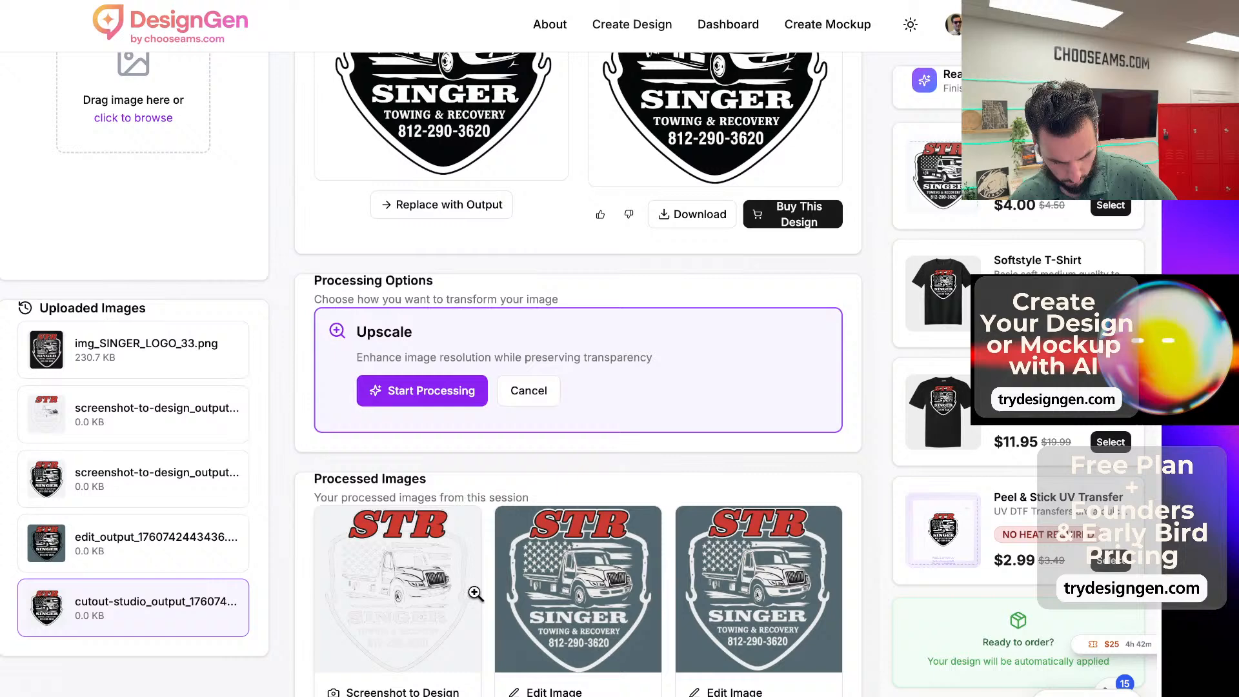
click(419, 400)
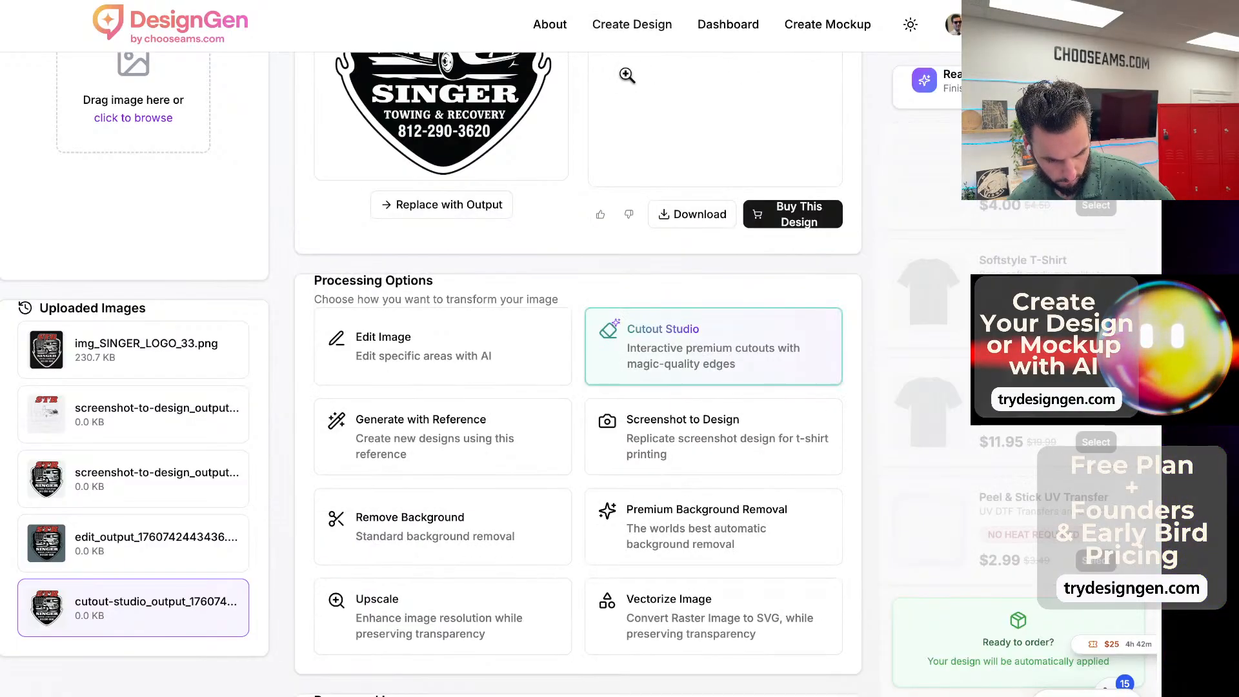
Replace the original image with the upscaled output and open it in Cutout Studio.
scroll(710, 307, up, 3)
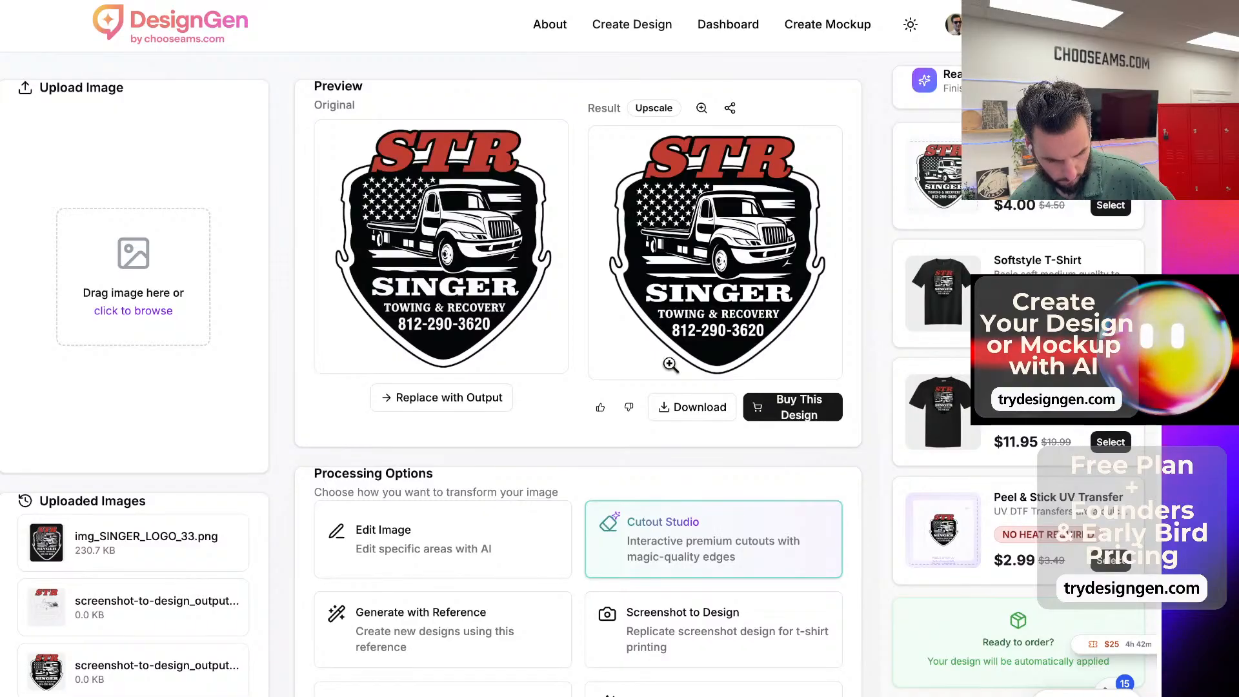
click(413, 400)
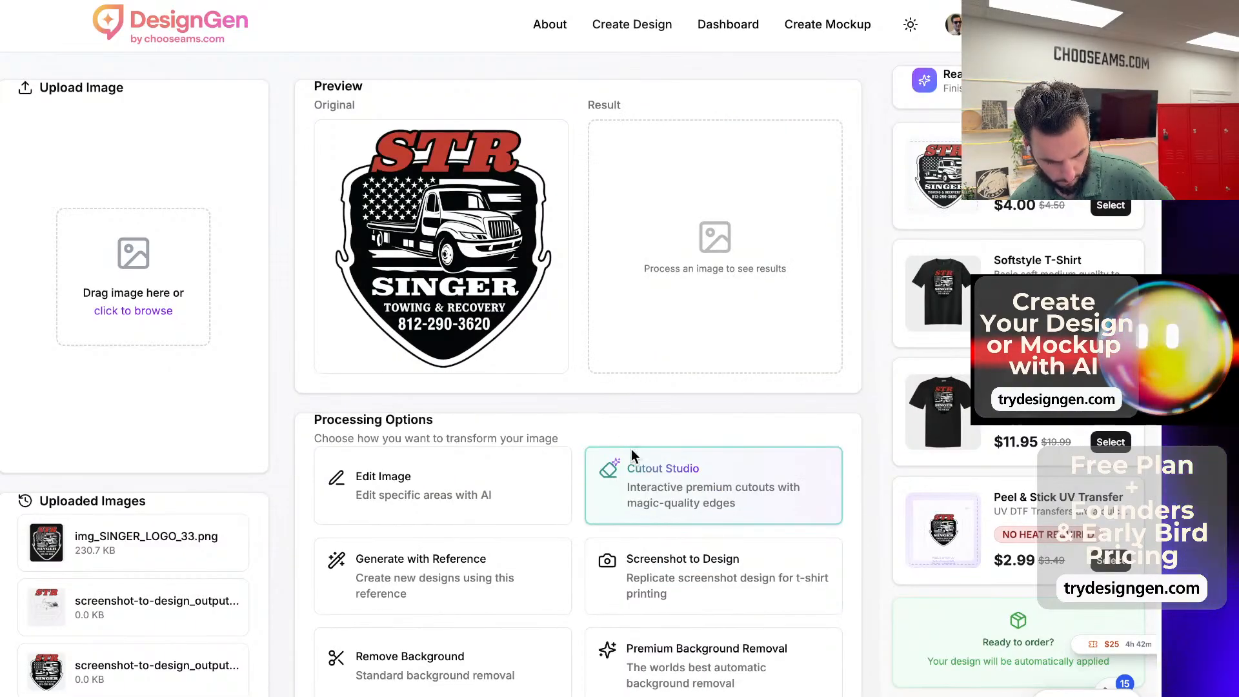
click(685, 490)
click(420, 533)
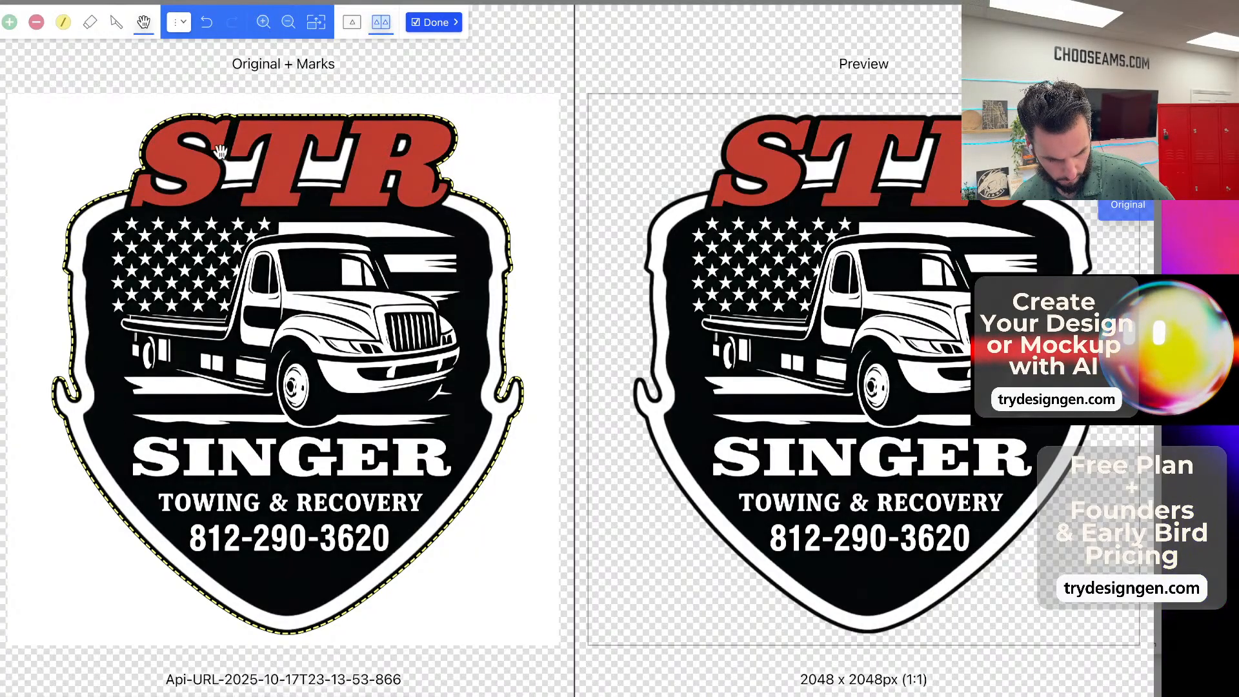
Try to remove the white gaps on both sides of the T in STR with background marks, and undo them.
click(36, 21)
click(233, 171)
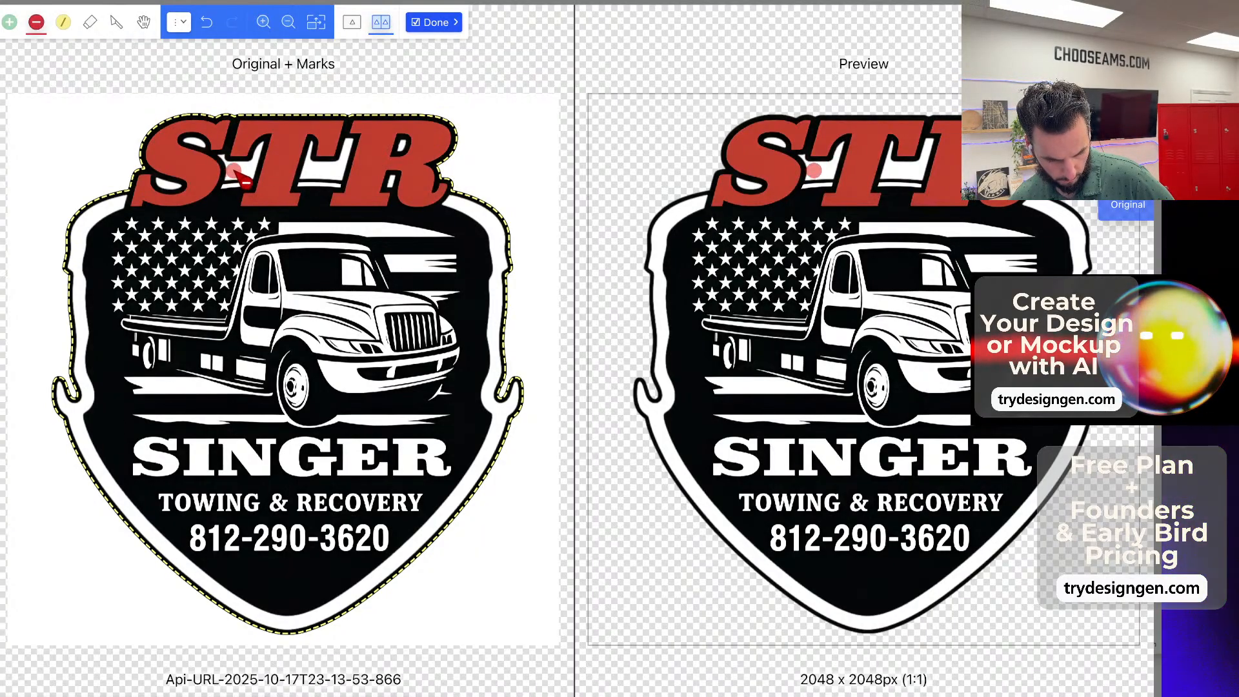
click(236, 170)
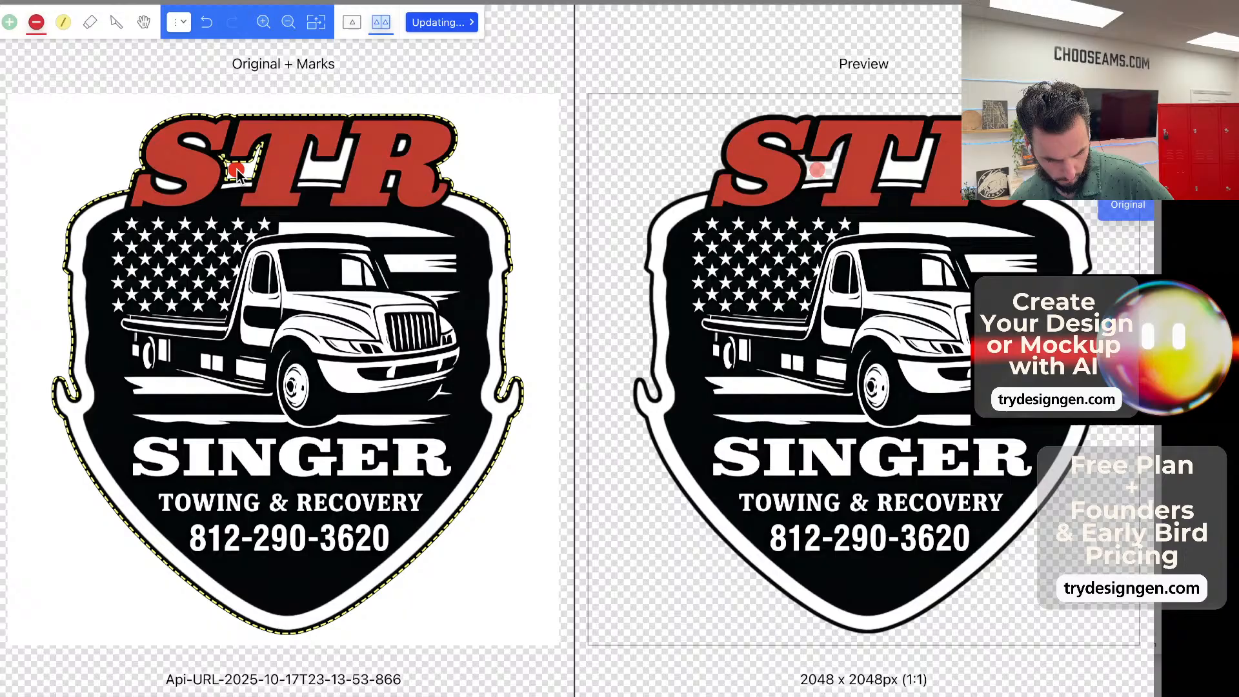
click(325, 173)
scroll(347, 214, down, 10)
scroll(339, 184, up, 12)
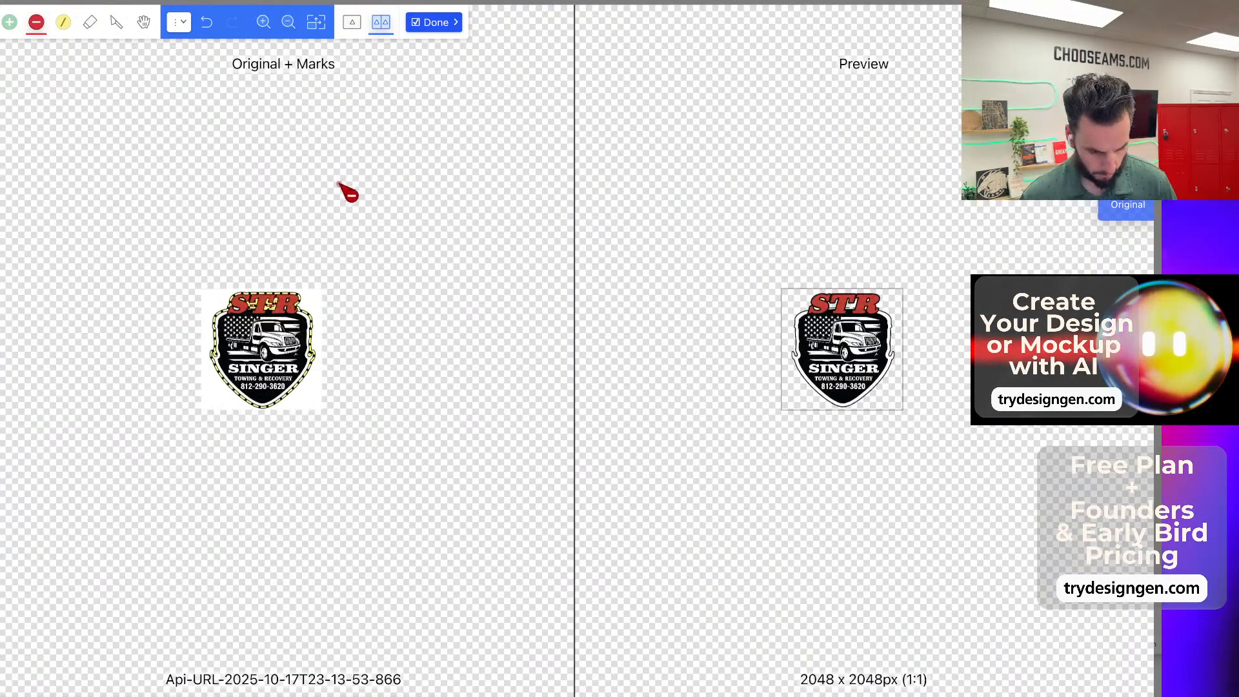
scroll(426, 329, down, 5)
key(ctrl+z)
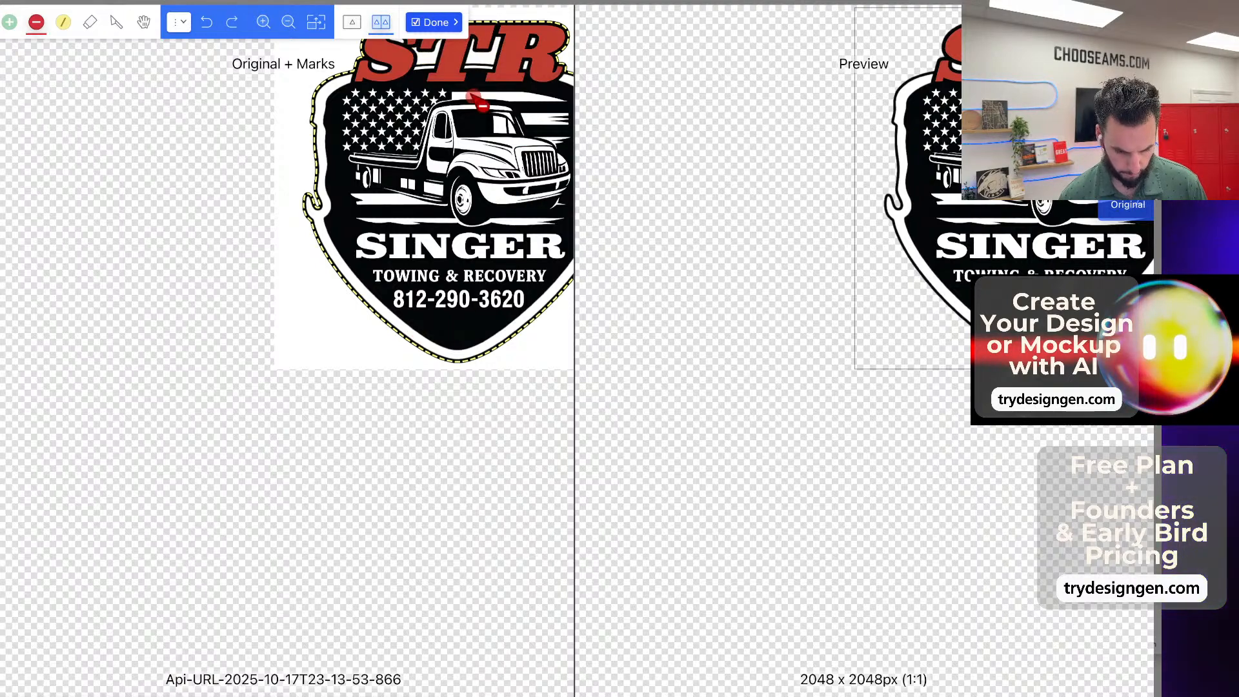
Mark the white gaps on both sides of the T and inside the S's lower curve for removal.
scroll(462, 90, up, 10)
scroll(413, 96, down, 3)
click(340, 94)
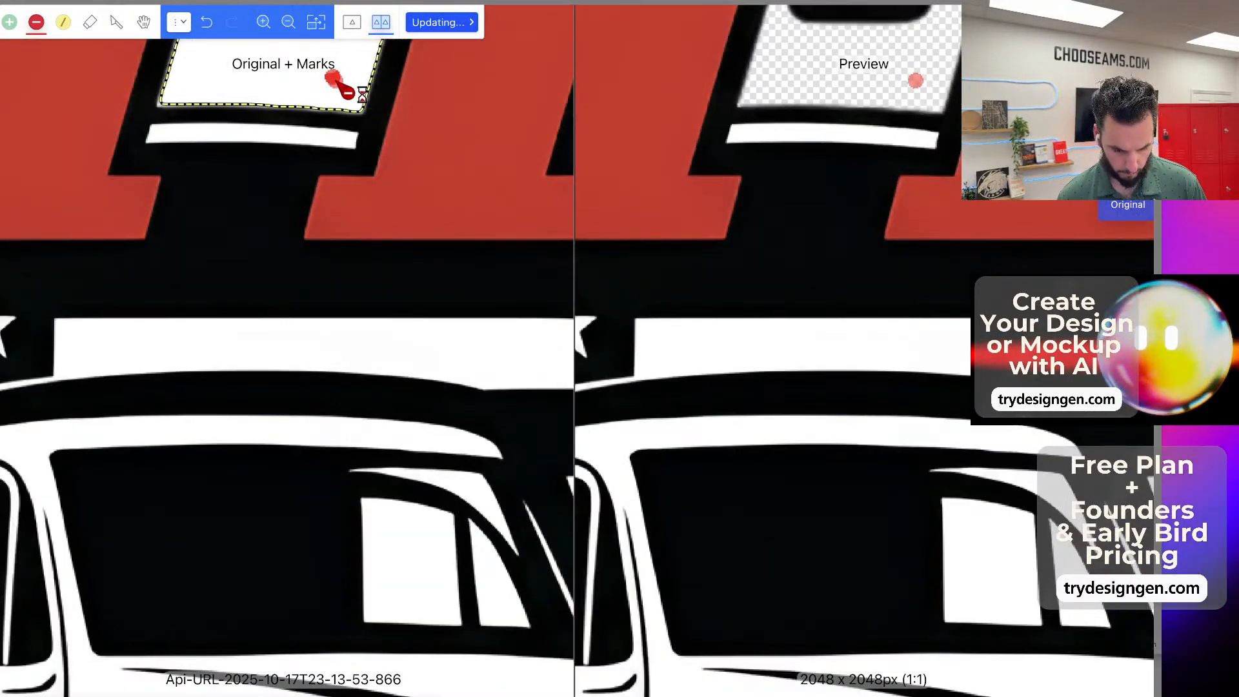
scroll(361, 200, up, 4)
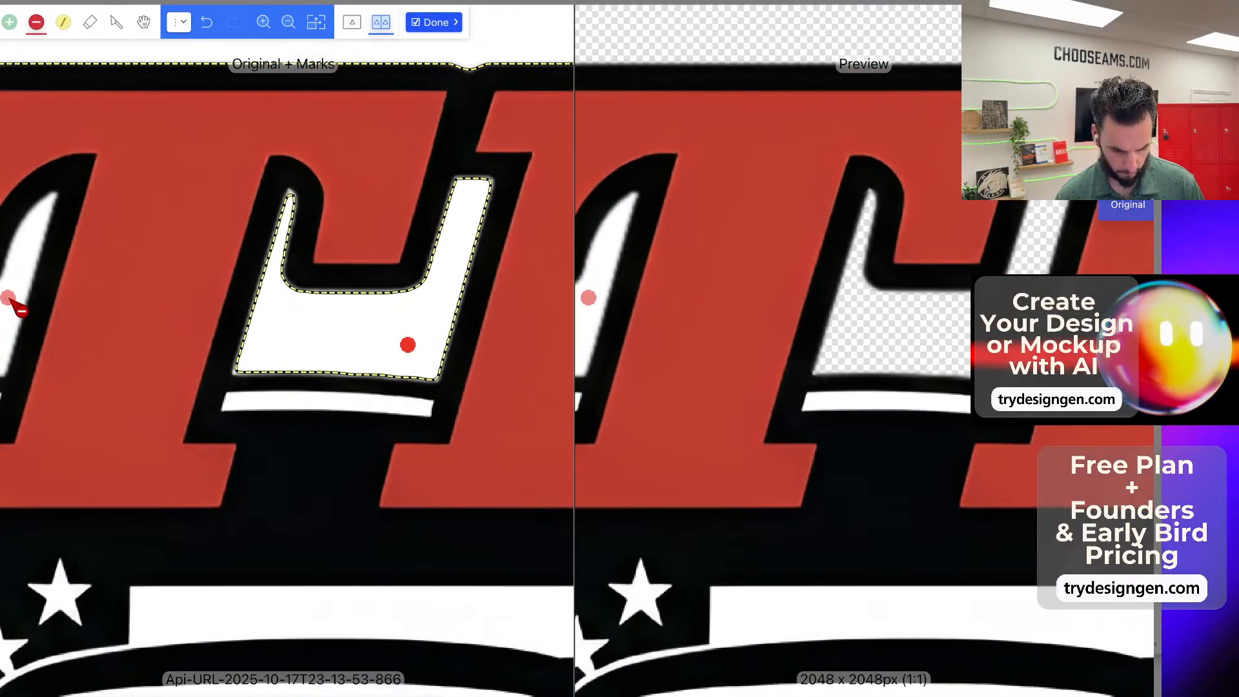
scroll(181, 329, down, 8)
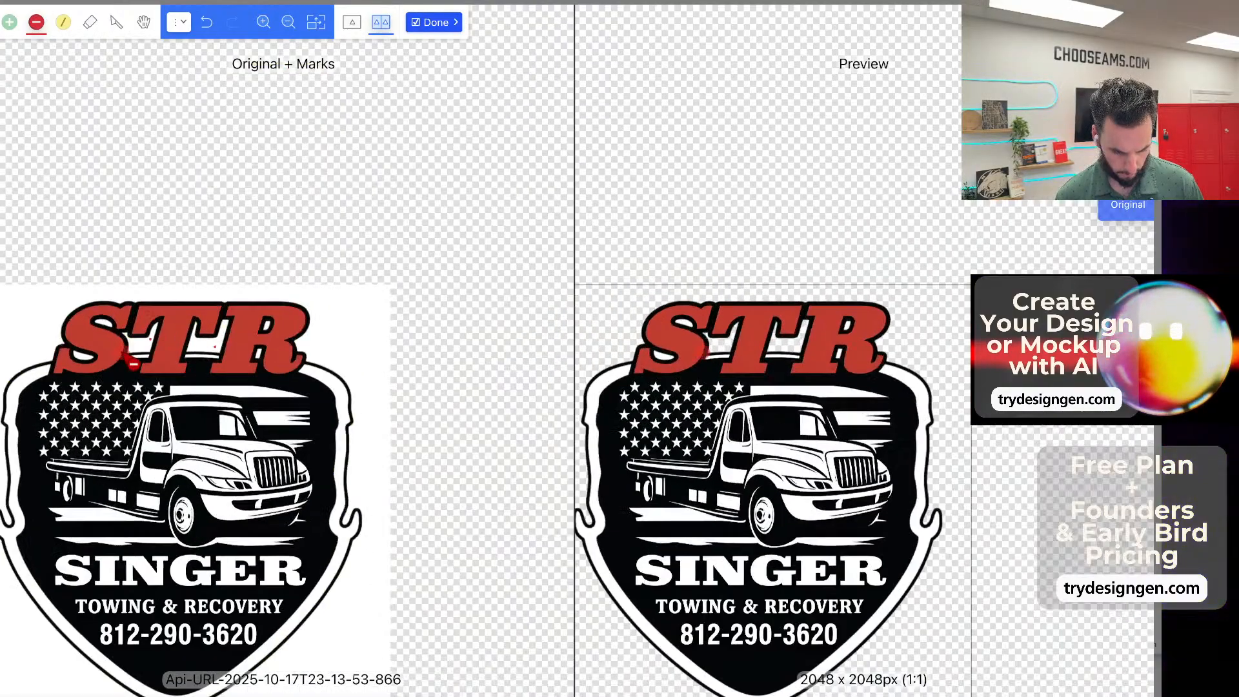
scroll(130, 361, up, 6)
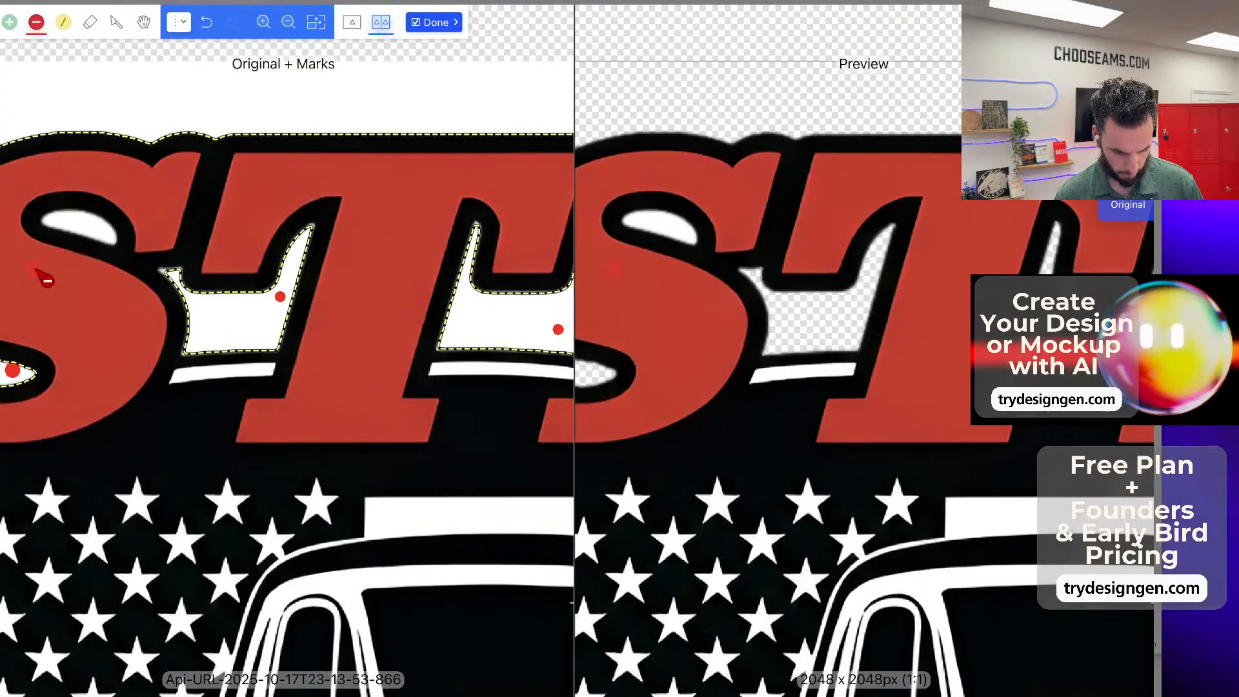
Mark the white opening in the S's upper curve and the thin white strip below the S–T gap for removal.
click(83, 223)
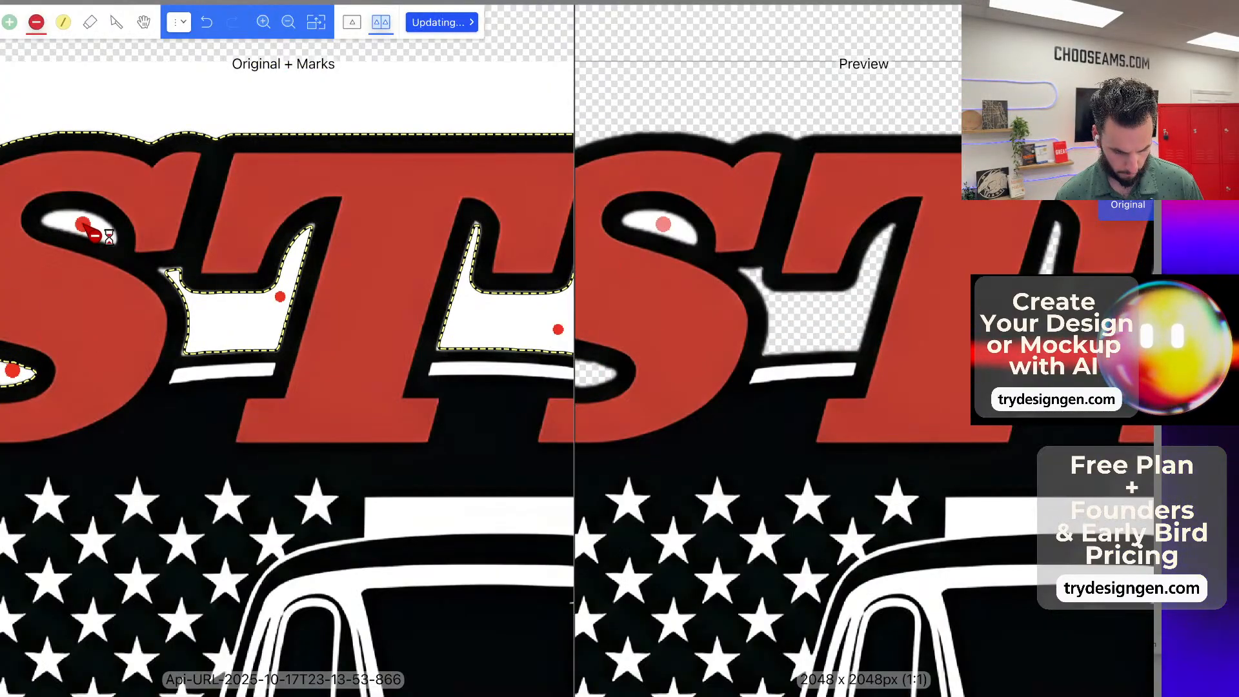
scroll(250, 375, up, 3)
click(221, 372)
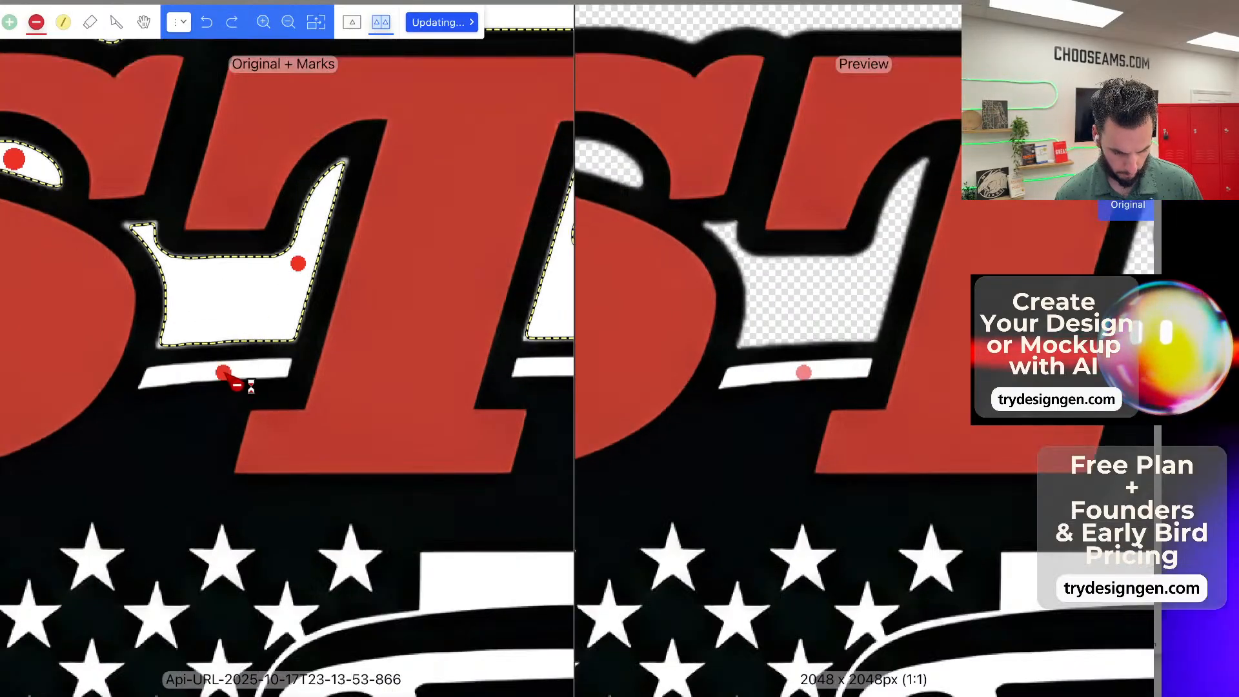
Mark the thin white strip below the T–R gap and both white openings inside the R for removal.
key(space)
drag(446, 377, 318, 394)
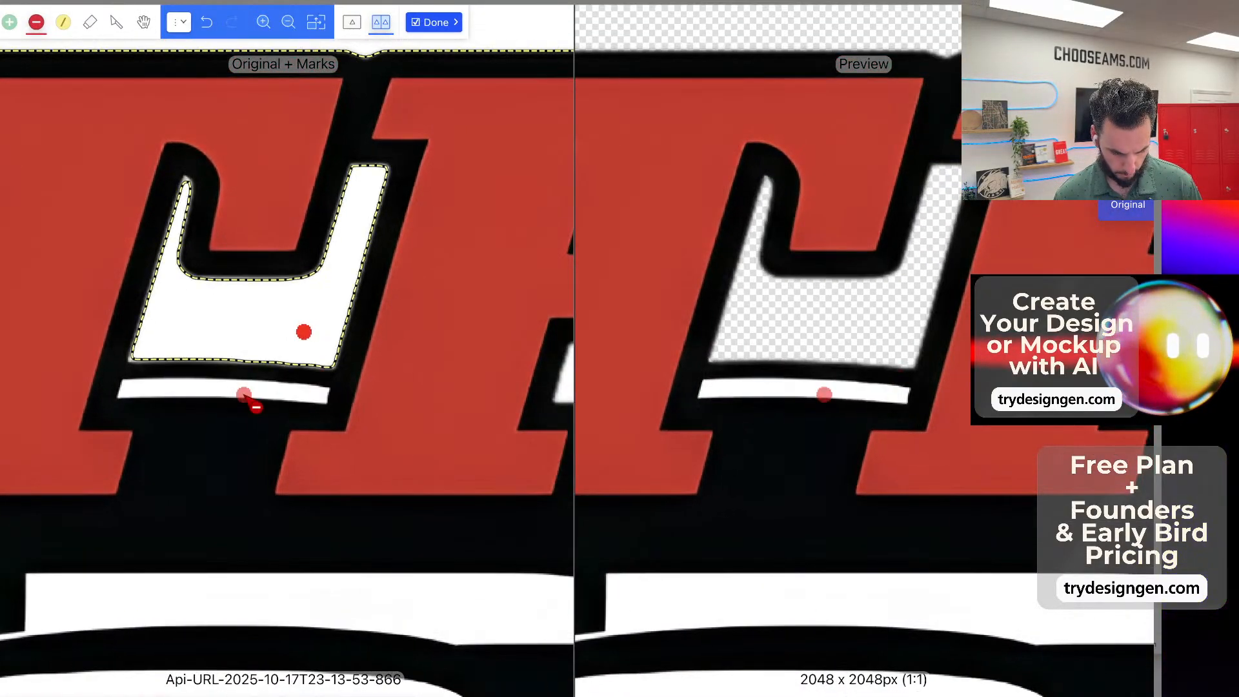
scroll(242, 390, right, 5)
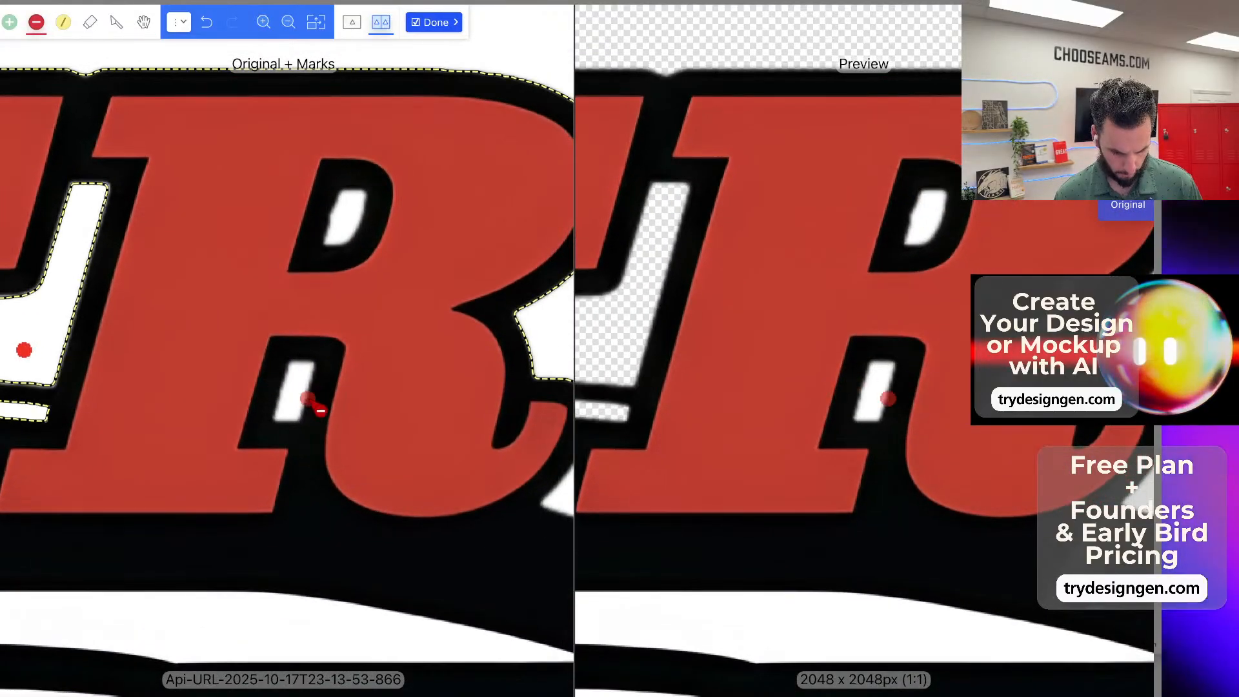
click(290, 399)
click(354, 216)
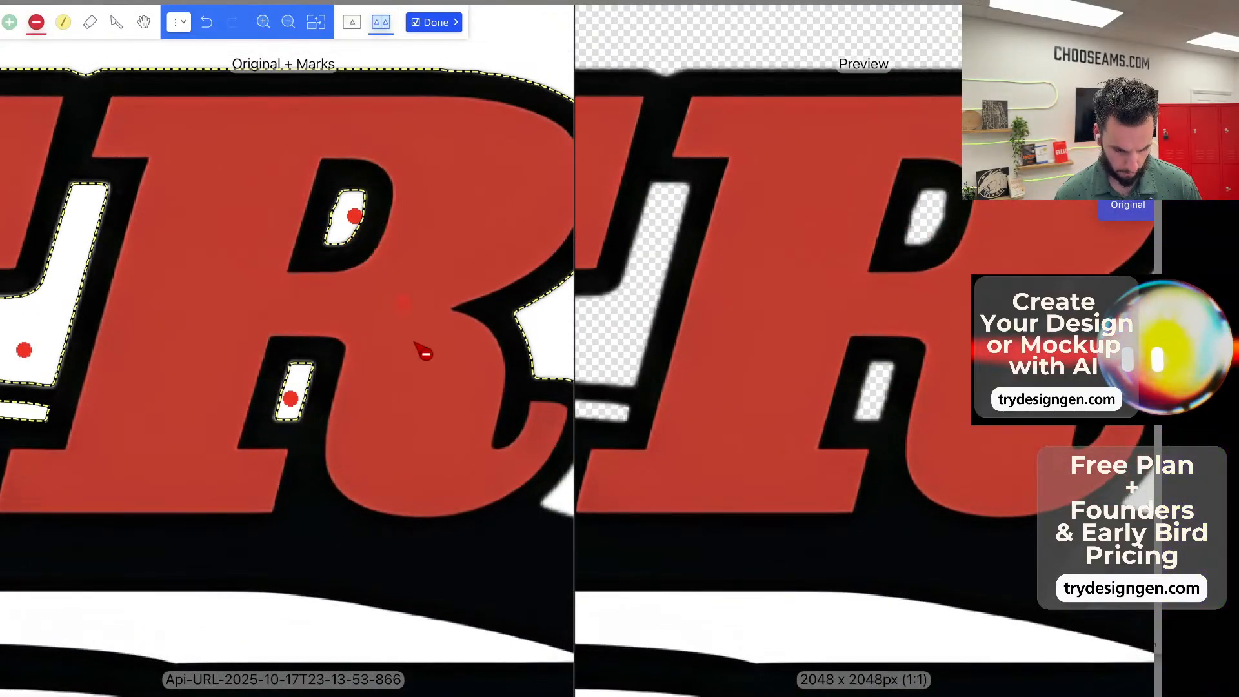
Mark the white border along the shield's left side, from the hook up to the S, for removal.
scroll(414, 343, down, 10)
scroll(294, 398, up, 7)
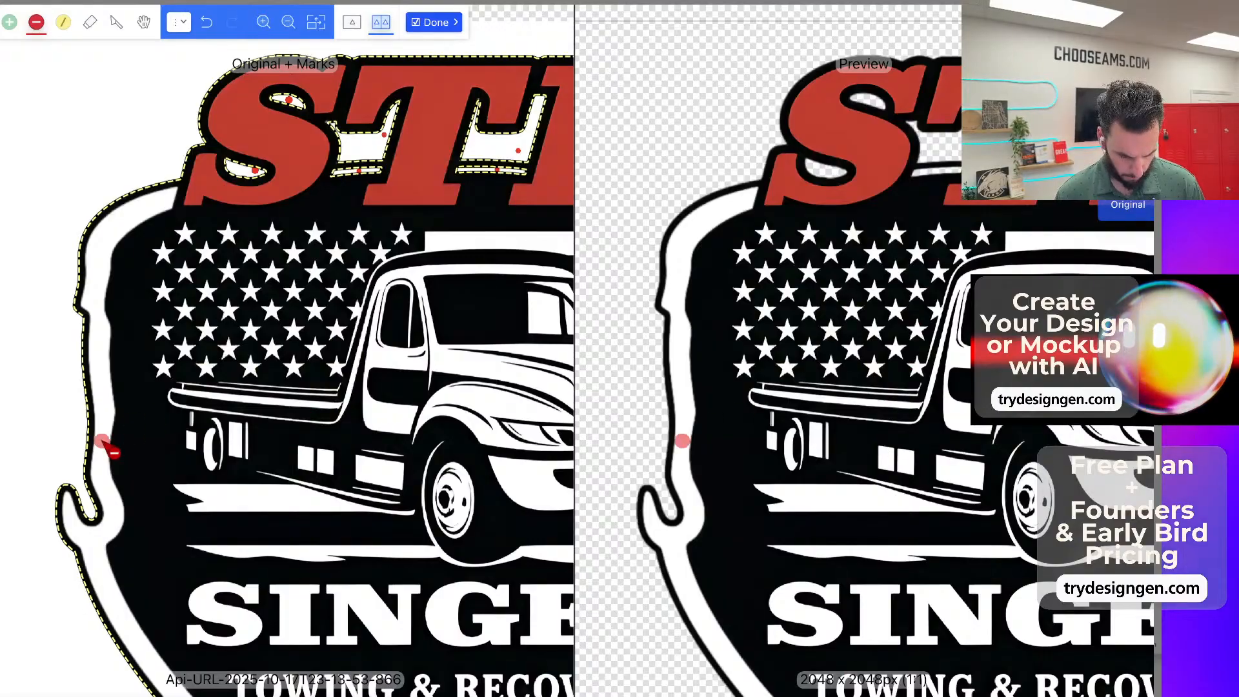
click(104, 489)
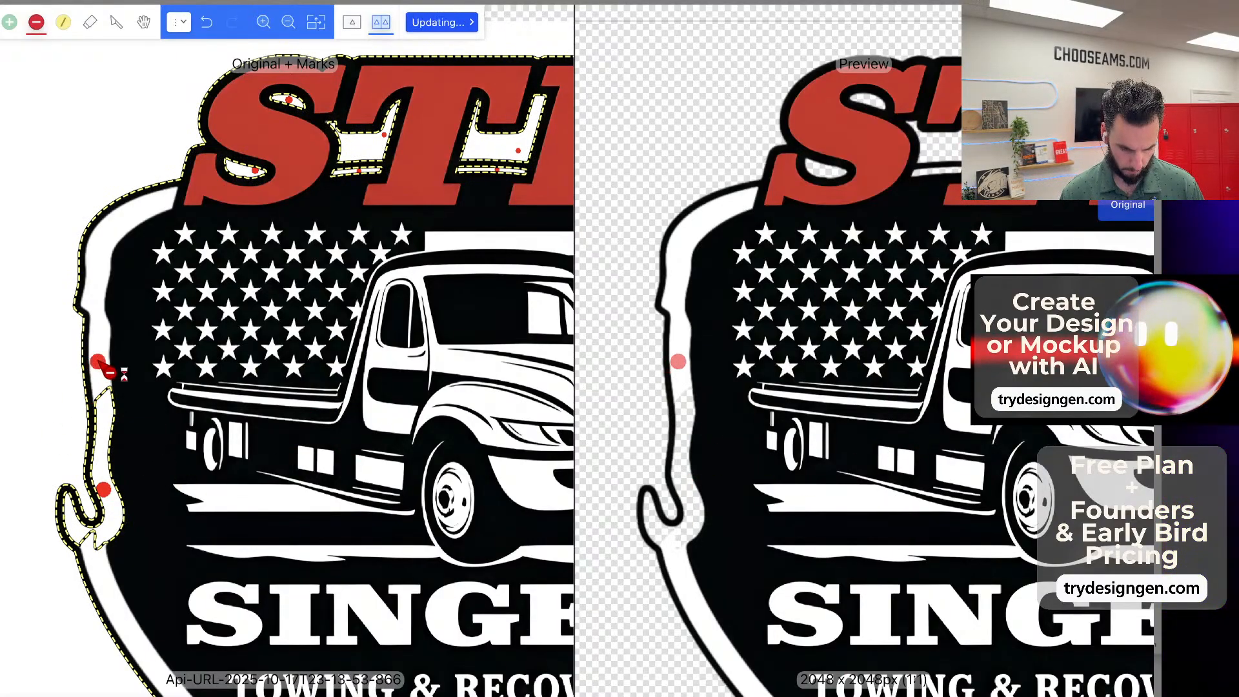
drag(98, 363, 110, 244)
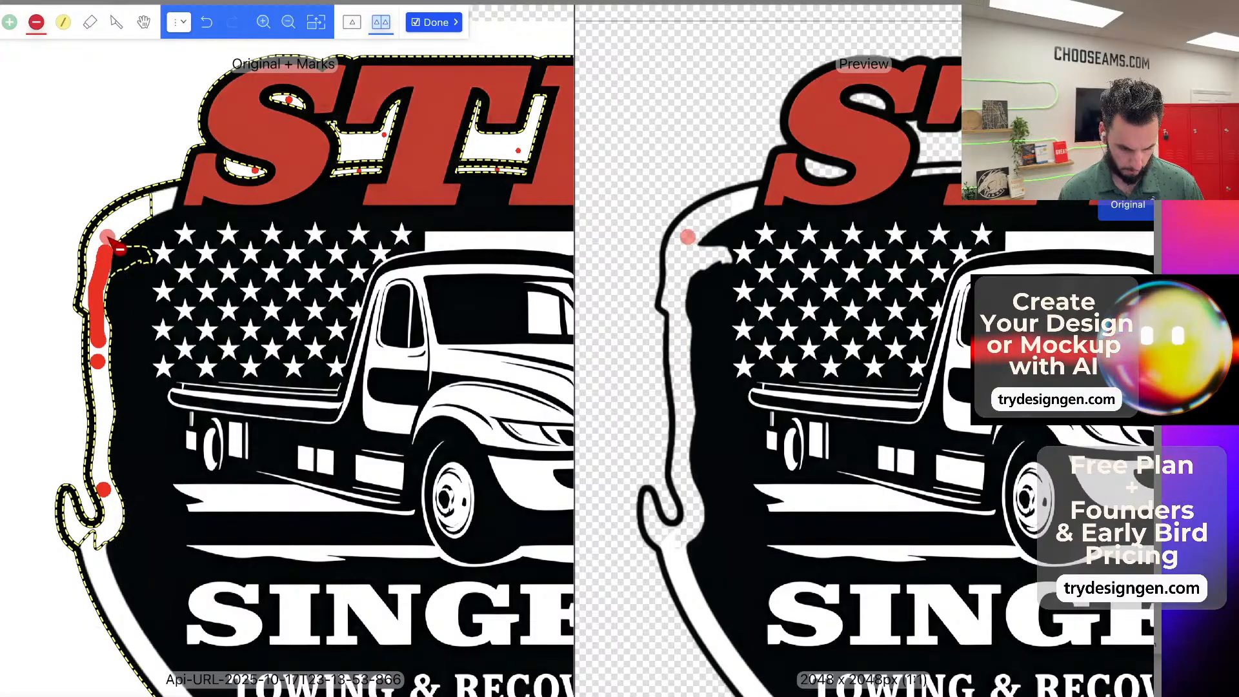
click(150, 200)
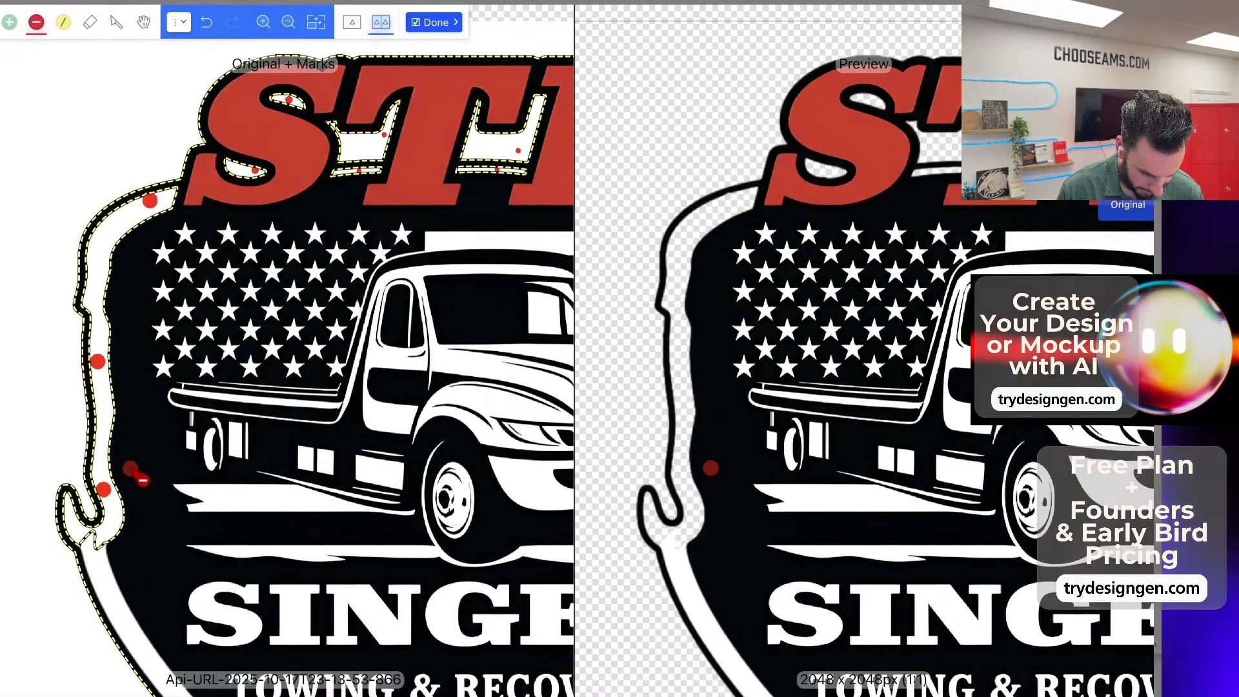
Mark the white border along the shield's lower-left curve, from the hook down to the bottom tip, for removal.
key(space)
drag(102, 610, 98, 588)
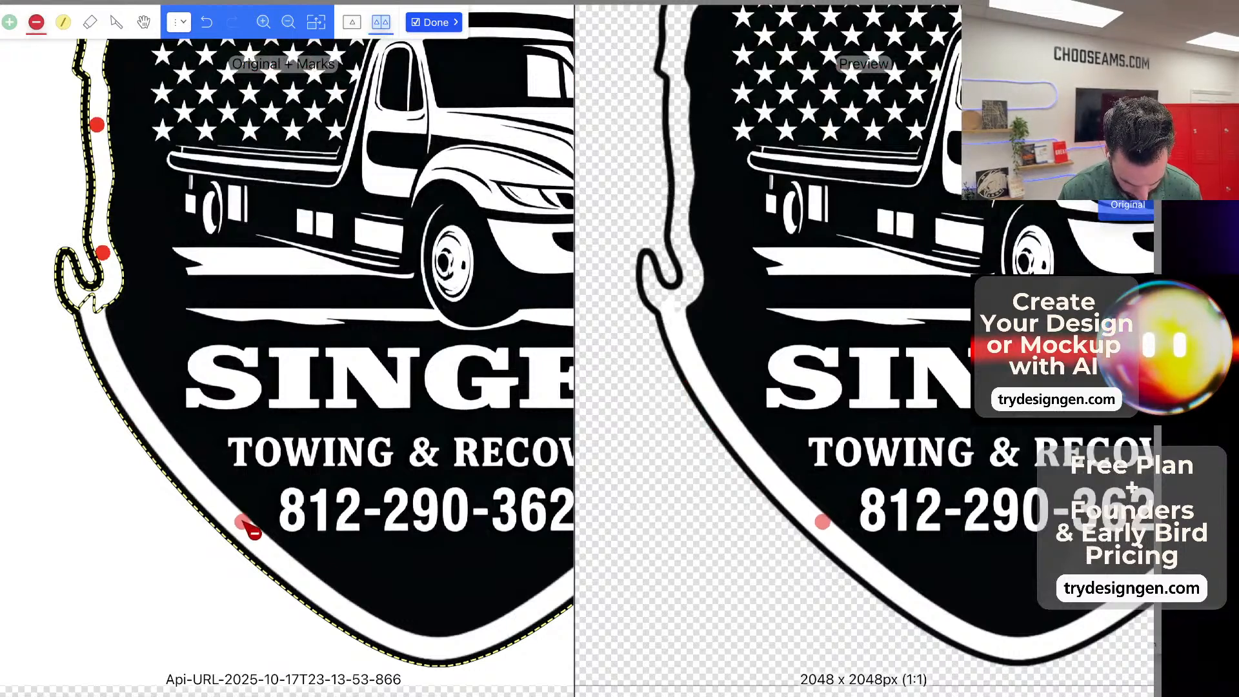
click(247, 529)
click(185, 469)
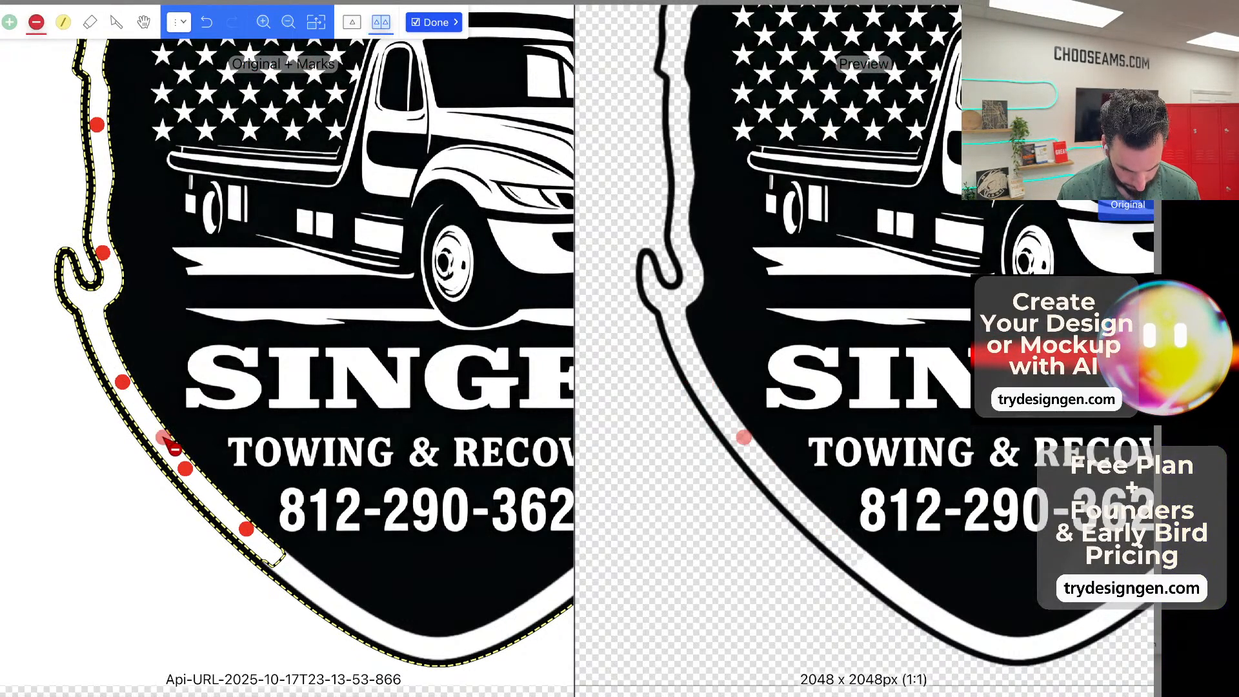
click(420, 646)
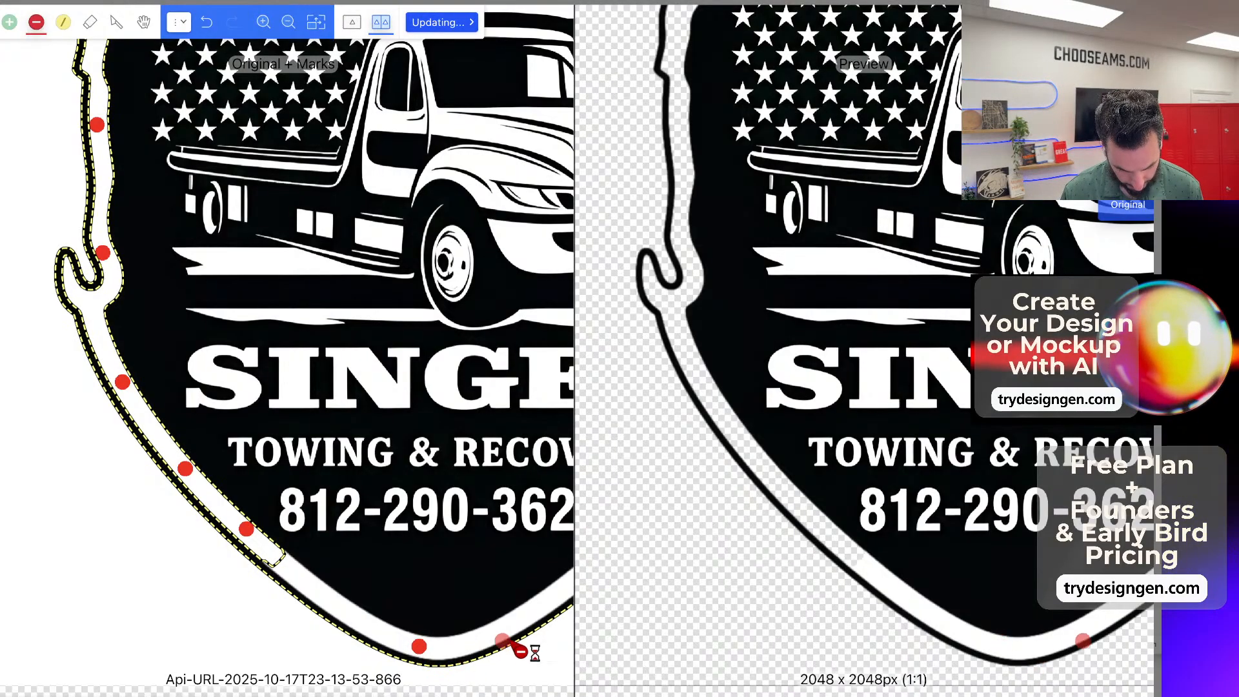
click(325, 599)
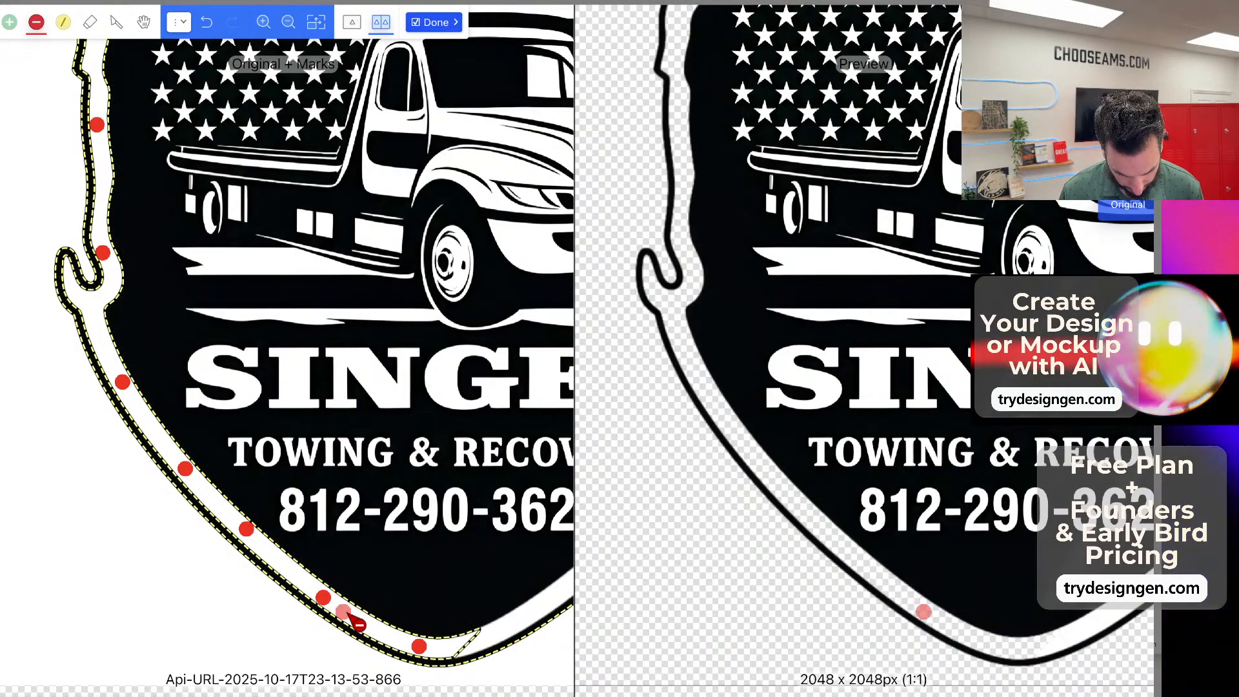
Mark the white border along the shield's lower-right curve, from the bottom tip up to the hook, for removal.
key(space)
drag(545, 617, 210, 584)
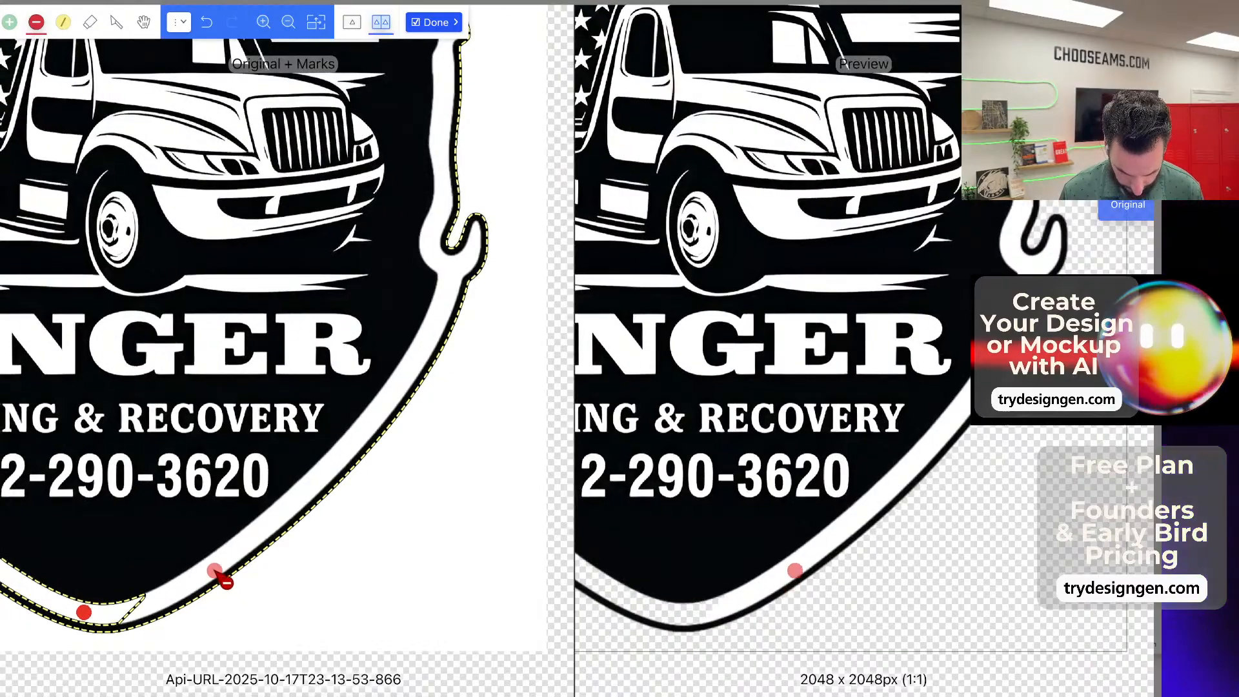
click(234, 549)
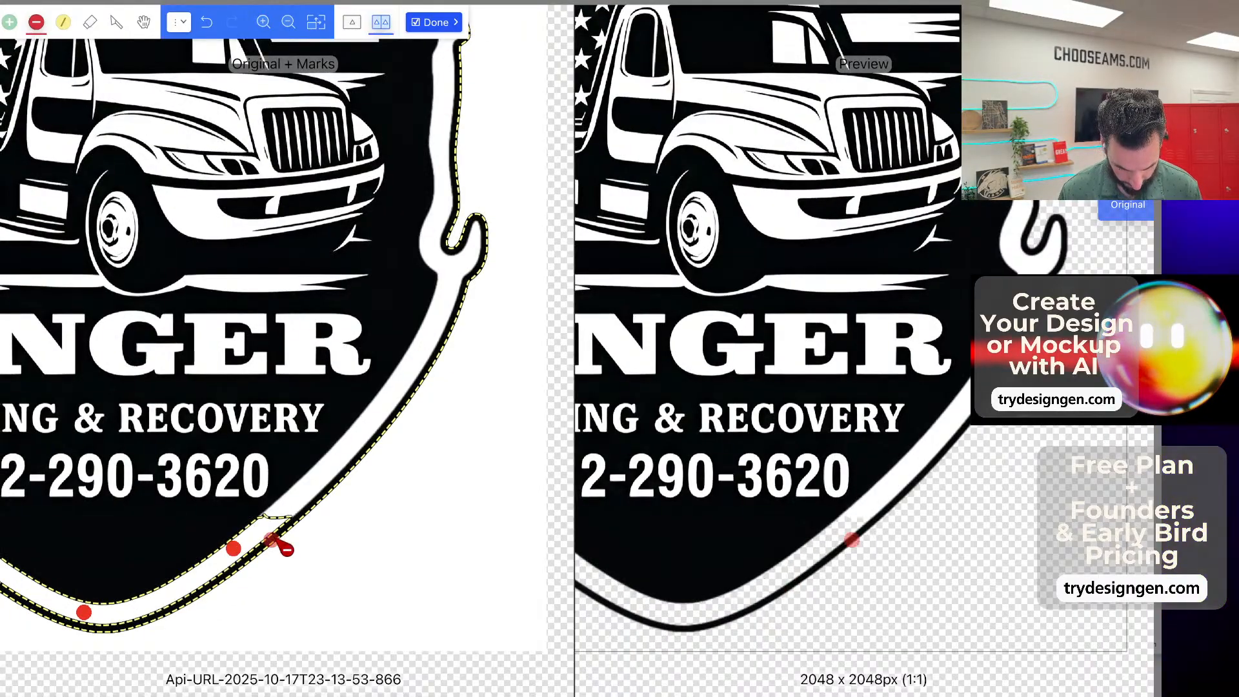
click(355, 435)
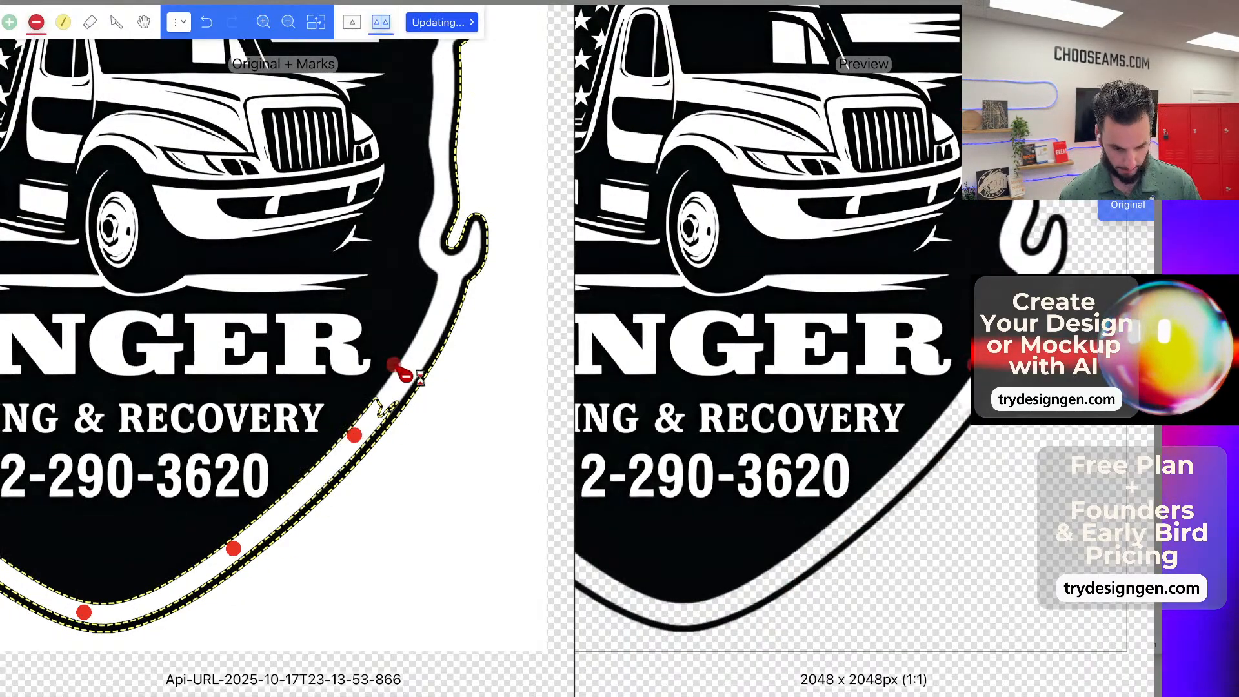
click(437, 316)
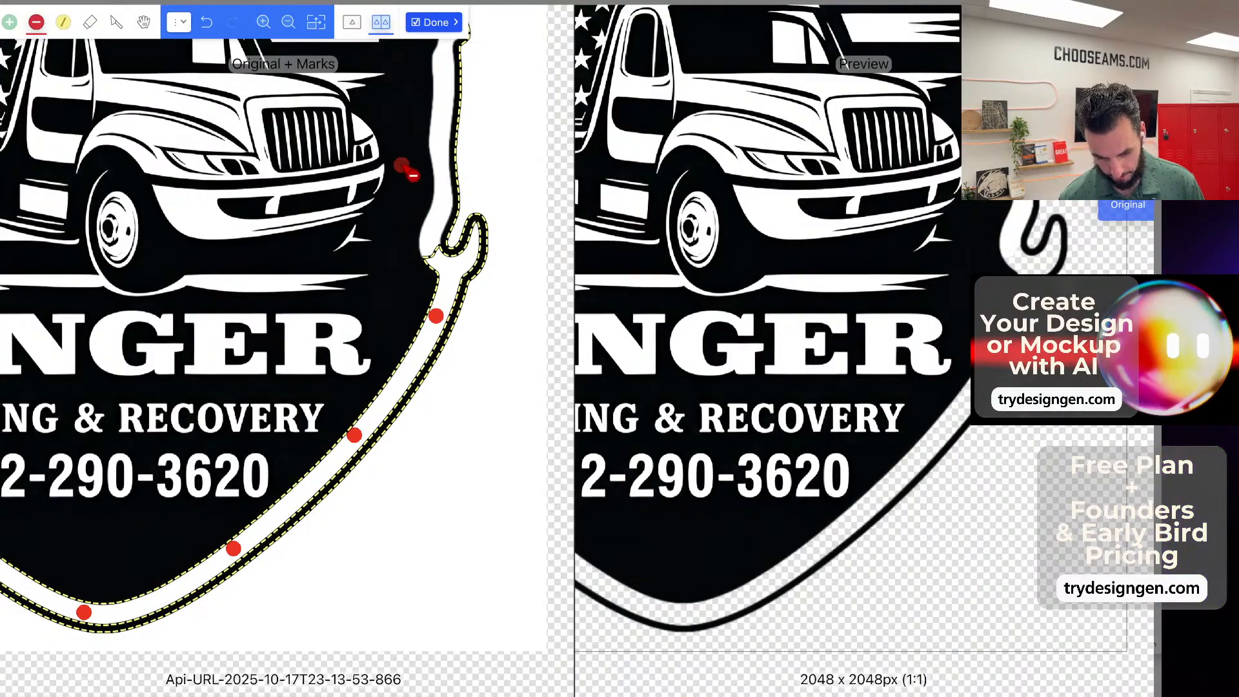
Mark the white border along the shield's right side, from the hook up to the R, for removal.
key(space)
drag(406, 166, 349, 394)
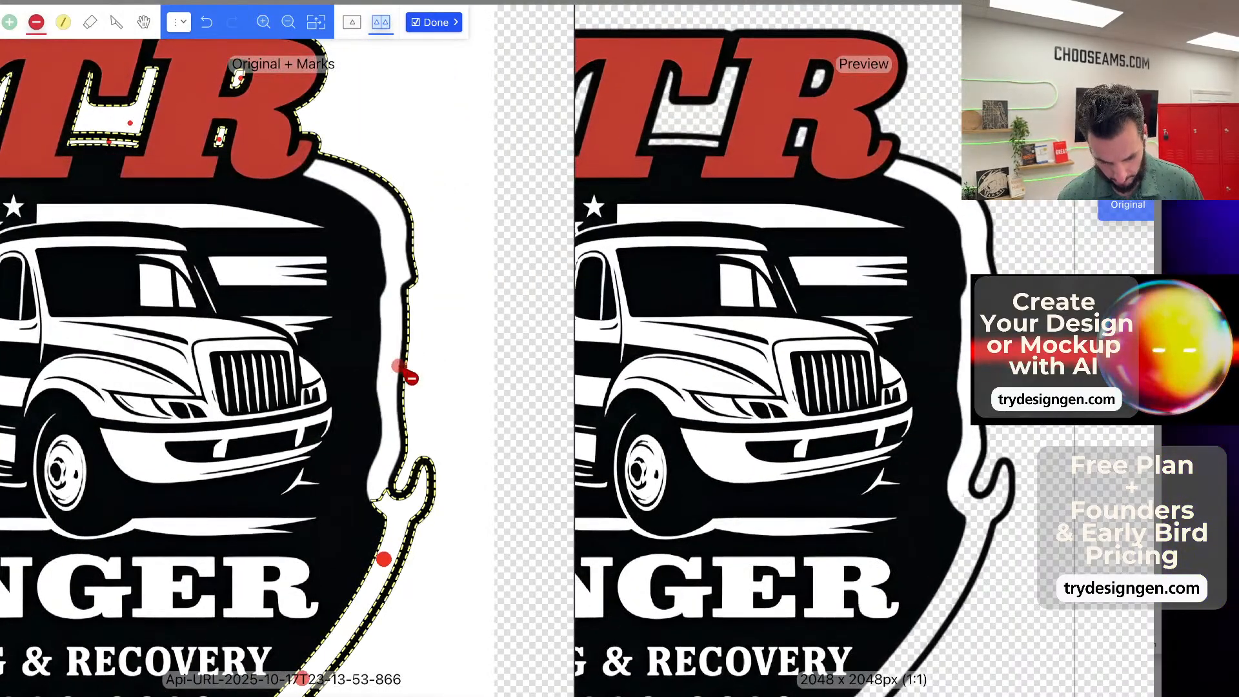
click(390, 333)
click(390, 219)
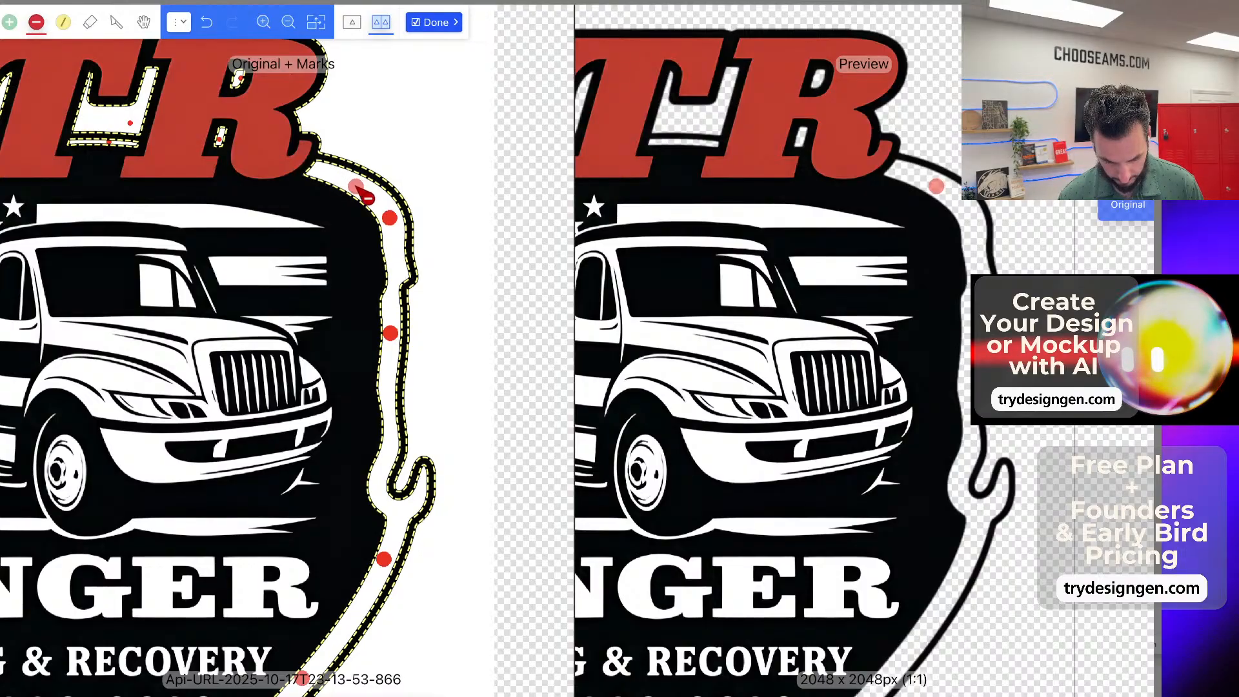
Mark the black area between the phone number and the shield's lower tip for removal.
scroll(244, 400, down, 5)
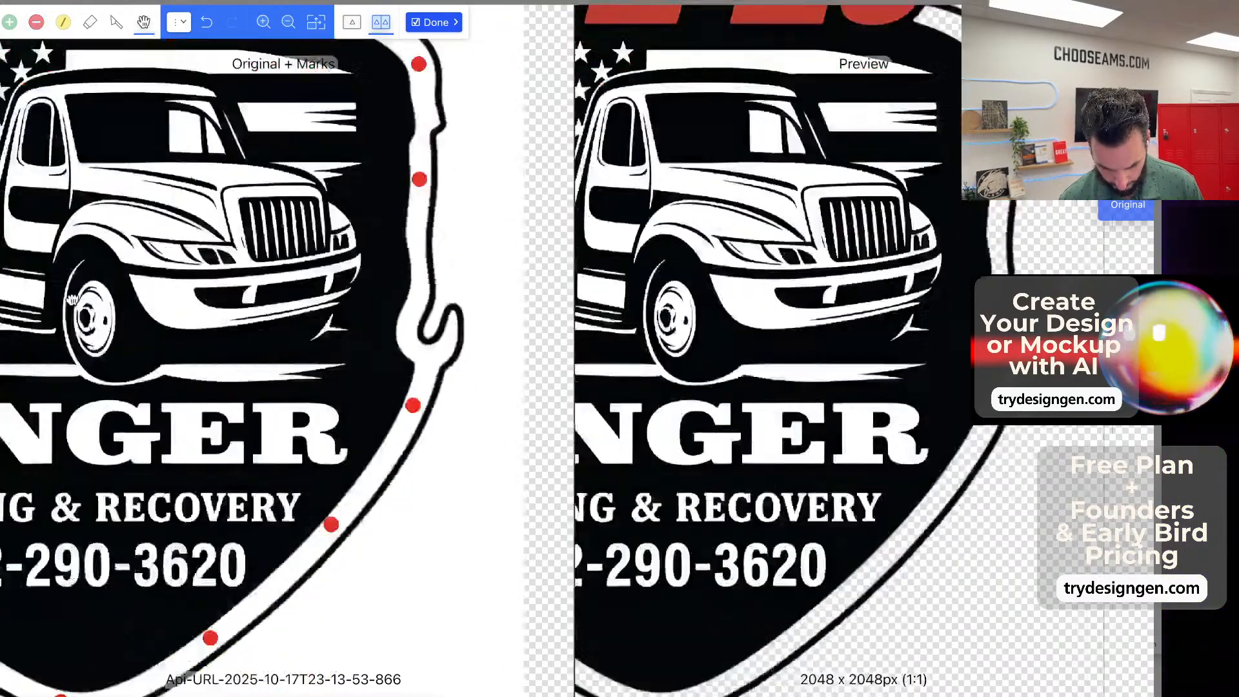
click(103, 499)
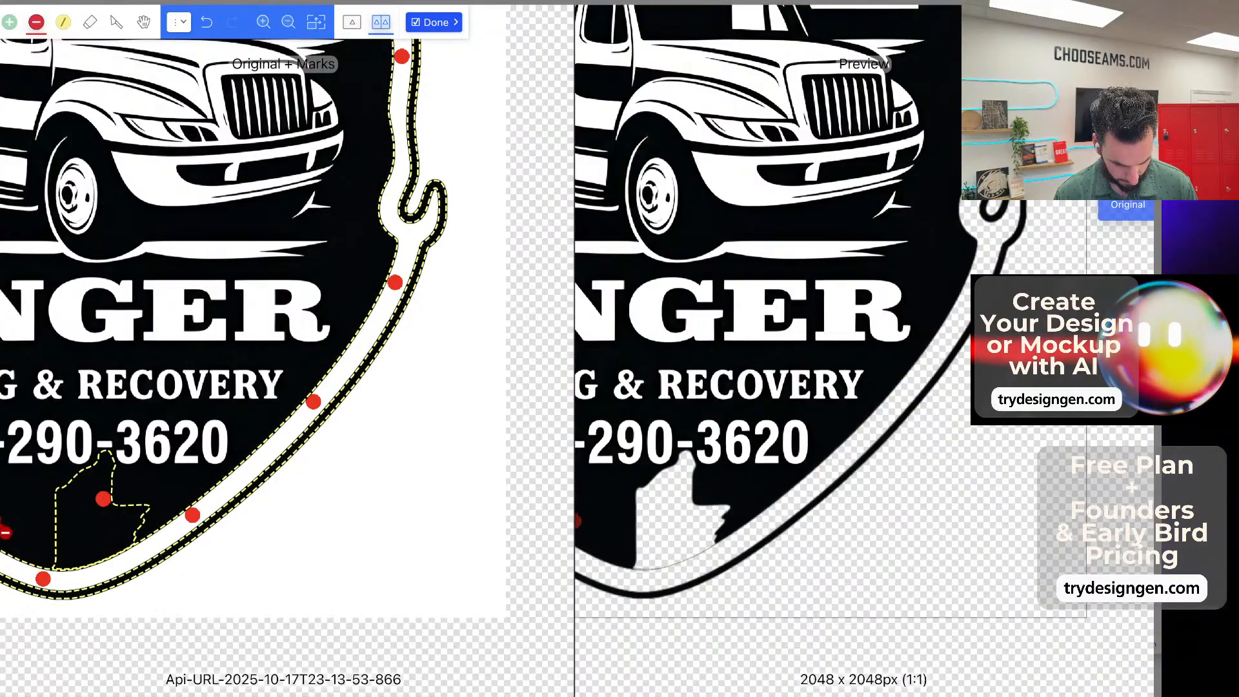
mouse_move(5, 532)
mouse_down()
mouse_move(49, 520)
mouse_move(108, 531)
mouse_up()
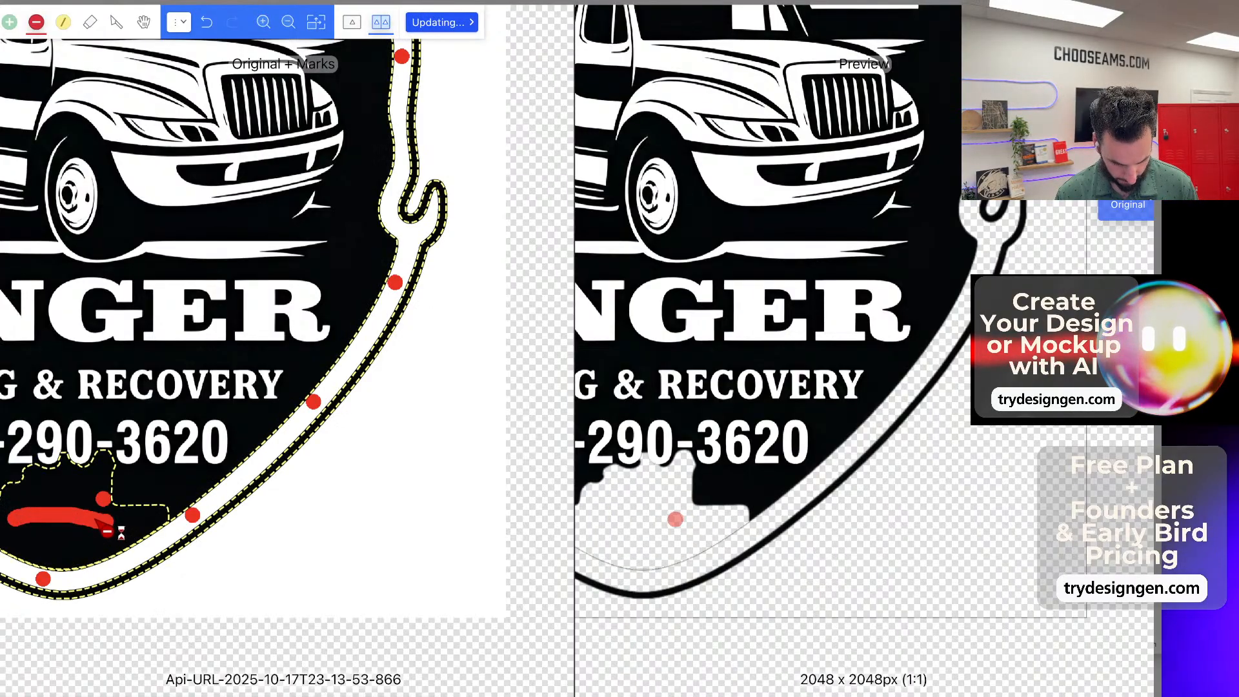
scroll(402, 482, left, 9)
scroll(422, 455, right, 5)
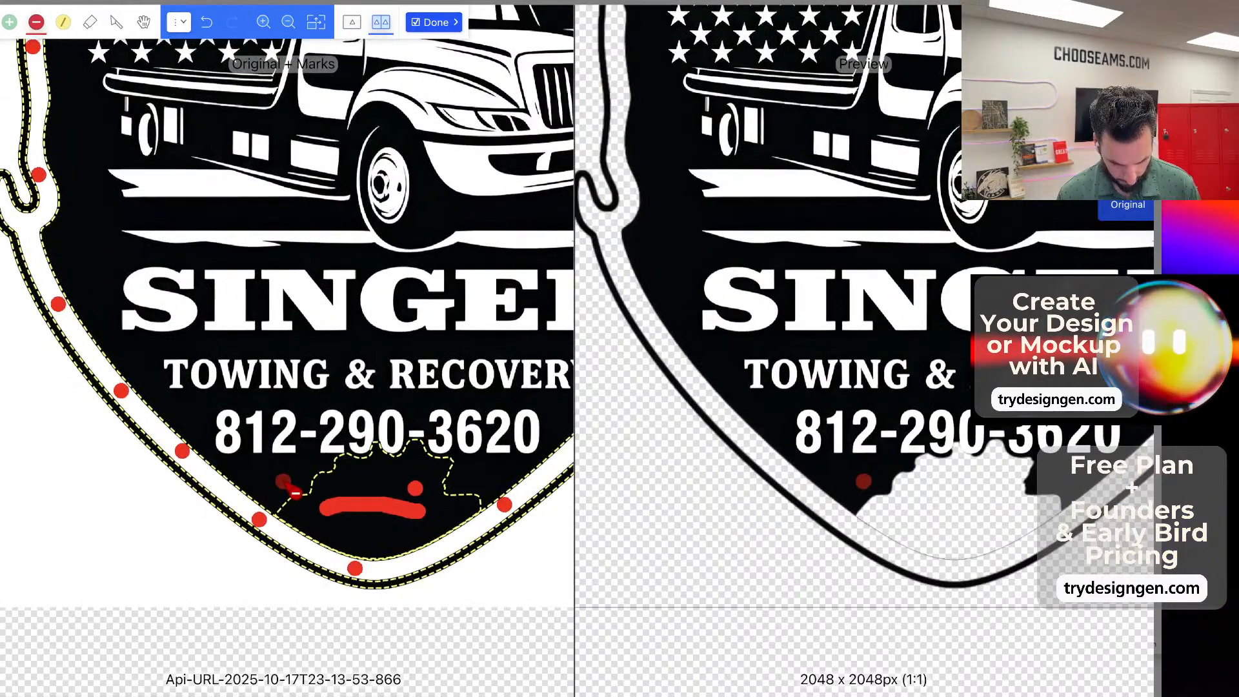
Try to mark the black area around the beginning of the phone number for removal, and undo the last two marks.
click(191, 407)
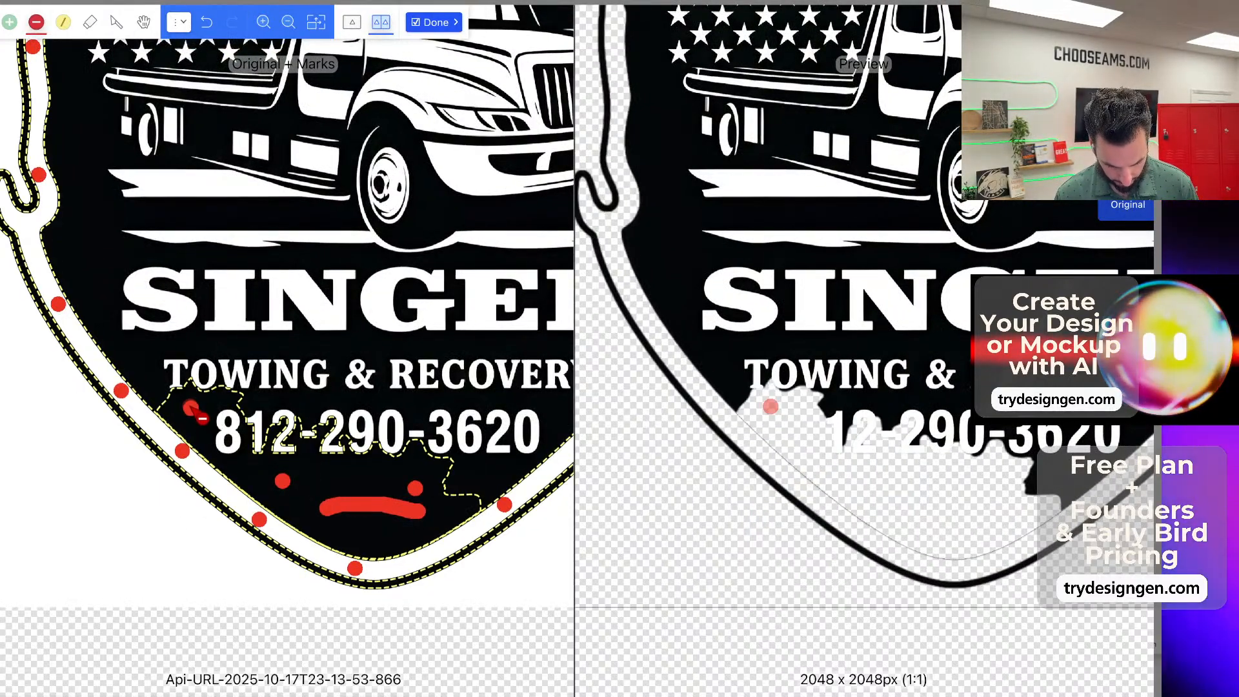
key(ctrl+z)
key(ctrl+z)
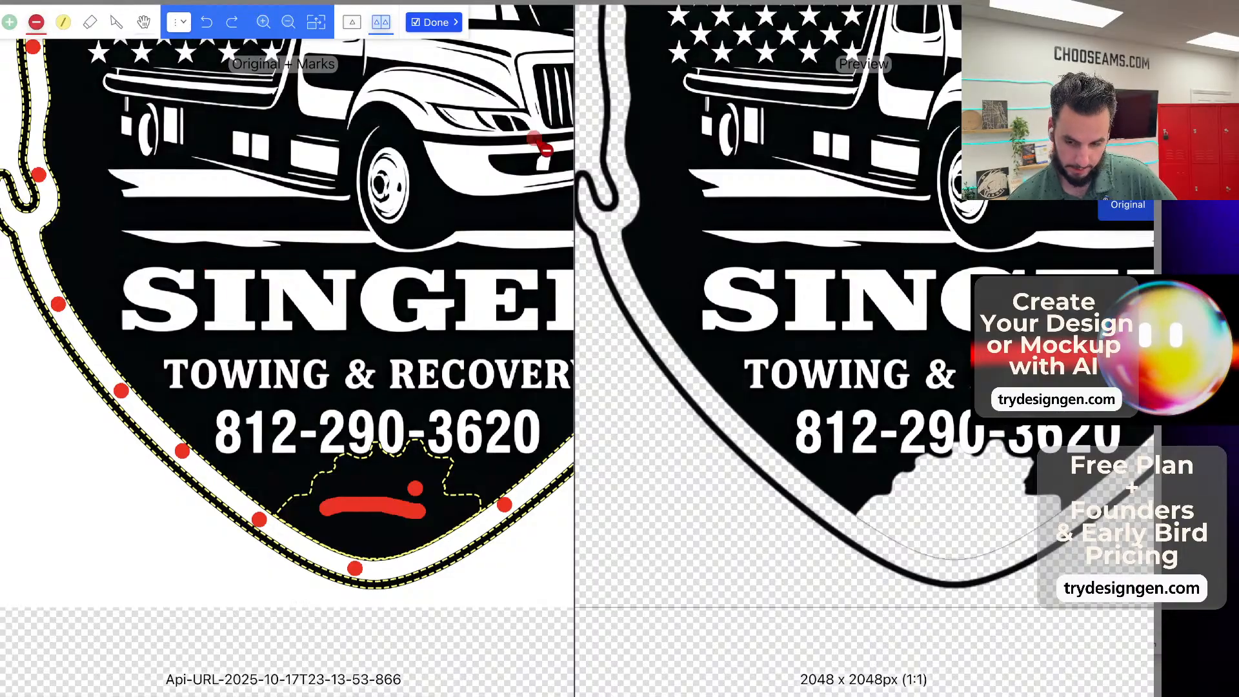
Mark the black areas beside the ends of the RECOVERY line and the phone number for removal.
scroll(489, 330, down, 3)
scroll(489, 331, right, 3)
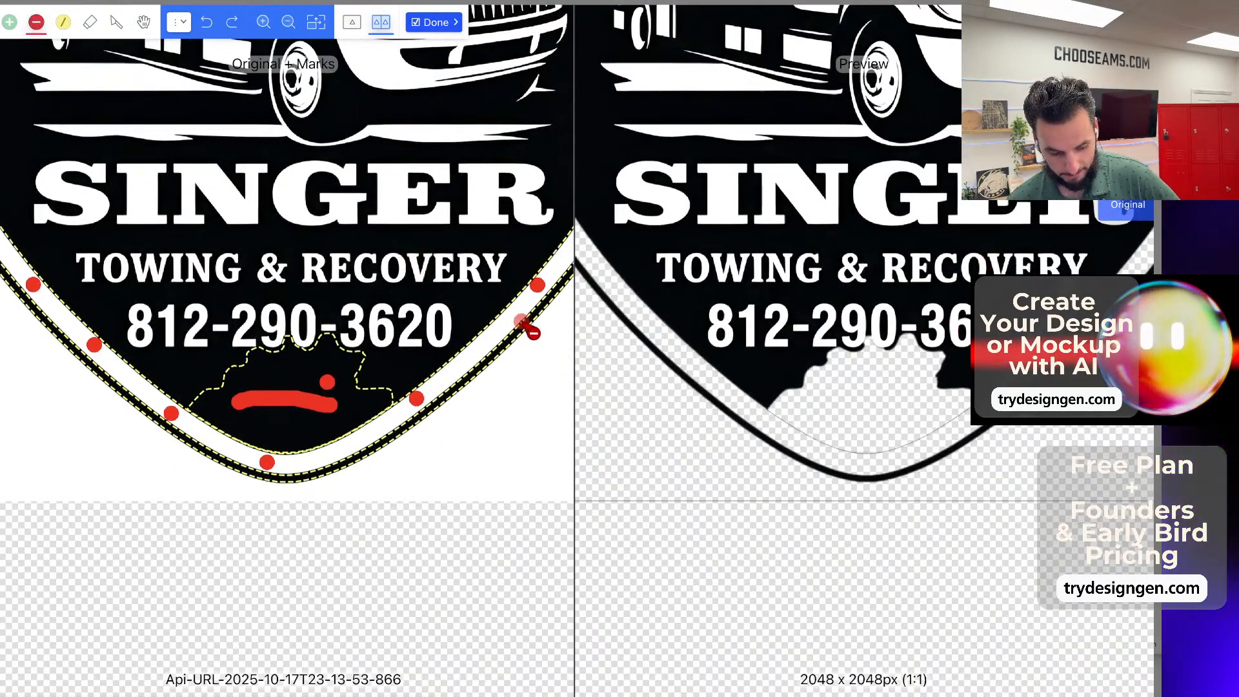
click(526, 245)
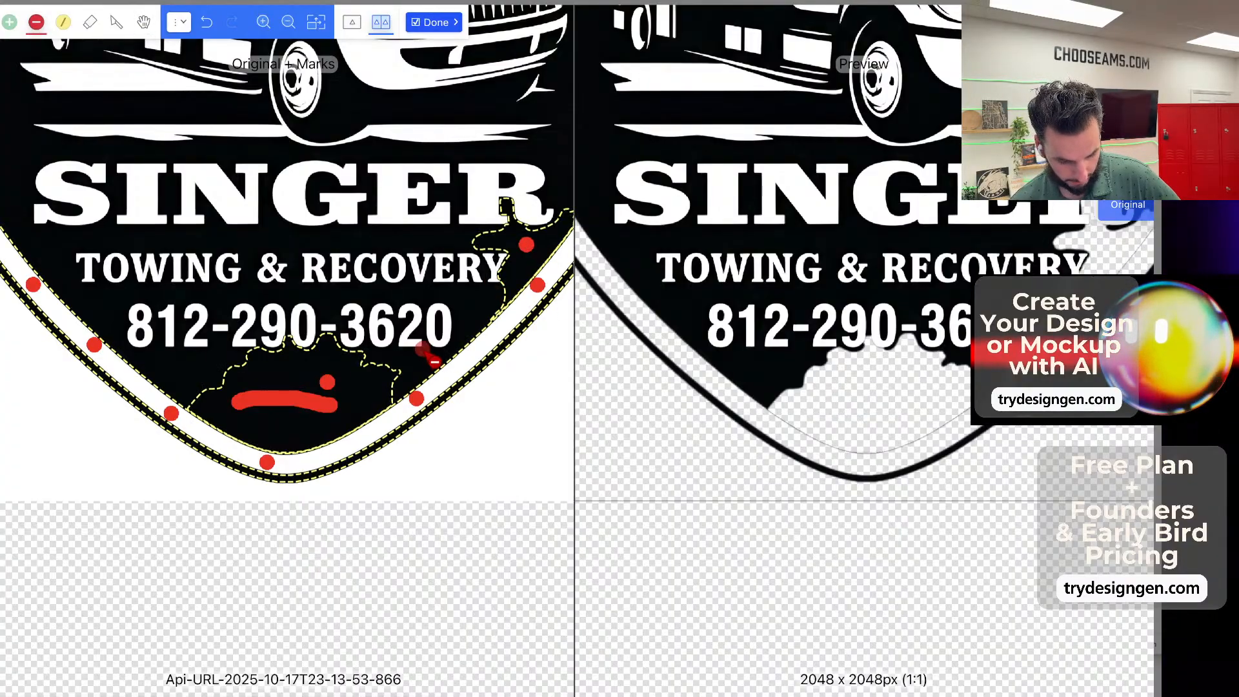
click(409, 366)
click(482, 303)
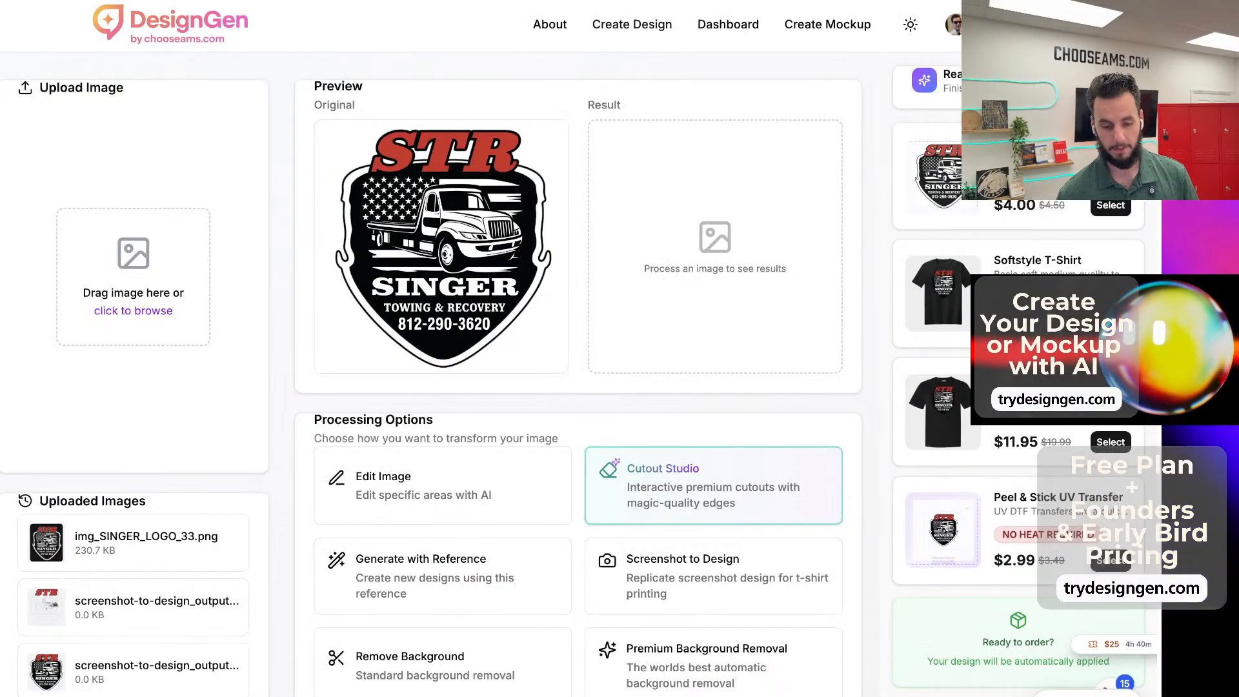
Open Photopea in a new browser tab.
key(super+t)
text(ph)
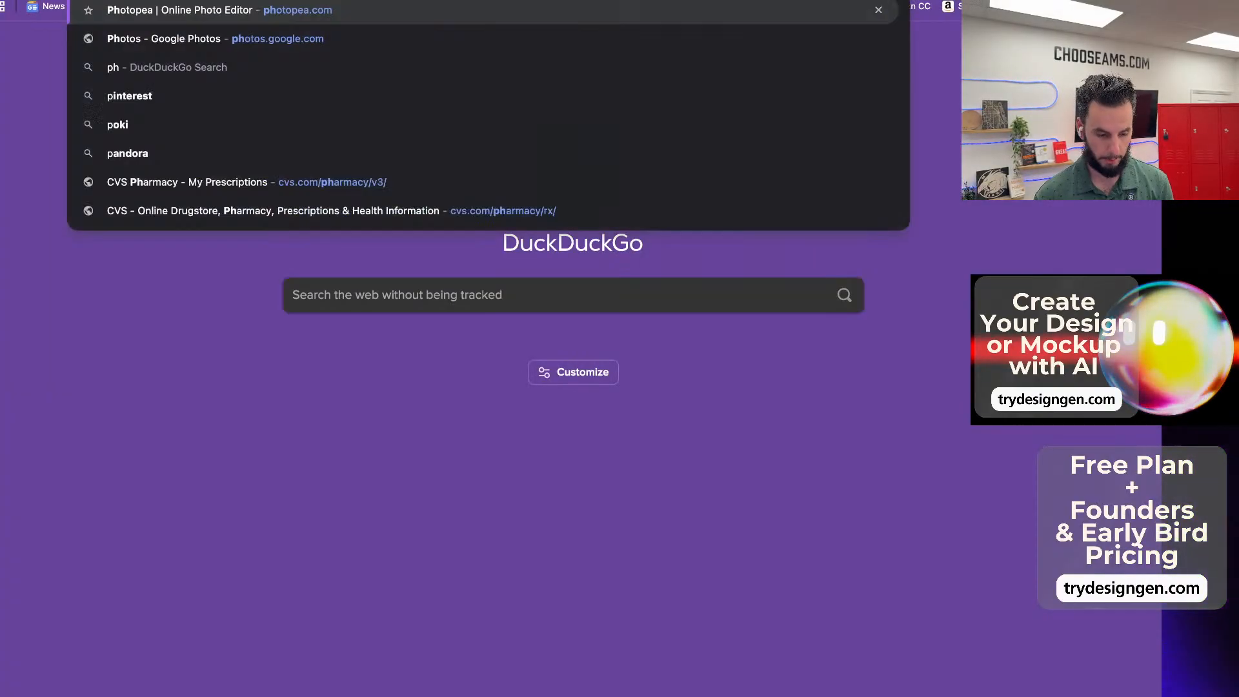
text(oto)
key(Return)
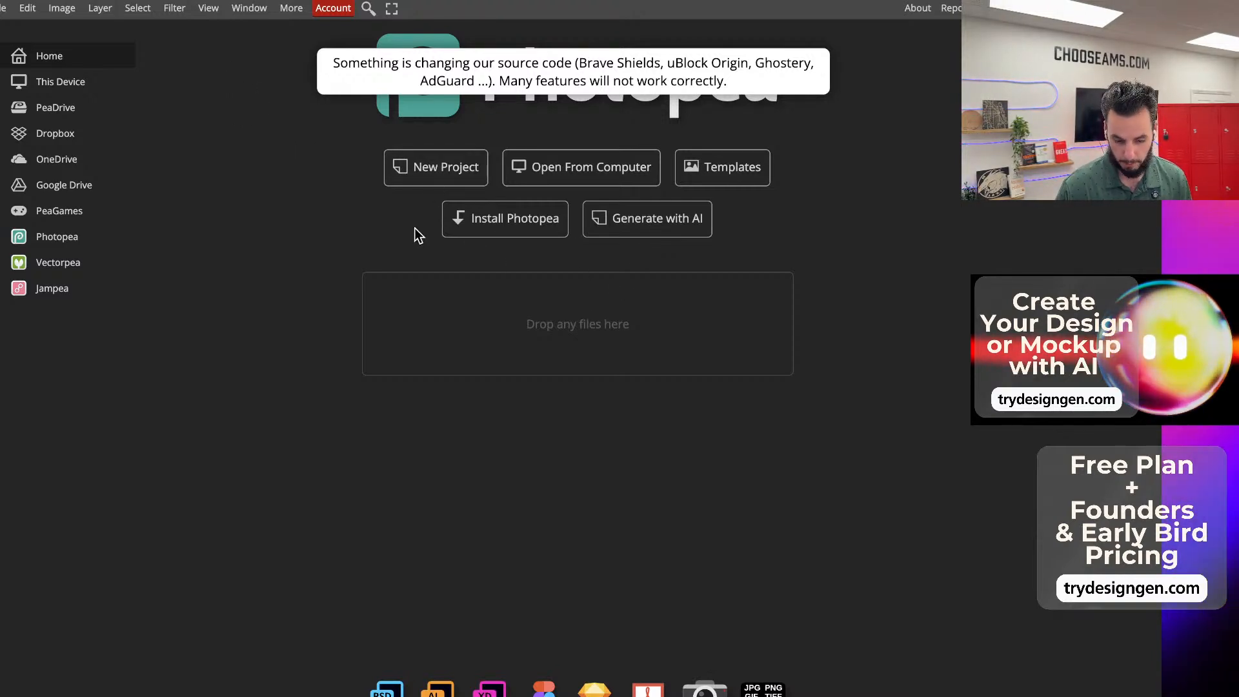
Open test1.png from the Downloads folder and dismiss the ad-blocking notice.
click(567, 181)
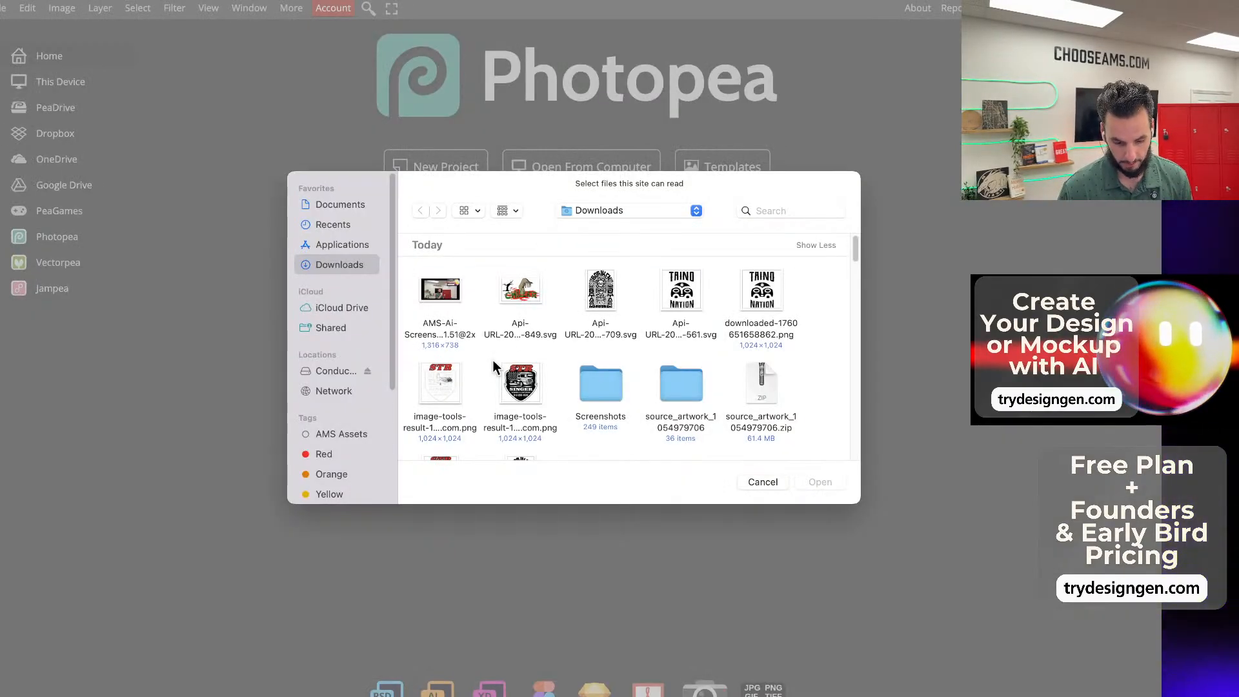
click(520, 395)
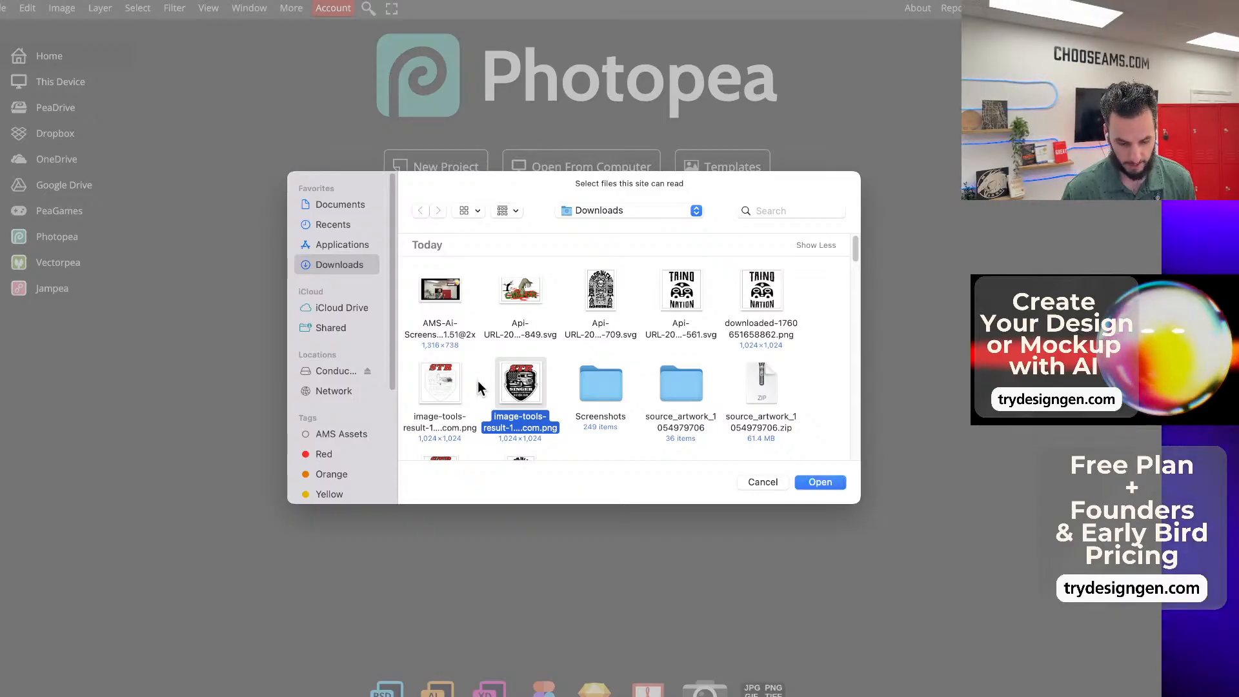
scroll(550, 413, down, 3)
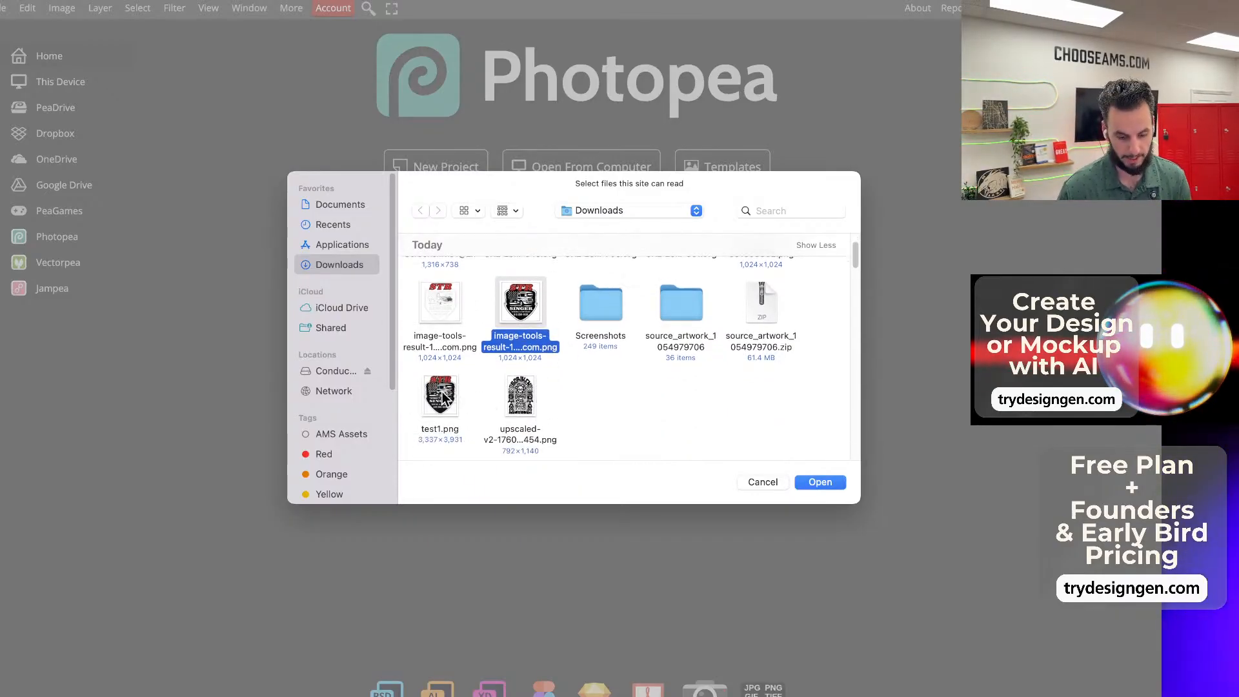
double_click(445, 396)
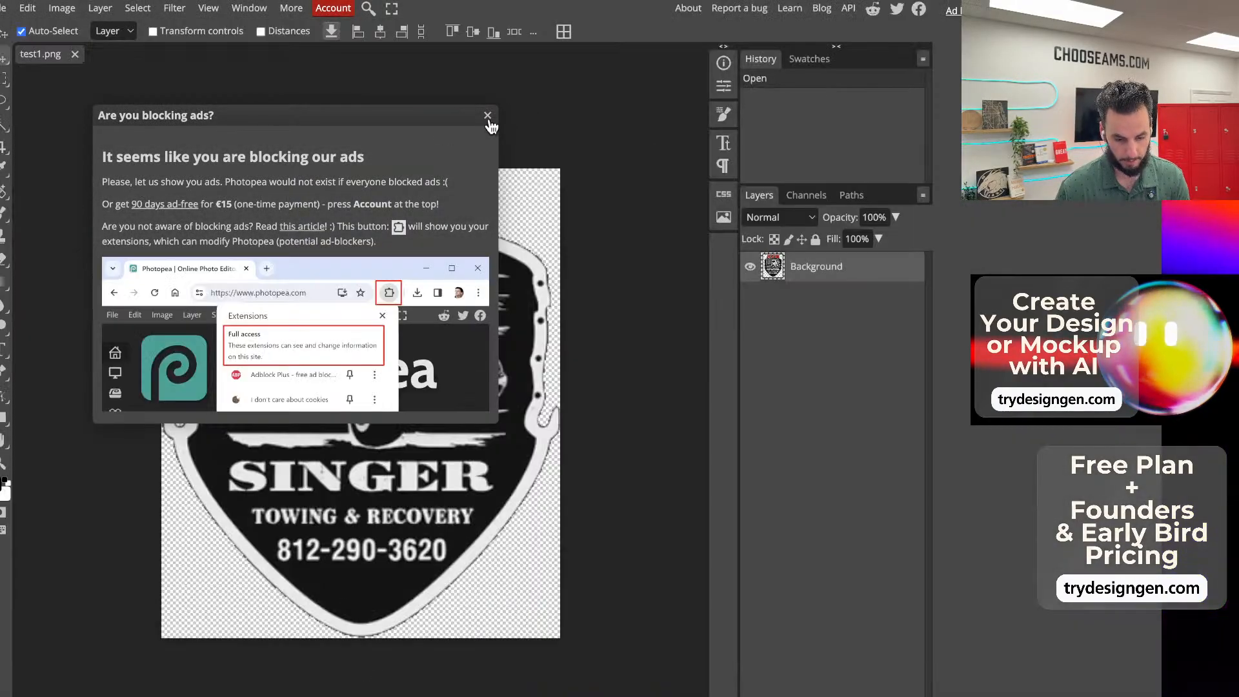
click(487, 116)
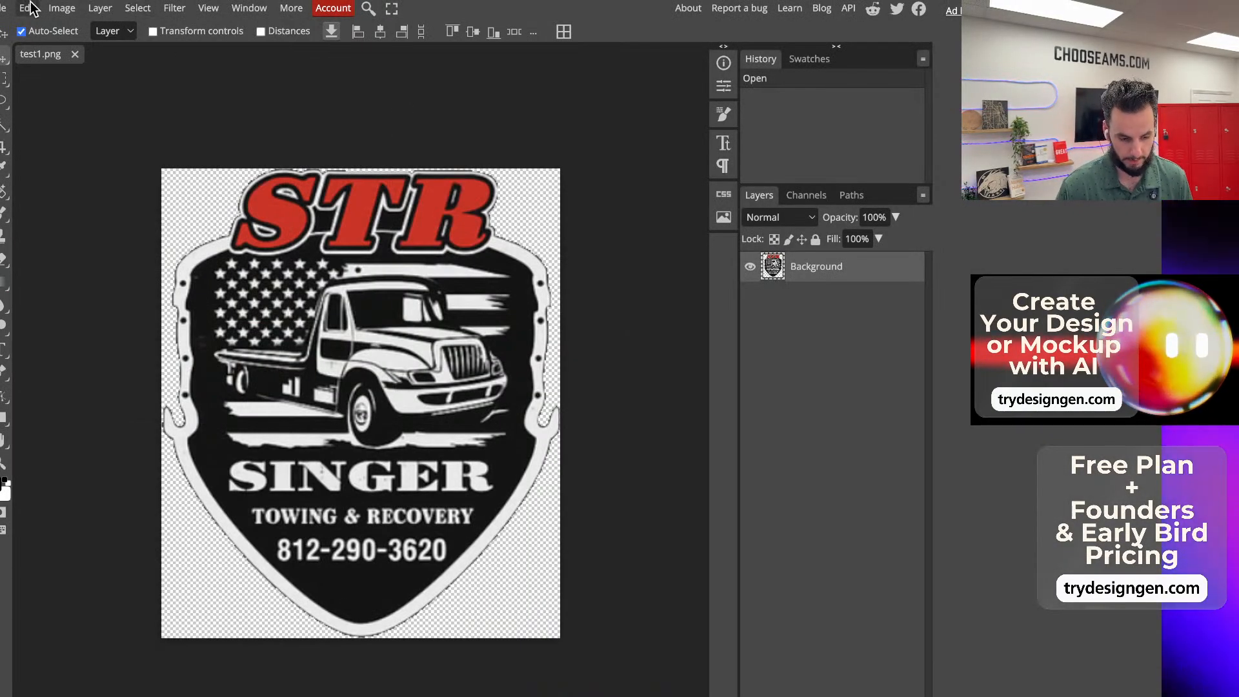
Open the image-tools-result PNG of the full black-shield Singer logo from Downloads as a second document.
click(3, 11)
click(6, 46)
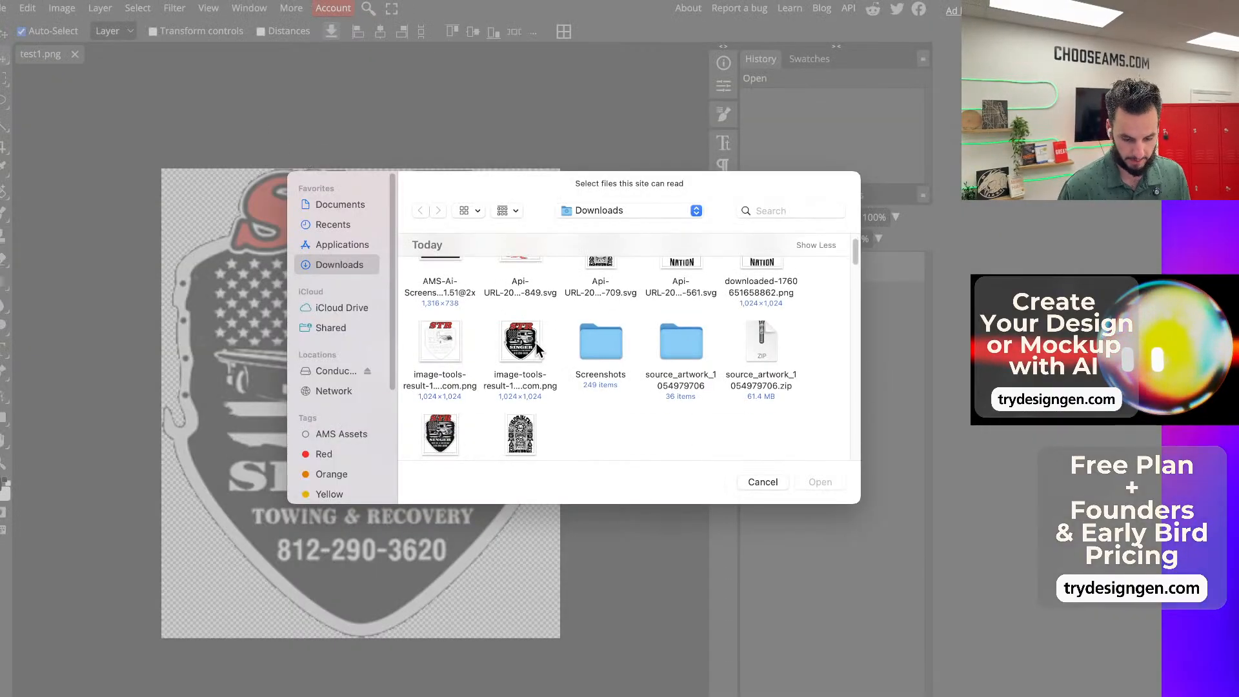
double_click(536, 345)
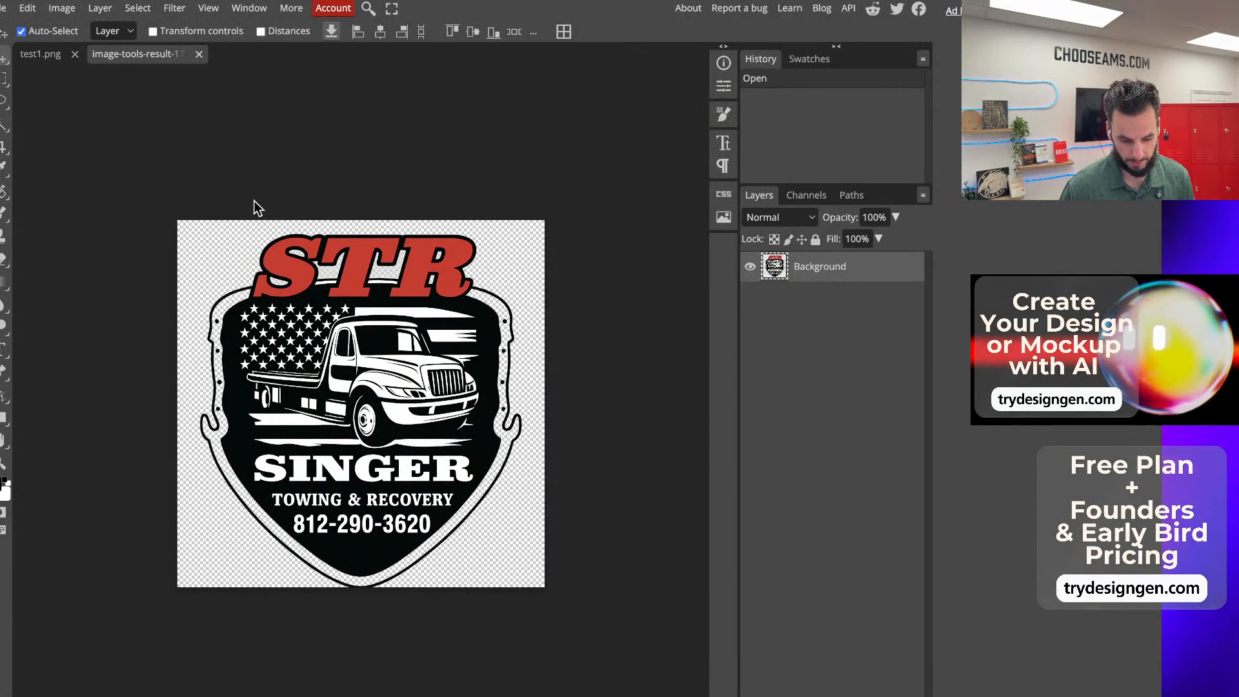
Select the connected black area of the Singer shield with the Magic Wand, starting beside the SINGER lettering.
click(3, 125)
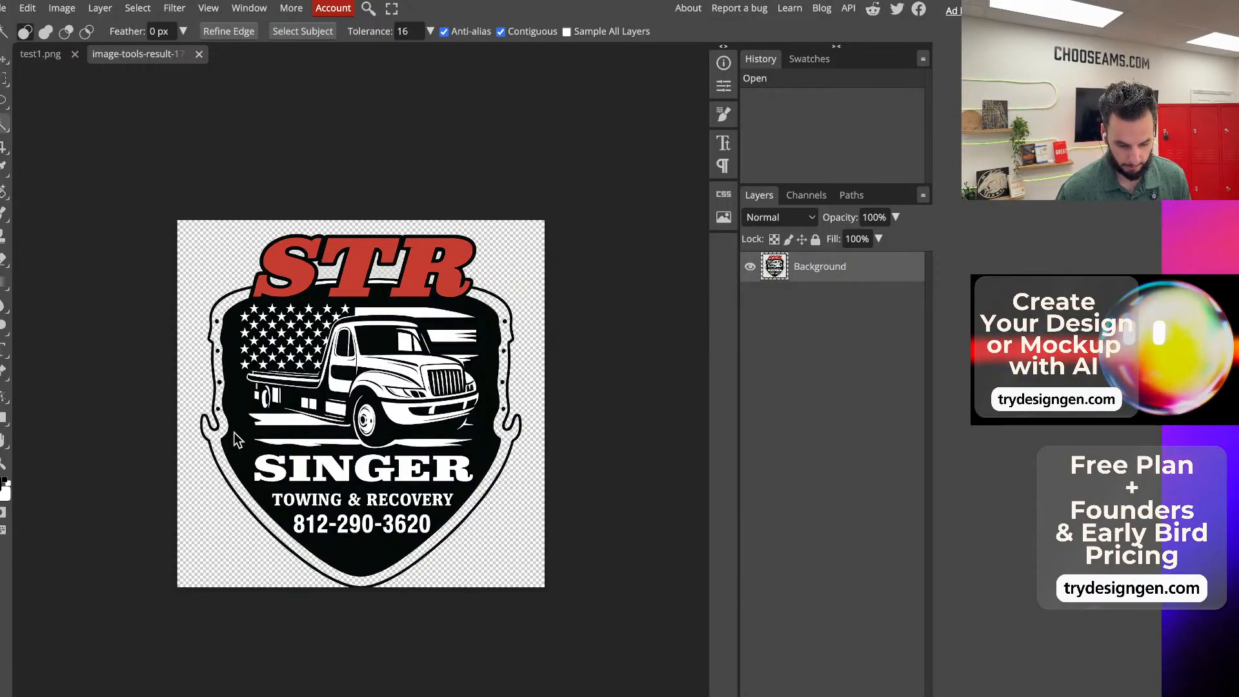
click(246, 450)
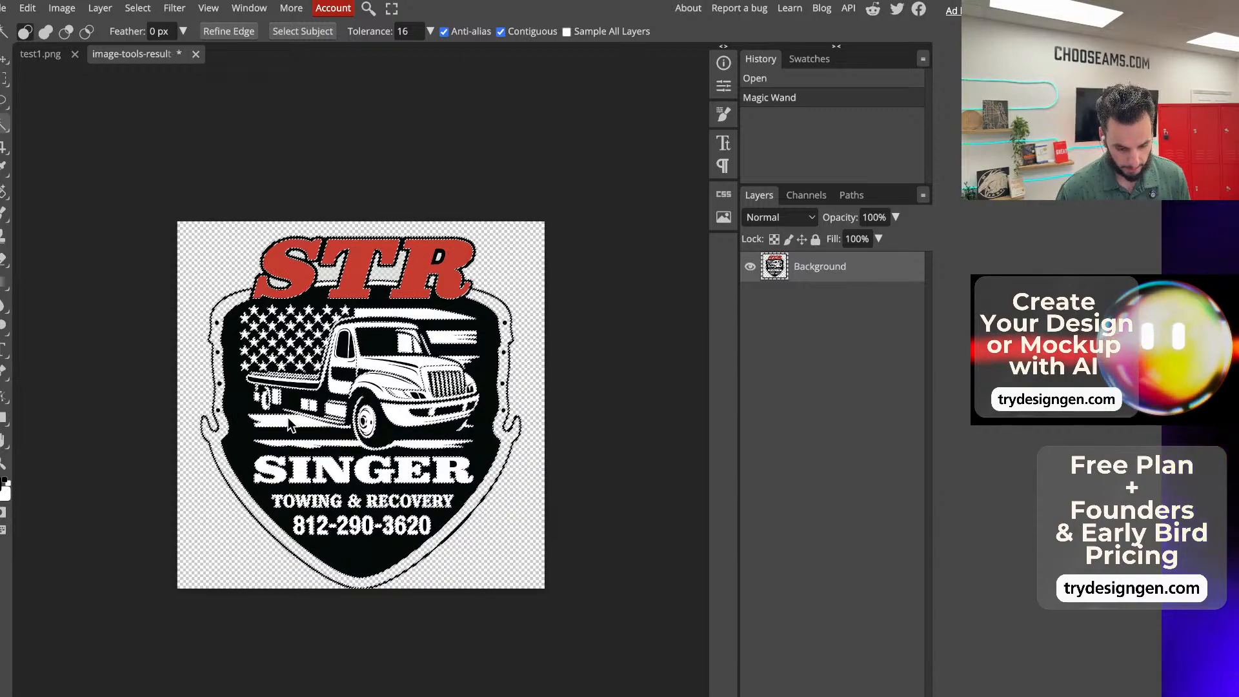
Examine the selection's edges around the truck, flag stars, STR lettering, SINGER text, phone number and shield tip.
scroll(288, 395, up, 5)
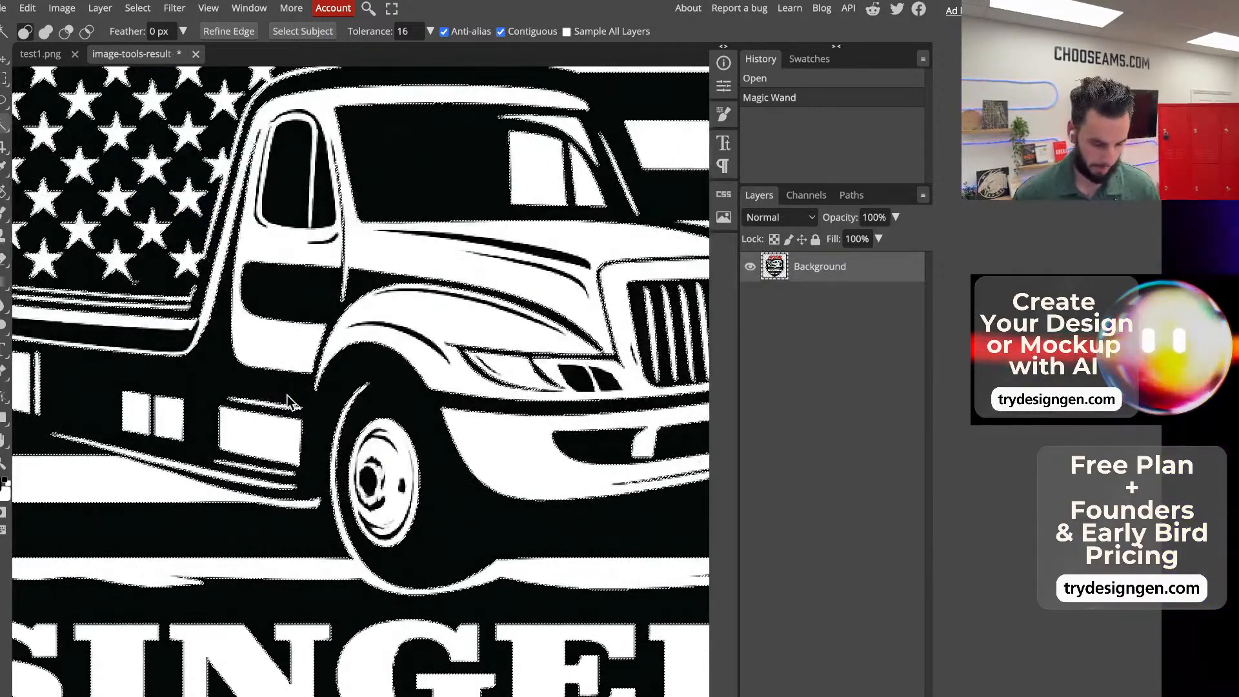
scroll(271, 520, down, 5)
scroll(268, 577, down, 10)
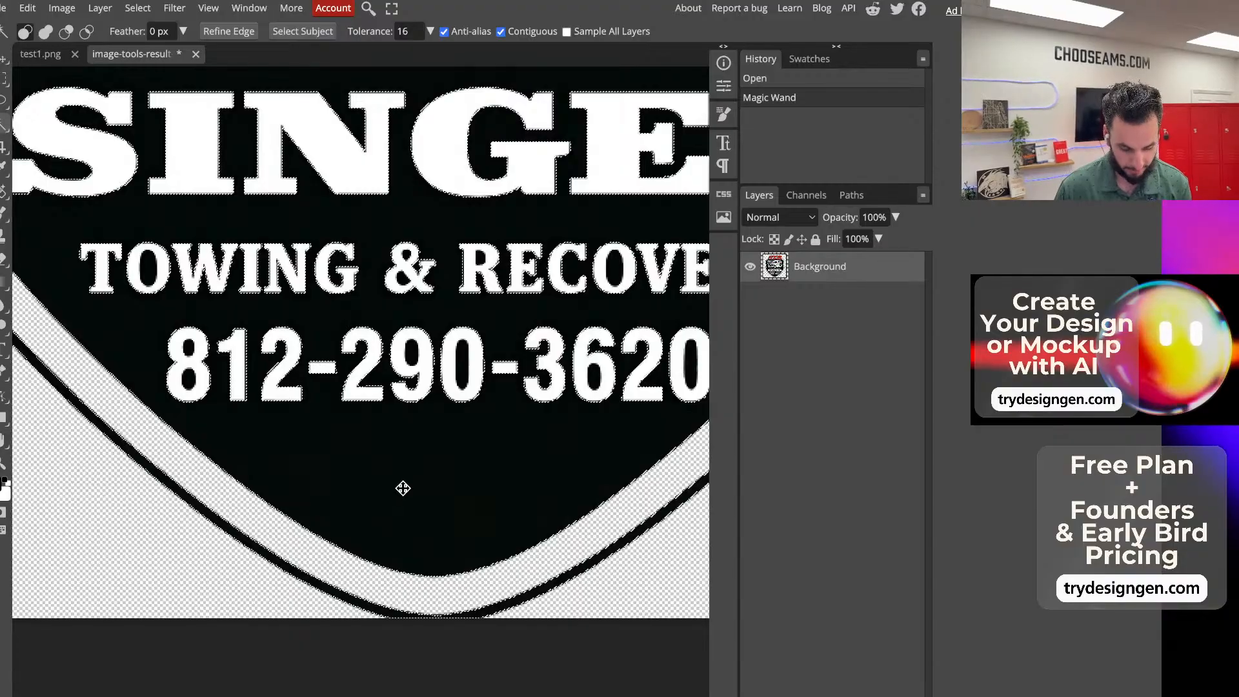
scroll(410, 548, up, 5)
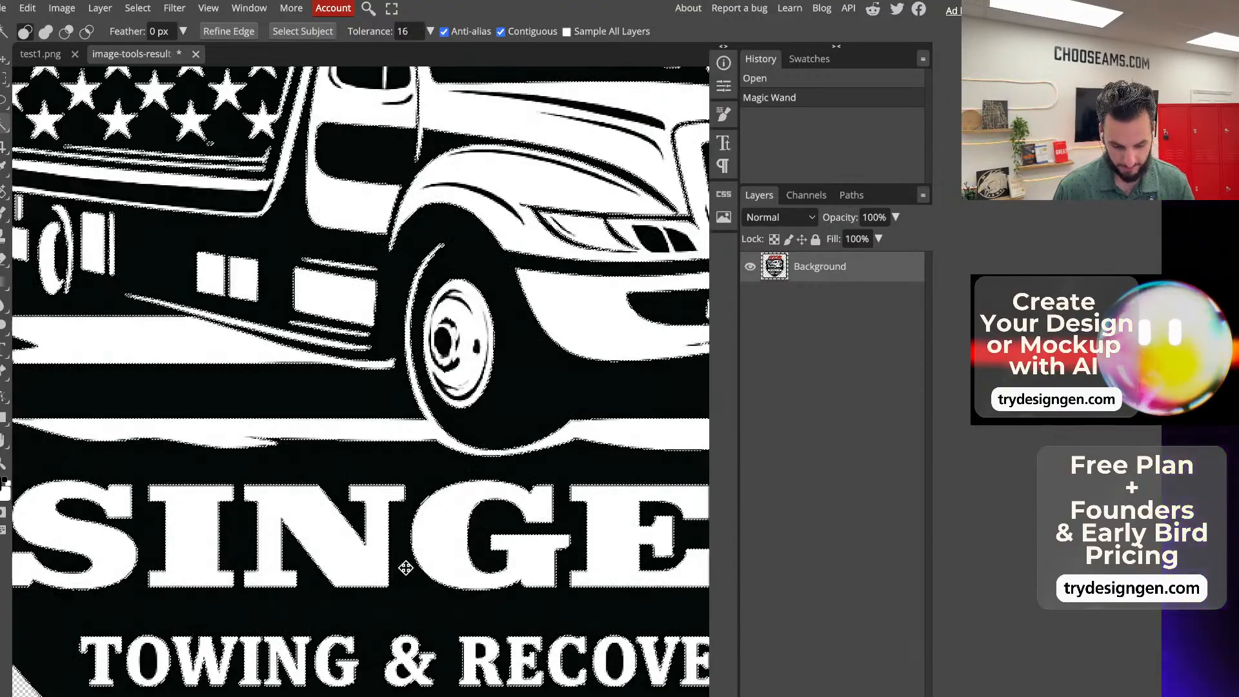
scroll(405, 568, up, 6)
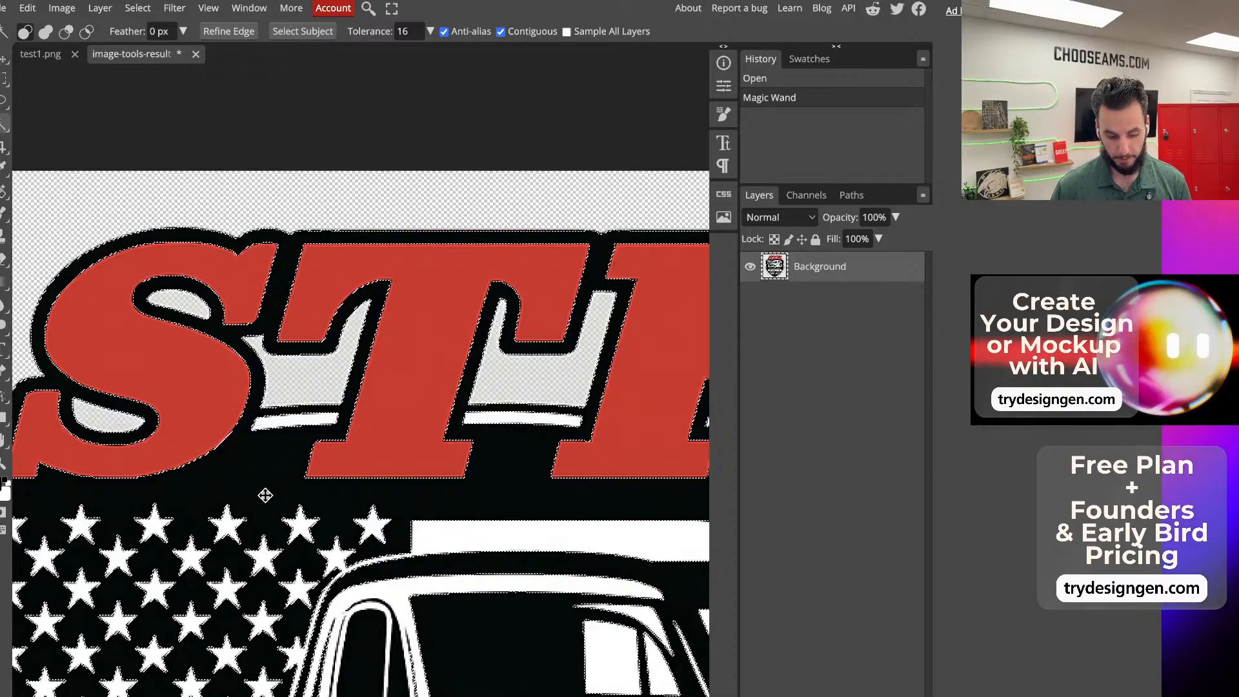
scroll(265, 495, down, 7)
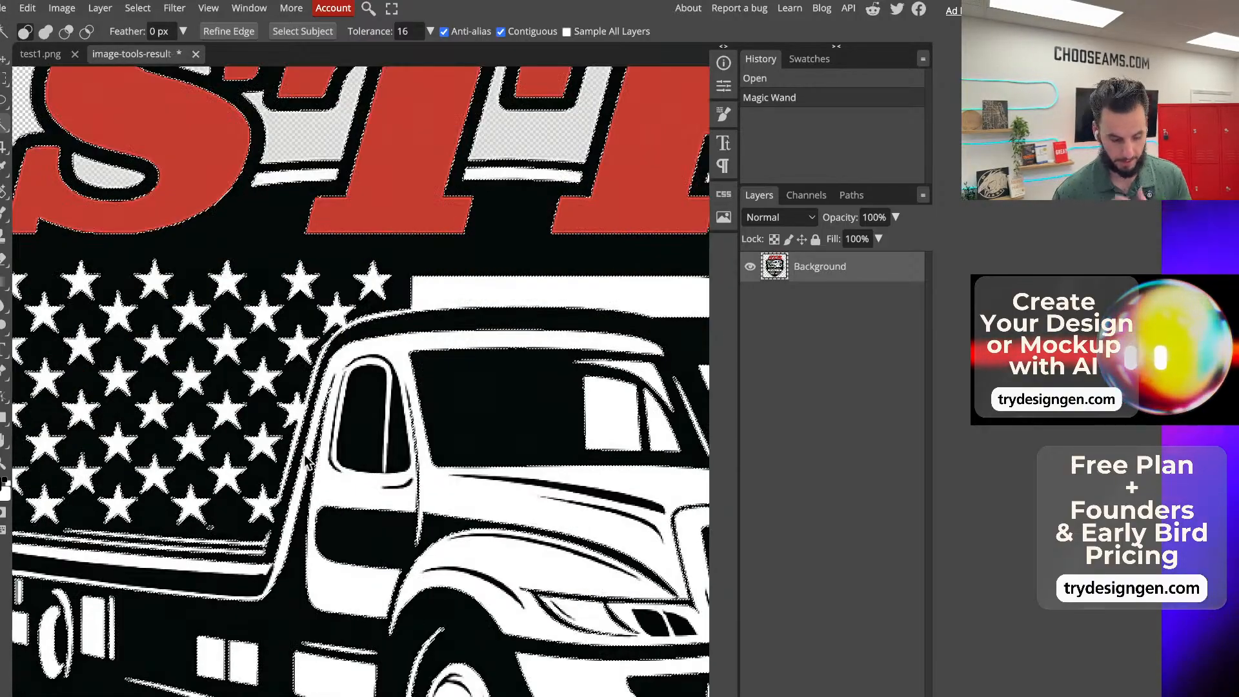
scroll(236, 373, down, 9)
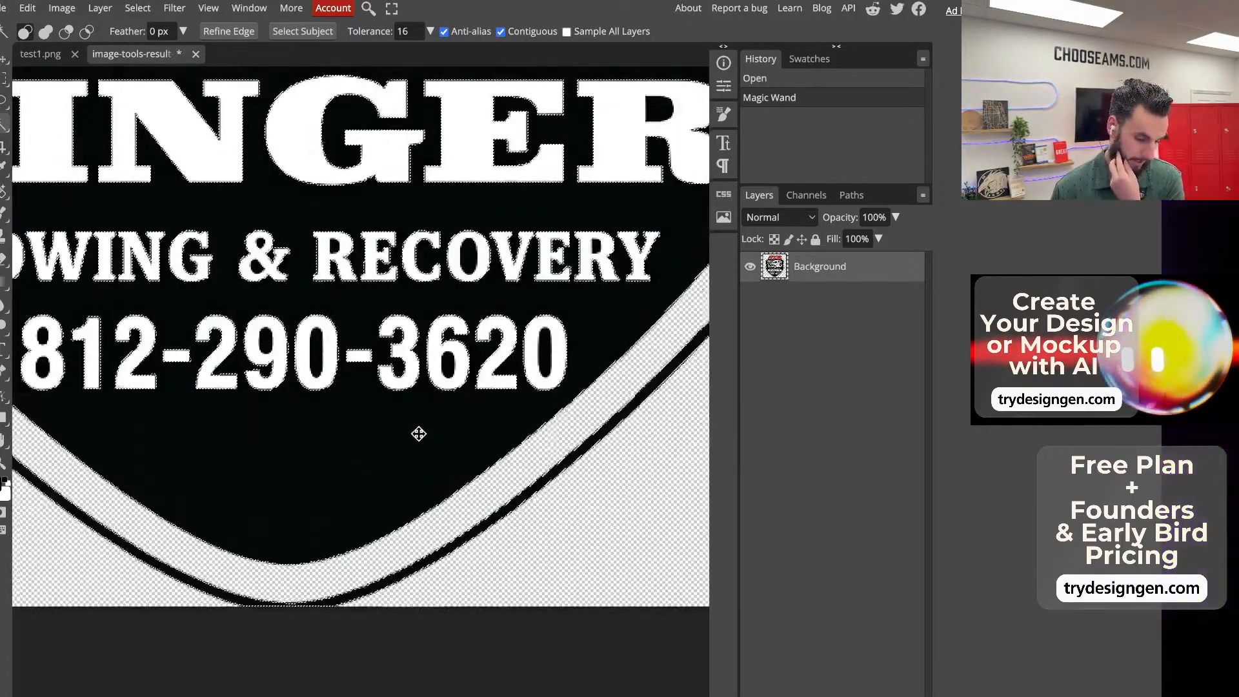
scroll(416, 434, up, 1)
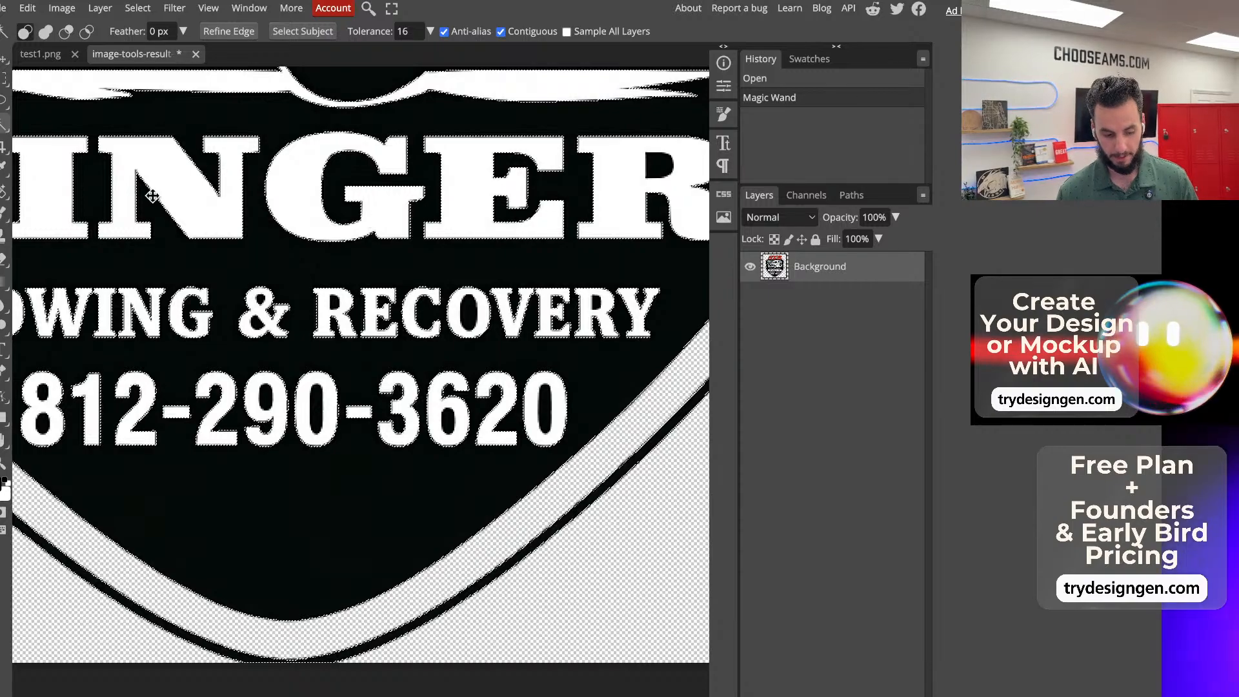
scroll(439, 296, down, 1)
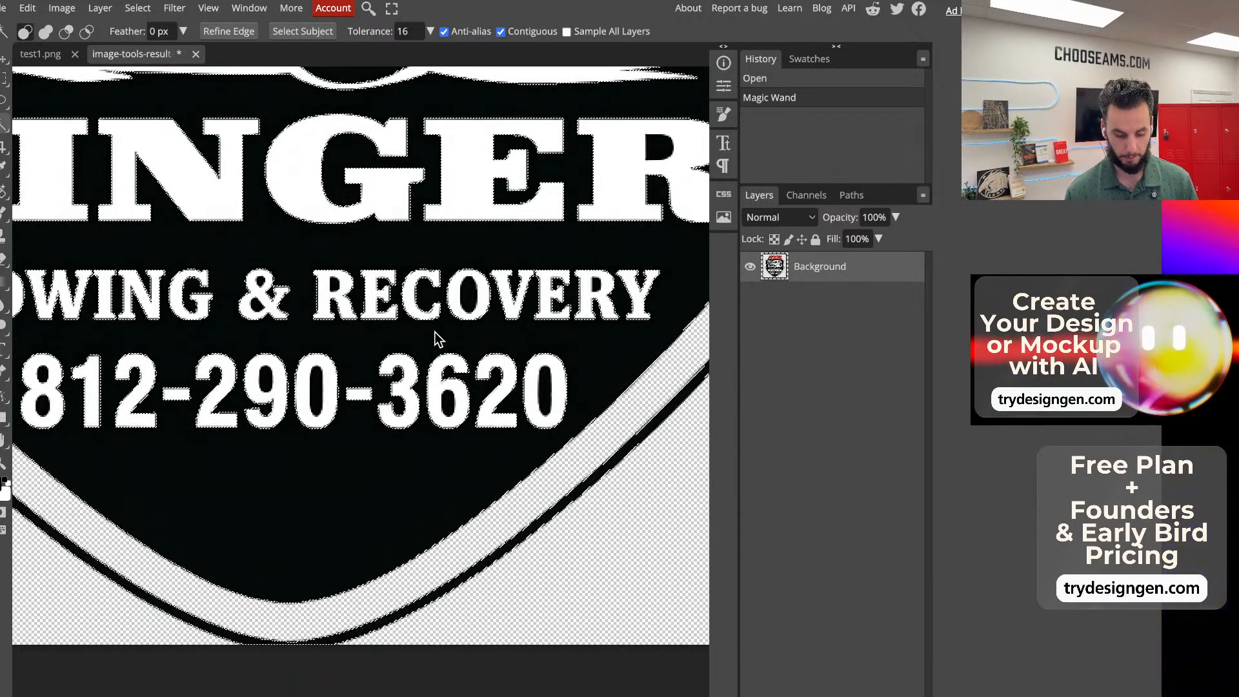
scroll(436, 336, down, 2)
scroll(439, 336, up, 5)
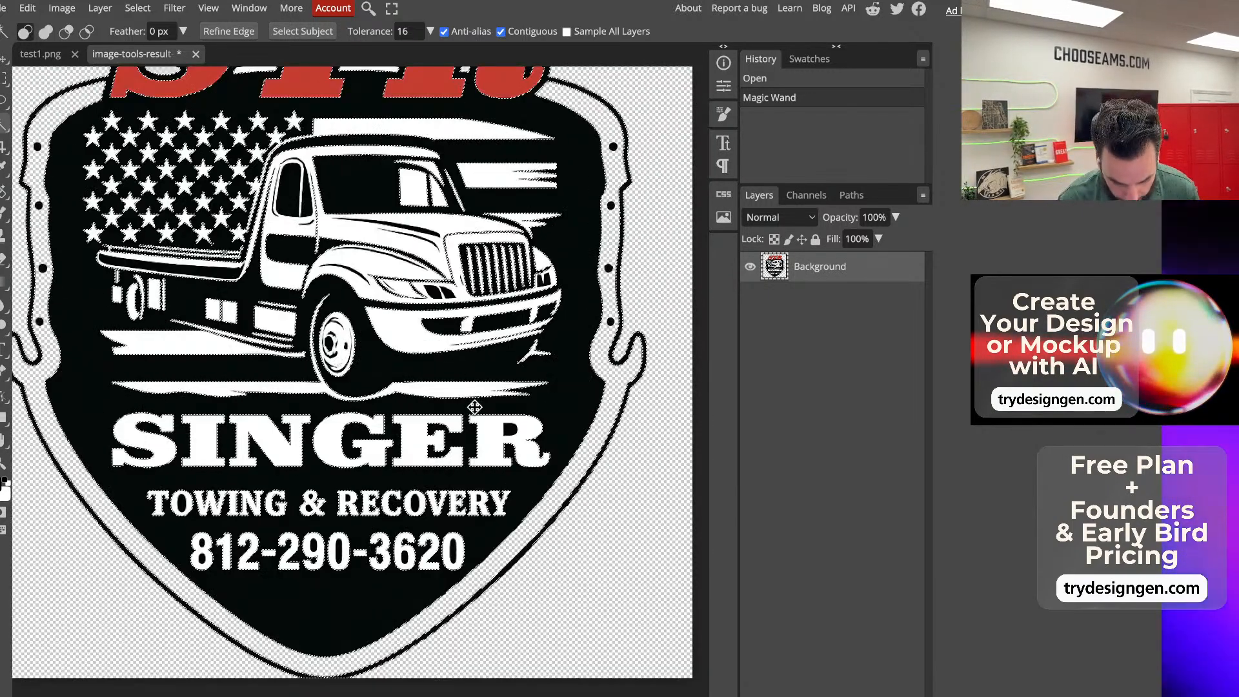
Try to clear the logo's connected black areas with the Magic Wand at a tolerance of 32, and undo the clear.
scroll(333, 462, down, 1)
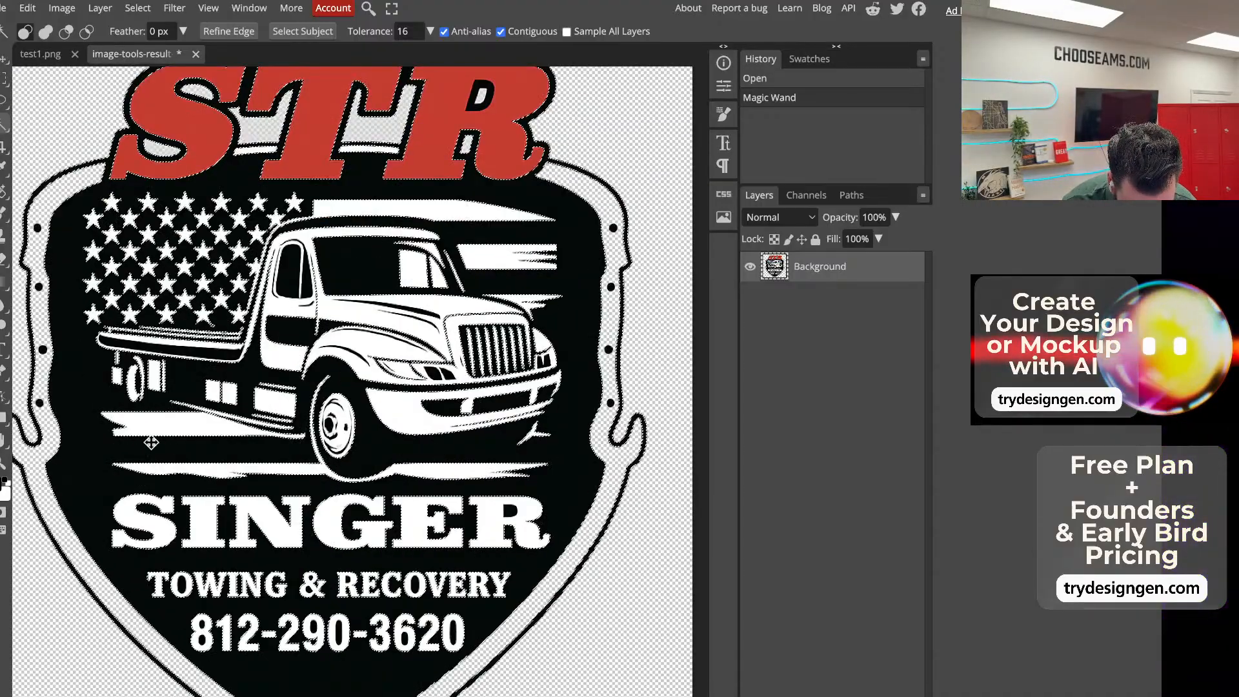
key(shift)
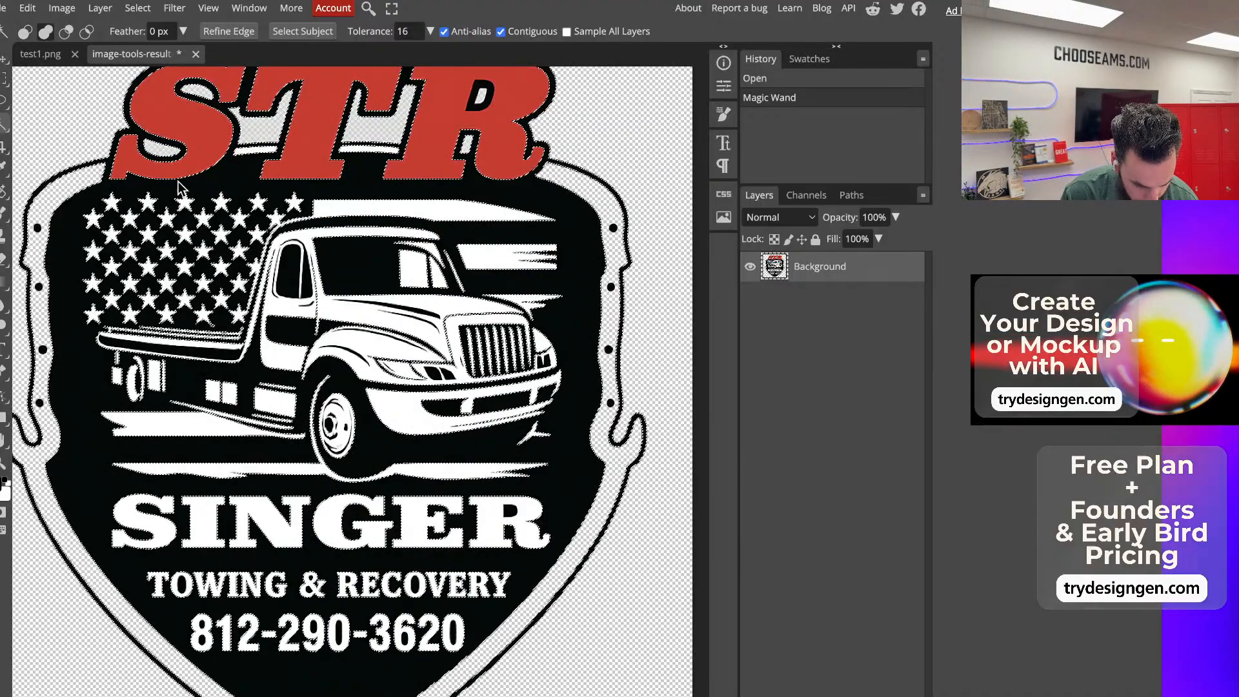
key(ctrl+d)
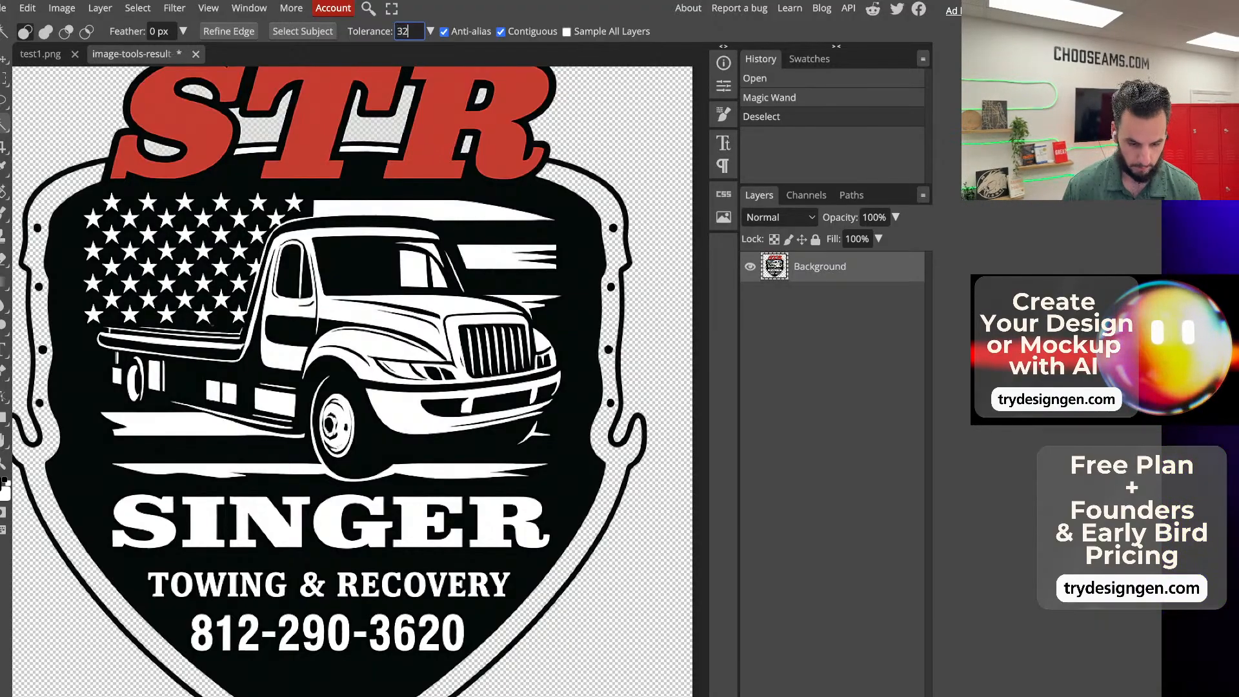
click(80, 439)
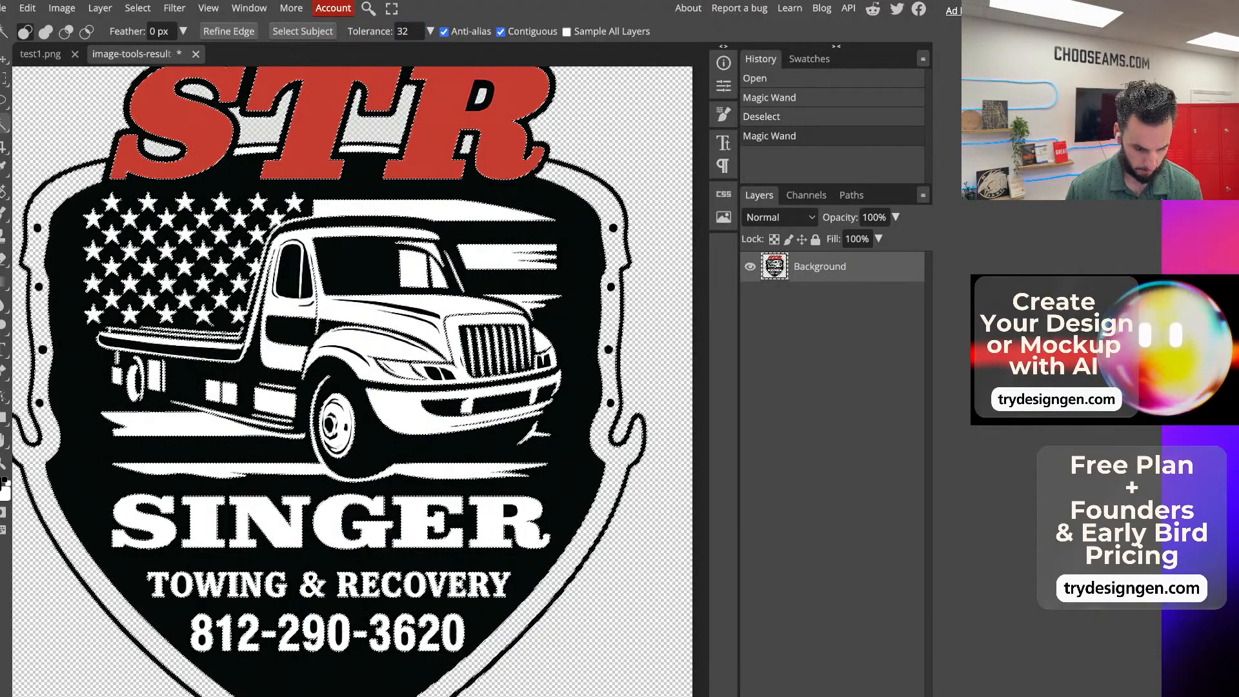
key(Delete)
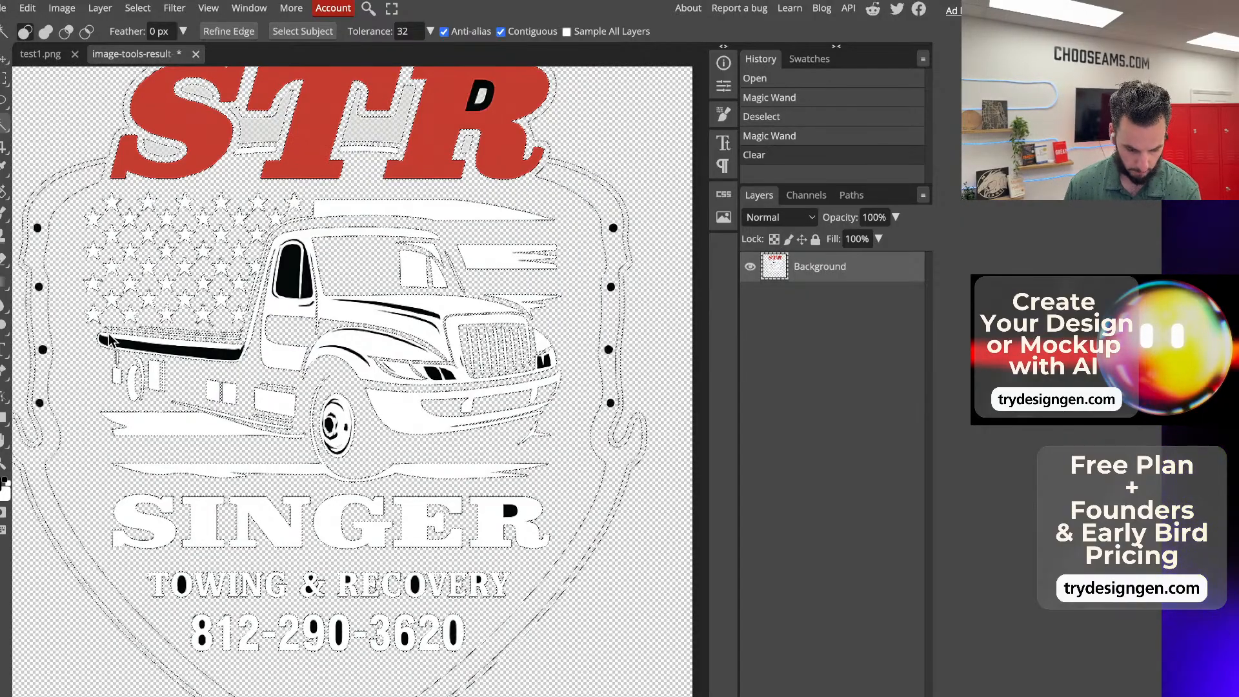
key(ctrl+z)
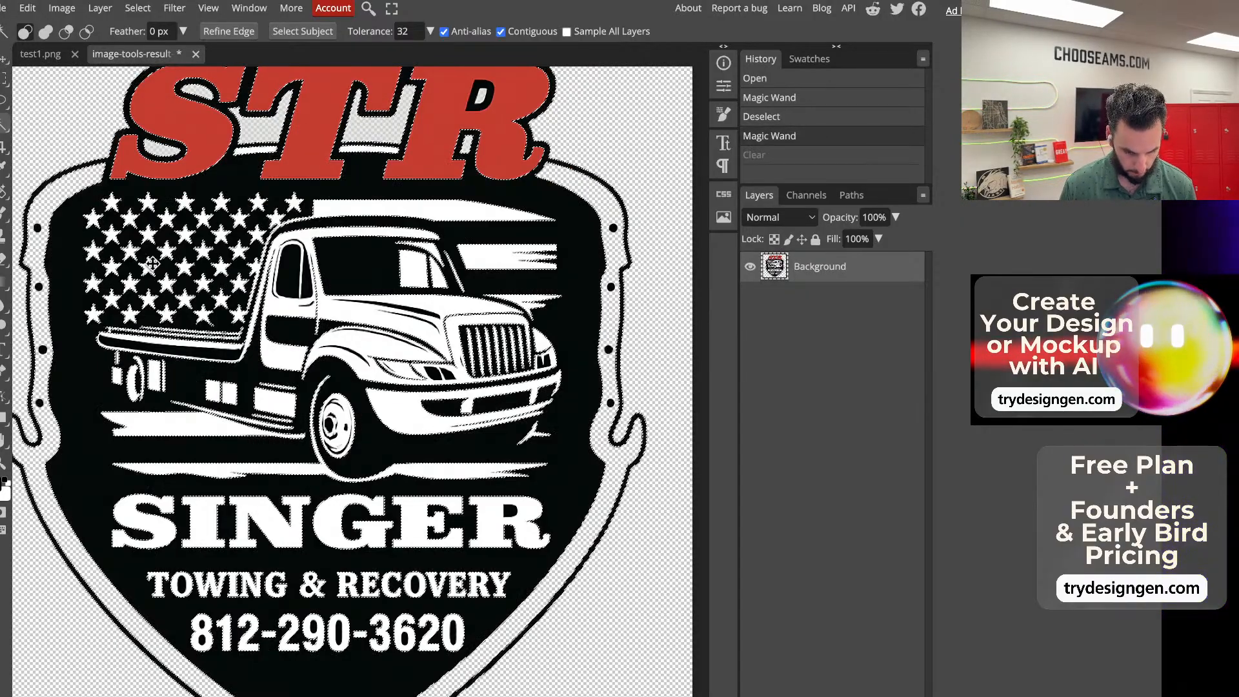
click(8, 122)
click(5, 101)
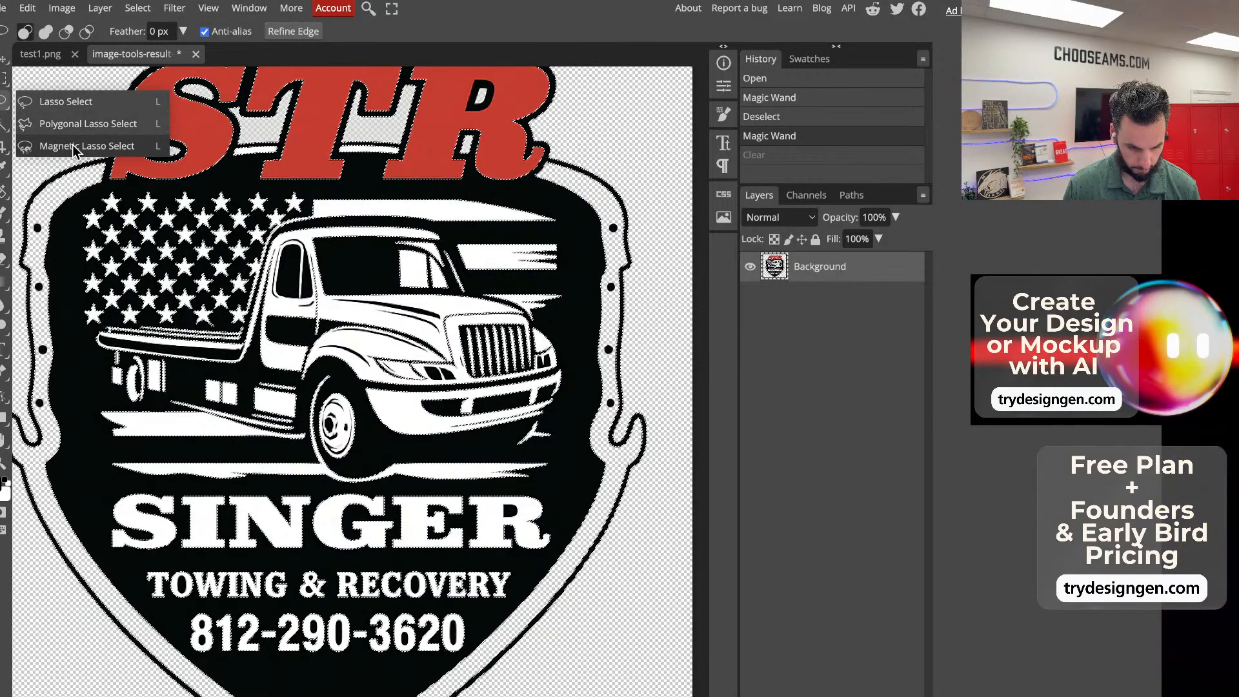
click(5, 79)
click(62, 80)
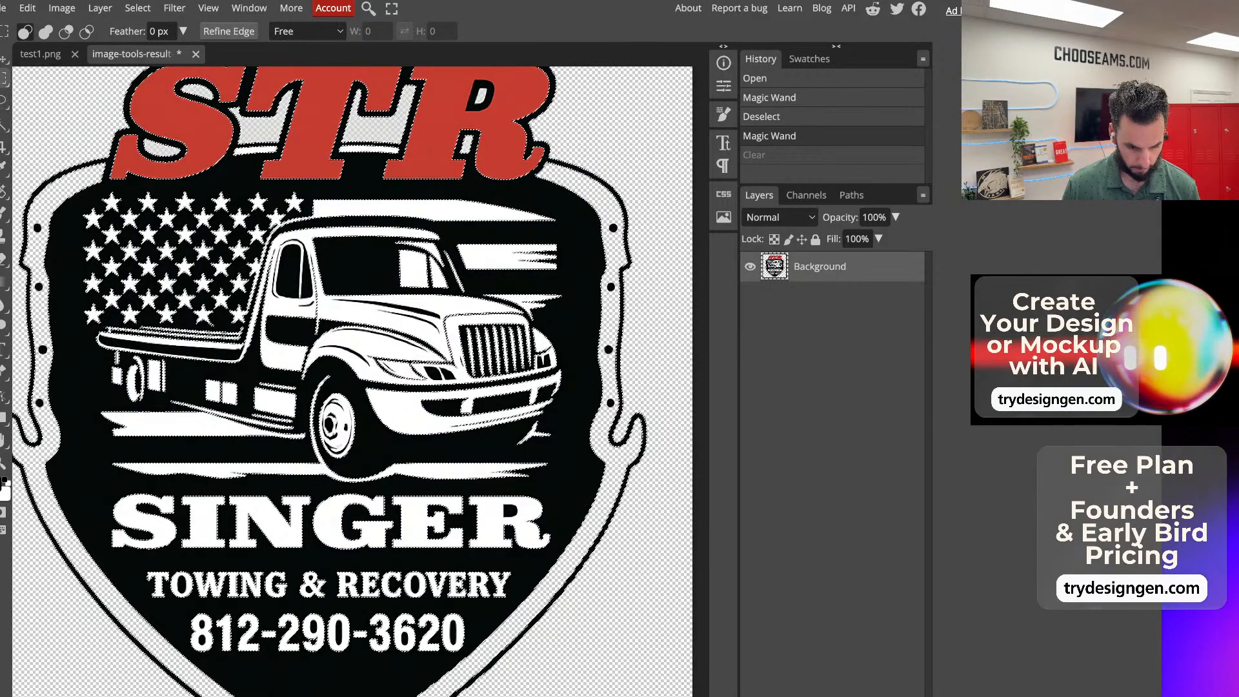
click(4, 58)
click(4, 102)
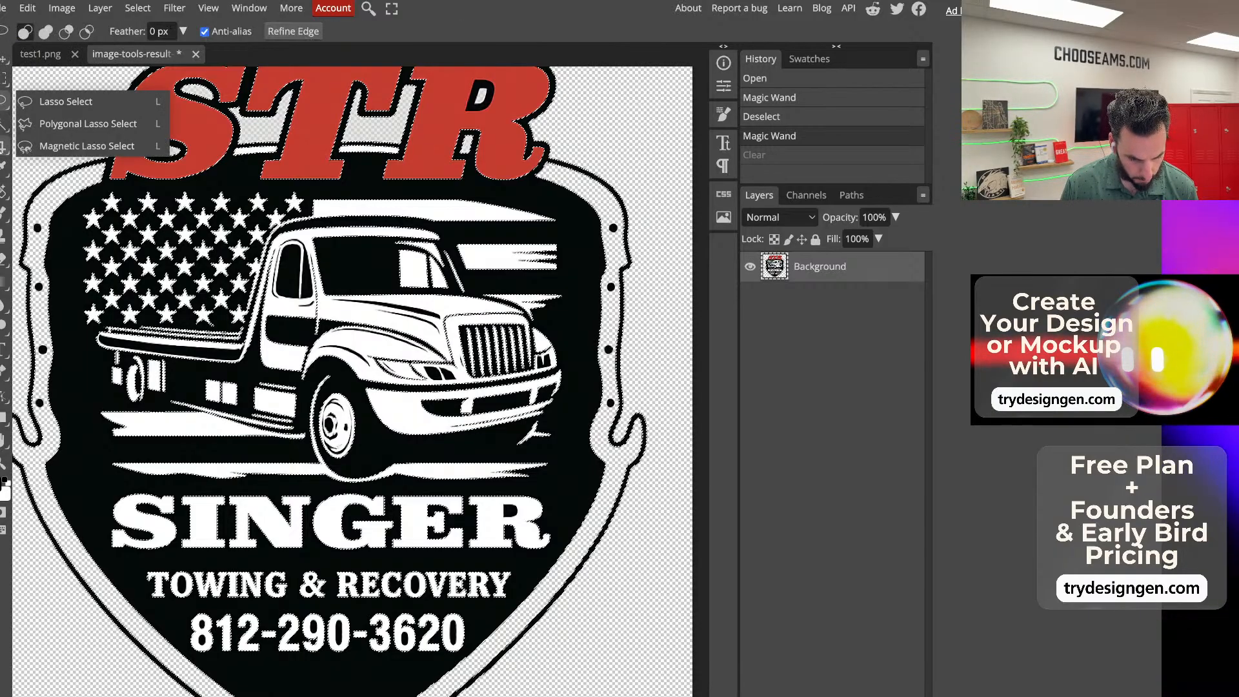
click(71, 149)
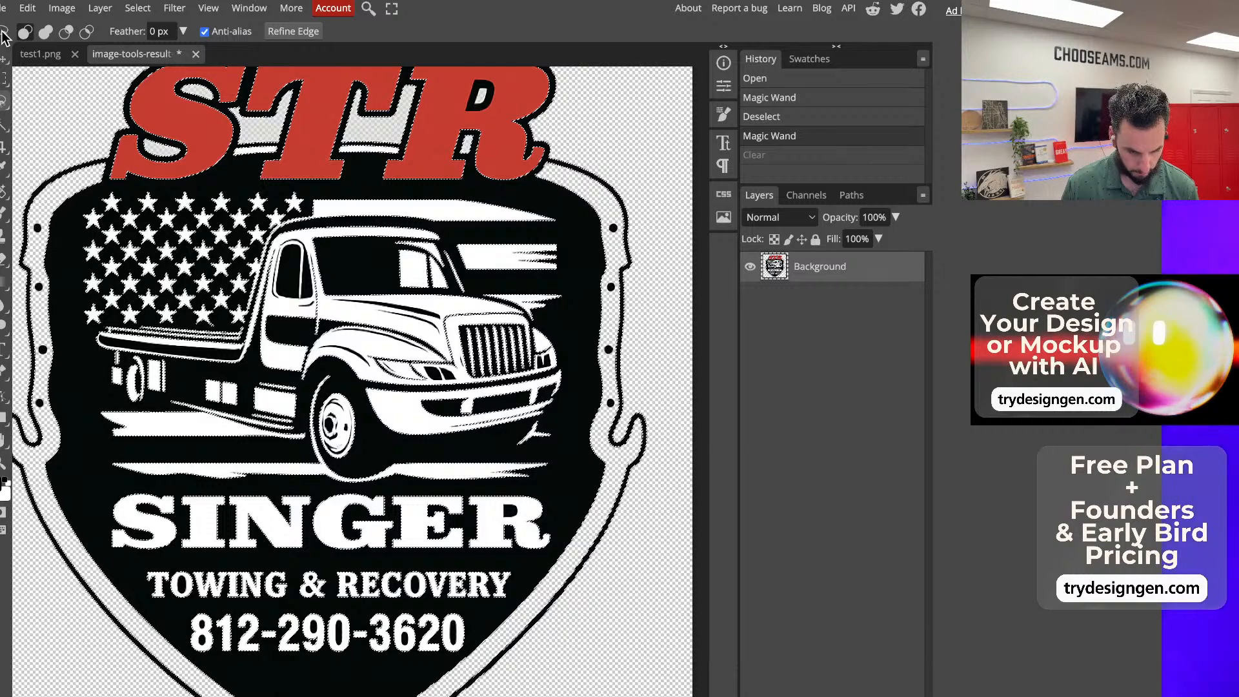
click(5, 64)
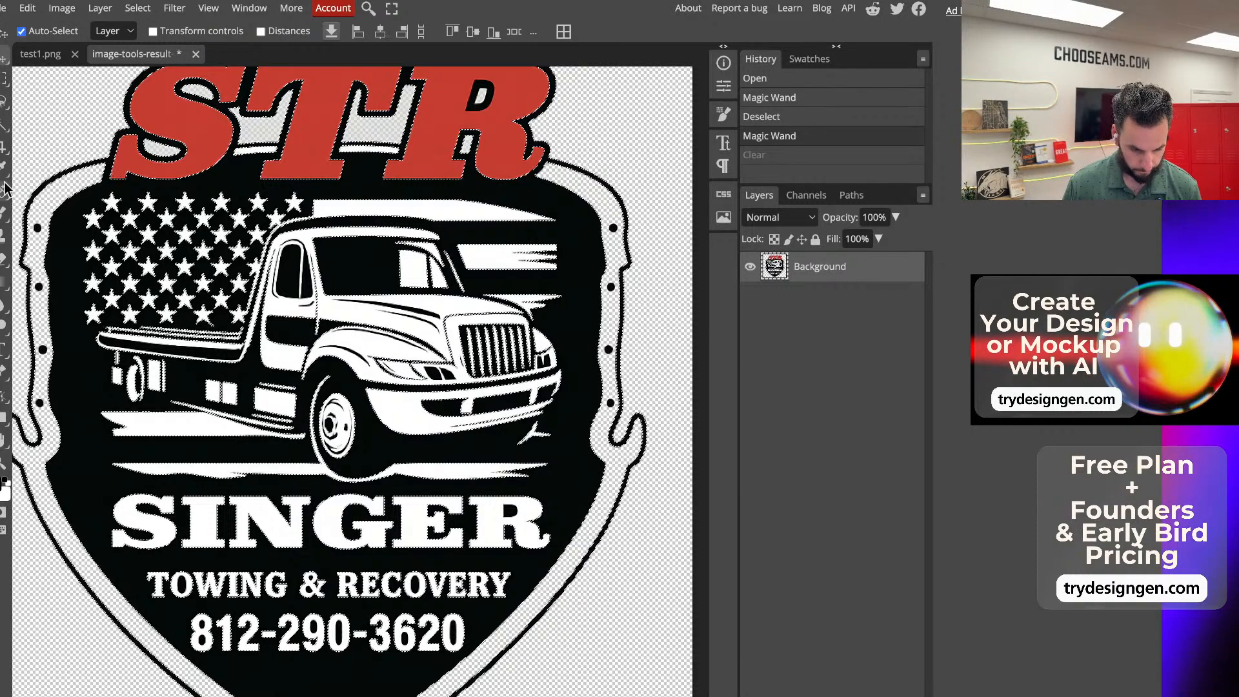
click(2, 149)
click(3, 127)
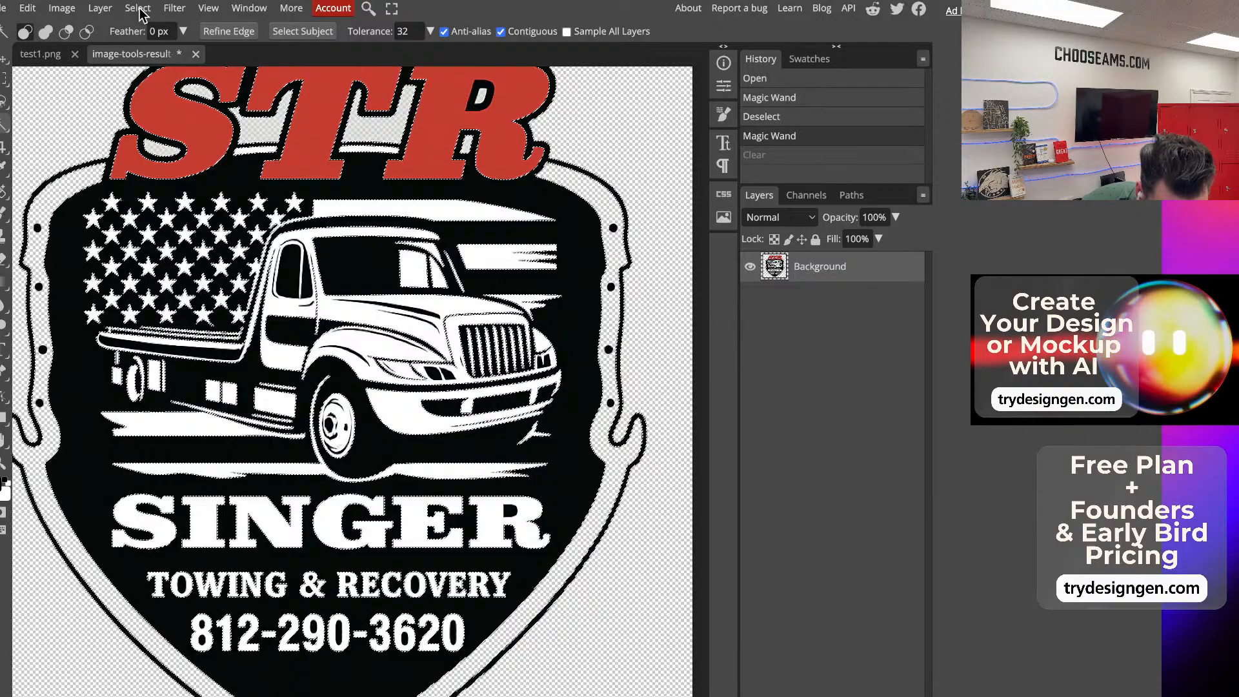
Try to clear the black shield area with Quick Selection in place of the current selection, and undo the removal.
scroll(231, 448, down, 3)
scroll(231, 449, left, 3)
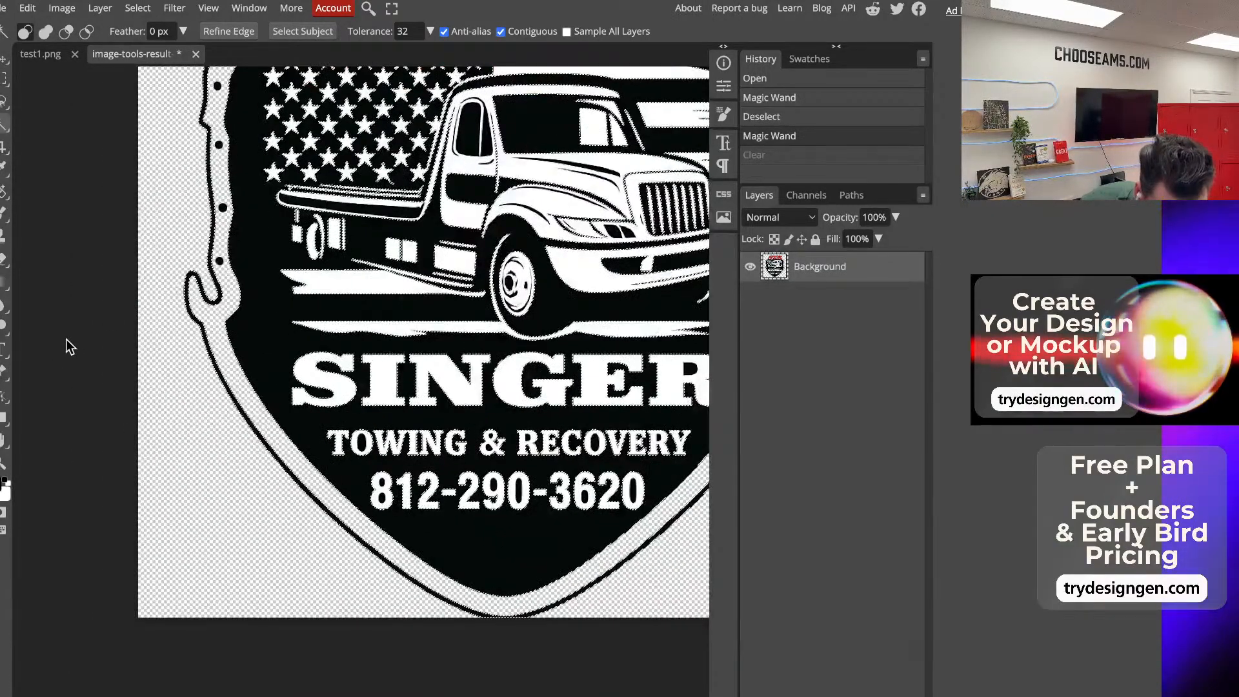
right_click(4, 126)
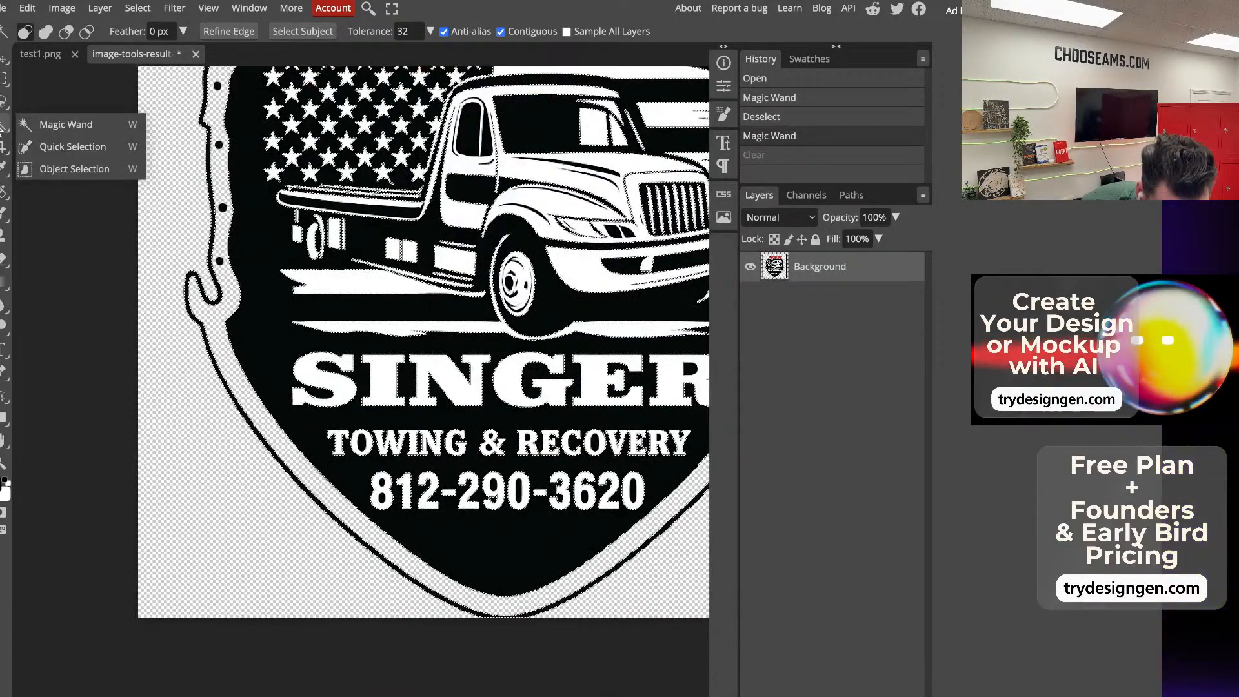
click(90, 145)
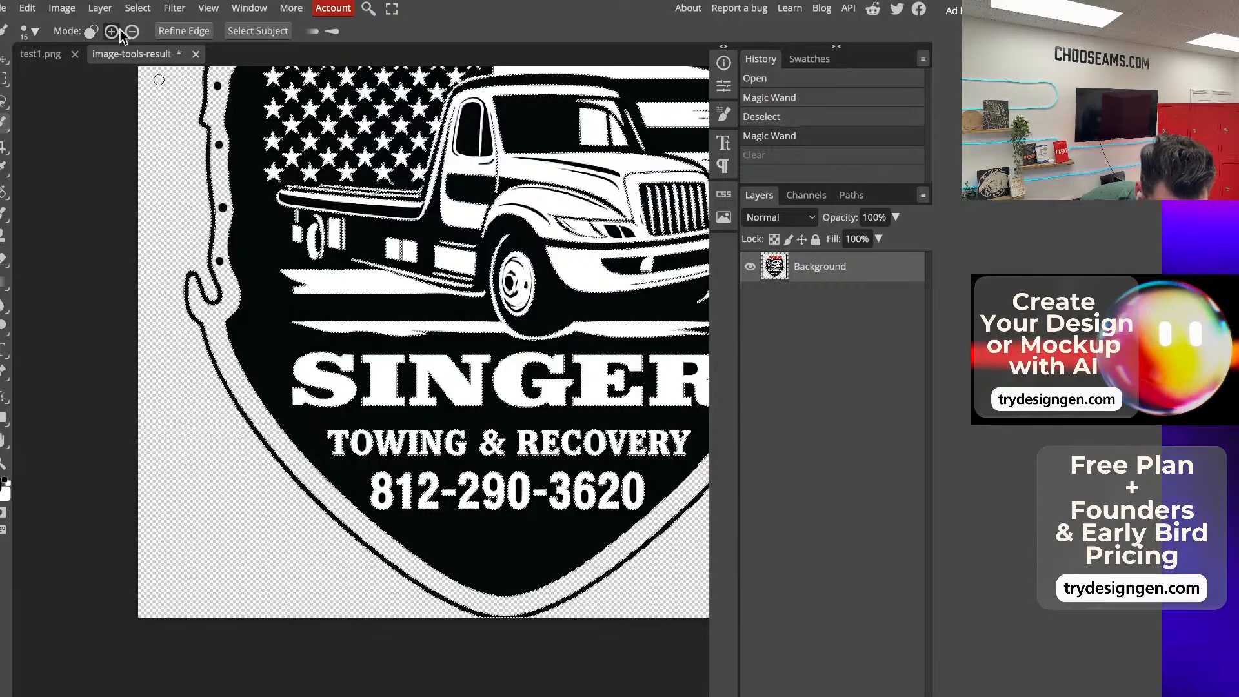
key(ctrl+d)
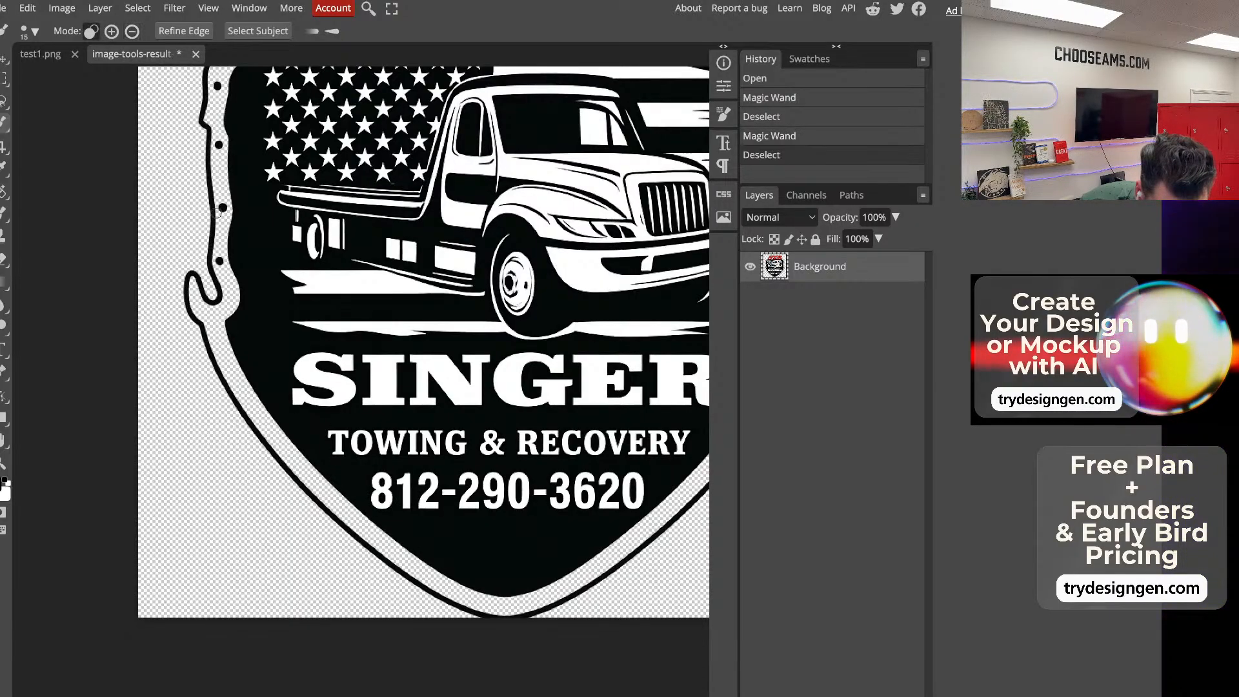
click(255, 212)
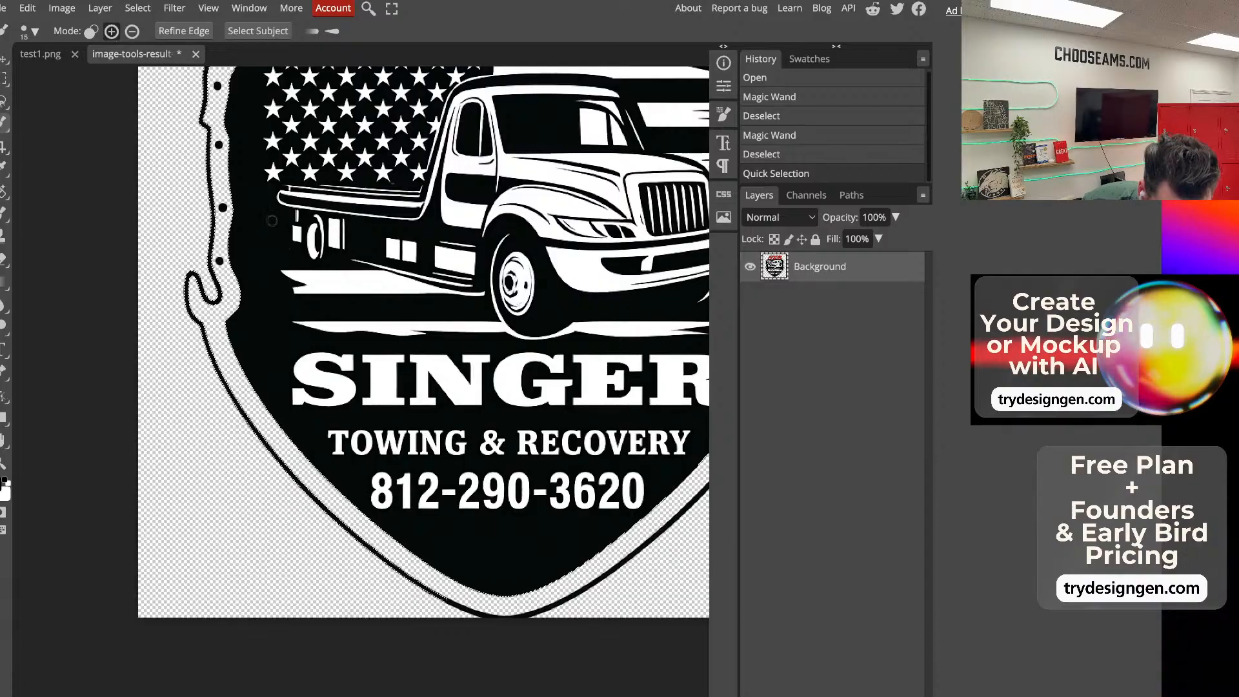
click(294, 353)
click(276, 328)
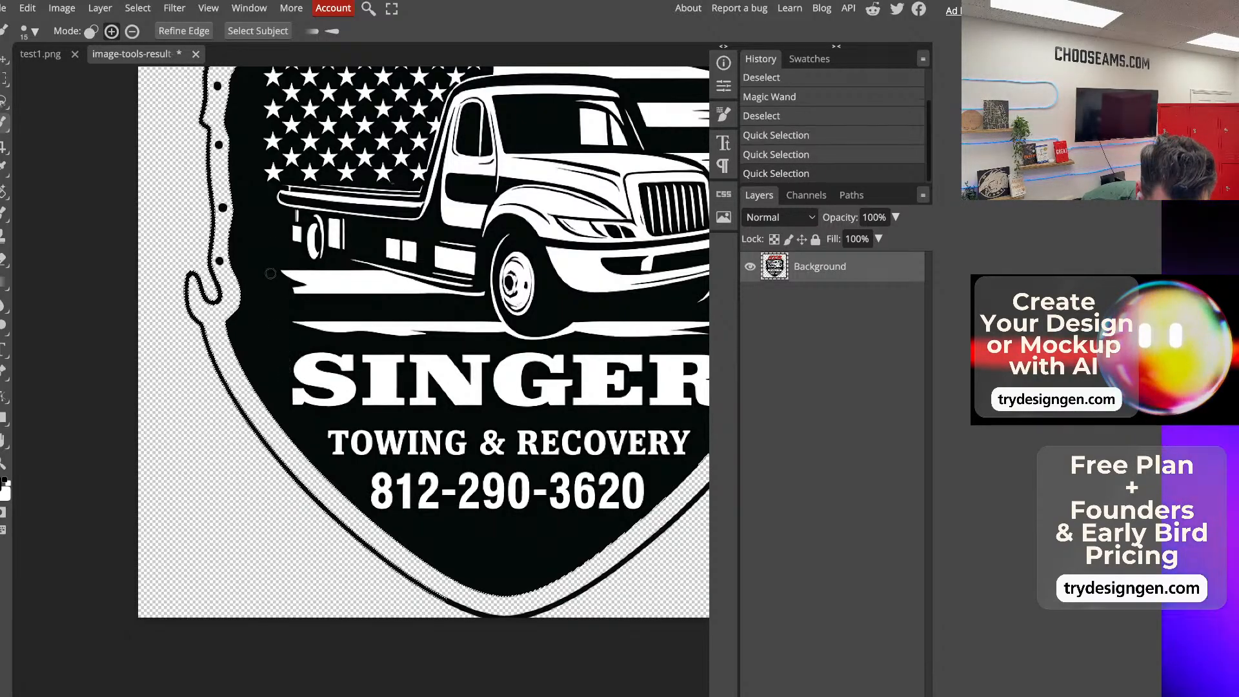
key(Delete)
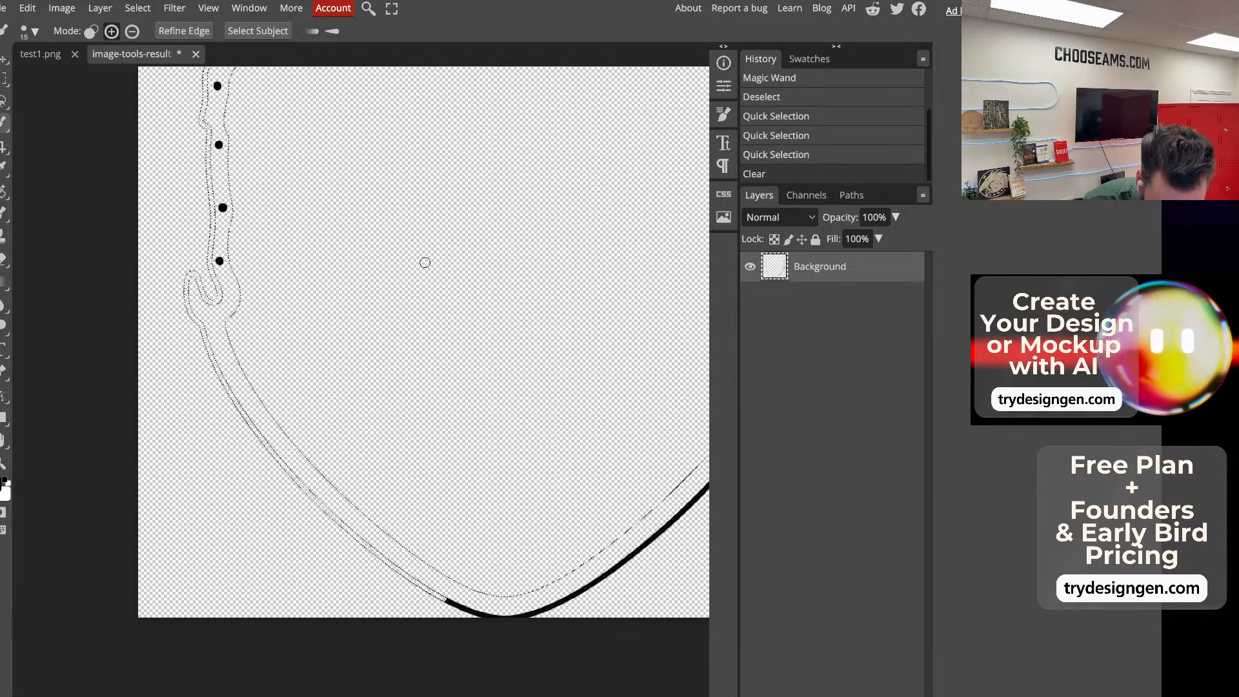
key(ctrl+z)
key(ctrl+z)
key(ctrl+z)
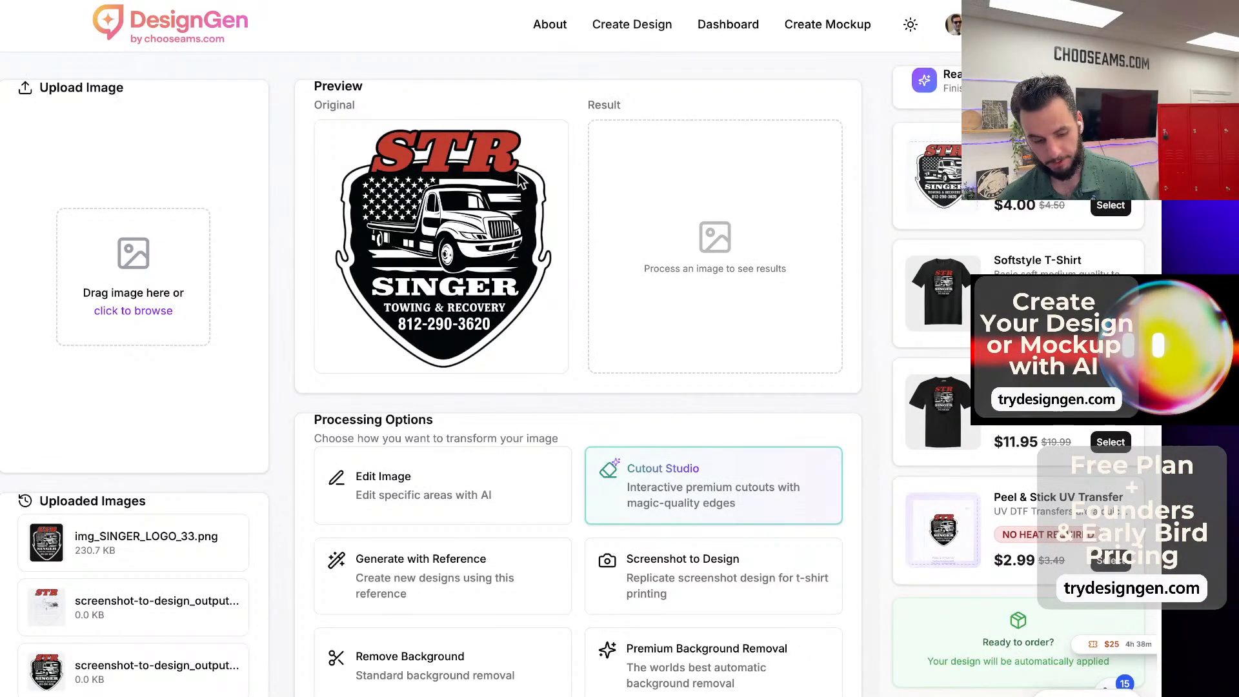
Switch to DesignGen, look over its image processing options, and read the site's About page on print-ready artwork.
scroll(516, 295, down, 3)
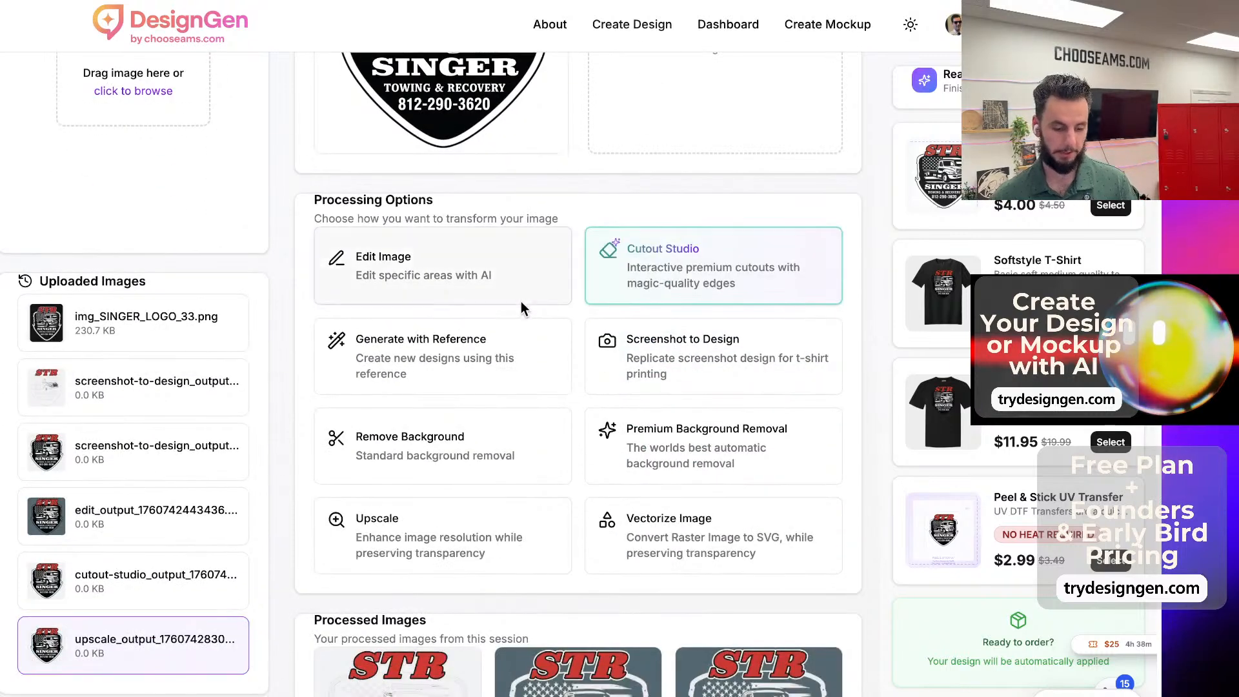
scroll(692, 432, up, 4)
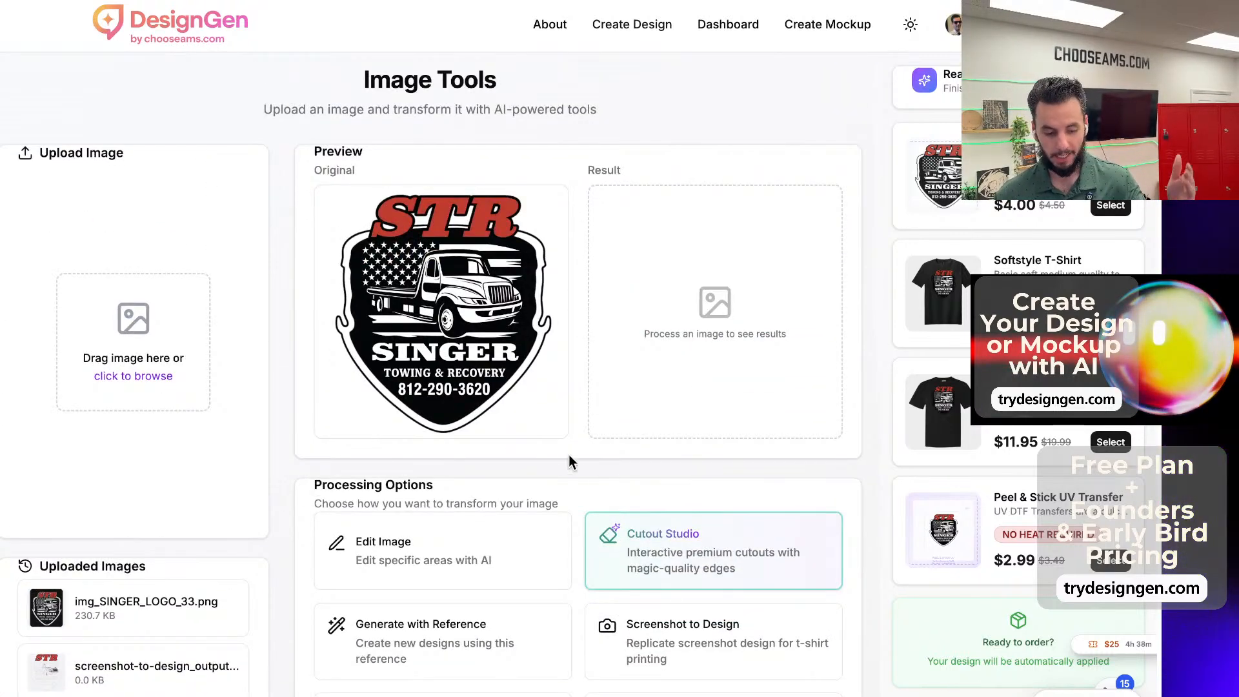
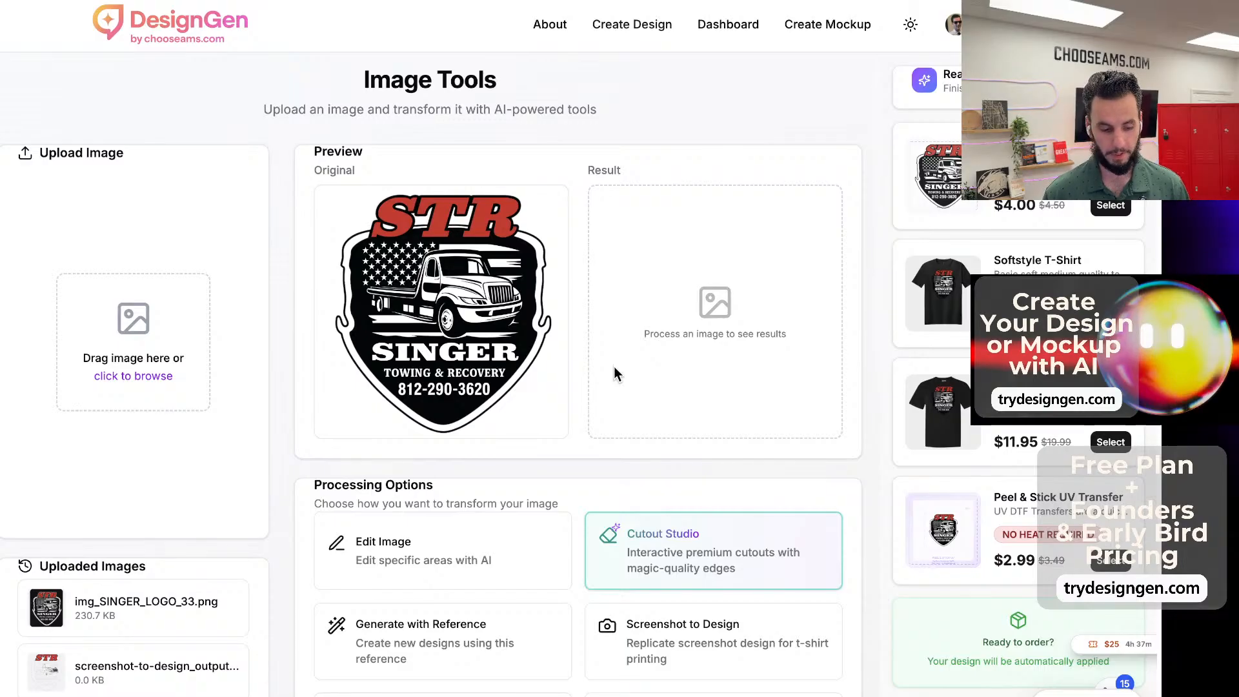
click(547, 27)
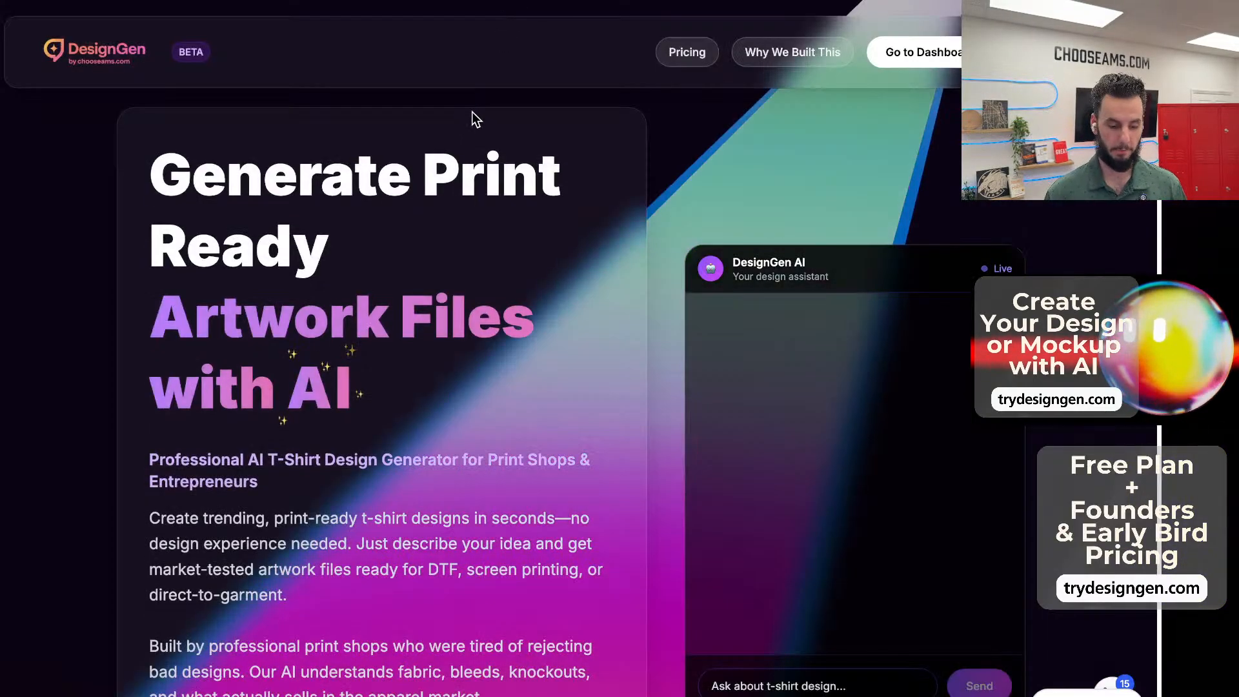
scroll(500, 195, down, 1)
drag(192, 133, 398, 334)
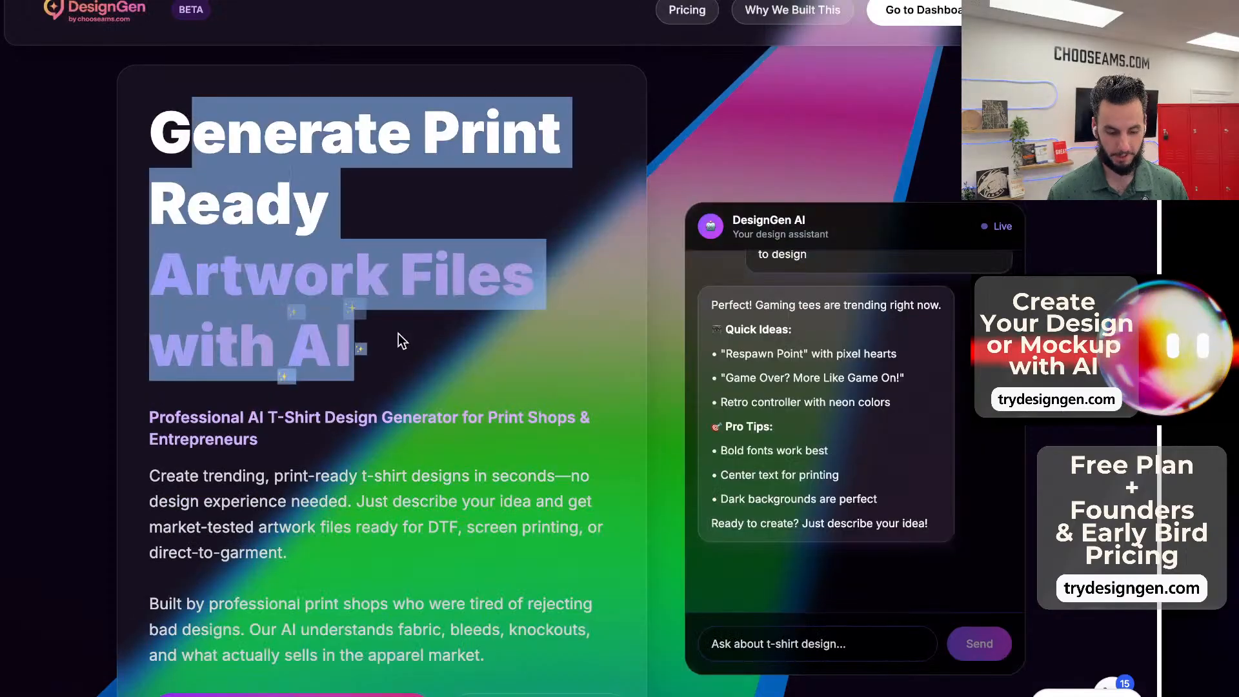
click(401, 338)
scroll(422, 263, down, 6)
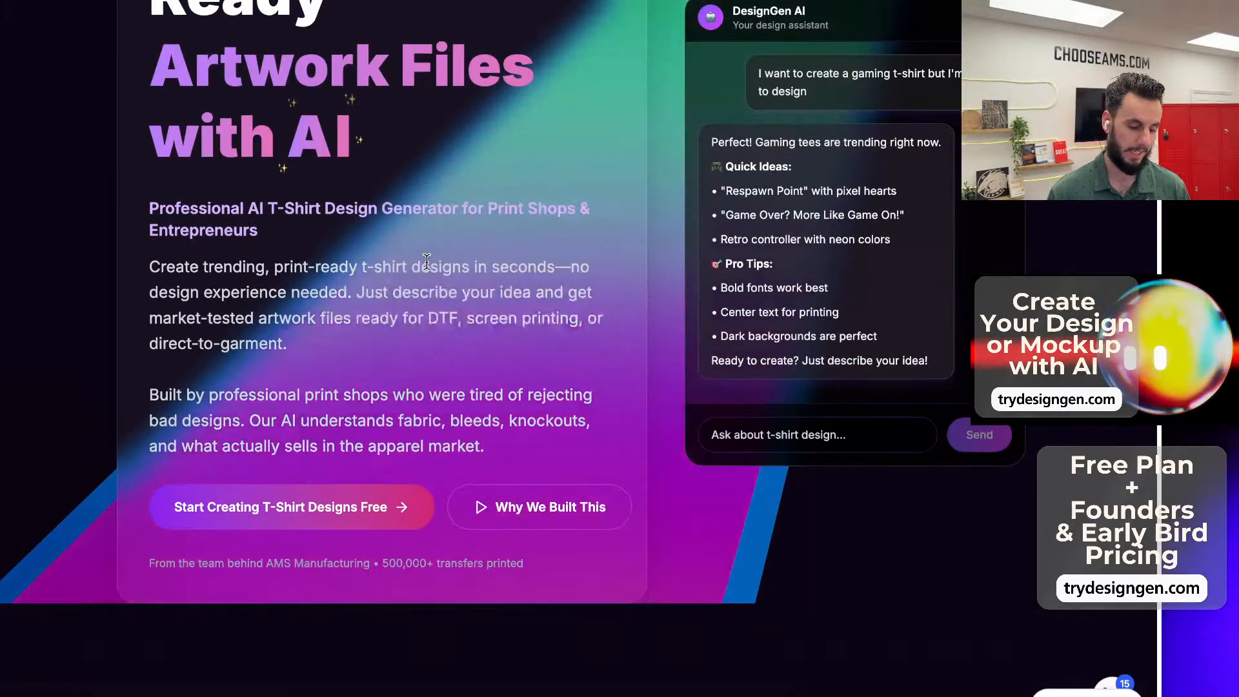
scroll(423, 264, down, 7)
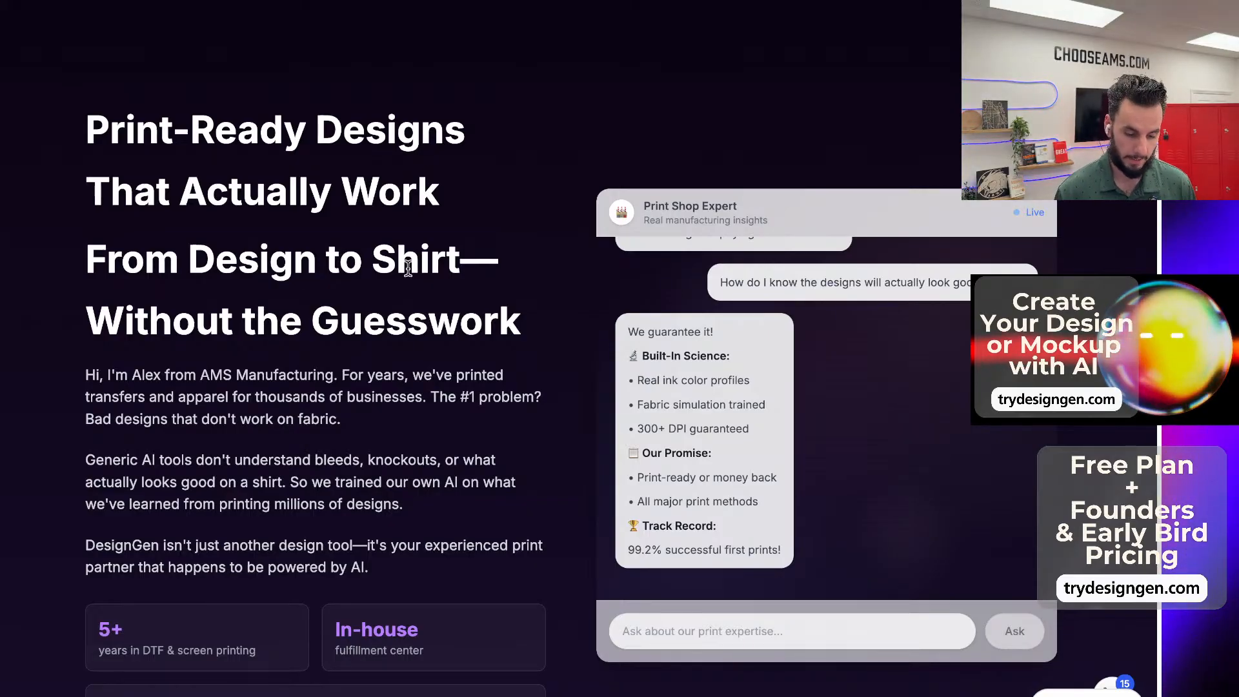
scroll(407, 267, up, 3)
scroll(408, 268, up, 9)
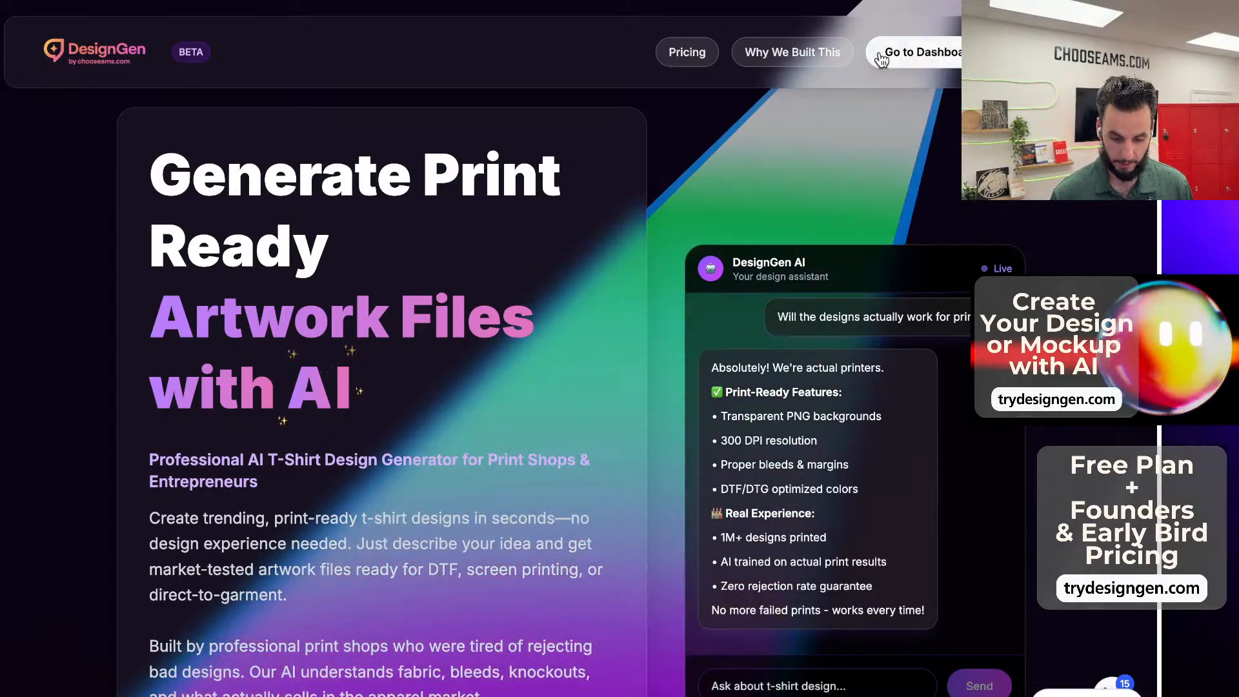
Go to the dashboard and upload img_SINGER_LOGO_33.png from the Downloads folder into the Image Tools.
click(929, 54)
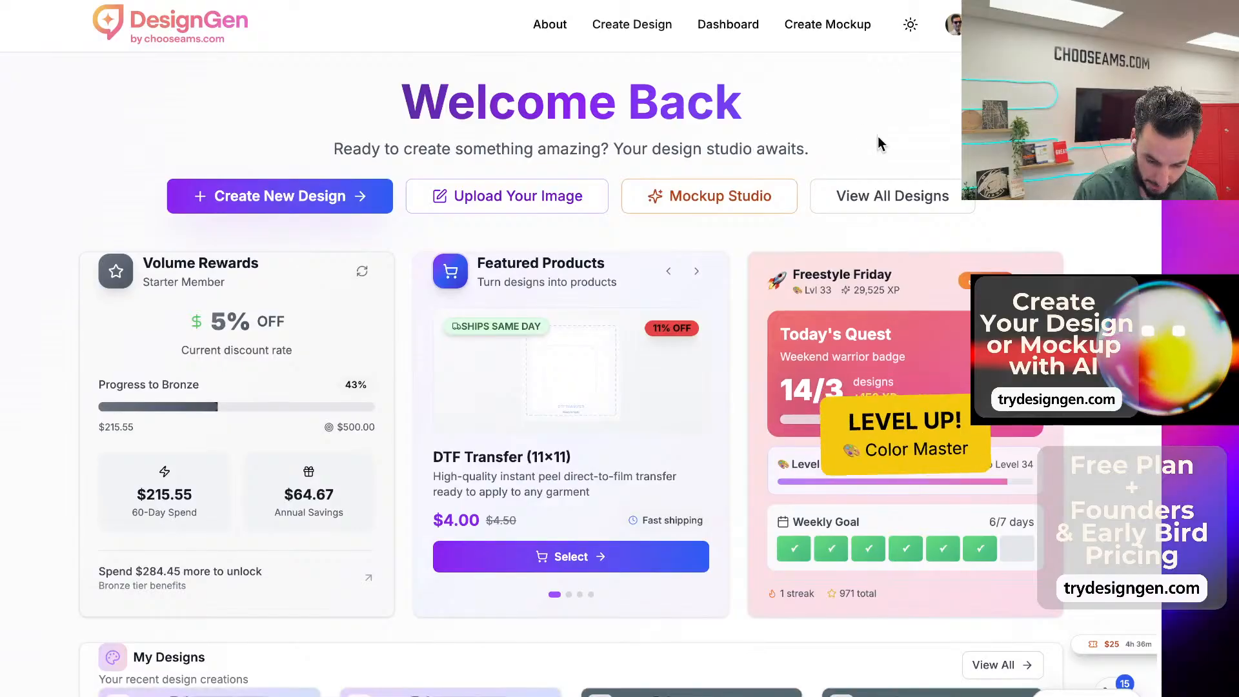
scroll(594, 234, down, 3)
scroll(560, 308, down, 1)
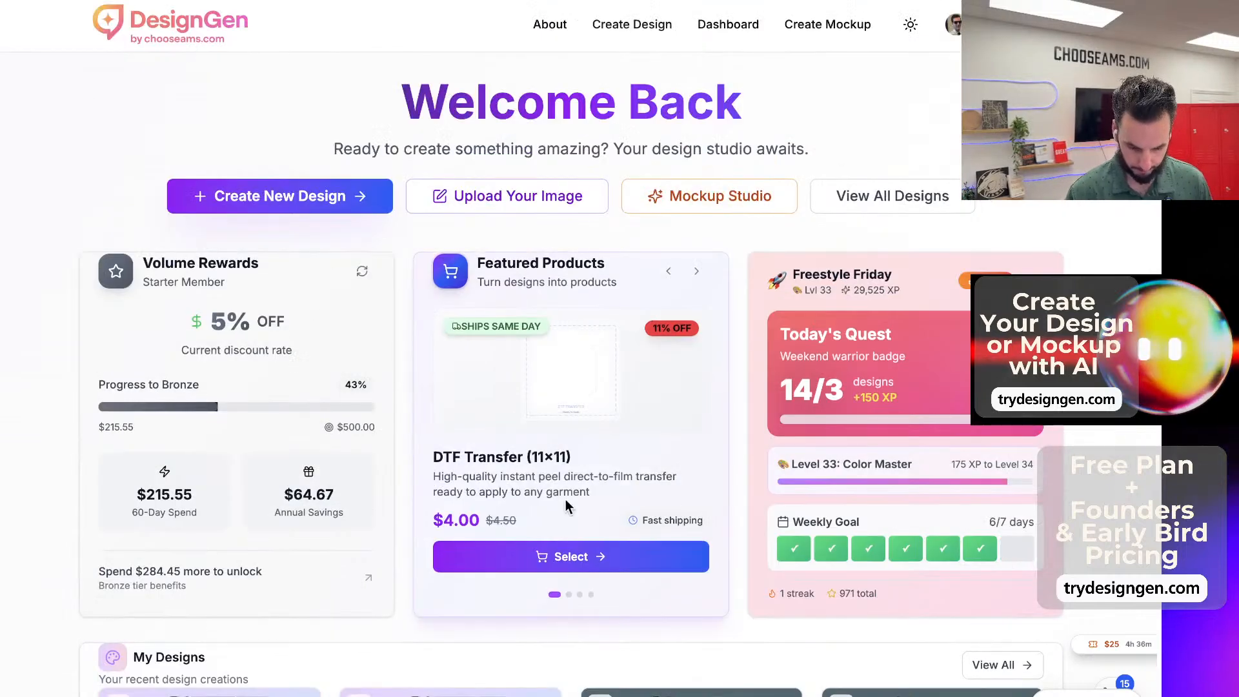
click(516, 196)
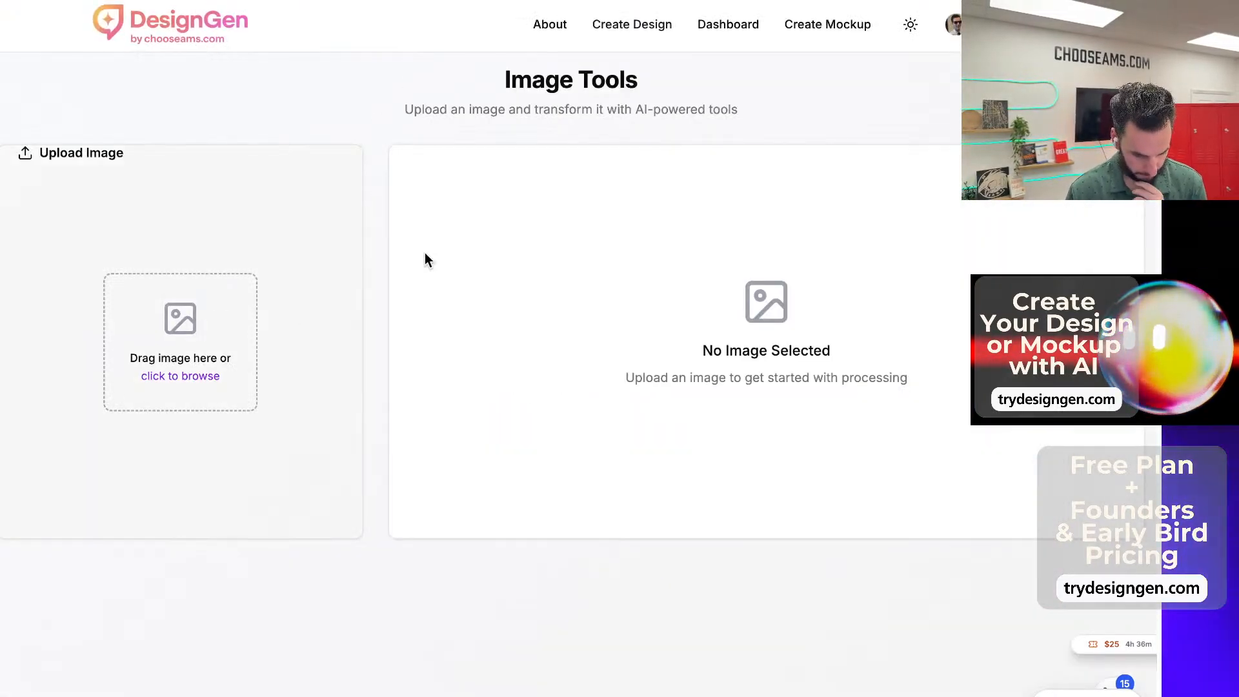
scroll(513, 390, down, 2)
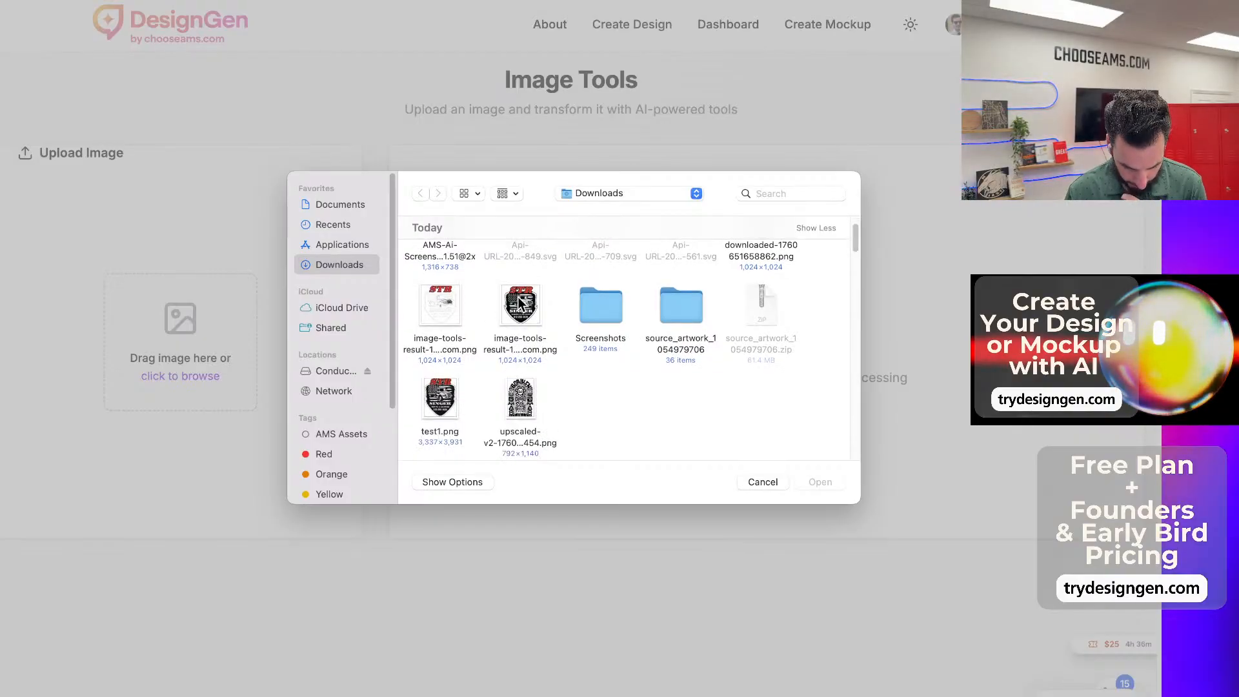
scroll(519, 303, down, 3)
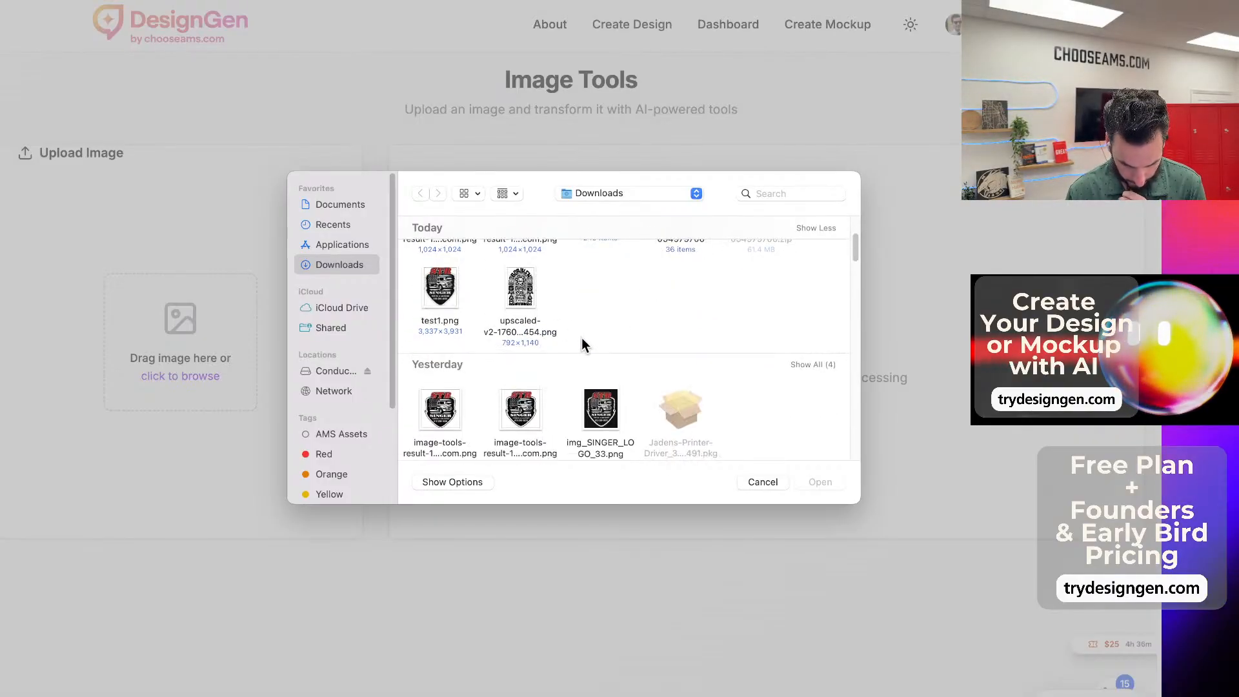
click(603, 407)
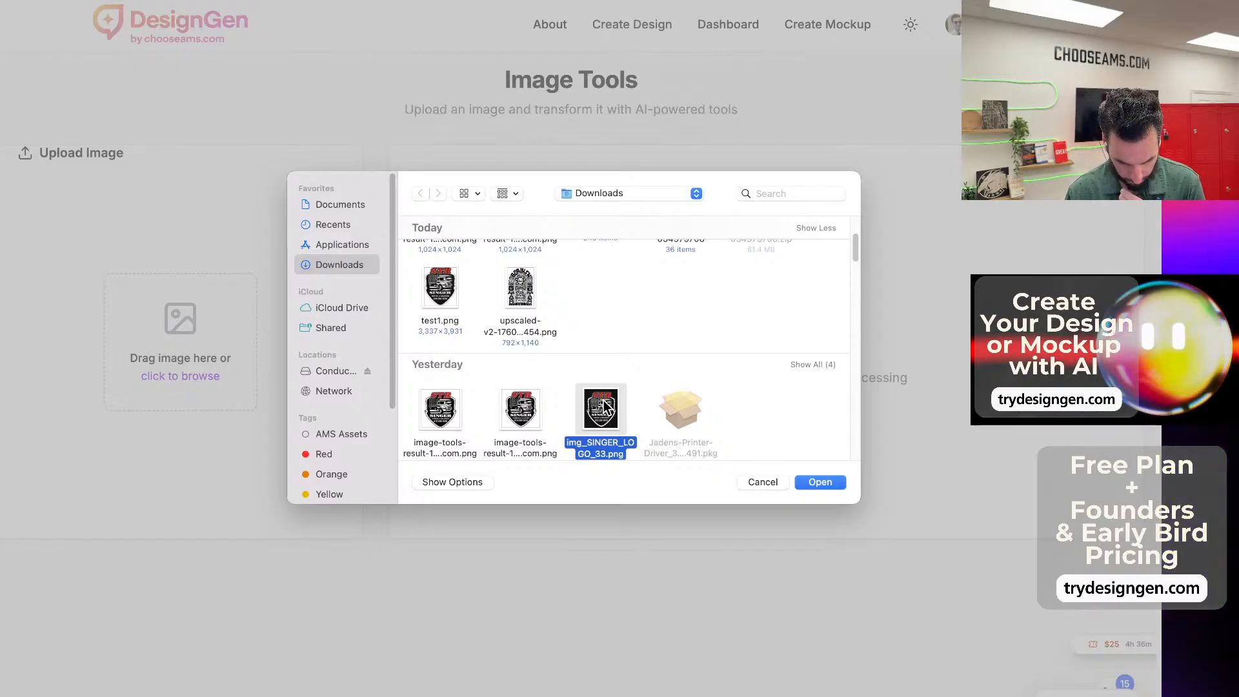
double_click(604, 407)
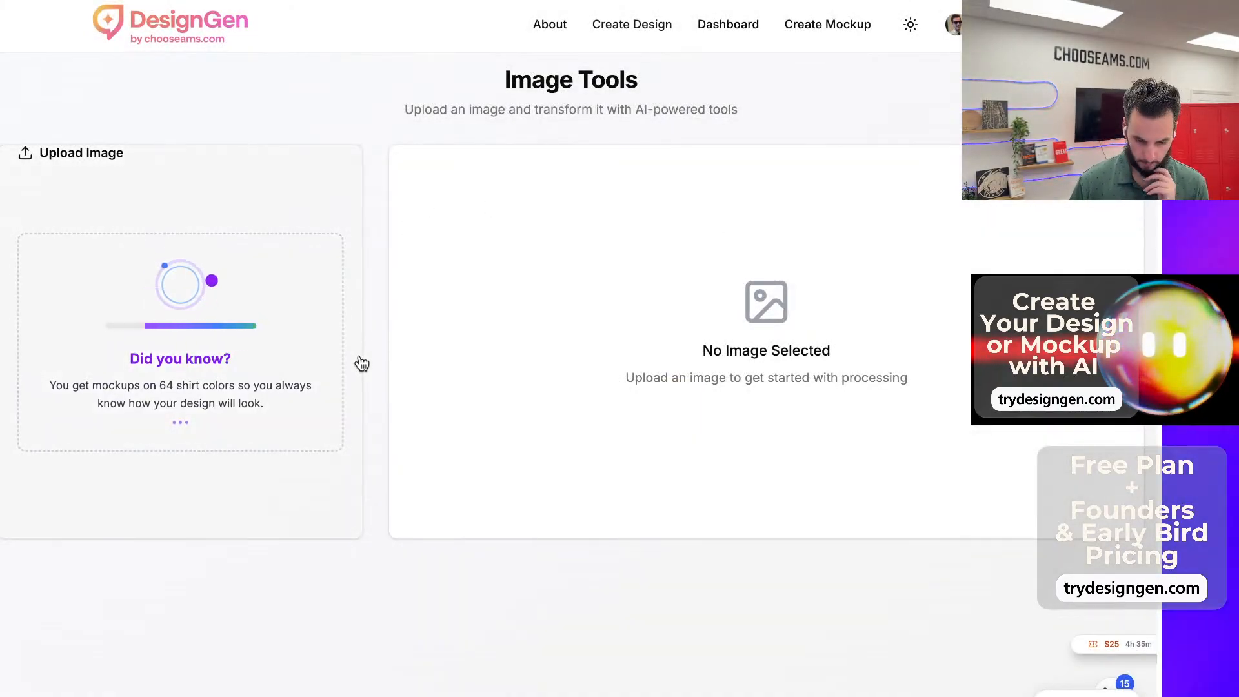
Try Screenshot to Design on the logo with the prompt "make it just the red and white parts of the design, no black in the shield".
scroll(566, 430, down, 3)
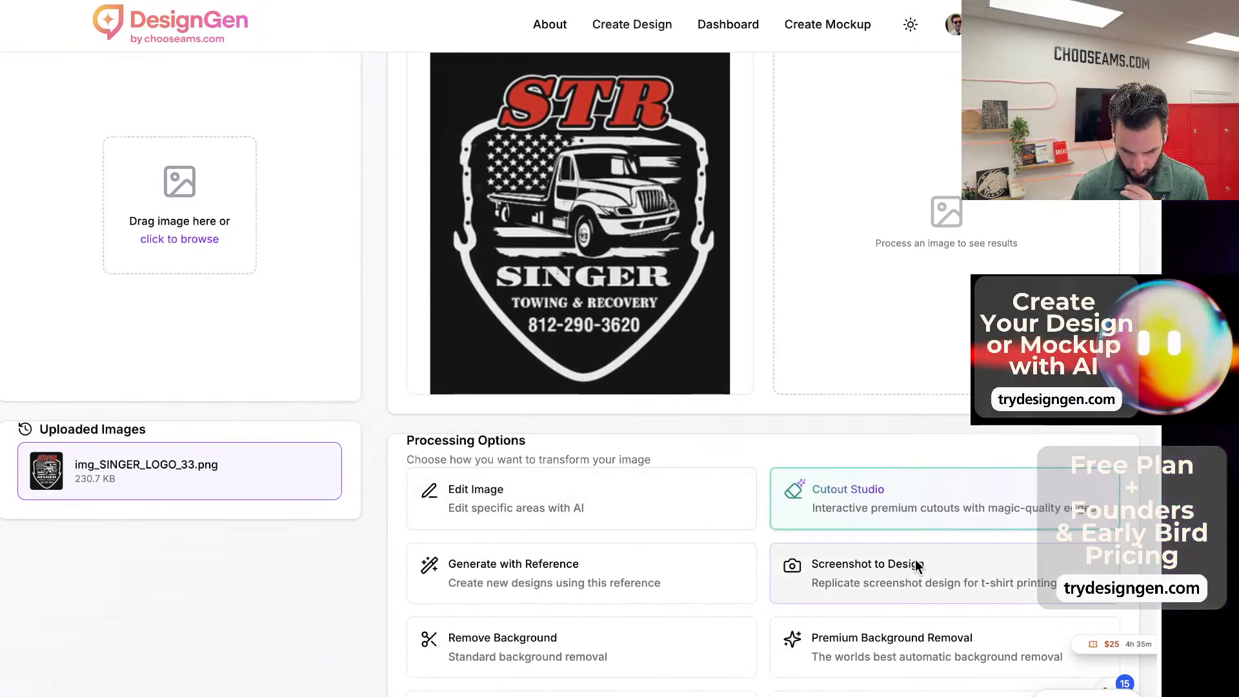
click(915, 561)
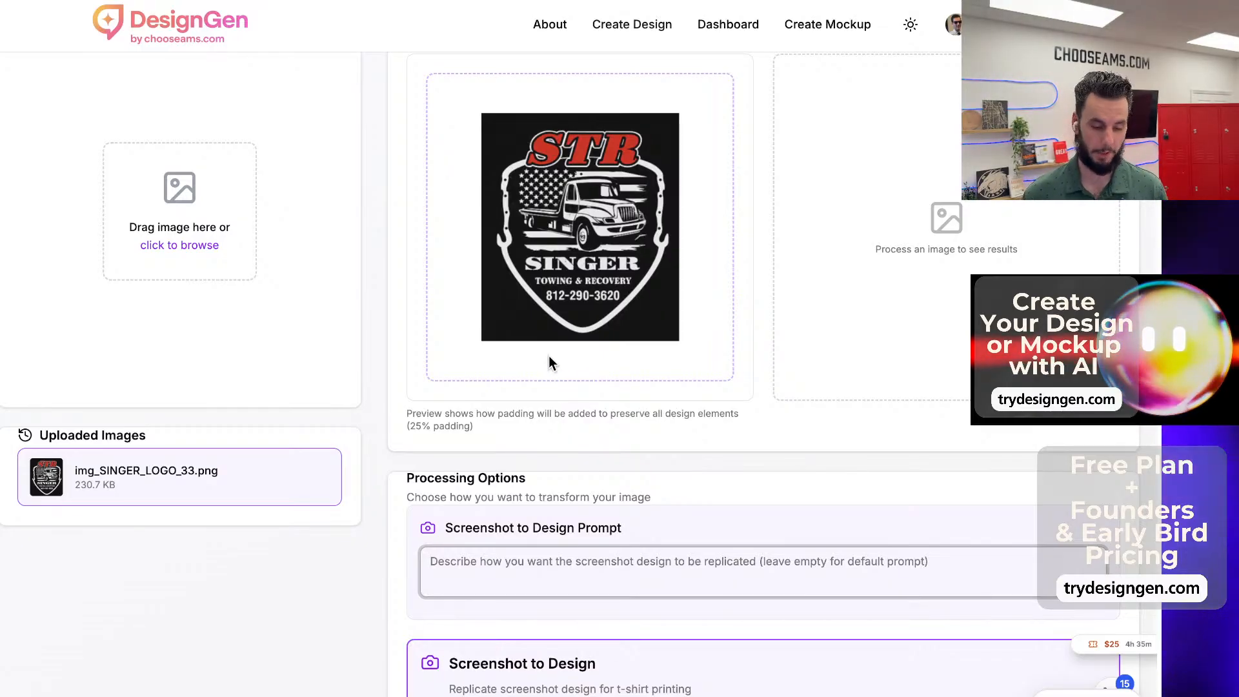
click(471, 582)
text(also)
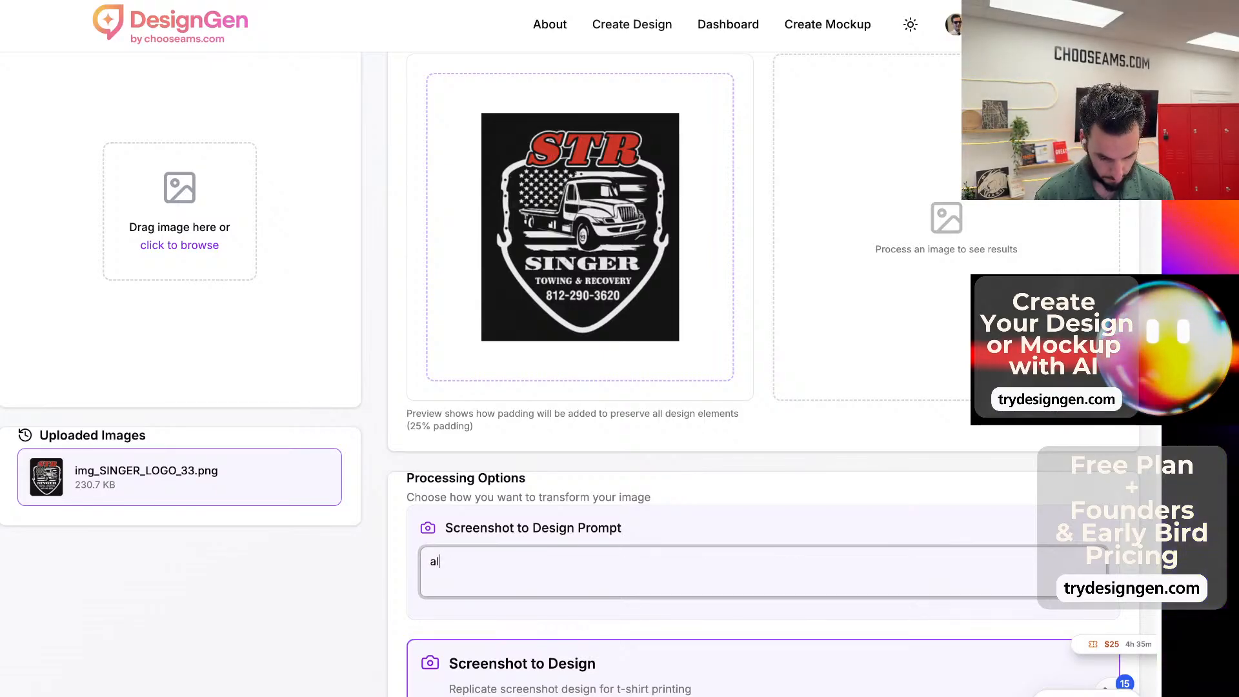
key(BackSpace)
key(BackSpace)
text(make it jus)
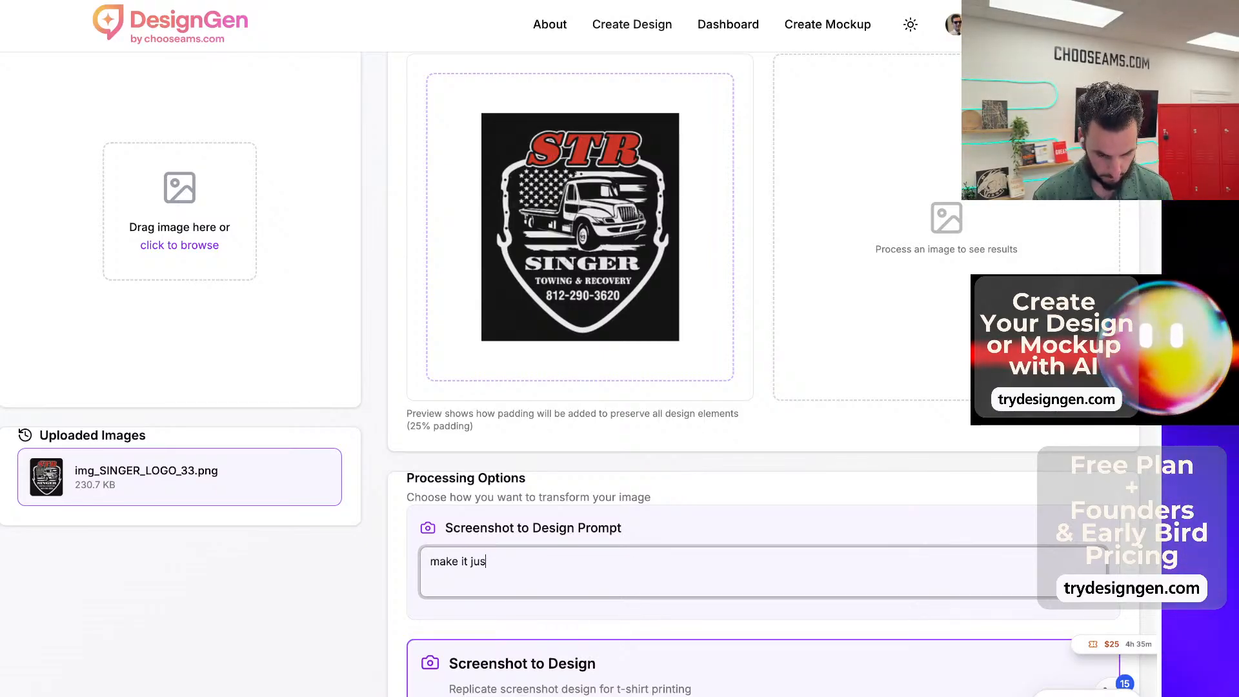
text(t the black whute)
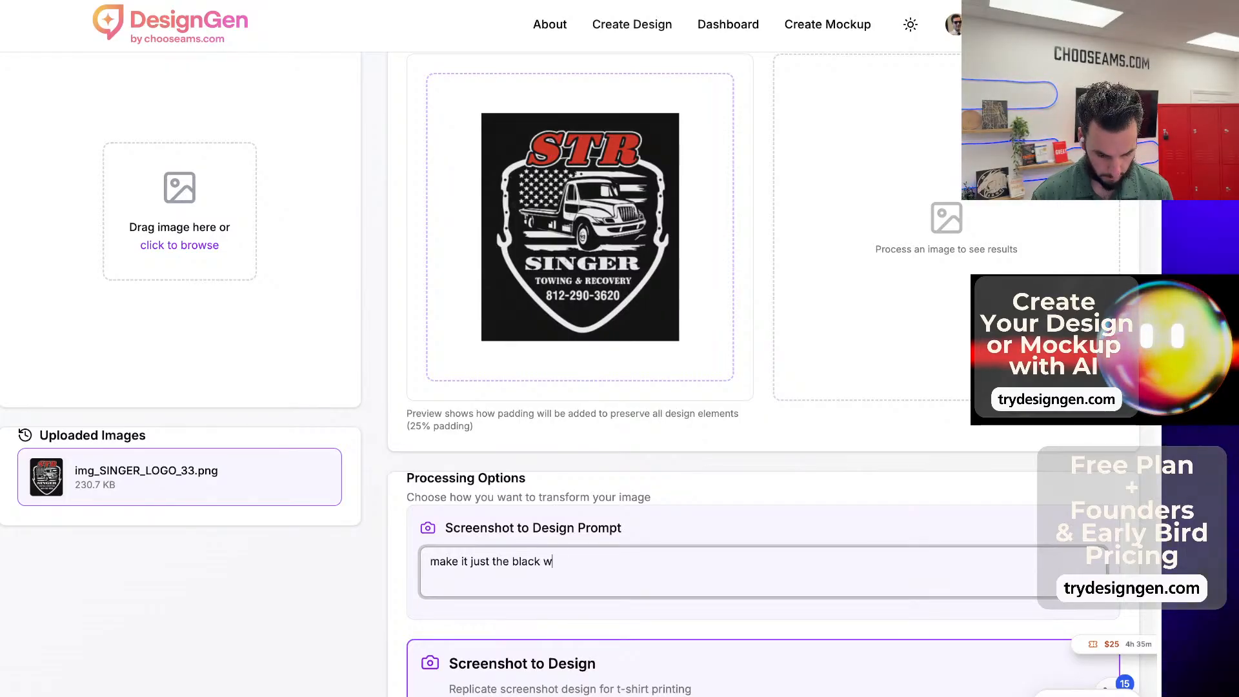
key(BackSpace)
key(BackSpace)
key(BackSpace)
key(BackSpace)
key(BackSpace)
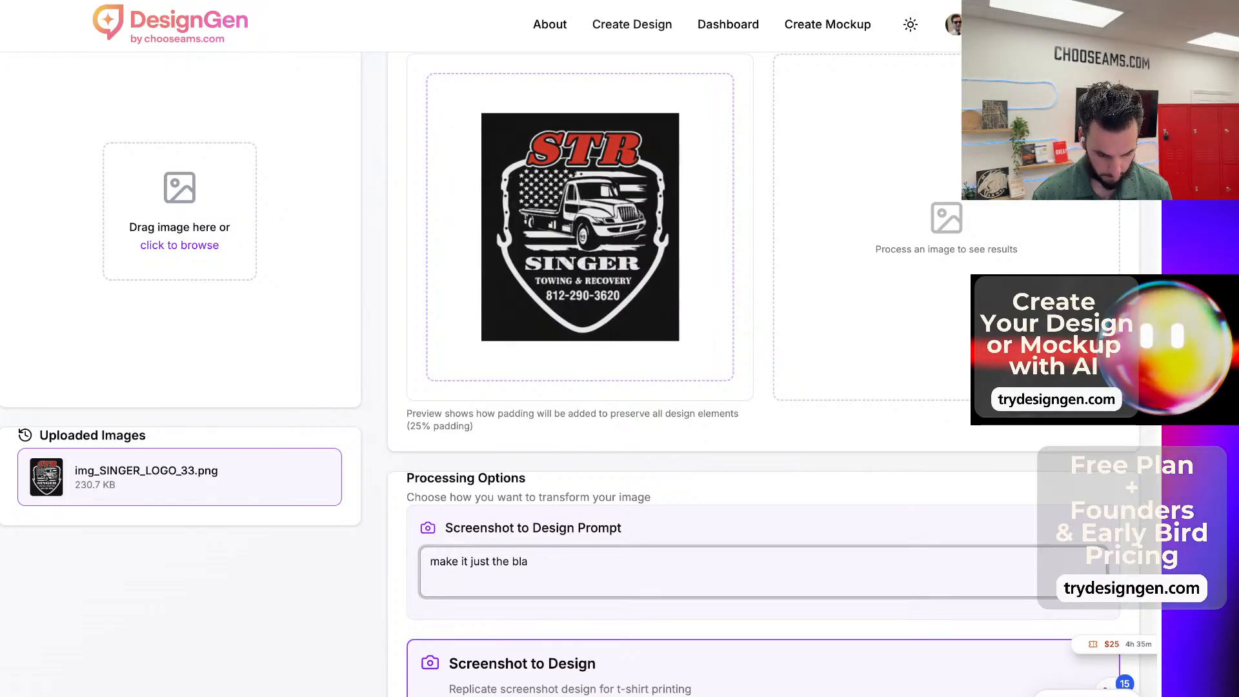
text(red and white parts of the design)
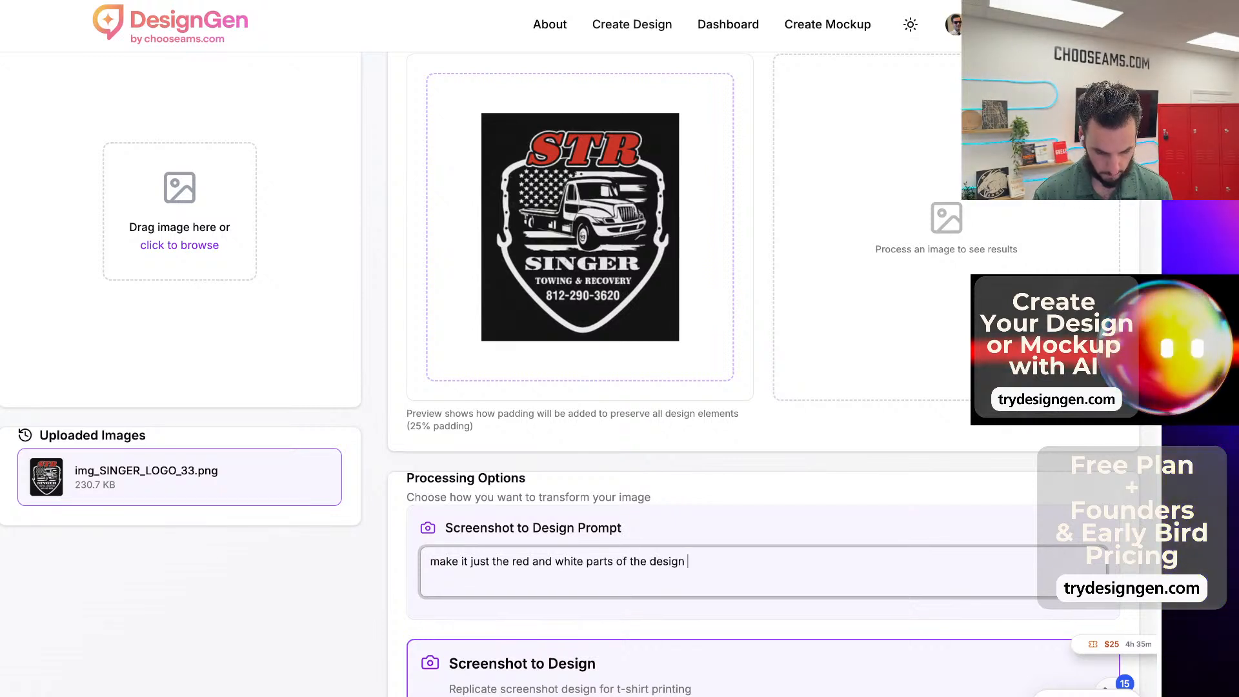
key(BackSpace)
text(, no black)
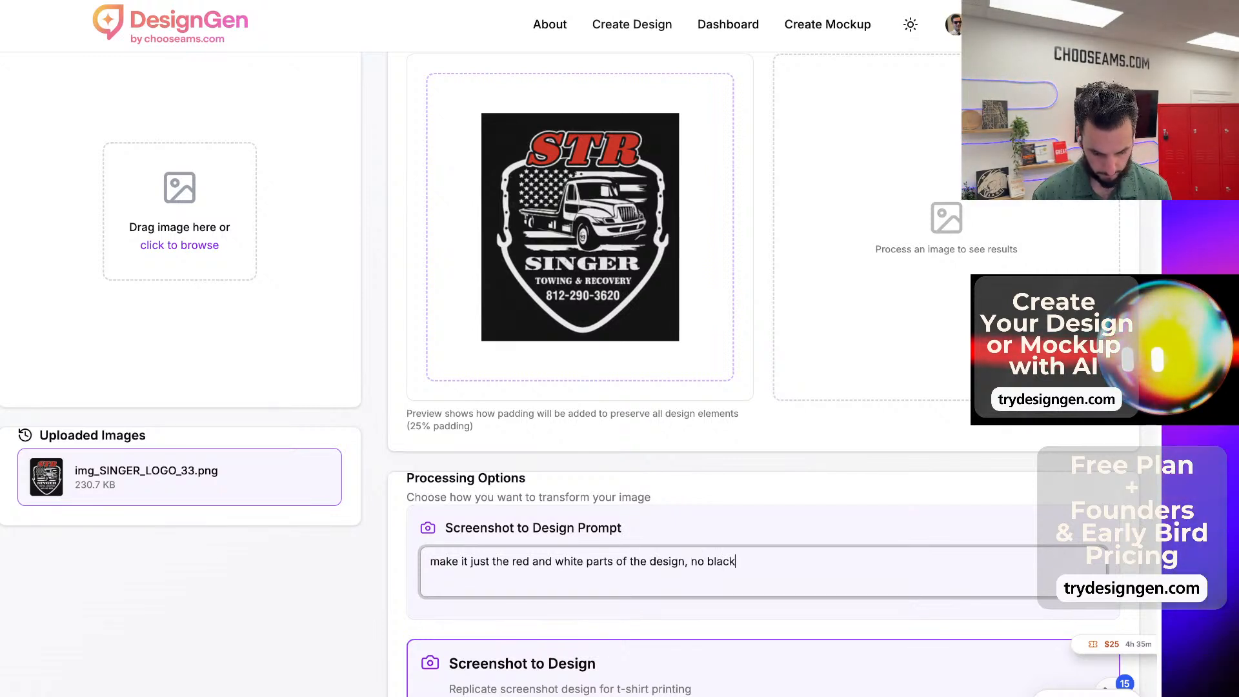
text( in the su)
key(BackSpace)
text(g)
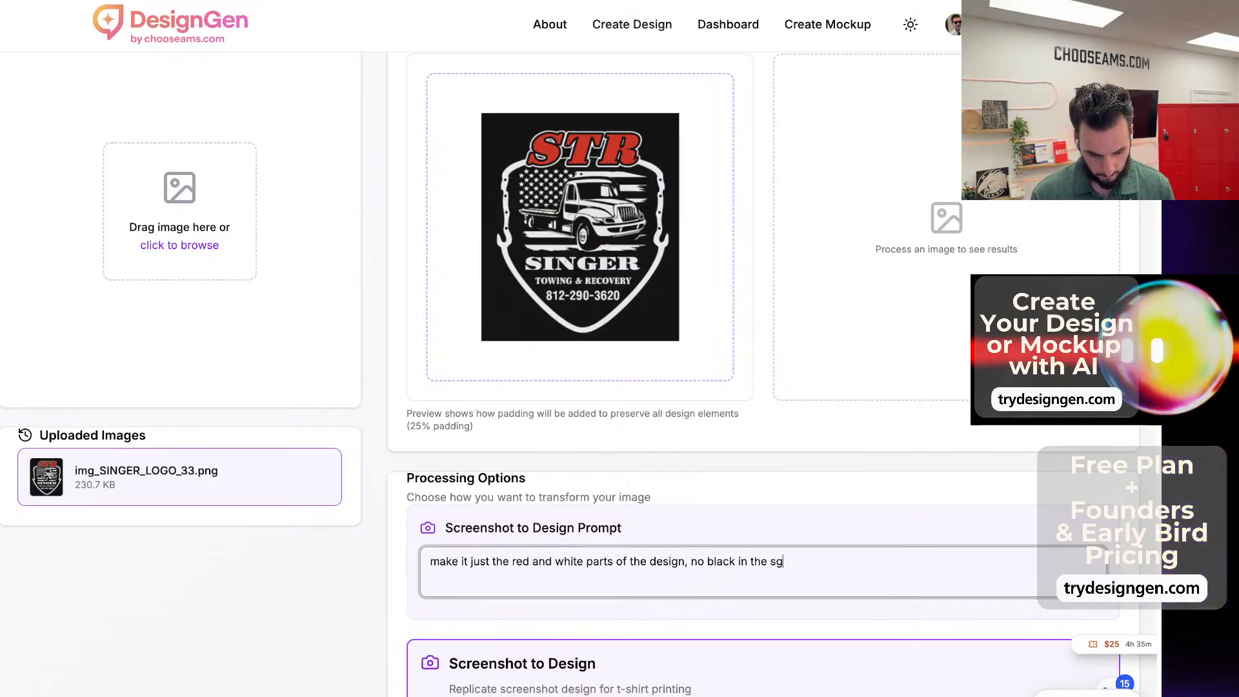
key(BackSpace)
text(hiledf)
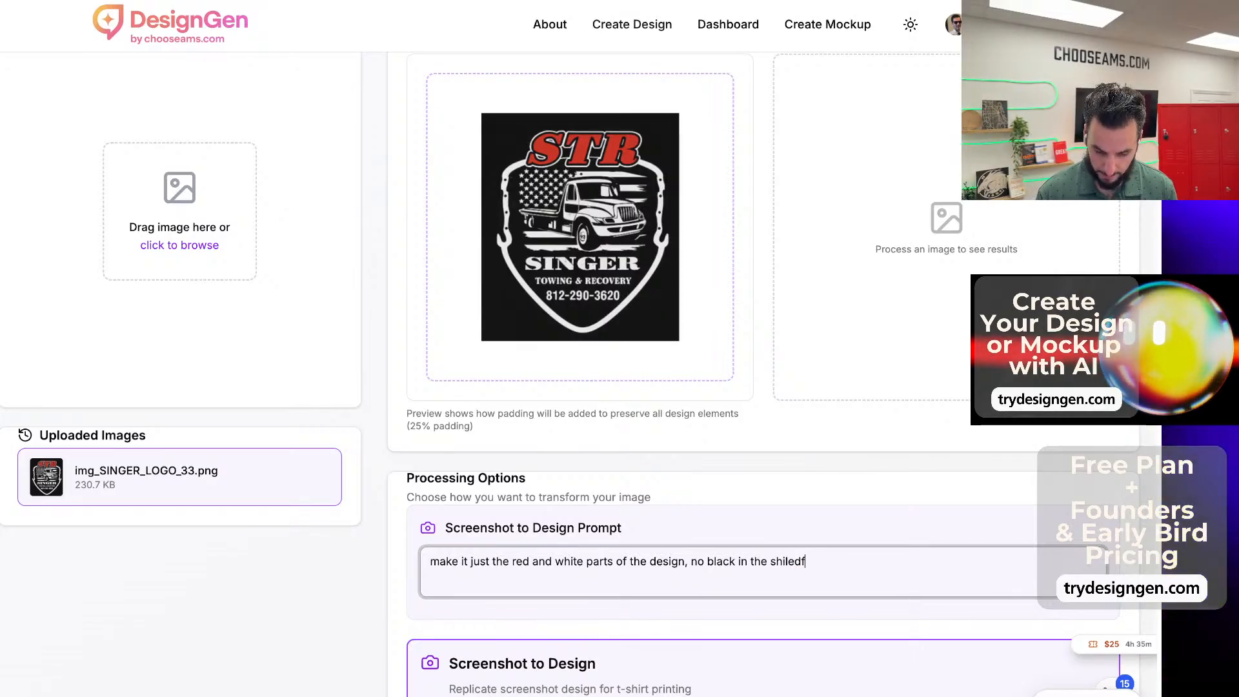
key(BackSpace)
key(BackSpace)
key(BackSpace)
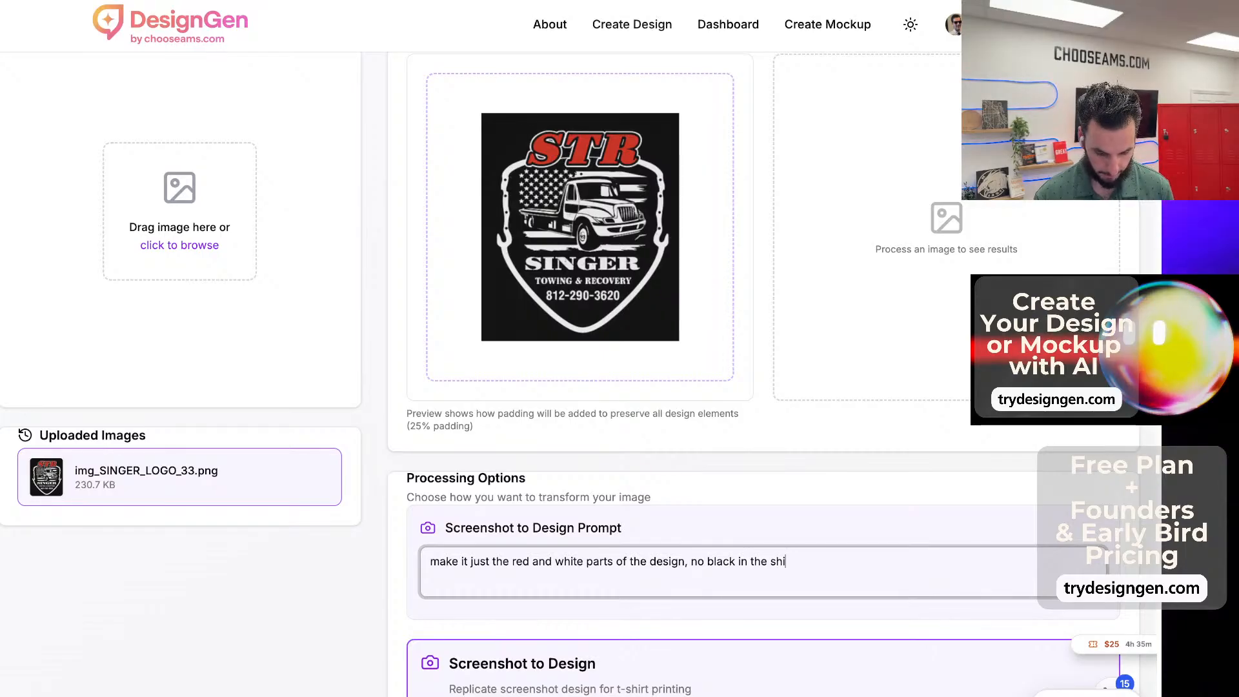
scroll(491, 606, down, 1)
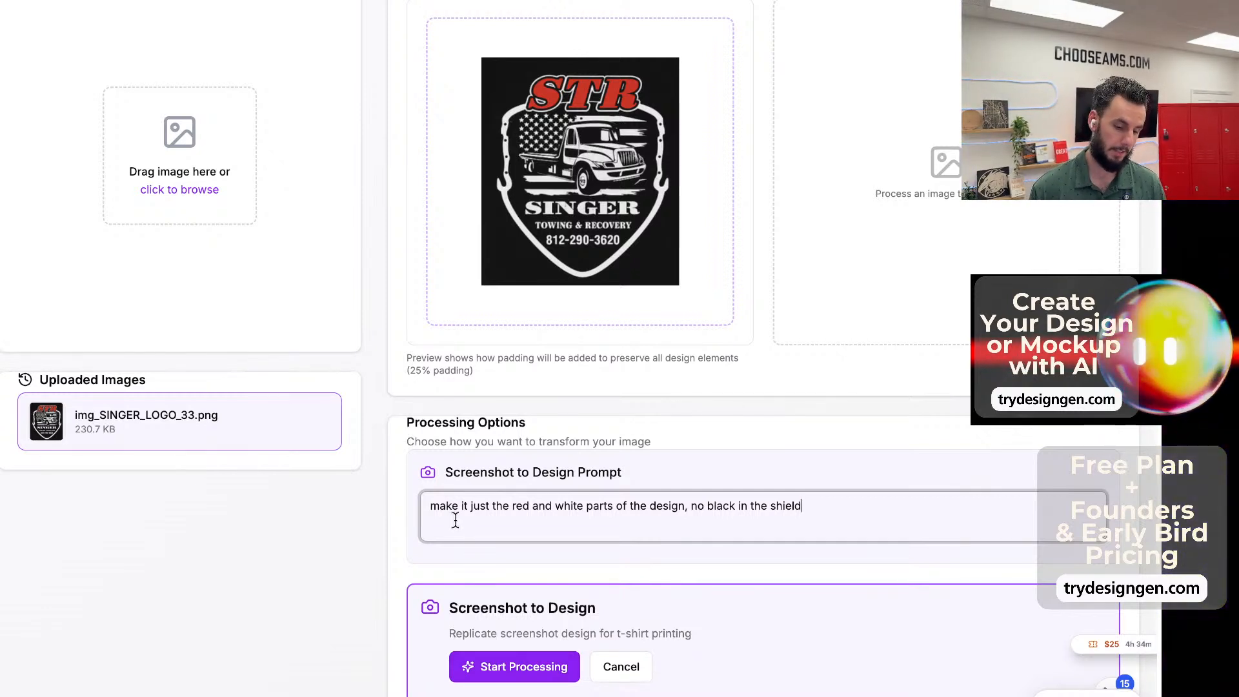
click(472, 667)
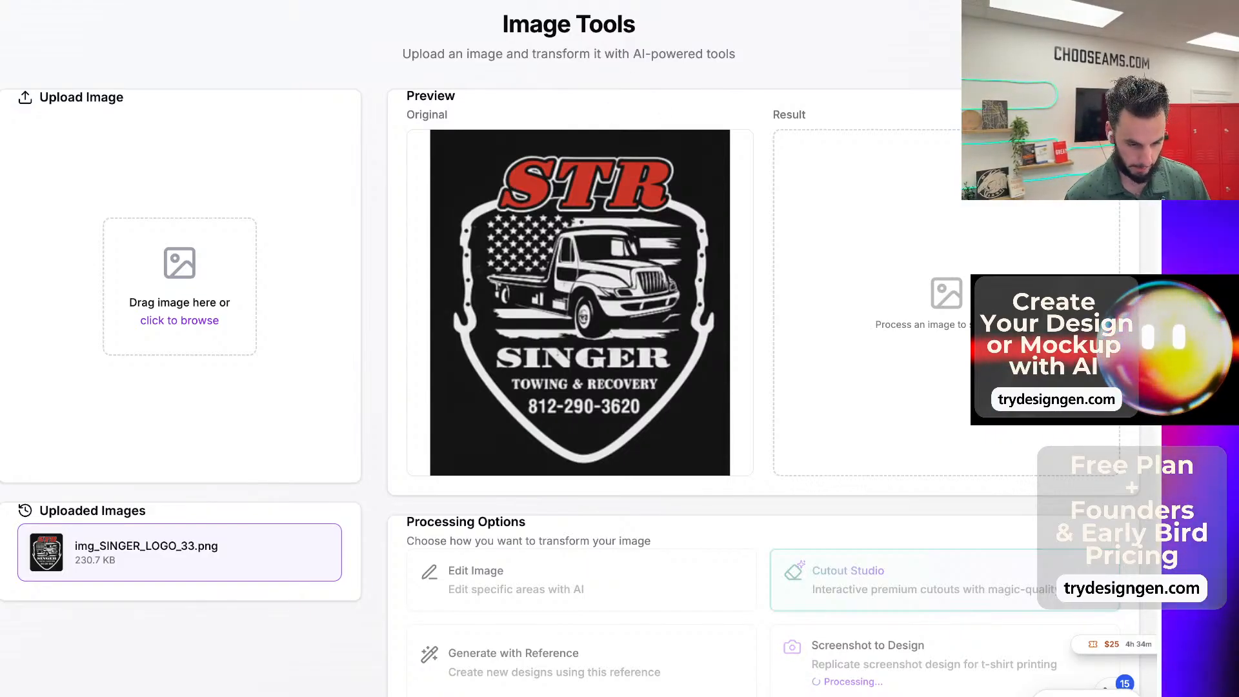
Compare the original logo image with the earlier image-tools result side by side in their preview windows, and close both.
key(super+n)
drag(876, 95, 929, 0)
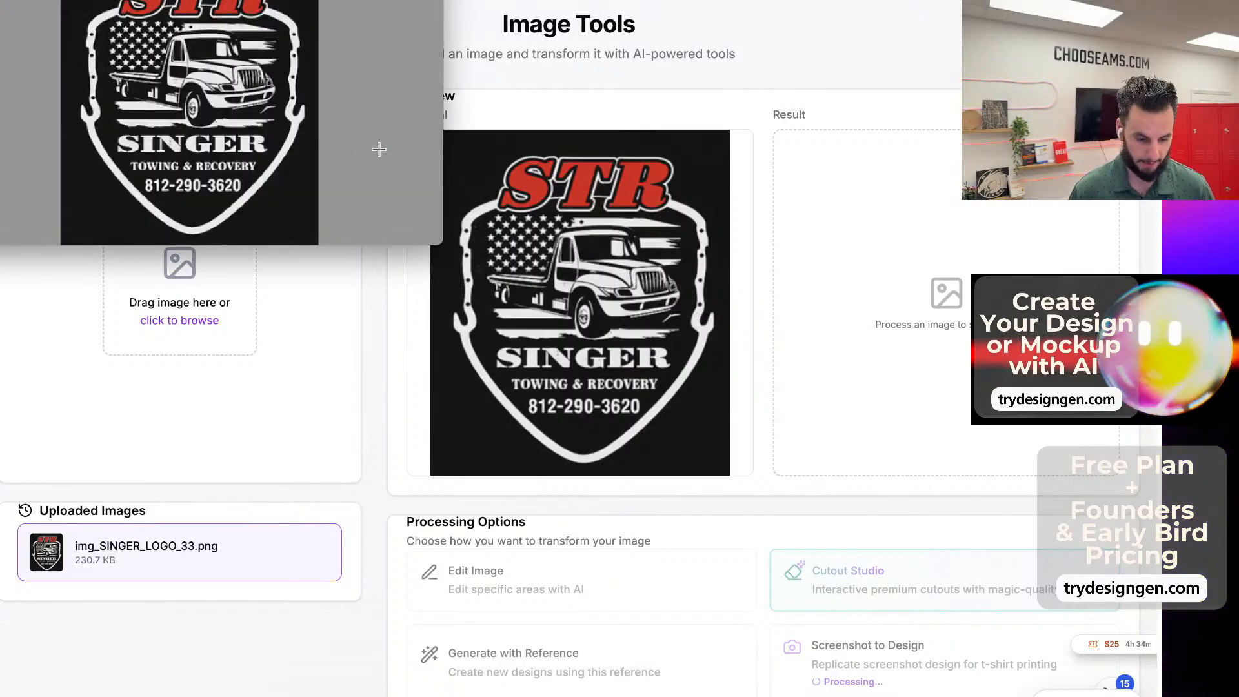
drag(107, 1, 297, 219)
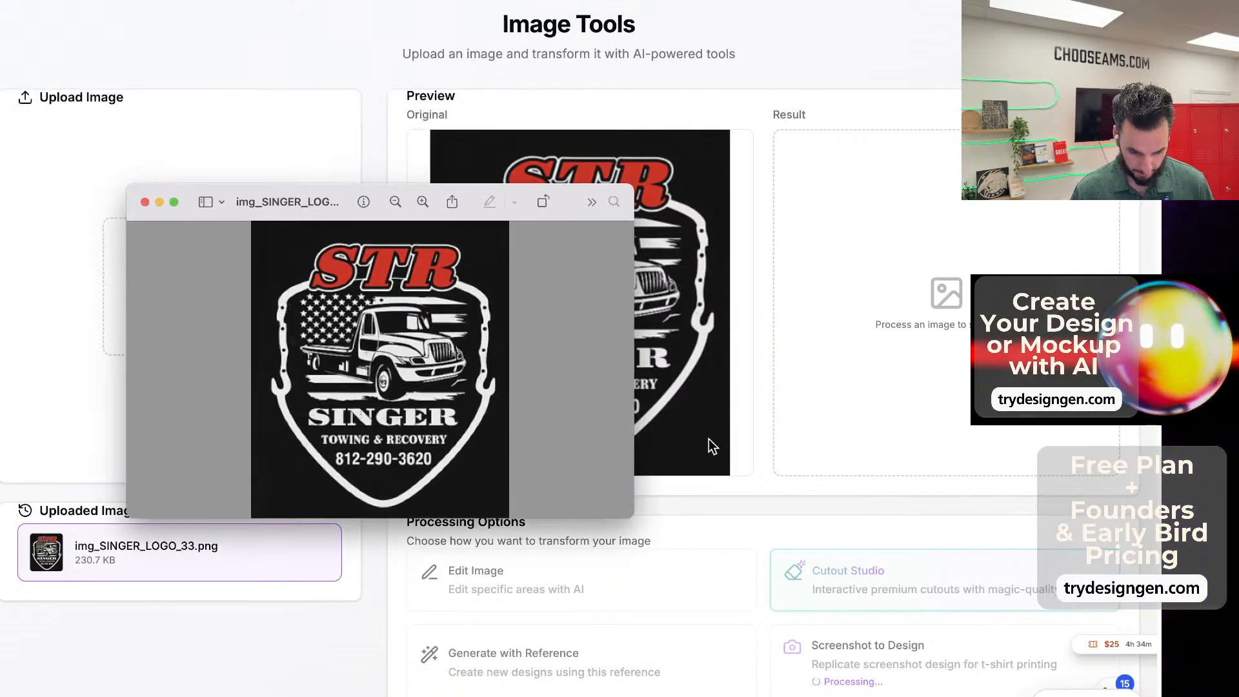
drag(380, 203, 309, 91)
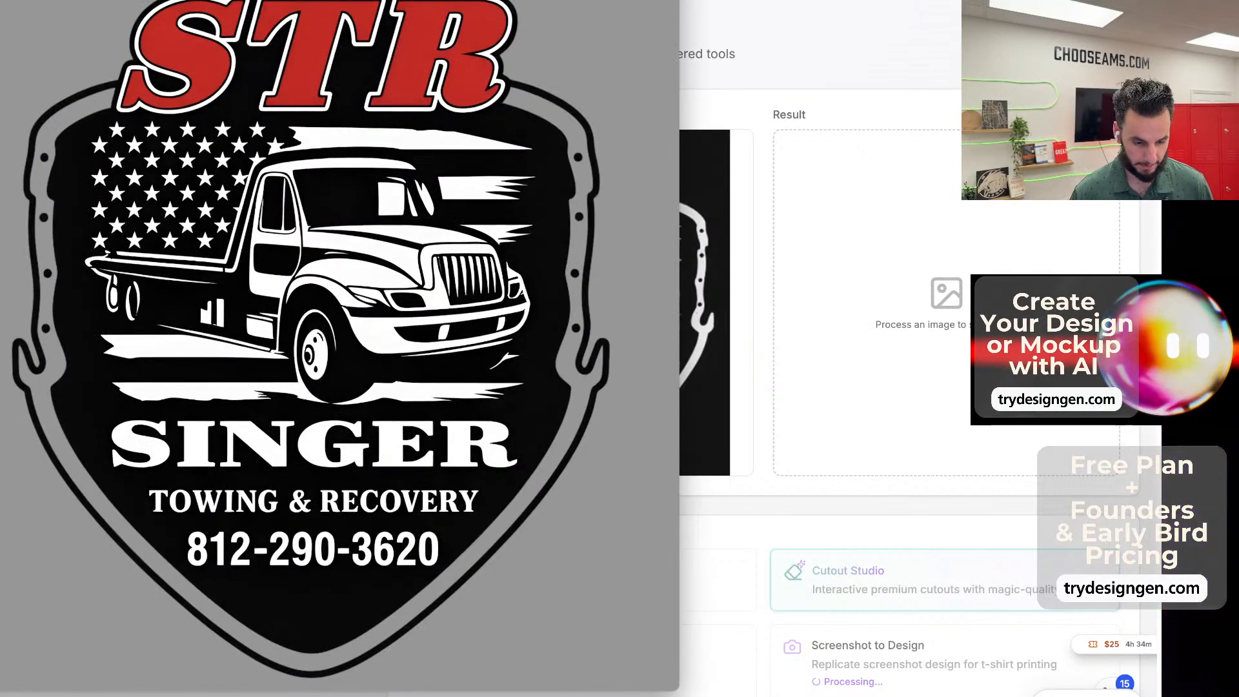
click(15, 1)
click(129, 0)
drag(129, 1, 565, 26)
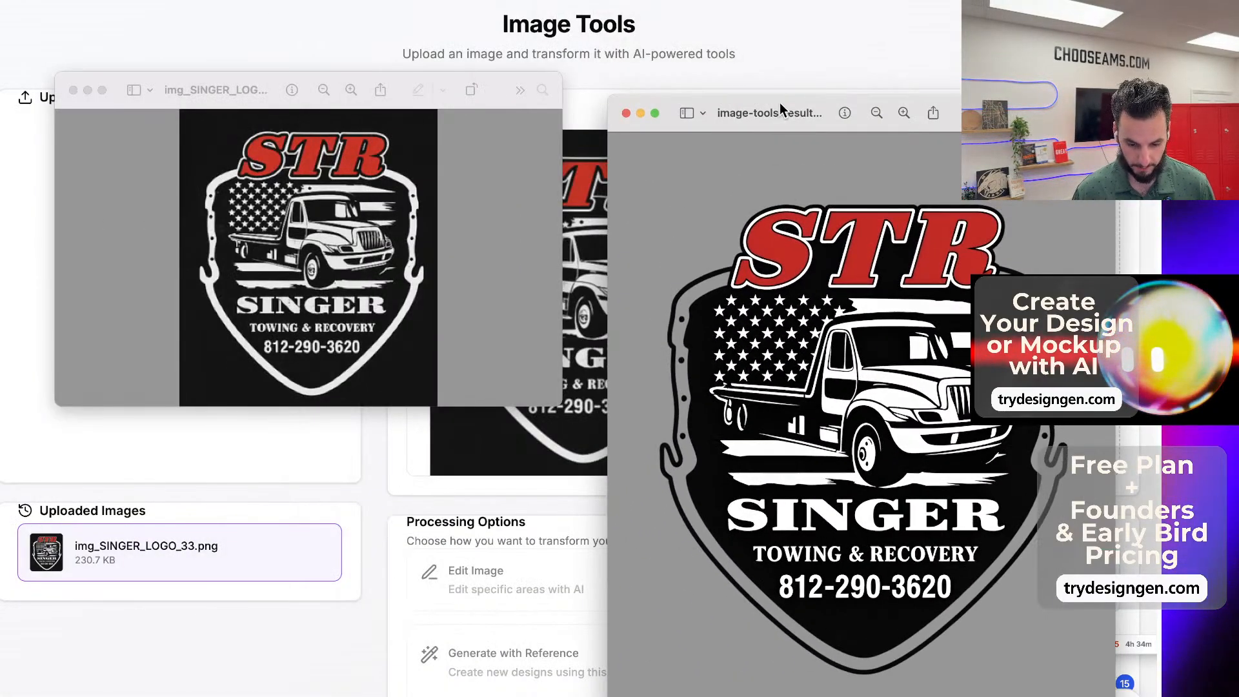
drag(779, 102, 748, 24)
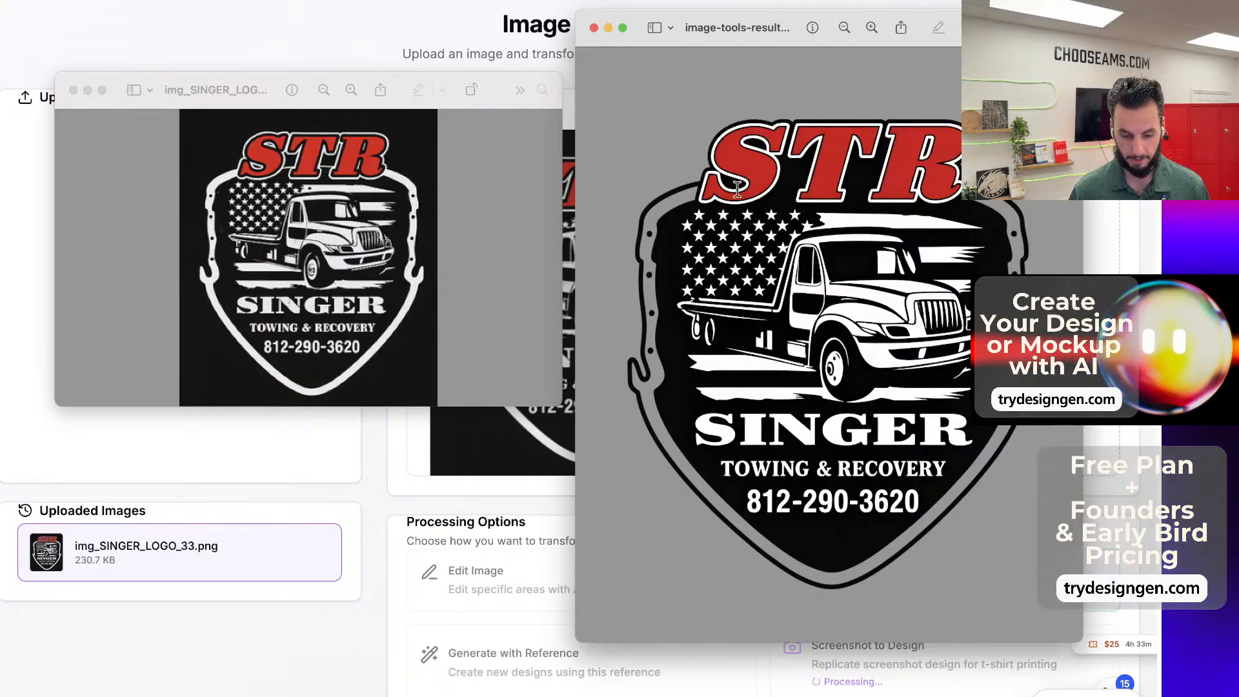
click(593, 26)
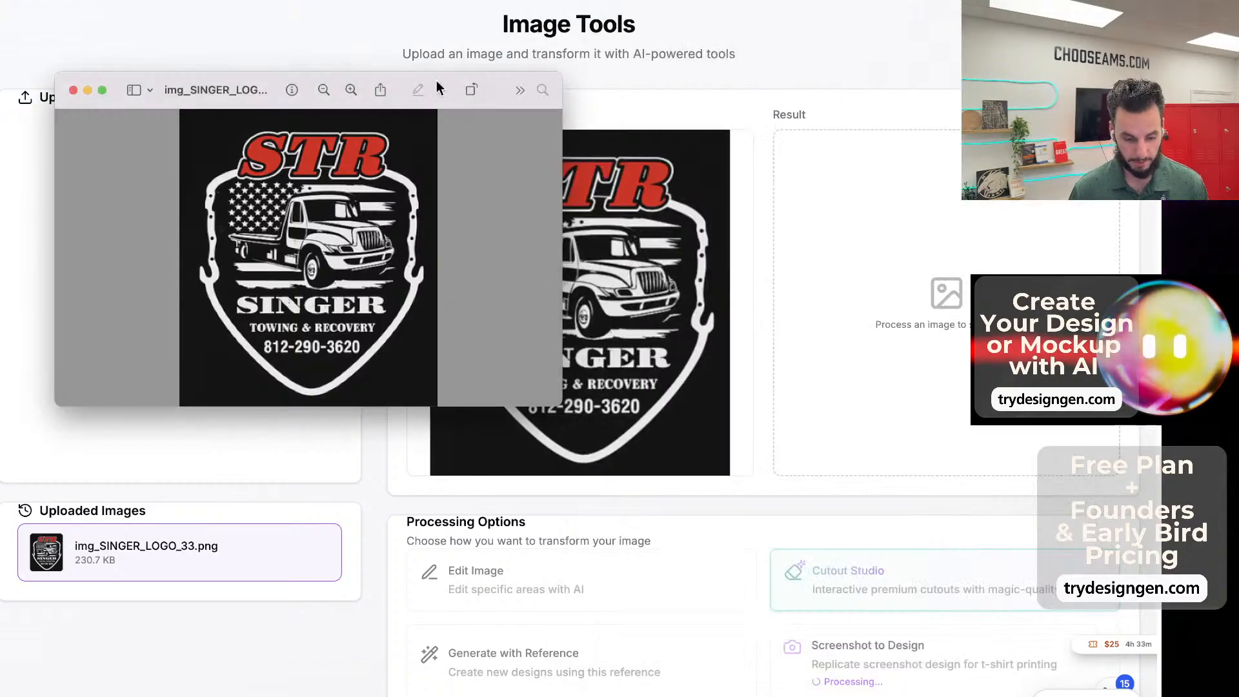
click(74, 90)
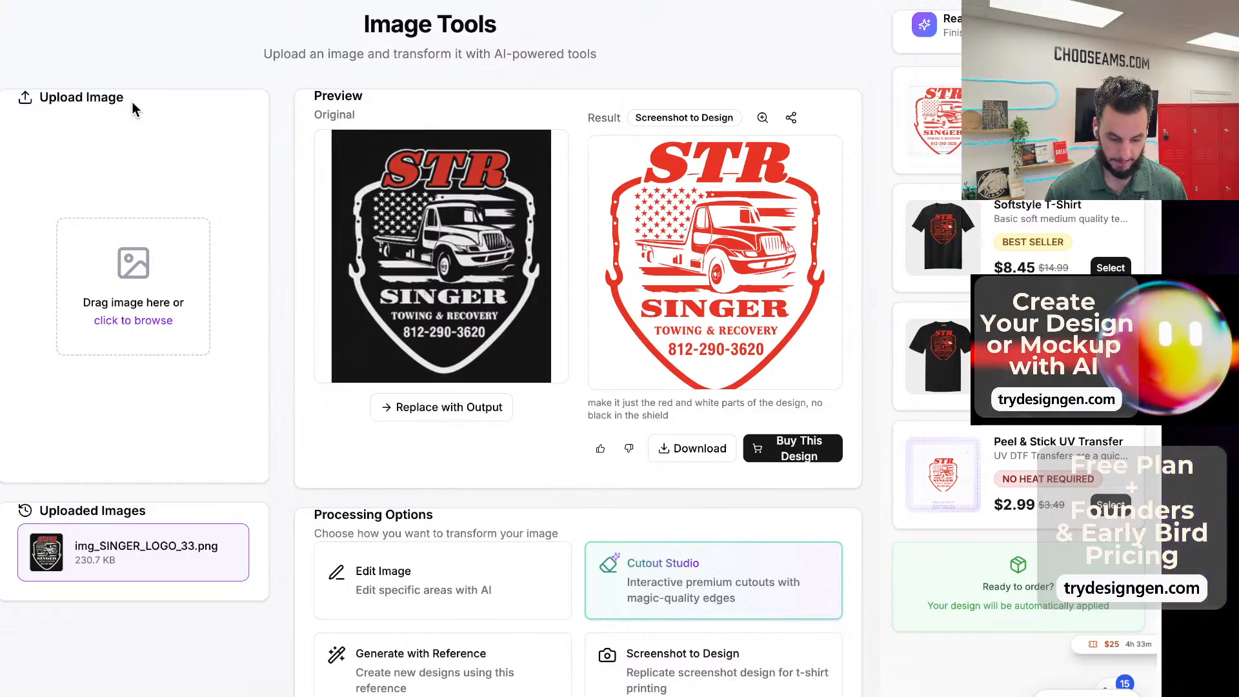
Run Screenshot to Design on the original logo again with the prompt "remove all the black from the design".
scroll(550, 525, down, 1)
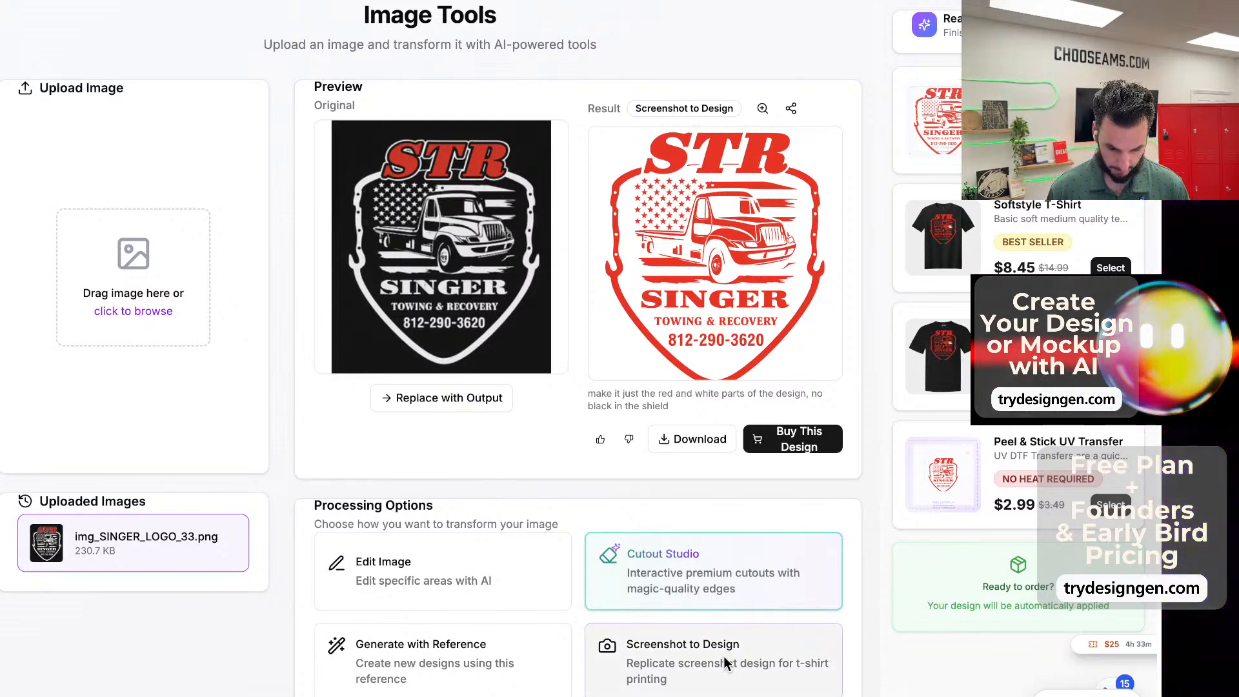
click(722, 655)
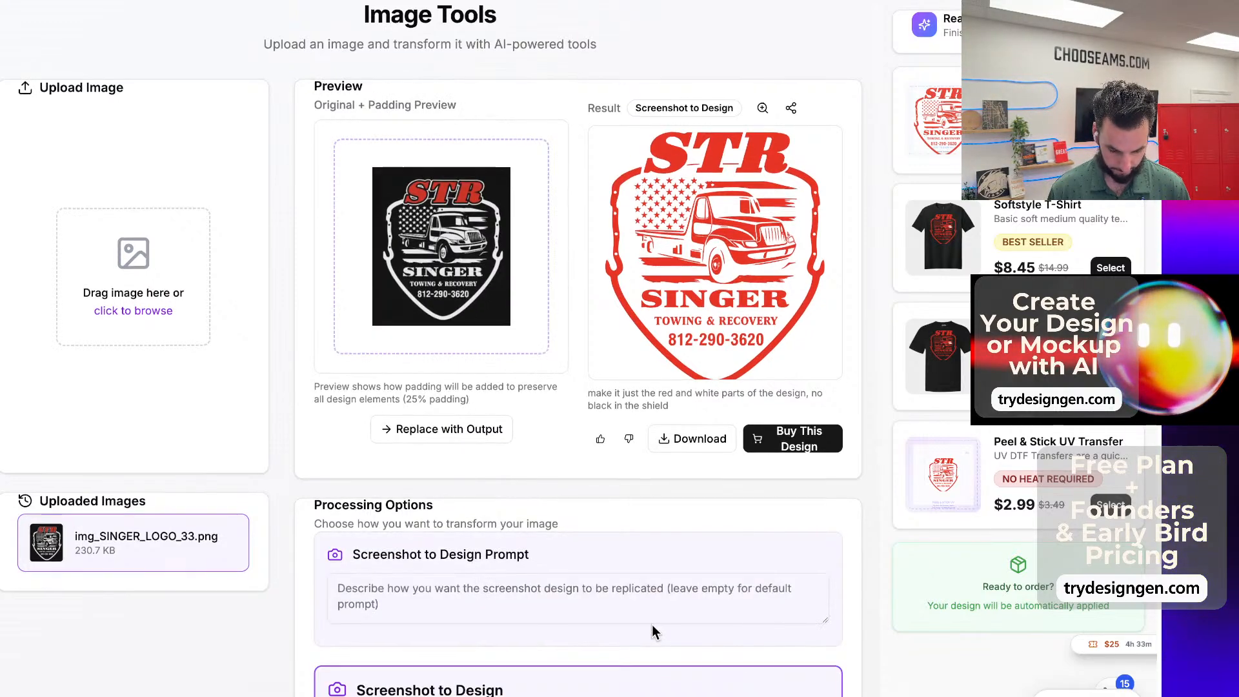
click(524, 584)
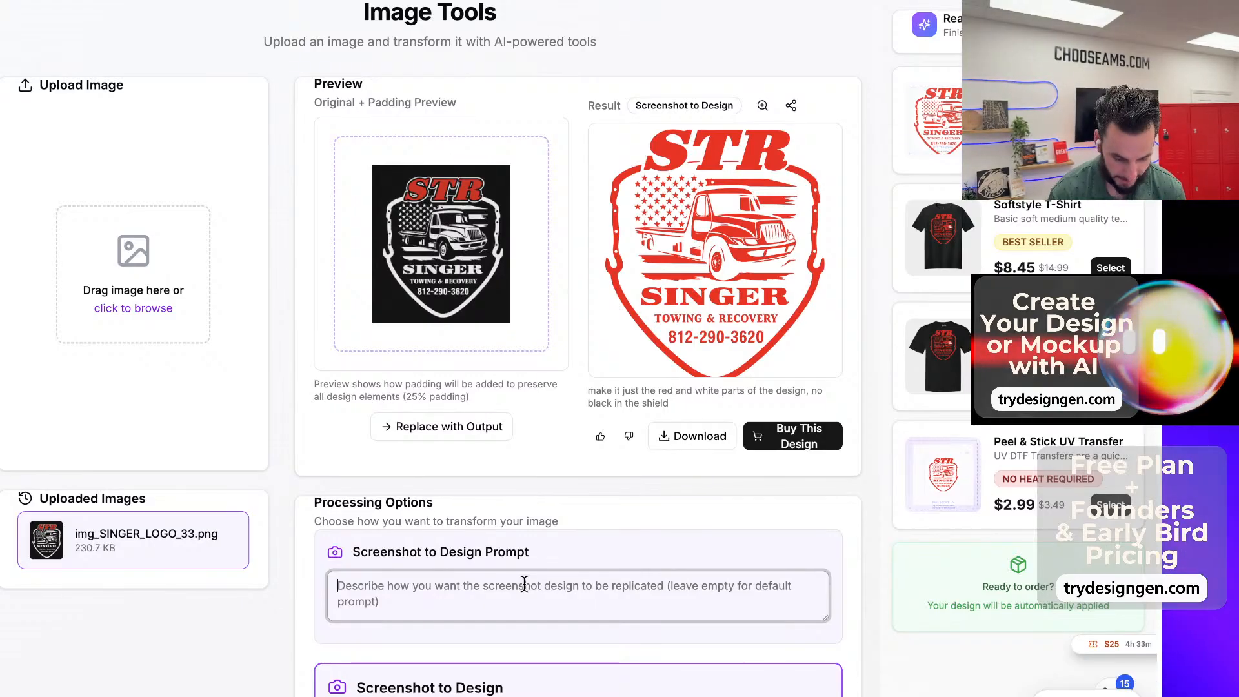
text(n)
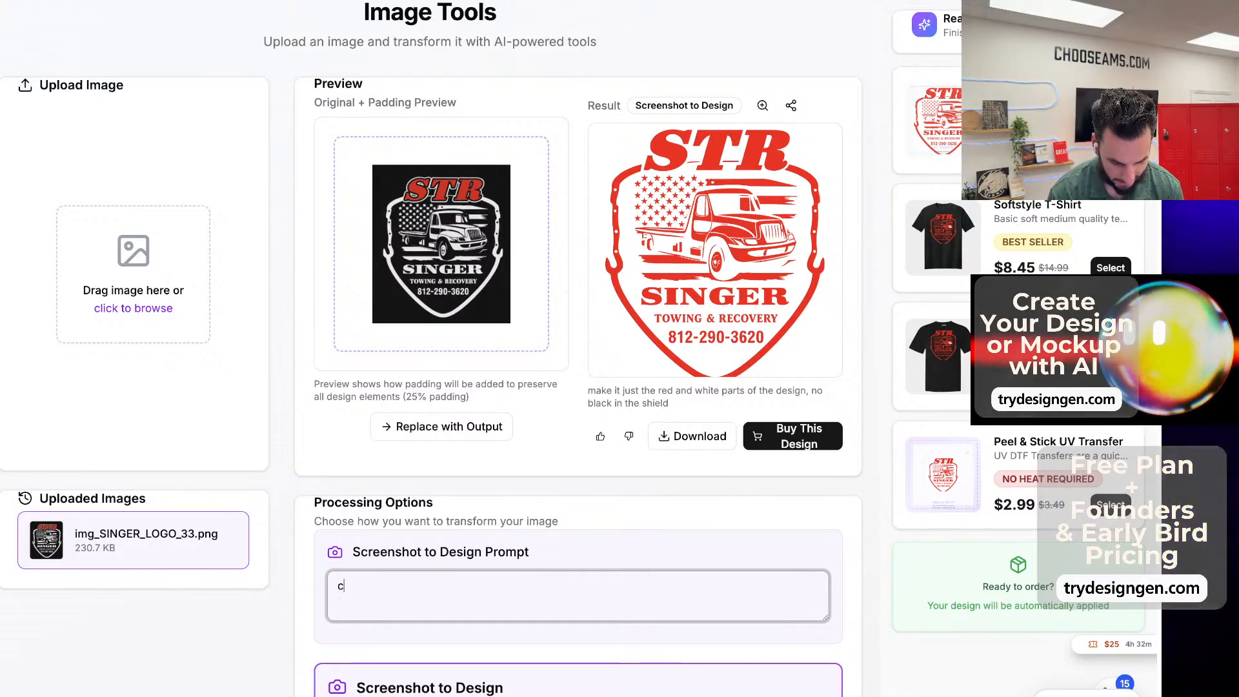
key(BackSpace)
text(make it just the white and th)
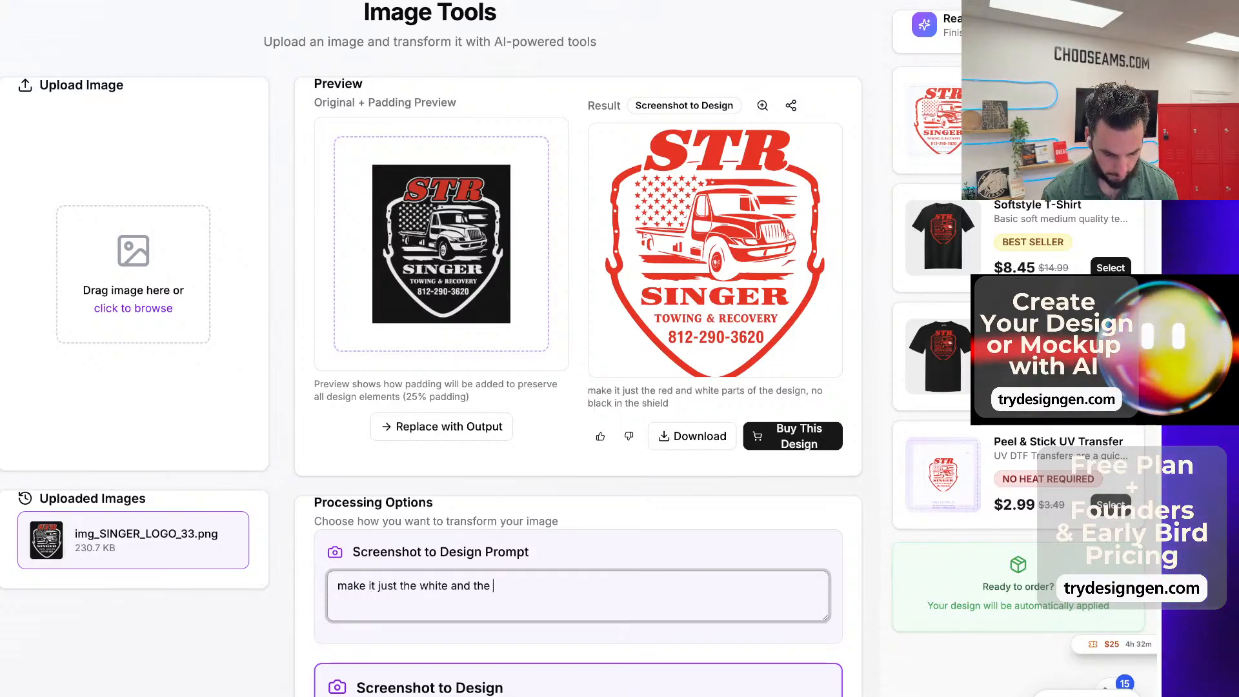
key(ctrl+a)
text(rem)
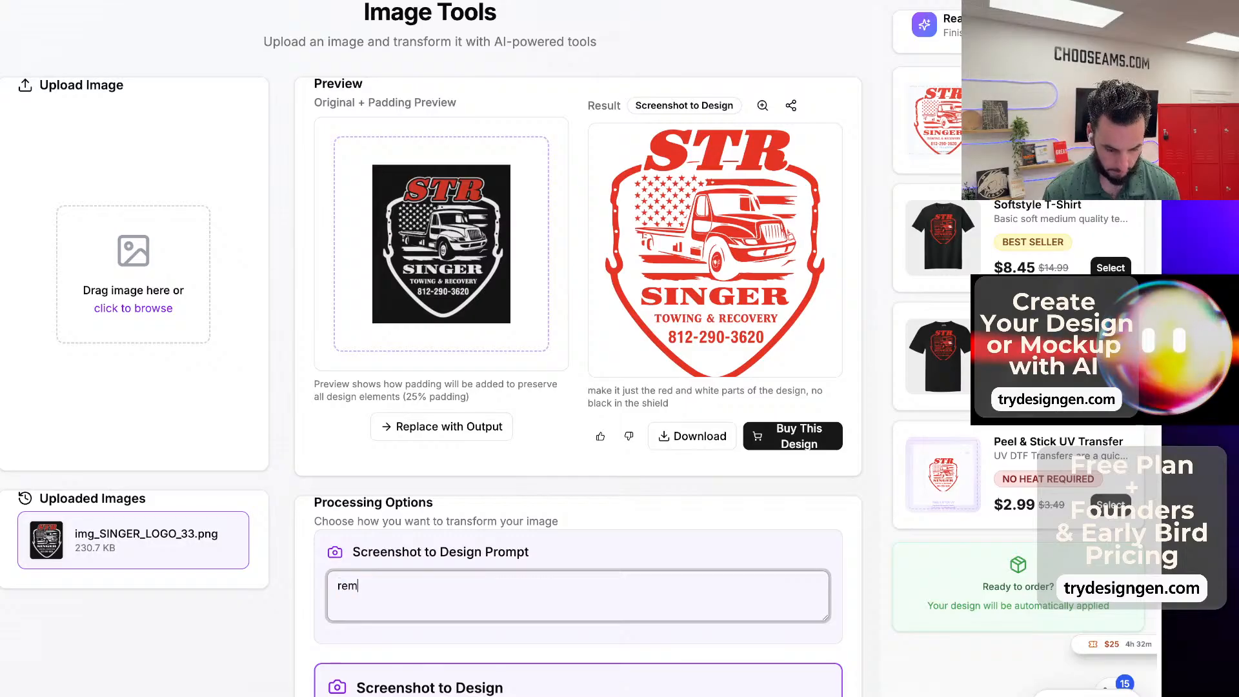
text(ove all the balck )
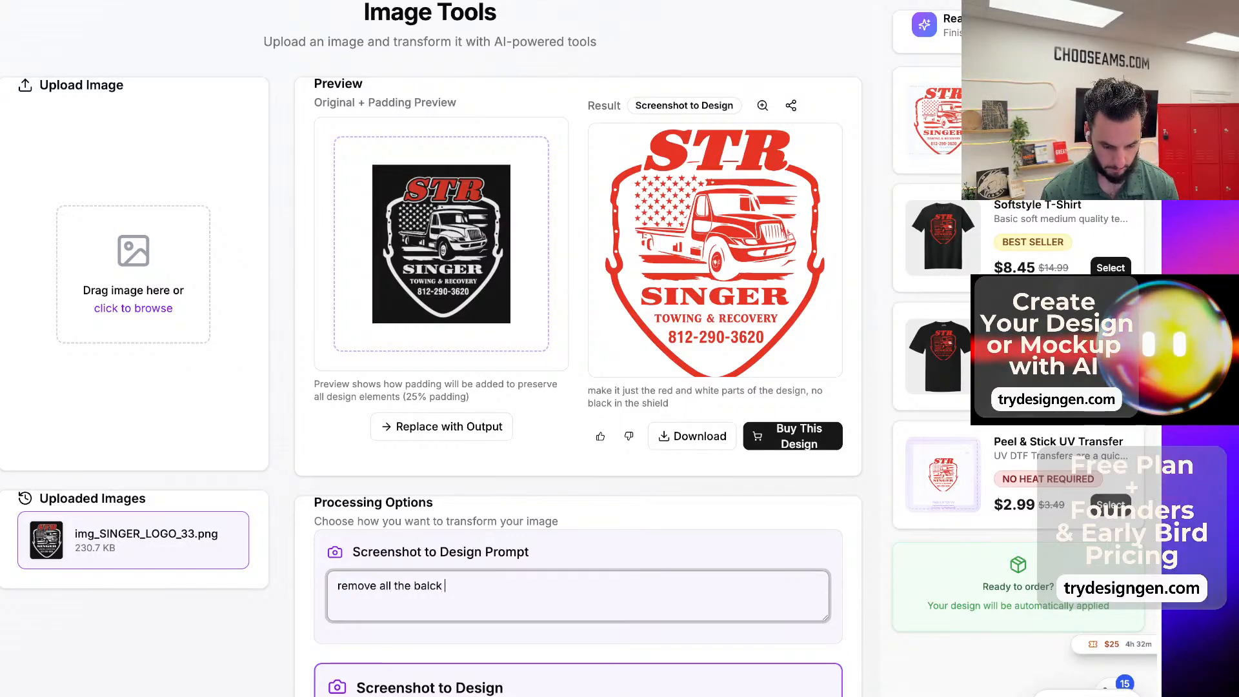
key(BackSpace)
key(BackSpace)
key(BackSpace)
key(BackSpace)
key(BackSpace)
text(lack from the design)
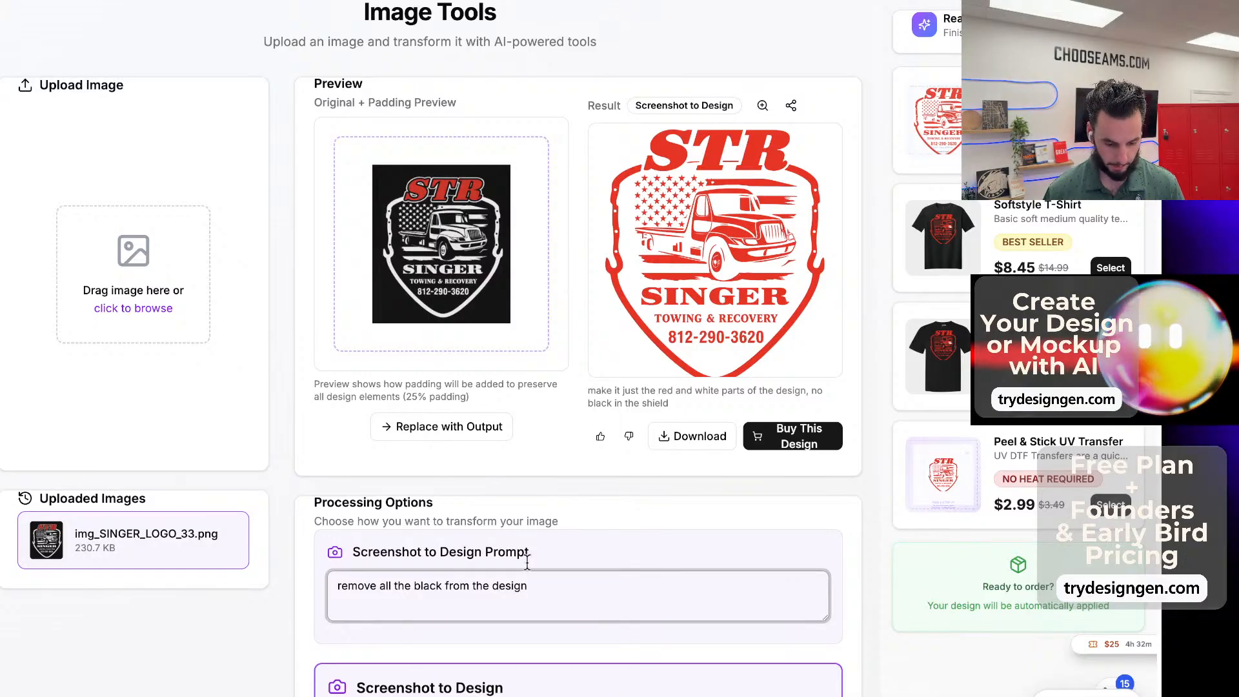
scroll(527, 562, down, 4)
click(452, 509)
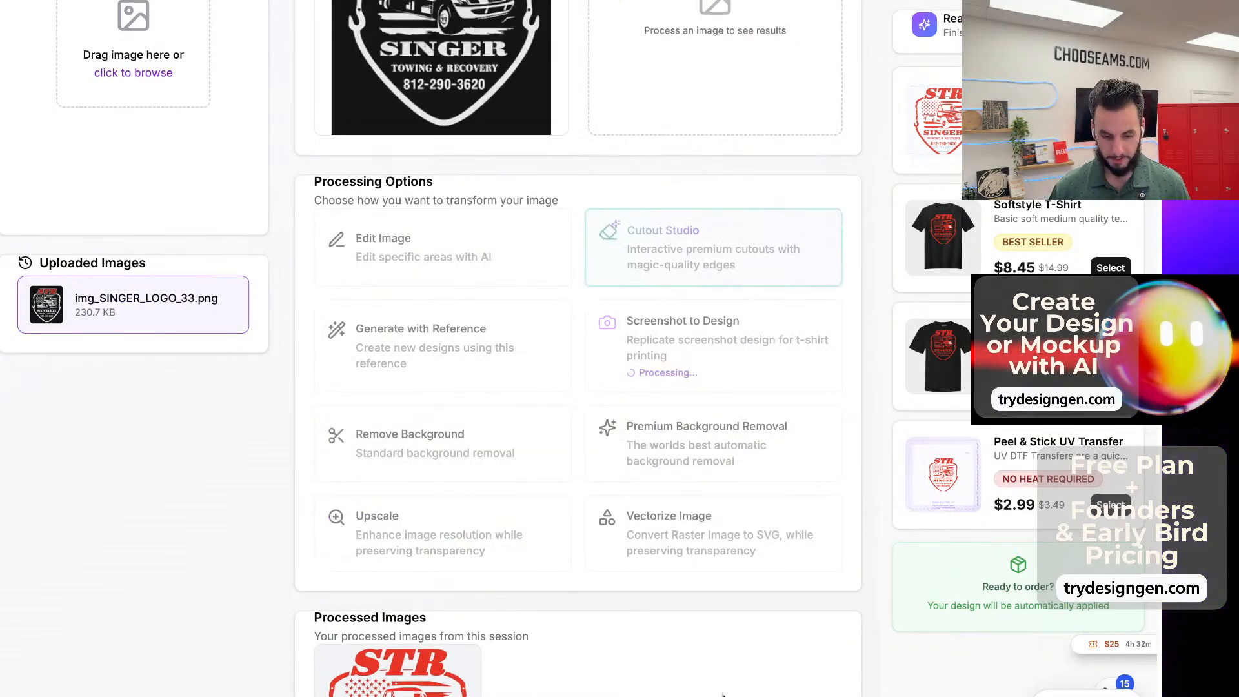
scroll(649, 555, up, 2)
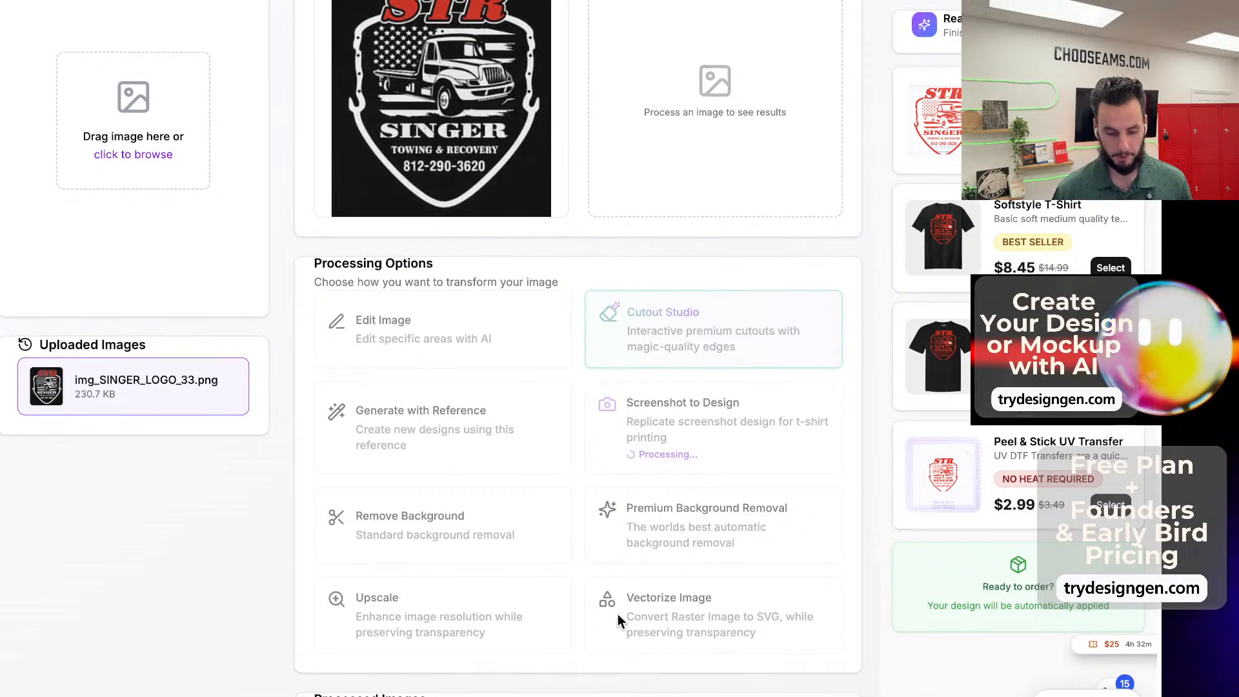
scroll(618, 614, up, 3)
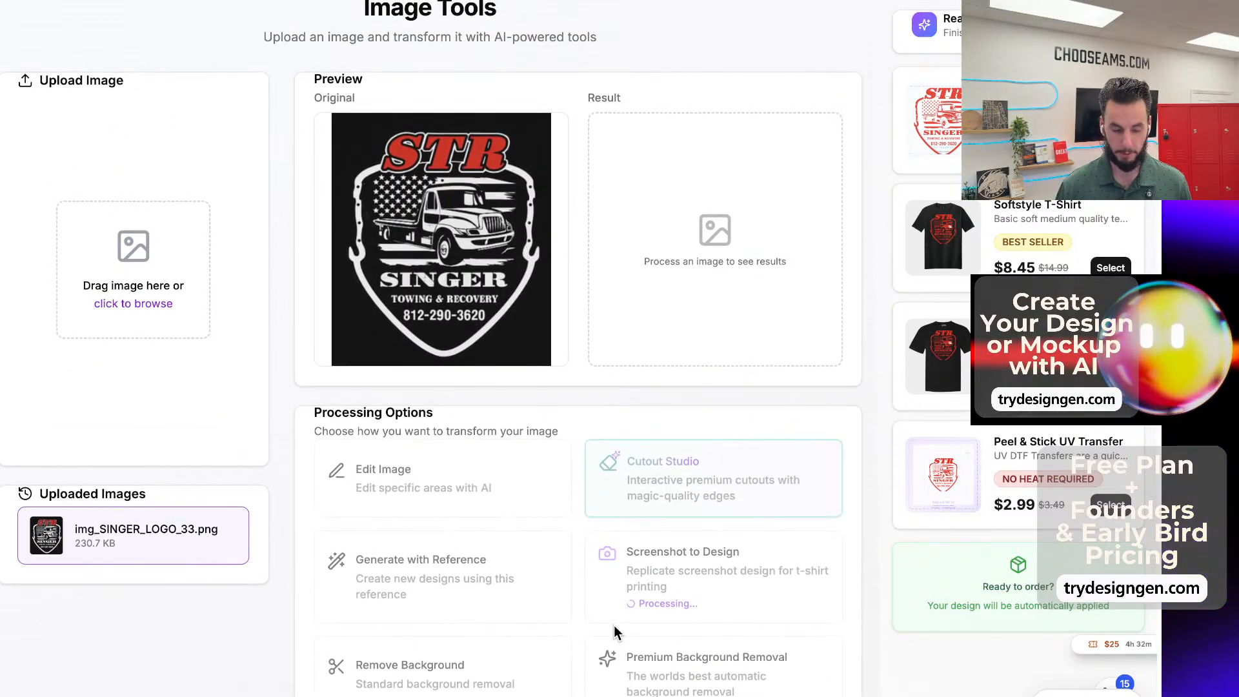
scroll(614, 614, up, 1)
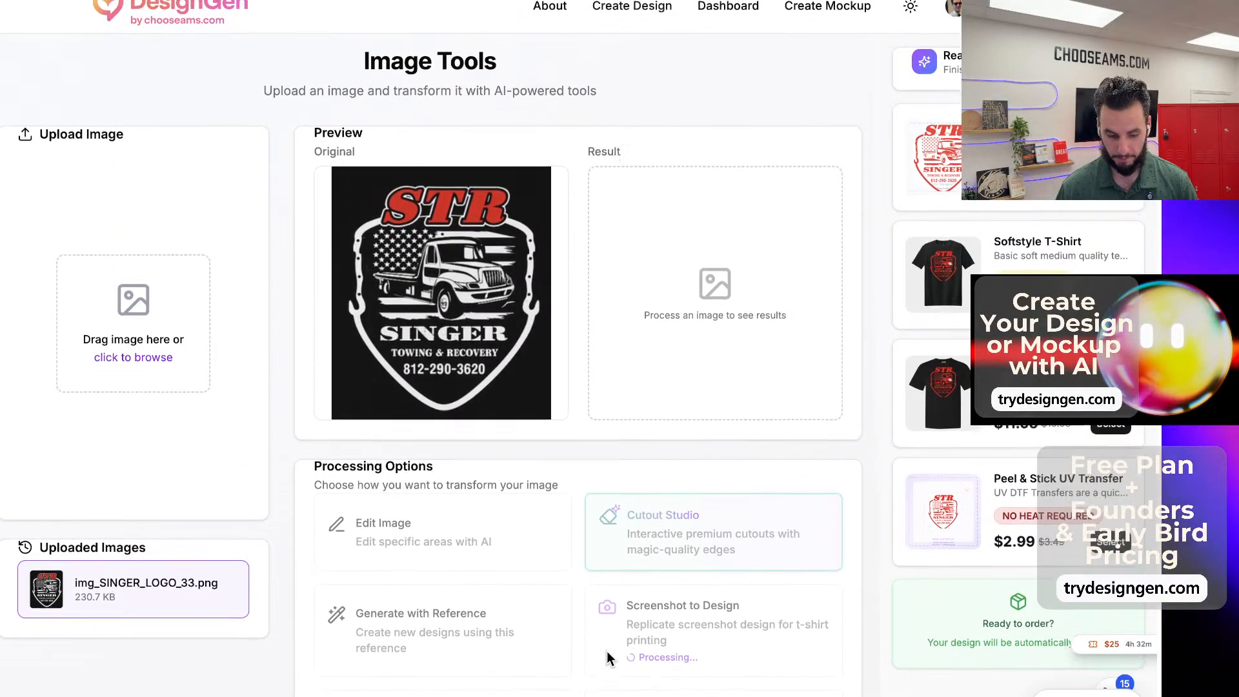
scroll(607, 652, up, 1)
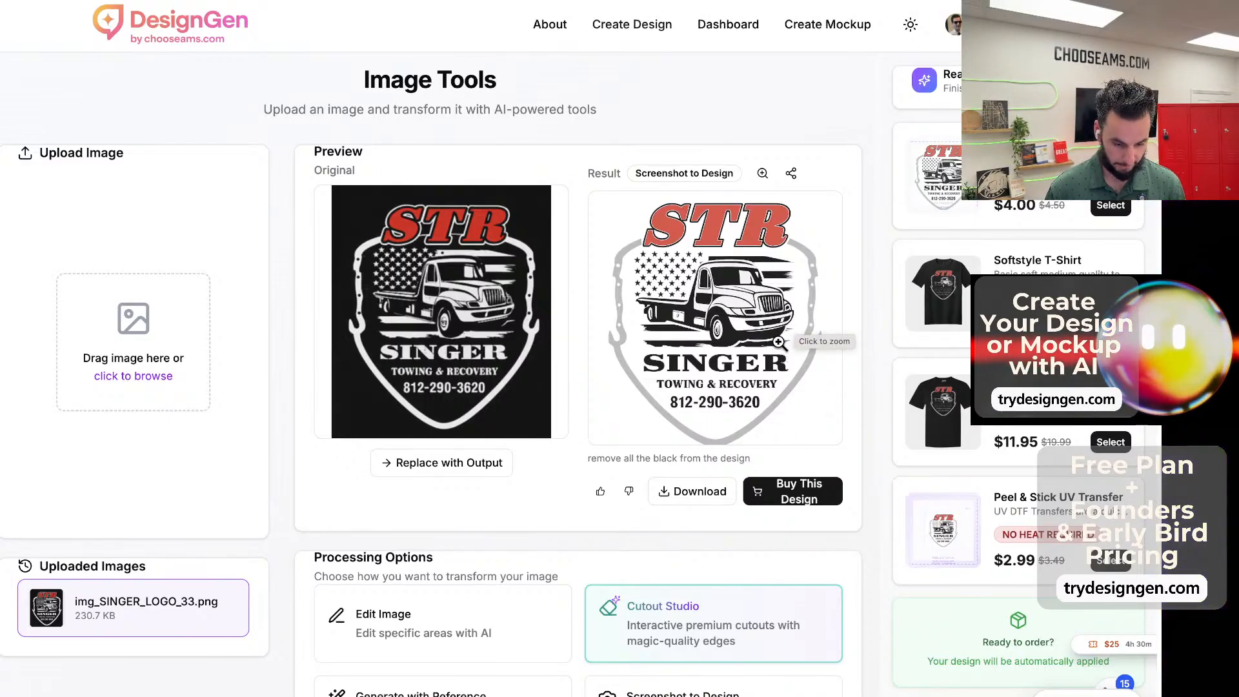
Use the Screenshot to Design output as the new original and set the Edit Image quality to Ultra Max.
click(444, 462)
click(431, 547)
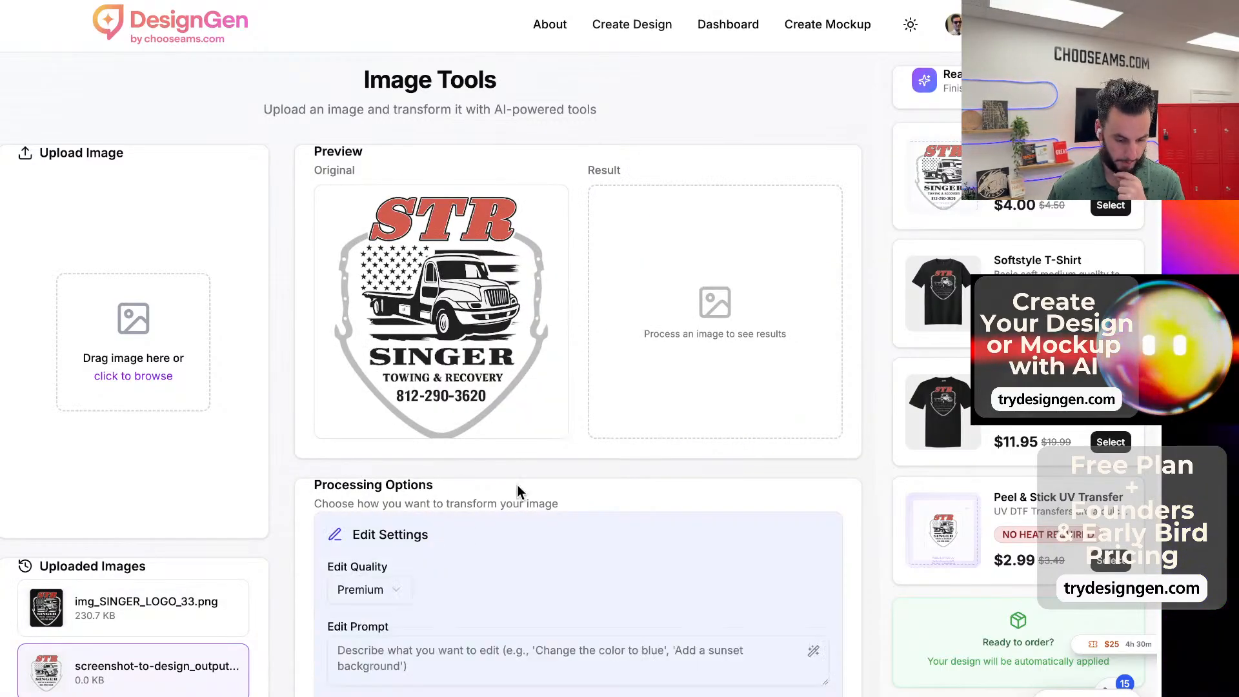
scroll(452, 539, down, 1)
click(373, 561)
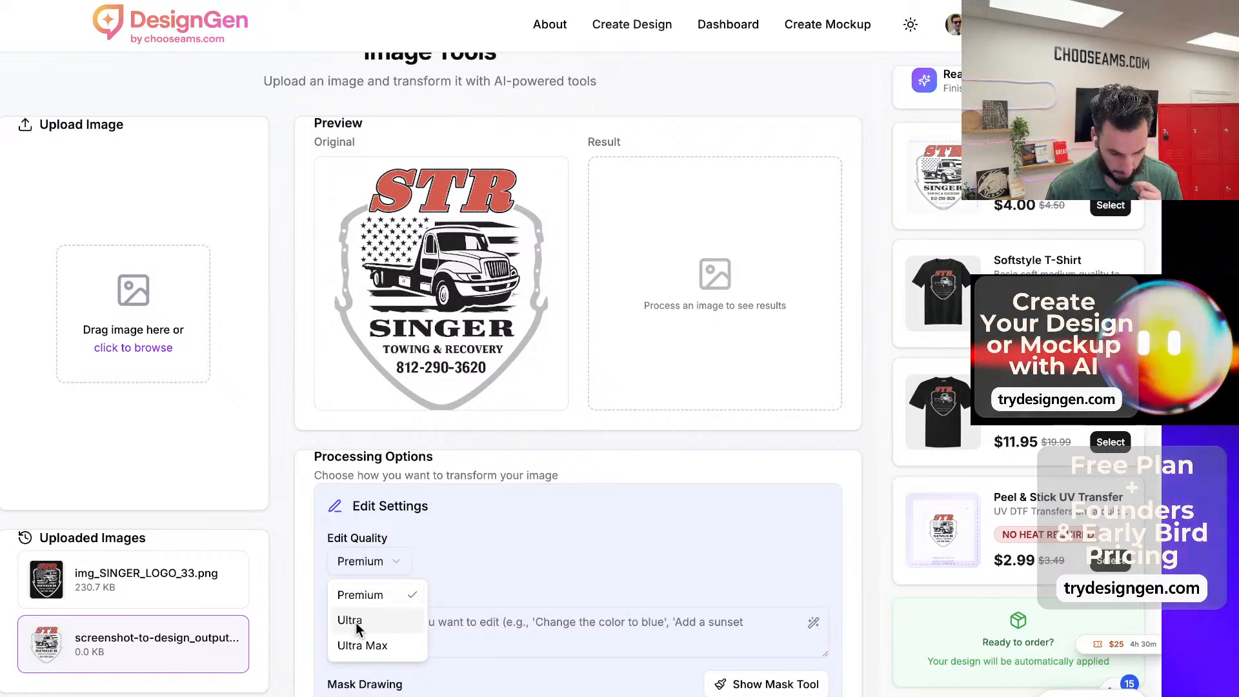
click(355, 645)
scroll(355, 650, down, 1)
Try Edit Image with "make the outline of the shield white, and the inside tow truck and flat and text white too. Keep the str as is.".
click(377, 629)
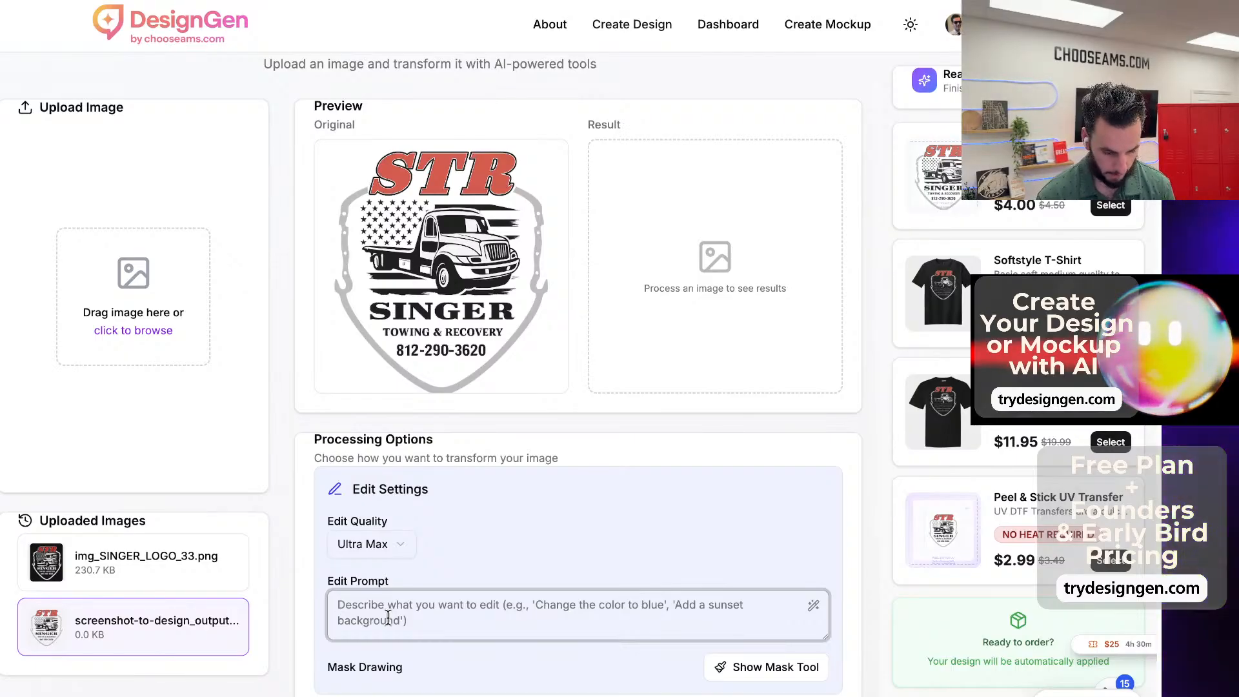
text(make the outline)
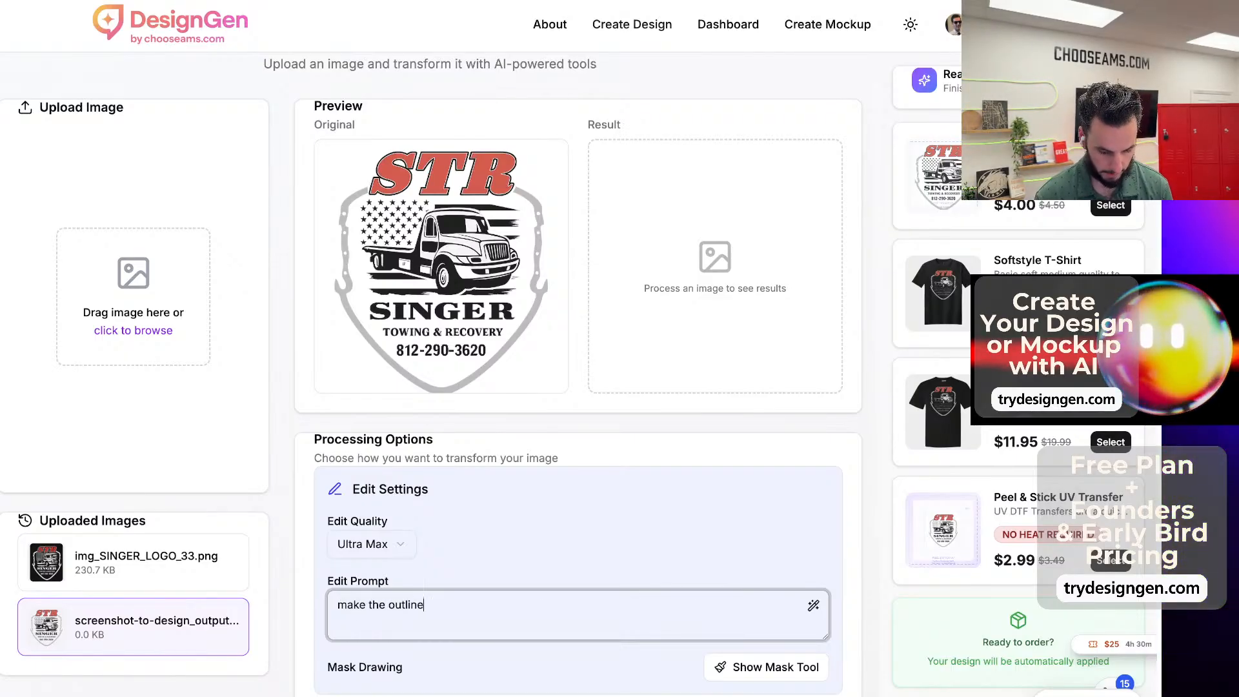
text( of the shielf)
key(BackSpace)
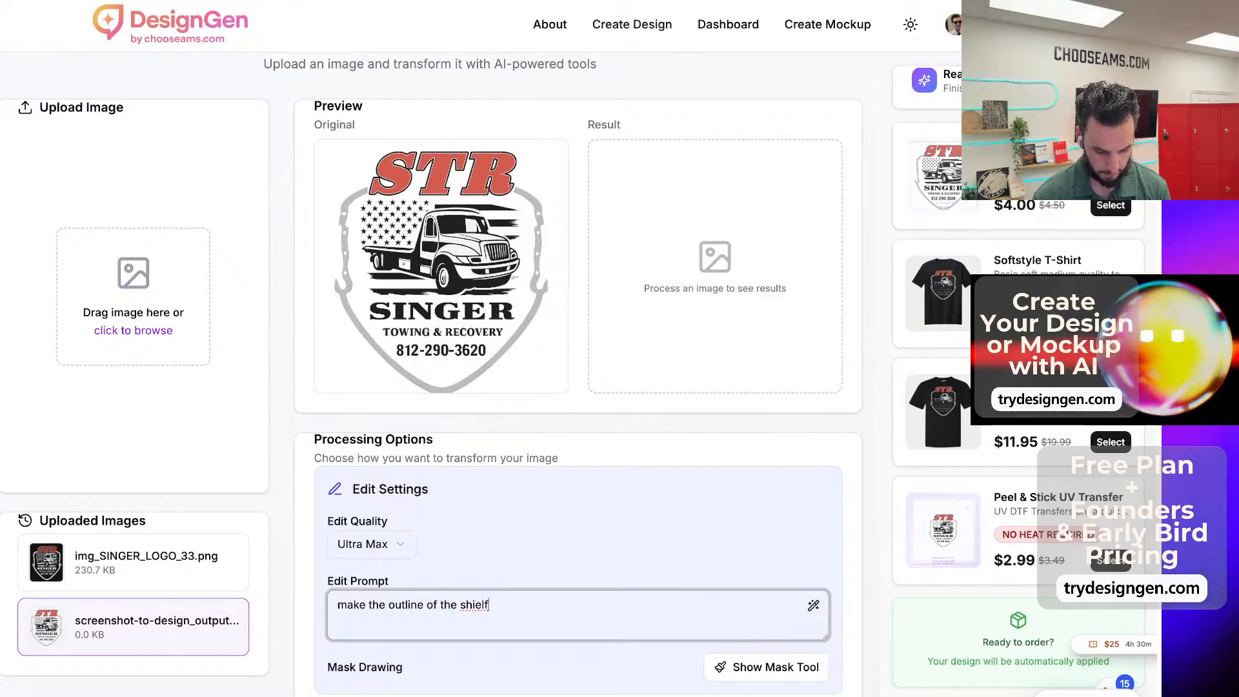
text(white, and)
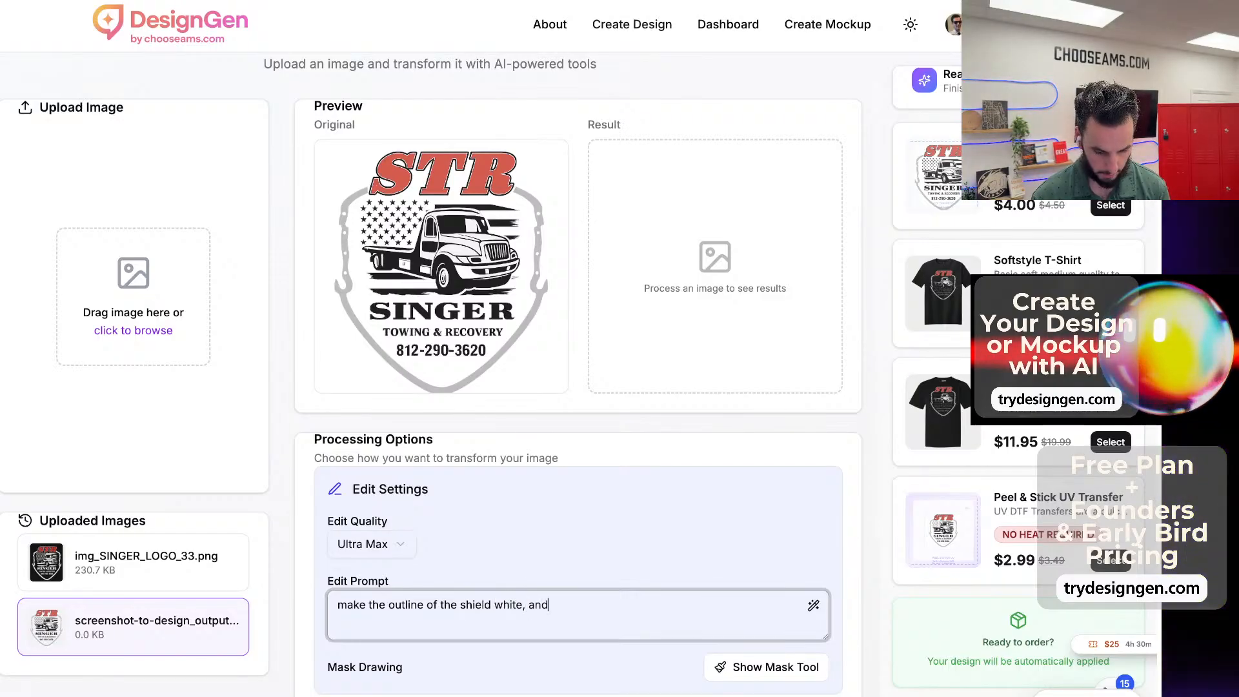
text( the ins)
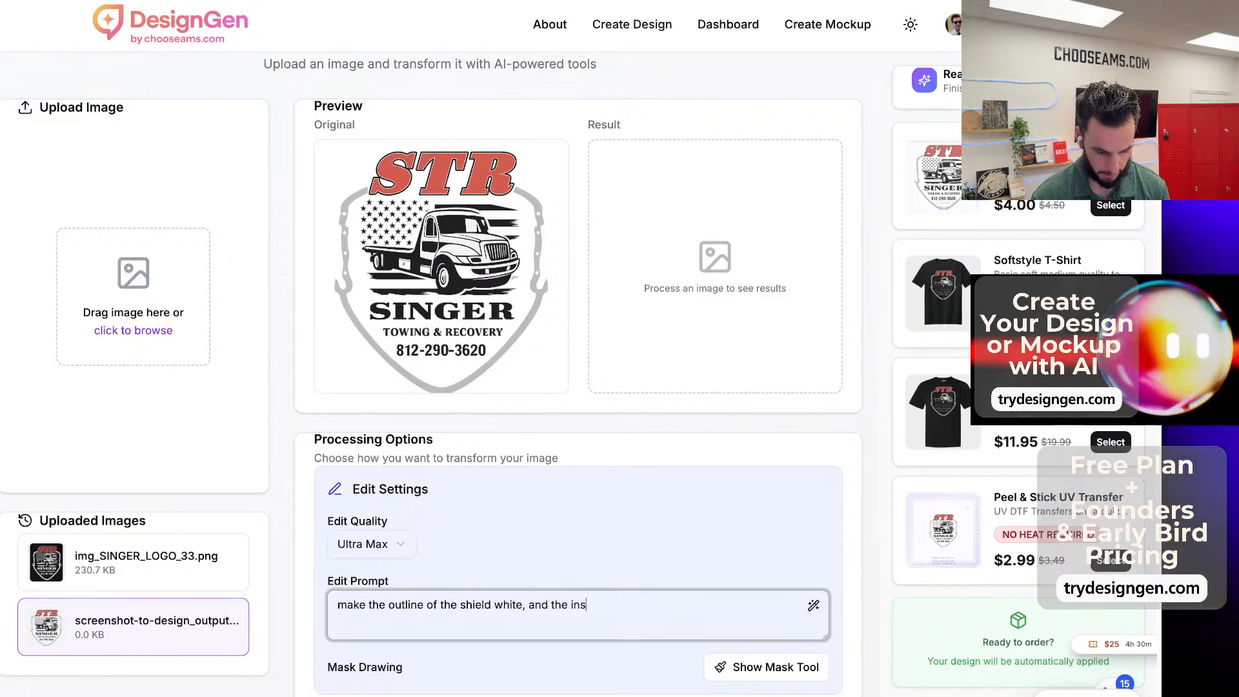
text(ide t)
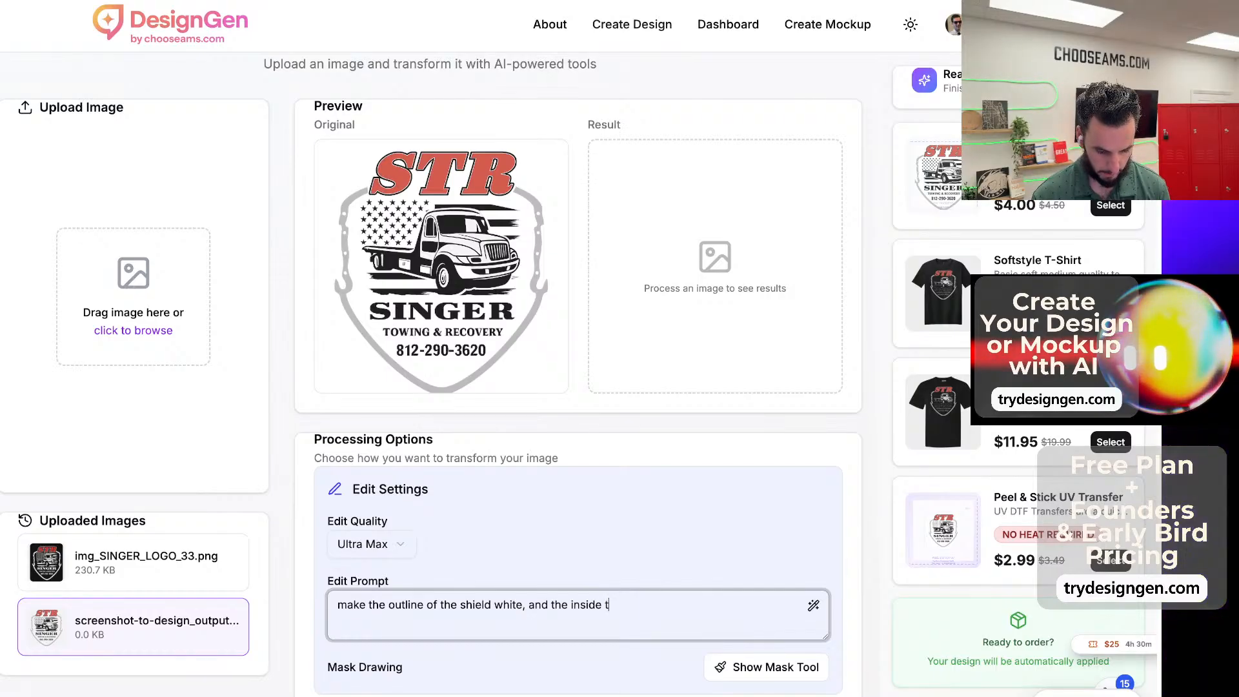
text(ow truck )
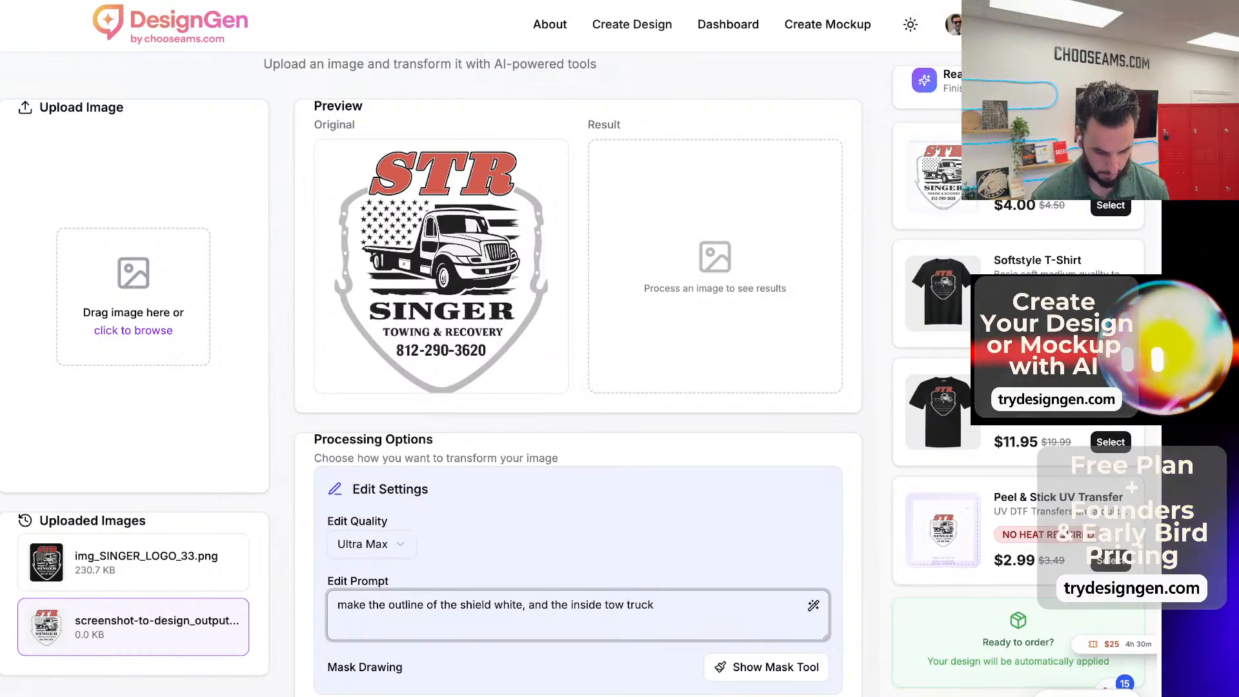
text(and )
text(flat )
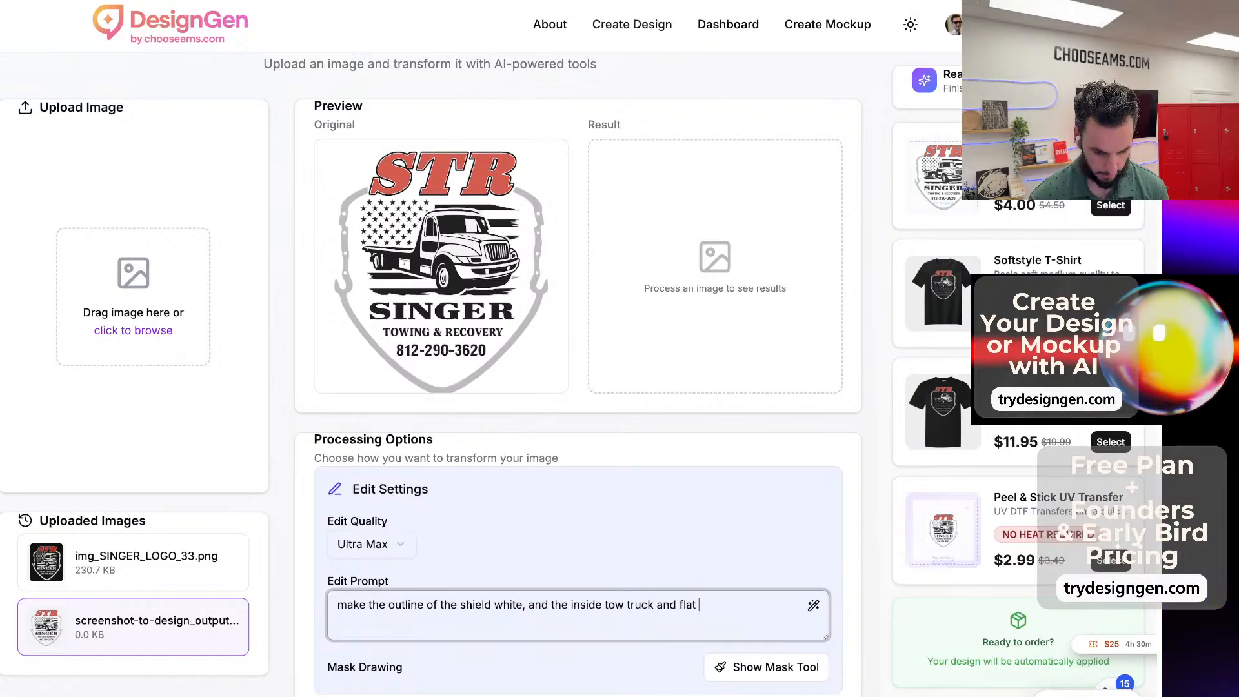
text(and text)
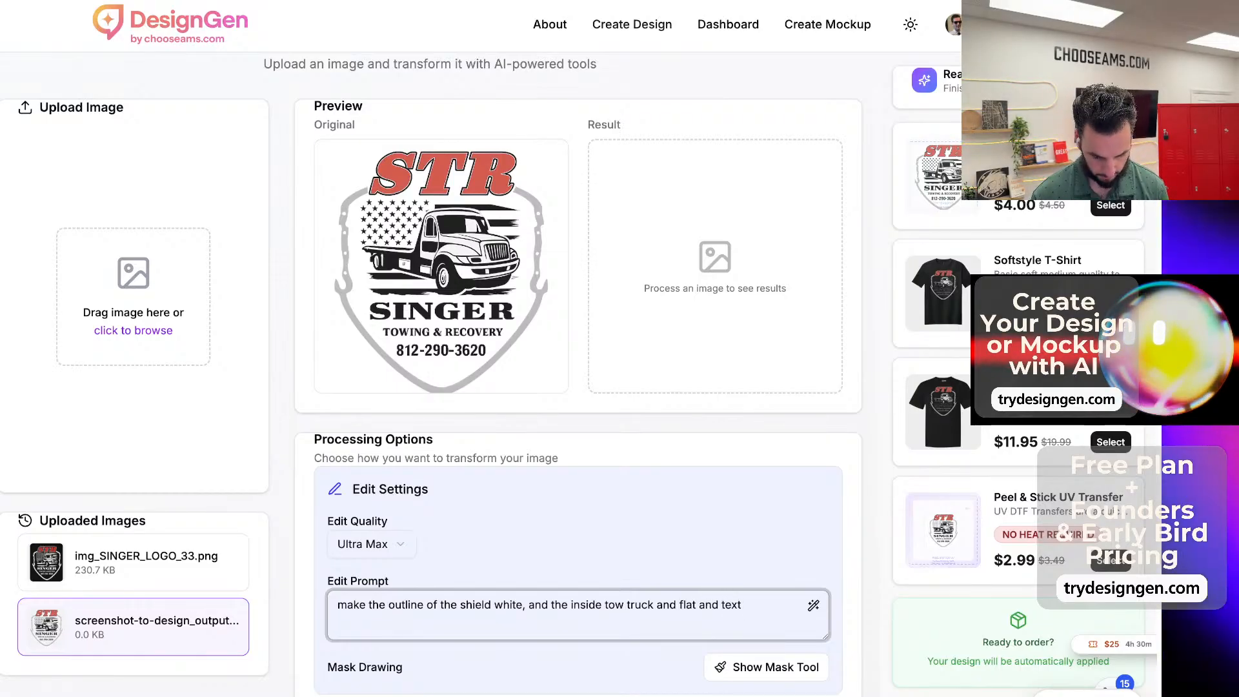
text( white too.)
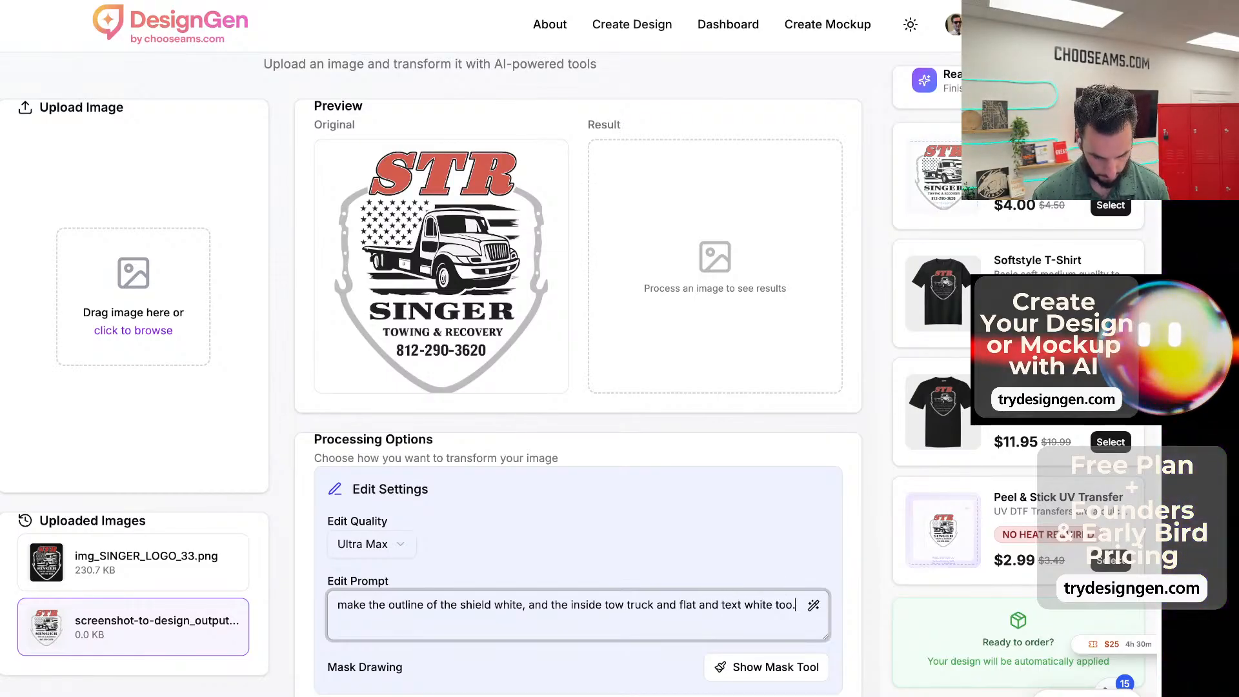
text( Keep the st)
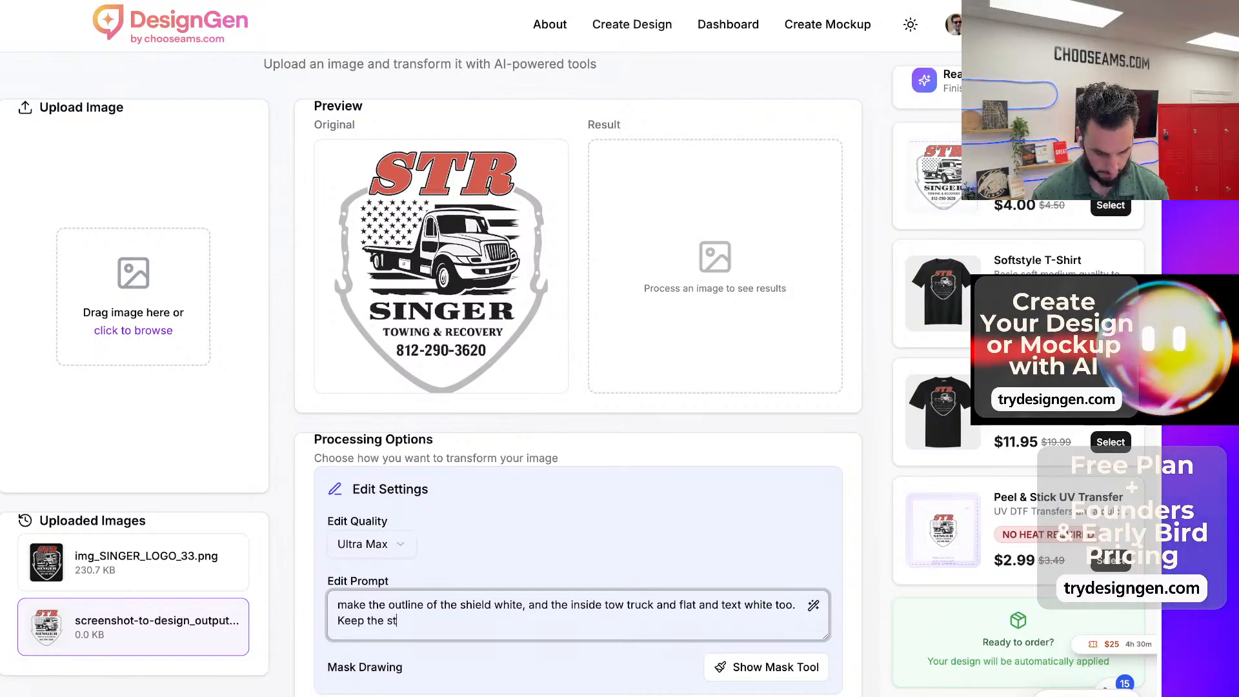
text(r as)
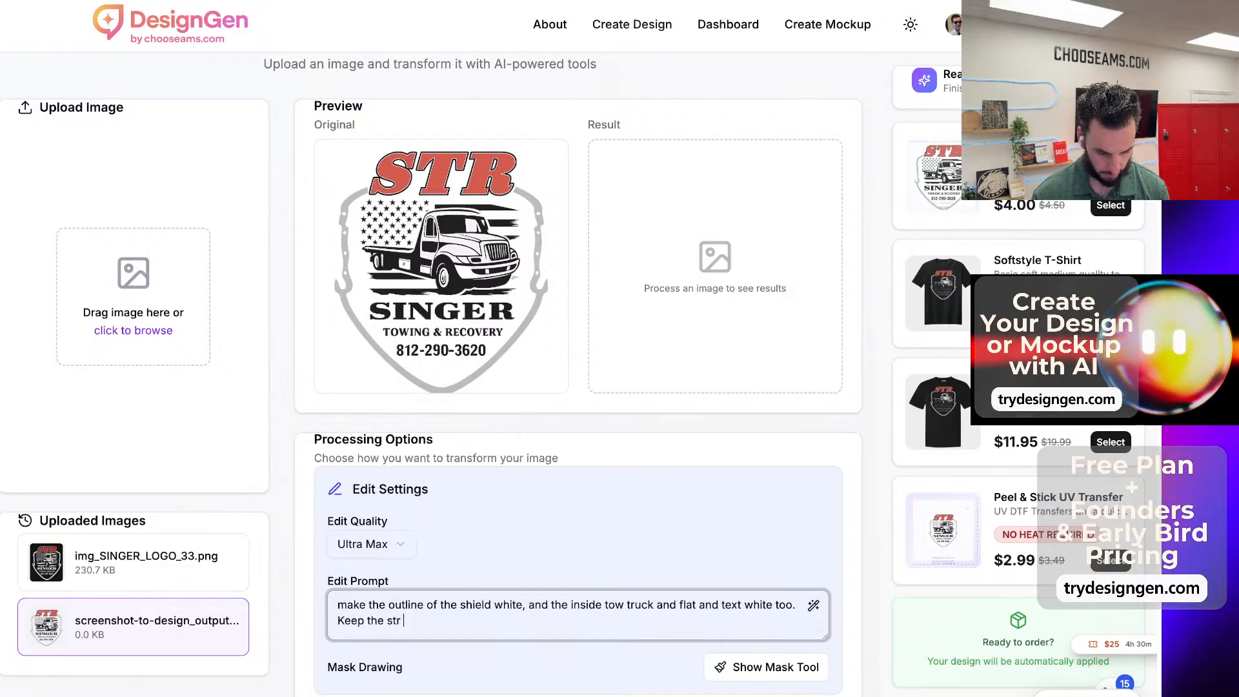
text( is.)
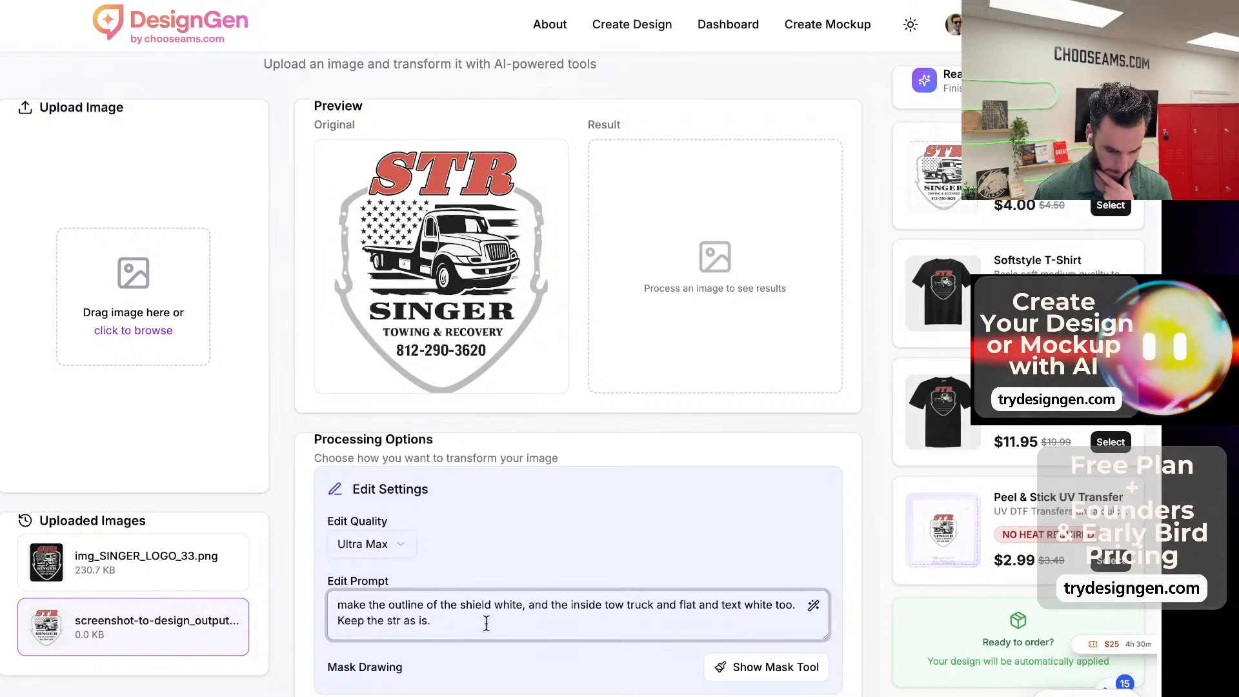
scroll(486, 623, down, 3)
click(443, 647)
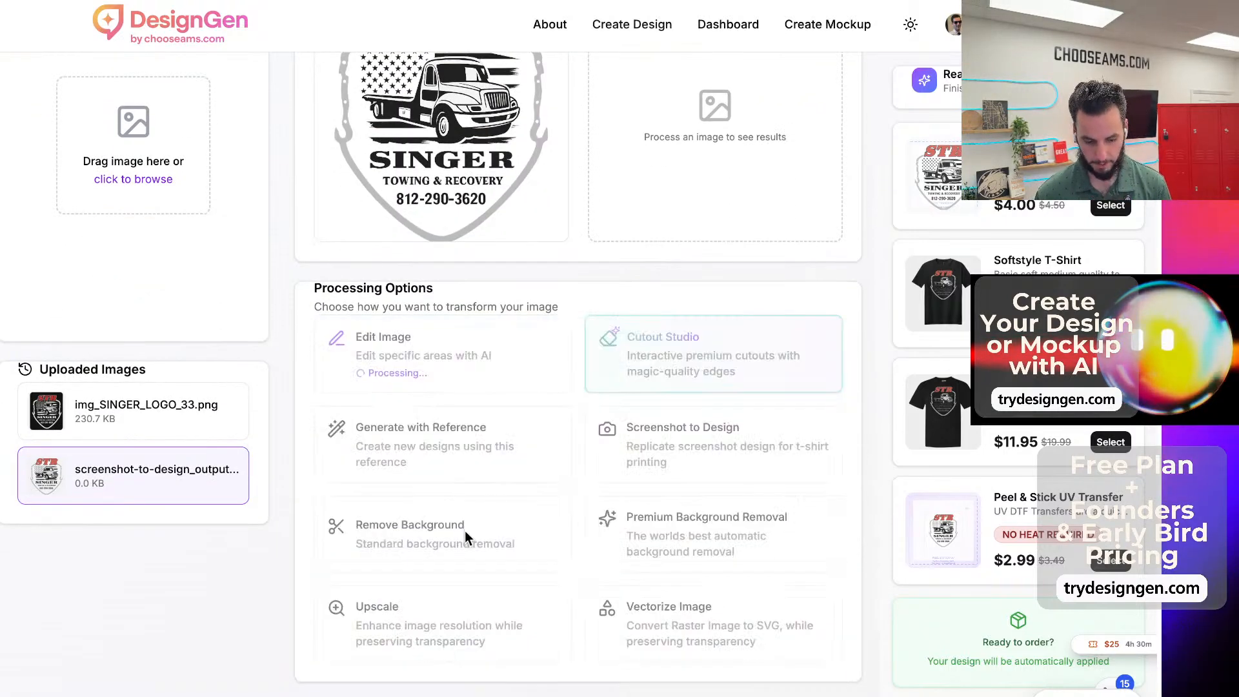
Open the edit settings again, inspect the edited logo in its enlarged preview, and close the preview.
scroll(586, 491, up, 1)
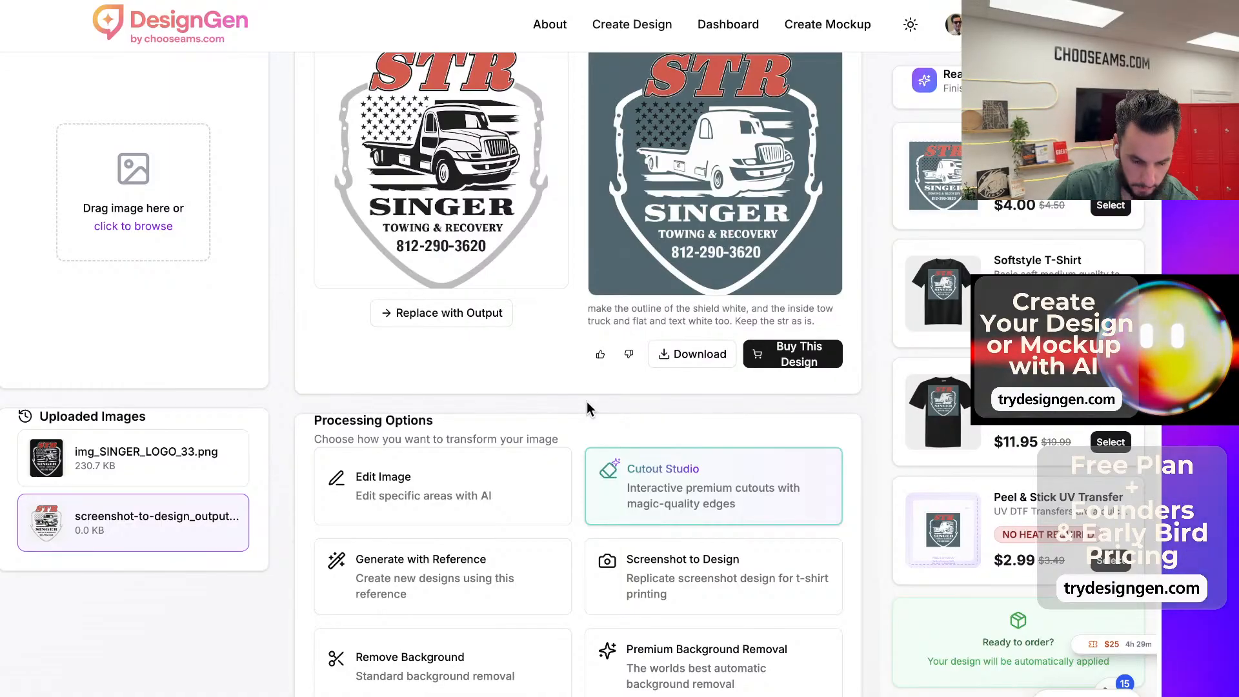
click(497, 476)
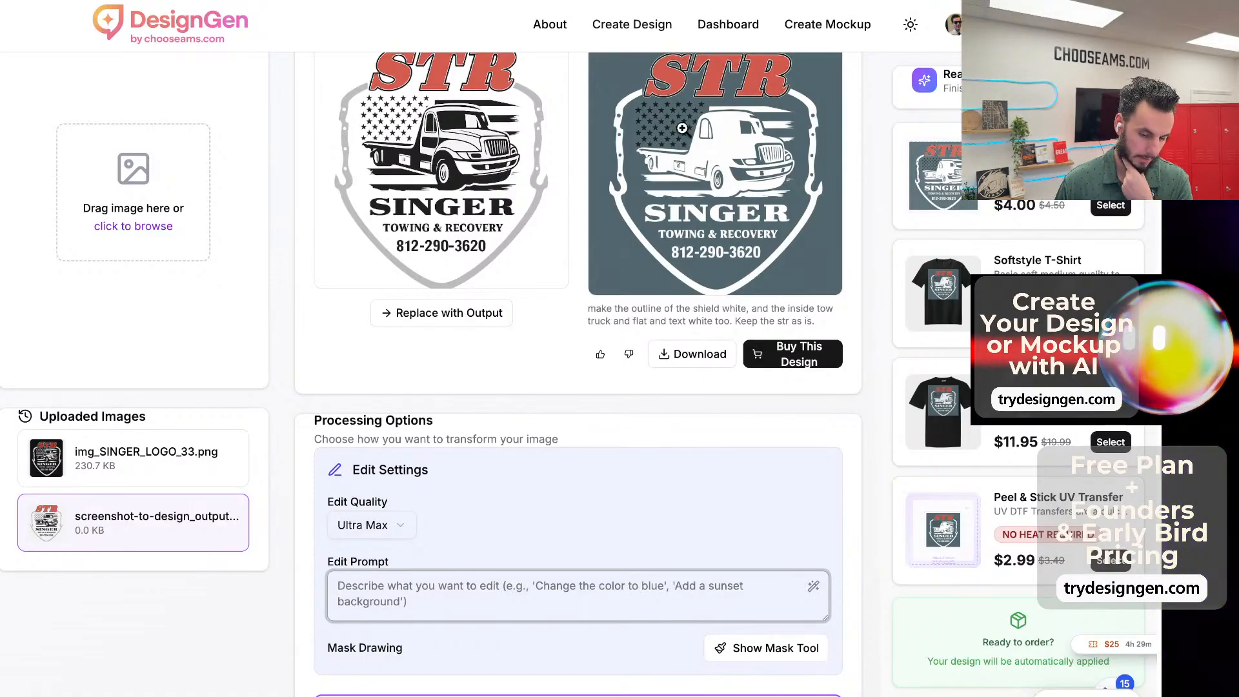
click(747, 126)
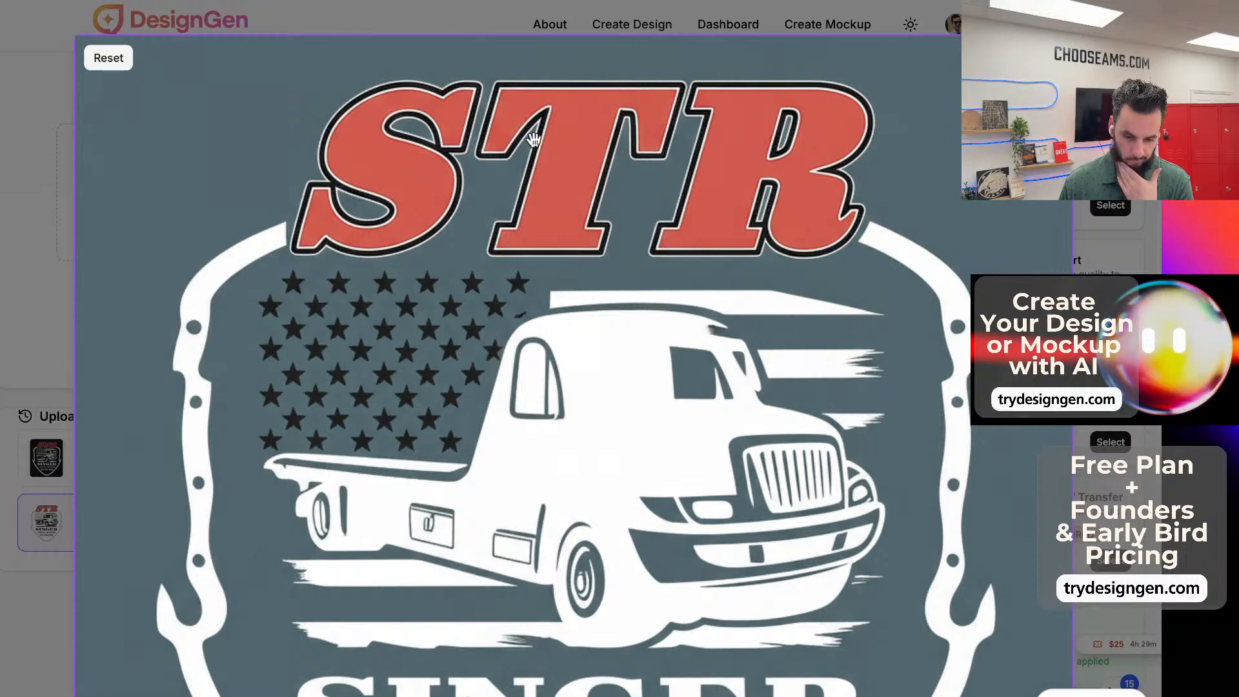
click(1050, 58)
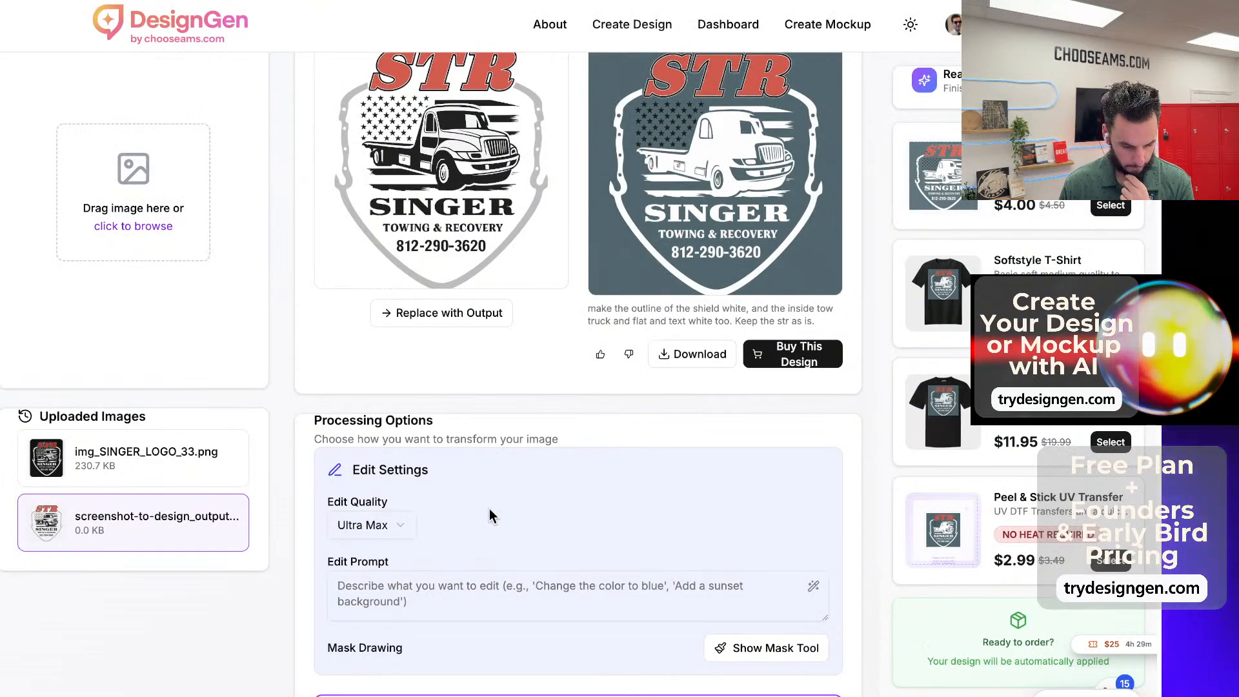
Run Edit Image with the prompt "make all of the design white but keep the STR exactly as is".
click(503, 604)
text(can)
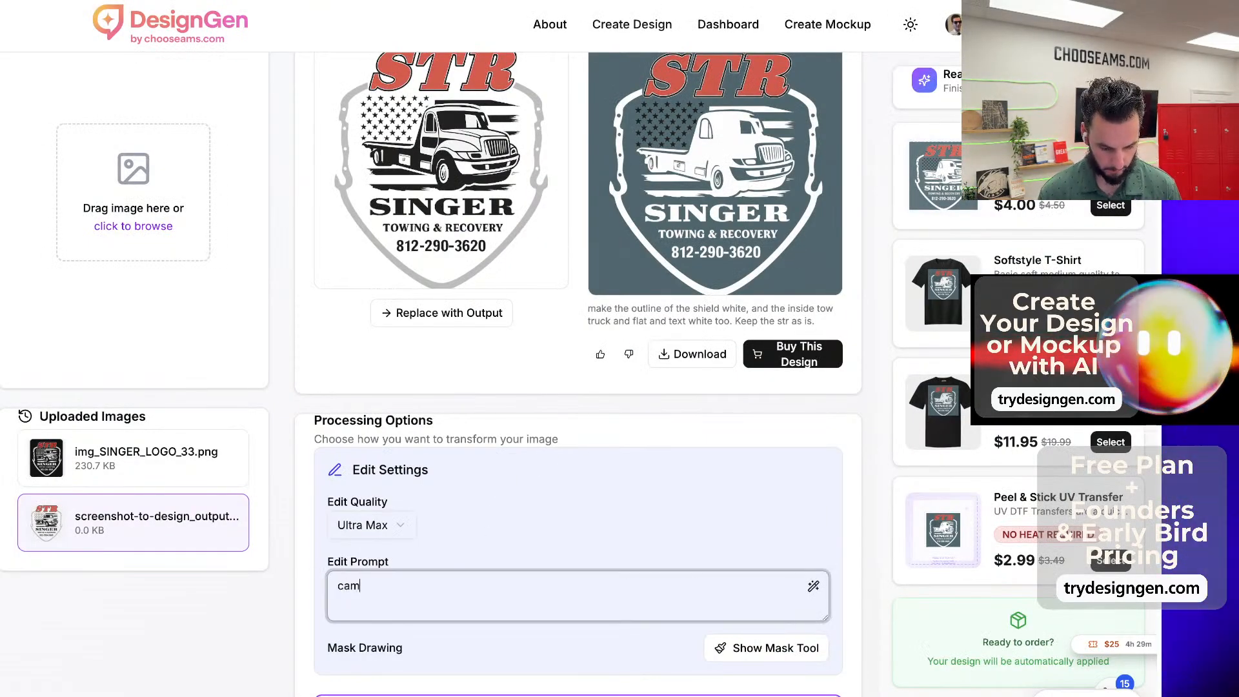
key(BackSpace)
key(BackSpace)
key(BackSpace)
text(make all of the )
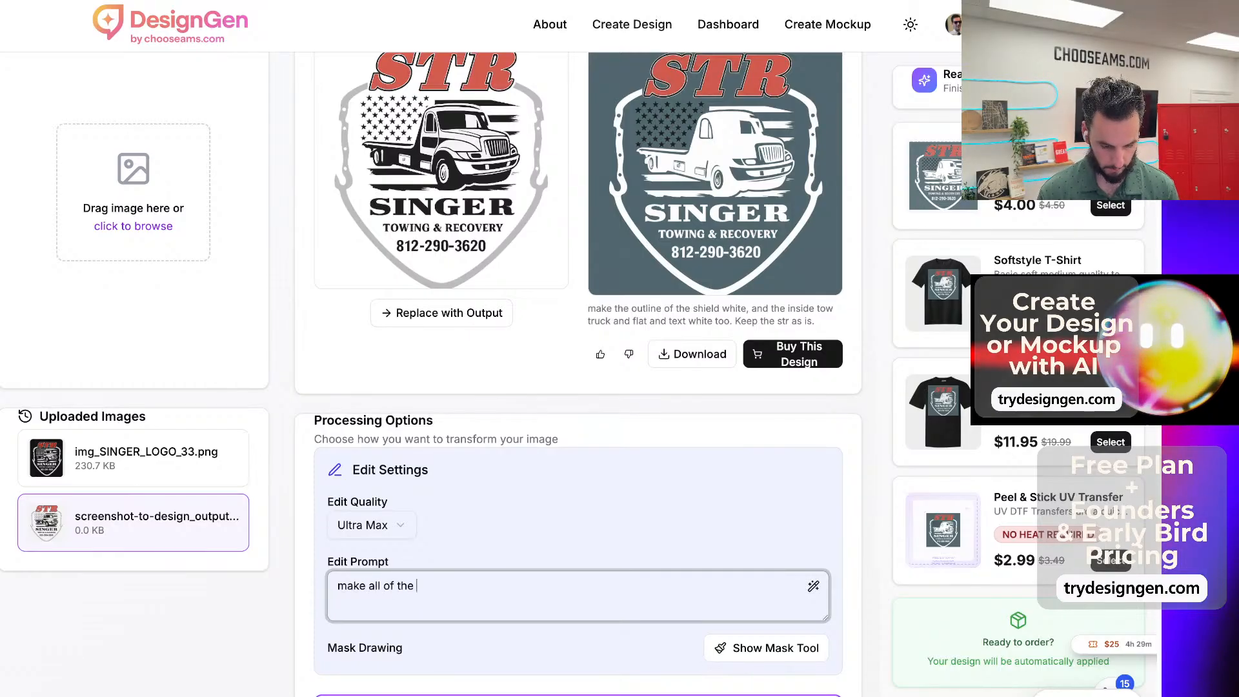
text(design white )
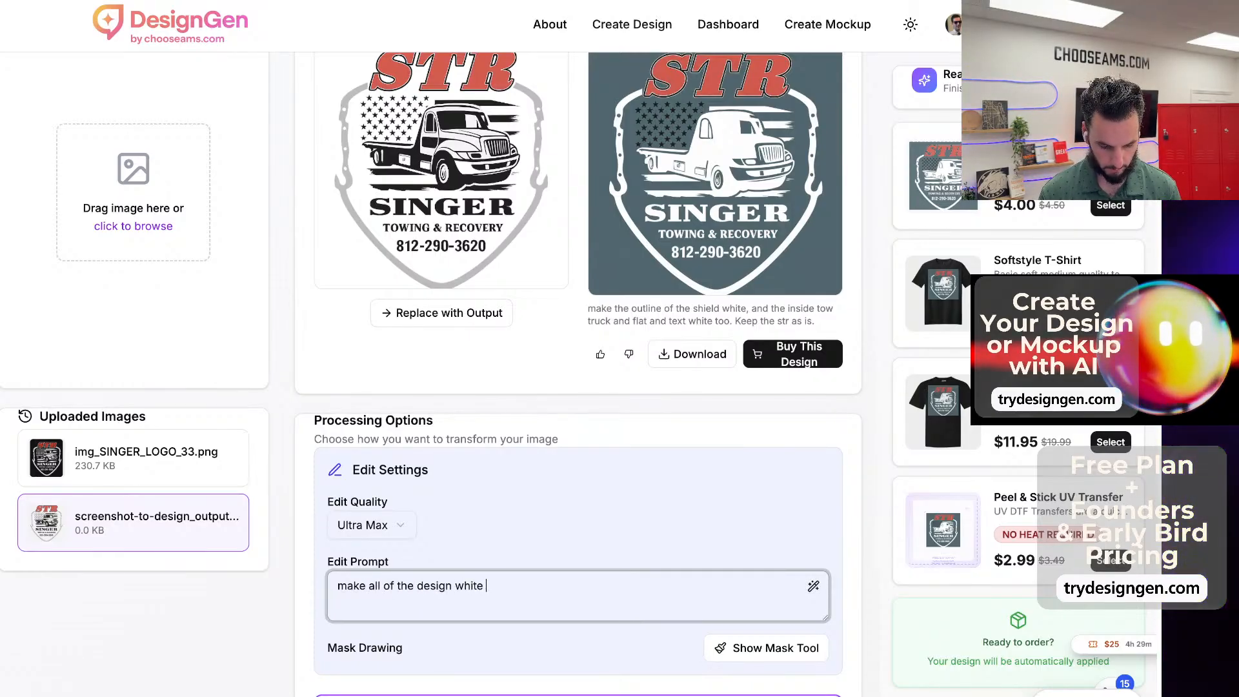
text(but keep the )
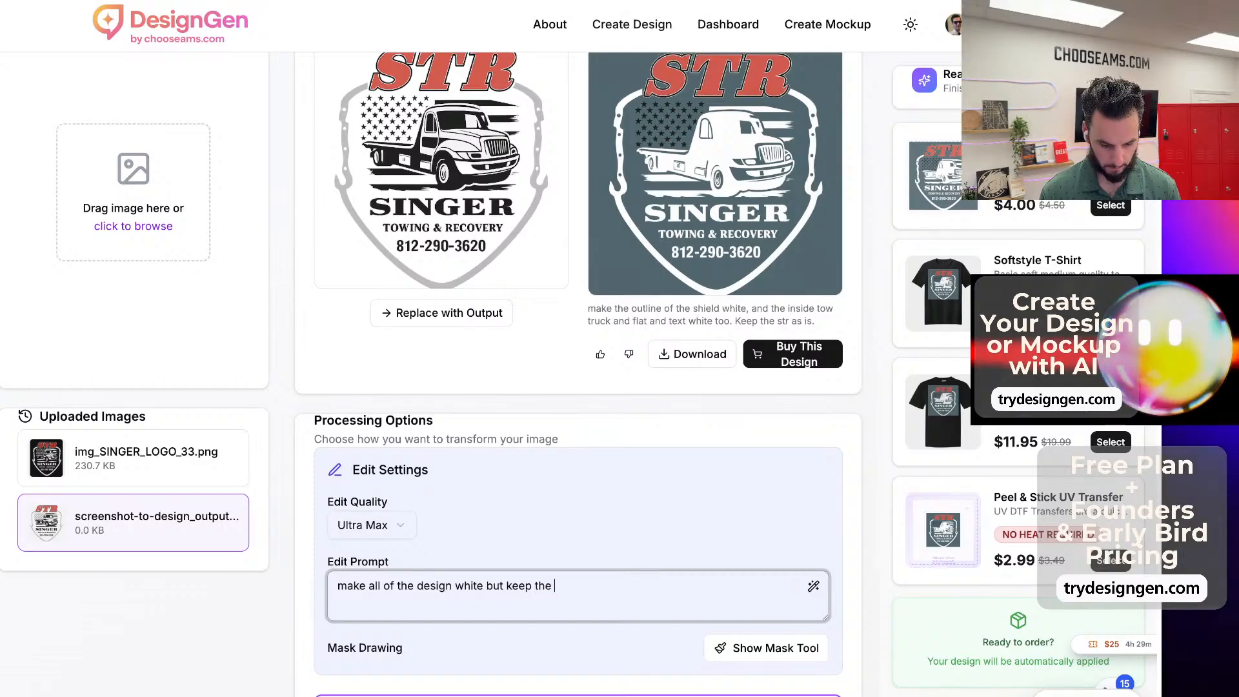
text(STE as)
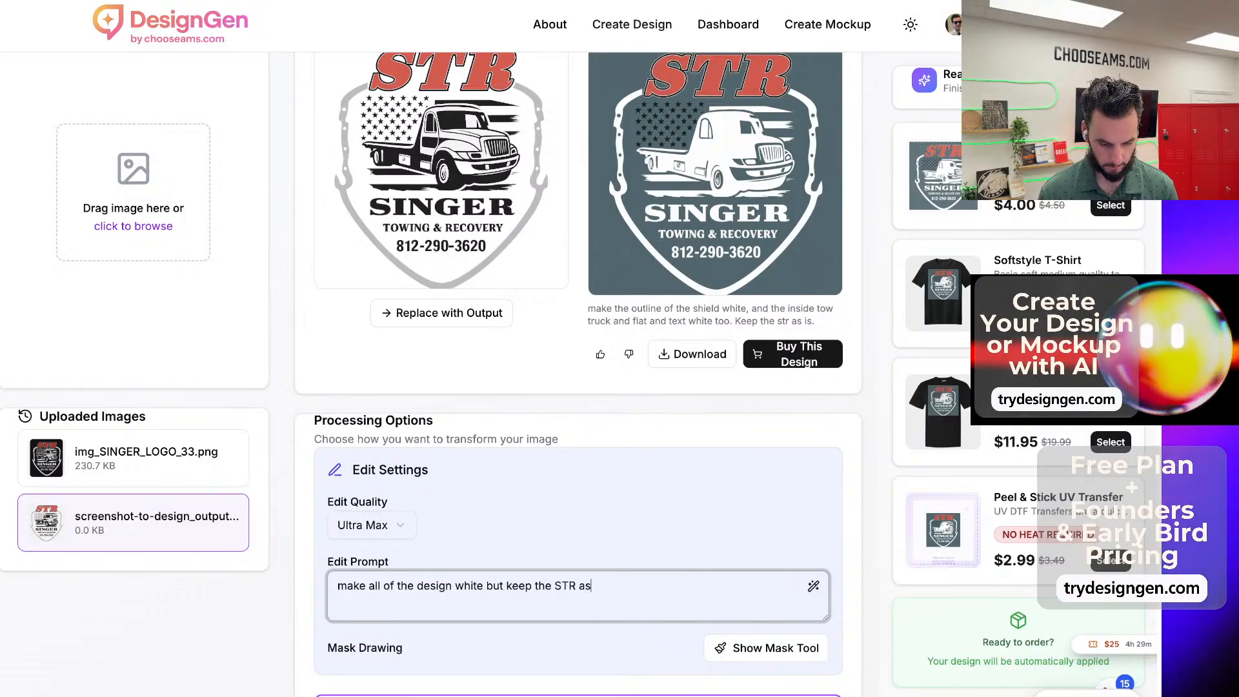
key(BackSpace)
text(exact)
key(BackSpace)
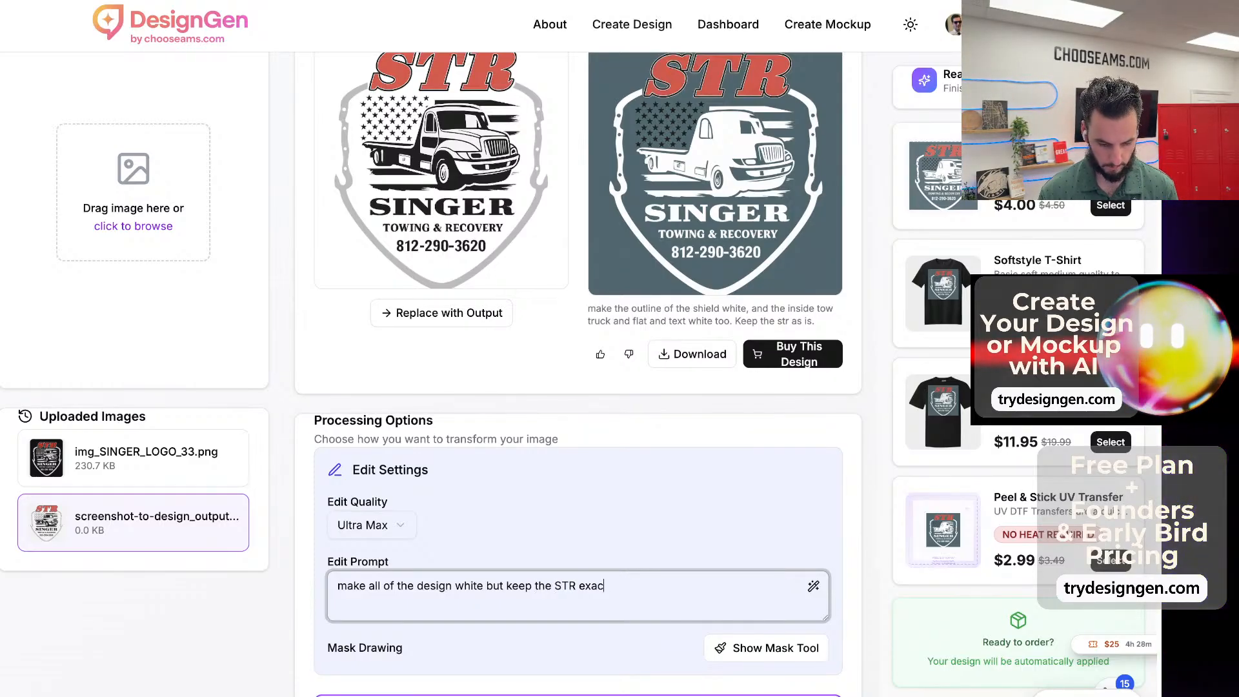
text(tly as is)
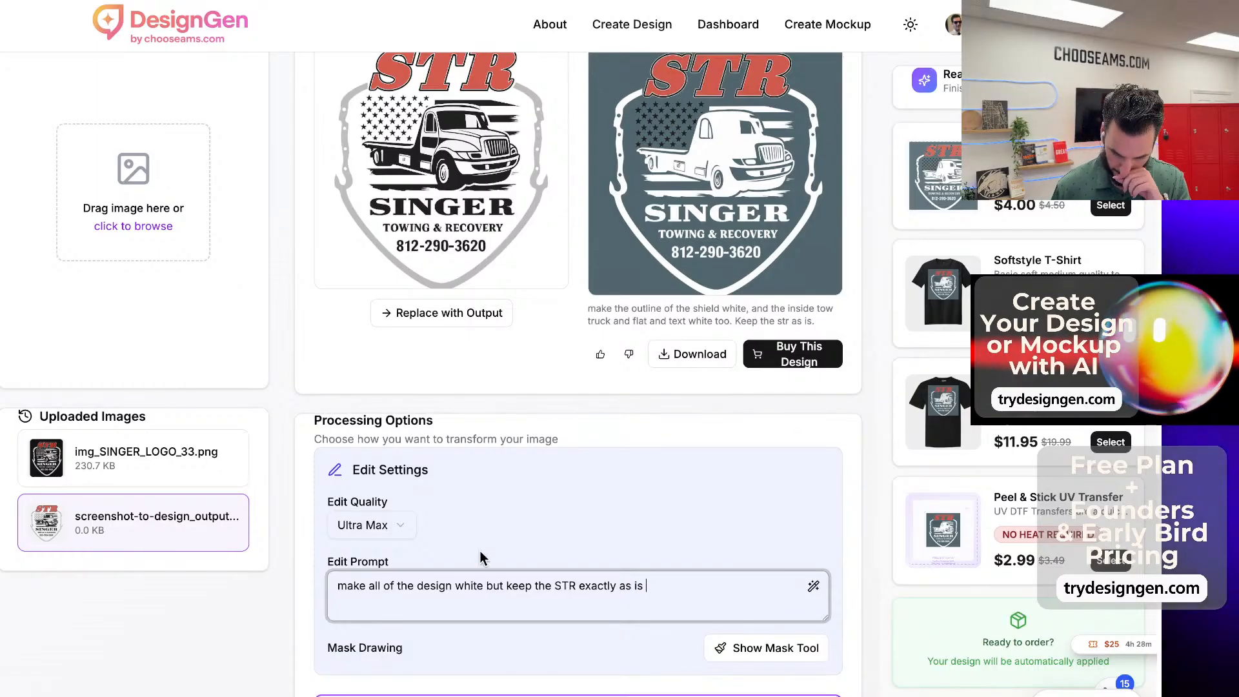
scroll(478, 555, down, 1)
scroll(476, 613, down, 1)
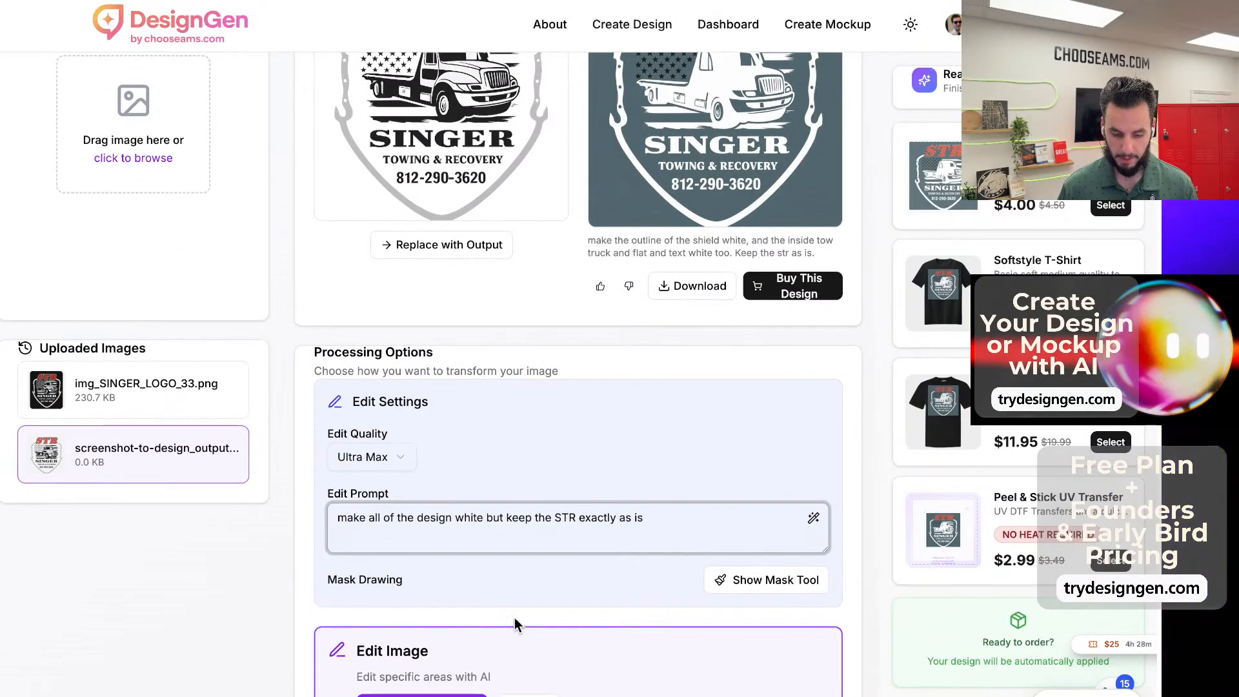
click(402, 693)
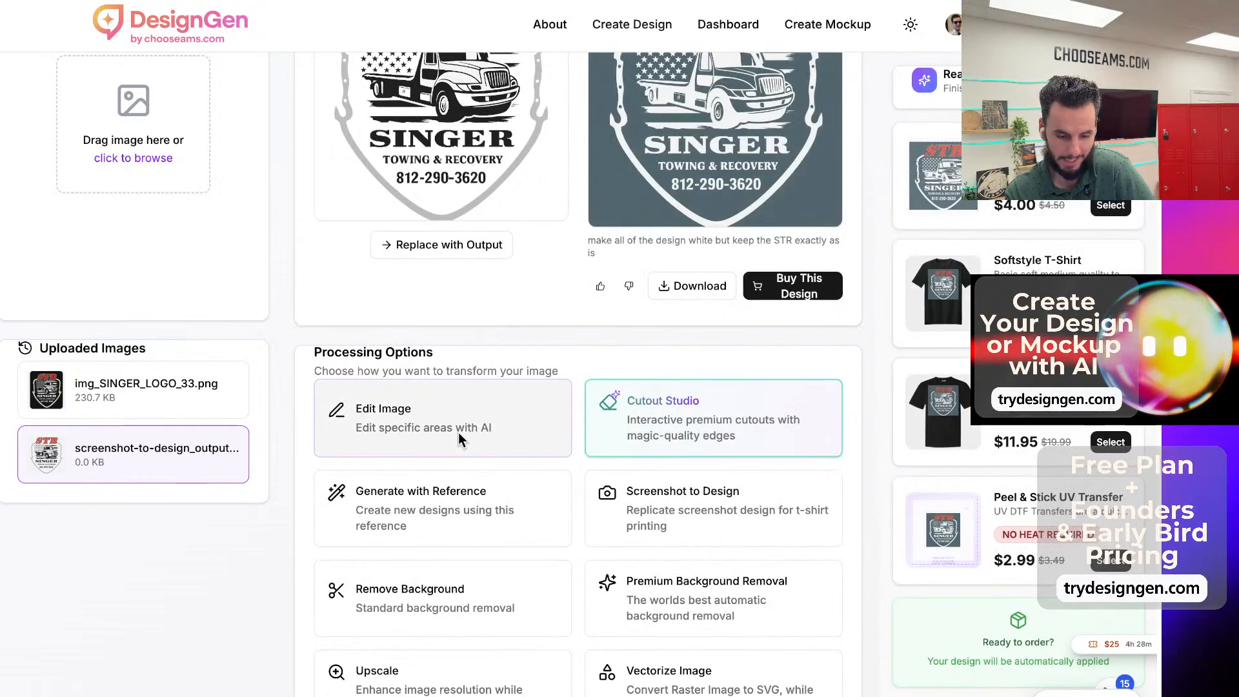
Use the latest edited logo as the new original image and open its edit settings.
scroll(528, 424, up, 3)
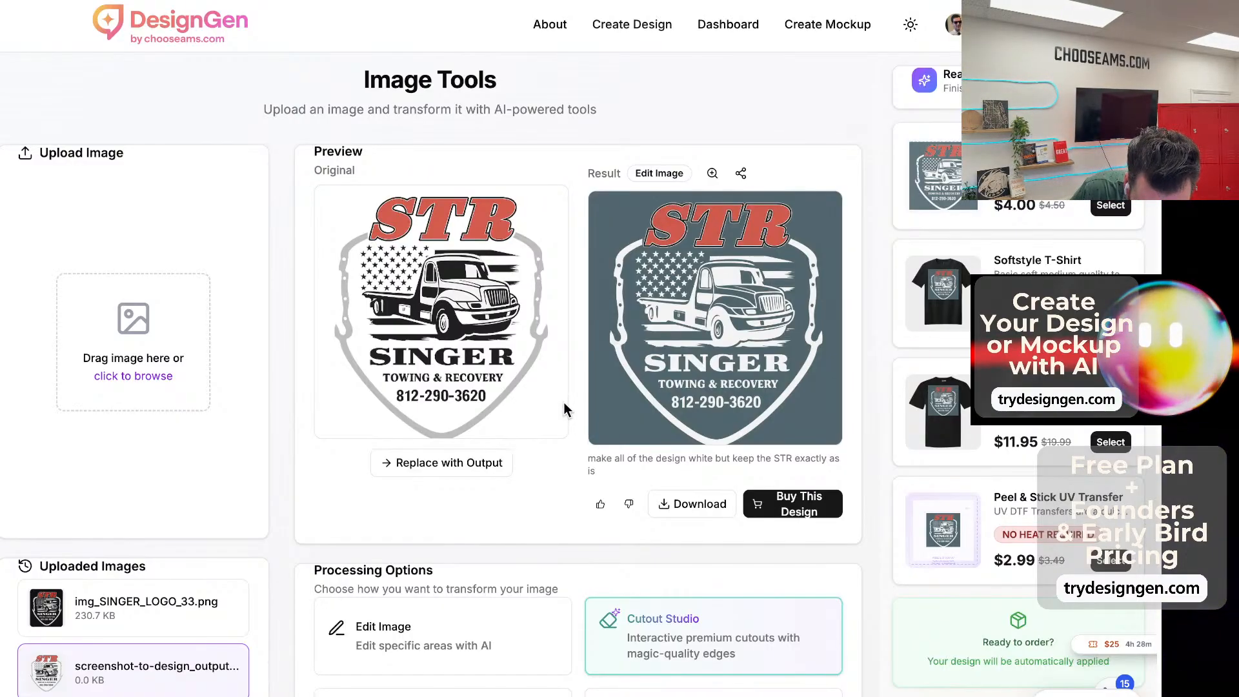
click(450, 467)
click(422, 536)
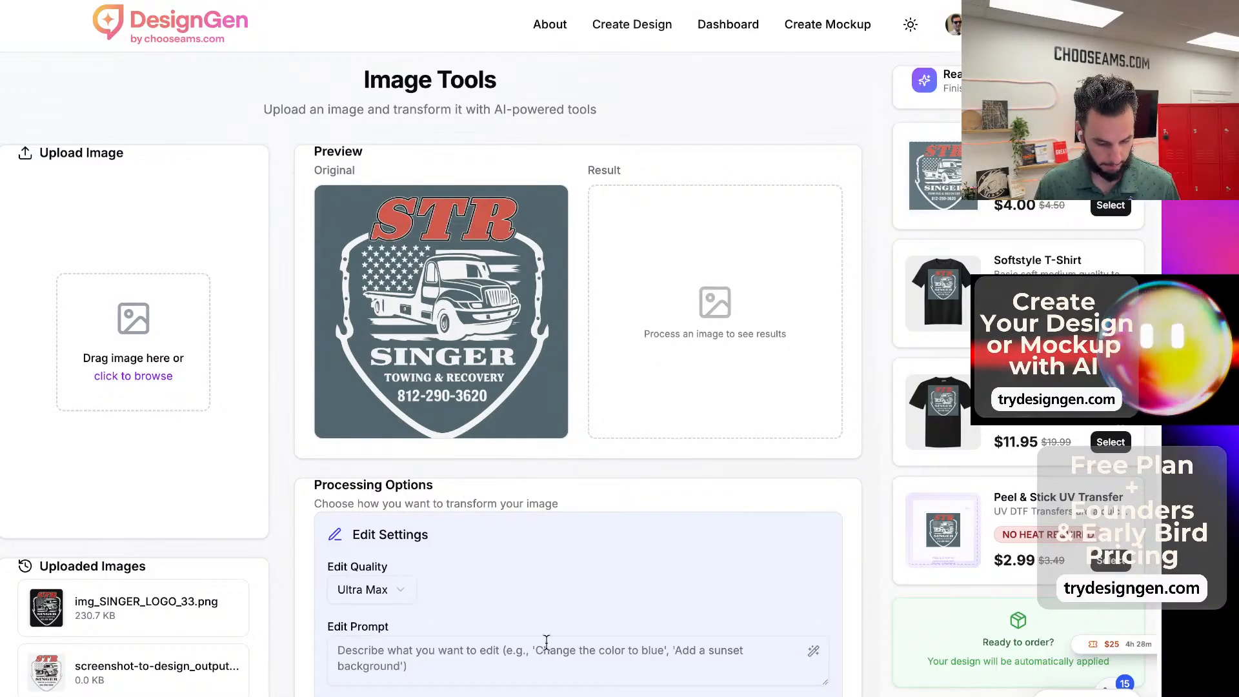
Run Edit Image with "the bottom of the shield is kind of cut off, can you make it so I can see the whole shield include the bottom of it ?".
click(546, 642)
text(th)
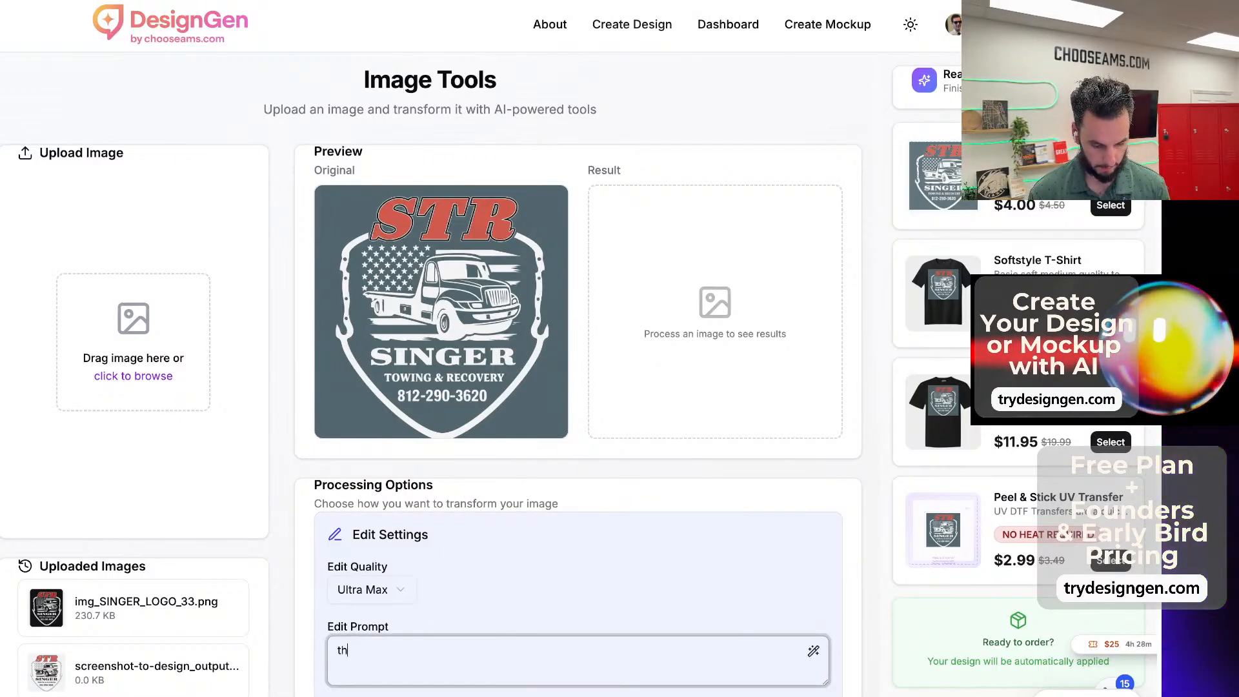
text(e bottom of the shir)
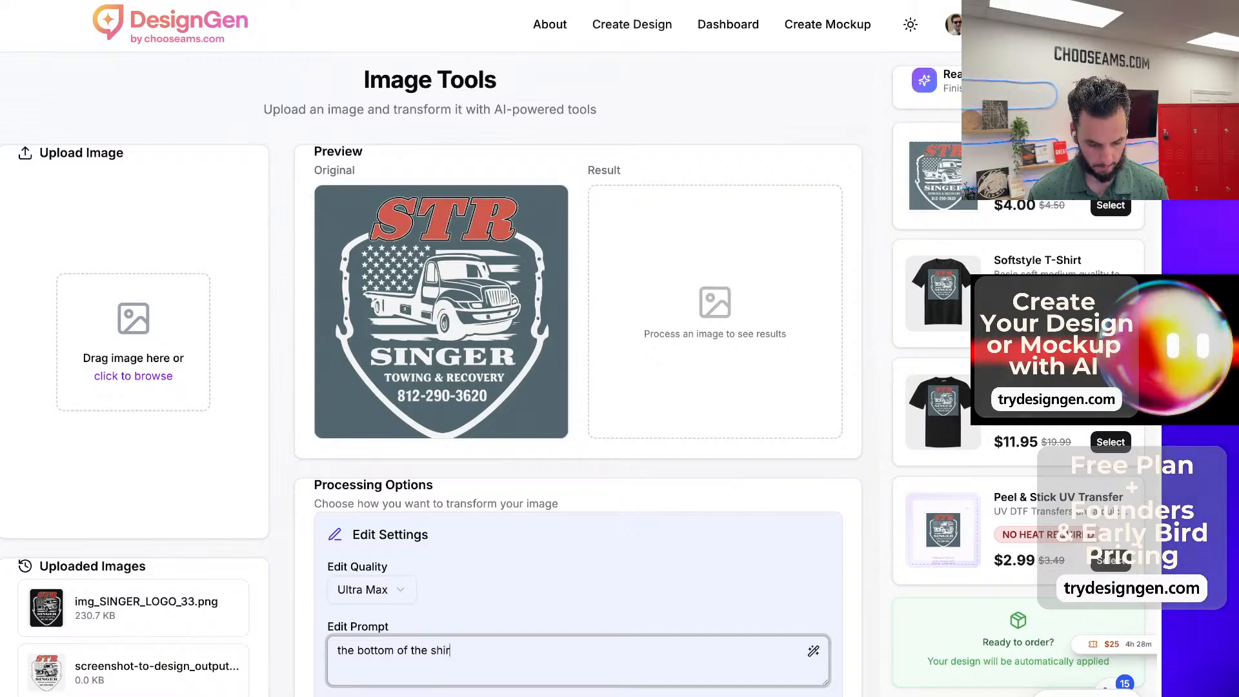
key(BackSpace)
key(BackSpace)
text(el)
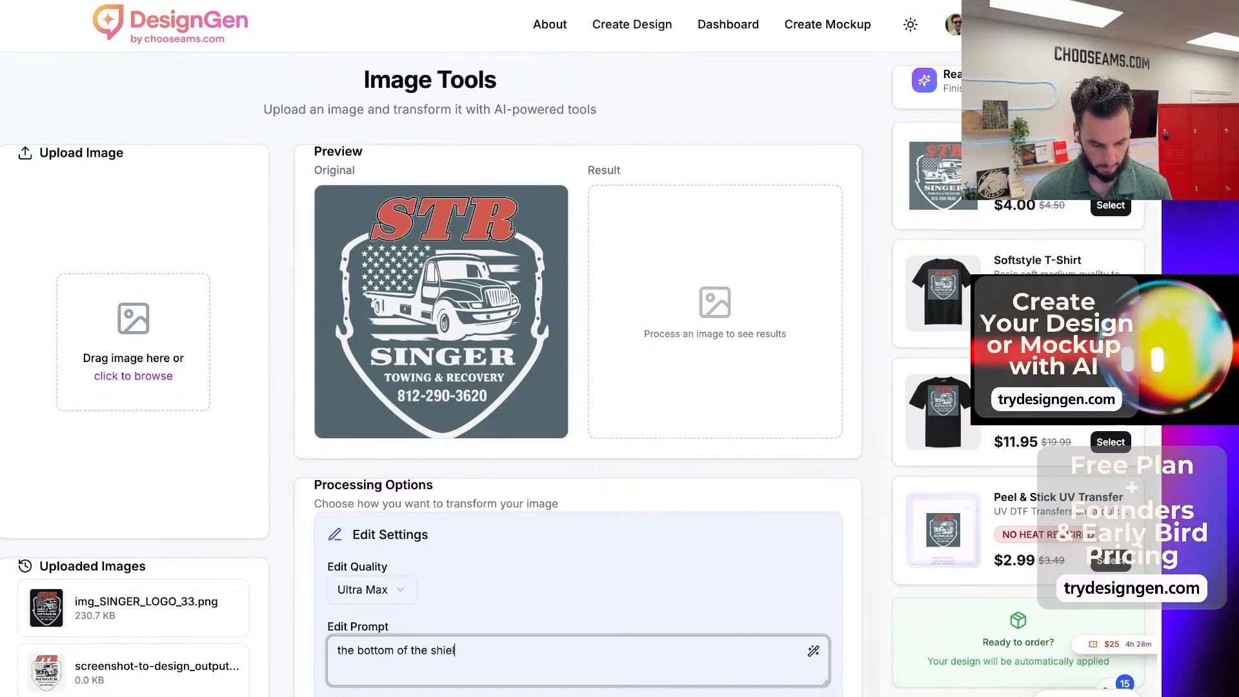
text(d is kind of )
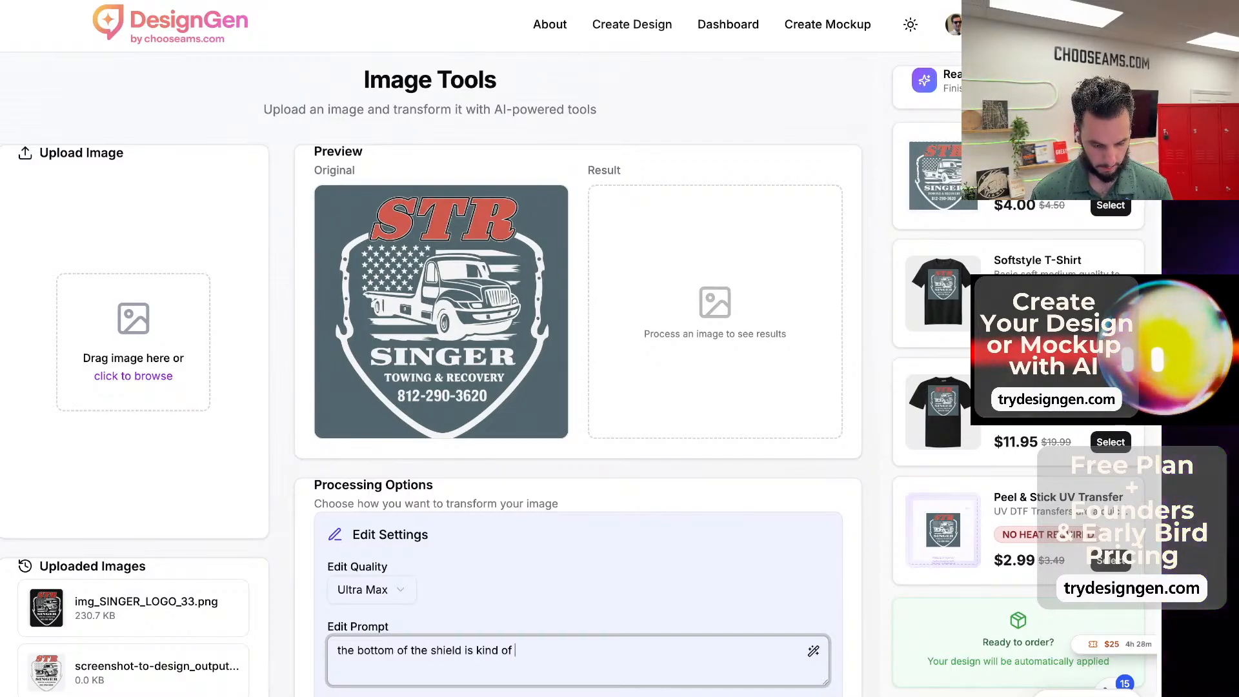
text(cut off, can you)
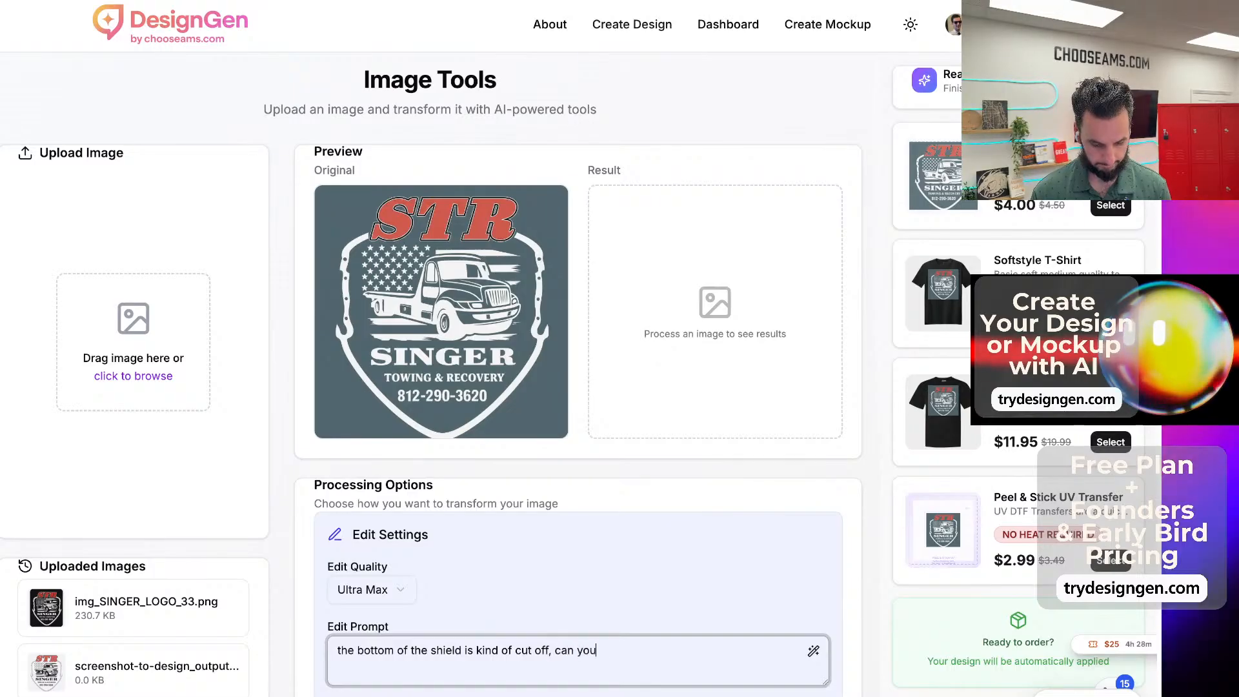
text( make it so I can see )
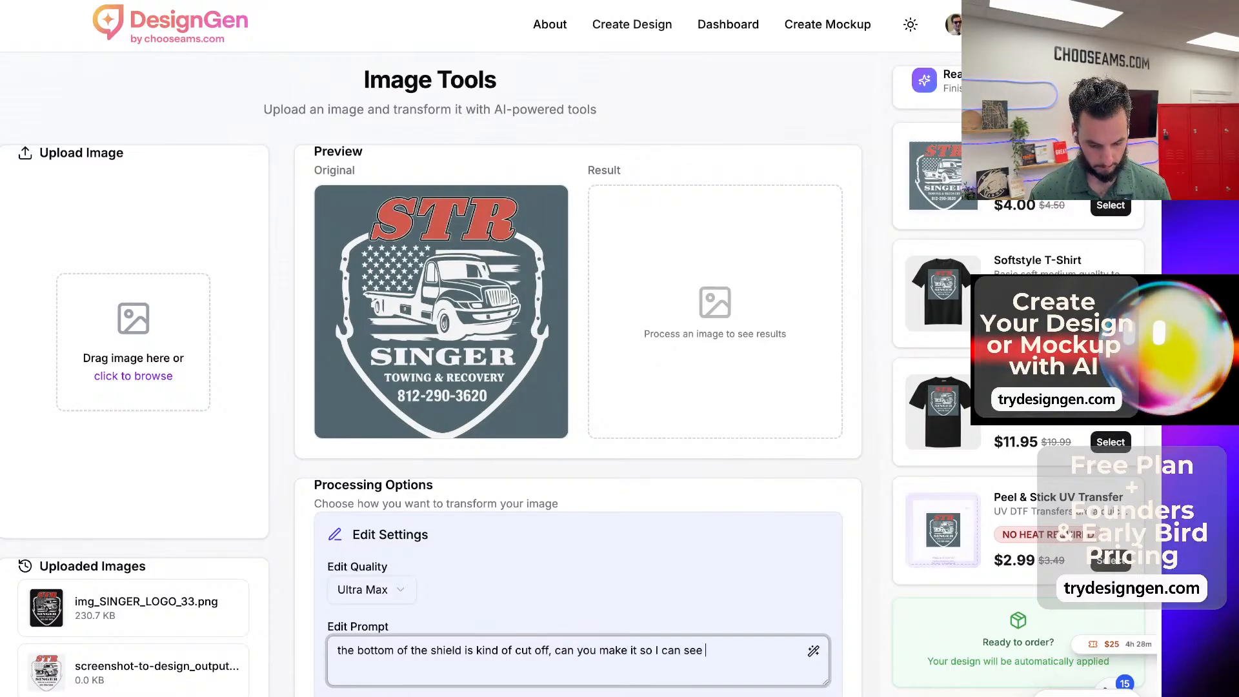
text(the whole shie)
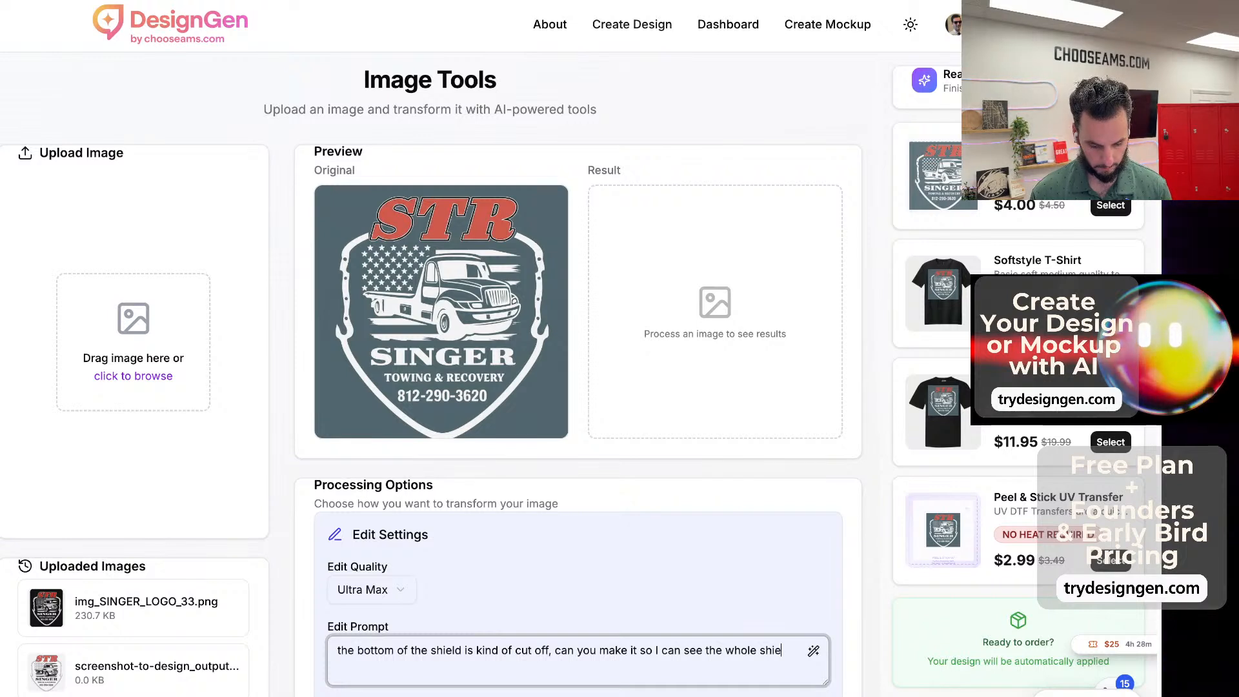
text(ld include the bottom )
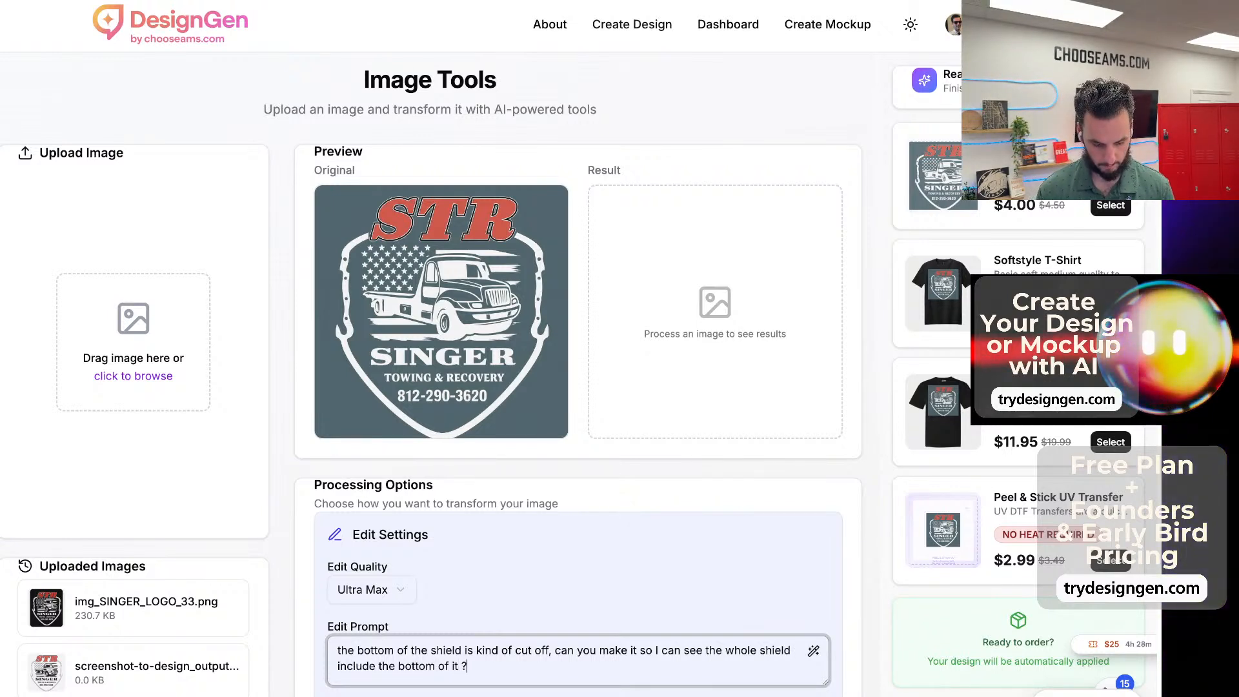
text(of it ?)
key(Return)
scroll(555, 645, down, 3)
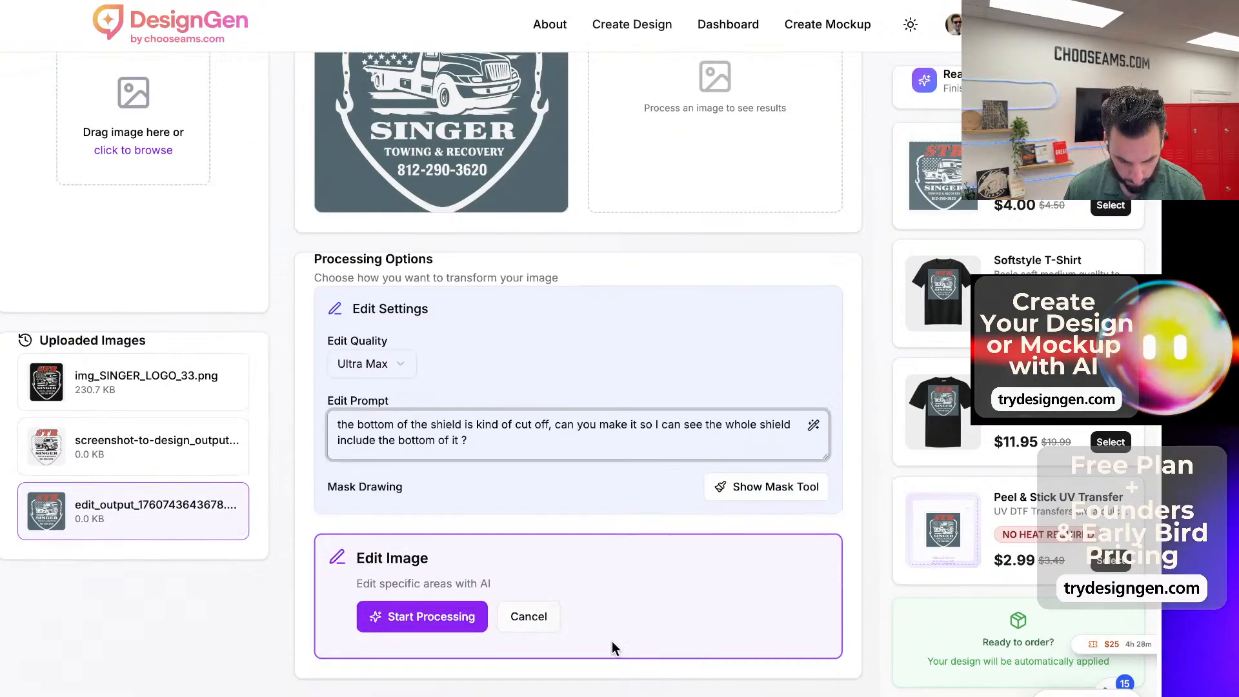
click(422, 614)
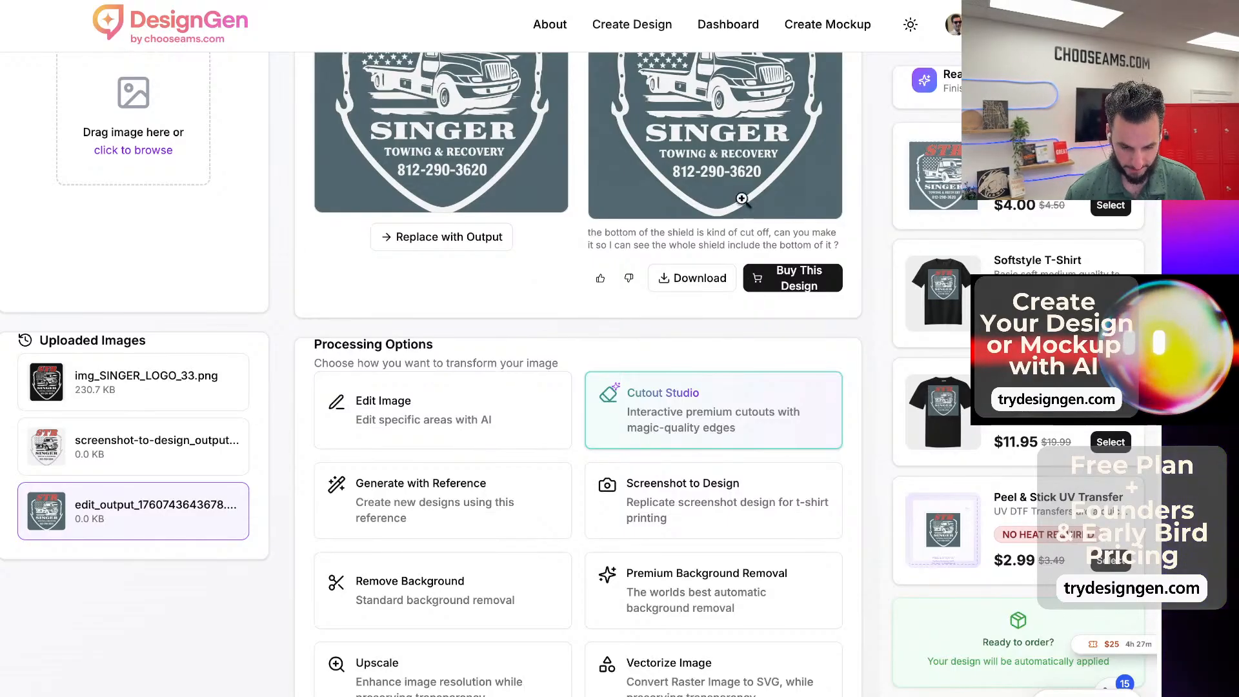
Use the edited full-shield logo as the new original image and run Upscale on it.
scroll(742, 218, up, 4)
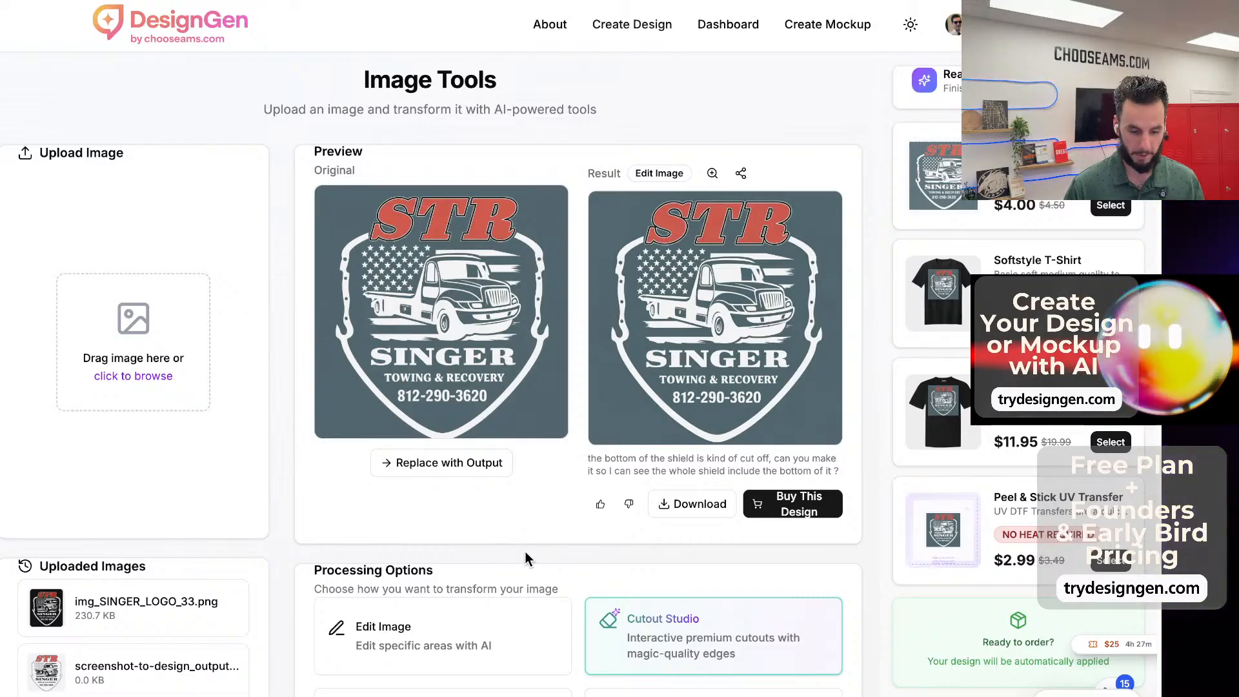
click(444, 463)
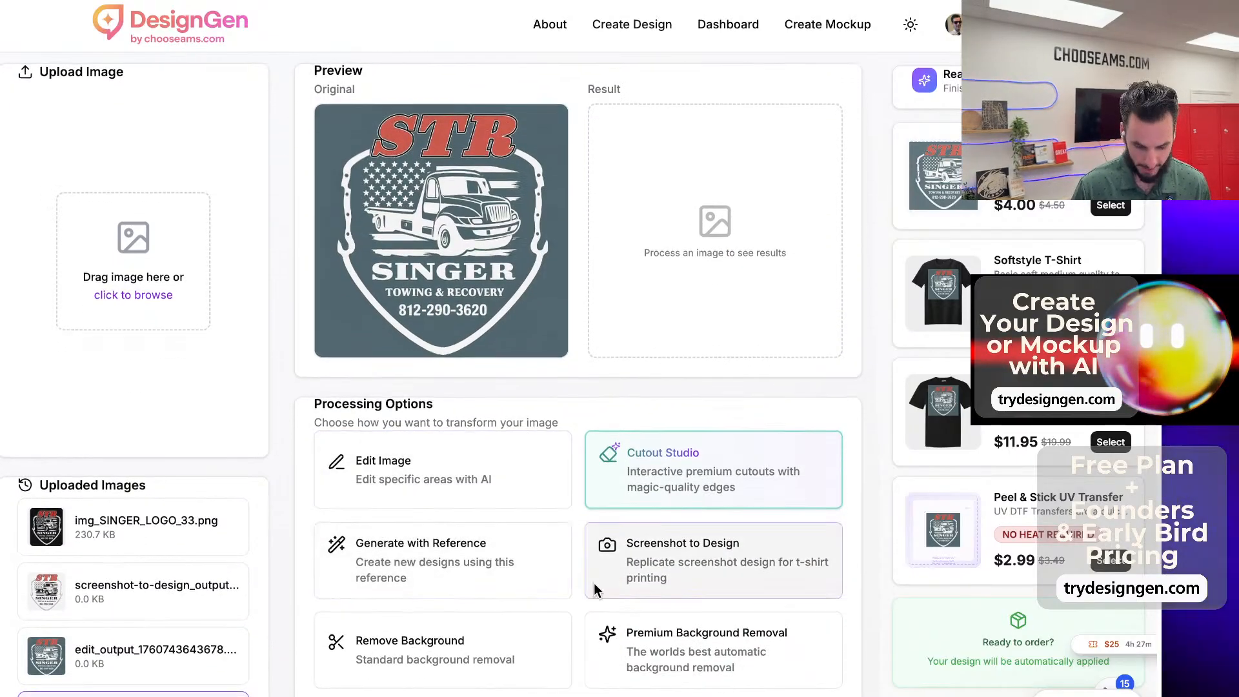
scroll(594, 582, down, 2)
scroll(538, 621, down, 1)
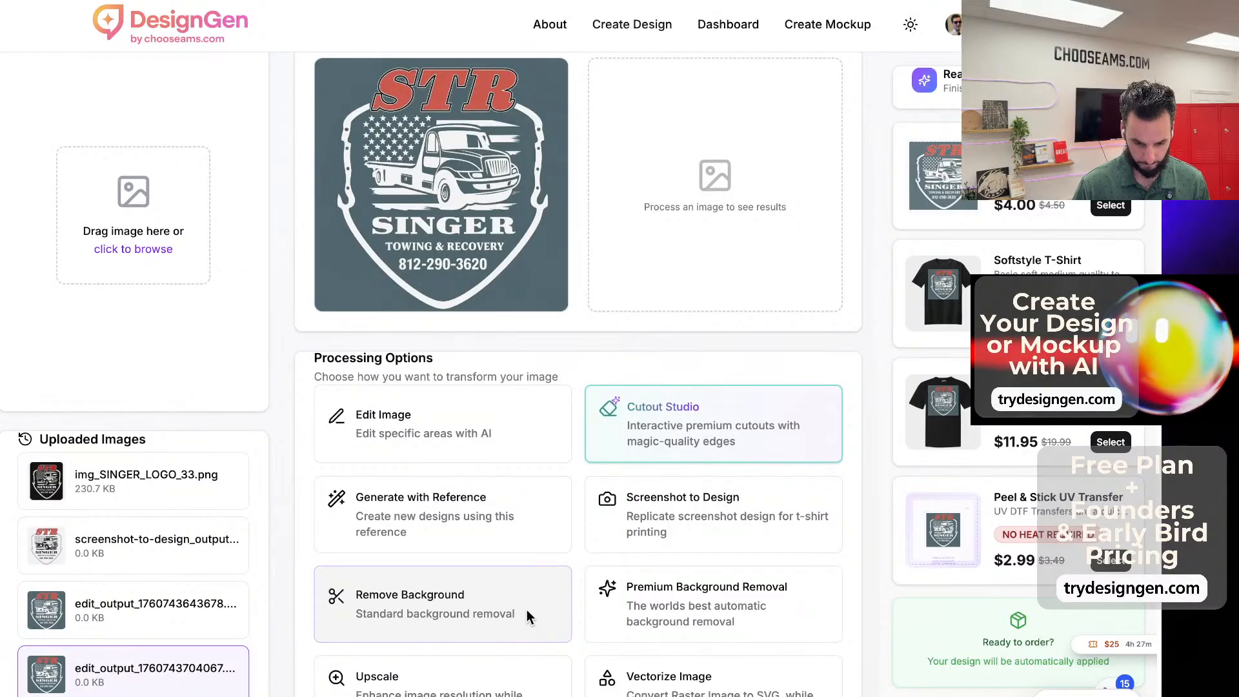
scroll(527, 610, down, 2)
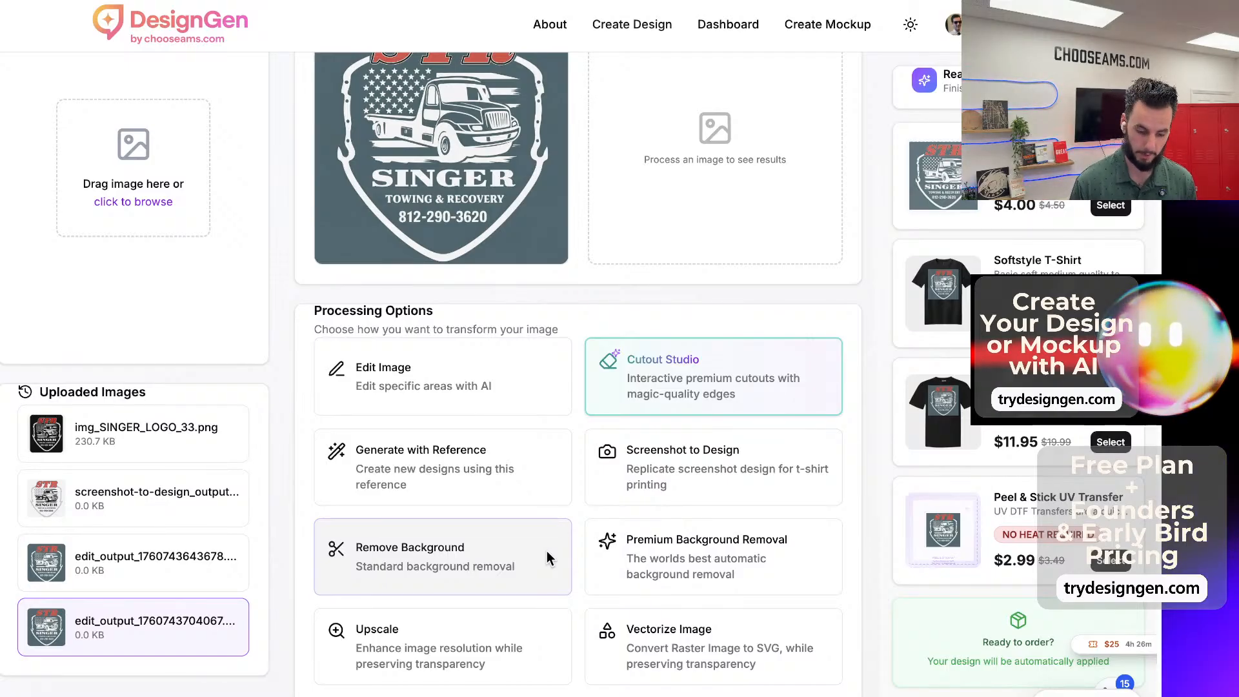
click(490, 629)
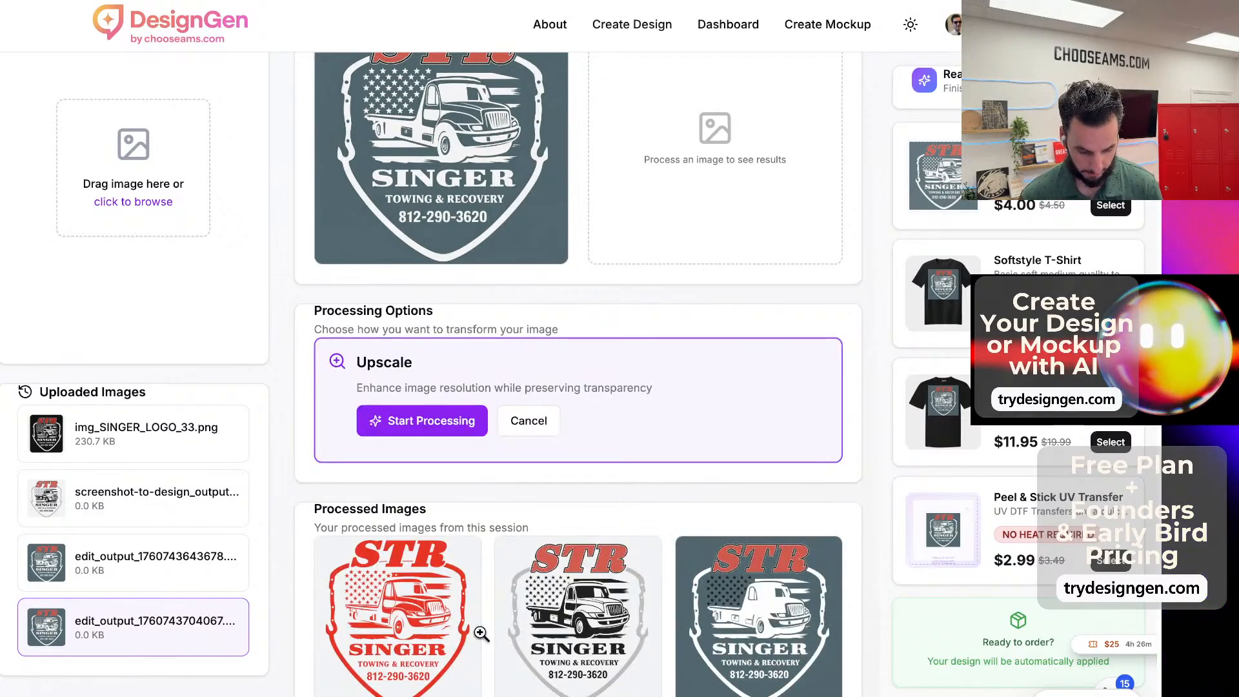
click(429, 420)
Inspect the upscaled logo in its enlarged preview, then close the preview.
scroll(392, 312, up, 3)
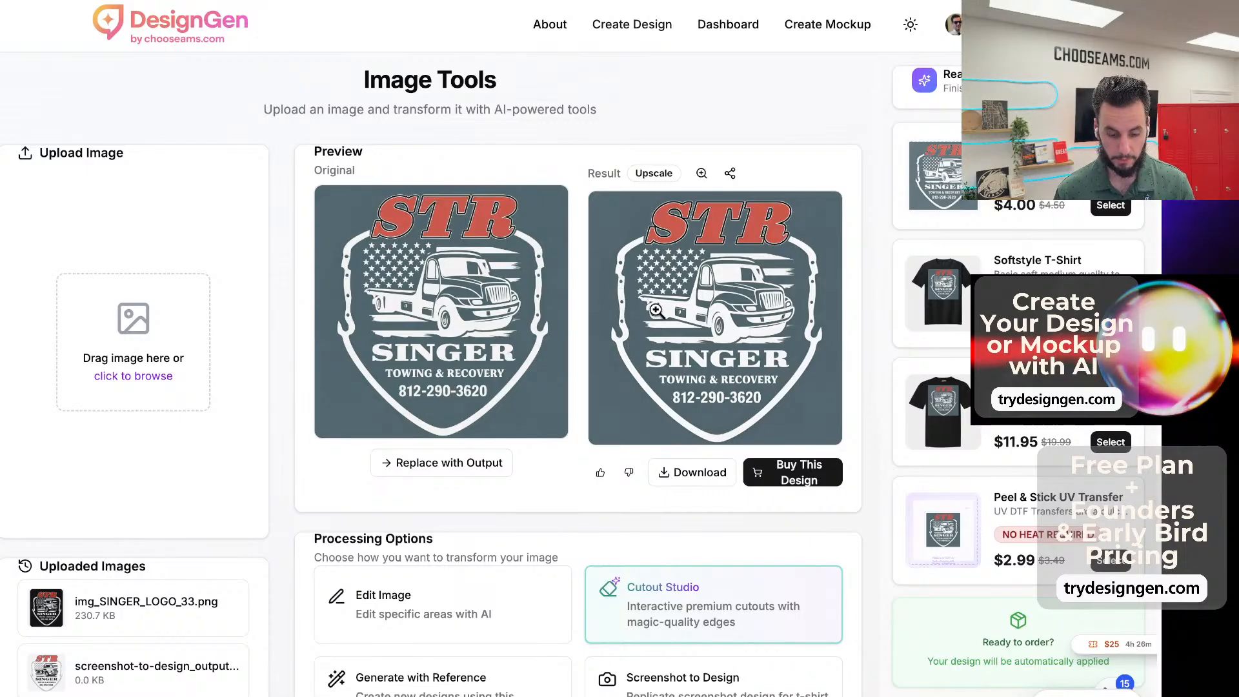
click(658, 319)
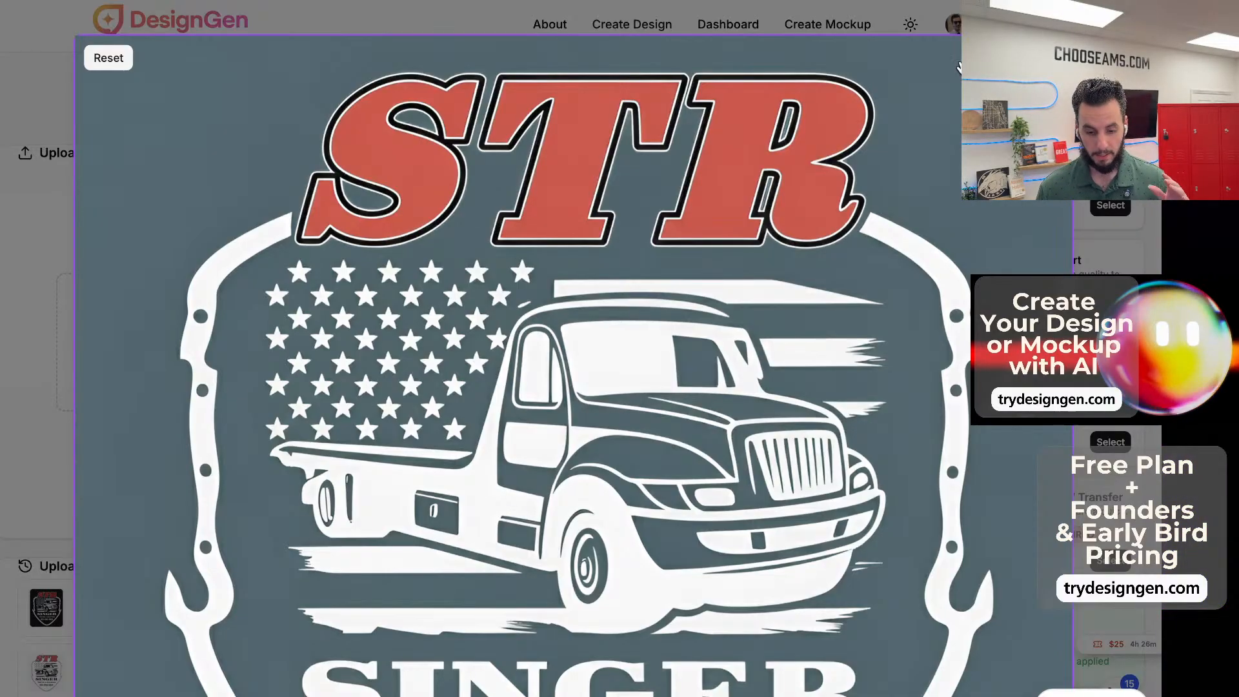
click(1056, 51)
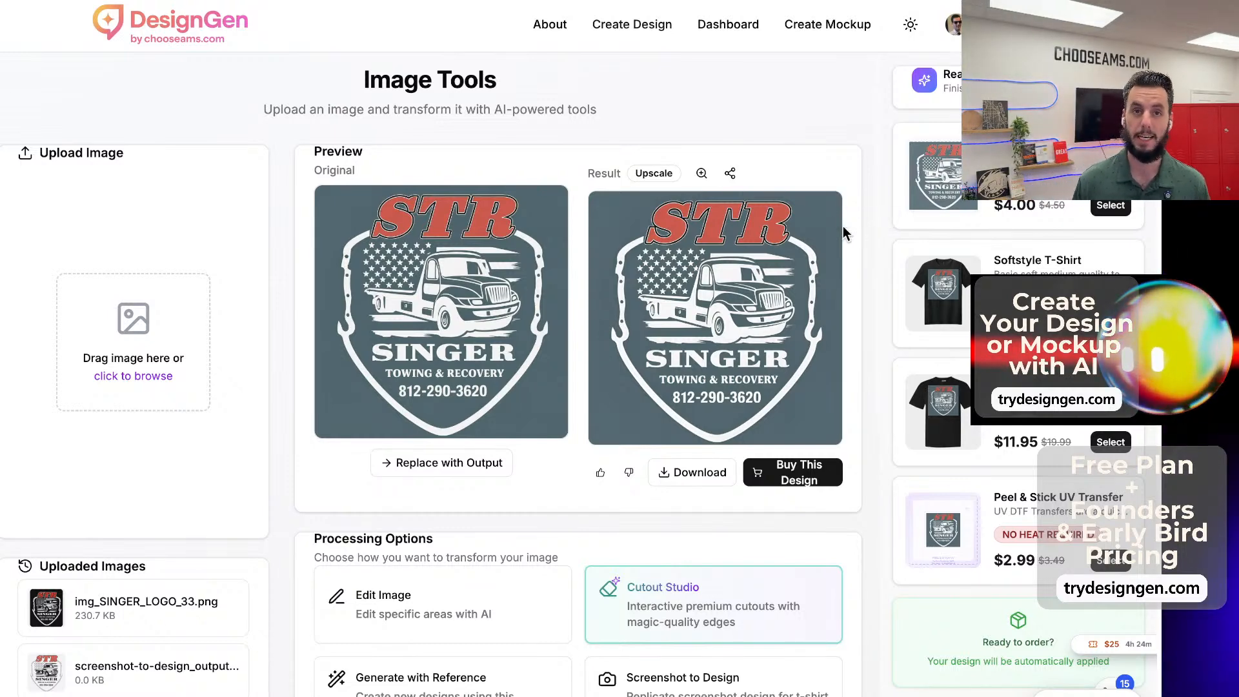
Replace the original image with the upscaled logo.
scroll(784, 251, down, 3)
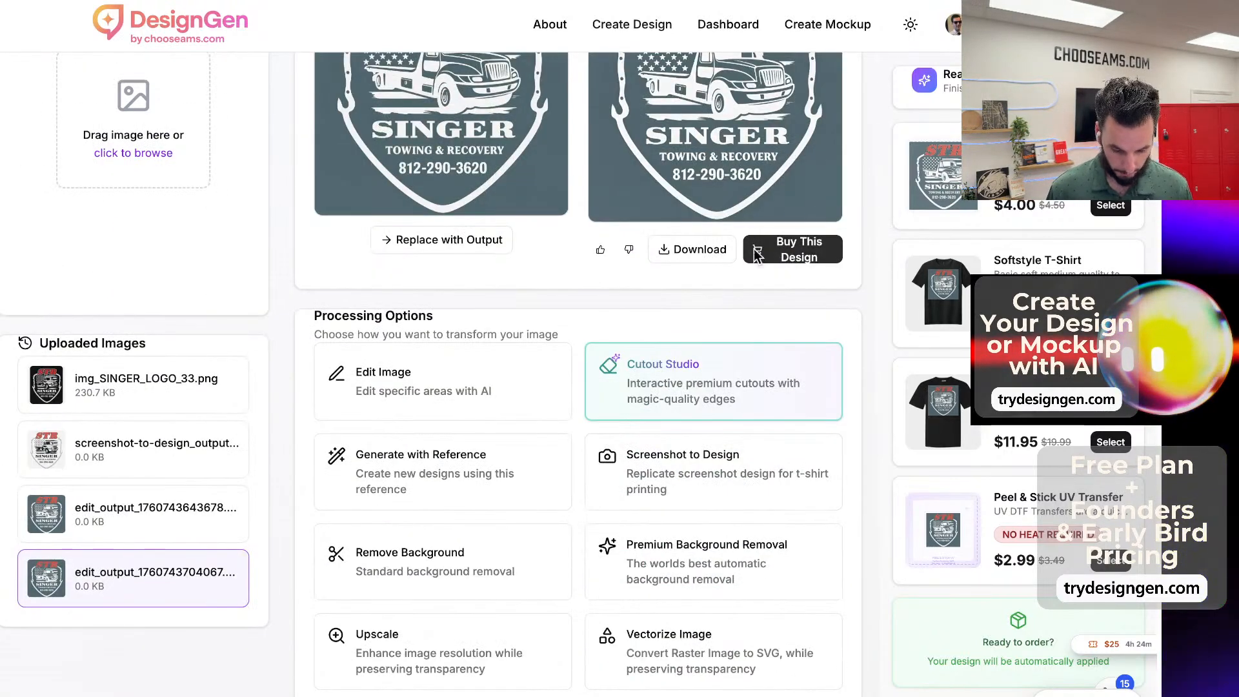
click(420, 239)
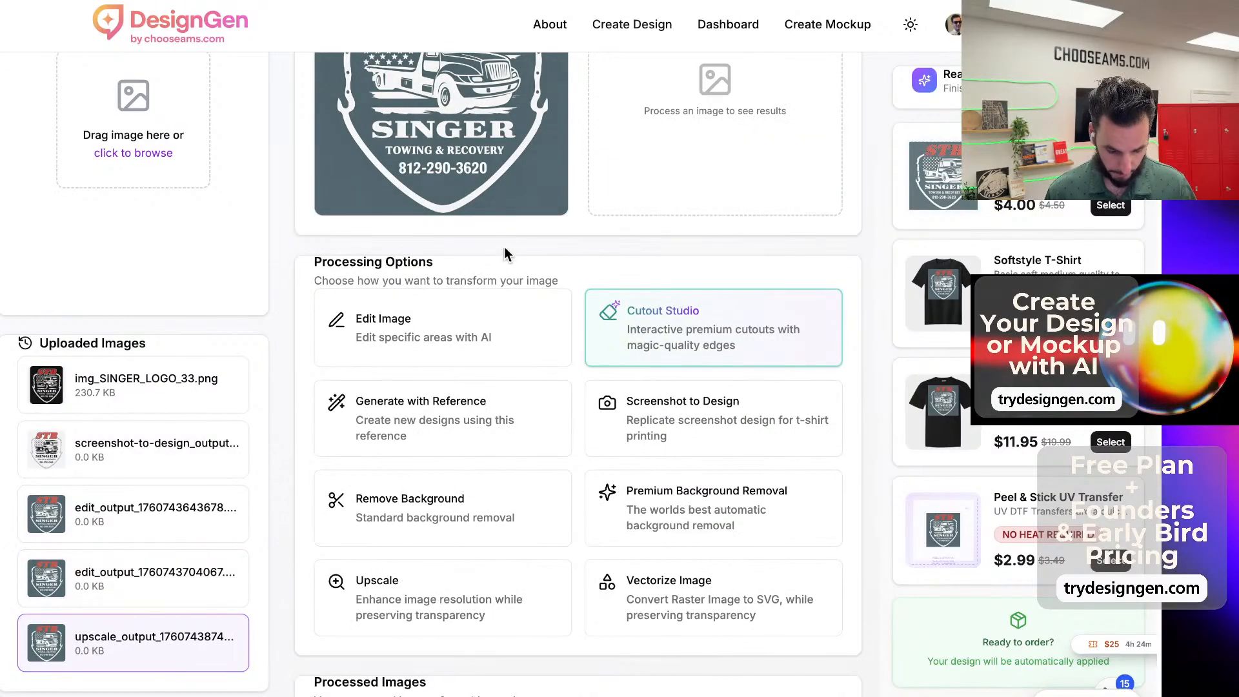
scroll(676, 382, up, 3)
scroll(658, 381, down, 1)
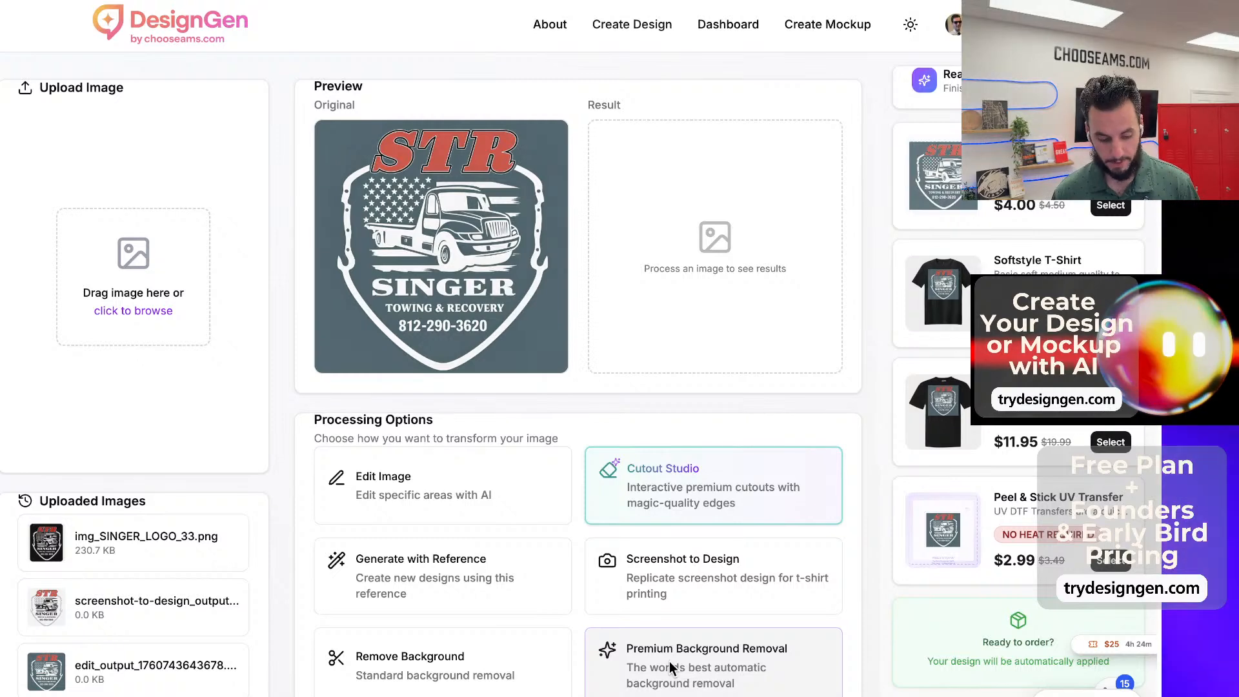
Try the standard Remove Background on the upscaled logo, running it twice.
click(509, 667)
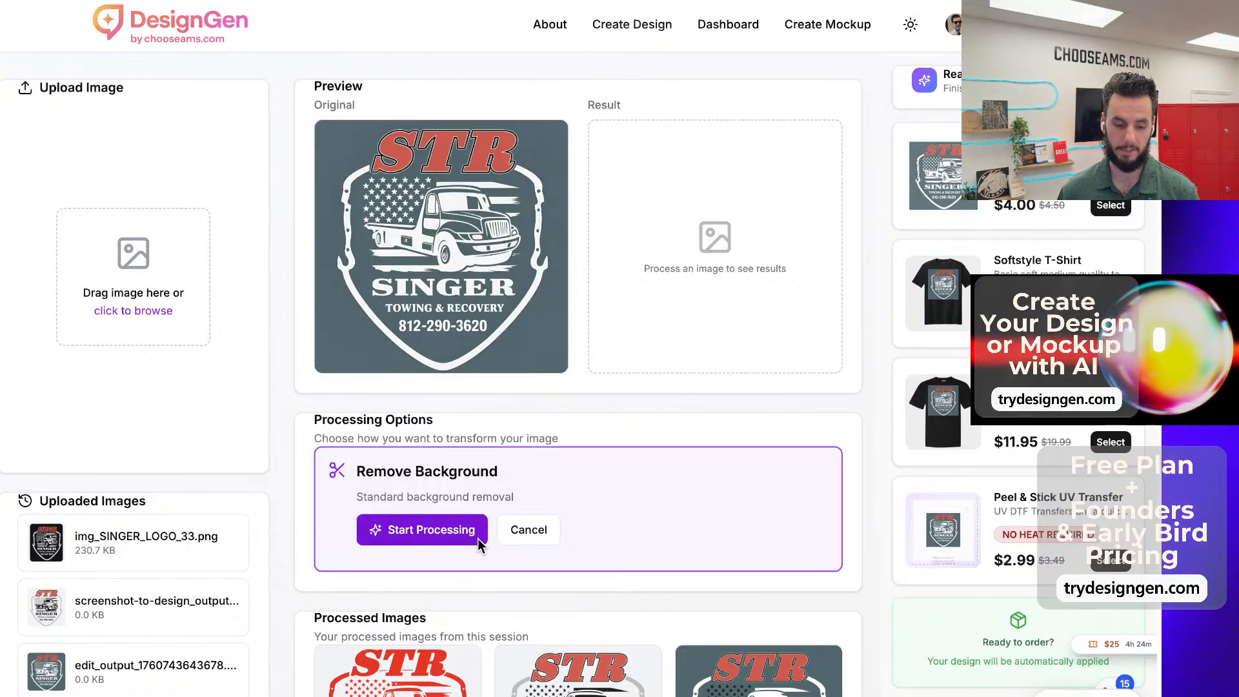
click(418, 524)
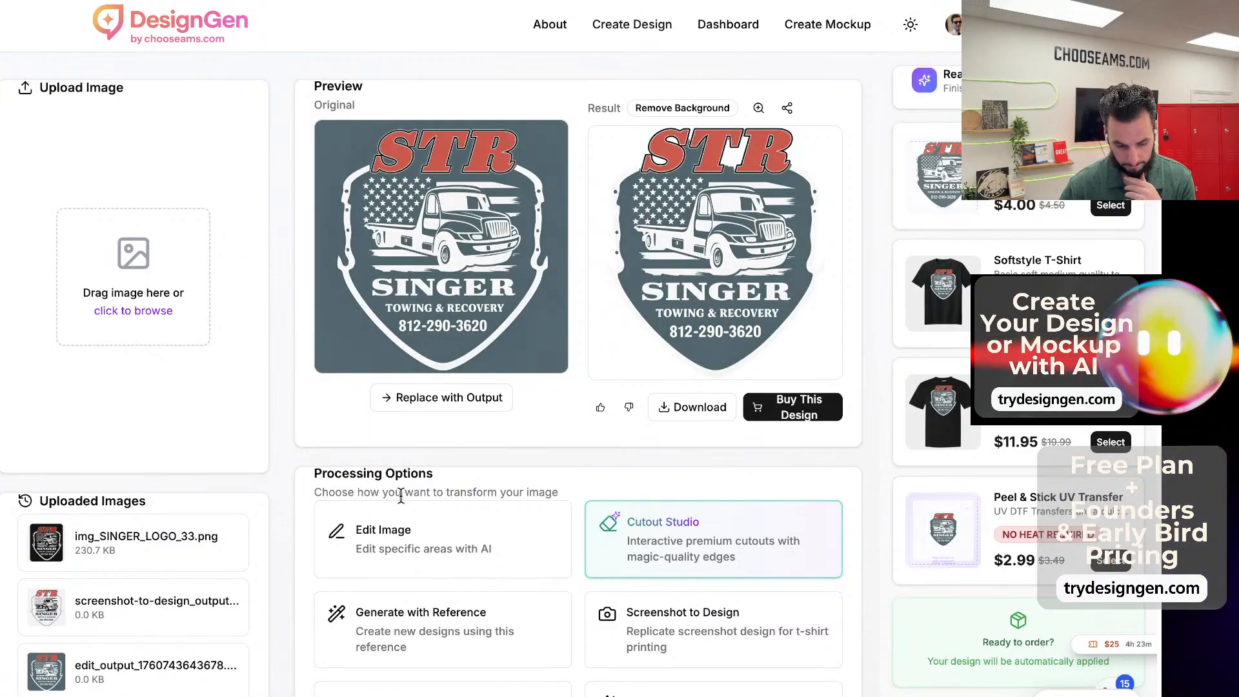
scroll(458, 584, down, 1)
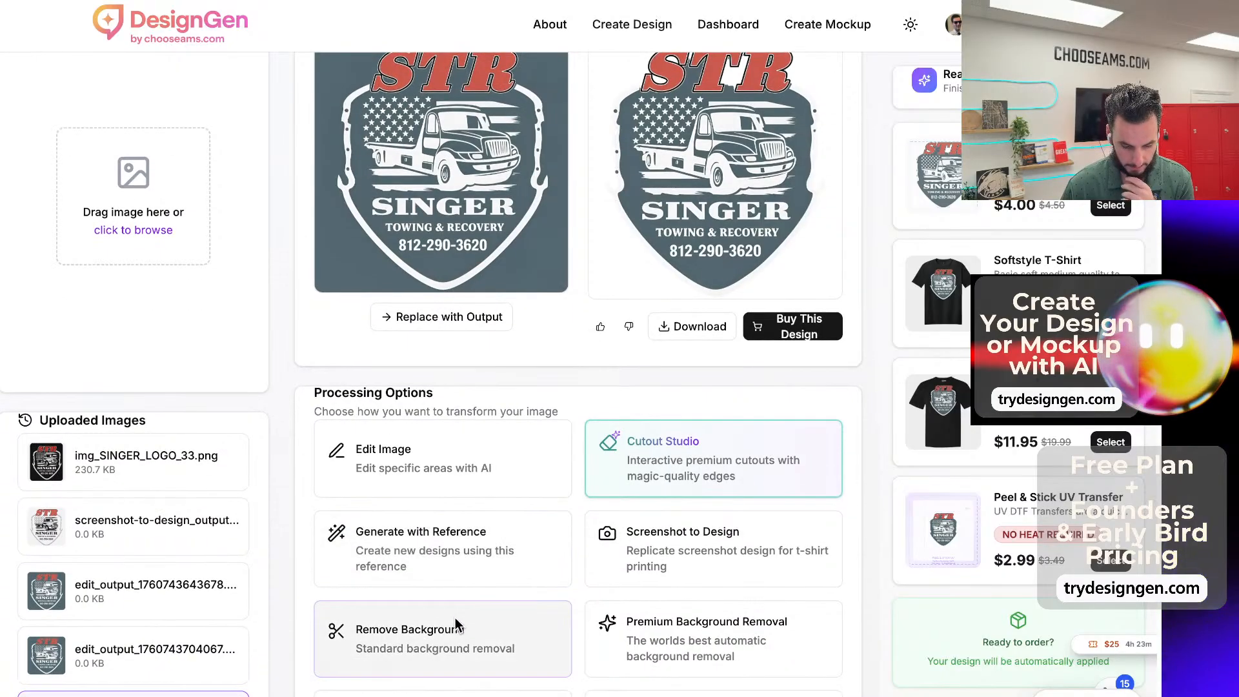
click(455, 626)
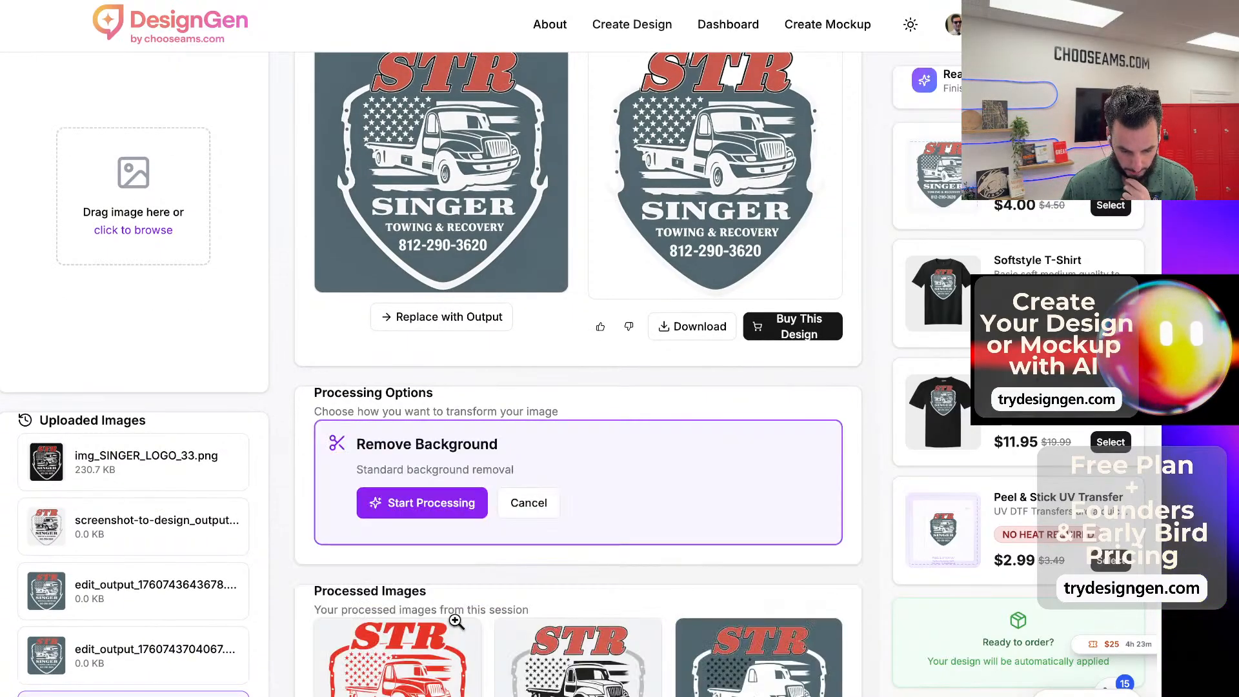
click(407, 502)
scroll(568, 568, up, 2)
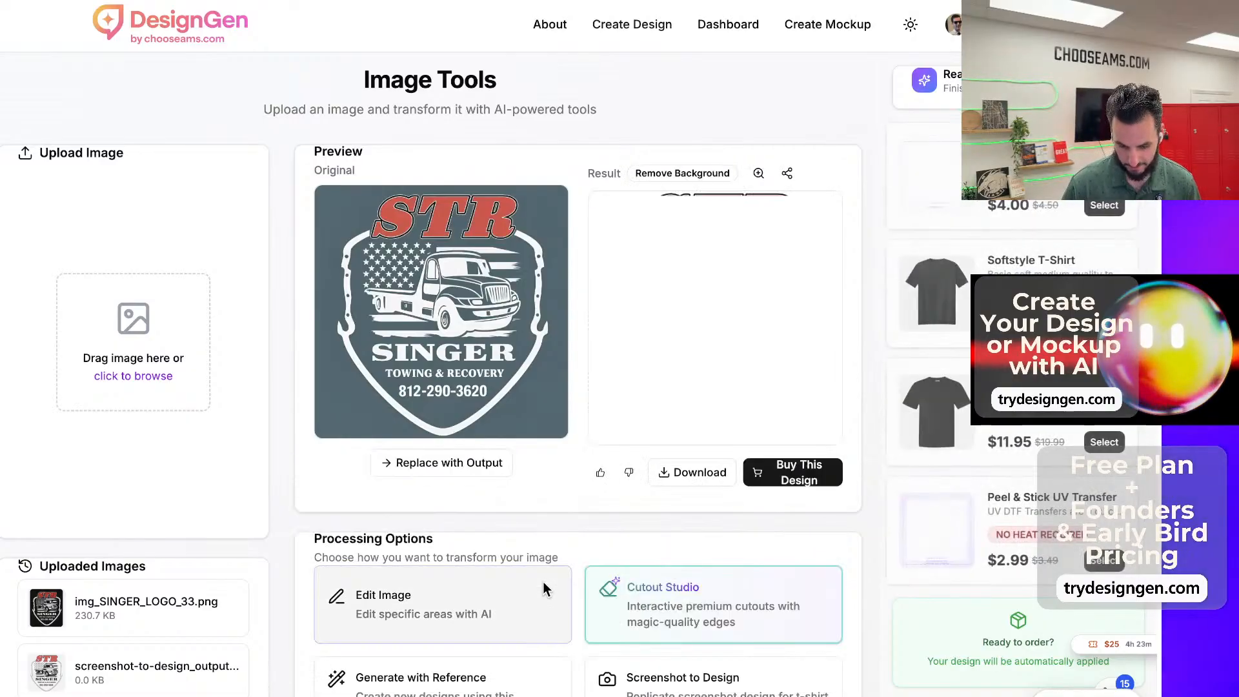
Try Premium Background Removal on the upscaled logo.
scroll(540, 595, down, 2)
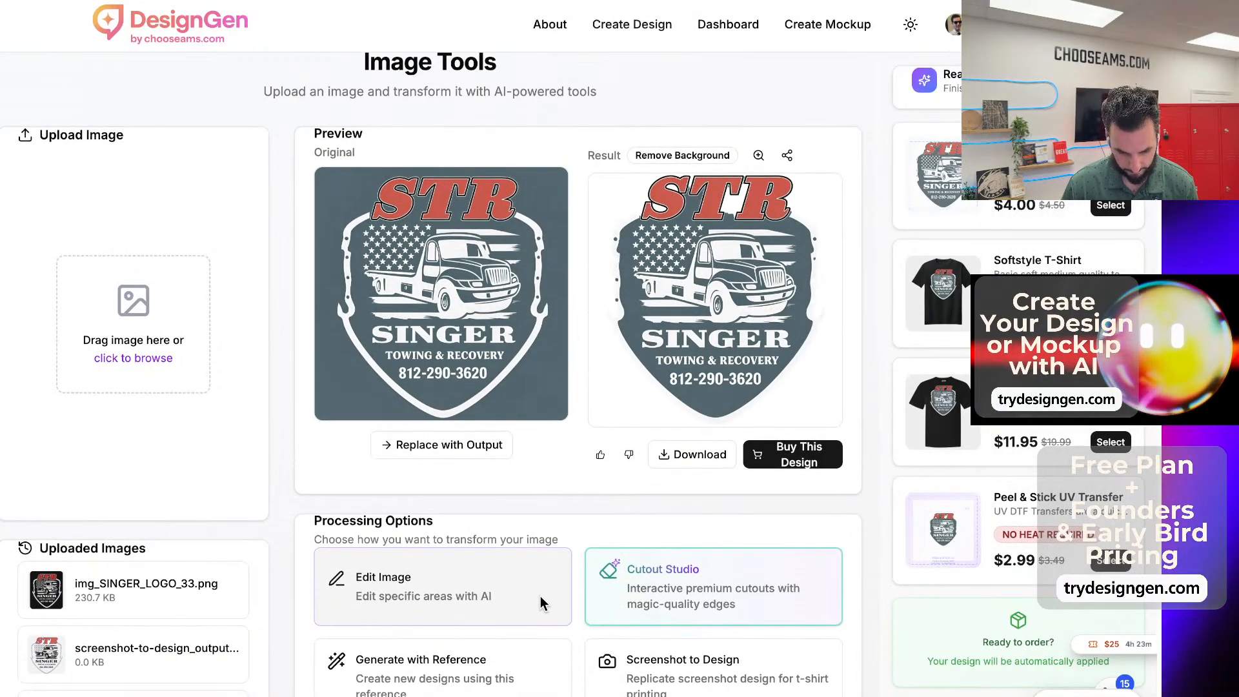
scroll(602, 584, down, 4)
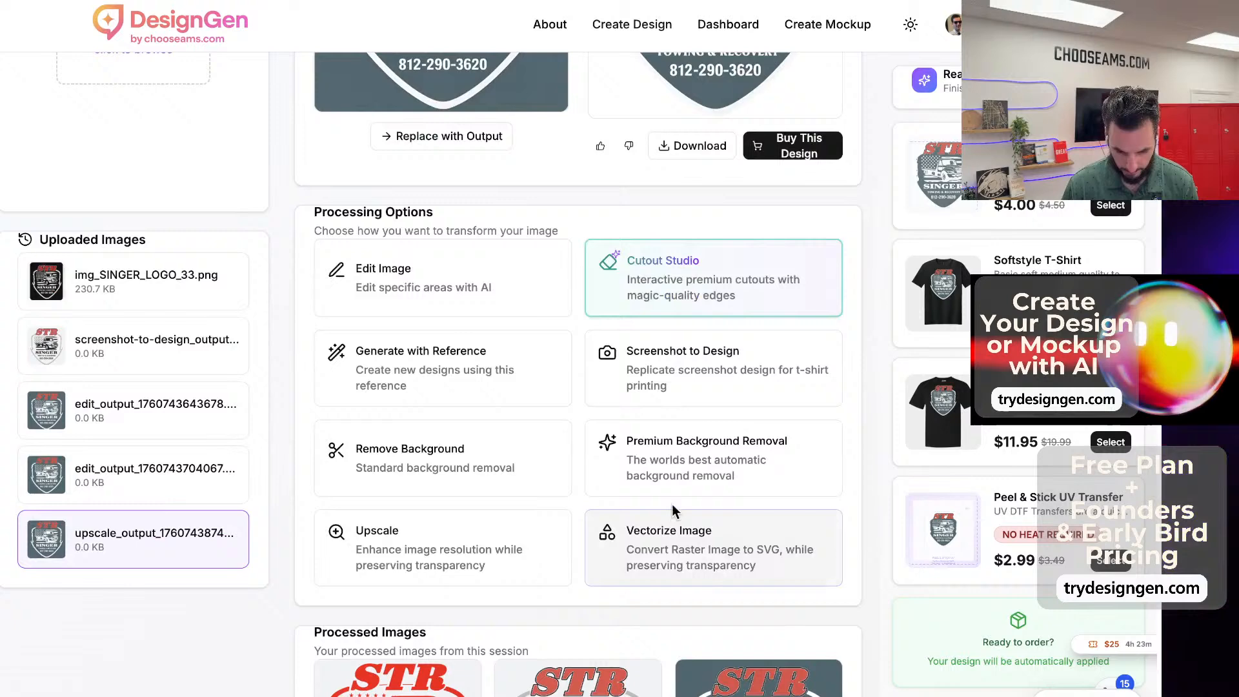
click(679, 466)
click(420, 321)
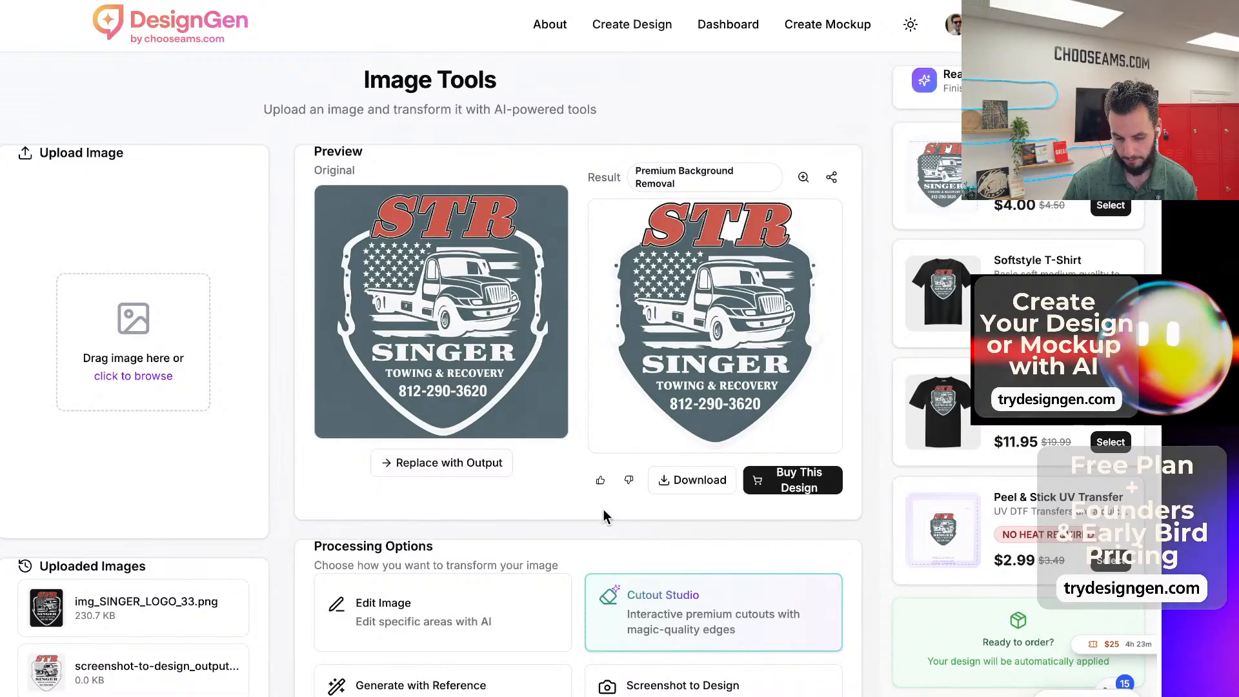
Open the upscaled logo in Cutout Studio for an interactive cutout.
click(654, 606)
click(422, 655)
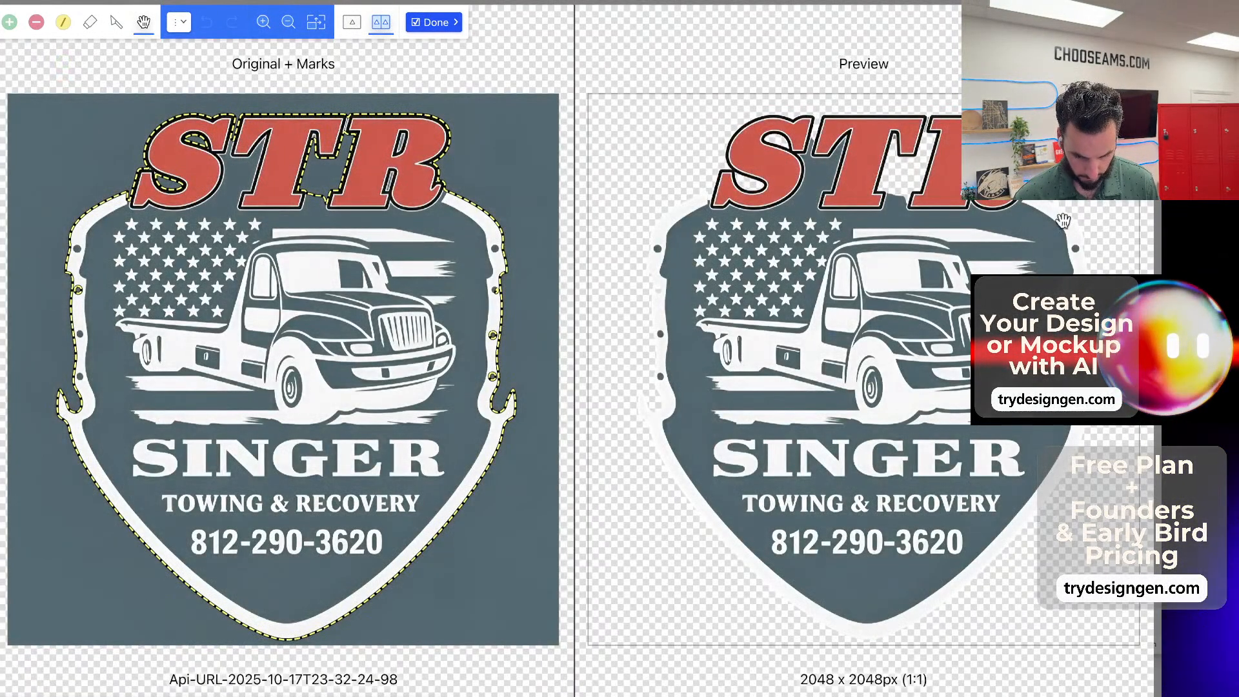
click(1090, 123)
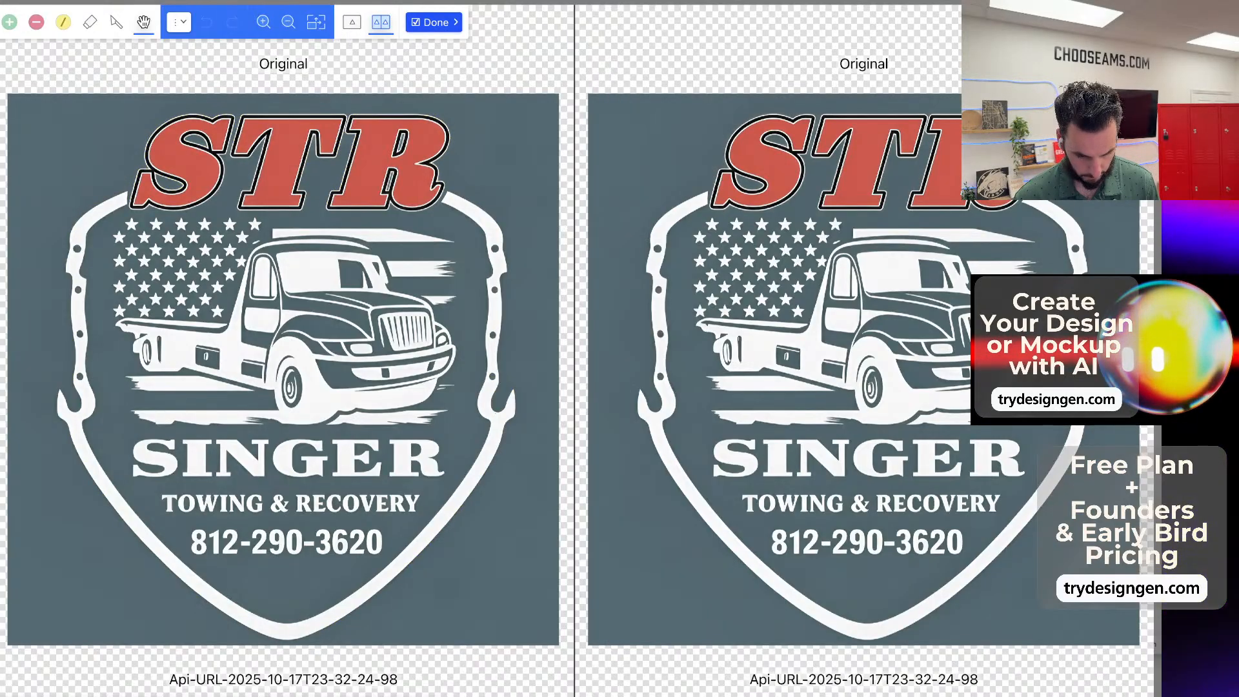
Try marking the outer background and the shield interior beside the truck and below the phone number for removal.
click(36, 23)
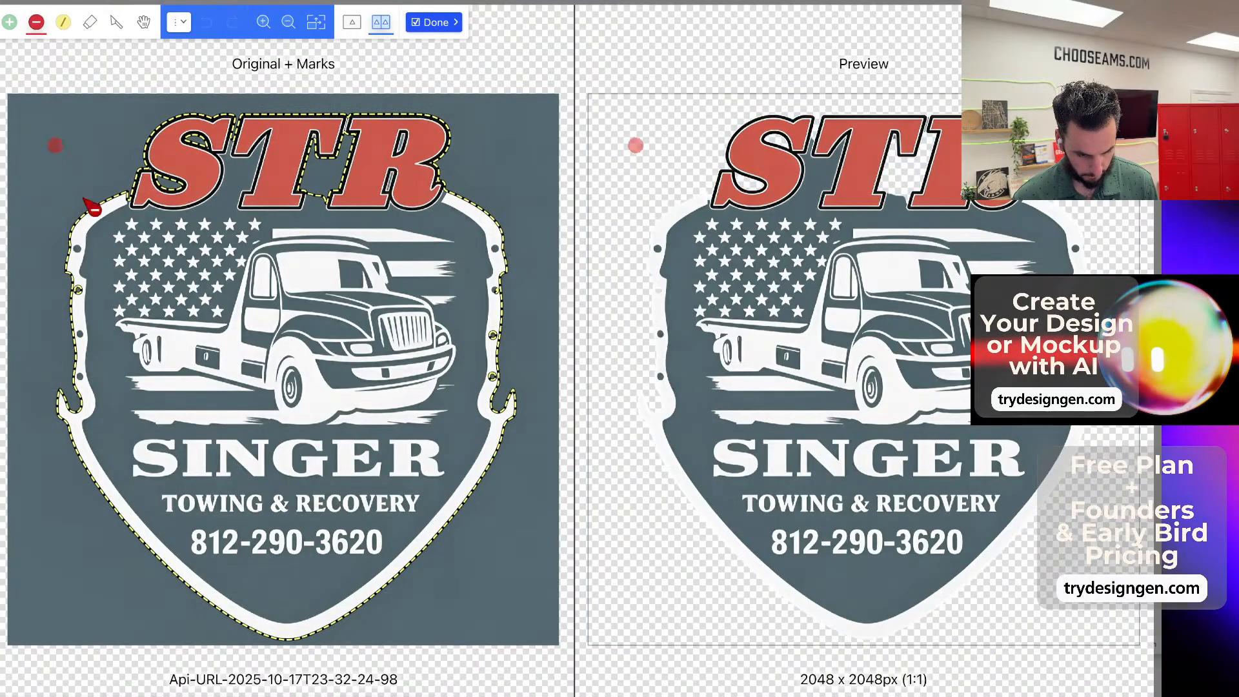
click(115, 418)
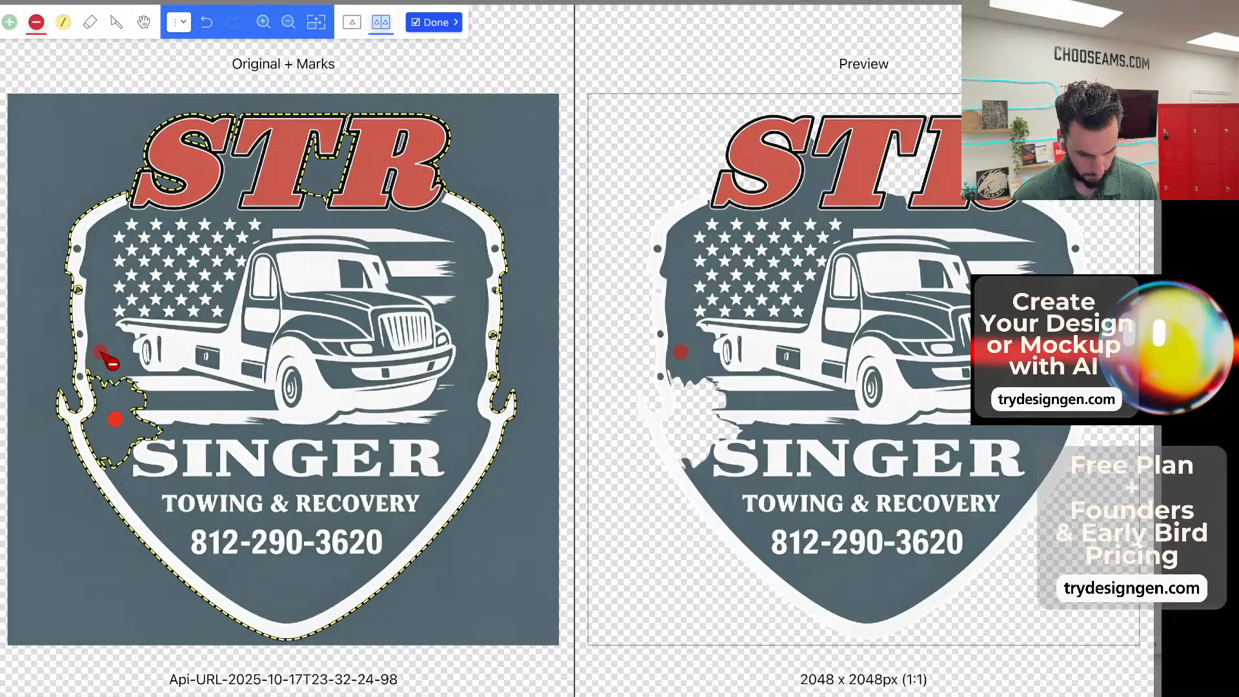
click(277, 585)
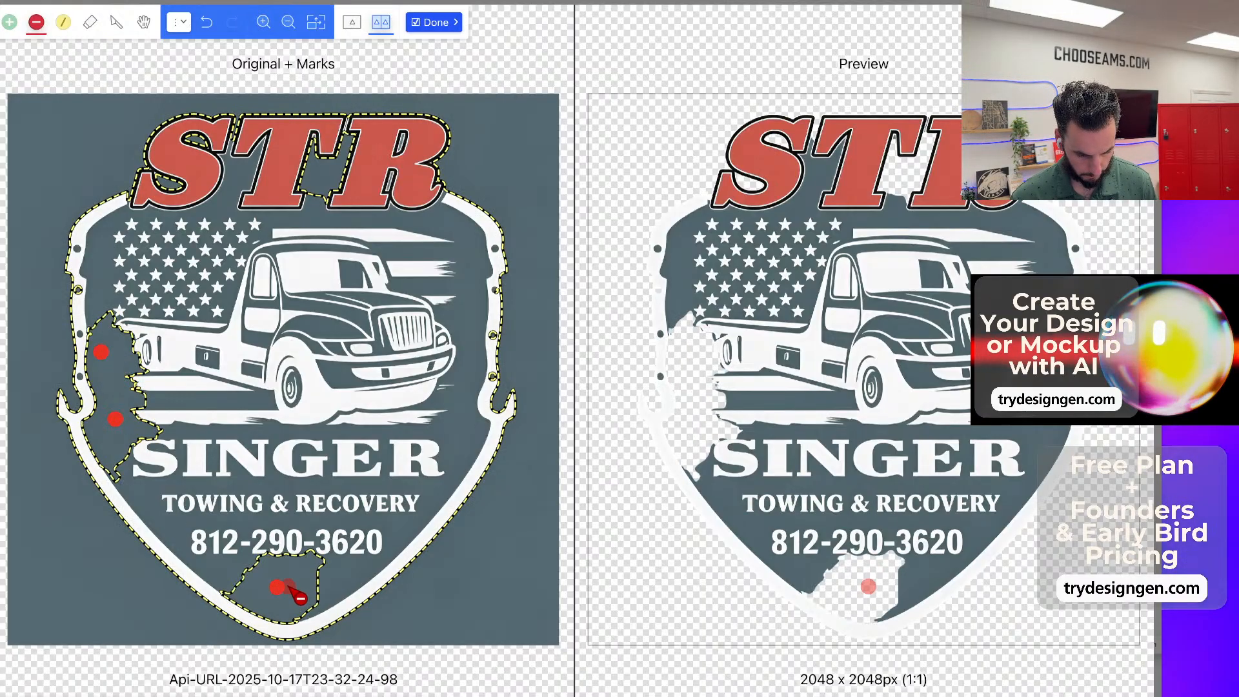
click(301, 580)
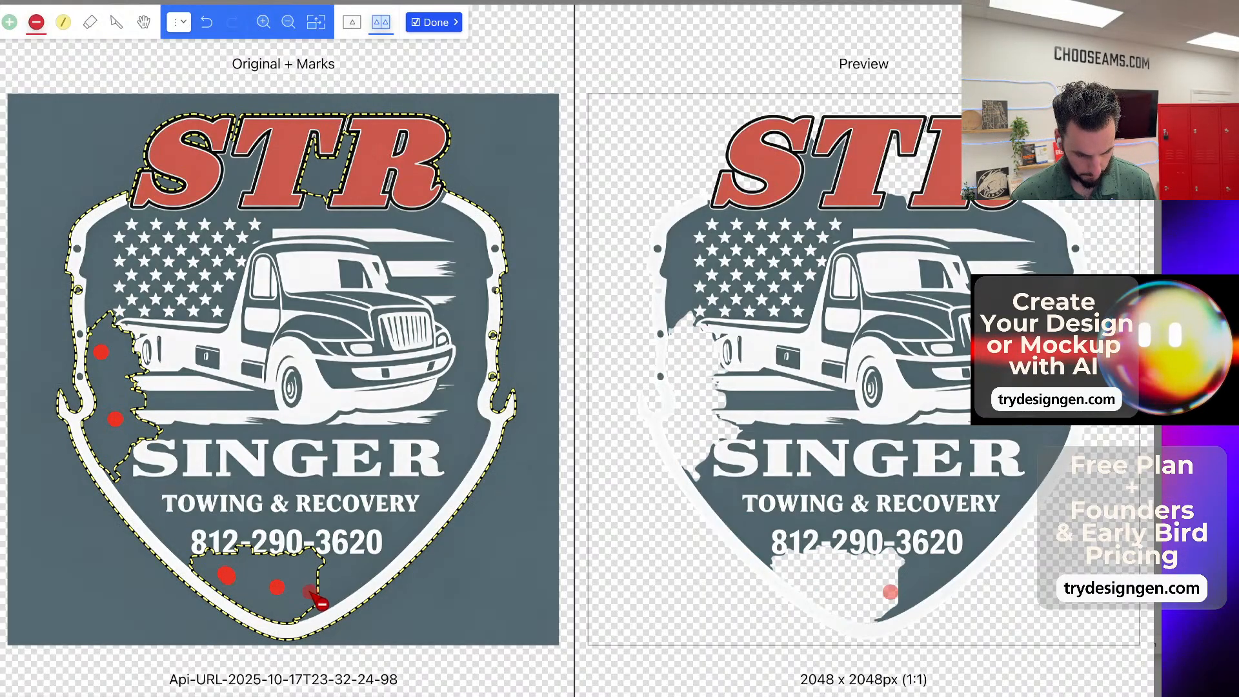
drag(309, 590, 341, 580)
click(454, 478)
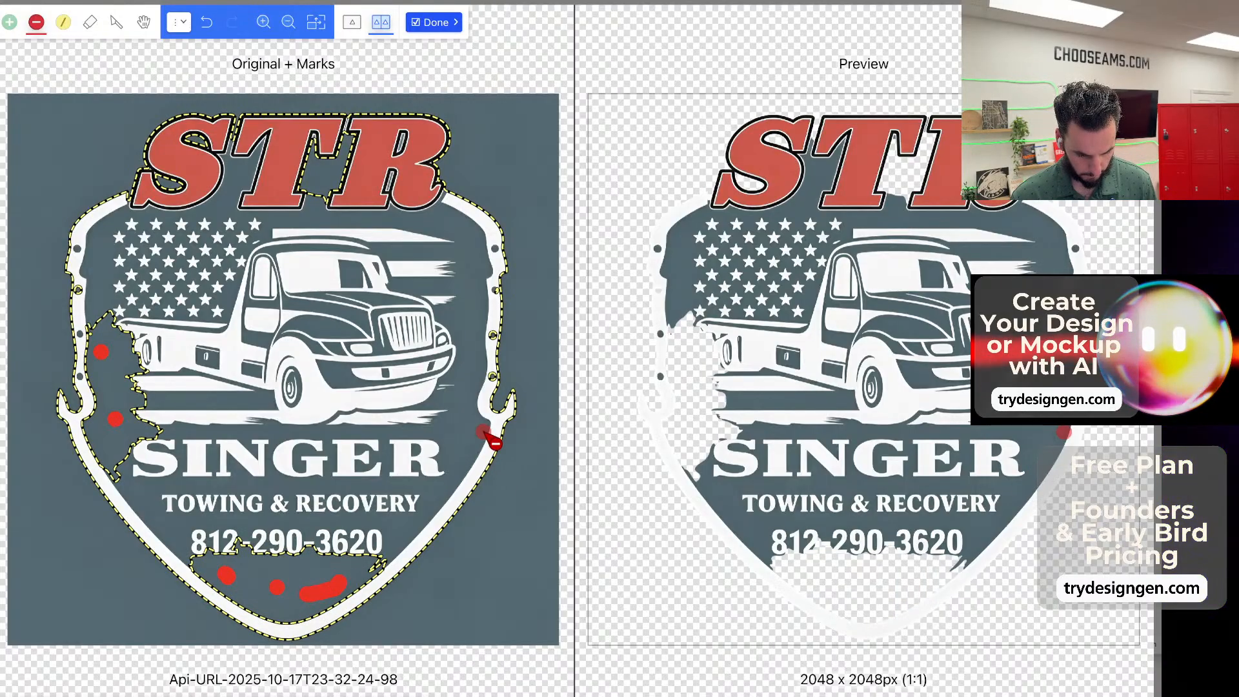
Try marking the background around the SINGER and TOWING & RECOVERY text for removal, and the S of STR as foreground.
click(119, 434)
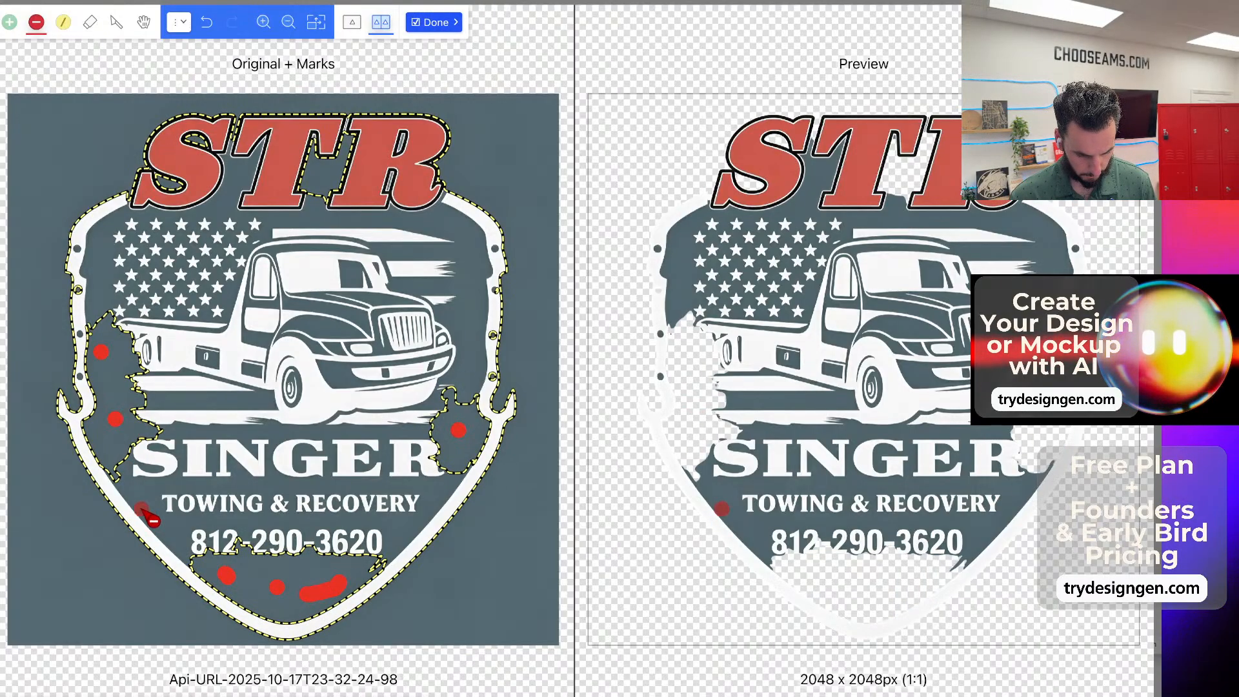
click(221, 502)
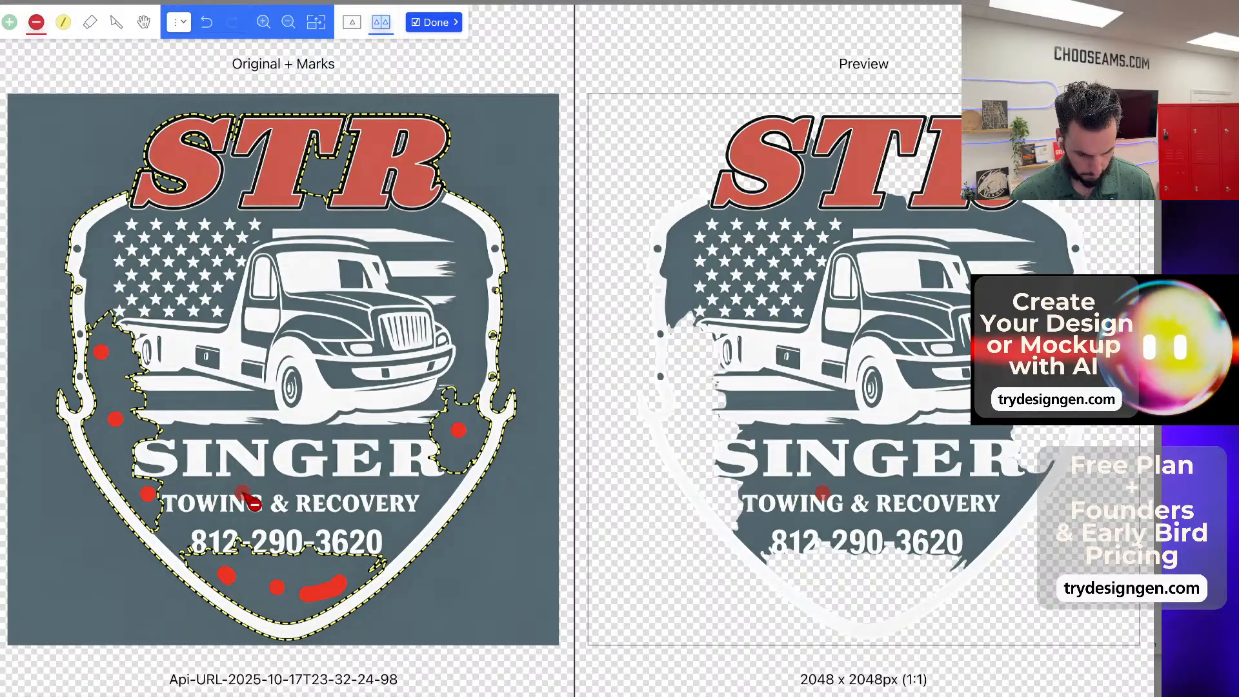
click(284, 484)
click(343, 485)
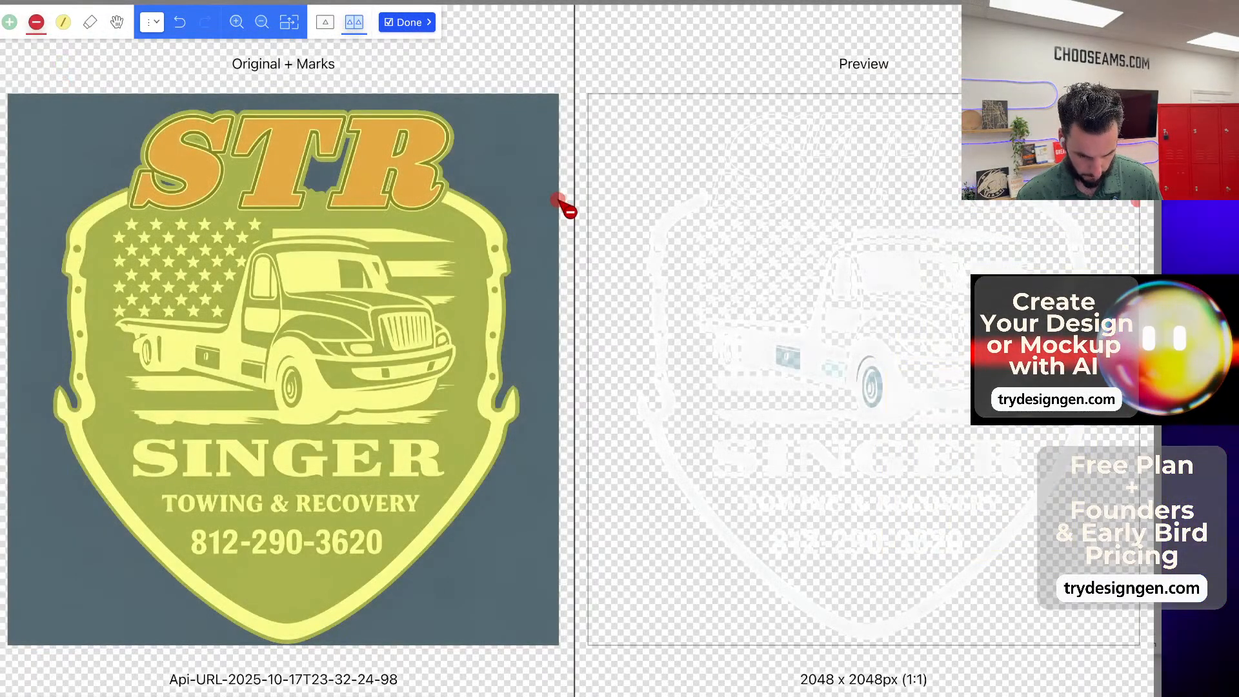
click(8, 22)
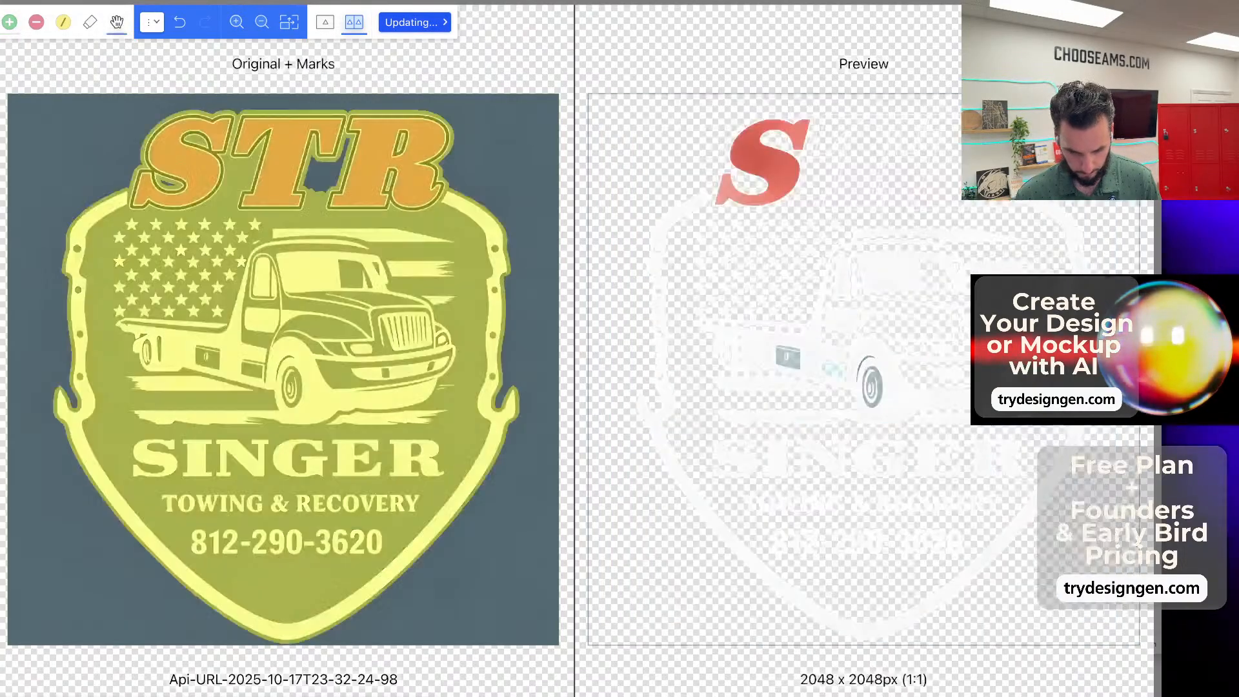
click(196, 174)
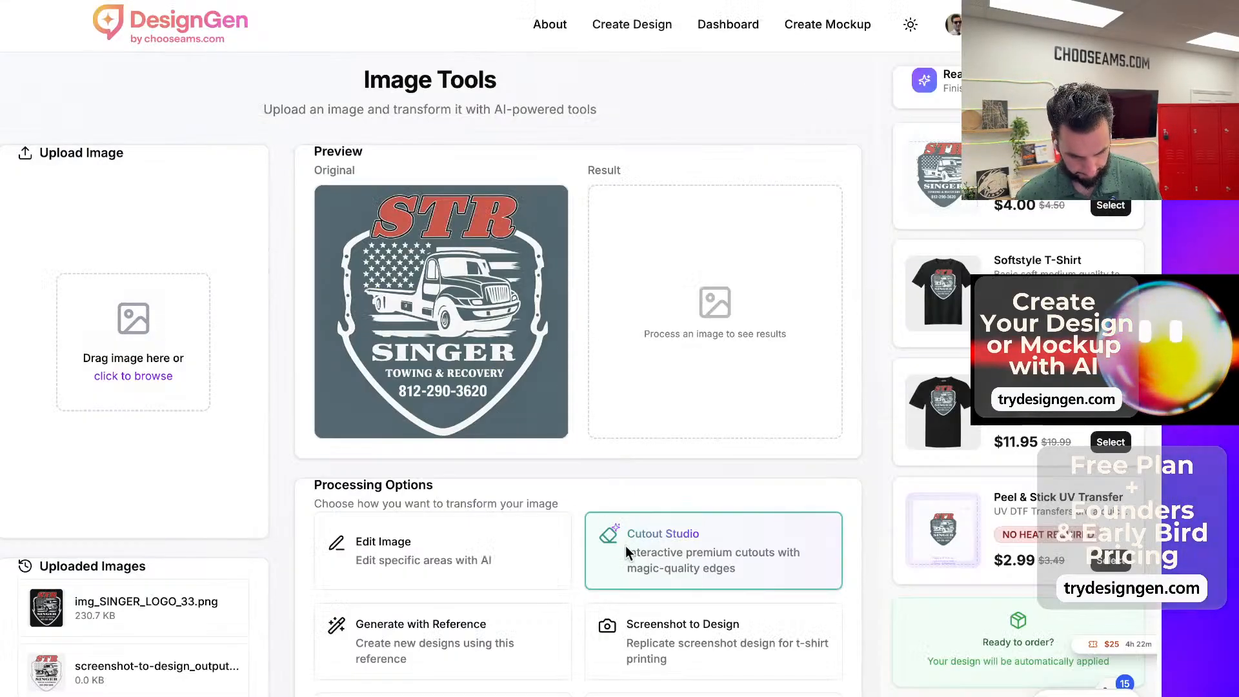
Reopen the upscaled logo in Cutout Studio and try a removal mark on the S of STR.
scroll(592, 535, down, 1)
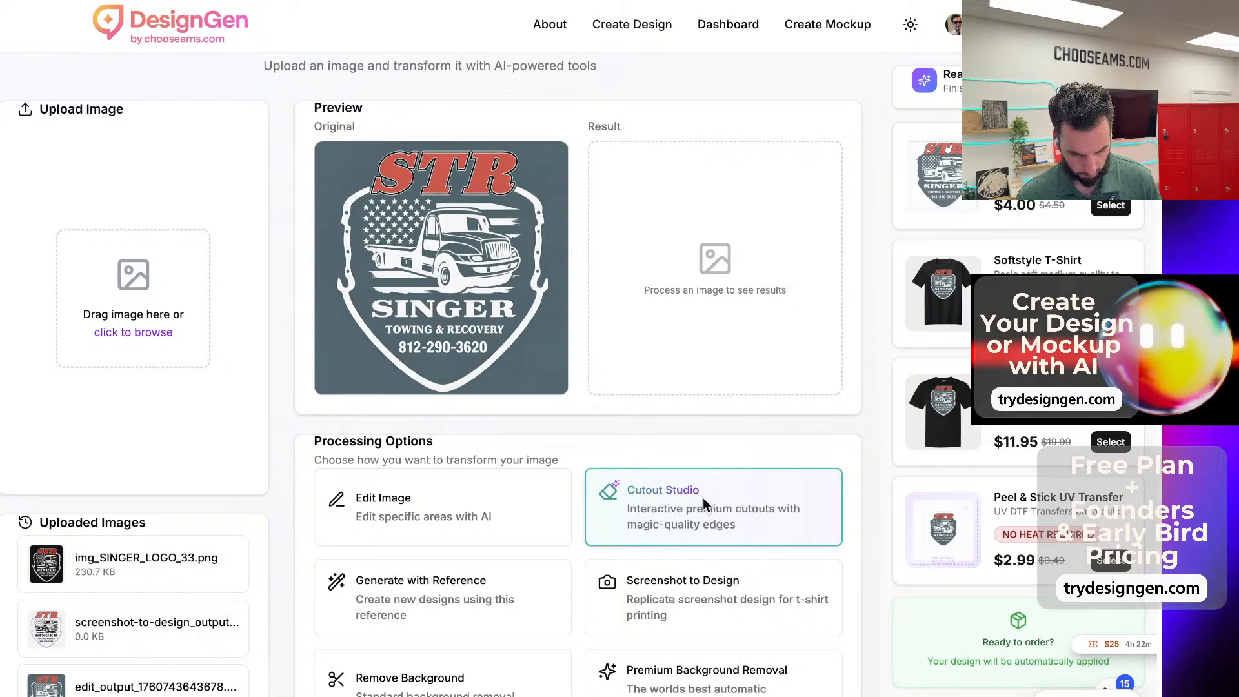
scroll(698, 500, down, 1)
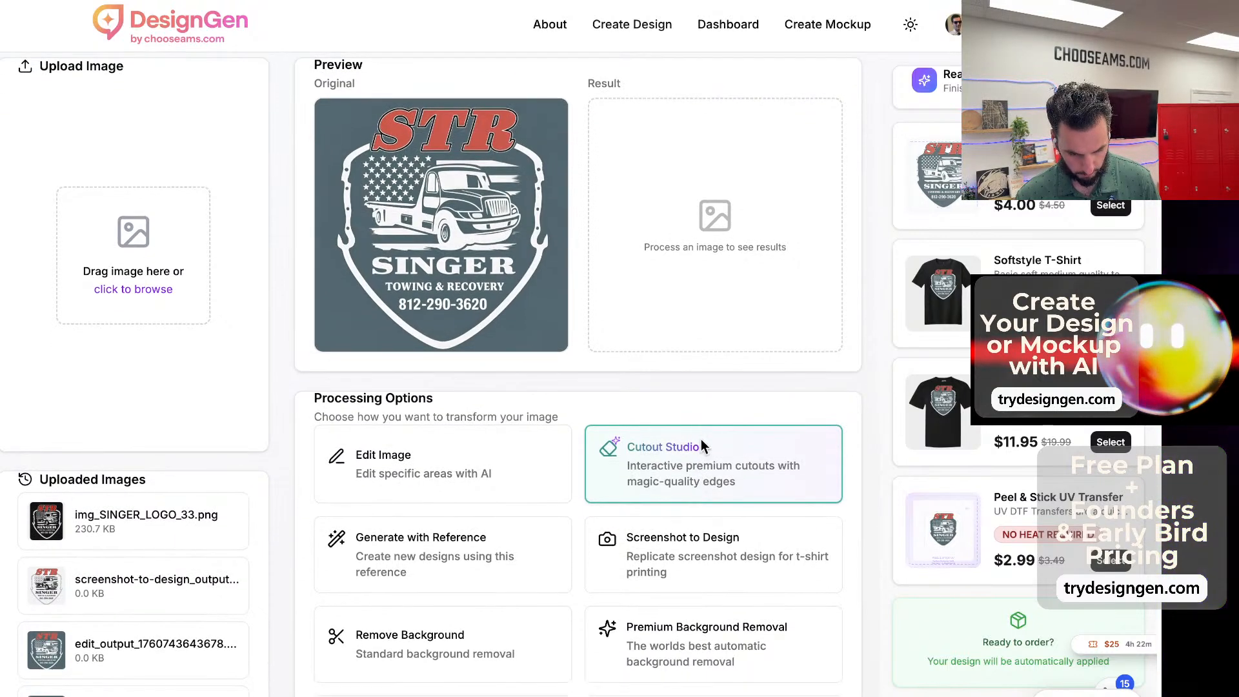
click(675, 465)
click(474, 507)
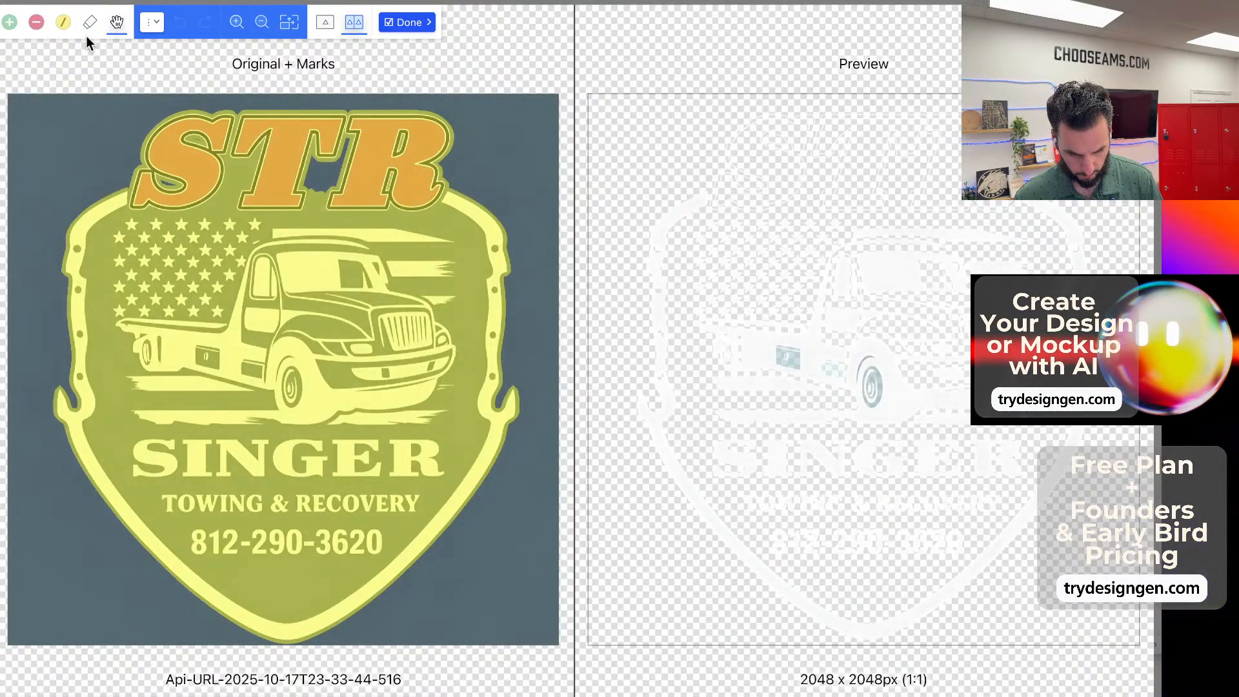
click(35, 22)
click(178, 155)
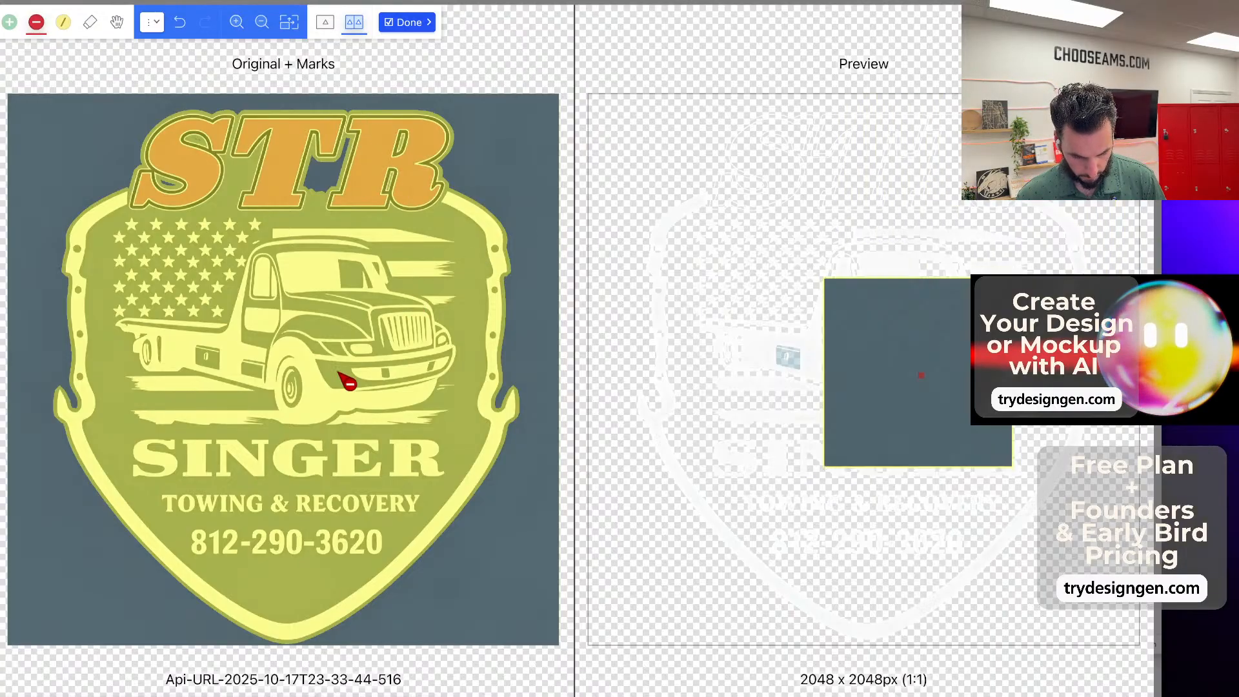
Shrink the browser window so the whole Cutout Studio workspace, including the brush and edge settings, fits on screen.
scroll(339, 395, down, 5)
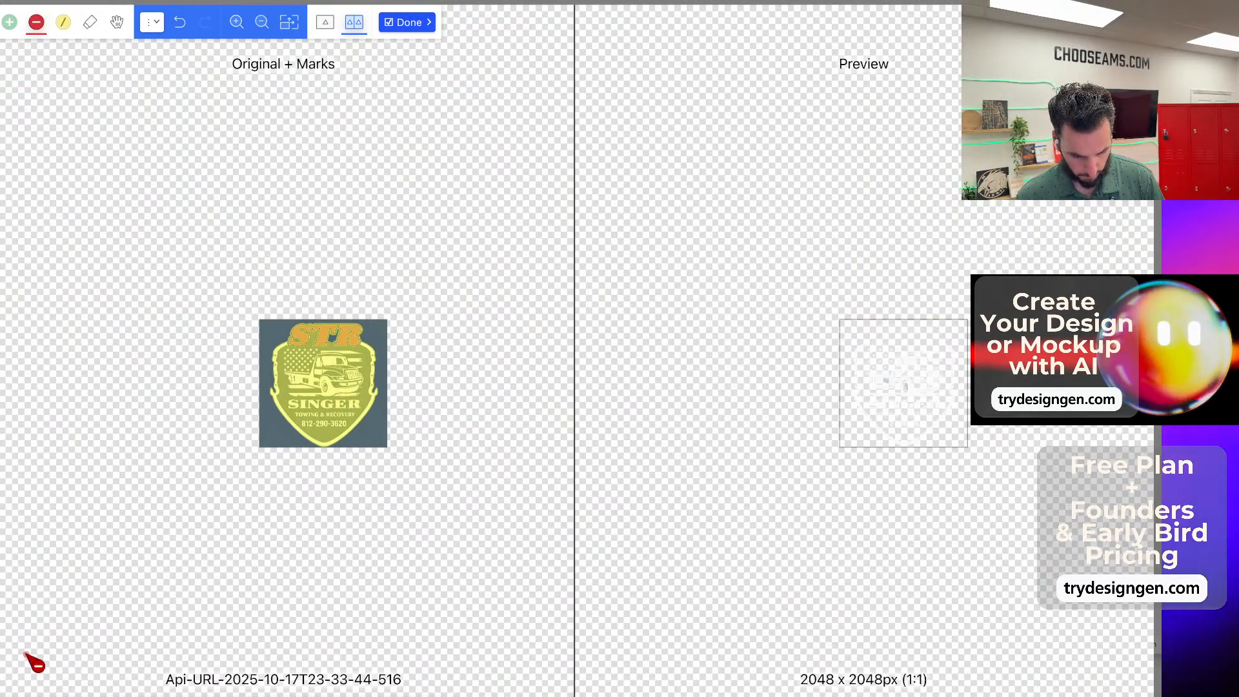
drag(1160, 387, 1107, 387)
drag(578, 696, 578, 658)
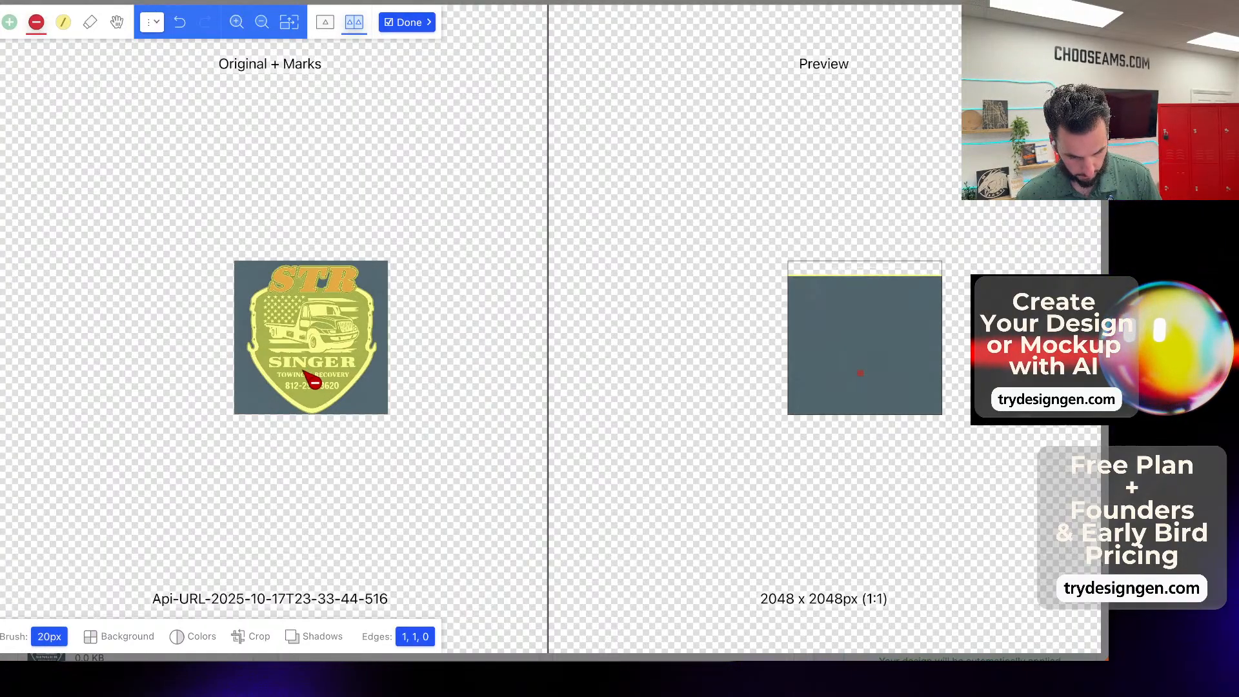
scroll(311, 381, up, 10)
scroll(311, 380, down, 10)
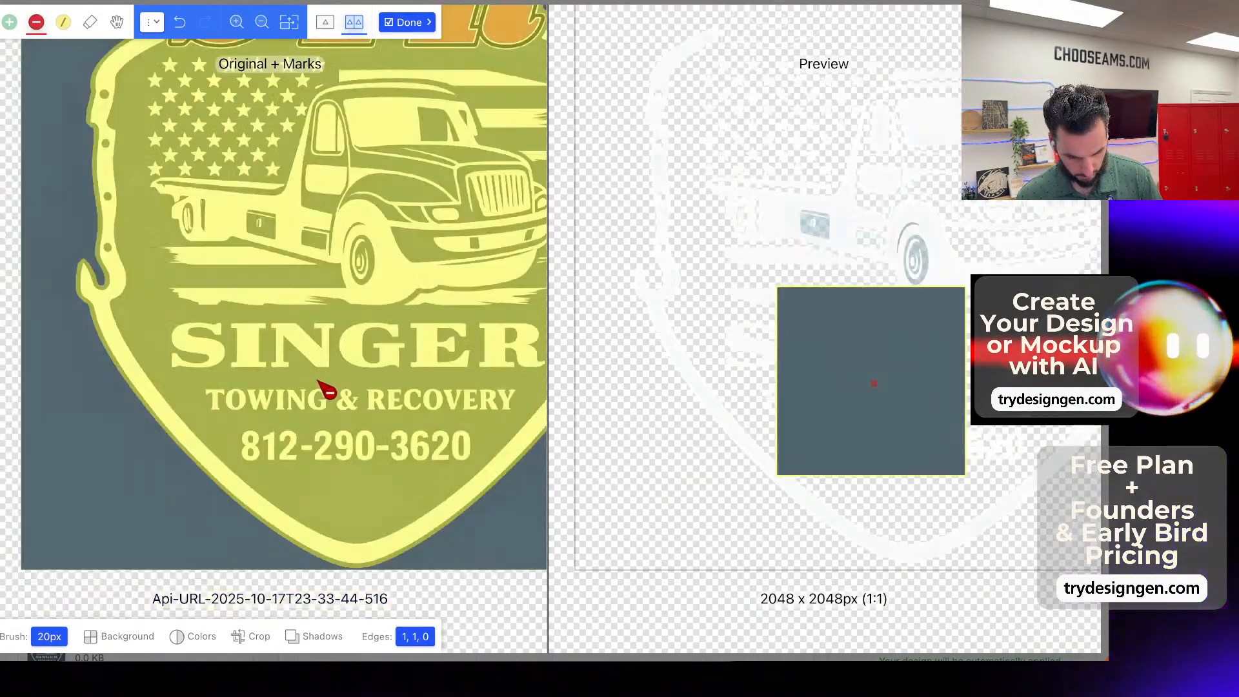
scroll(326, 368, up, 2)
click(116, 23)
click(36, 22)
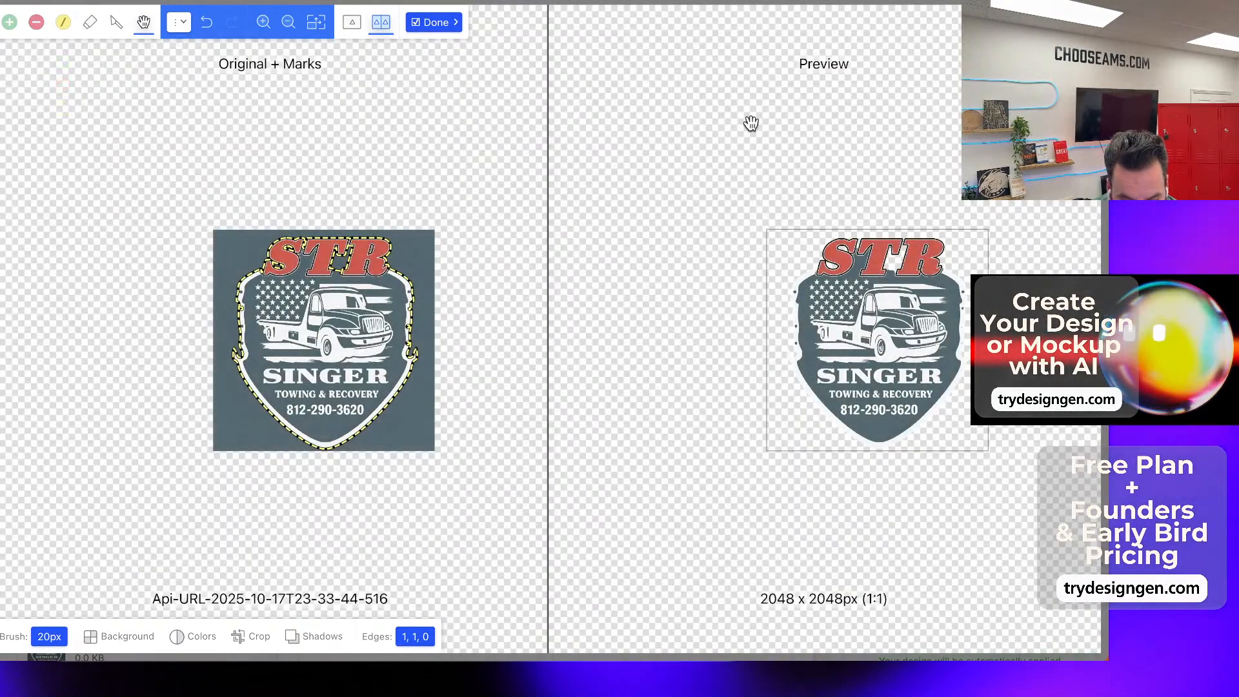
Try marking the gray-blue shield interior for removal beside the truck and around the SINGER, TOWING & RECOVERY and phone number lines.
click(36, 23)
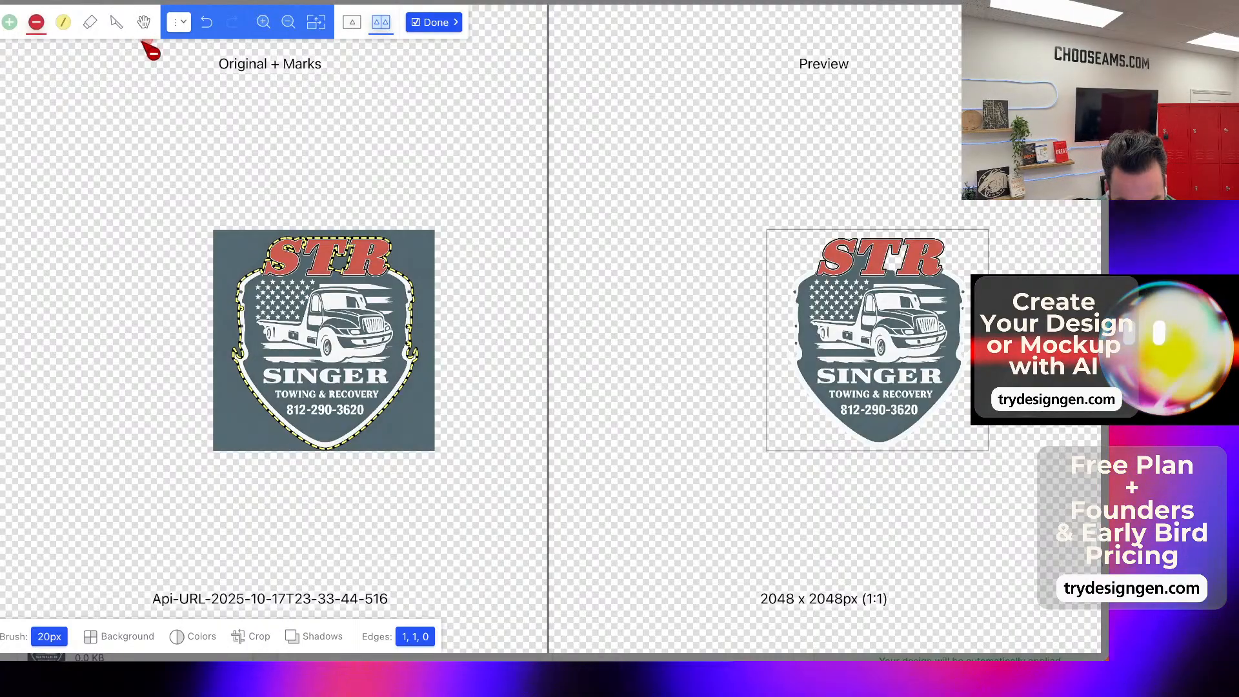
click(40, 25)
scroll(304, 389, up, 5)
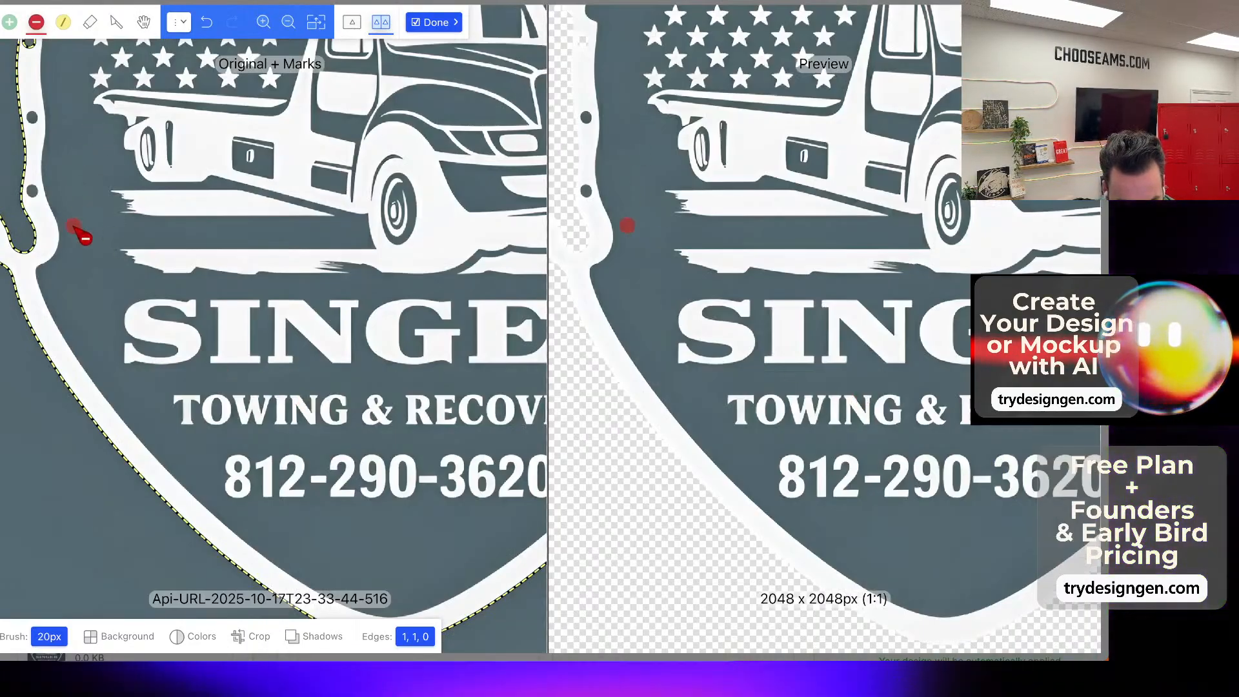
click(67, 160)
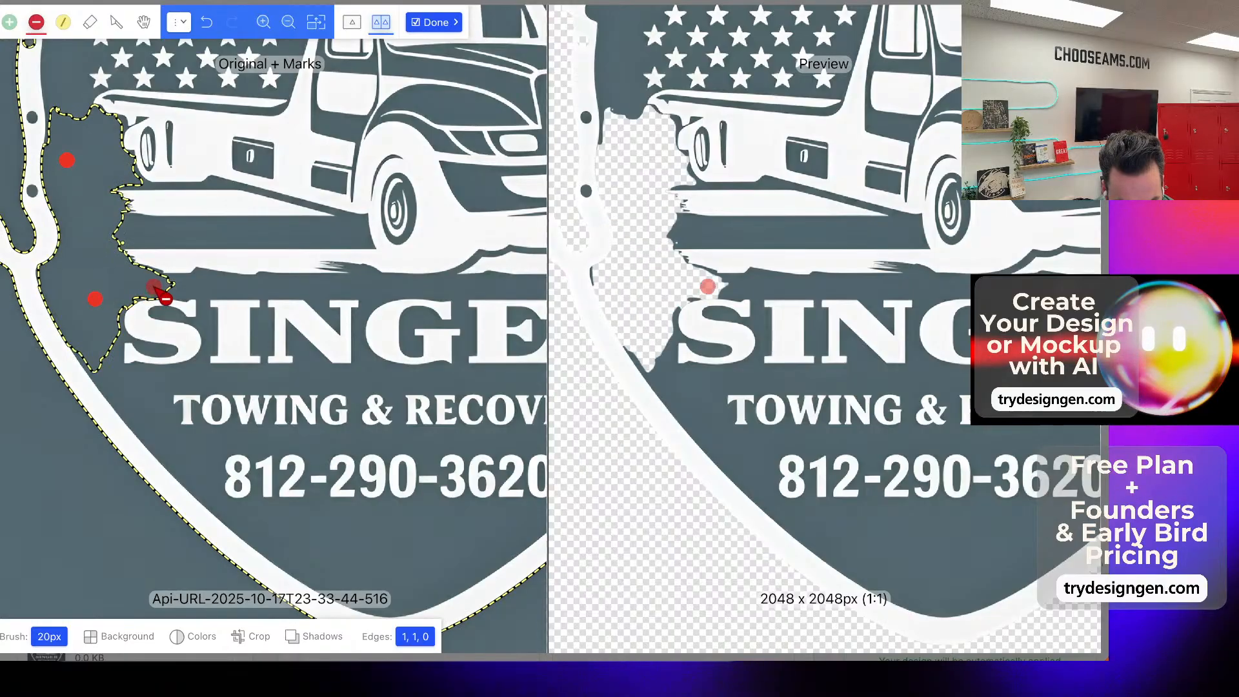
click(395, 558)
click(361, 378)
click(303, 526)
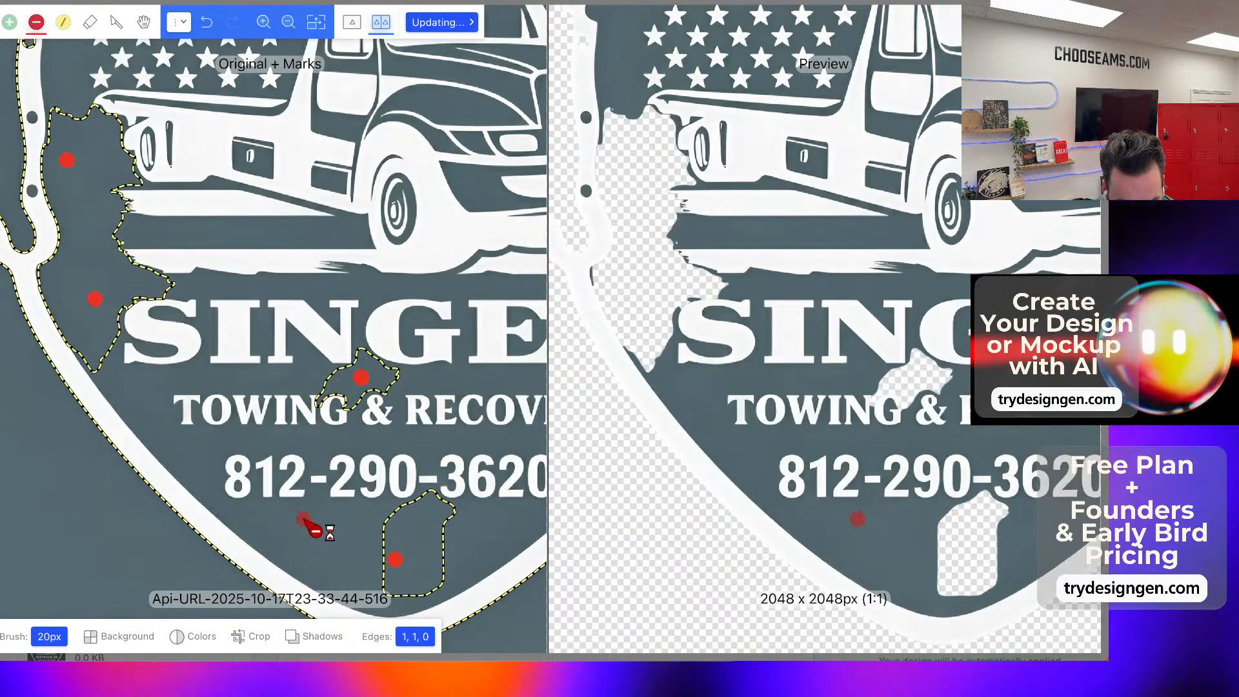
click(188, 446)
click(202, 374)
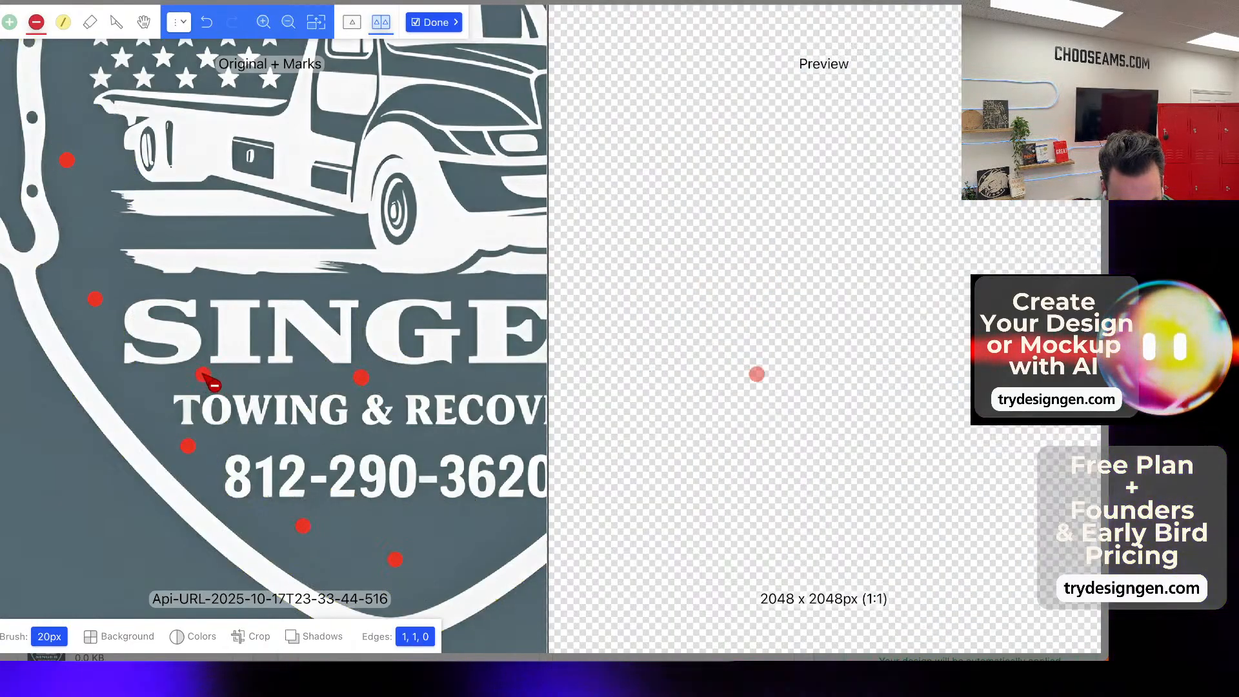
click(327, 285)
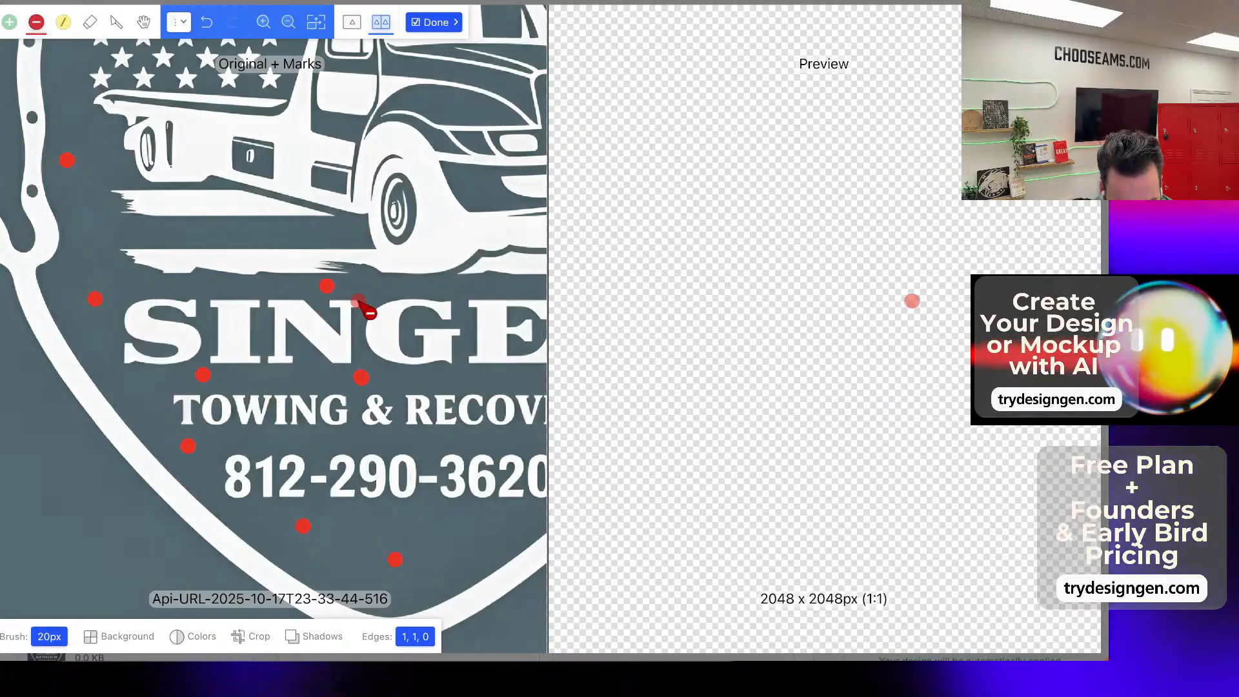
Undo the latest removal marks and retry marking the shield interior along its lower-left edge, from the TOWING line to below the phone number.
click(207, 24)
click(207, 25)
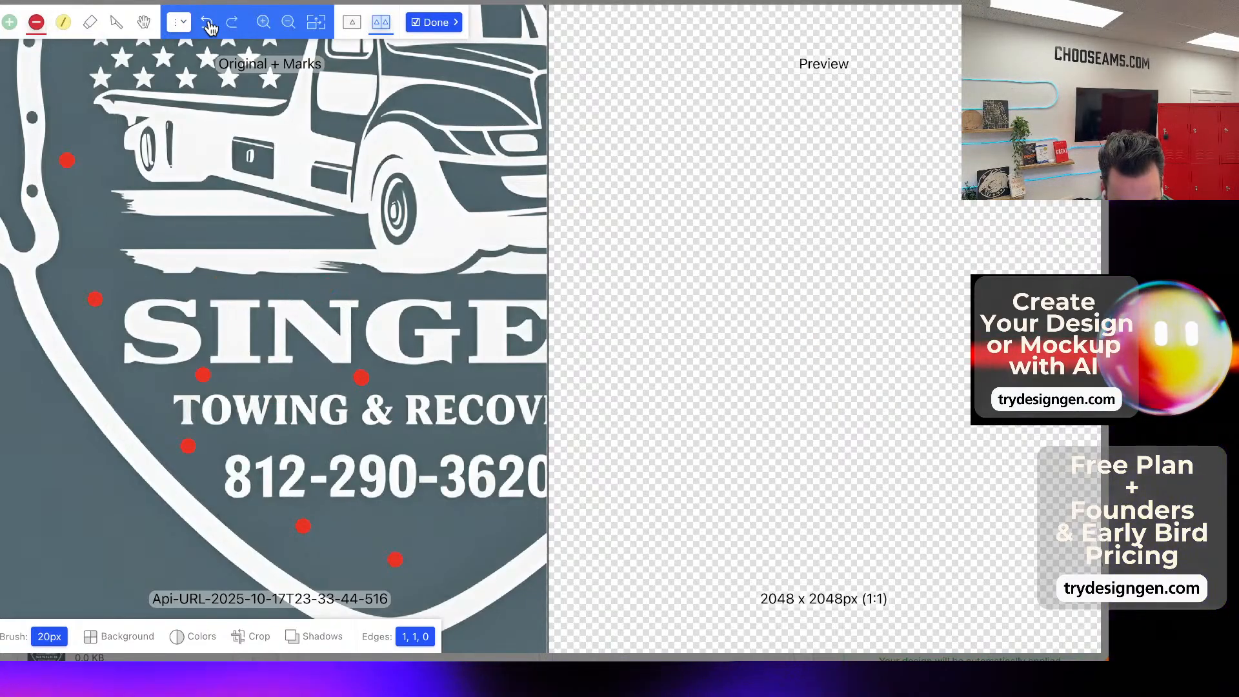
click(207, 25)
click(207, 25)
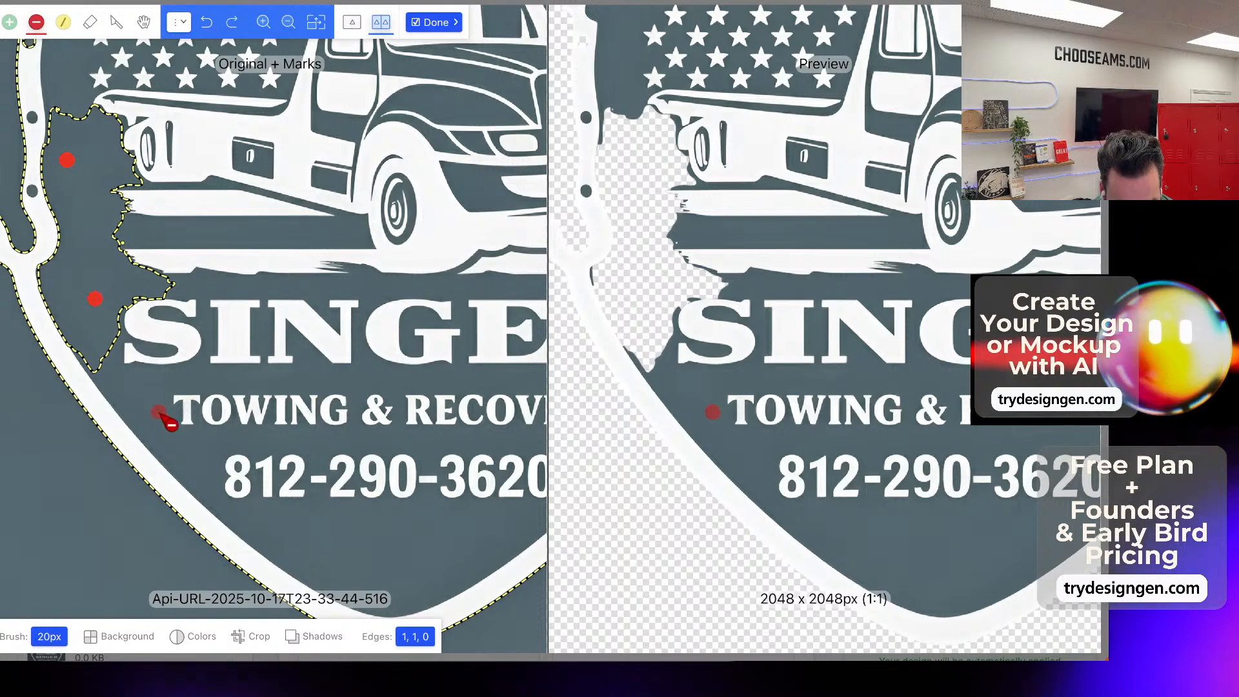
click(139, 407)
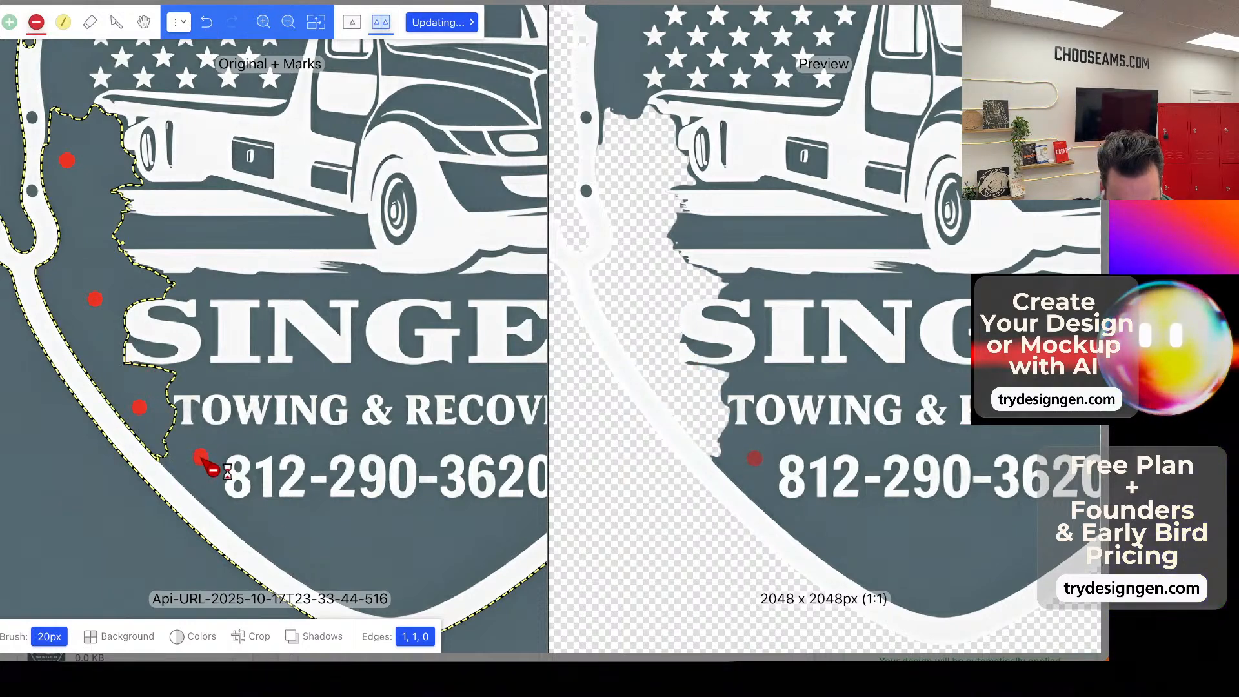
click(328, 536)
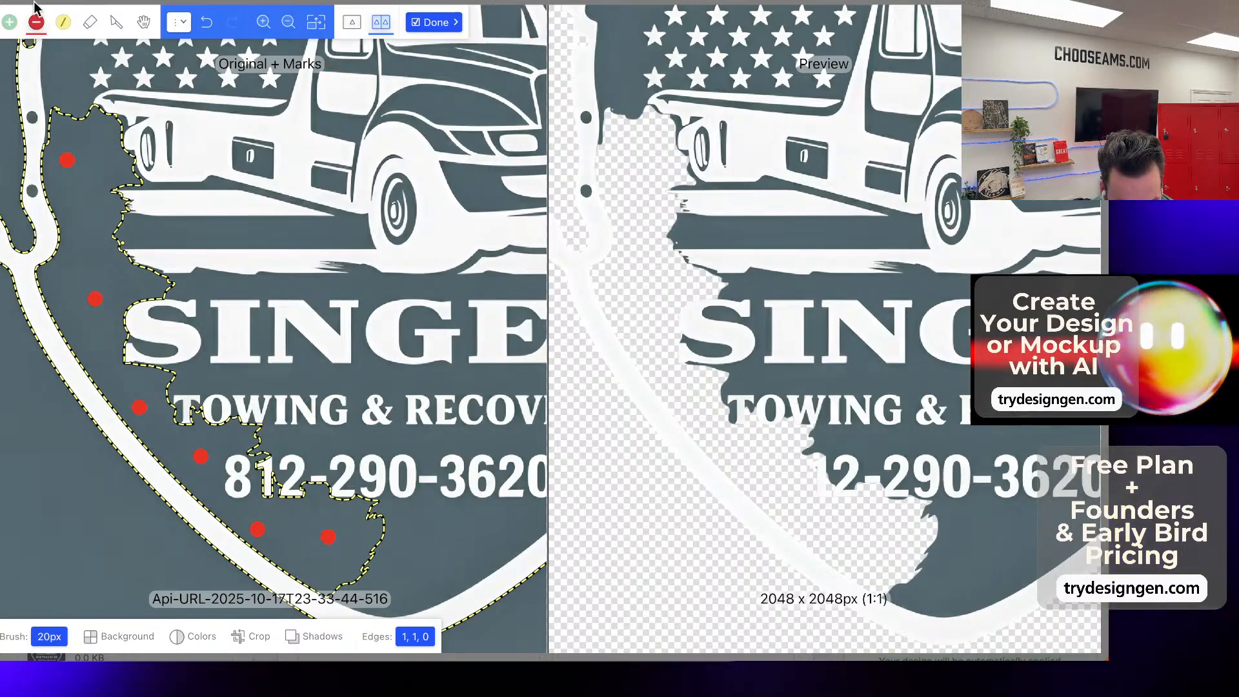
Undo all the removal marks inside the shield and leave Cutout Studio.
click(206, 23)
click(206, 22)
click(208, 24)
click(208, 24)
click(207, 24)
click(208, 24)
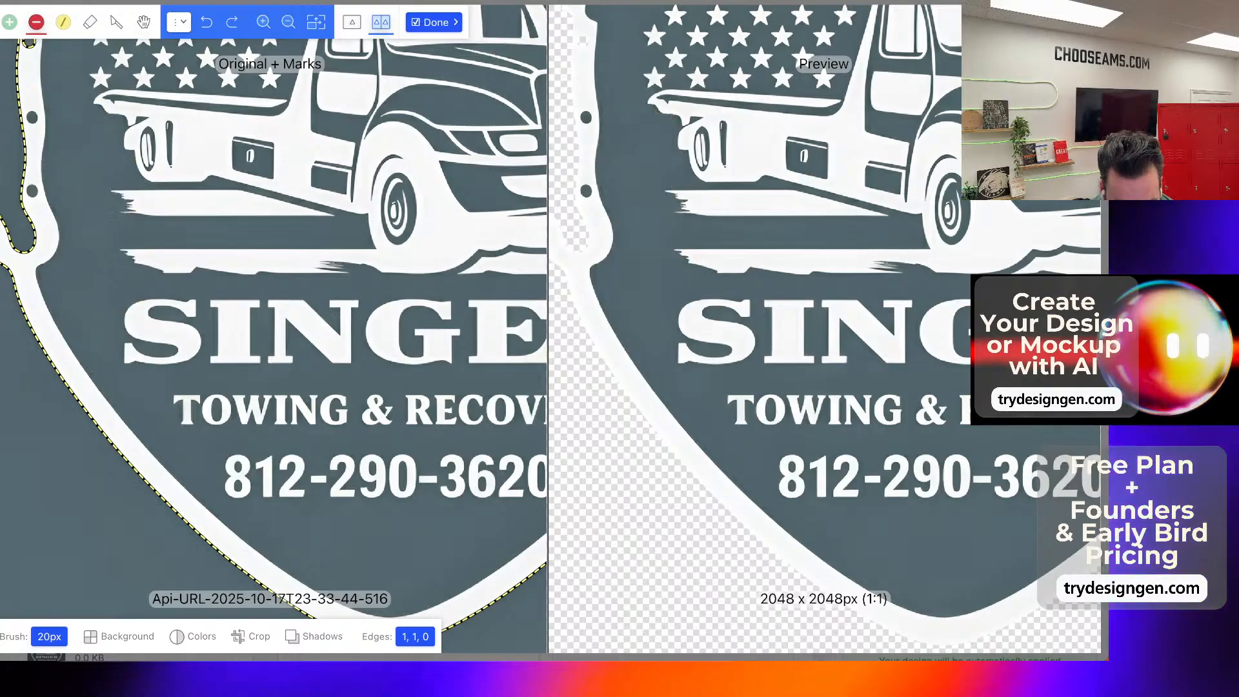
click(441, 22)
Run an AI image edit on the upscaled logo with the prompt "can you make the background a different color".
scroll(632, 468, down, 9)
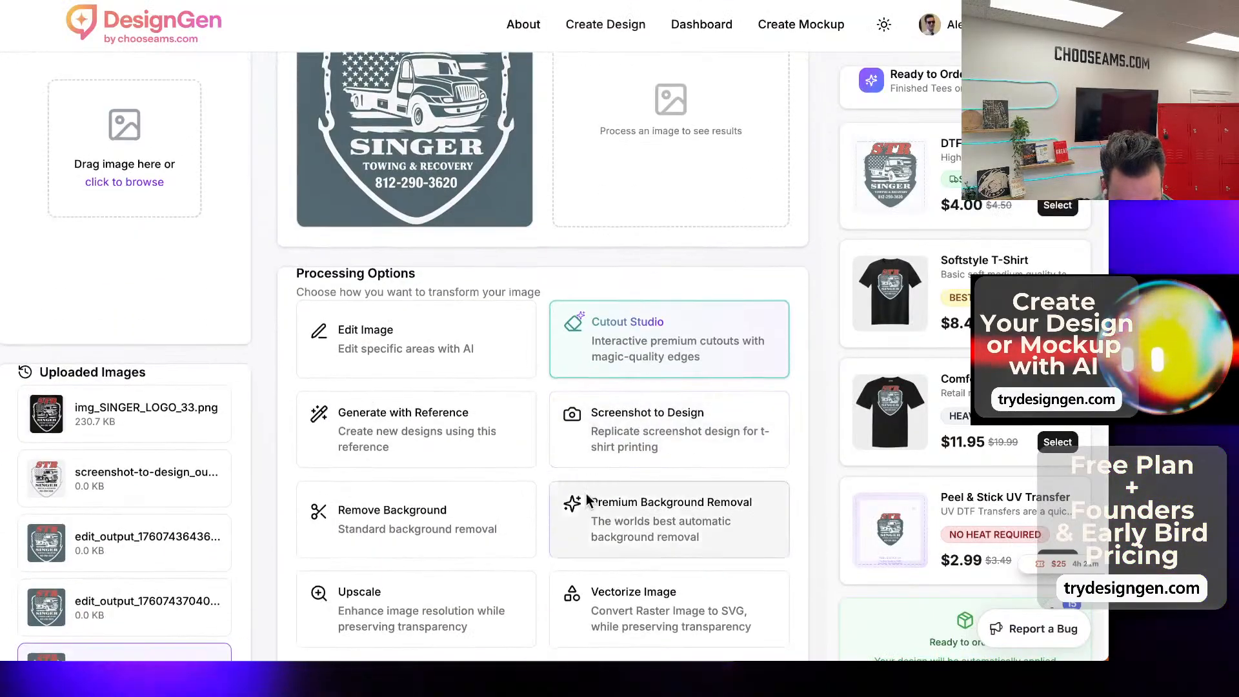
scroll(547, 398, up, 10)
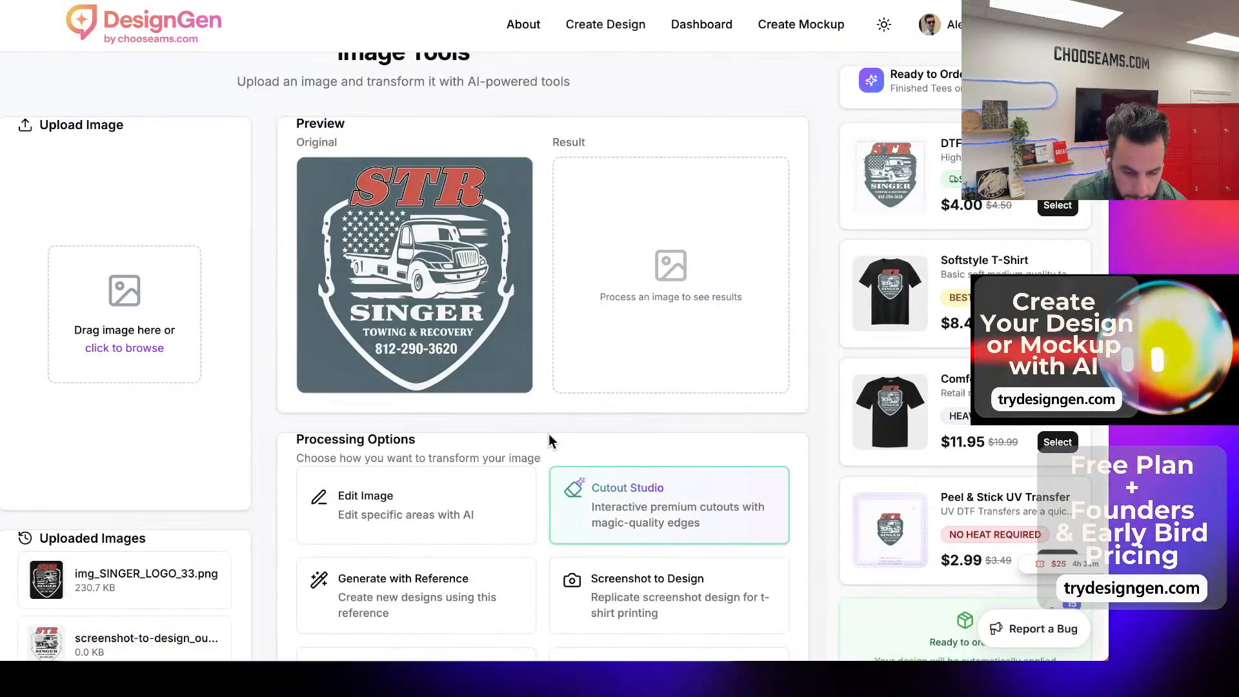
click(438, 482)
click(368, 607)
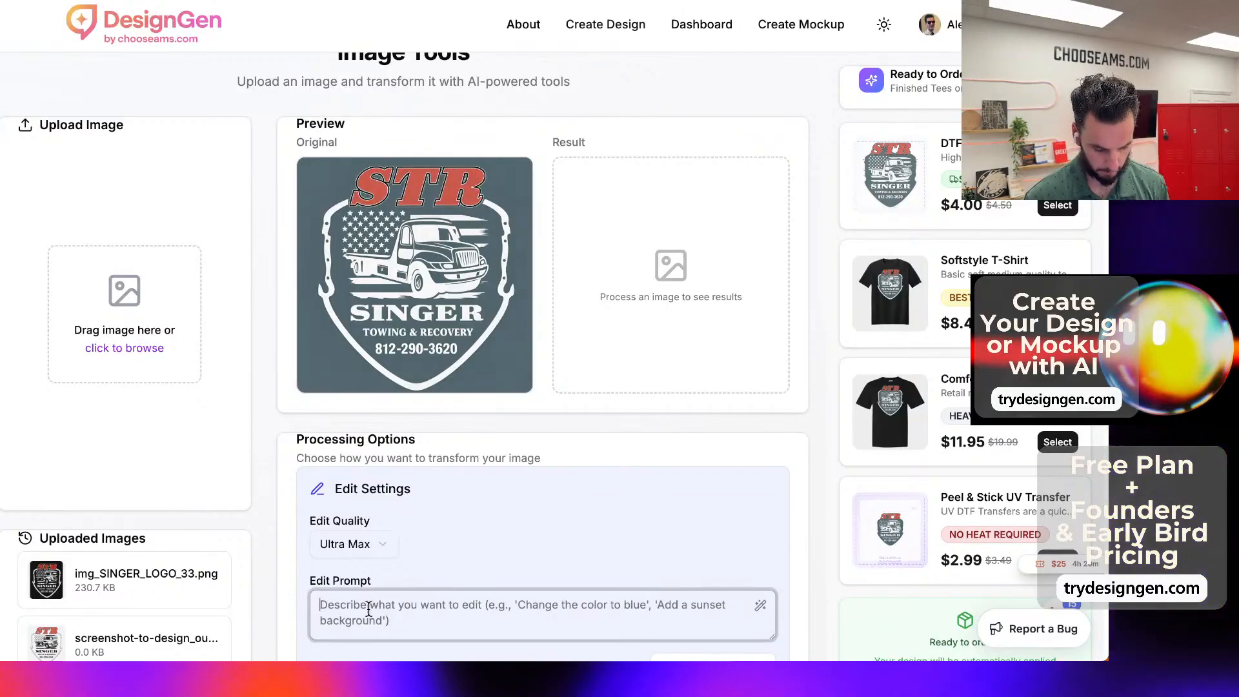
text(can you make the bac)
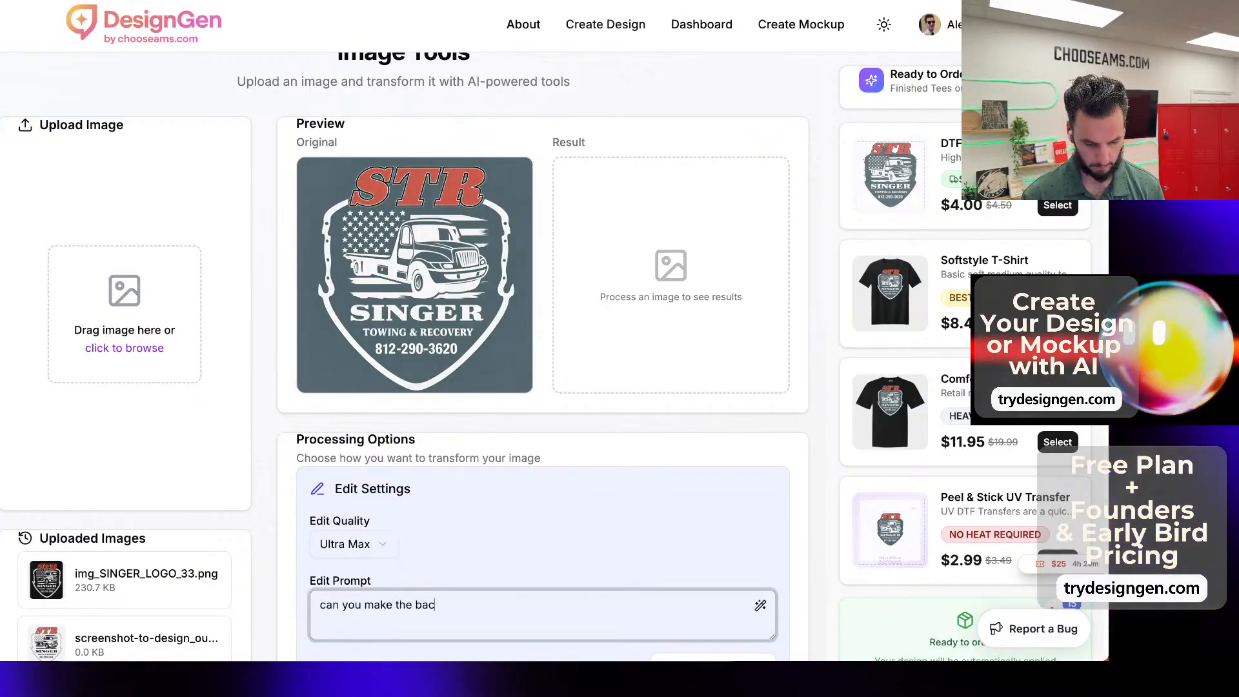
text(kground a dif)
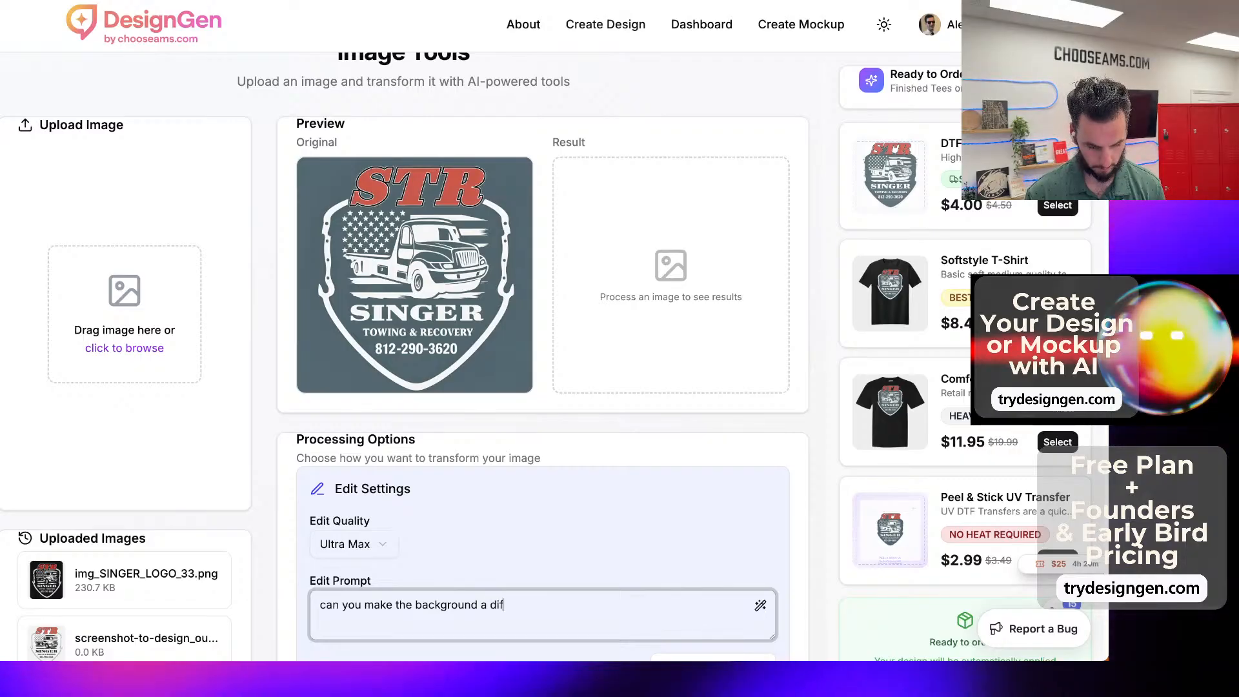
text(ferent color)
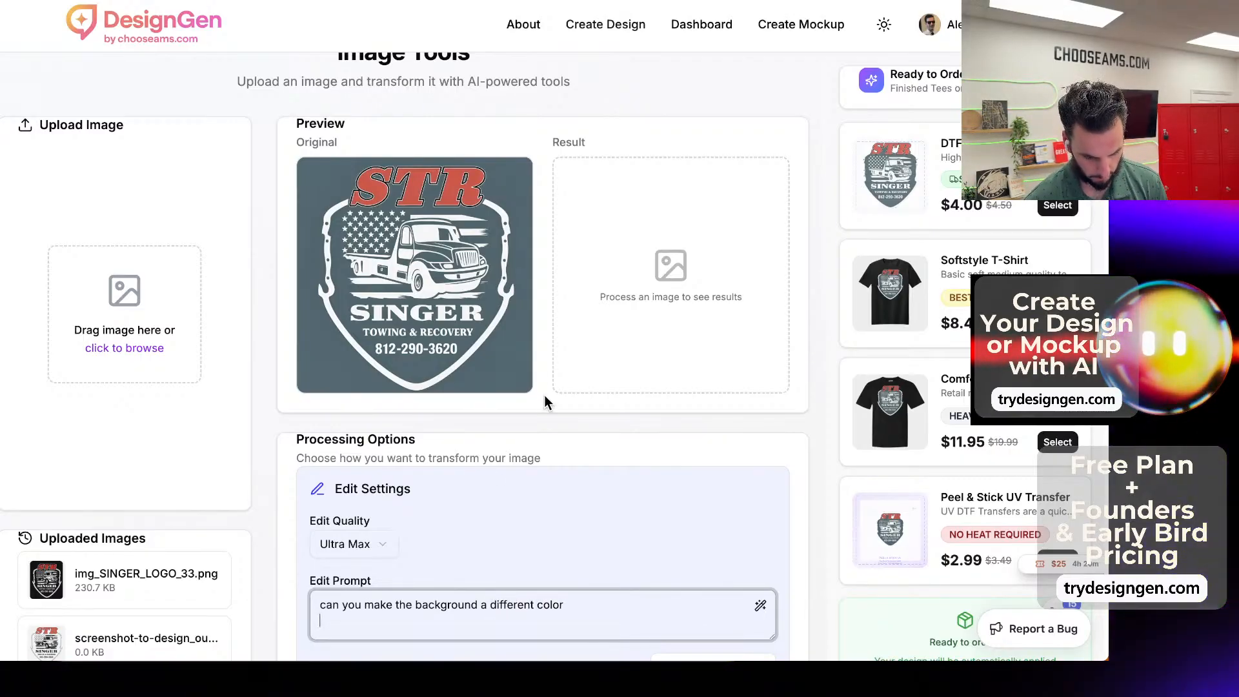
scroll(545, 402, down, 3)
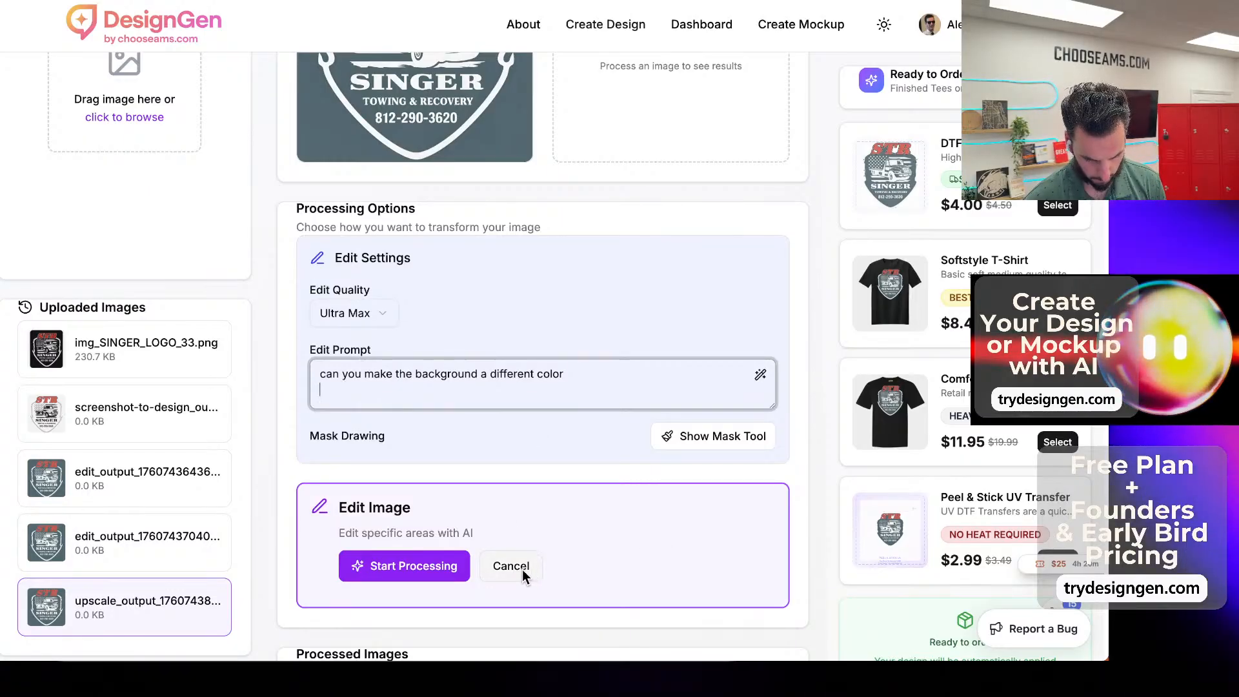
click(443, 572)
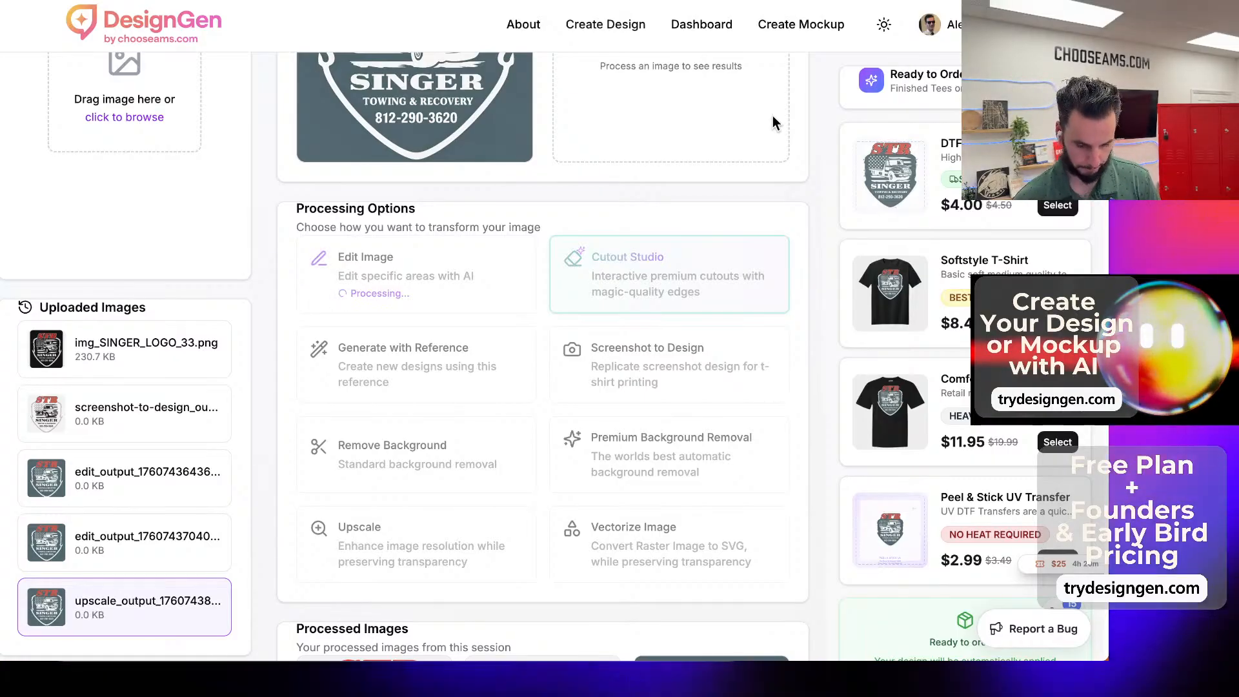
scroll(795, 396, up, 4)
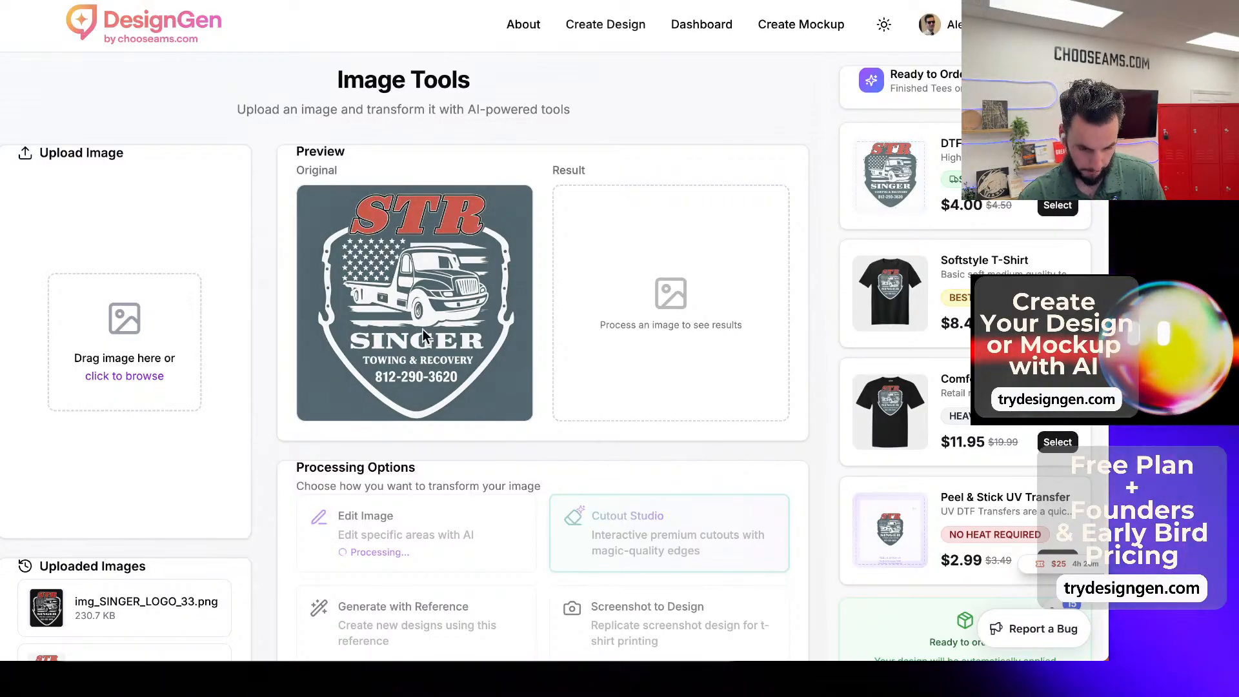
right_click(465, 324)
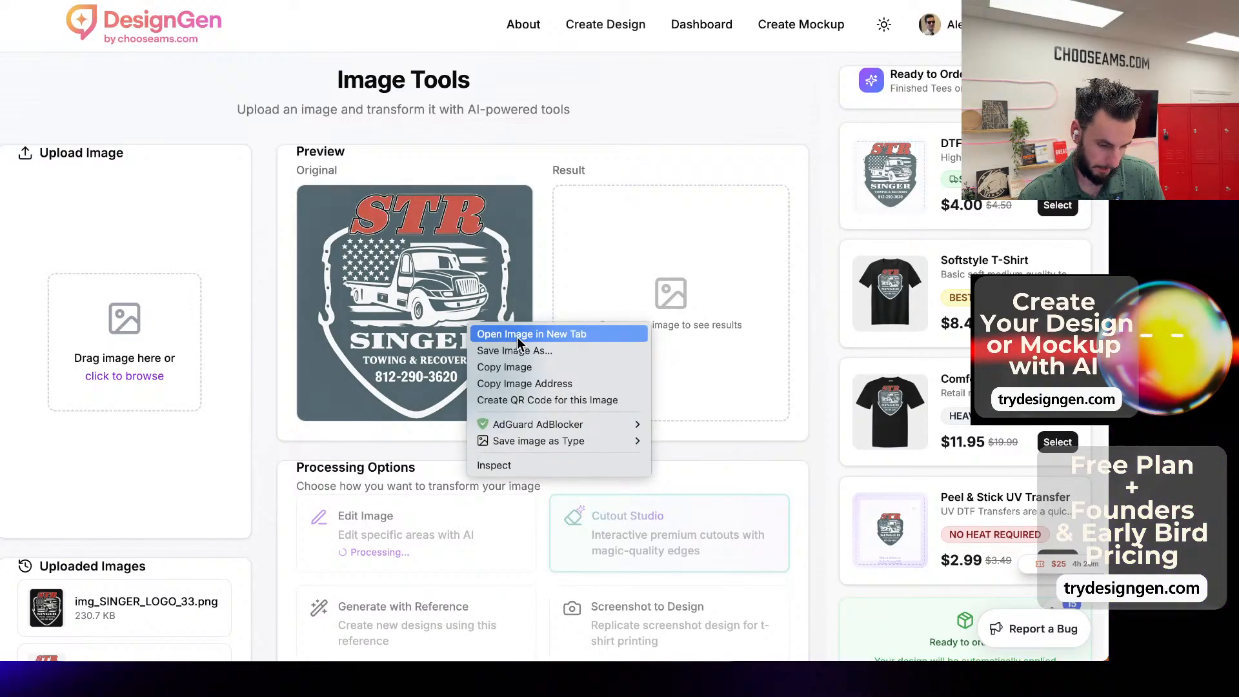
click(501, 137)
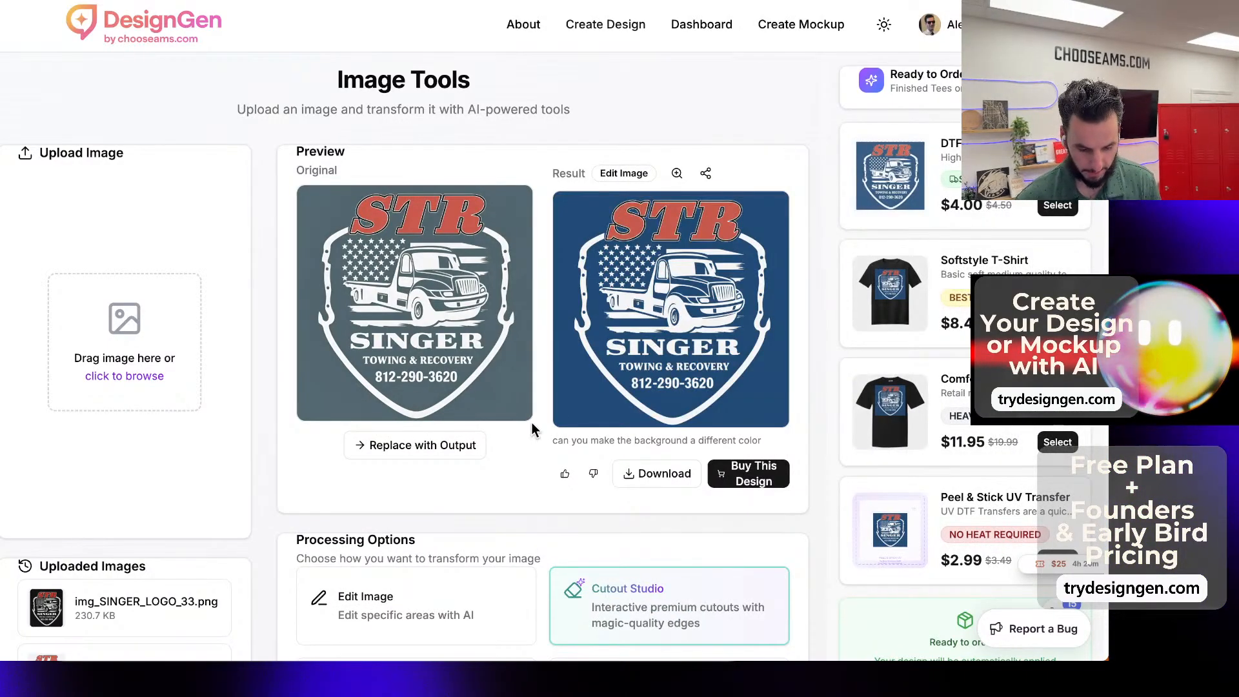
Make the recolored blue-background logo the source image and run the standard background removal on it.
scroll(555, 445, down, 5)
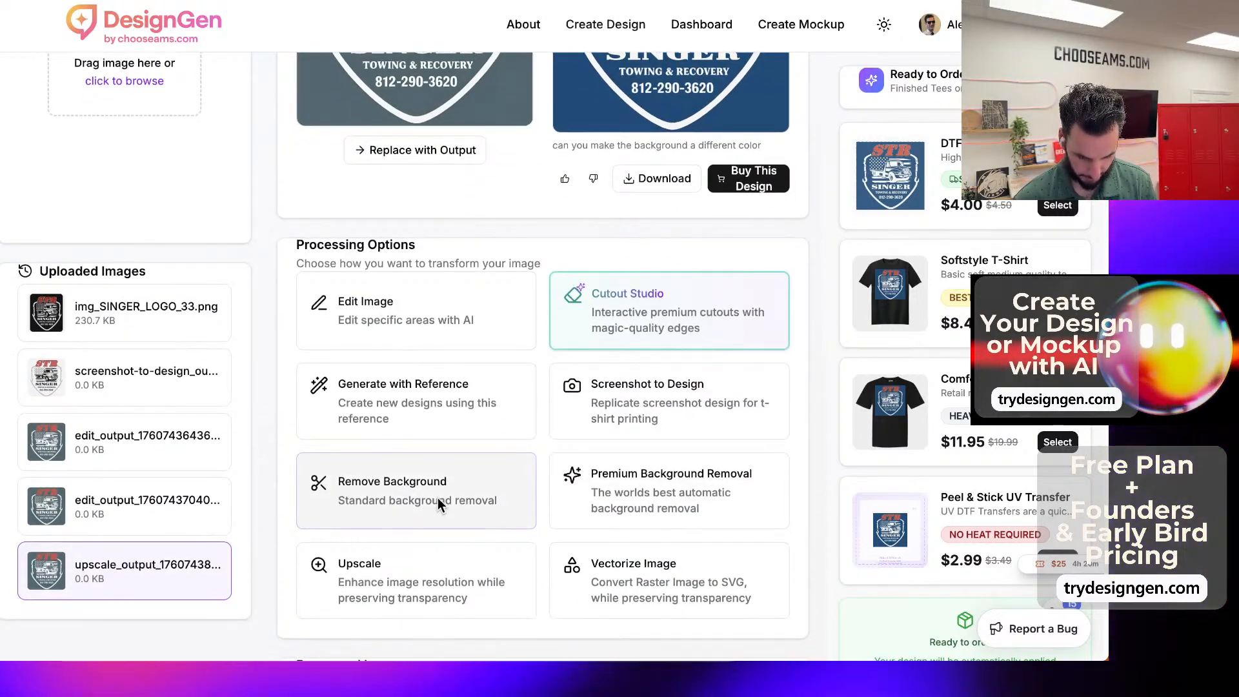
click(400, 154)
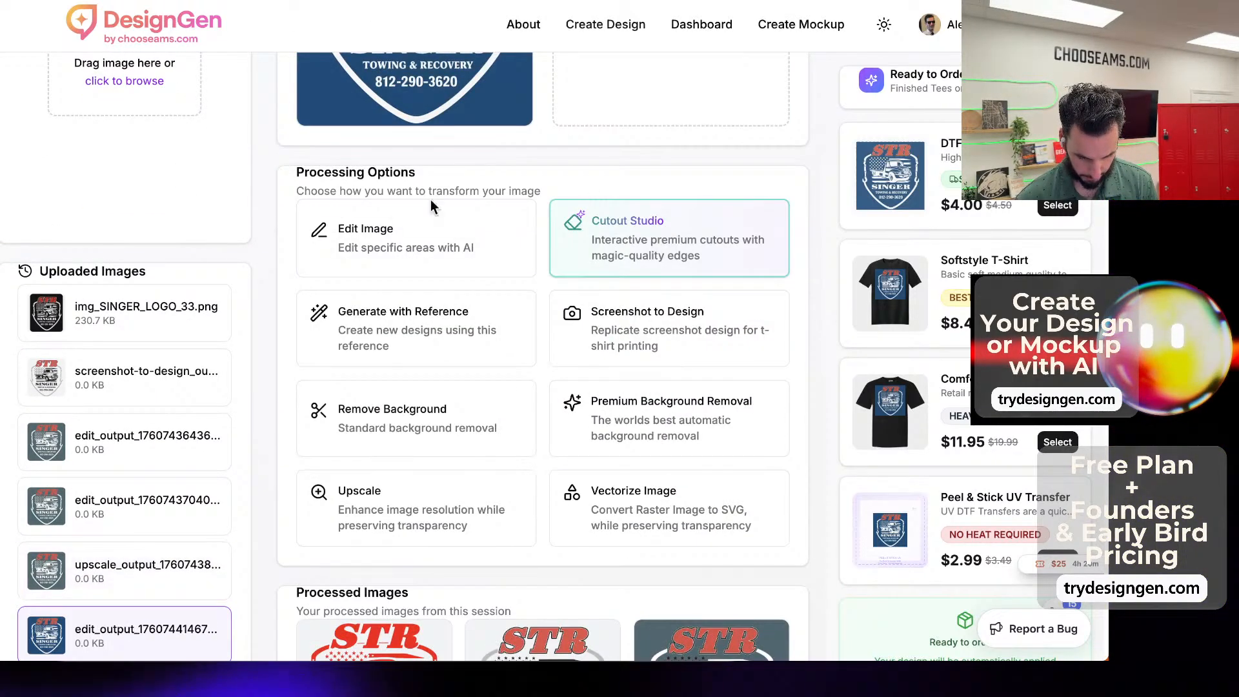
click(431, 419)
click(407, 282)
scroll(468, 559, up, 5)
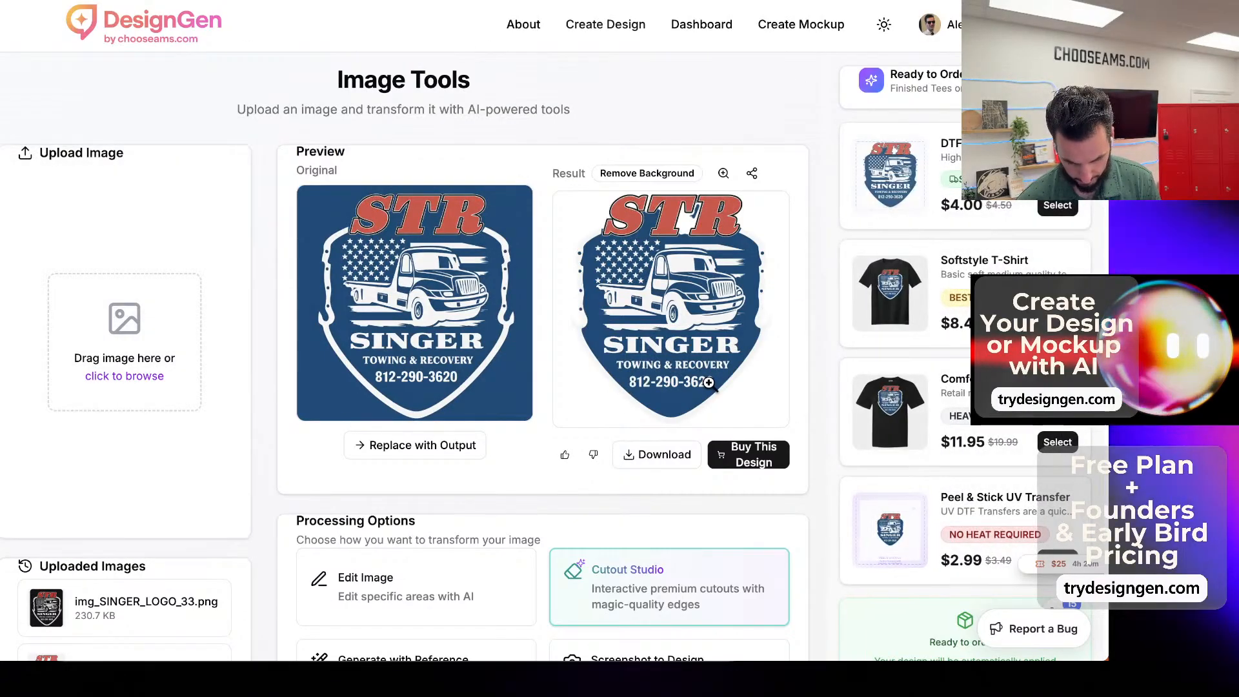
Try Premium Background Removal on the blue-background logo.
scroll(586, 458, down, 3)
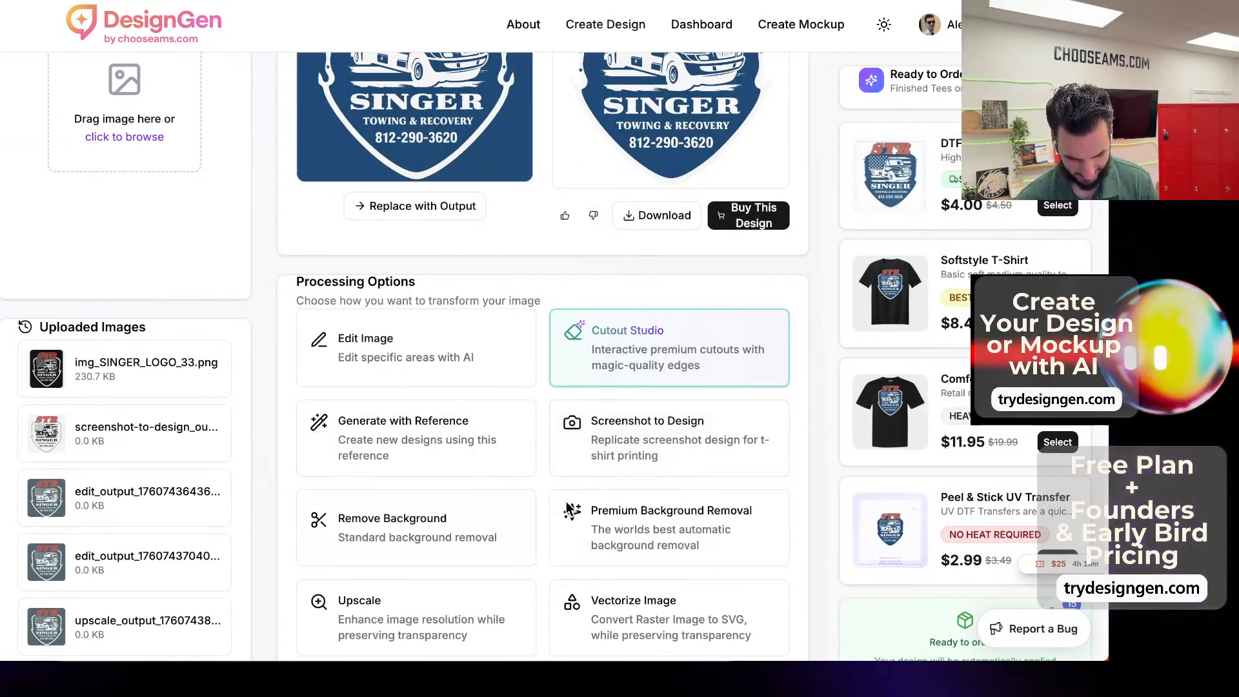
scroll(396, 428, down, 3)
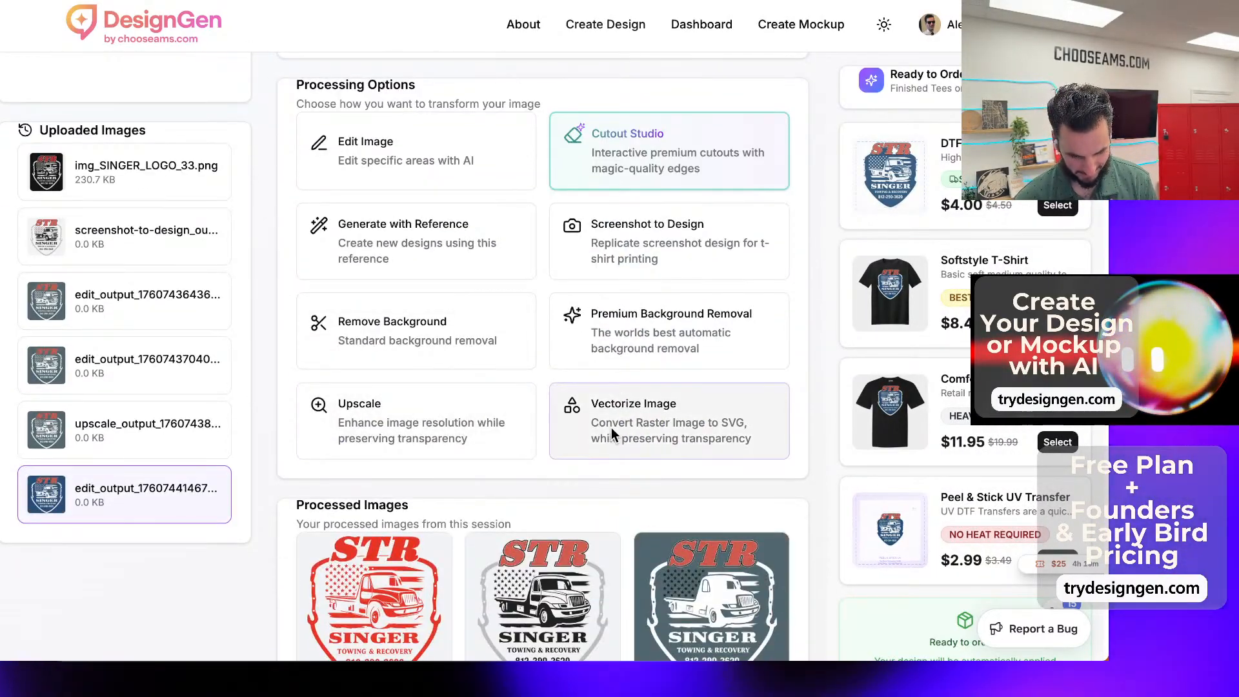
click(623, 340)
click(406, 193)
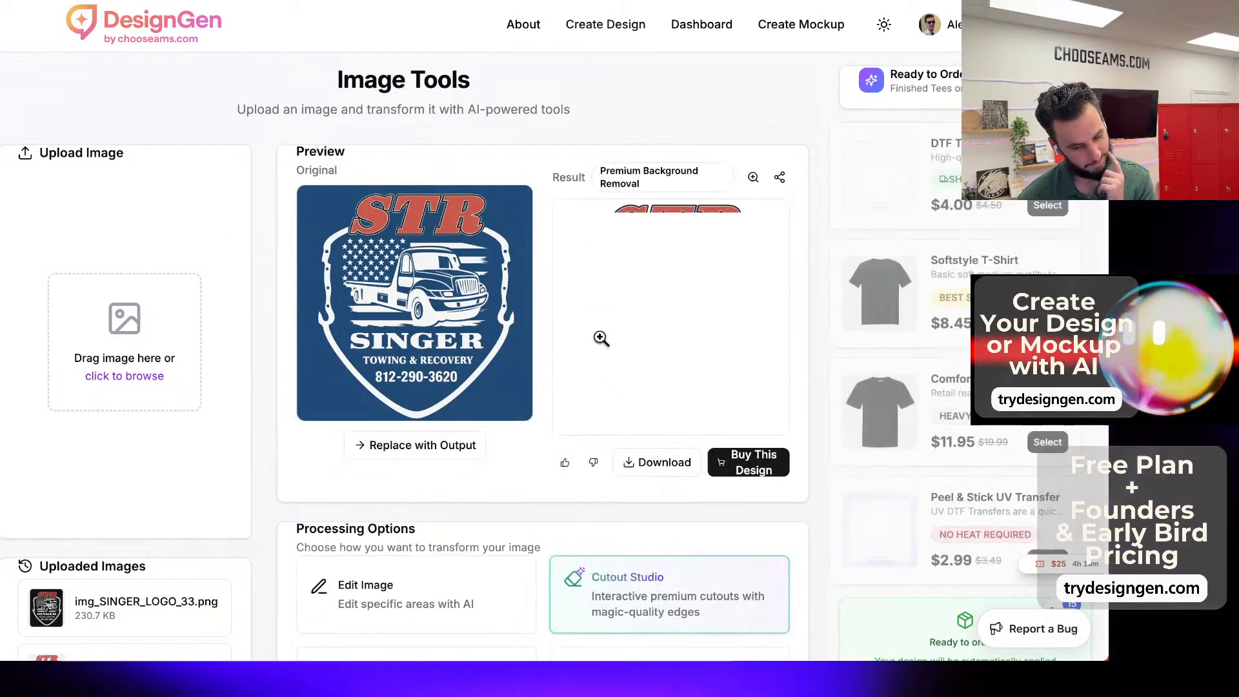
Process the blue-background logo in Cutout Studio.
scroll(584, 544, down, 1)
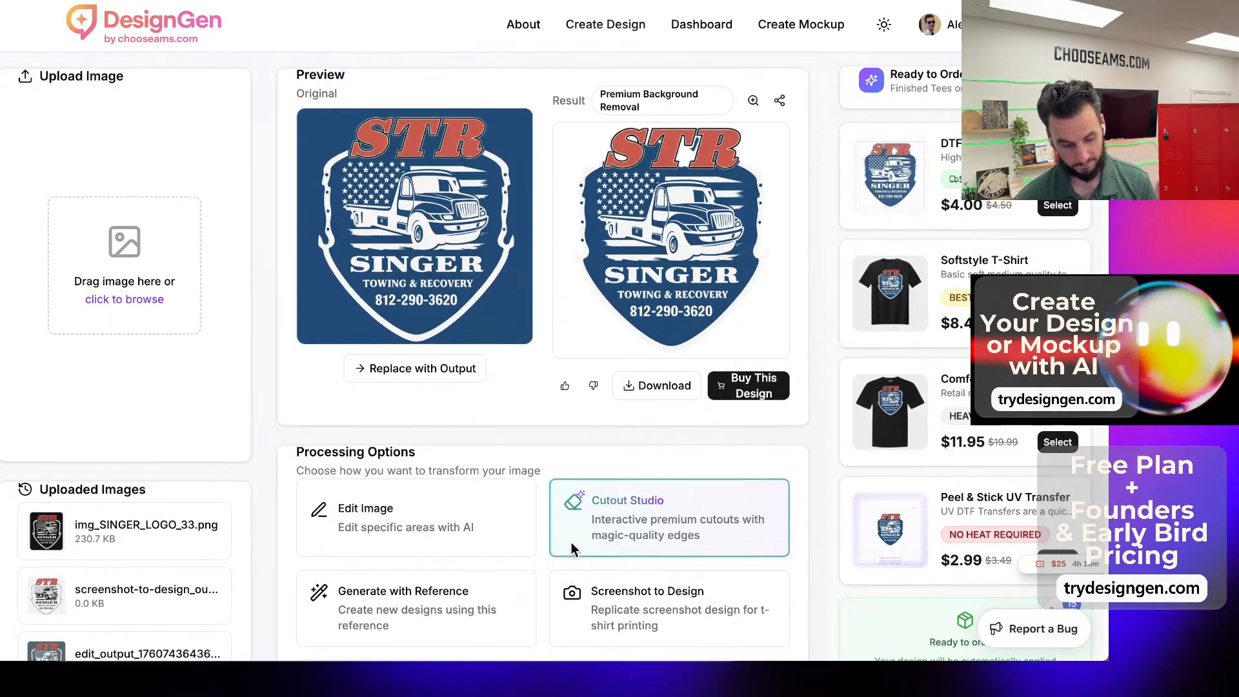
click(627, 509)
click(363, 564)
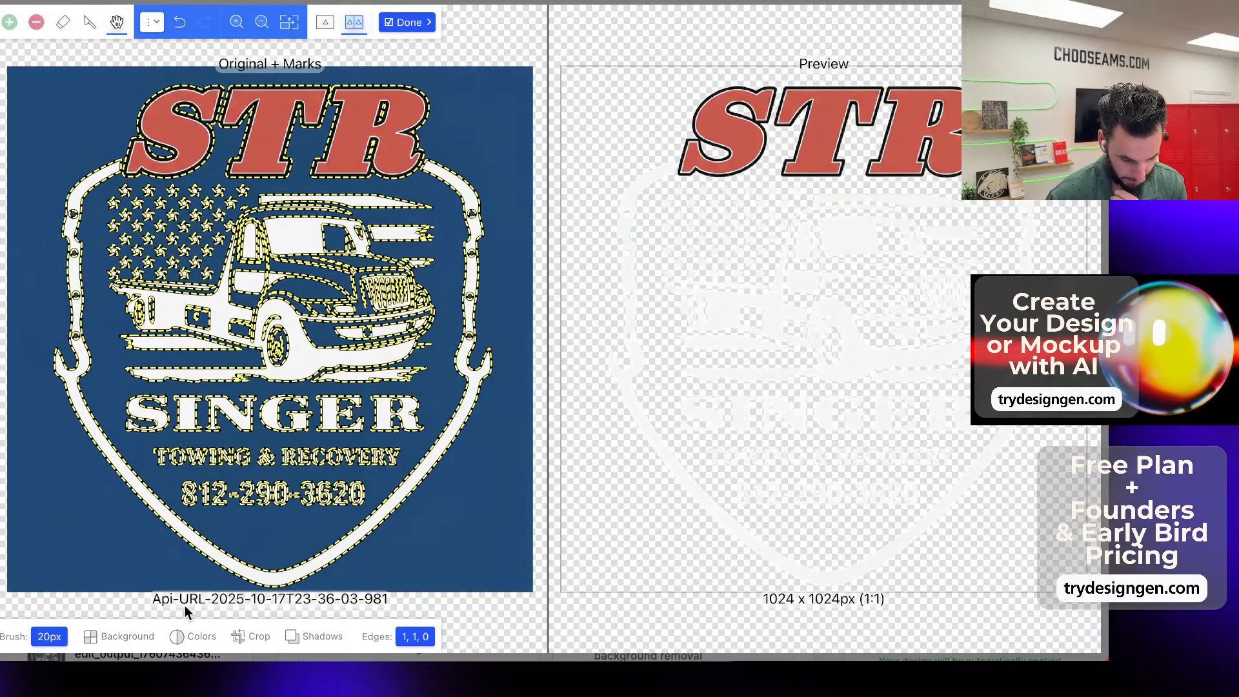
Try a solid gray background behind the cutout logo, set it back to transparent, and return to the cutout workspace.
click(137, 635)
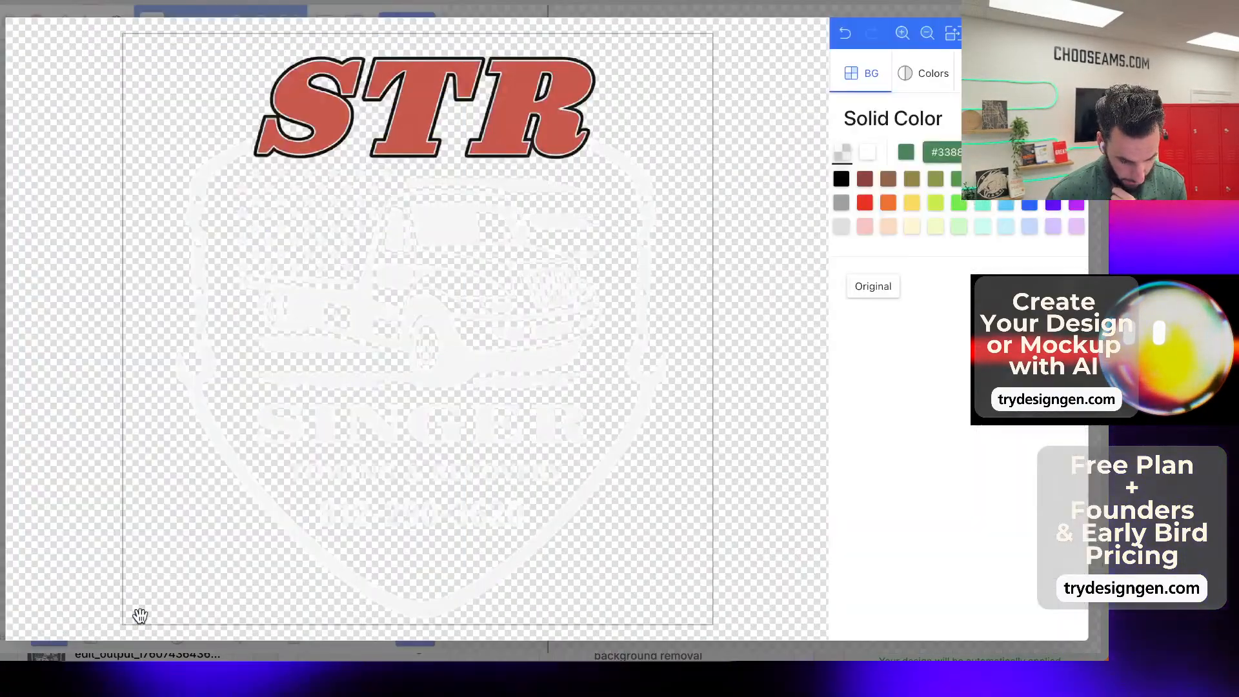
click(842, 202)
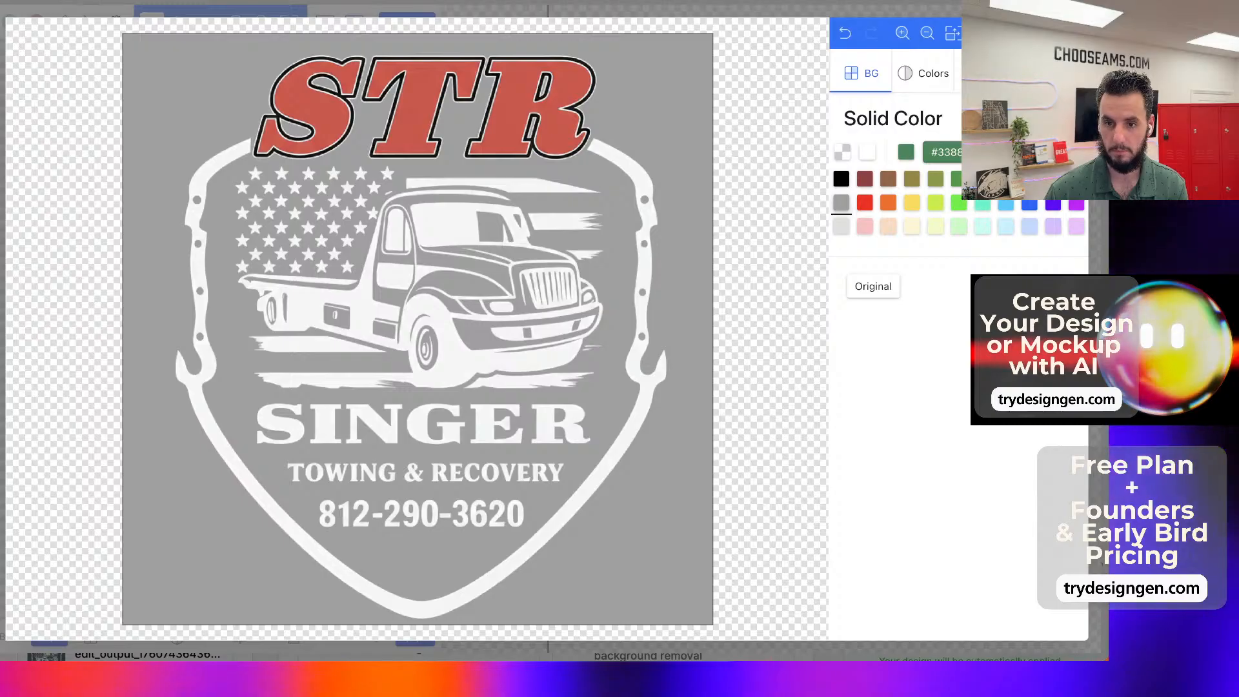
click(846, 151)
click(1056, 33)
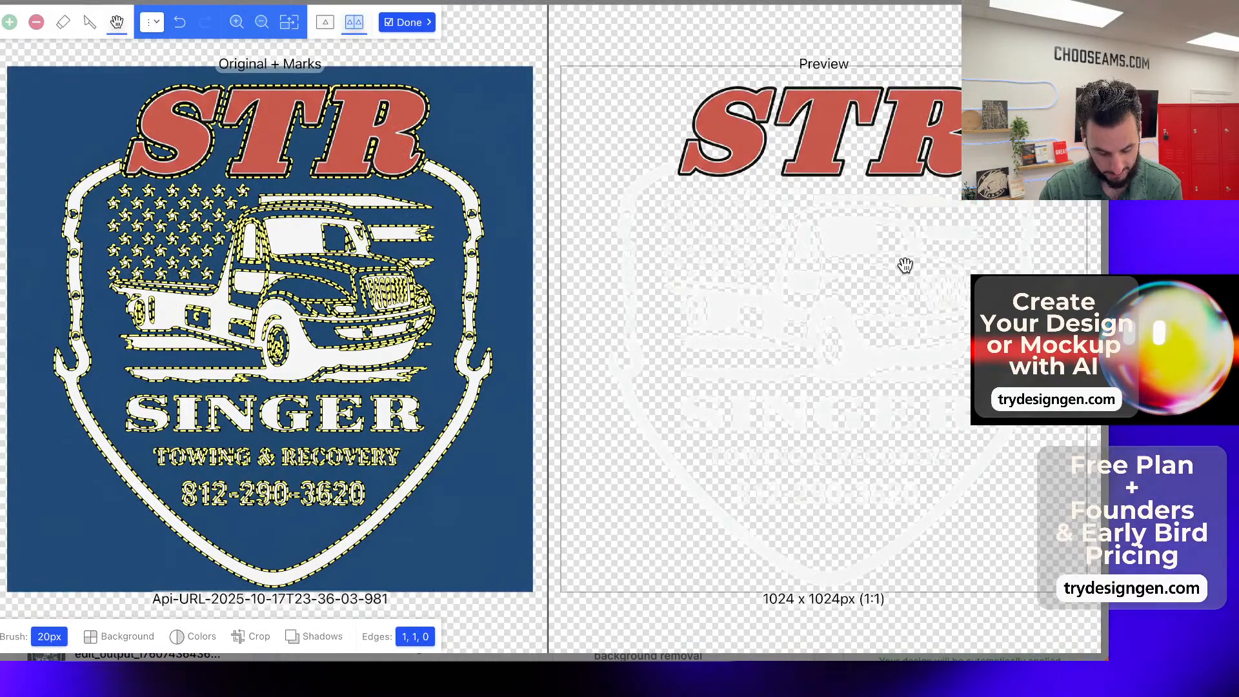
Finish the transparent cutout and make it the new source image for processing.
click(845, 238)
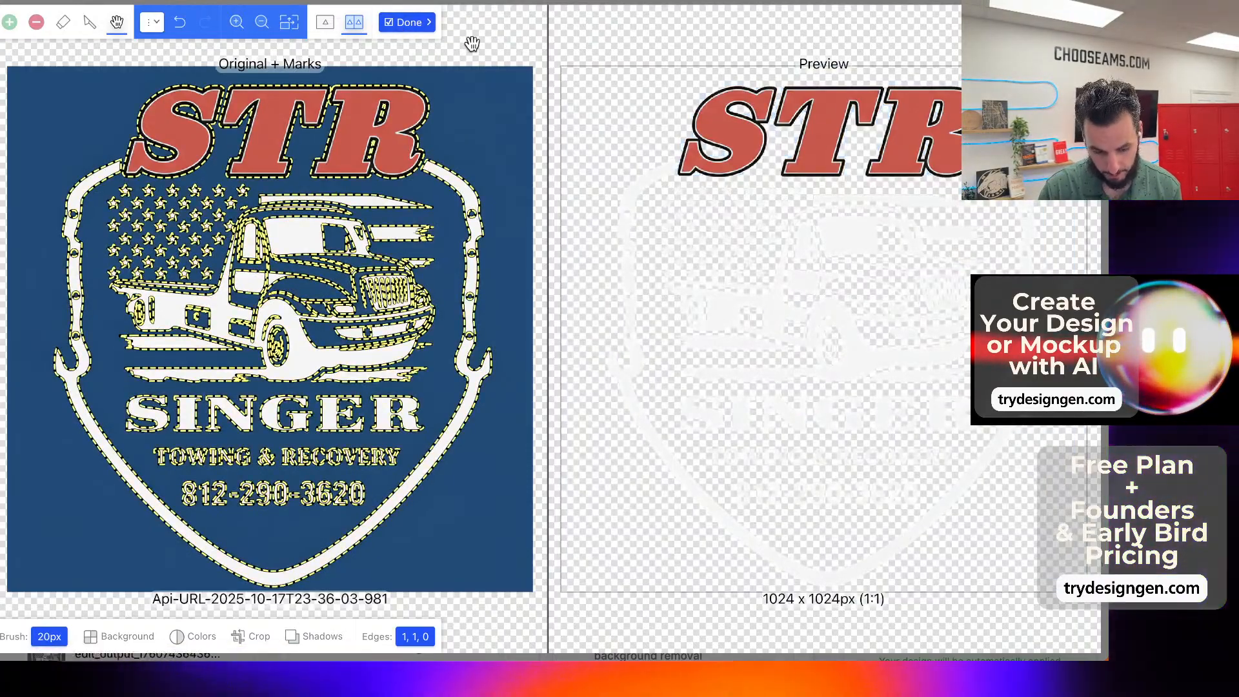
click(391, 22)
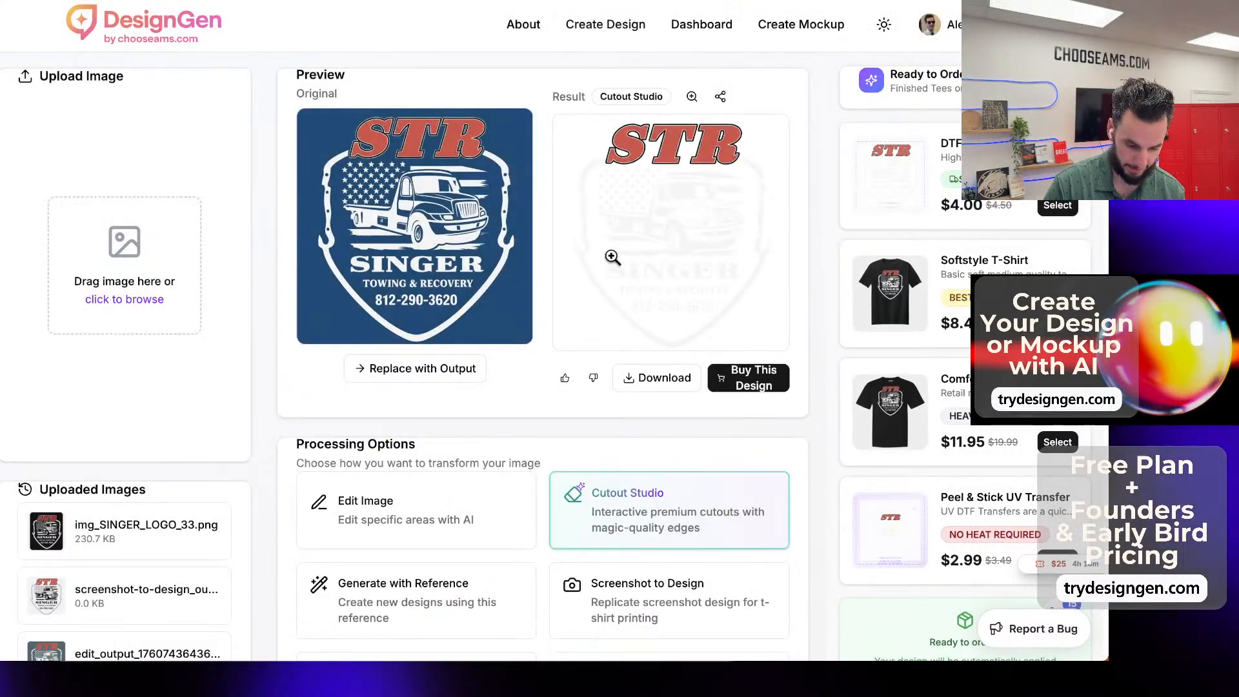
click(460, 370)
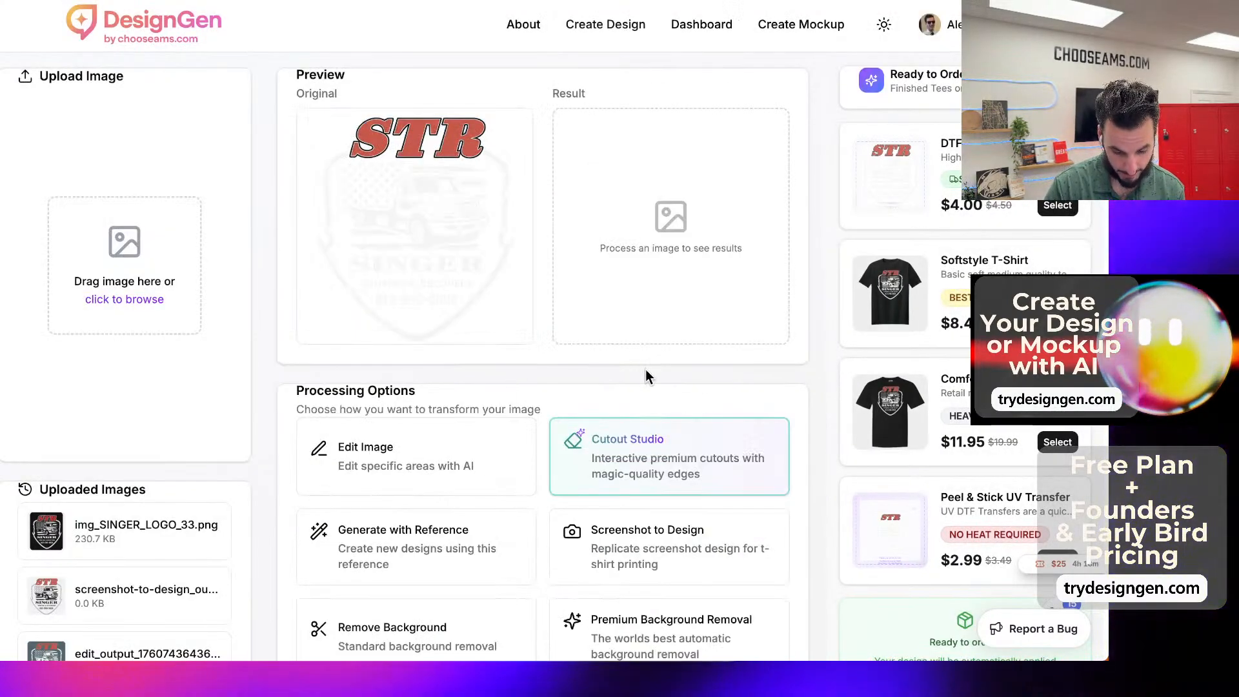
Compare the transparent cutout with the original black-background logo in its separate image window.
scroll(645, 369, down, 3)
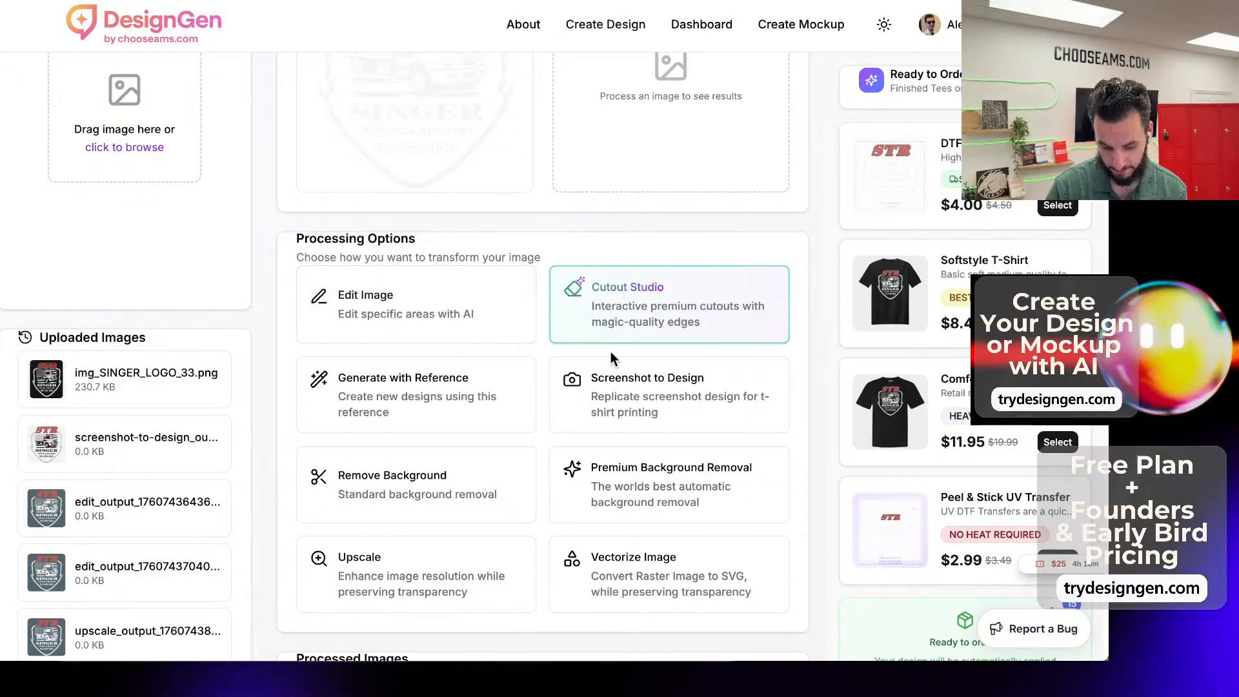
scroll(491, 355, up, 5)
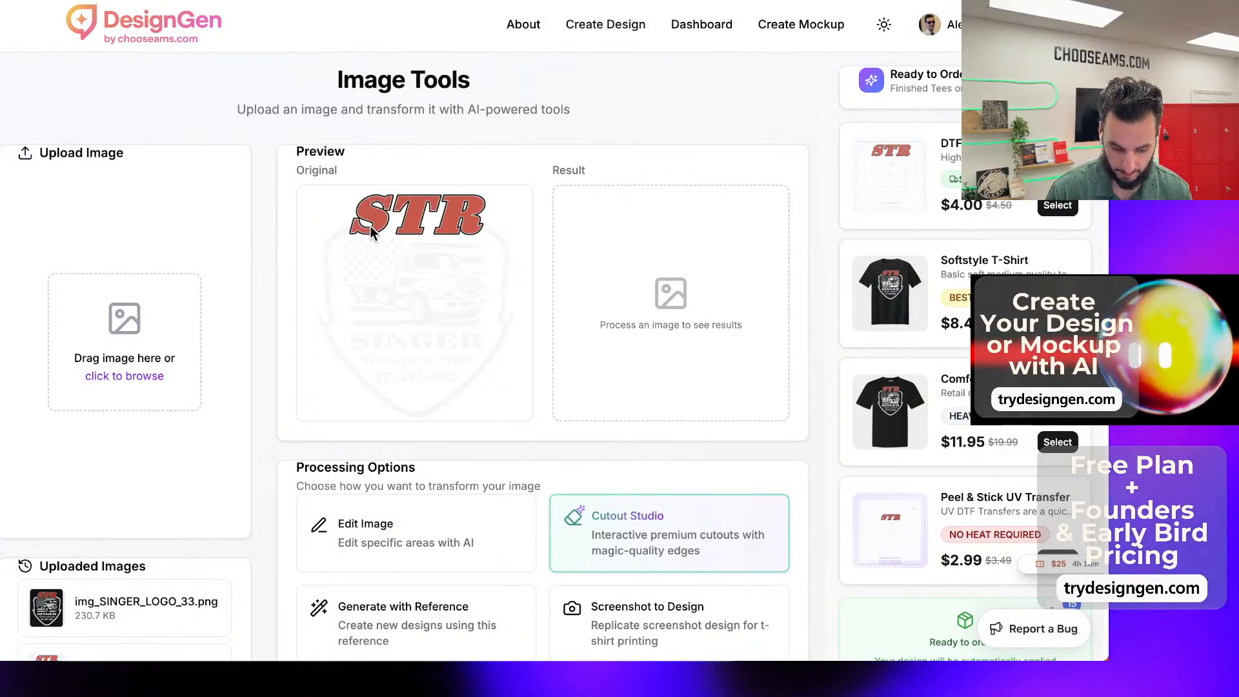
scroll(110, 568, down, 1)
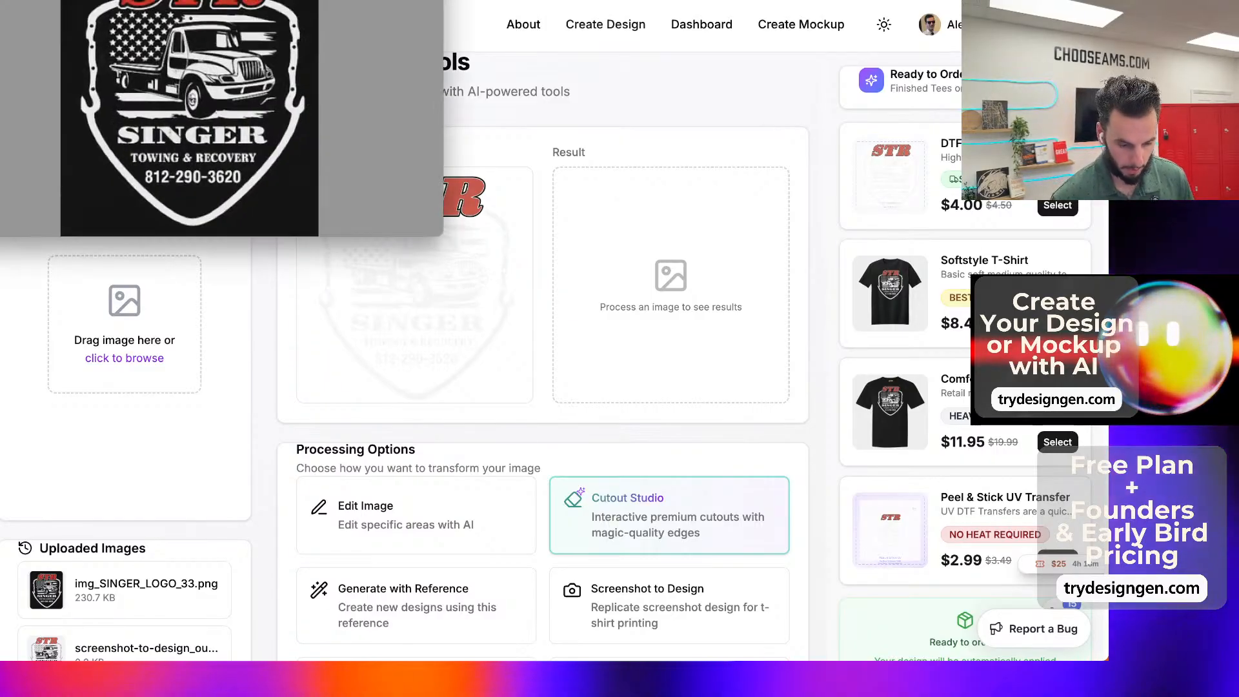
click(13, 1)
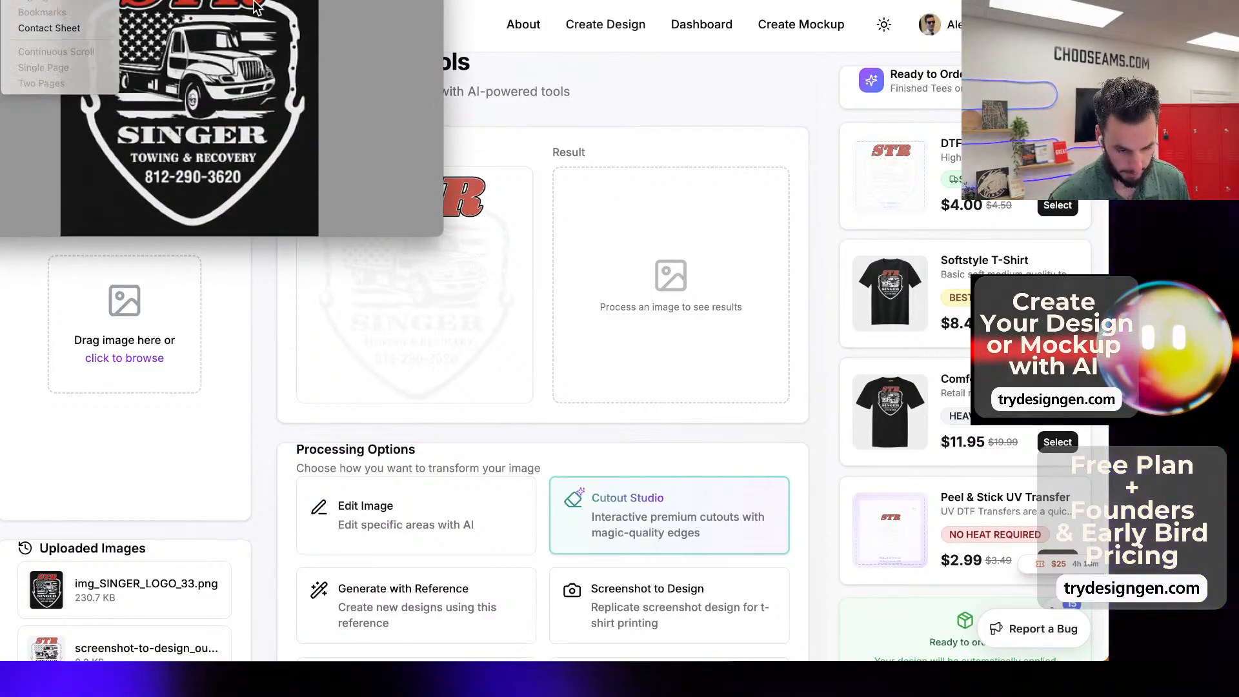
click(254, 2)
drag(0, 0, 630, 127)
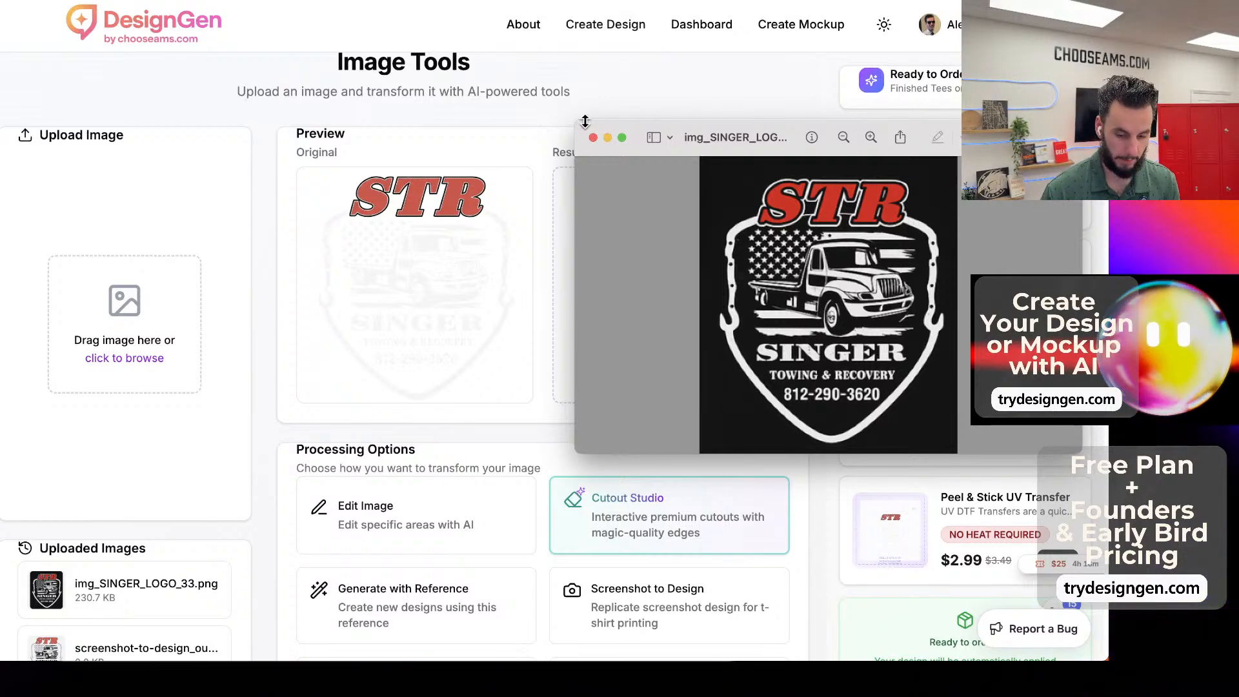
click(559, 123)
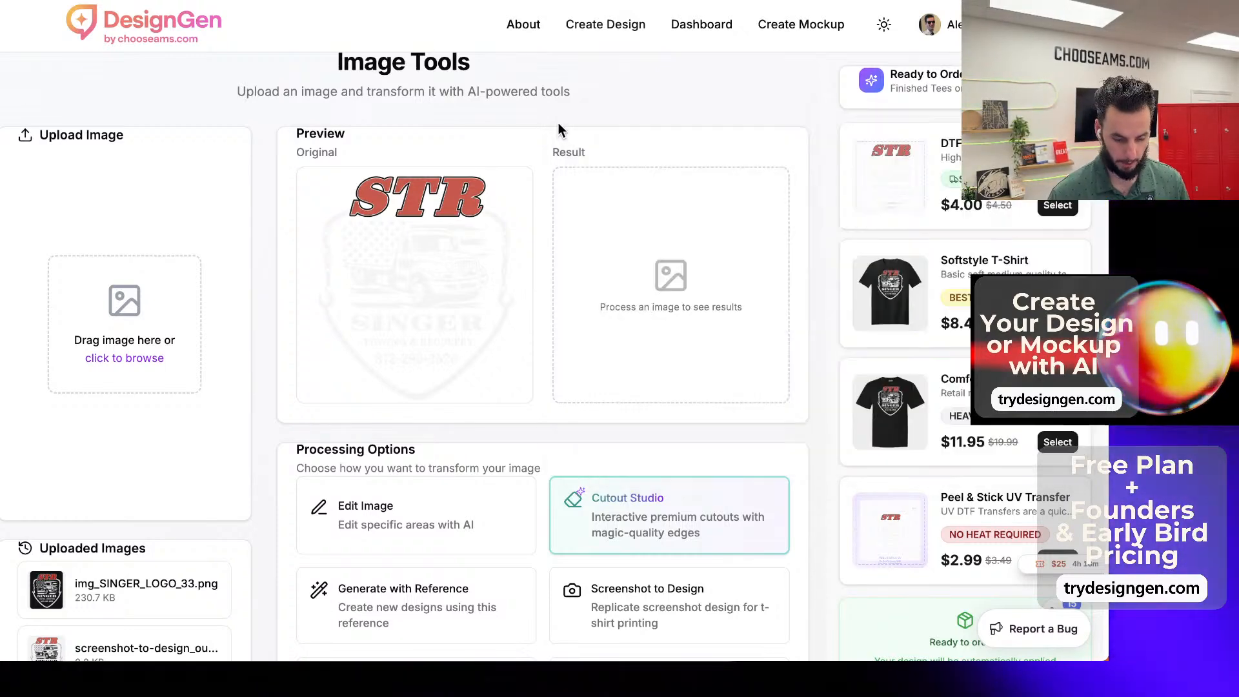
Vectorize the transparent cutout logo into an SVG.
scroll(481, 303, down, 5)
scroll(490, 362, up, 4)
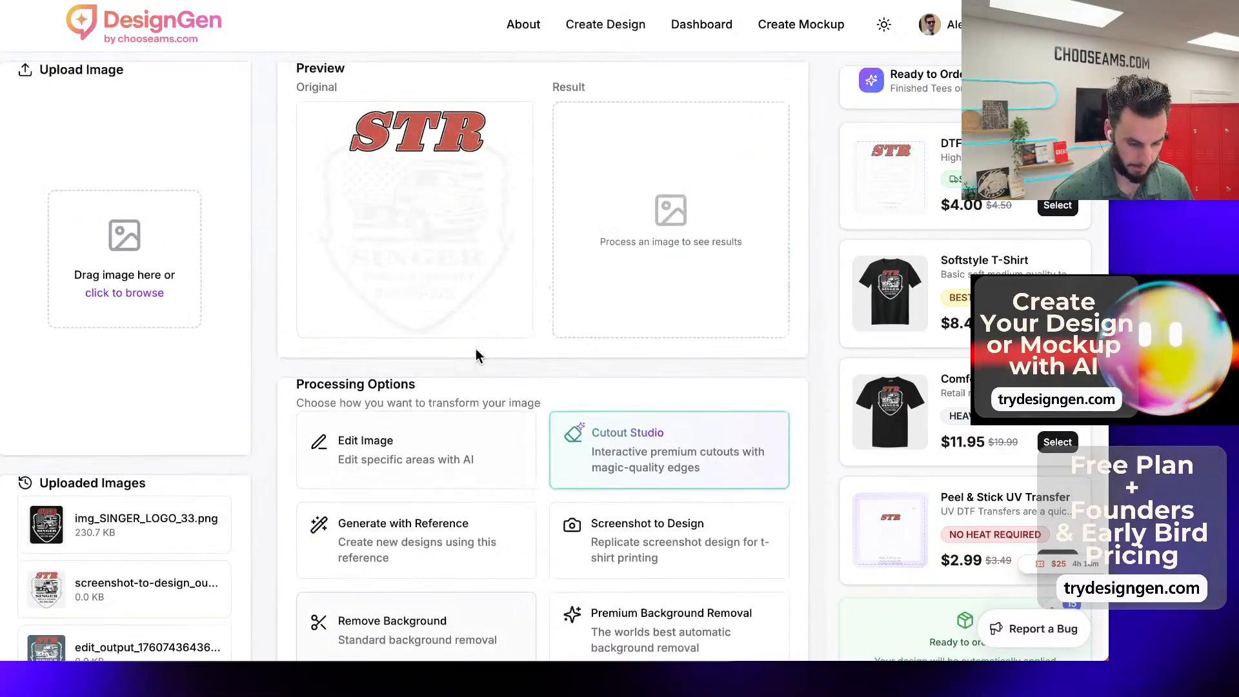
scroll(526, 311, down, 2)
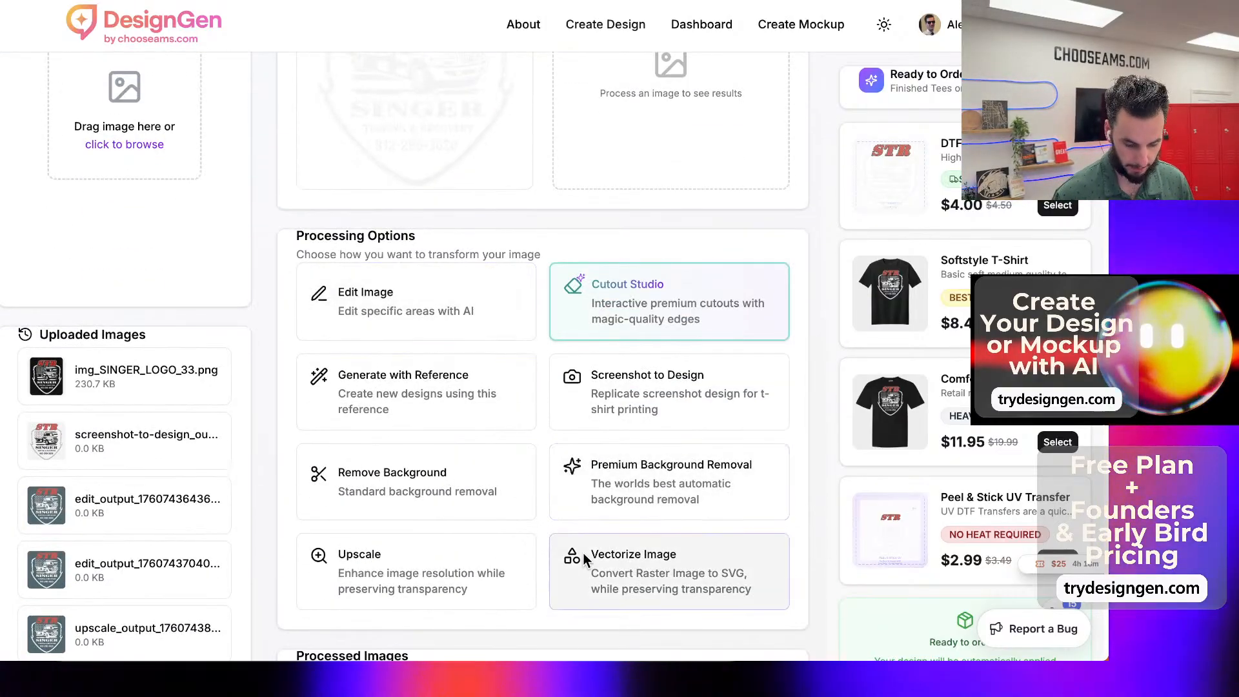
click(613, 567)
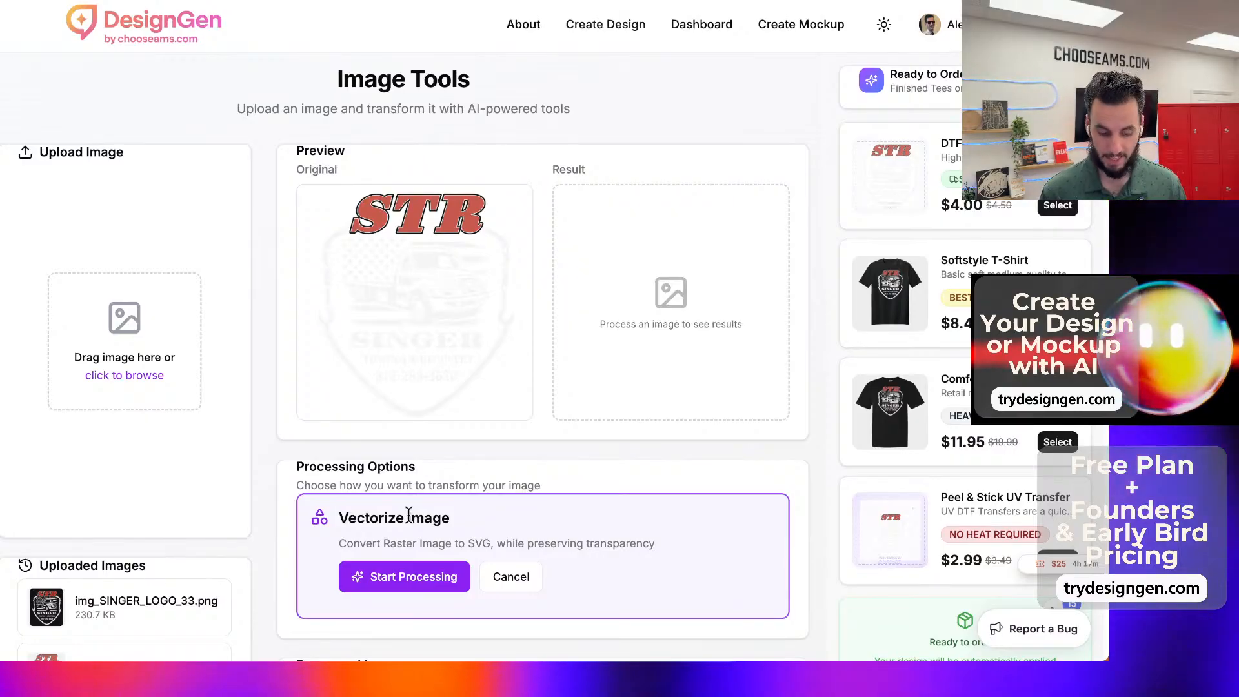
click(425, 574)
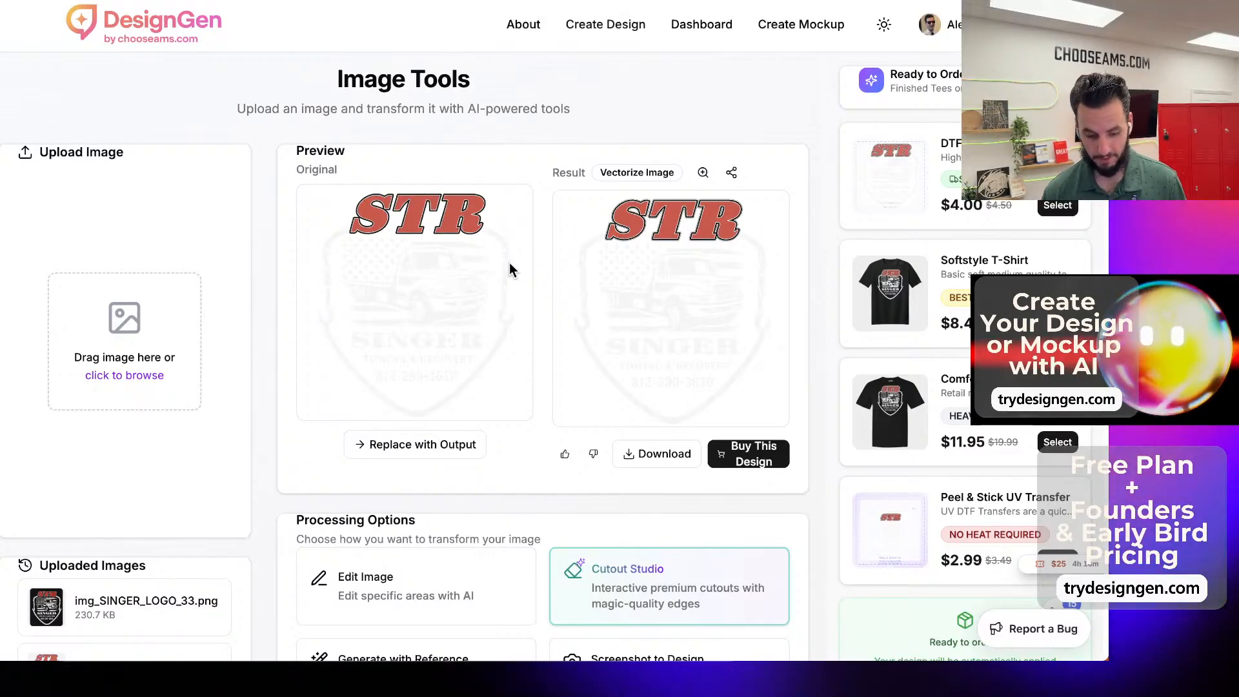
Enlarge the vectorized logo result and inspect its edges and details over a dark backdrop.
click(676, 325)
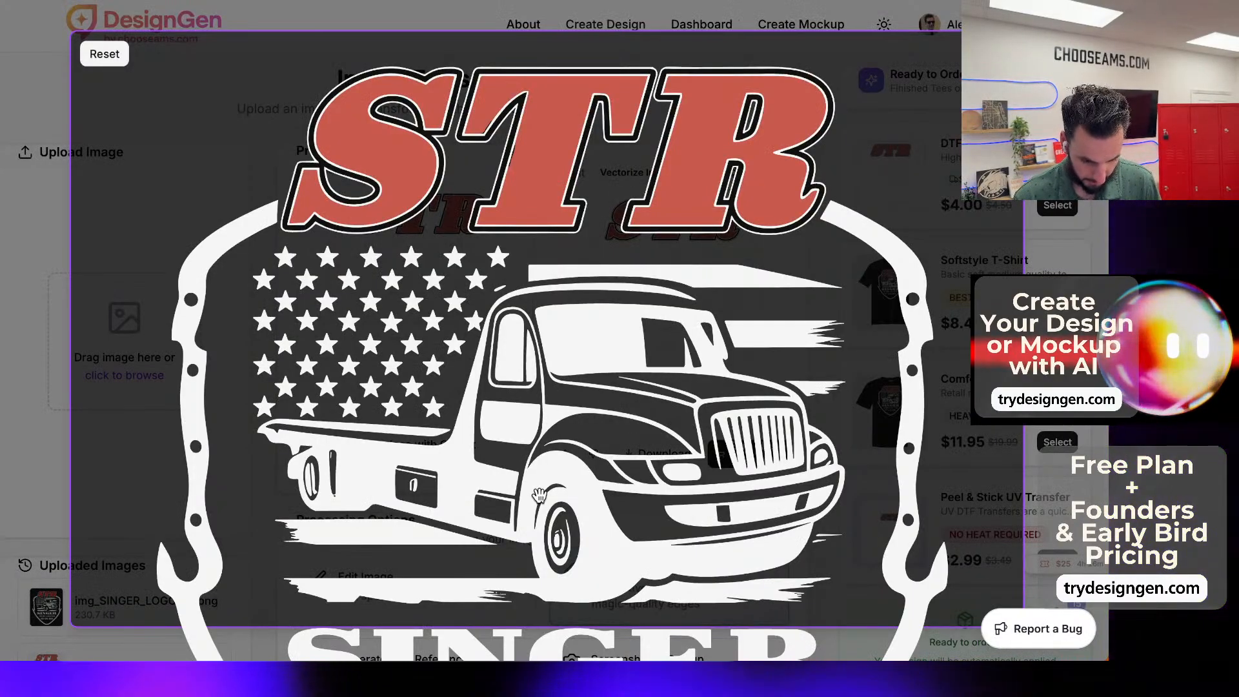
scroll(539, 495, down, 3)
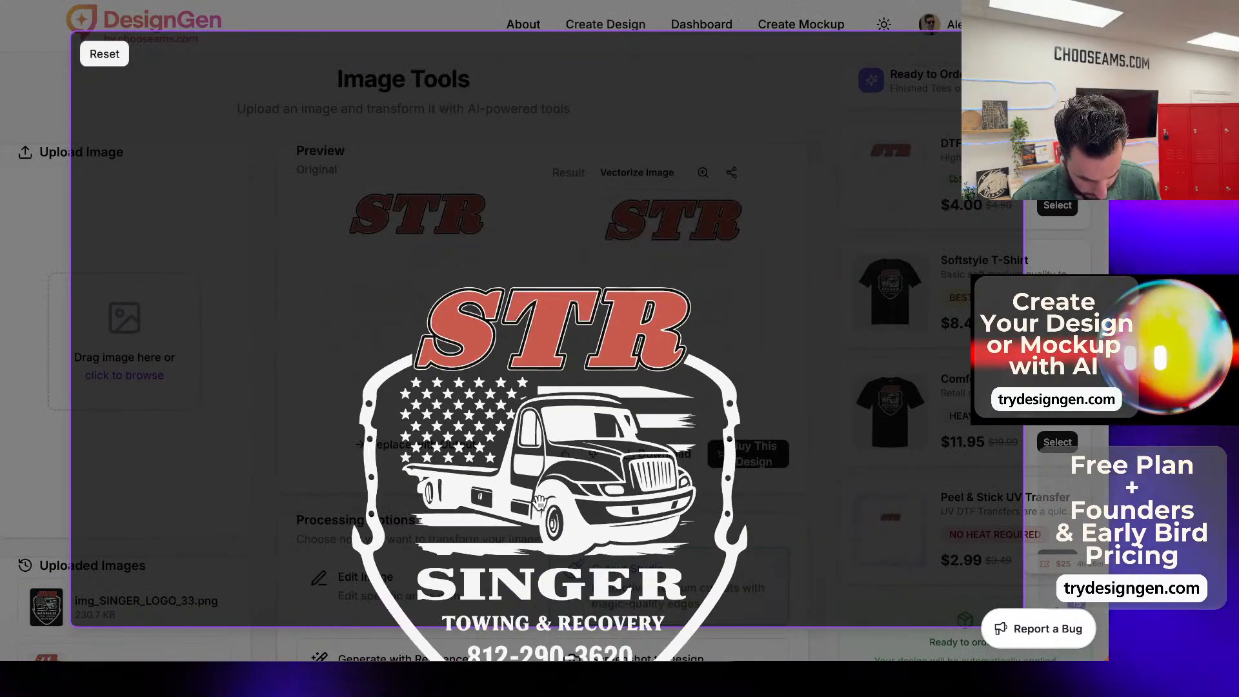
scroll(539, 501, up, 5)
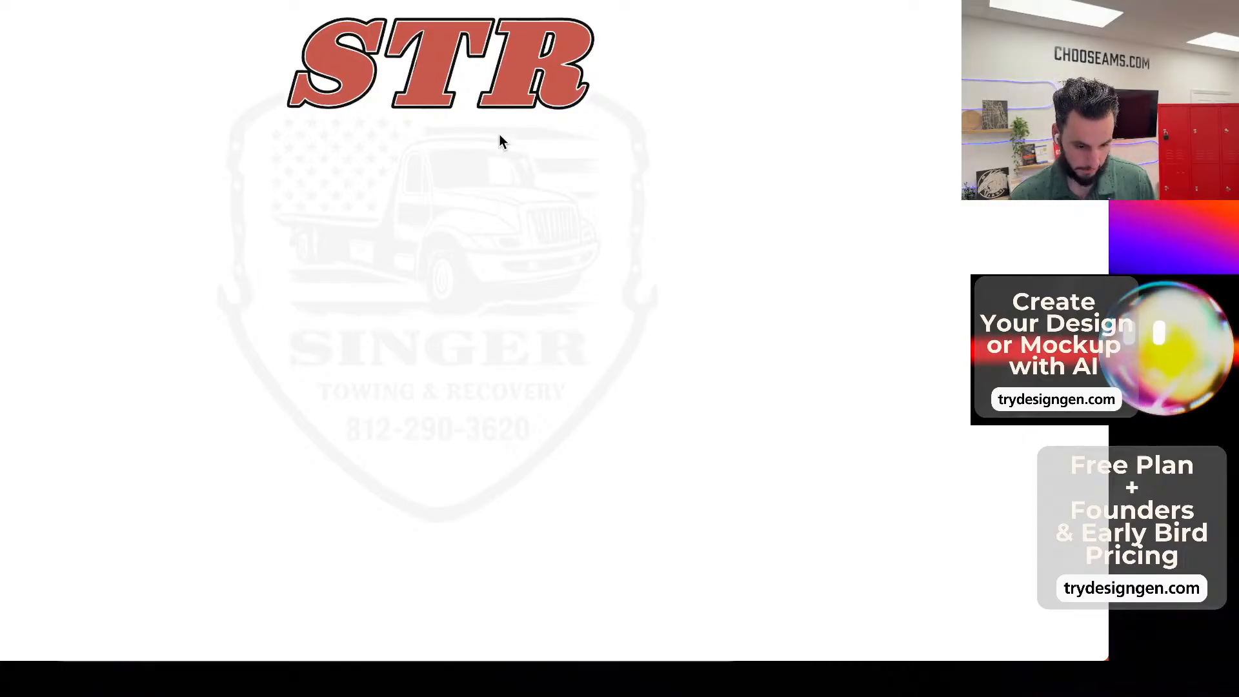
Save the vectorized logo from its own browser tab as an SVG file in the Downloads folder.
right_click(466, 215)
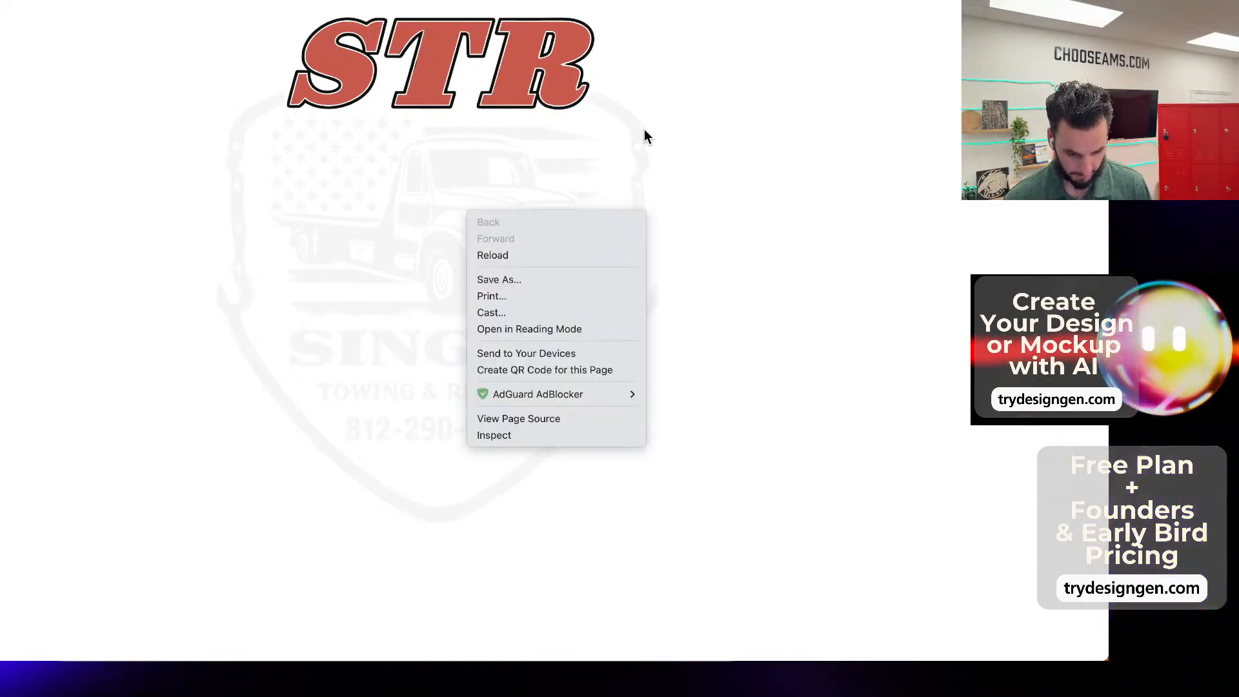
click(502, 281)
key(super+w)
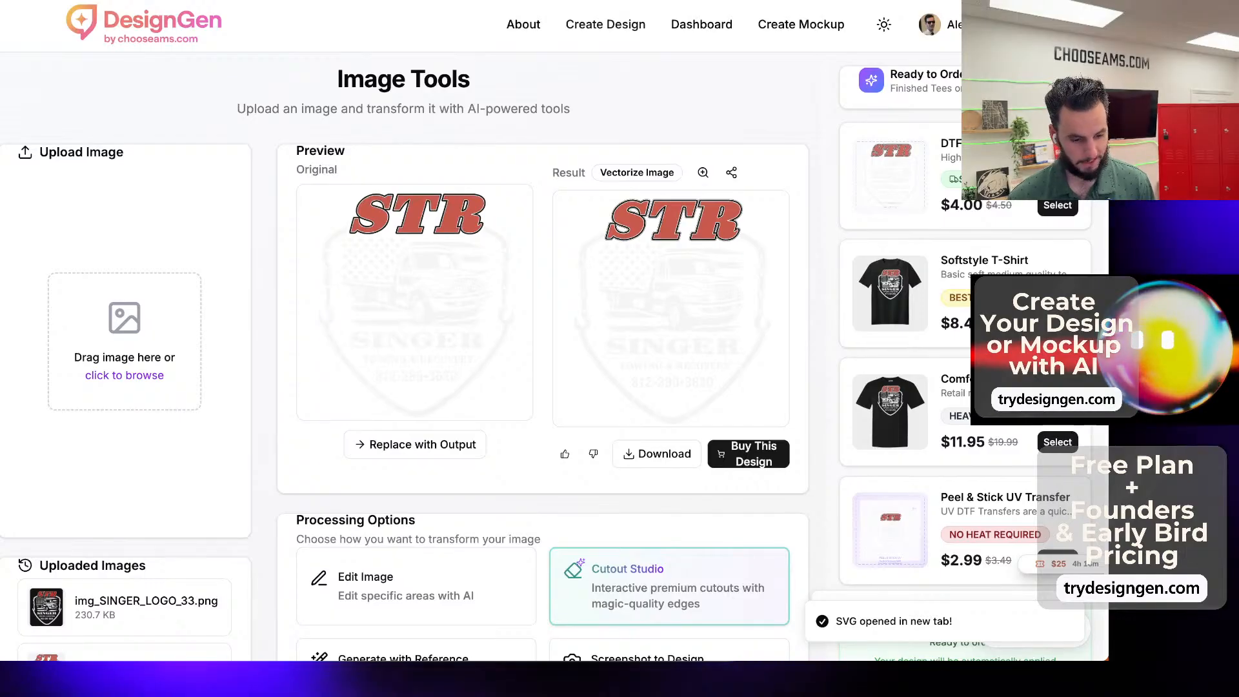
key(ctrl+Tab)
right_click(506, 254)
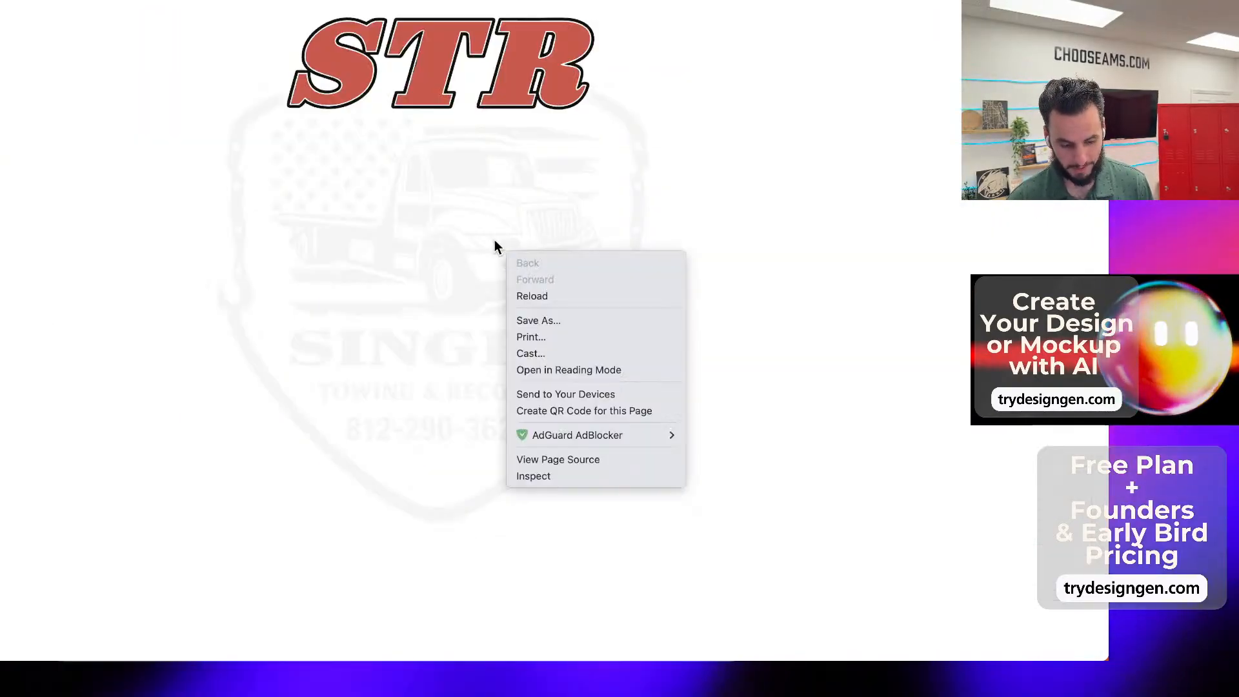
click(586, 321)
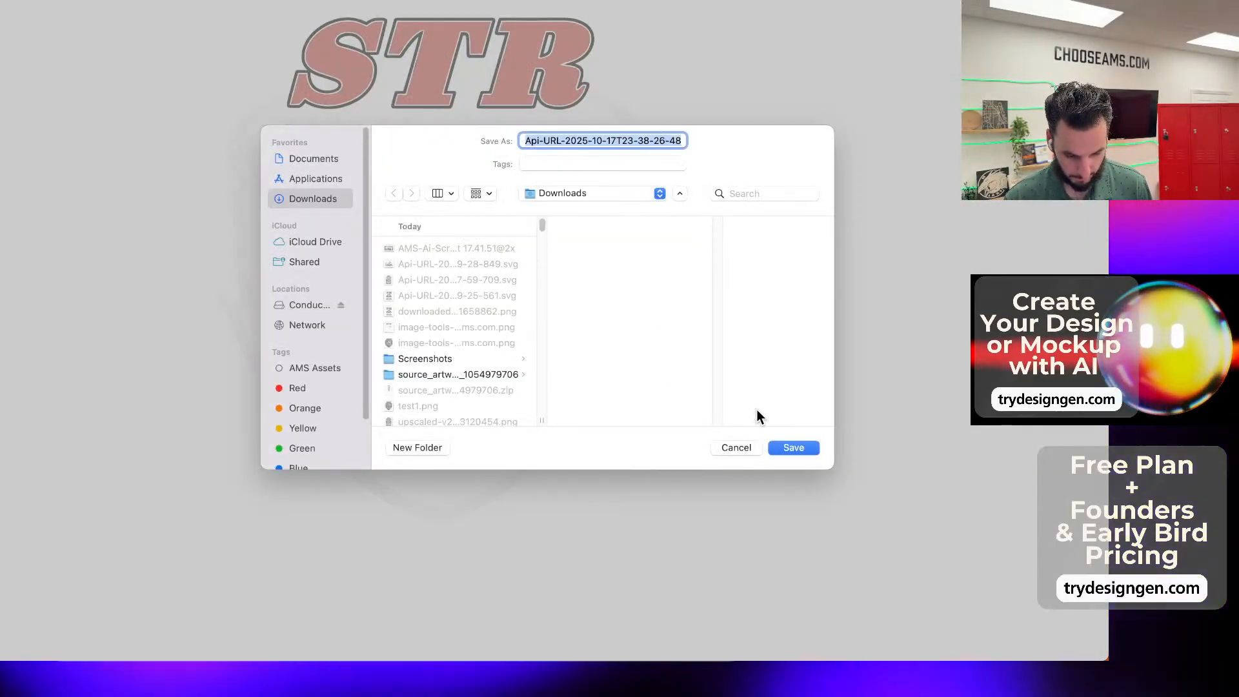
click(795, 449)
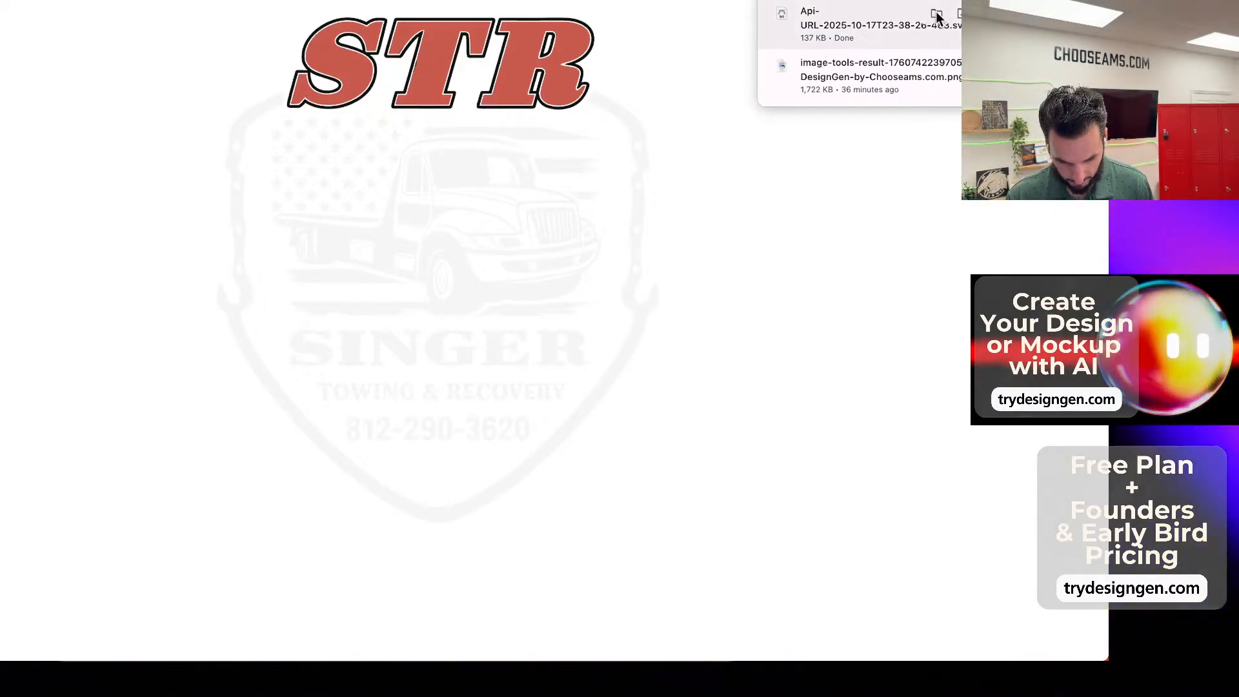
Narrow the browser window to show the downloaded SVG in its folder, and close the SVG's browser tab.
drag(1108, 90, 696, 102)
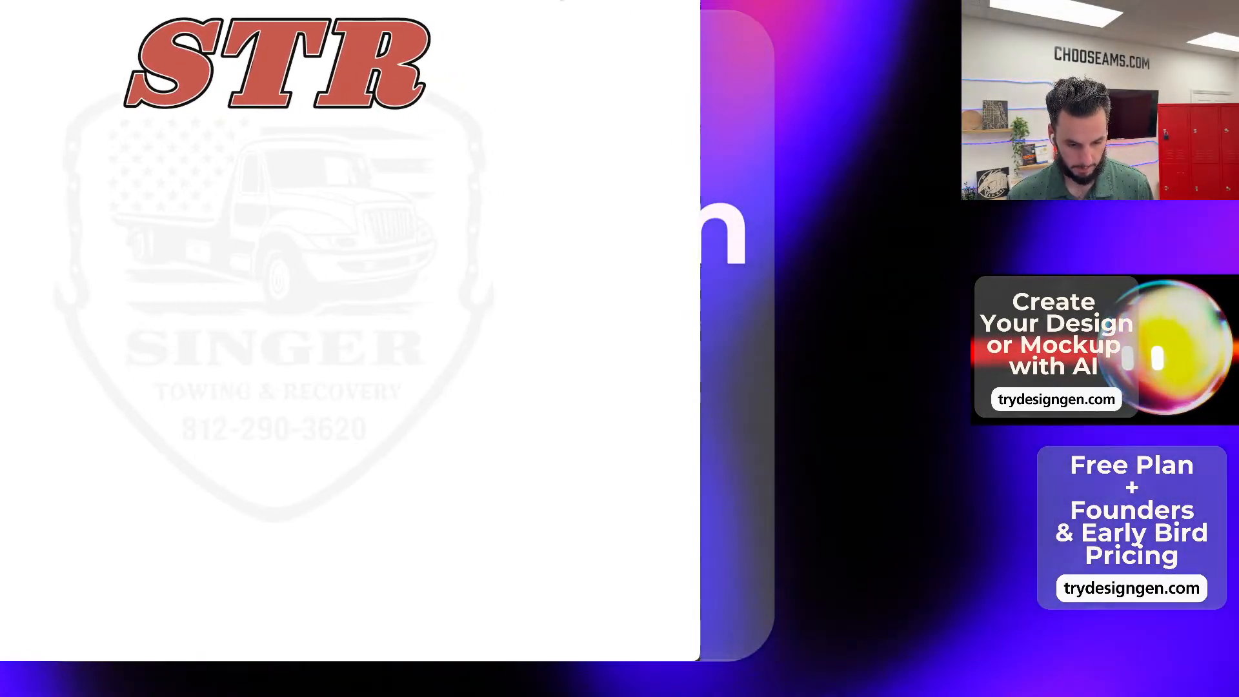
click(613, 6)
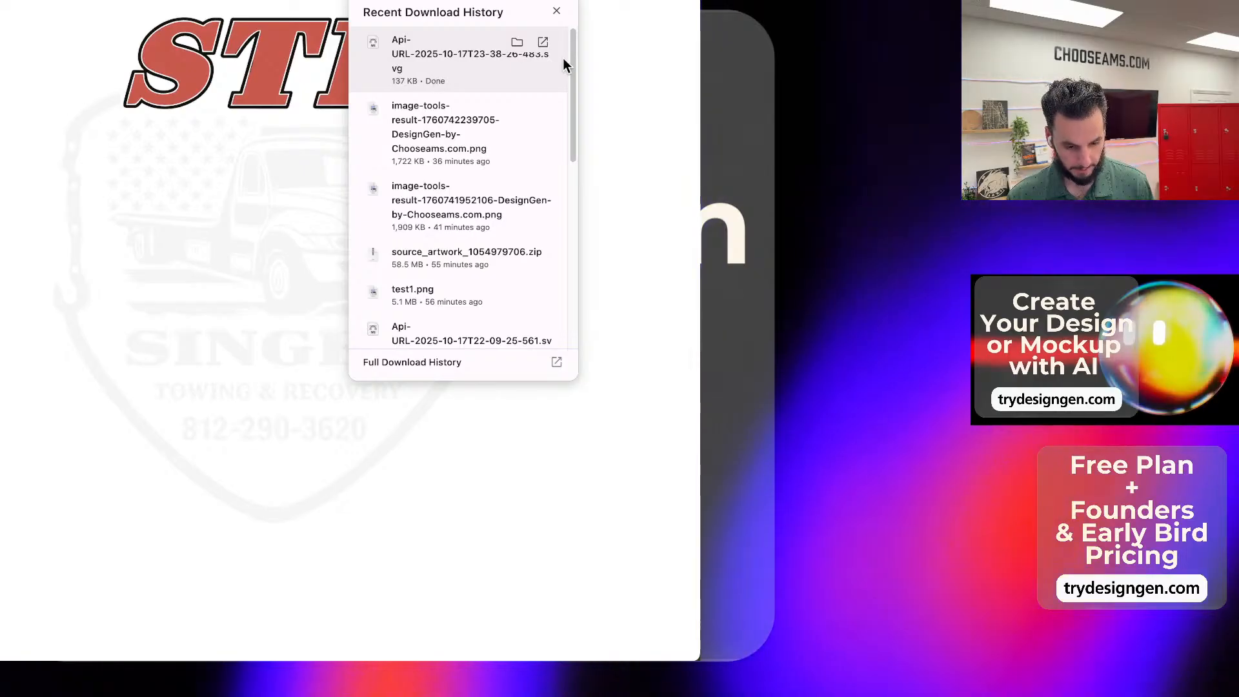
click(517, 43)
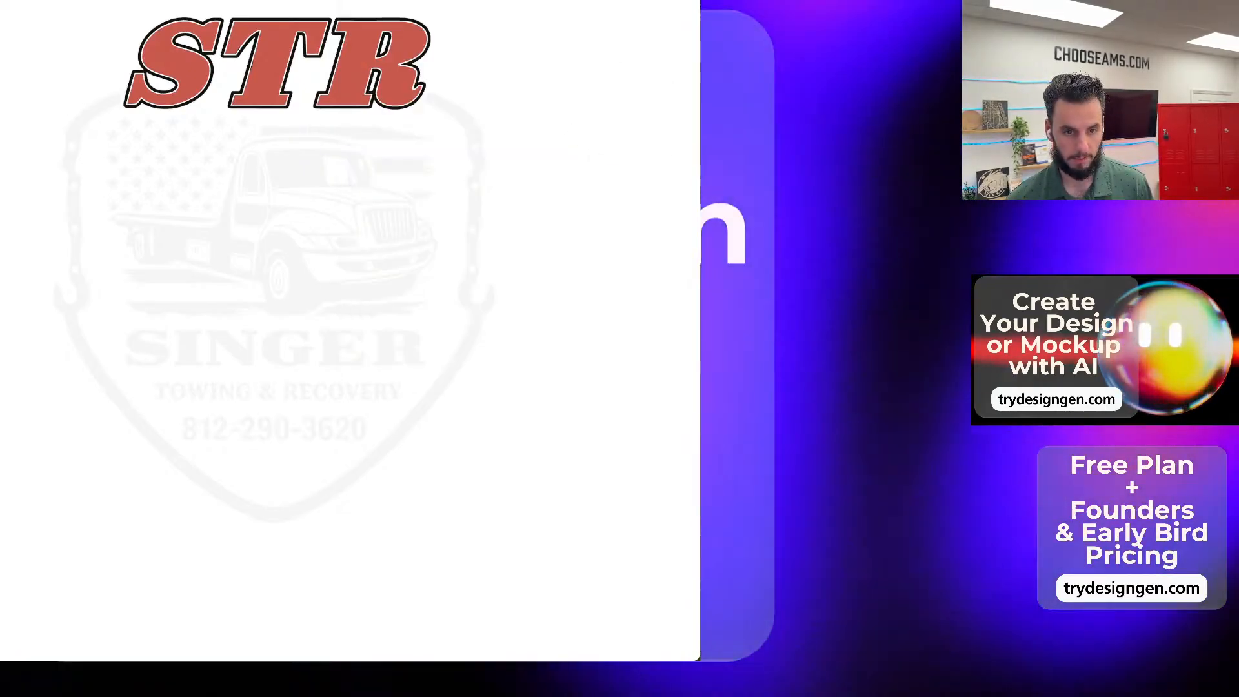
drag(294, 1, 482, 235)
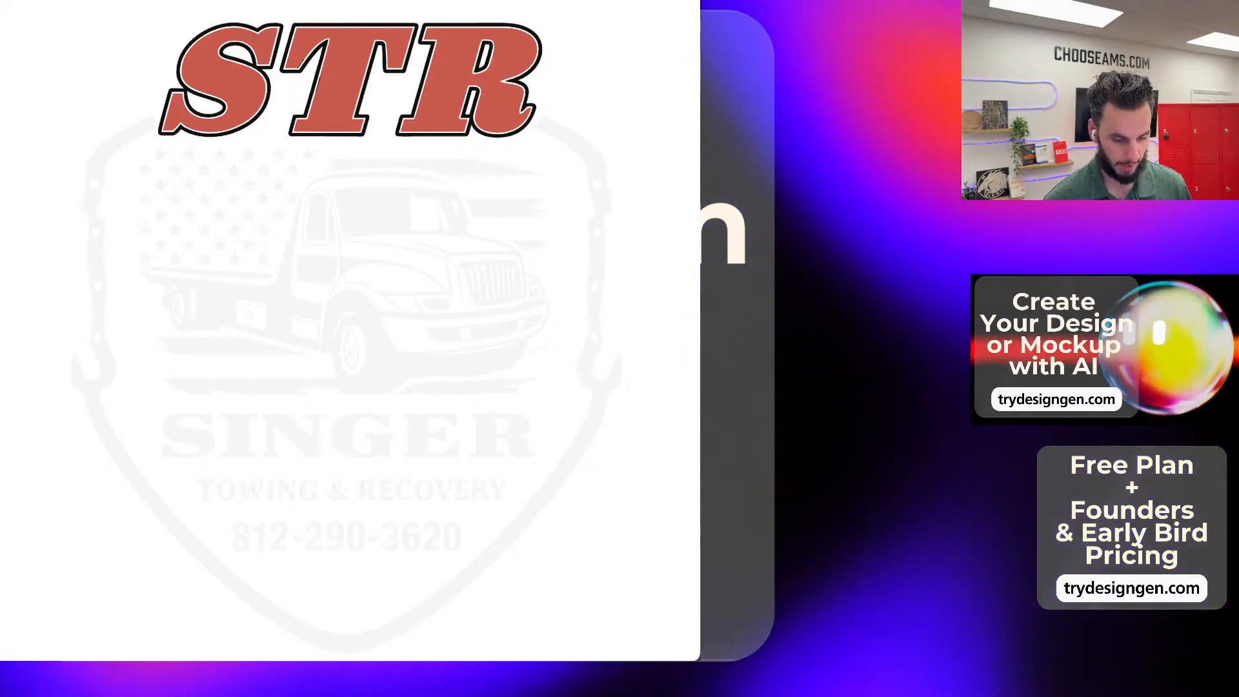
key(super+minus)
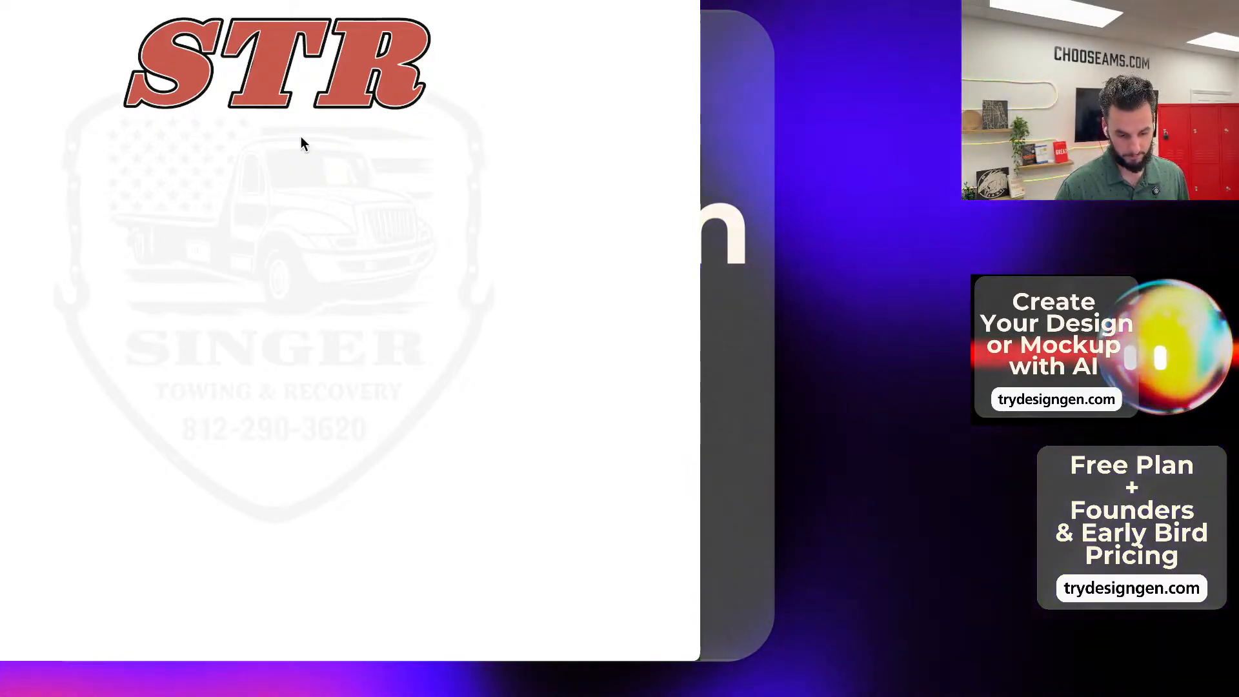
key(super+w)
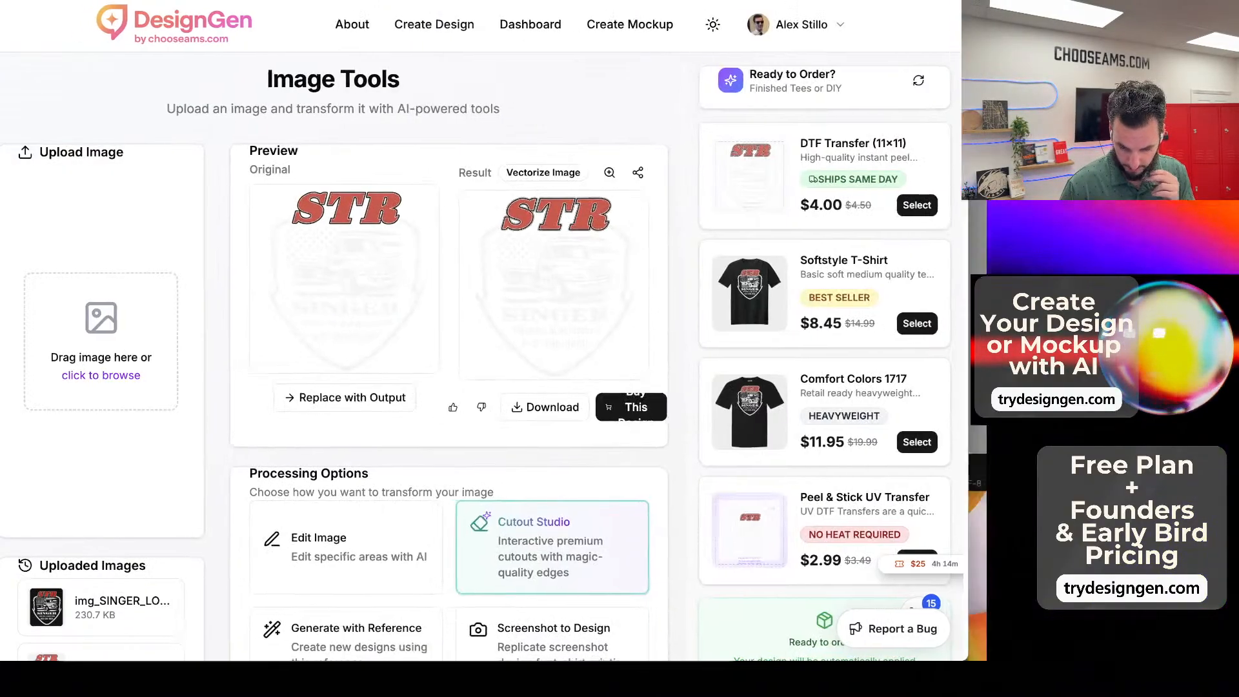
Start an order for the vectorized design, choosing Transfers as the product category and DTF Transfers as the type.
scroll(750, 204, down, 1)
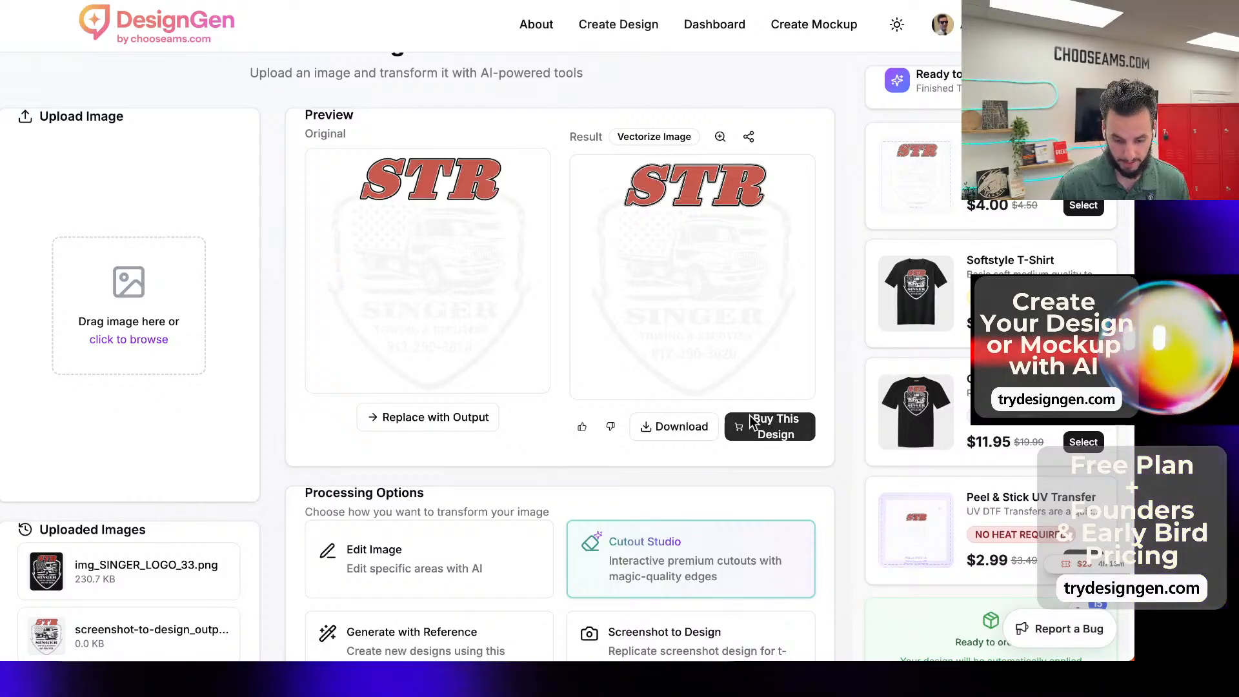
click(774, 425)
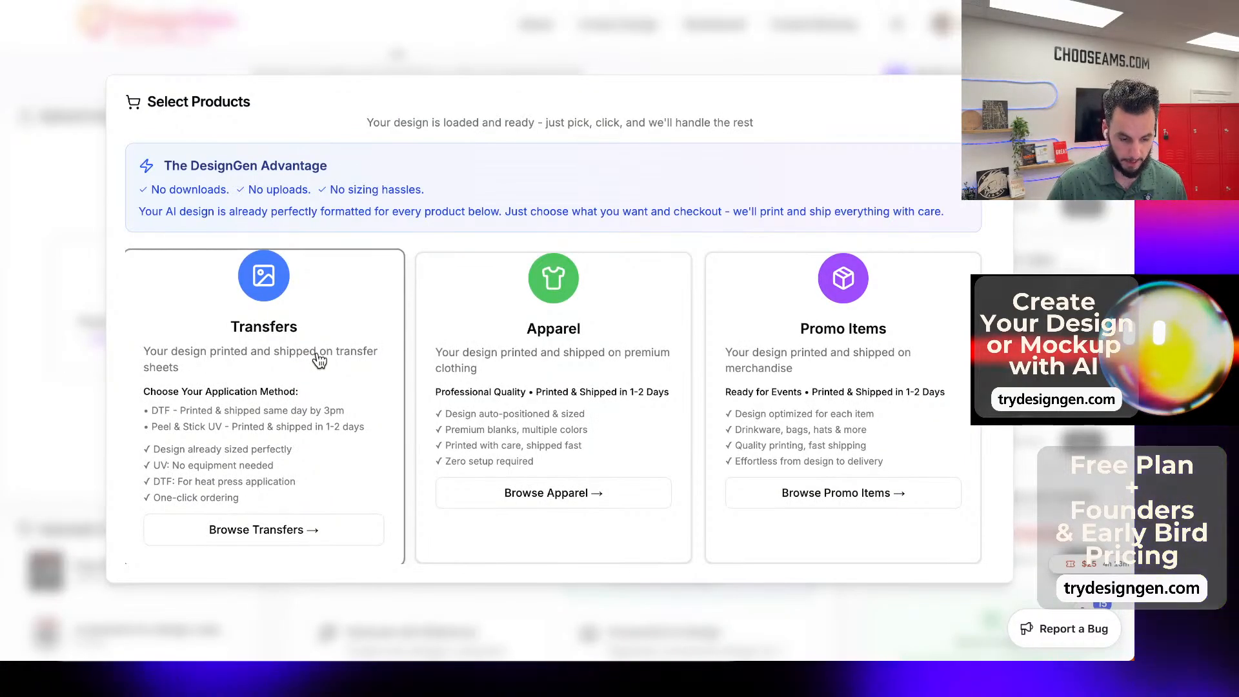
click(319, 360)
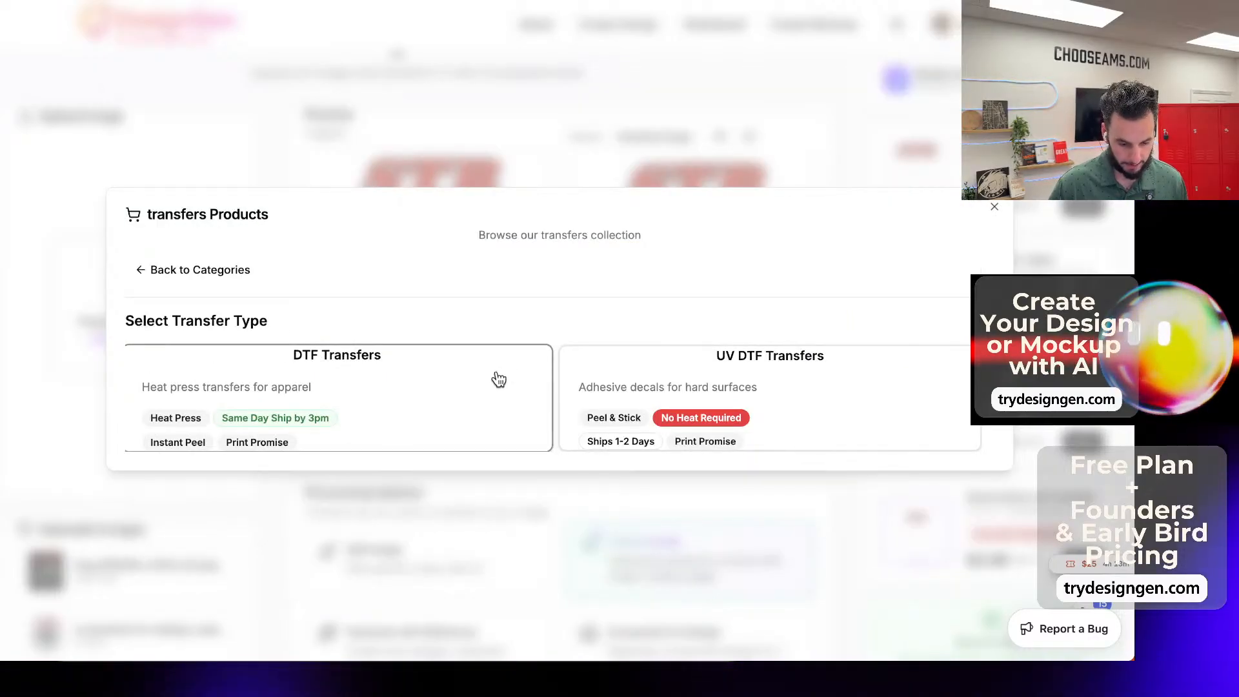
click(500, 378)
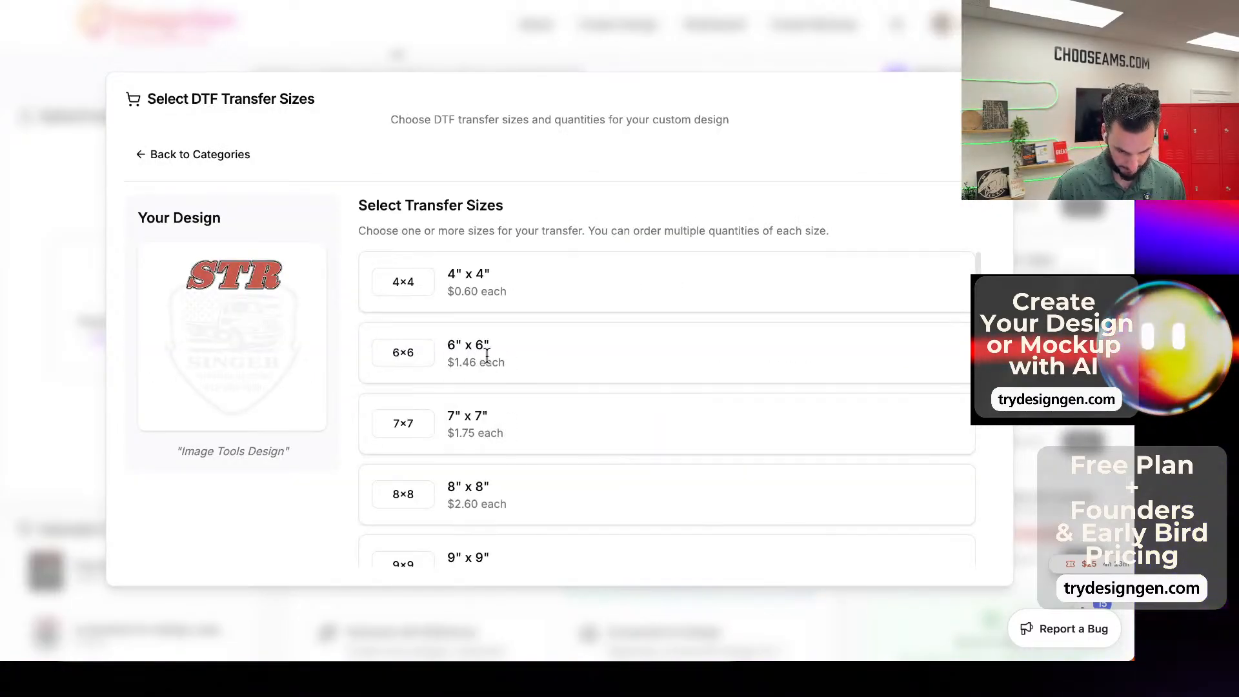
Review the available DTF transfer sizes, select 7" x 7", and set its quantity to 10 using the bulk-price offer.
scroll(470, 477, down, 5)
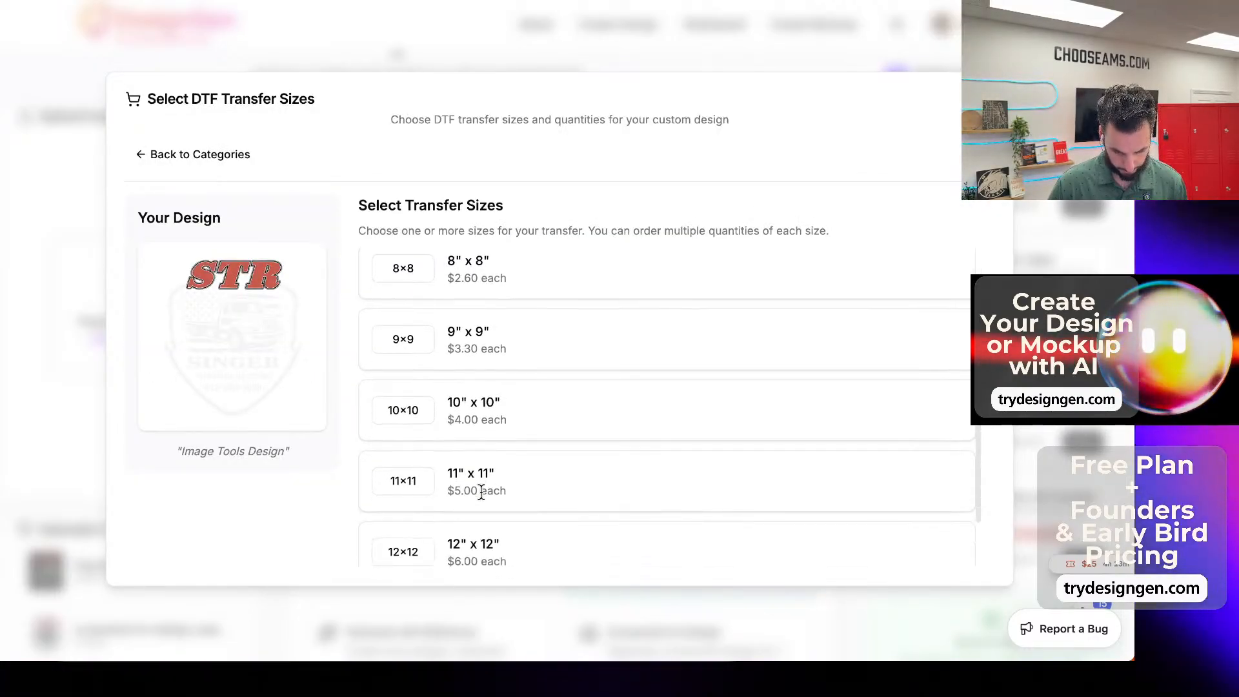
scroll(484, 494, down, 1)
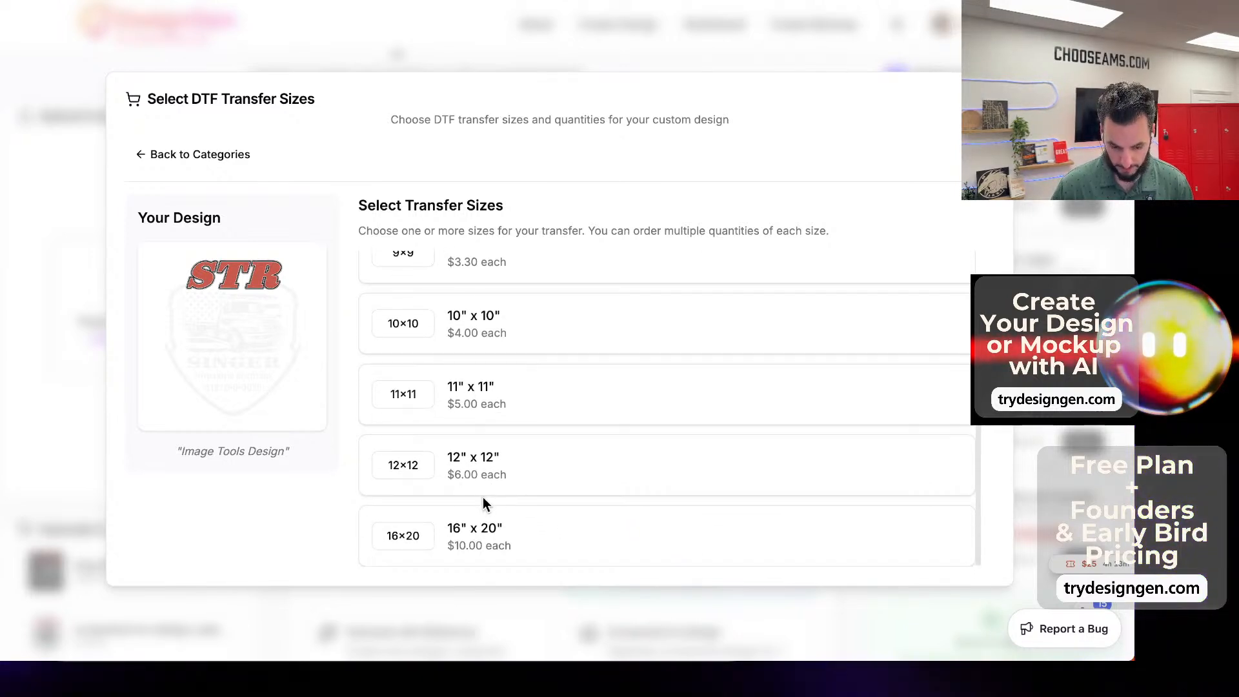
scroll(575, 496, up, 3)
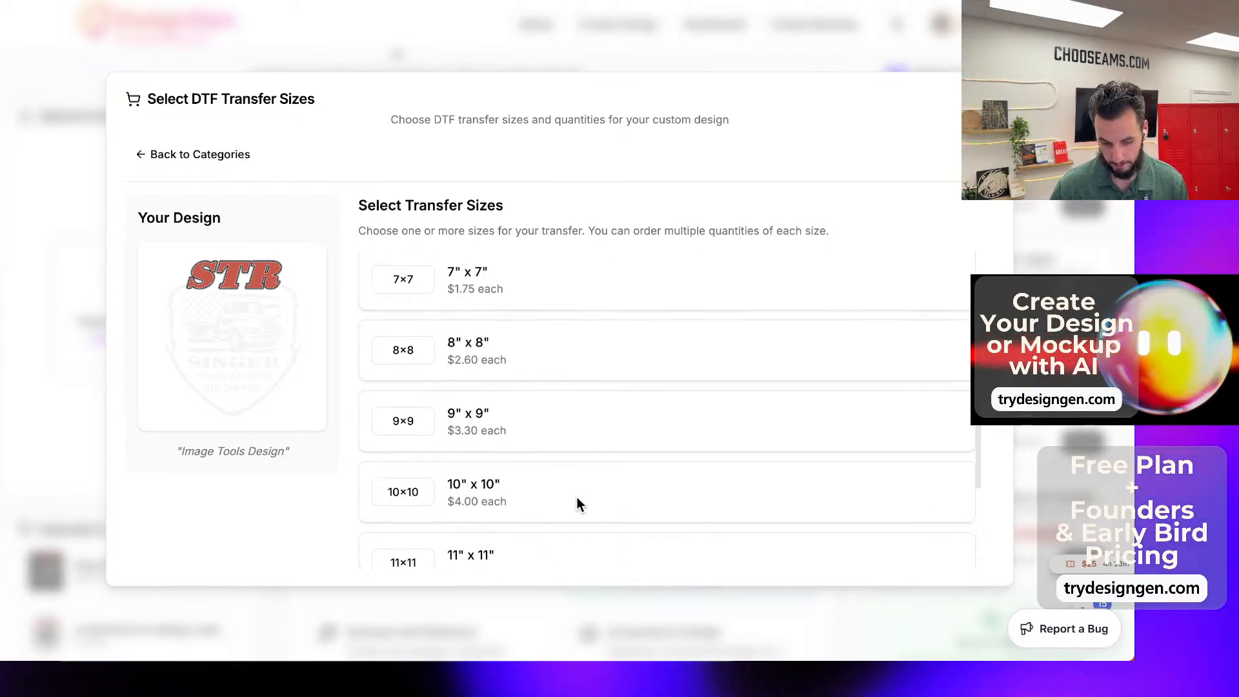
scroll(578, 513, up, 2)
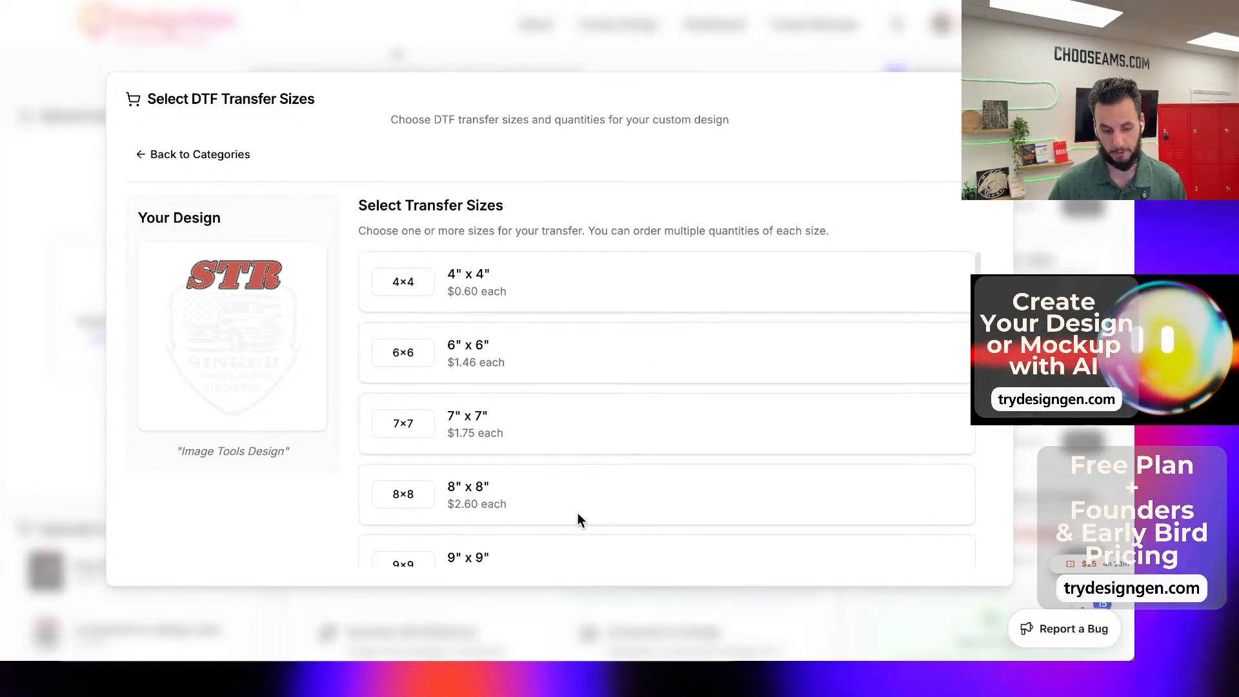
click(405, 424)
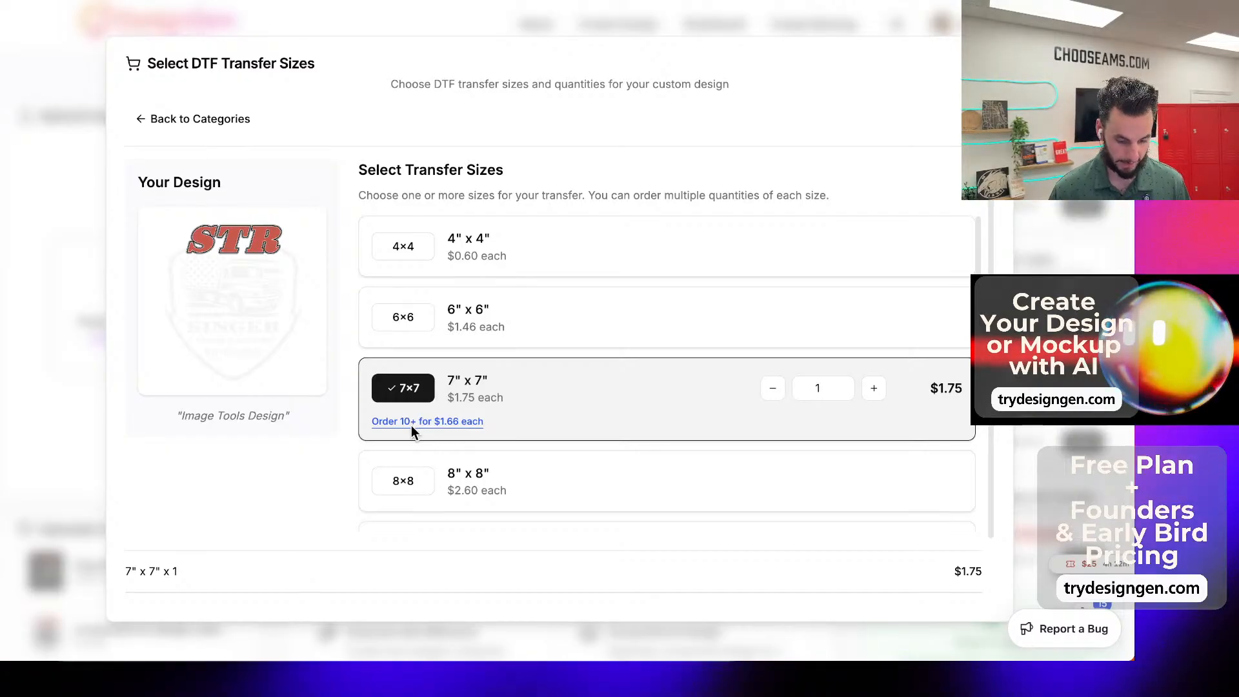
click(413, 423)
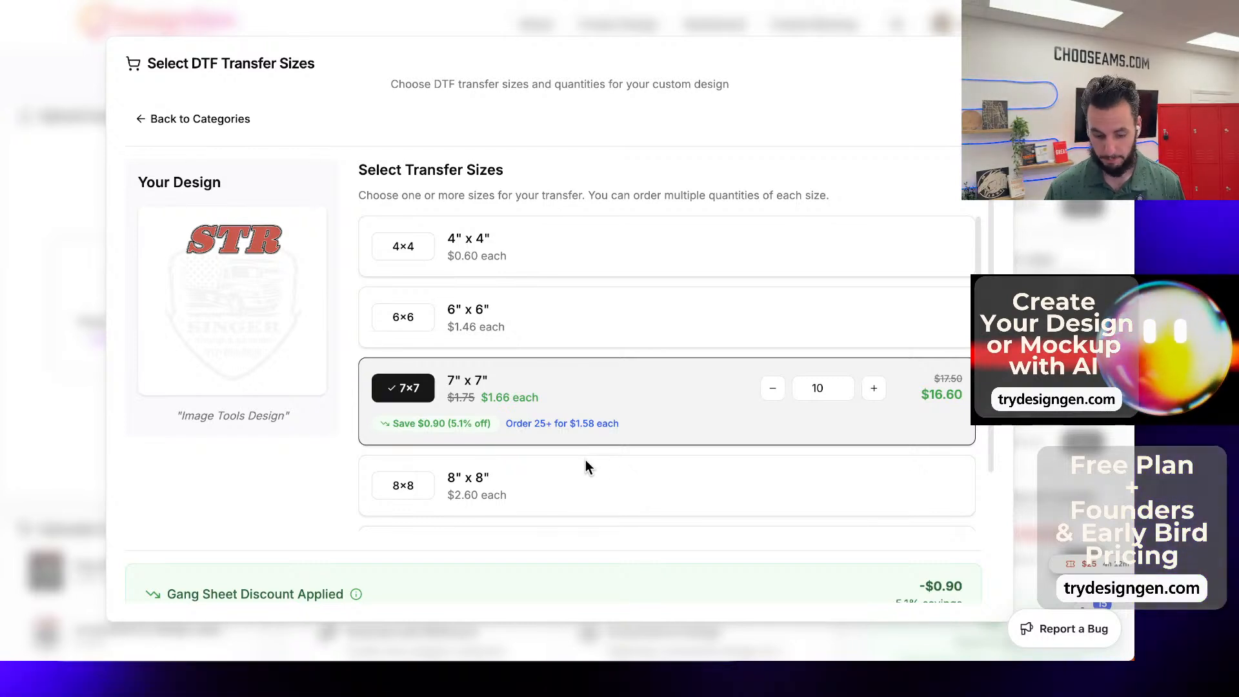
Add the 7" x 7" transfers to the cart and continue to the cart without choosing any blank apparel.
scroll(533, 472, down, 3)
scroll(235, 568, down, 3)
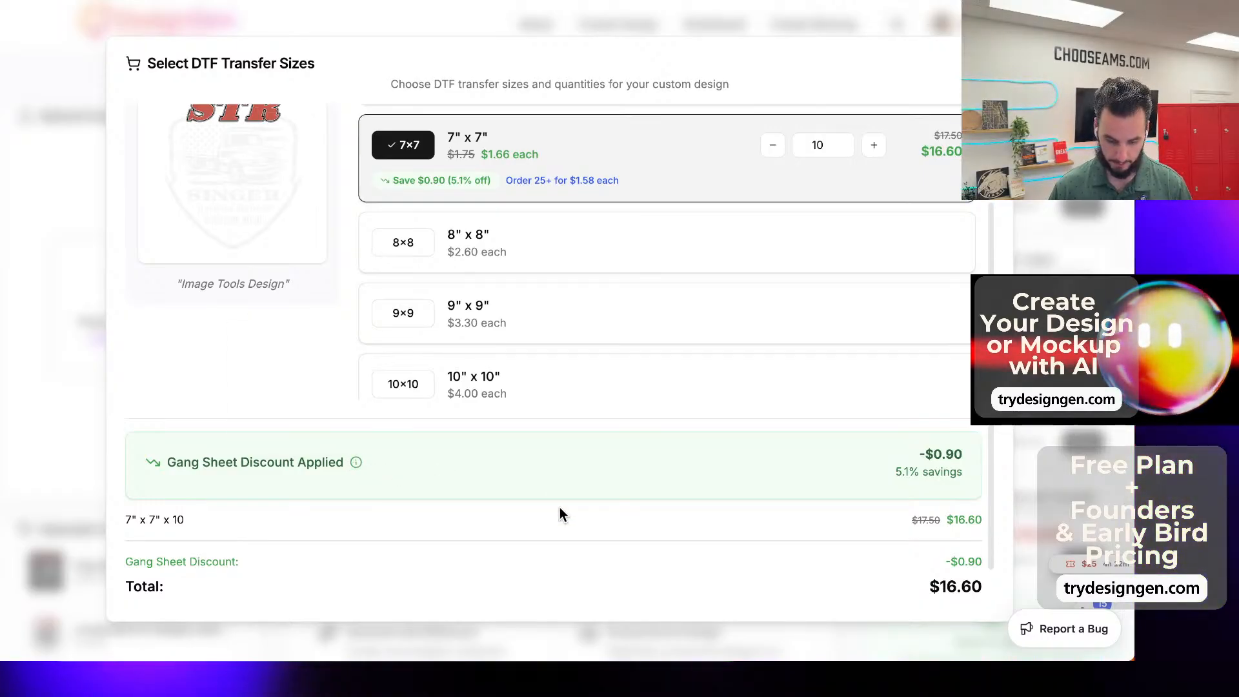
scroll(560, 514, down, 1)
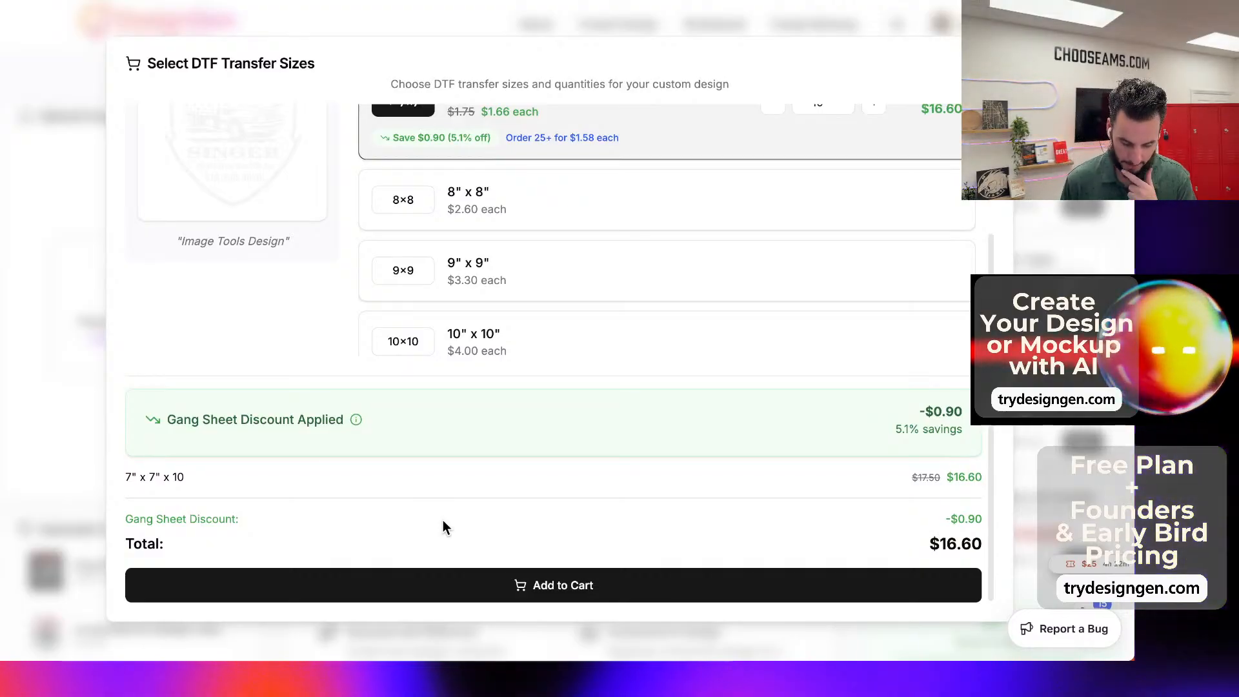
click(556, 590)
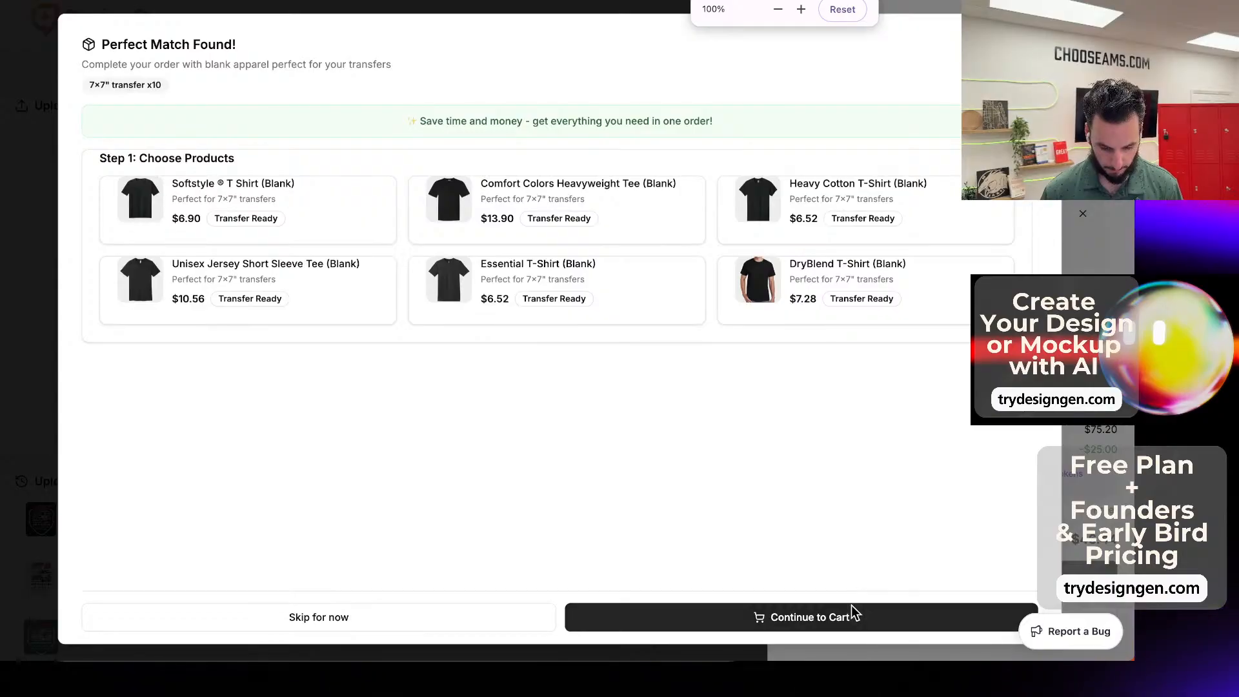
click(847, 618)
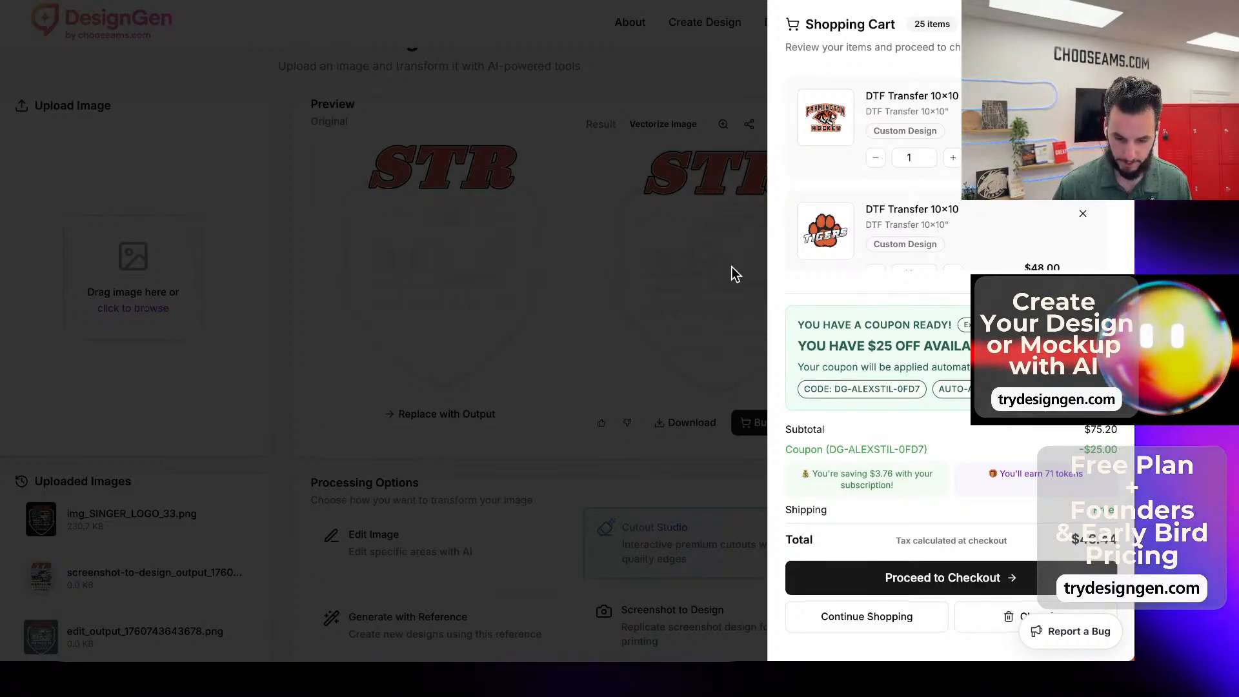
Review the shopping cart items down to the 7×7 DTF transfer of the Singer logo.
scroll(796, 174, down, 2)
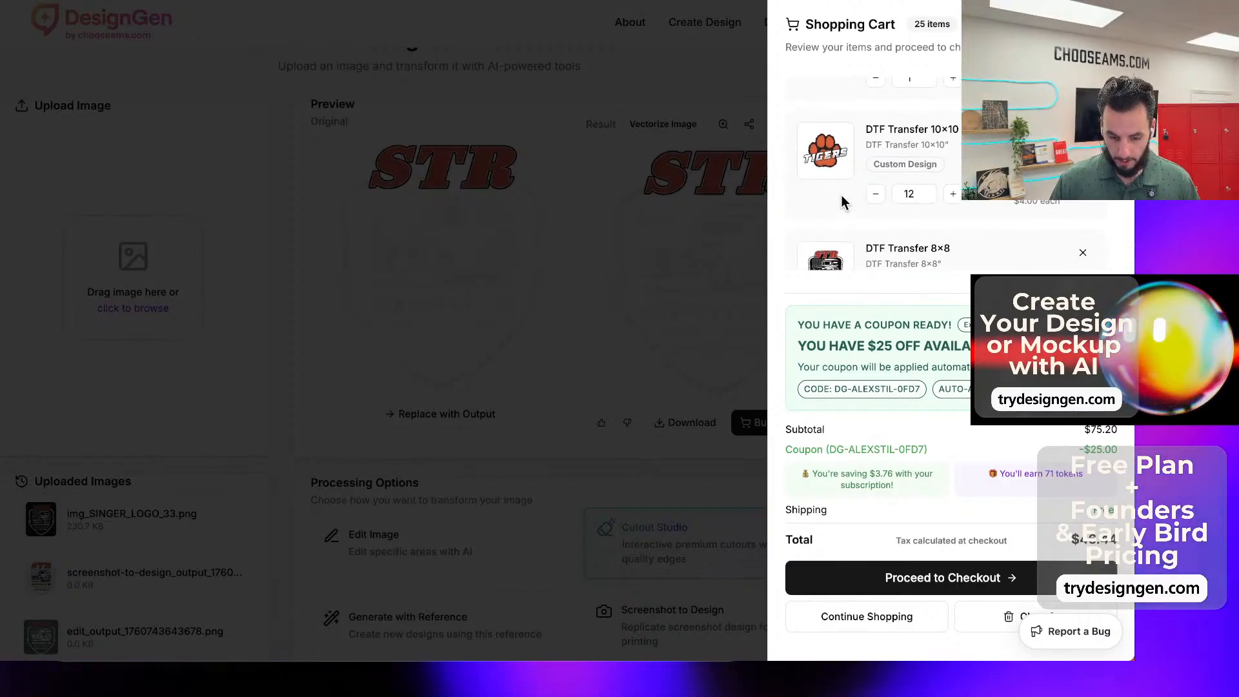
scroll(839, 207, down, 4)
scroll(832, 230, up, 2)
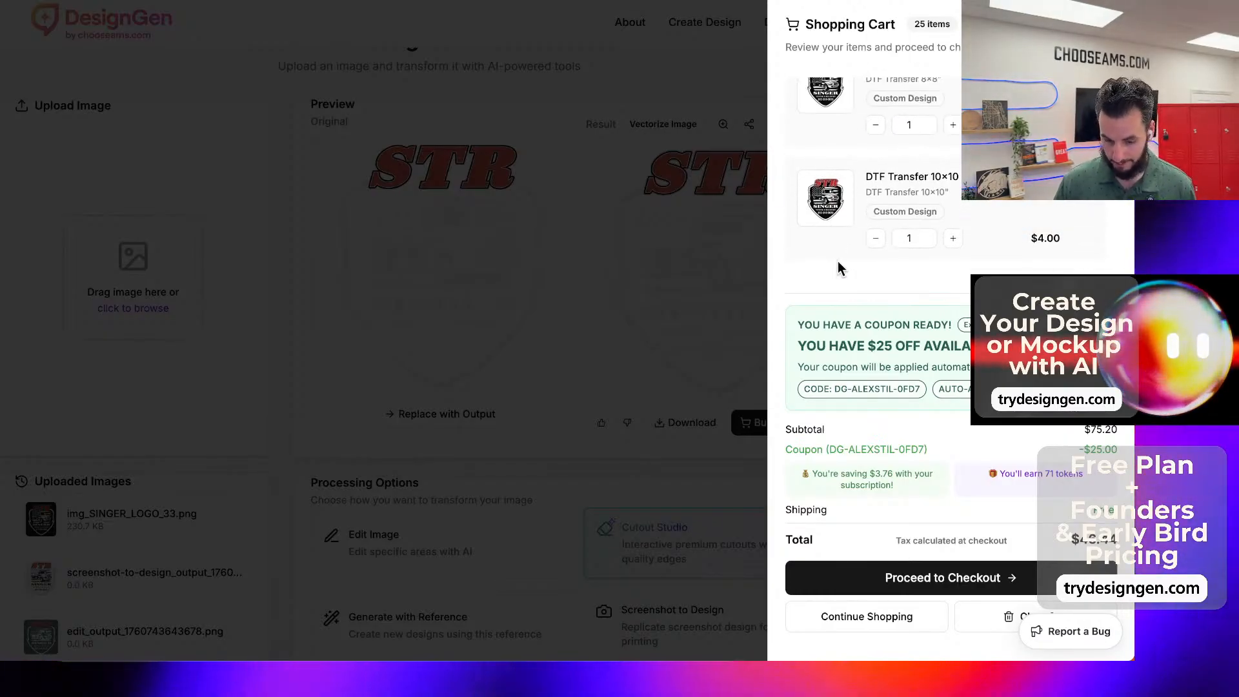
scroll(901, 241, down, 2)
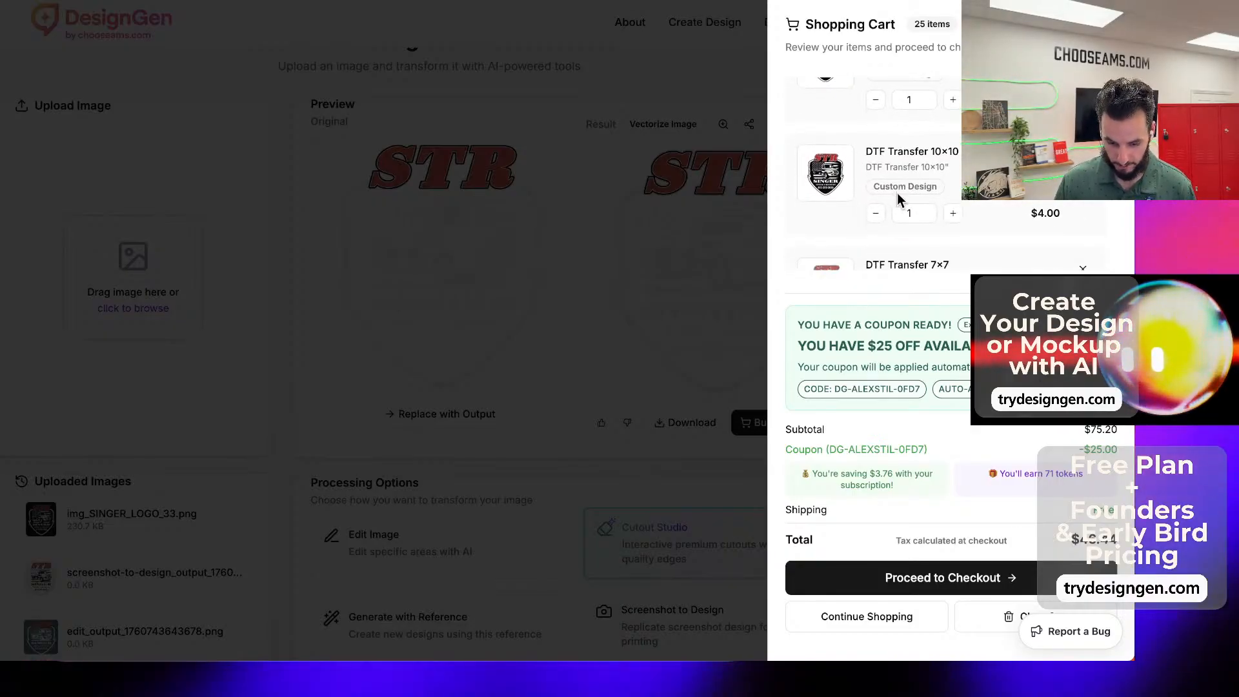
scroll(900, 204, down, 2)
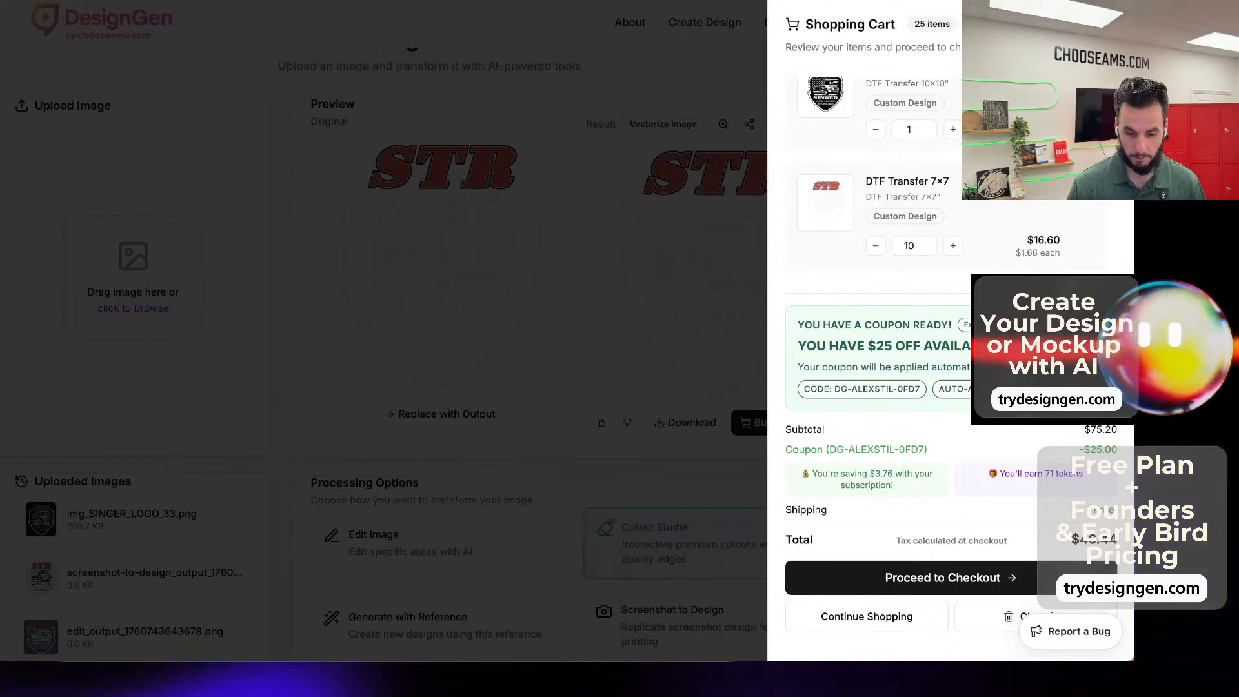
Open the DesignGen home page in a new browser tab and bring up its subscription pricing plans.
key(super+t)
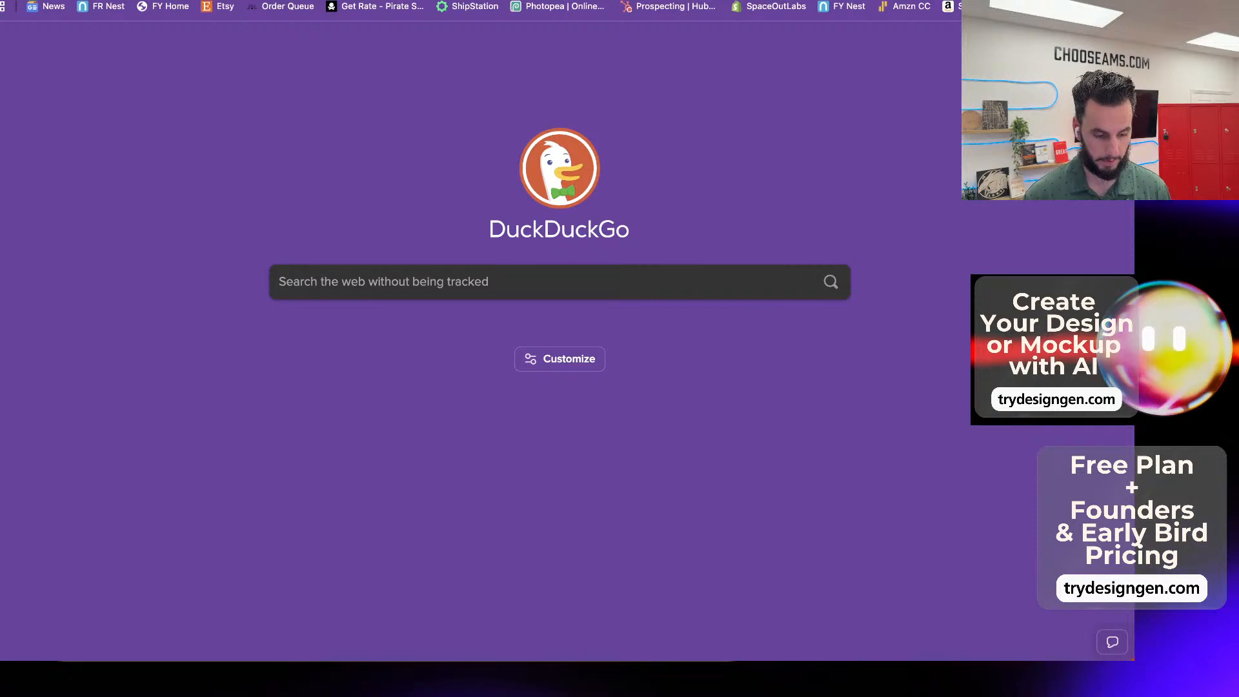
text(be)
key(Return)
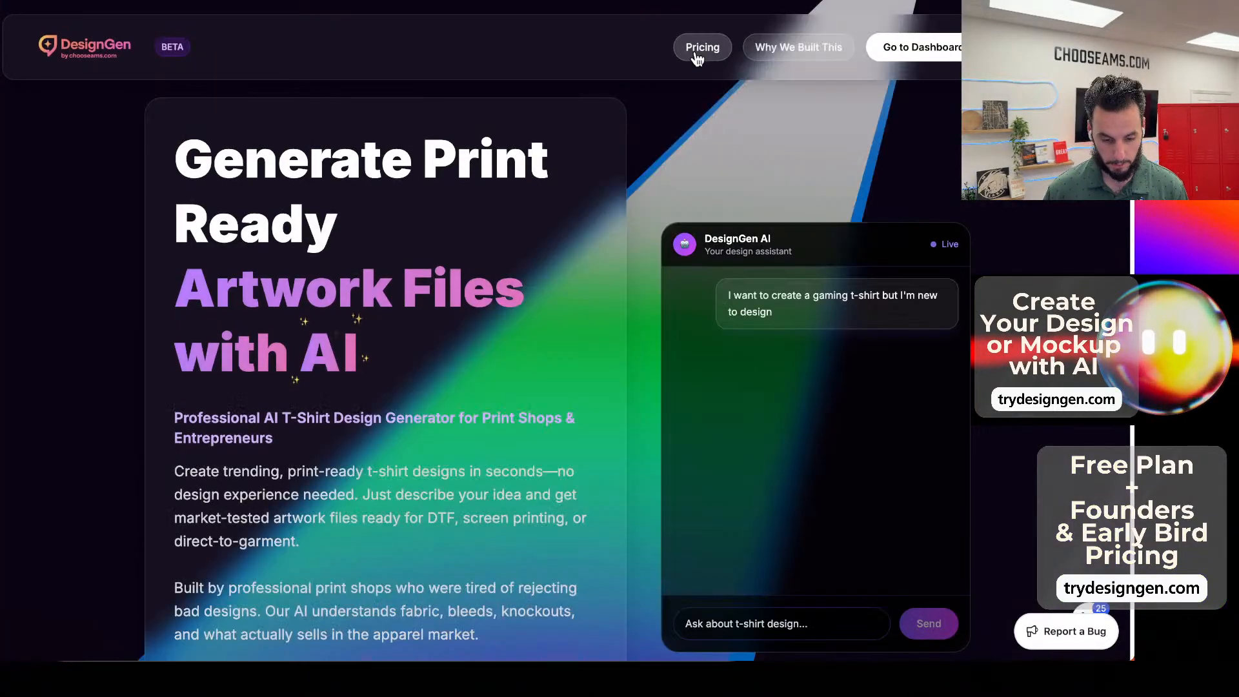
click(697, 58)
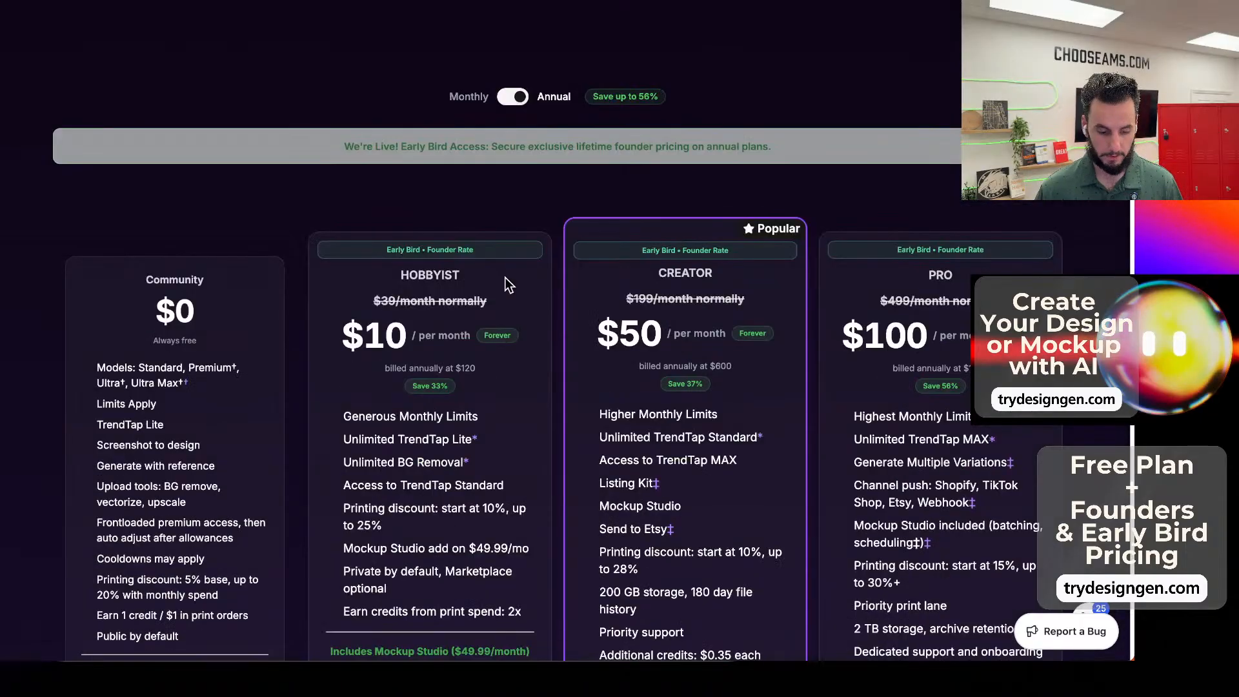
Examine the annual subscription plans and the feature comparison table, particularly the printing discounts for Community, Hobbyist, Creator, and Pro.
scroll(500, 280, down, 1)
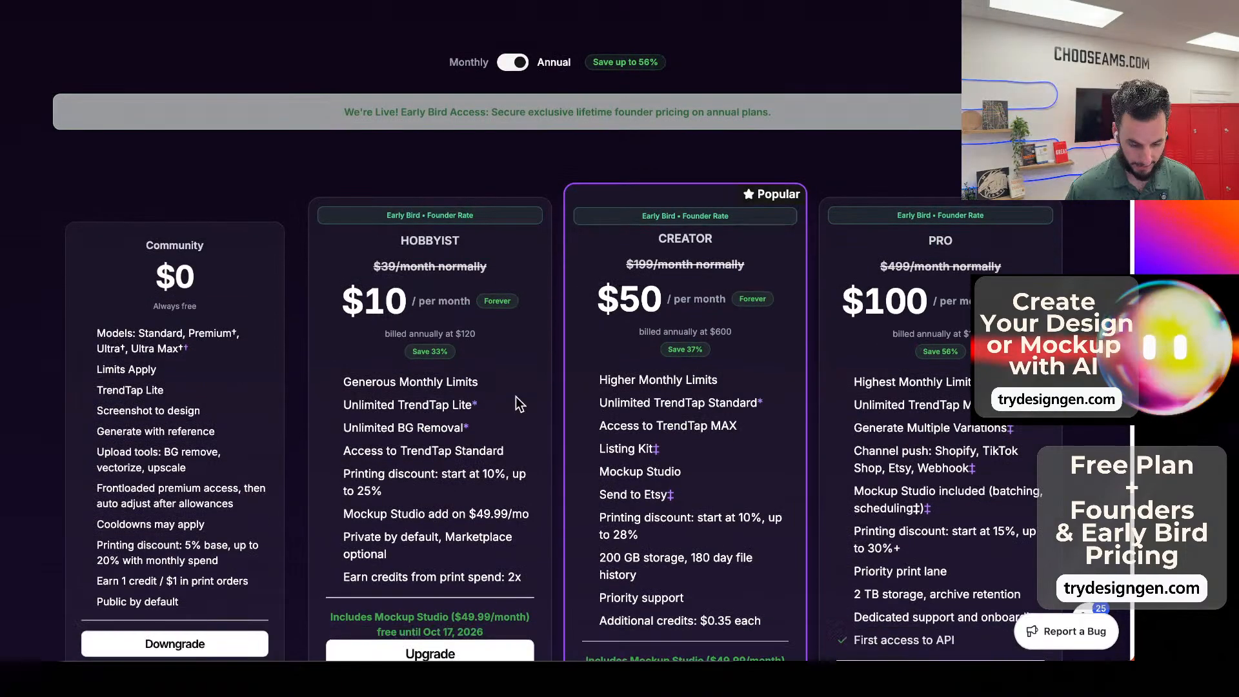
scroll(519, 404, down, 1)
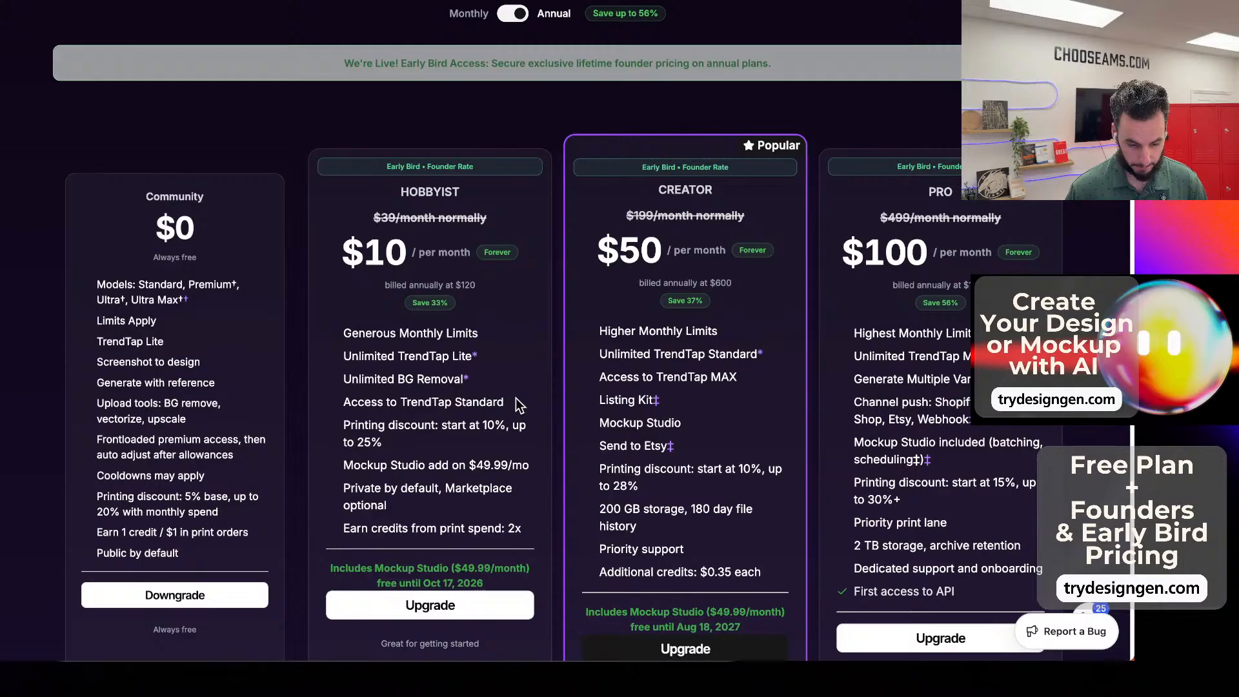
scroll(520, 405, down, 10)
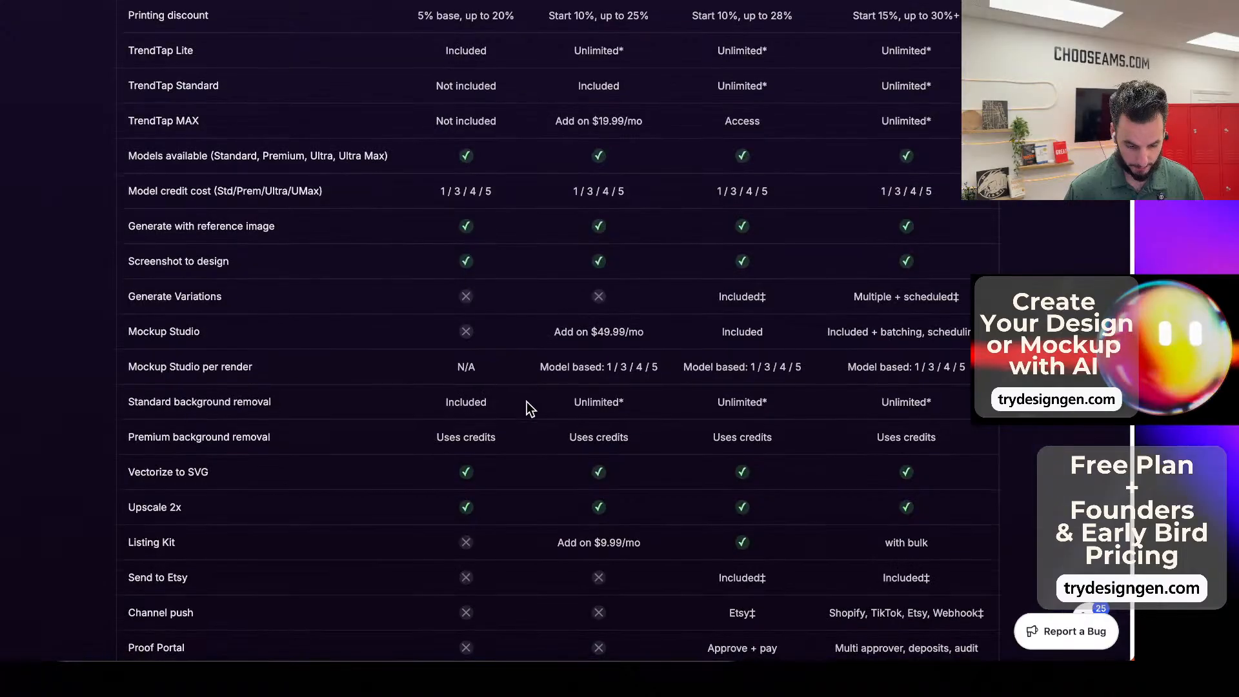
scroll(525, 400, down, 1)
scroll(524, 403, down, 1)
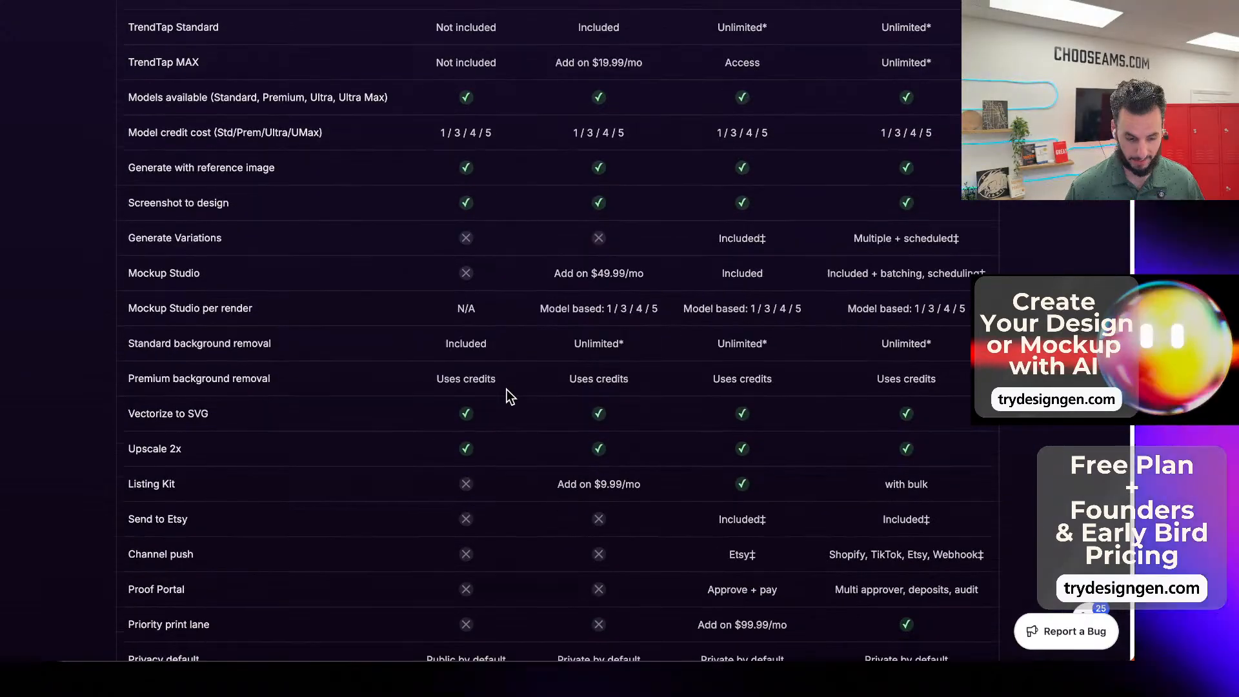
scroll(510, 396, down, 1)
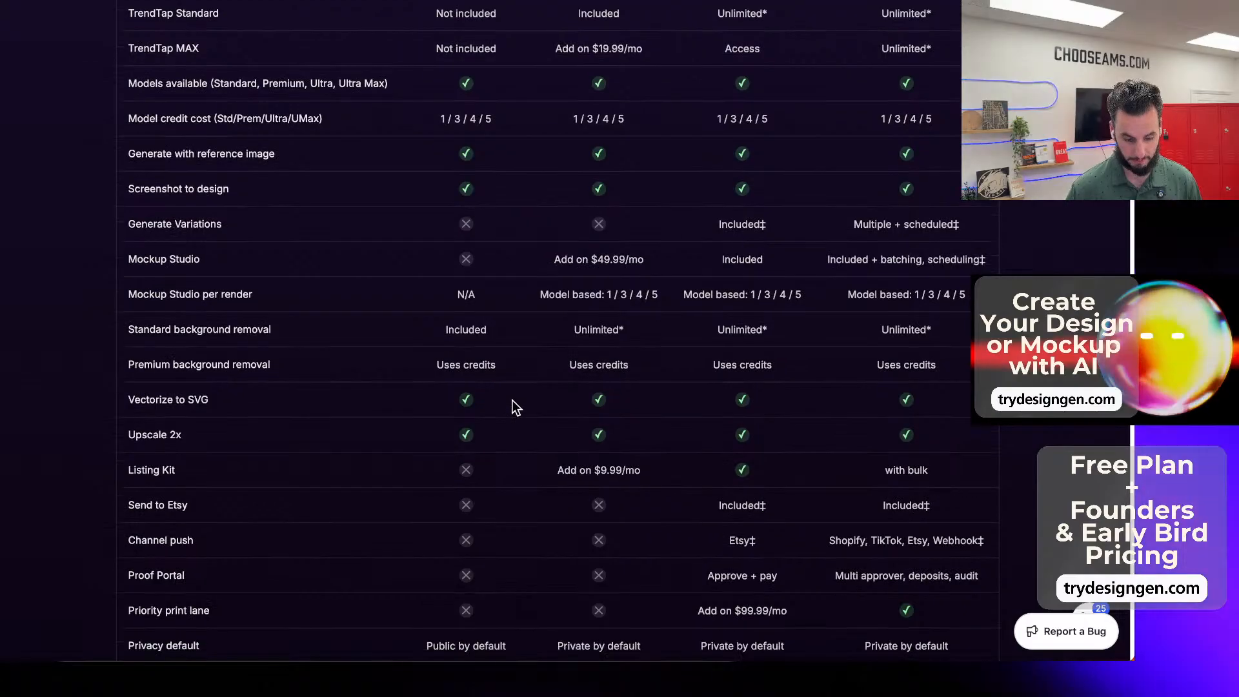
scroll(516, 397, down, 1)
scroll(516, 397, down, 2)
scroll(516, 397, up, 10)
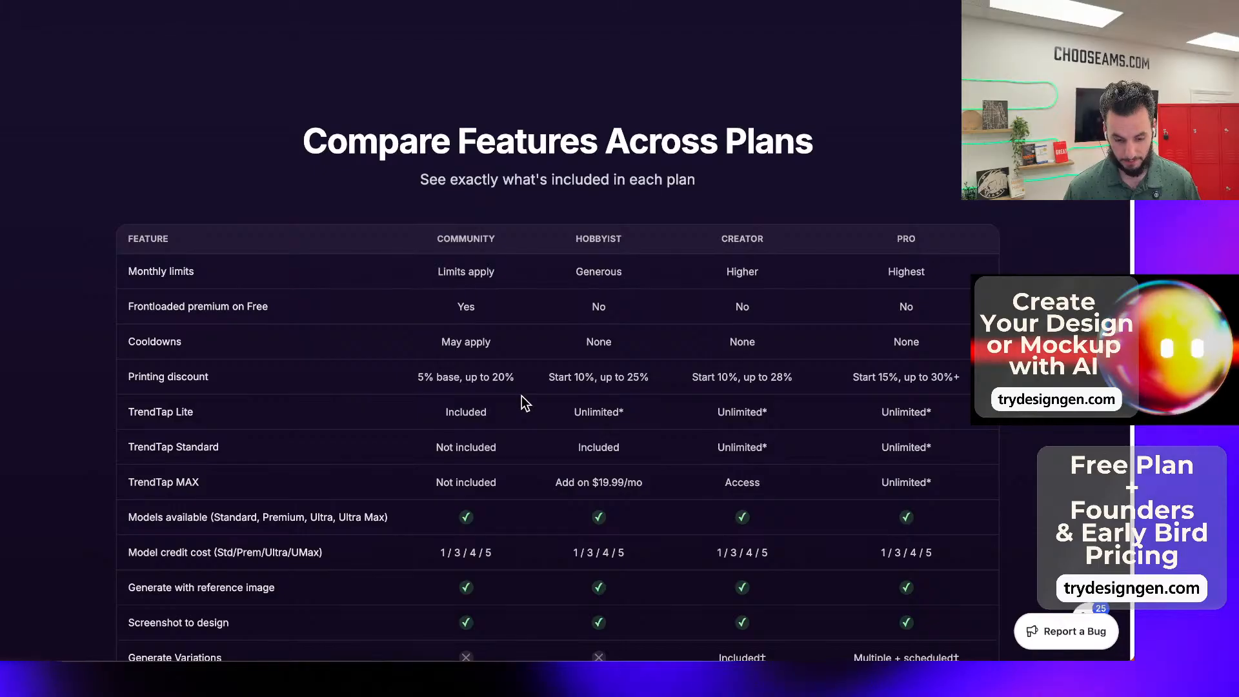
scroll(521, 396, up, 1)
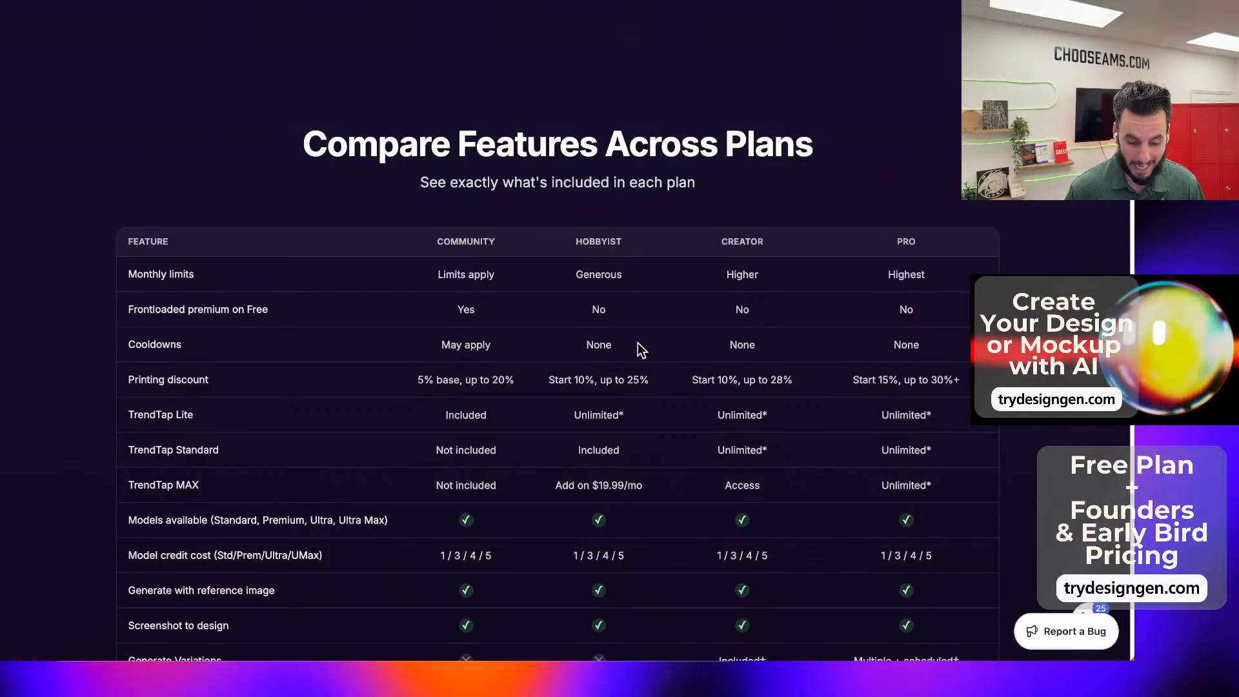
drag(757, 379, 792, 379)
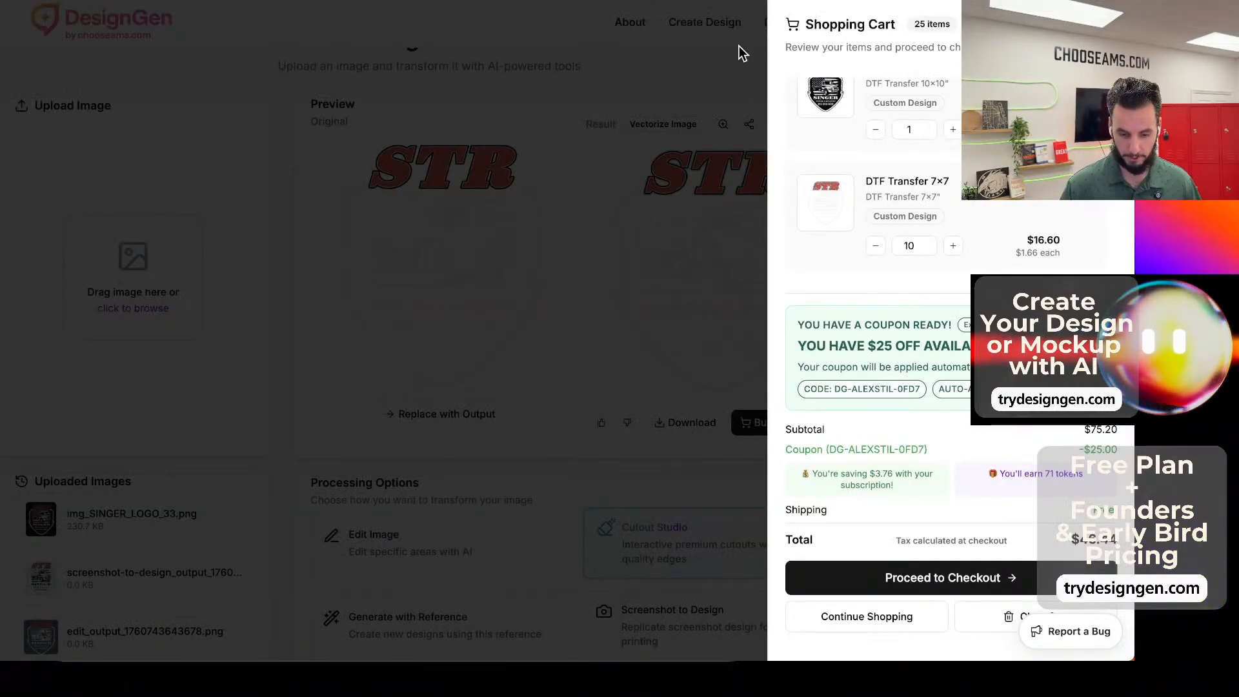
Return to the design page, close the shopping cart, and open the discounts section of the account profile.
click(742, 53)
click(1069, 23)
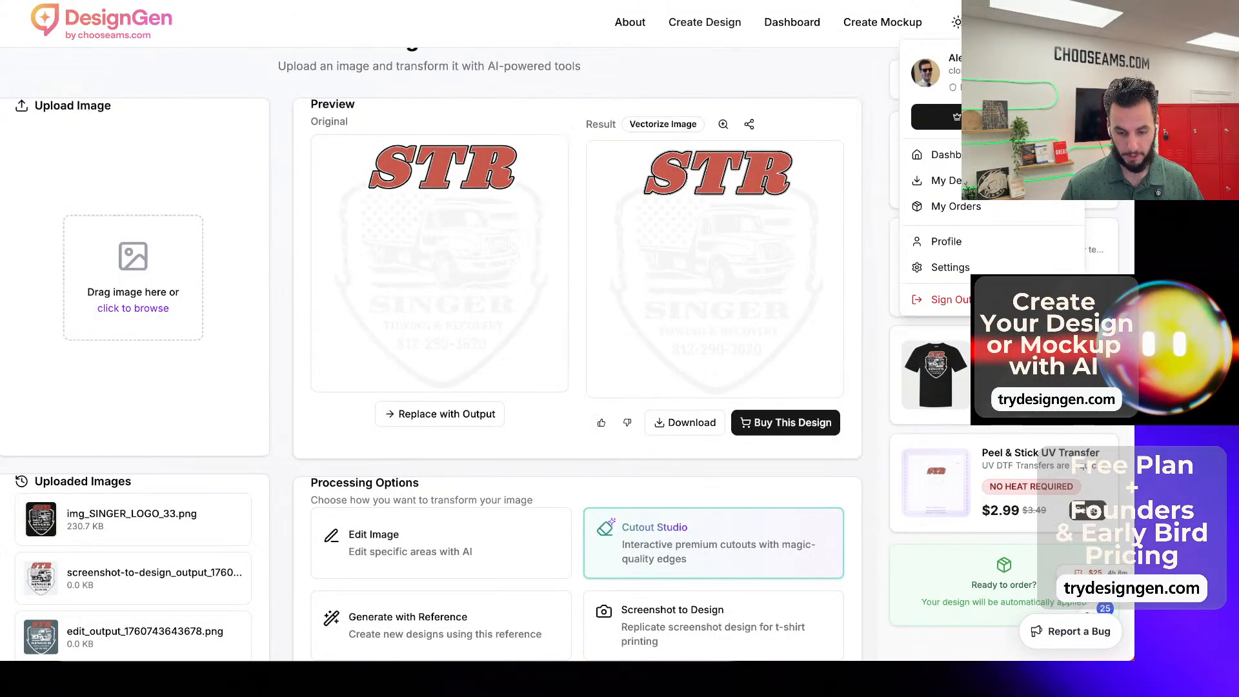
click(1019, 241)
click(620, 140)
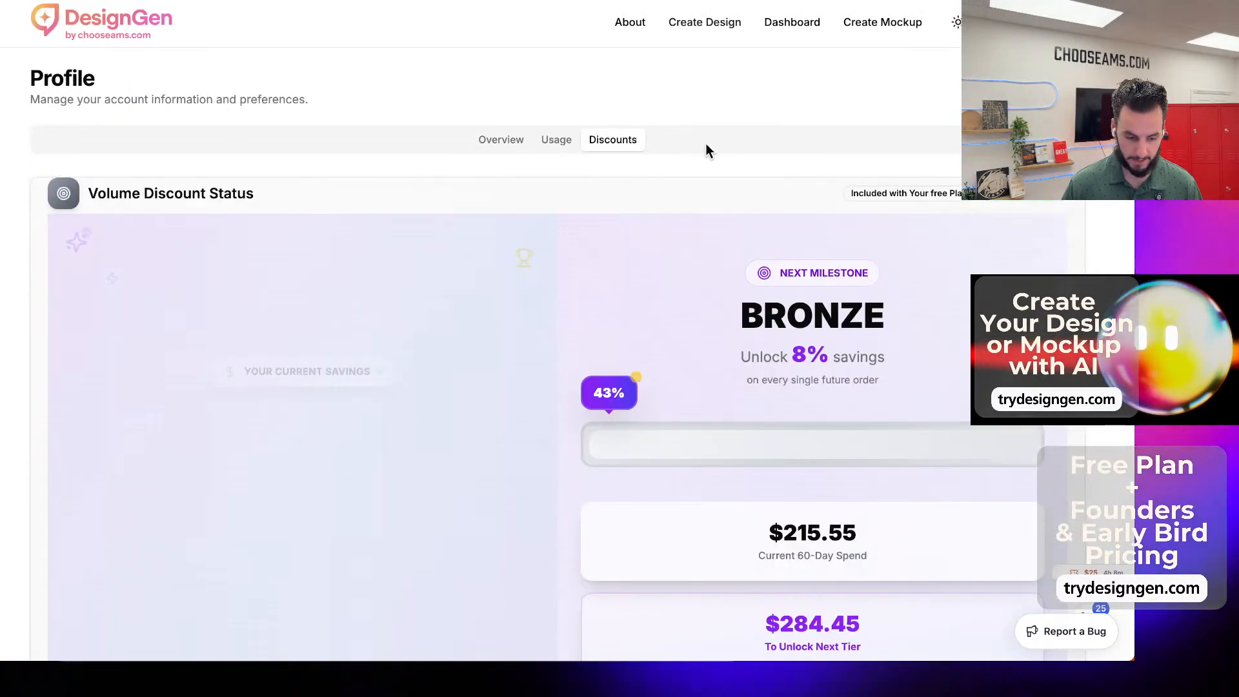
Examine the volume discount status, including current savings and the amount needed for the next milestone, and the higher savings tiers.
scroll(457, 238, down, 2)
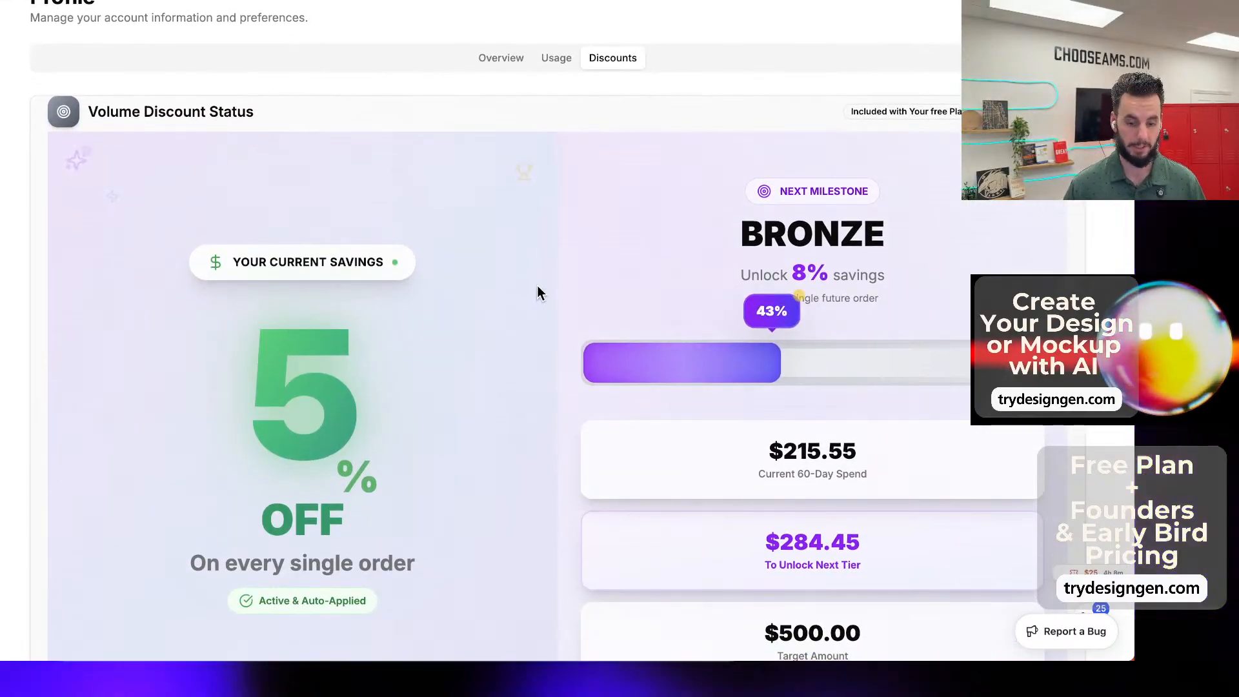
scroll(537, 287, down, 2)
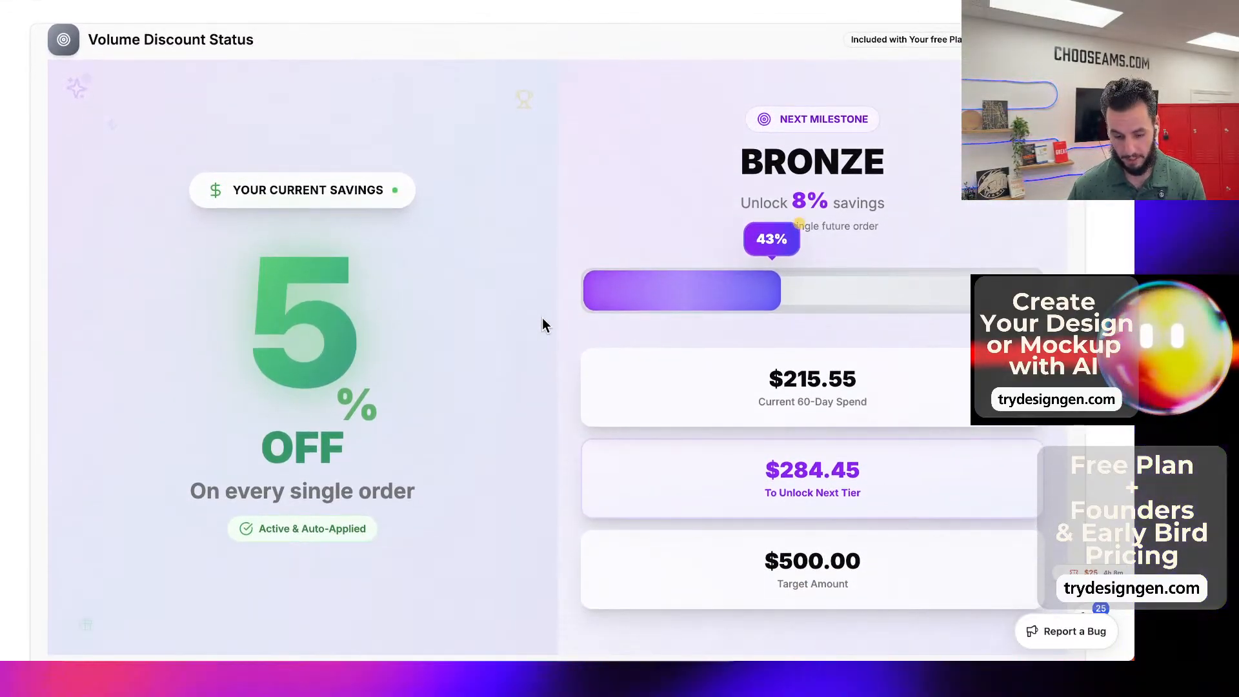
scroll(547, 316, down, 1)
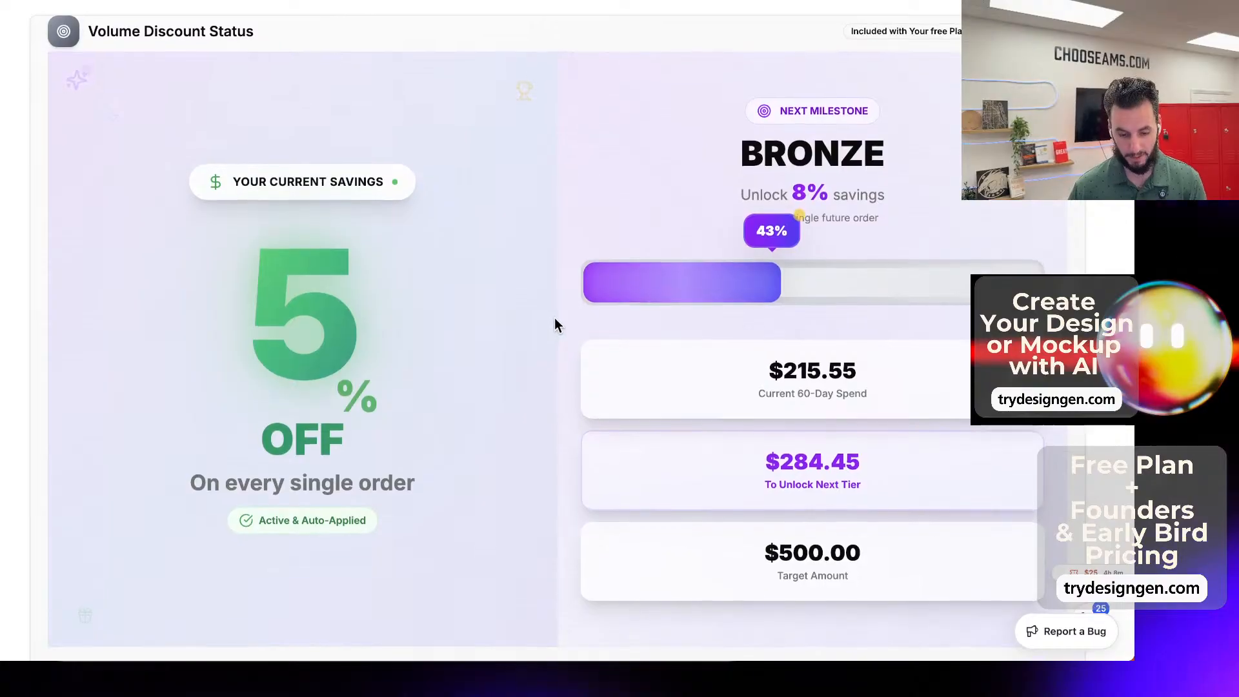
scroll(555, 325, down, 2)
scroll(555, 327, up, 1)
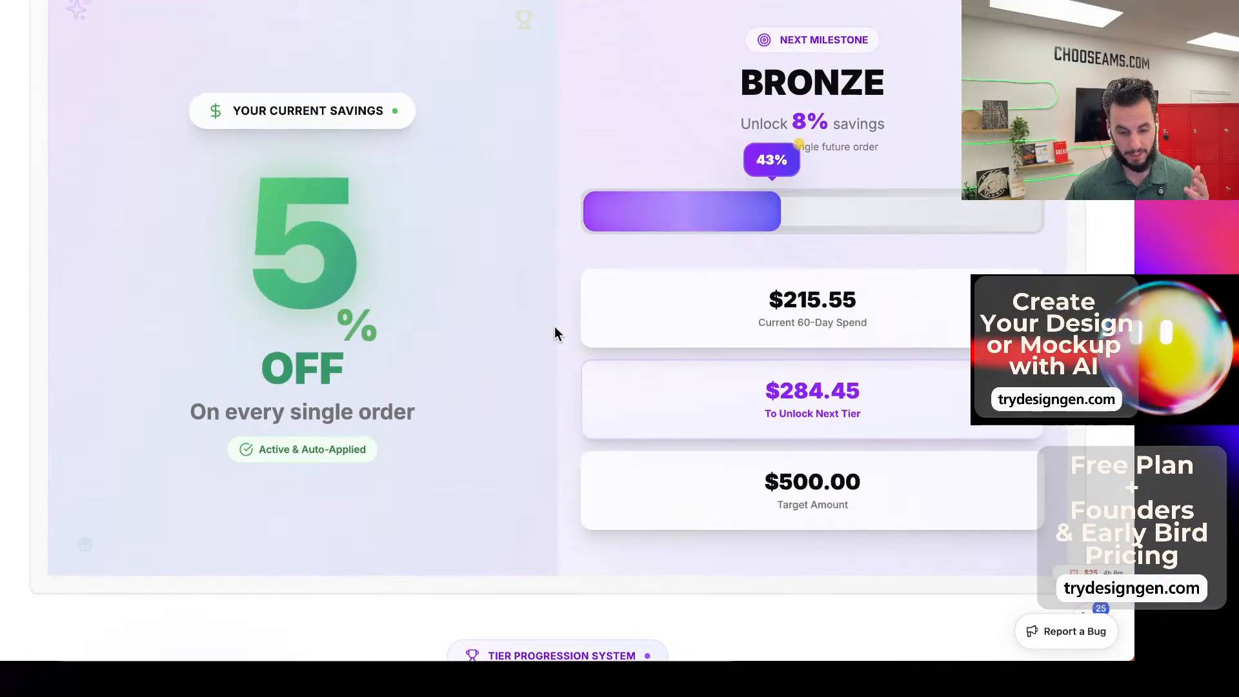
scroll(621, 330, up, 1)
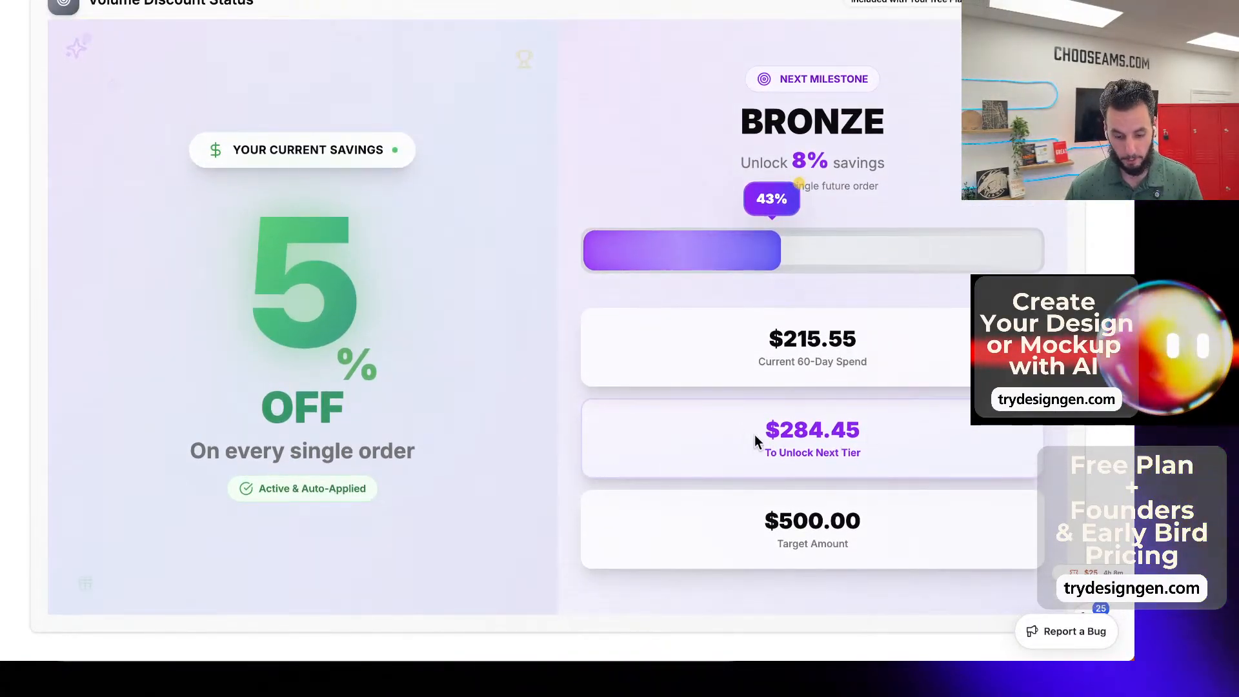
drag(754, 435, 902, 436)
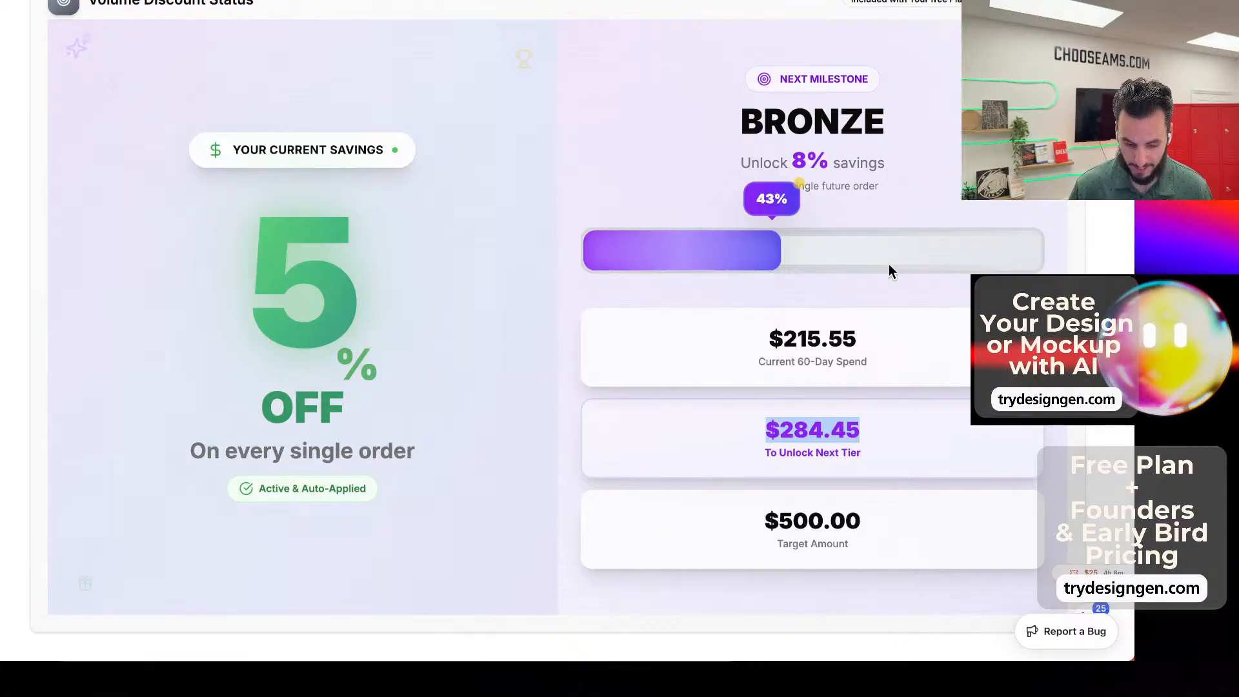
scroll(856, 600, down, 2)
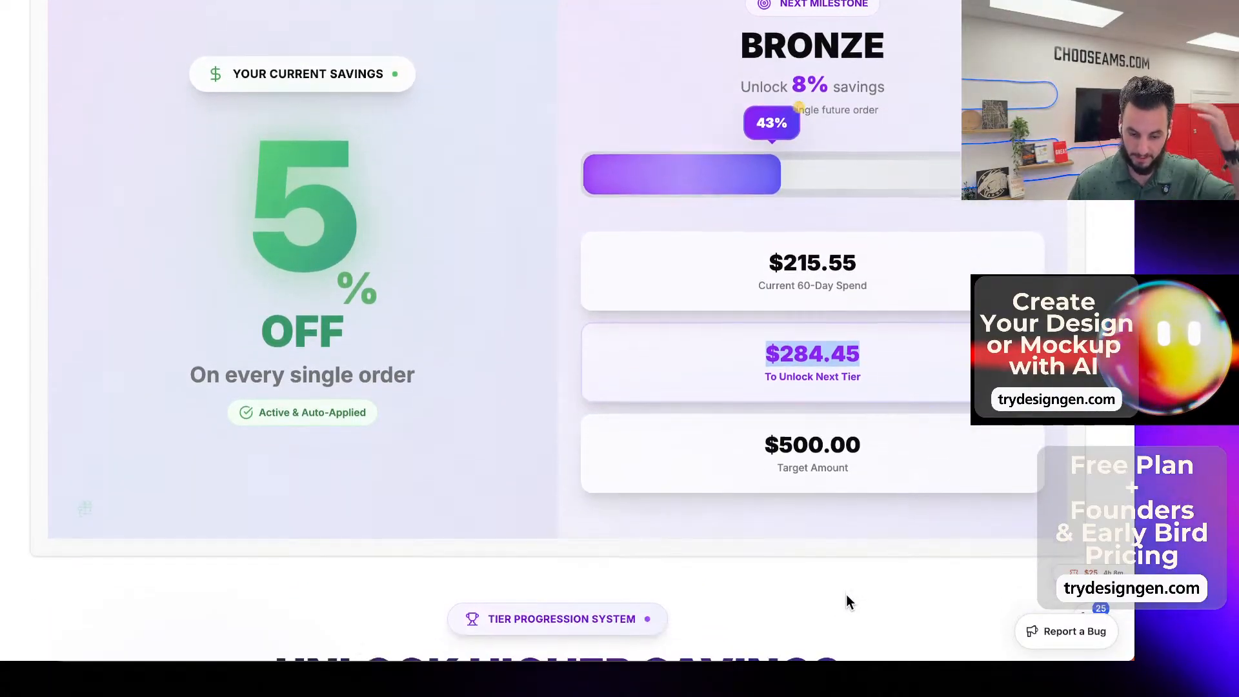
scroll(844, 583, down, 9)
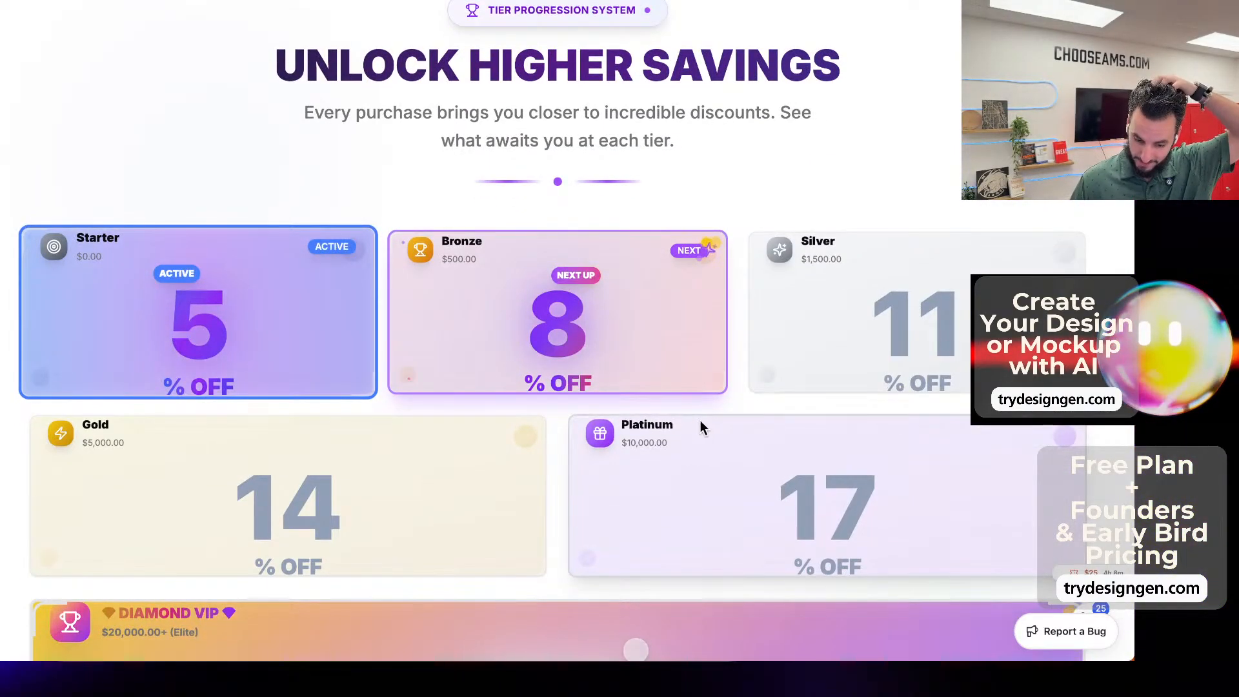